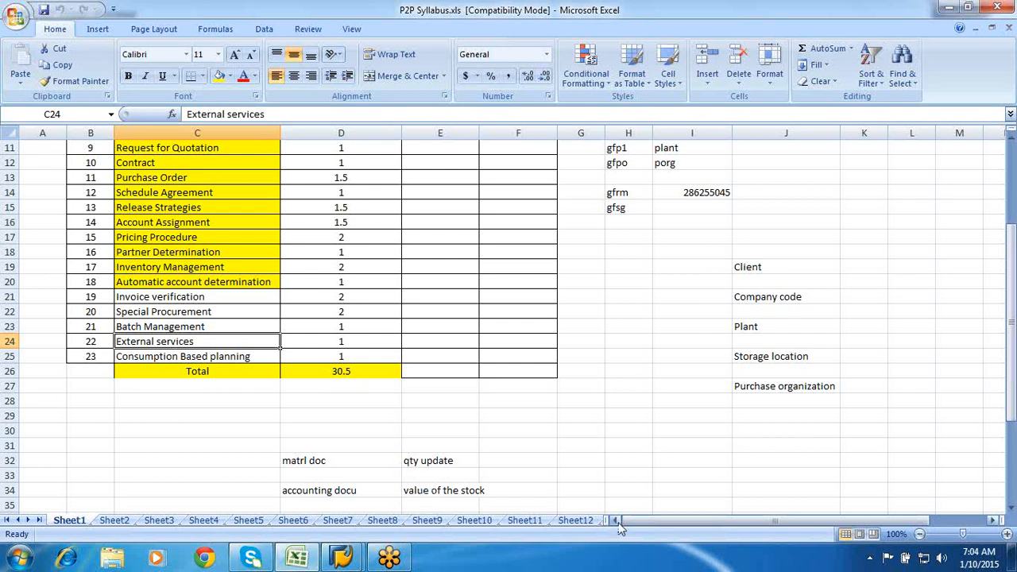
- Point out the Invoice verification, Special Procurement, External services, Batch Management and Consumption Based planning topics
left_click(171, 296)
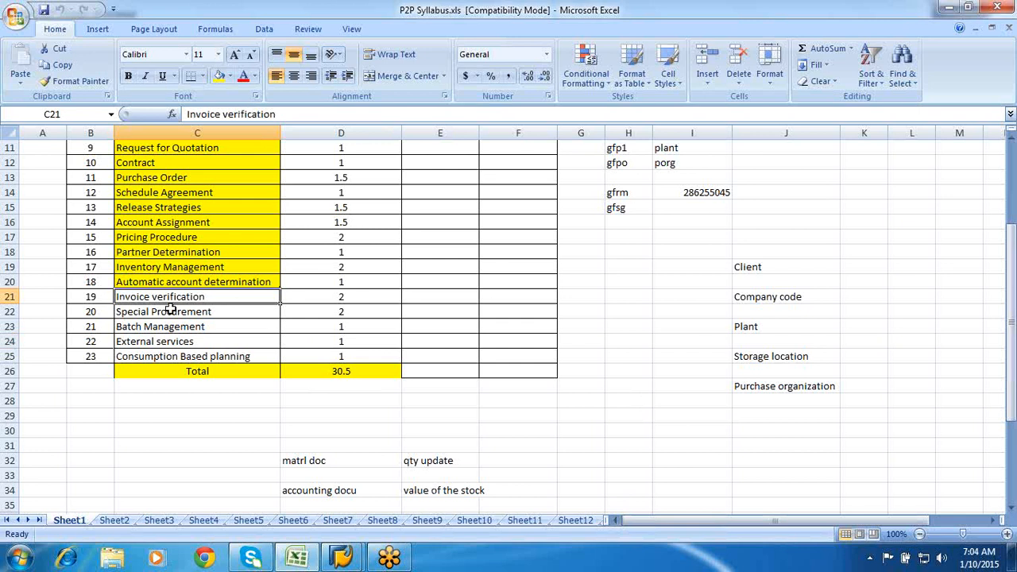
left_click(171, 315)
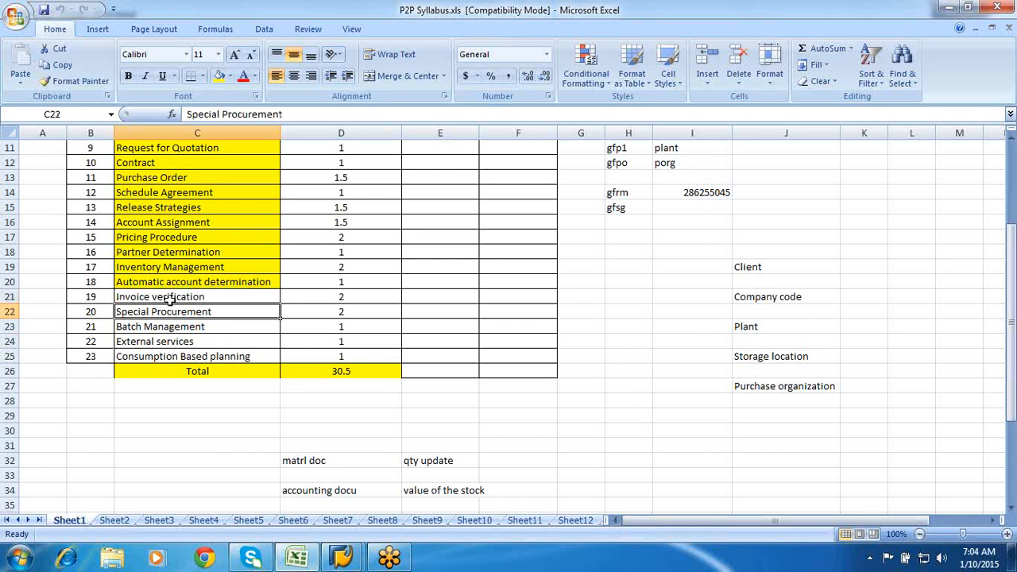
left_click(170, 299)
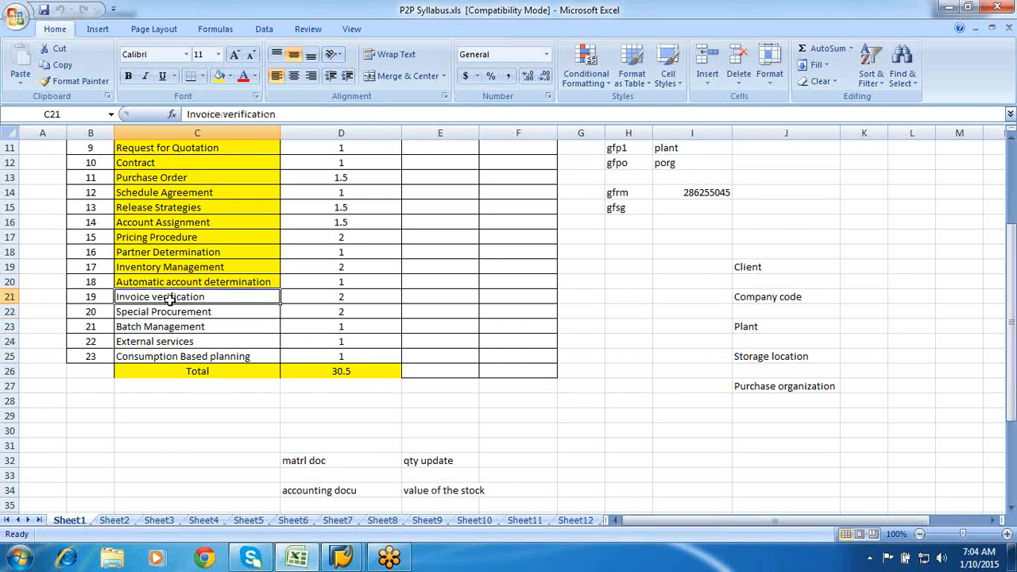
left_click(158, 341)
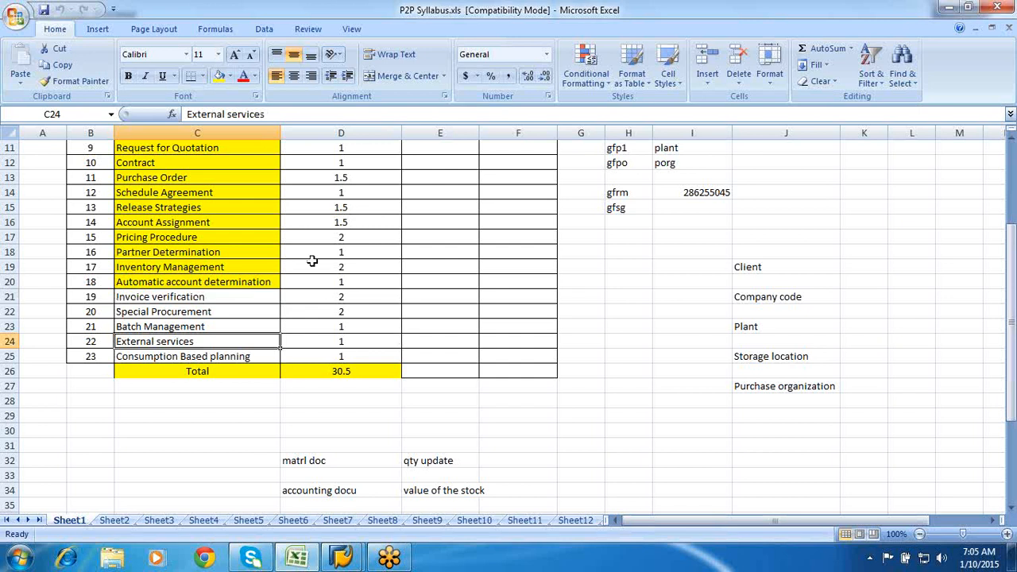
left_click(179, 326)
left_click(170, 356)
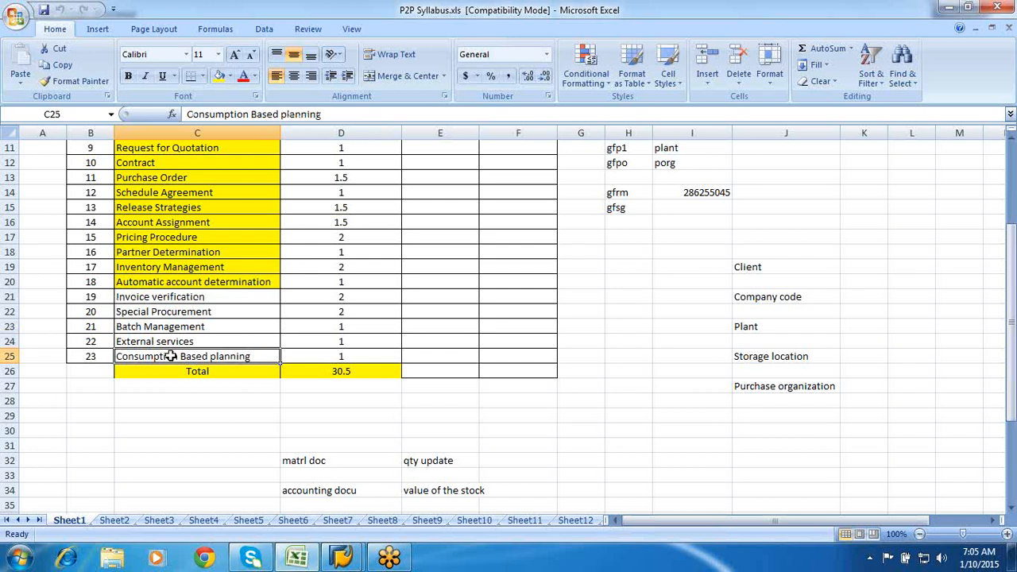
left_click(161, 340)
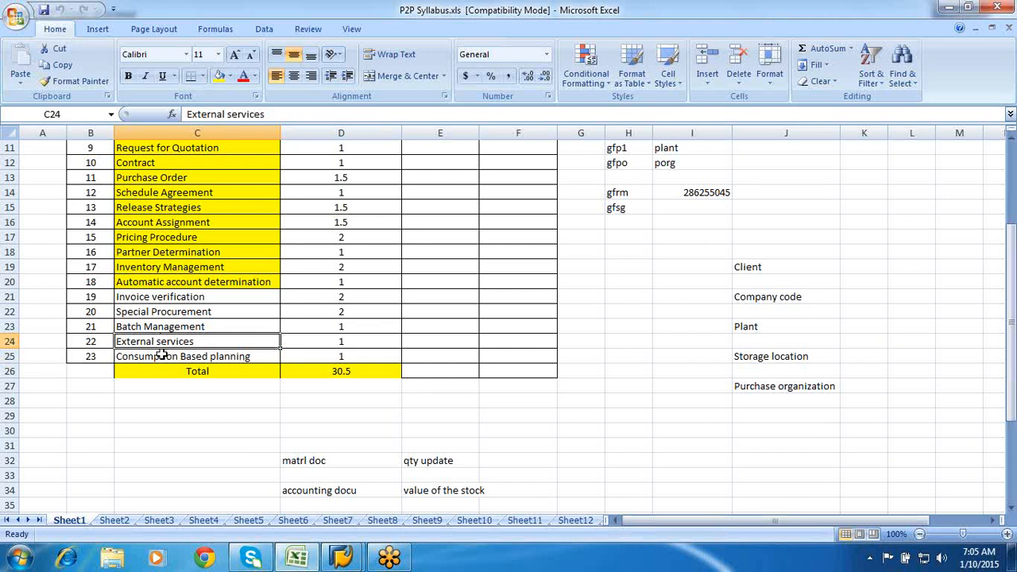
left_click(161, 356)
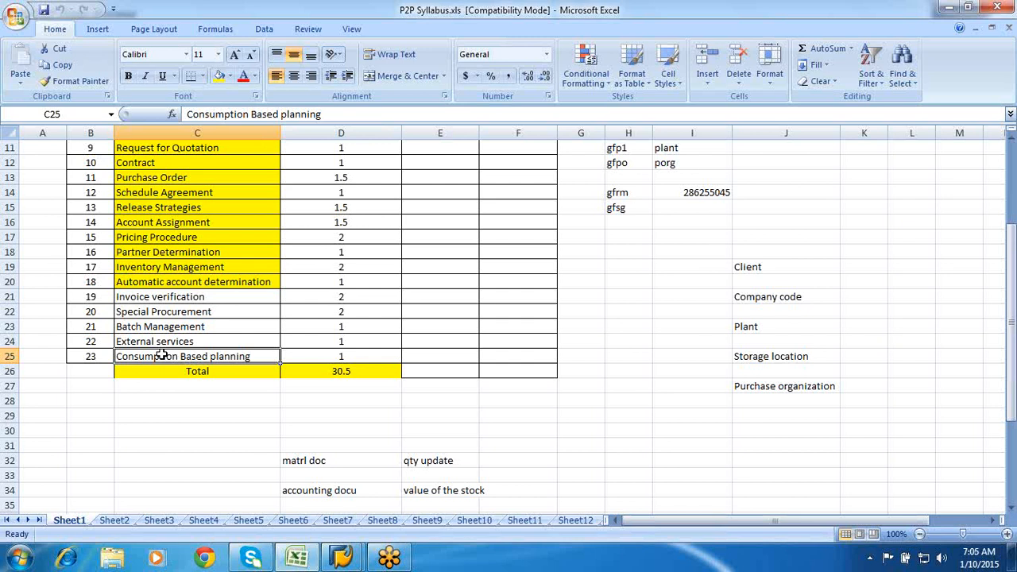
- In GoToMeeting, ask to make the organizer the meeting presenter
left_click(1009, 32)
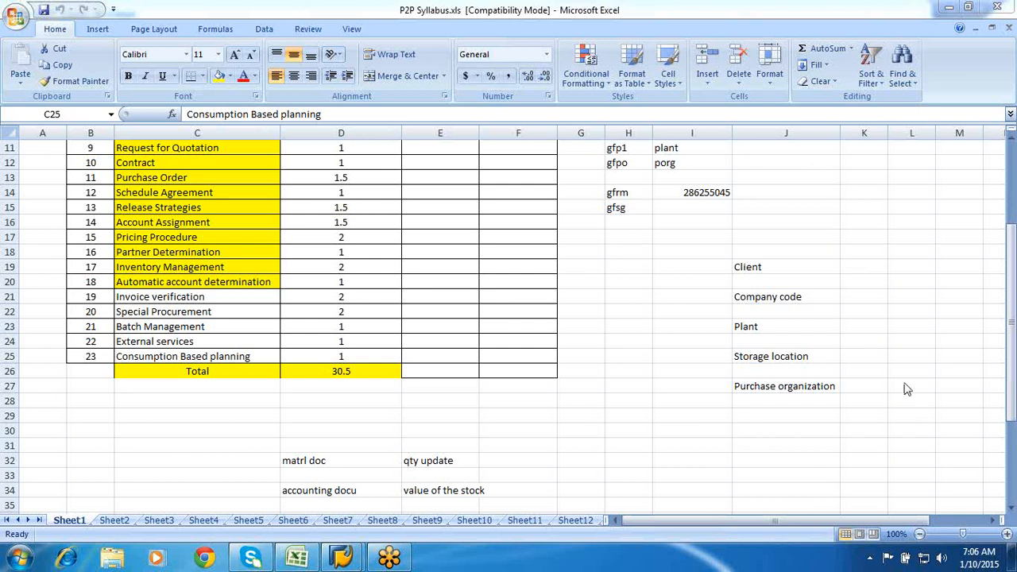
left_click(899, 356)
left_click(894, 328)
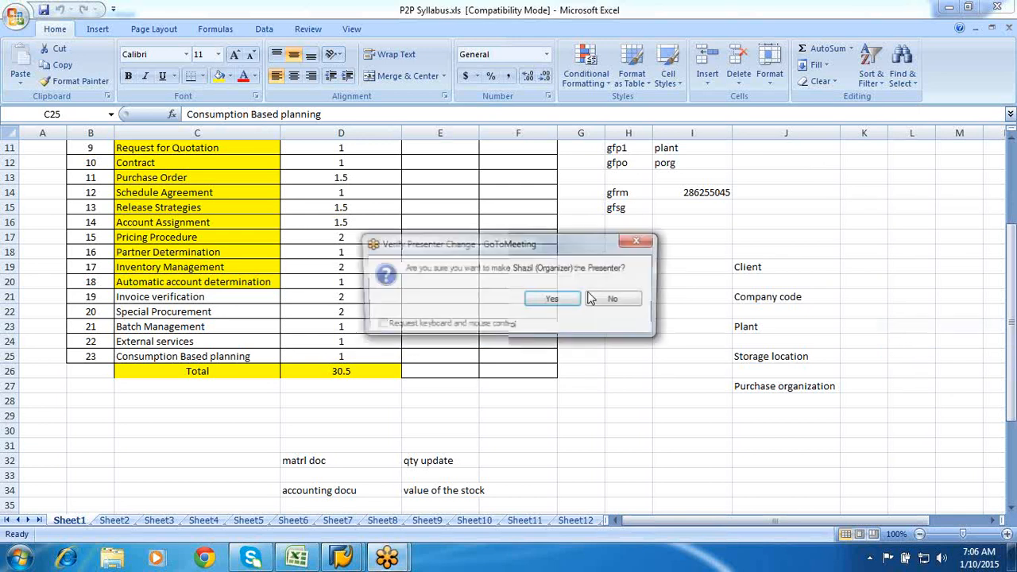
- Answer No in Verify Presenter Change to keep the current presenter
left_click(589, 298)
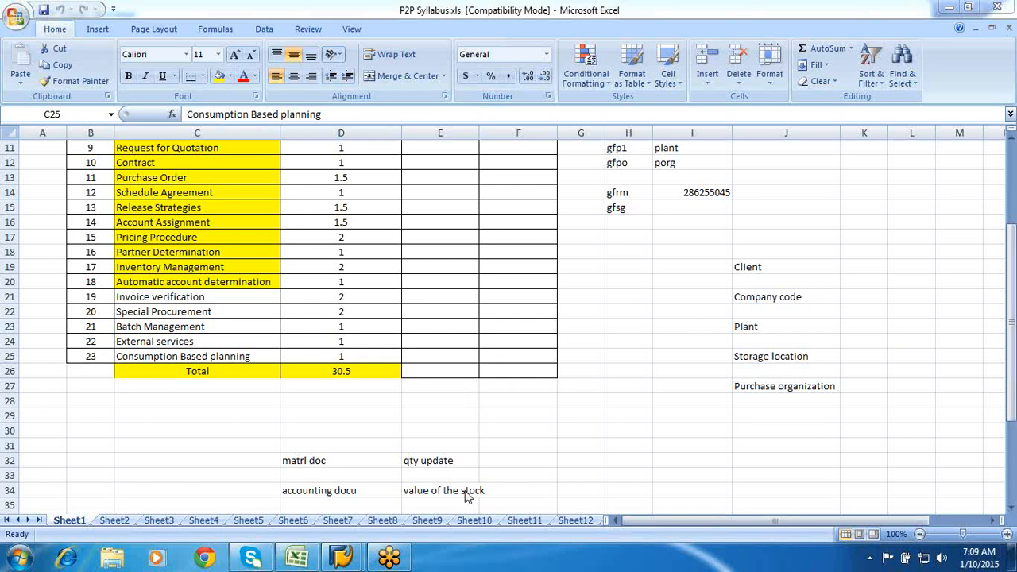
- Back in the P2P Syllabus workbook, highlight External services and Invoice verification and widen the sheet-tab bar
left_click(567, 521)
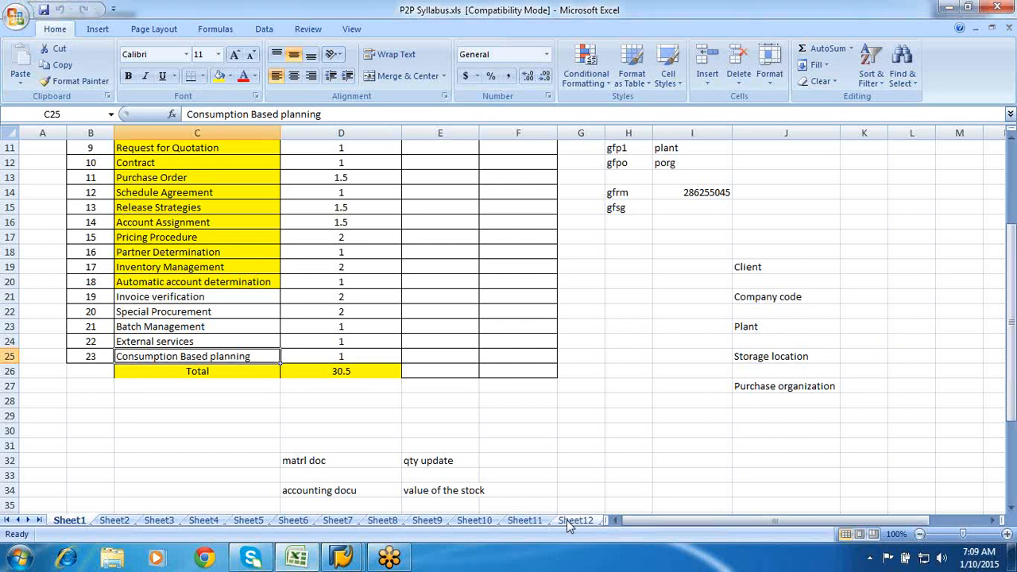
left_click(210, 342)
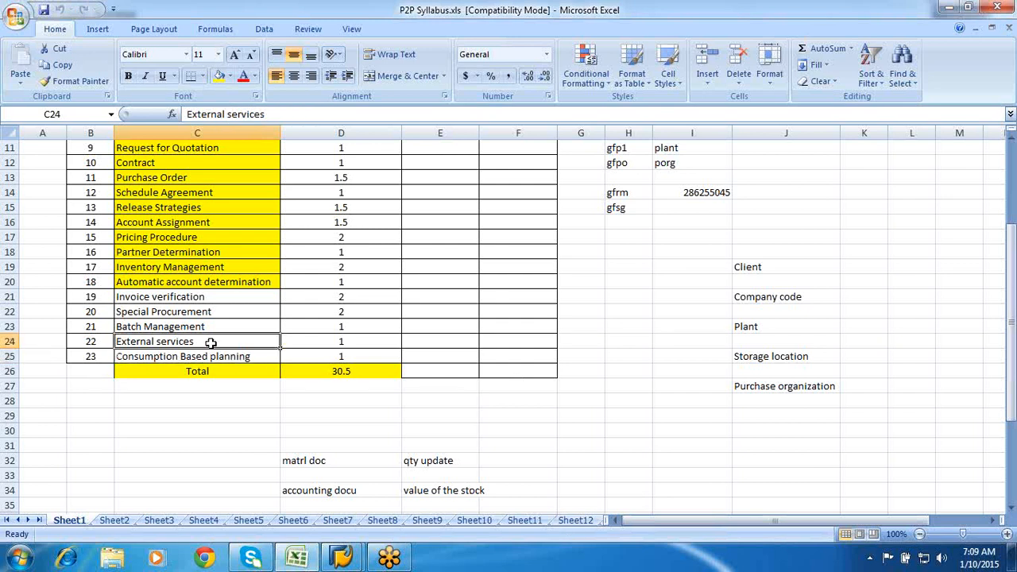
left_click(192, 296)
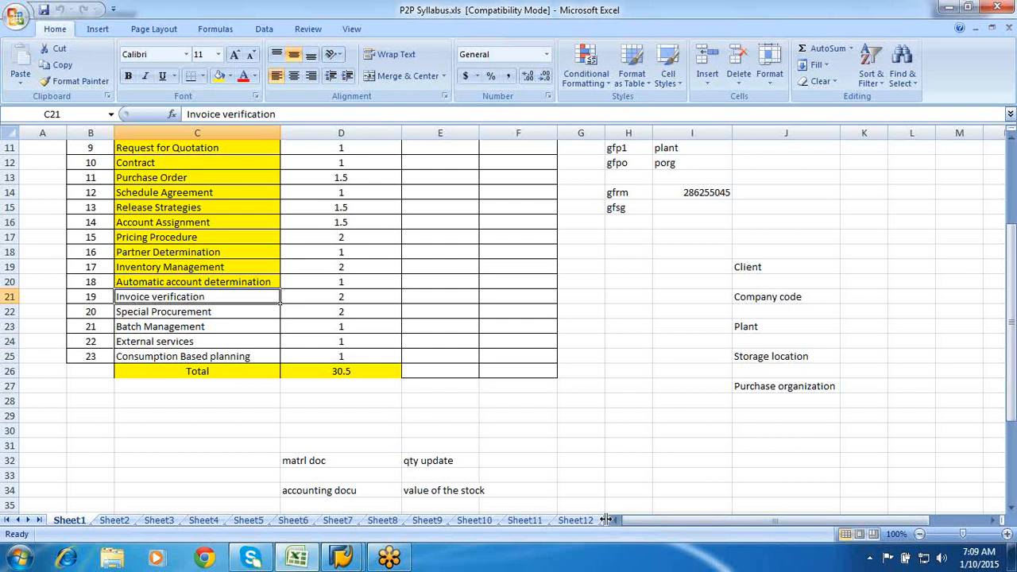
left_click_drag(605, 520, 749, 520)
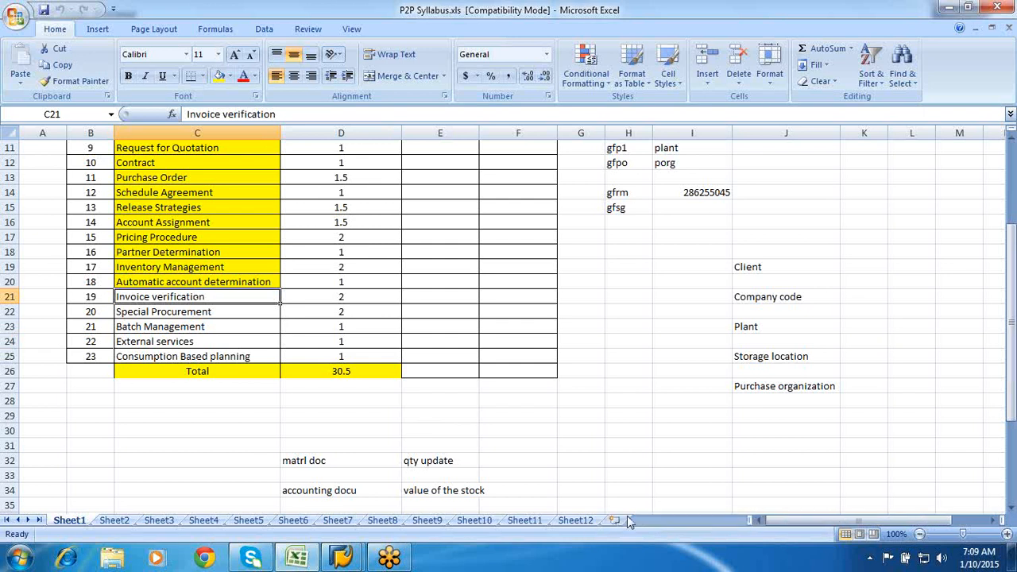
- Add a new worksheet, Sheet13, and enter 'Part nos' in D5
left_click(615, 522)
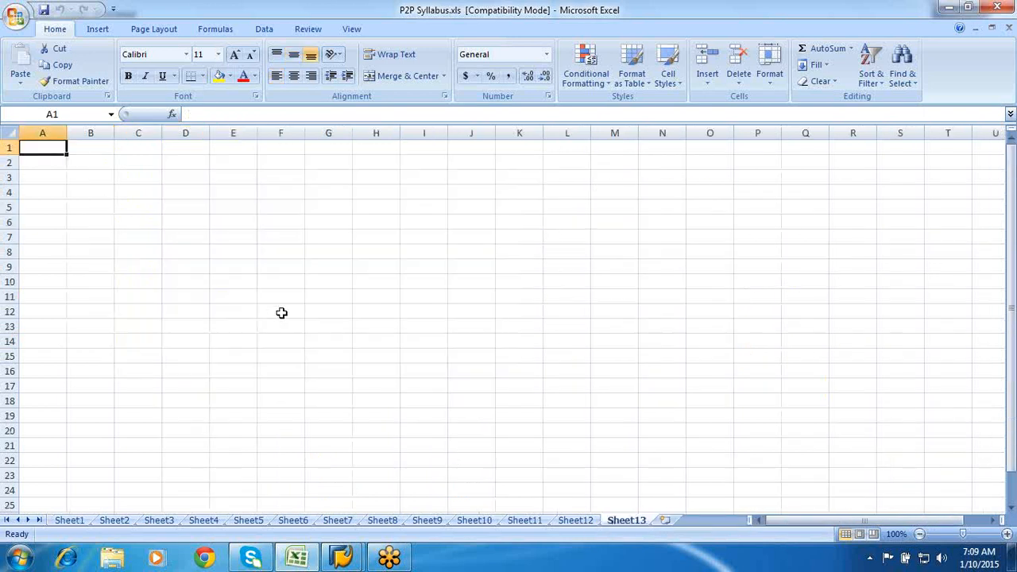
left_click(174, 206)
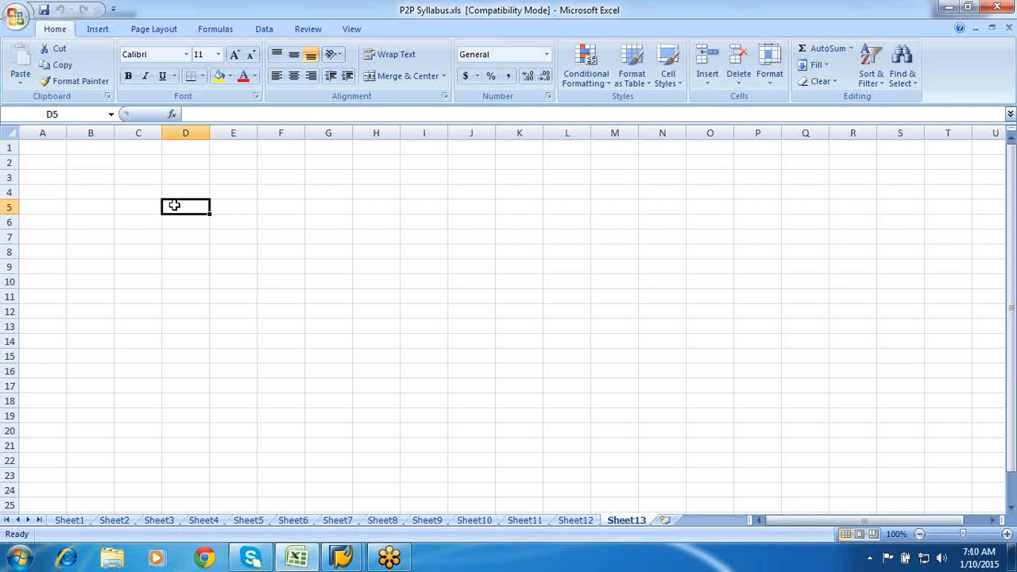
type("Par")
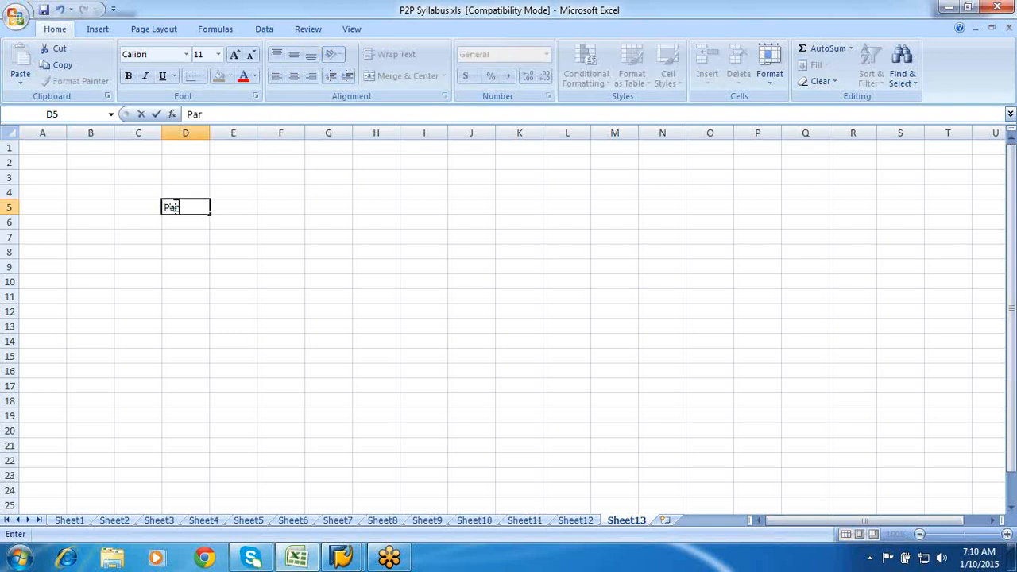
type("t nos")
left_click(206, 272)
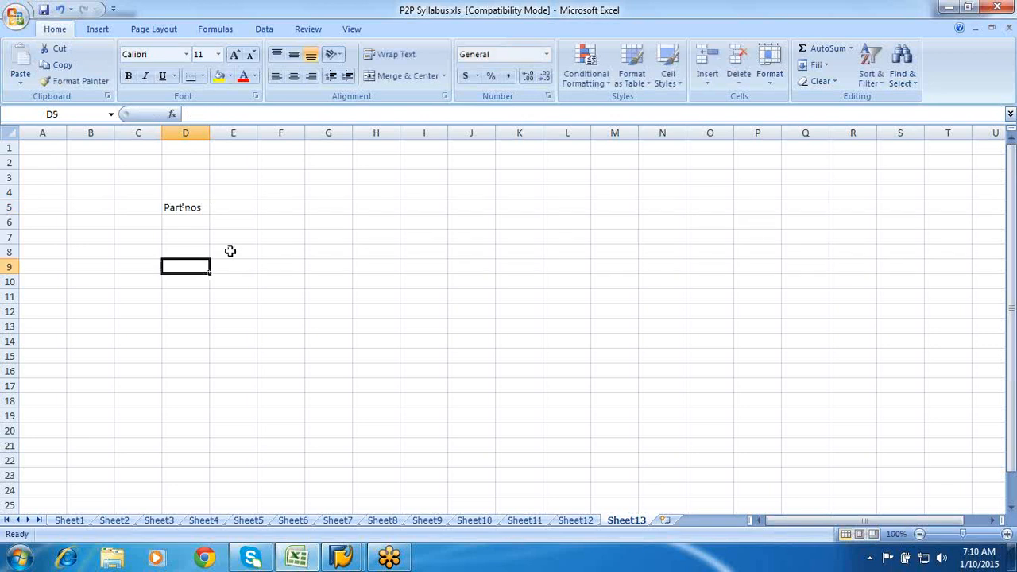
- Widen column E and enter 'with or with out acct assignement' in E5
left_click(242, 208)
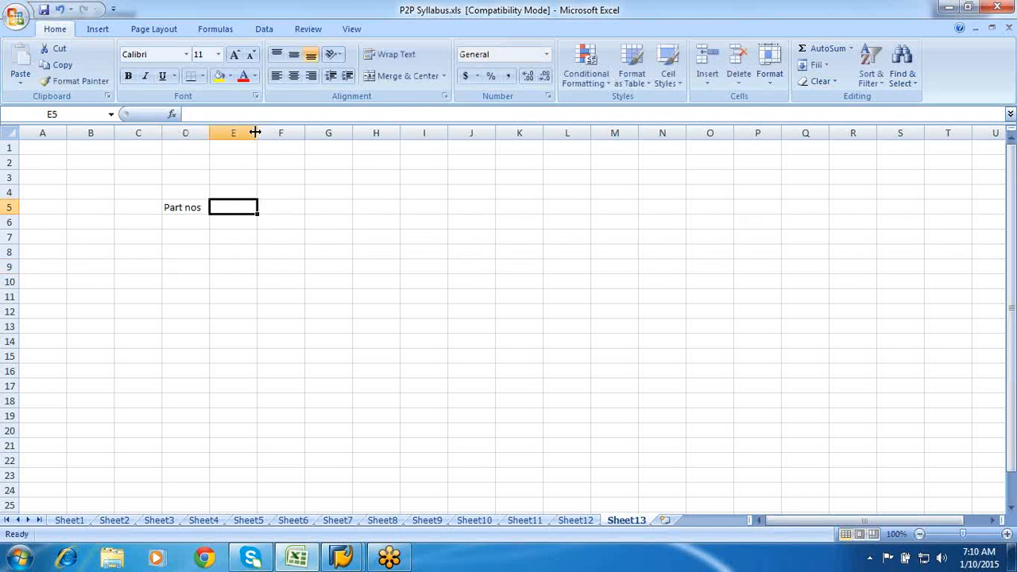
left_click_drag(255, 133, 366, 154)
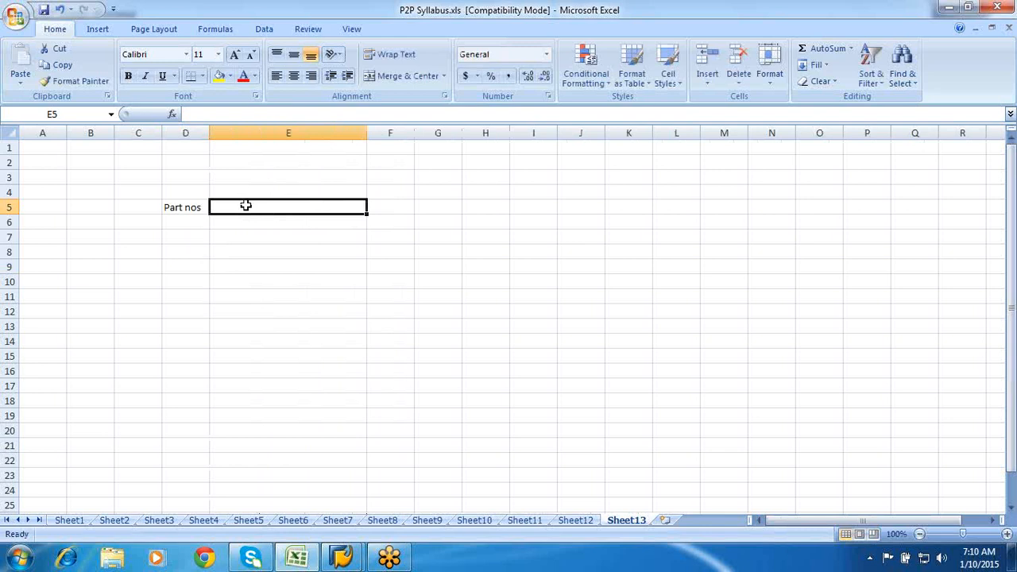
type("with ot")
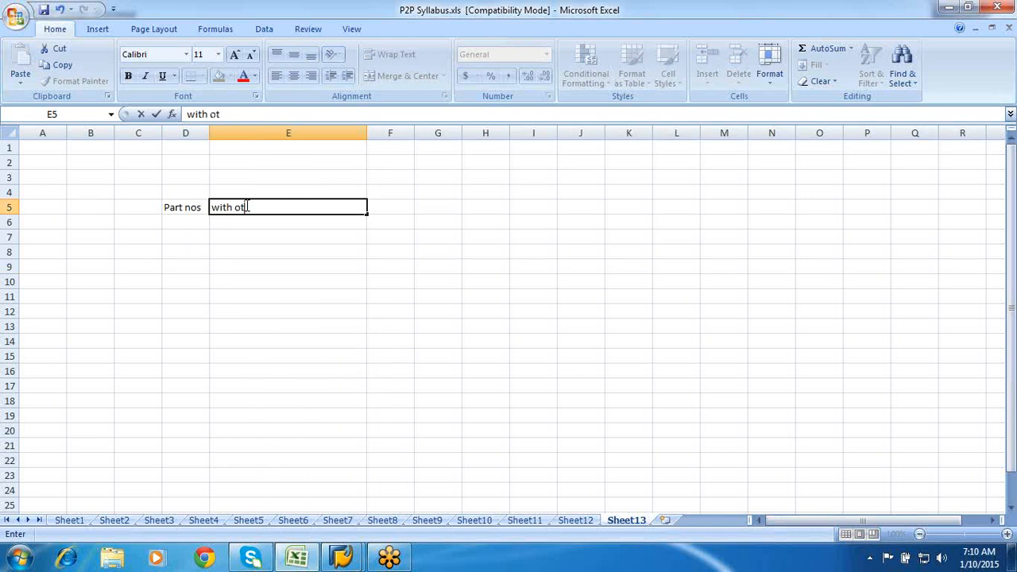
key("BackSpace")
type("r with out acc")
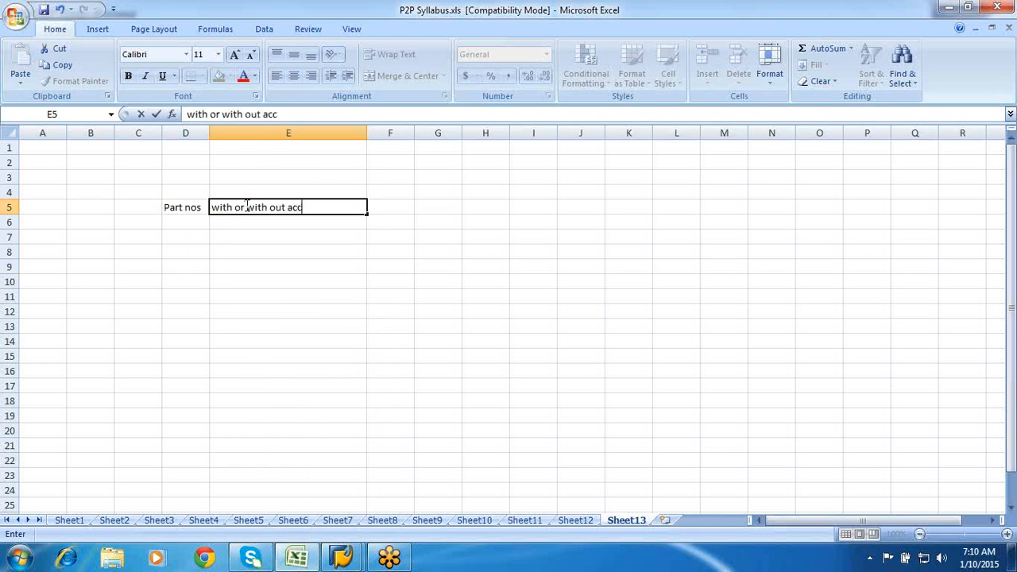
type("t assignement")
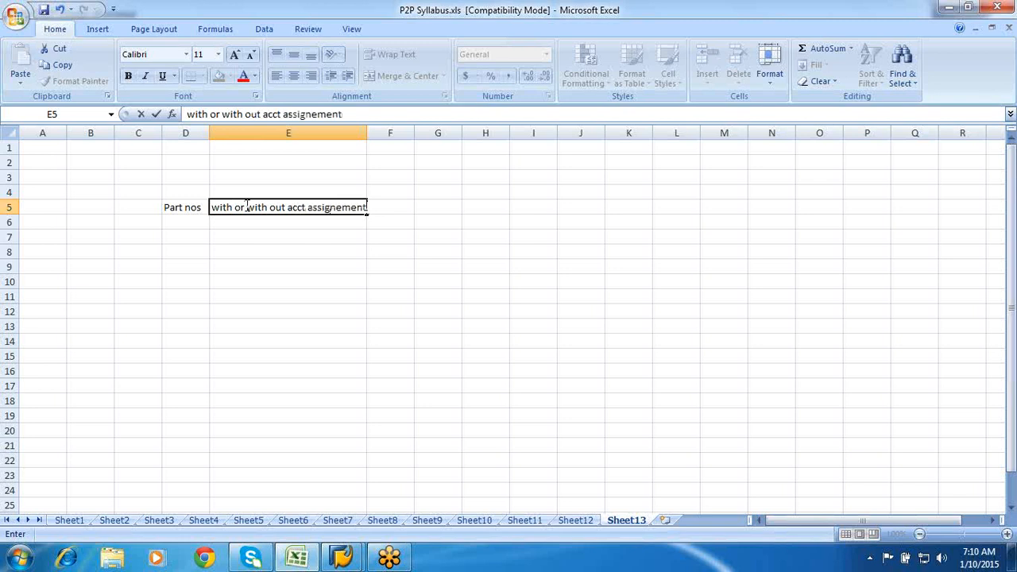
left_click(292, 246)
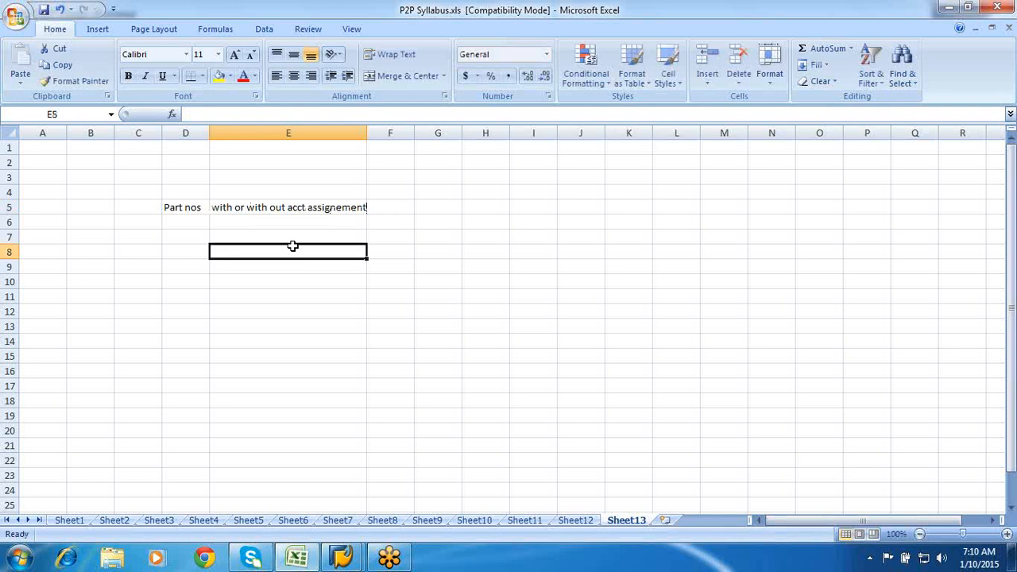
left_click(292, 247)
left_click(279, 210)
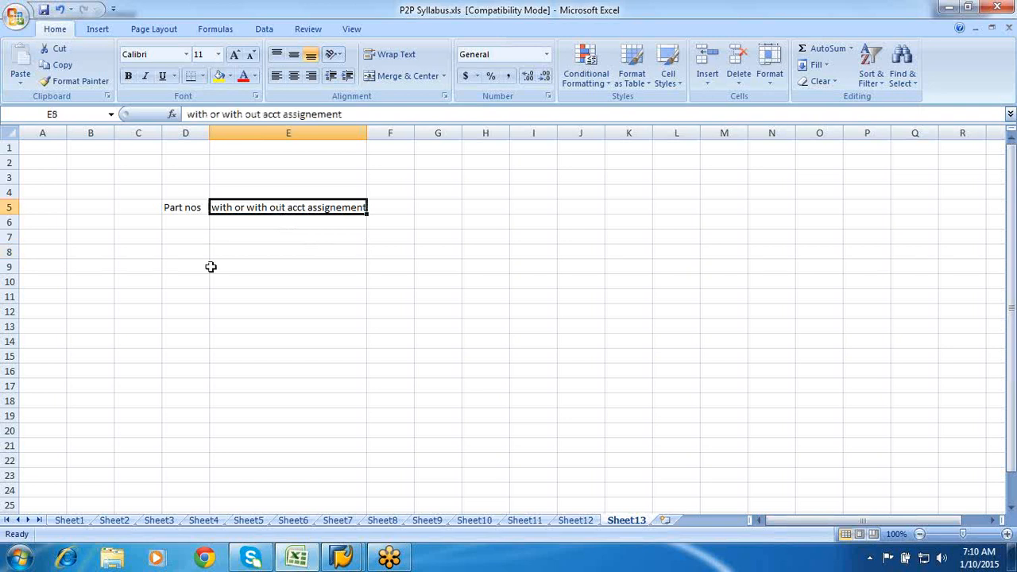
left_click(195, 249)
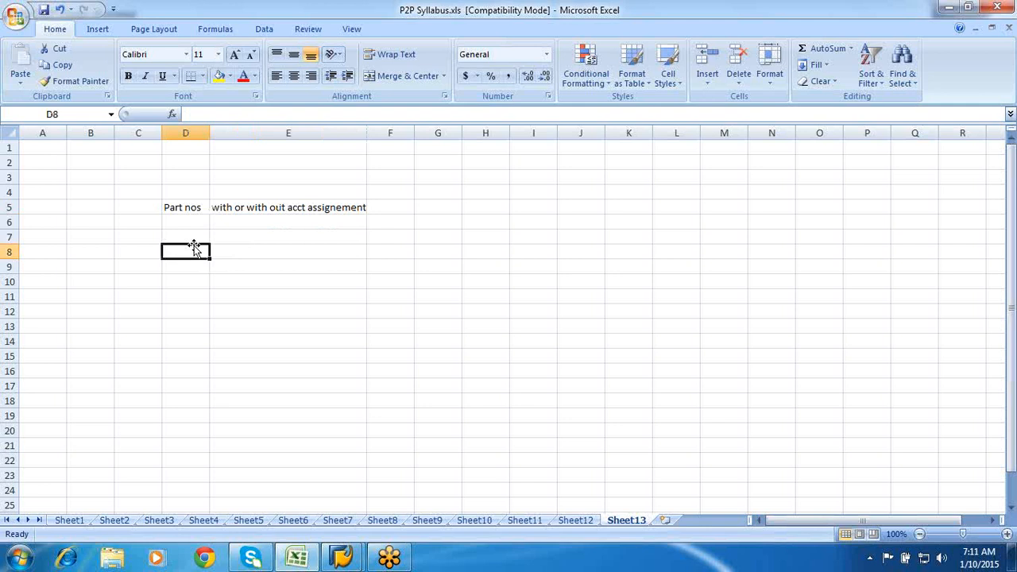
- Enter 'annual electrical maintenance' in E8, then select E10
left_click(226, 248)
type("ann")
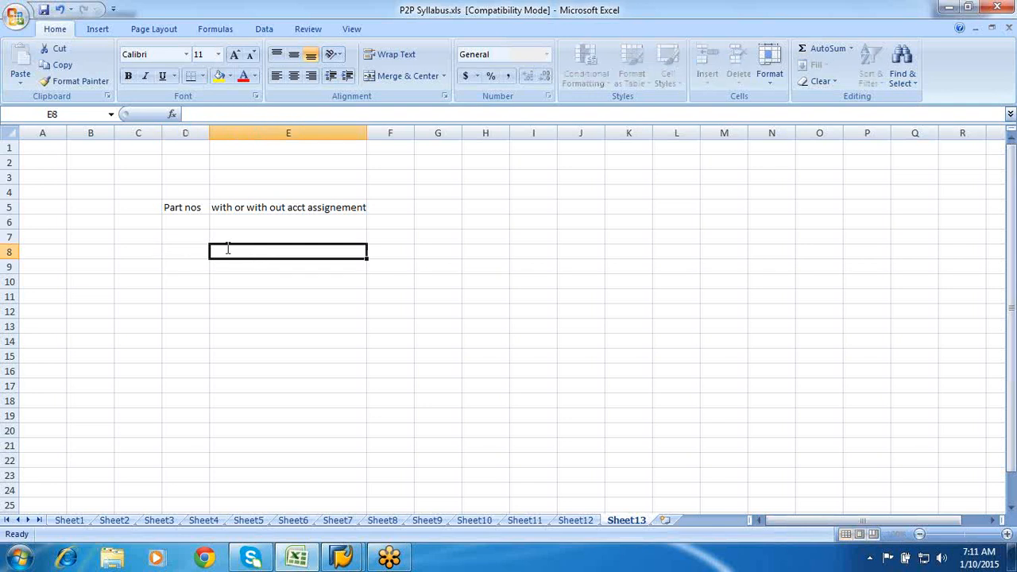
type("ual ele")
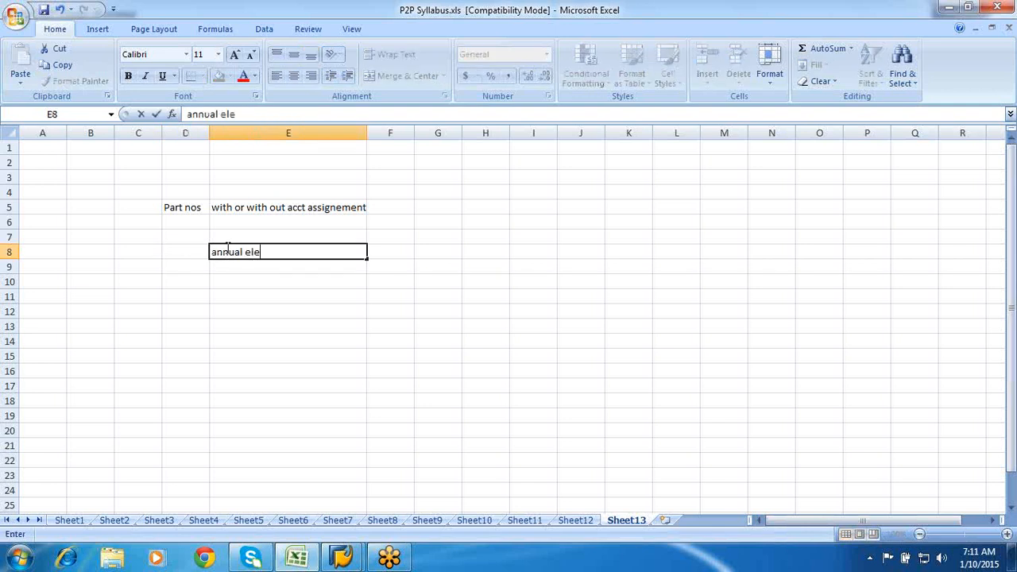
type("ctrical mai")
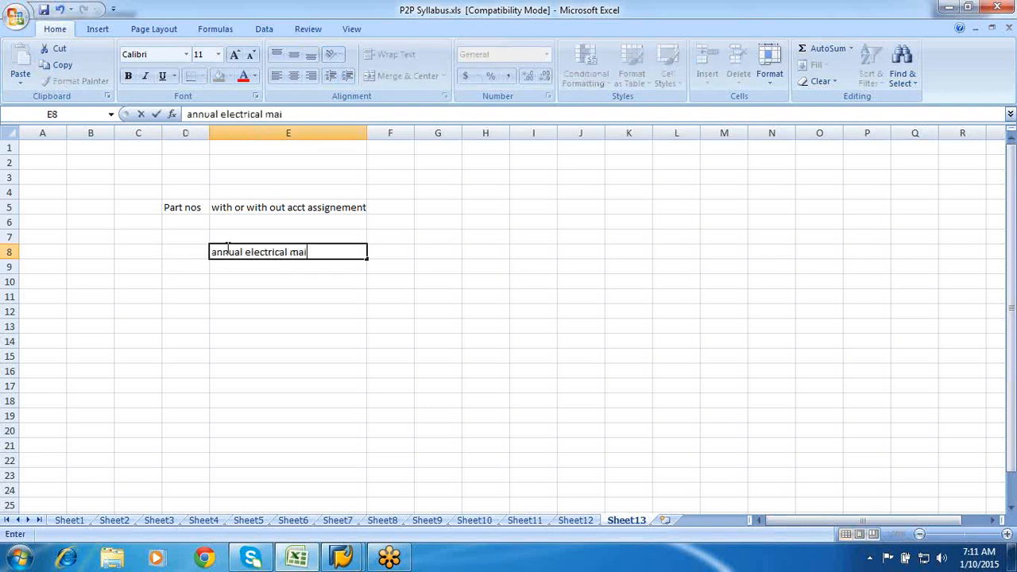
type("ntenance")
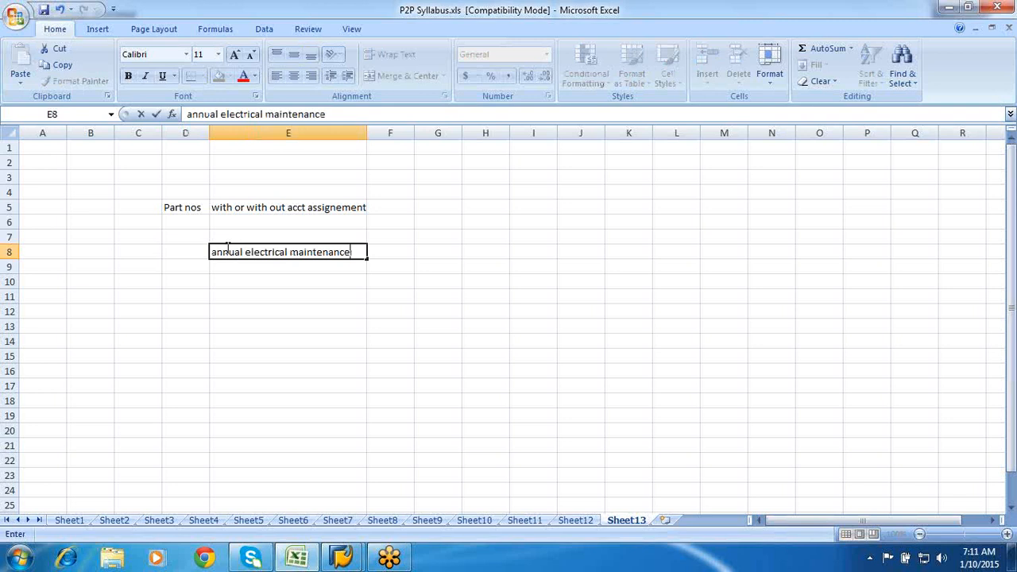
left_click(287, 282)
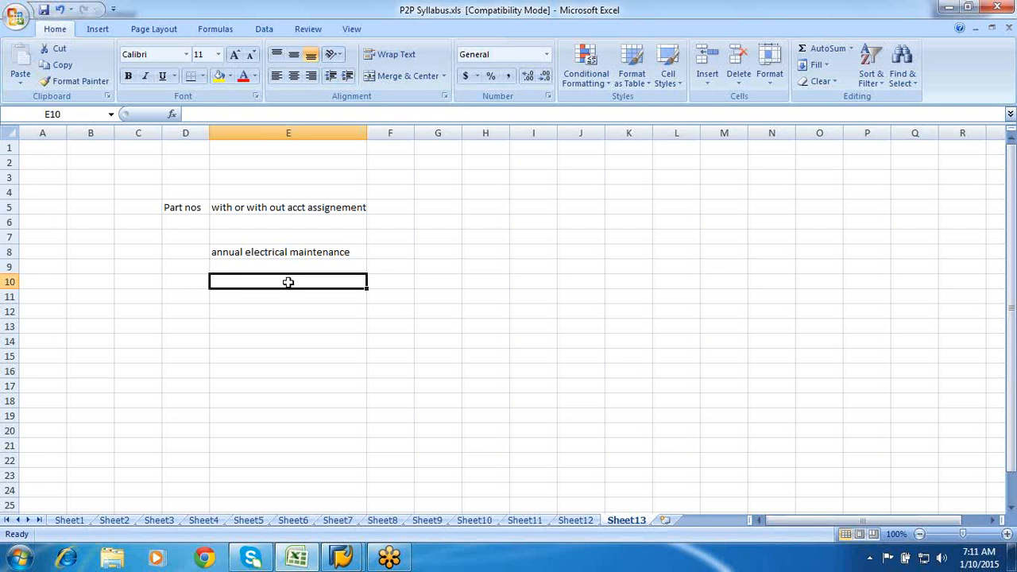
left_click(198, 253)
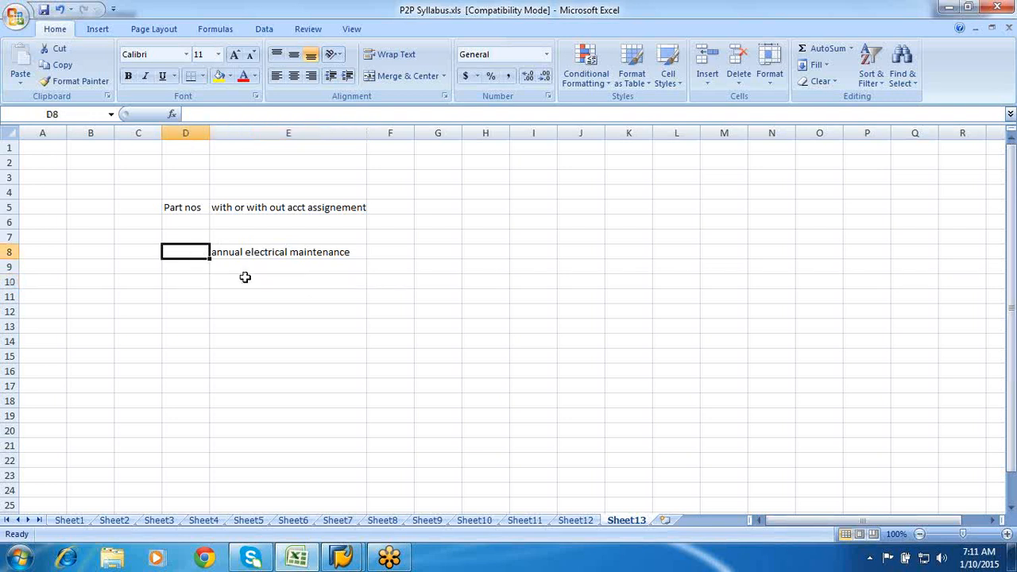
left_click(245, 277)
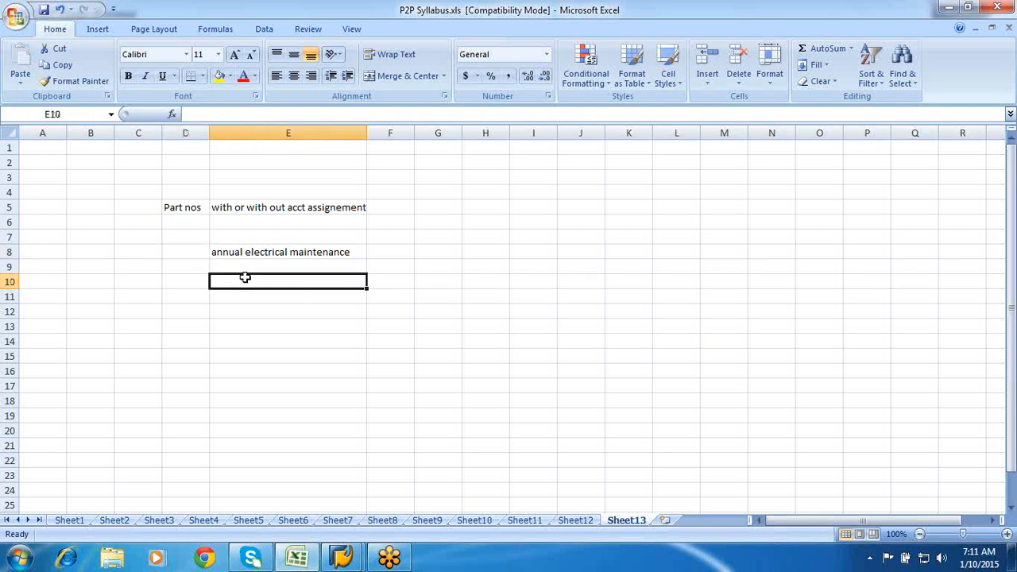
- Enter 'part no s or matrl nos' in E10 and 'free text or a descri[ption' in E12
type("part")
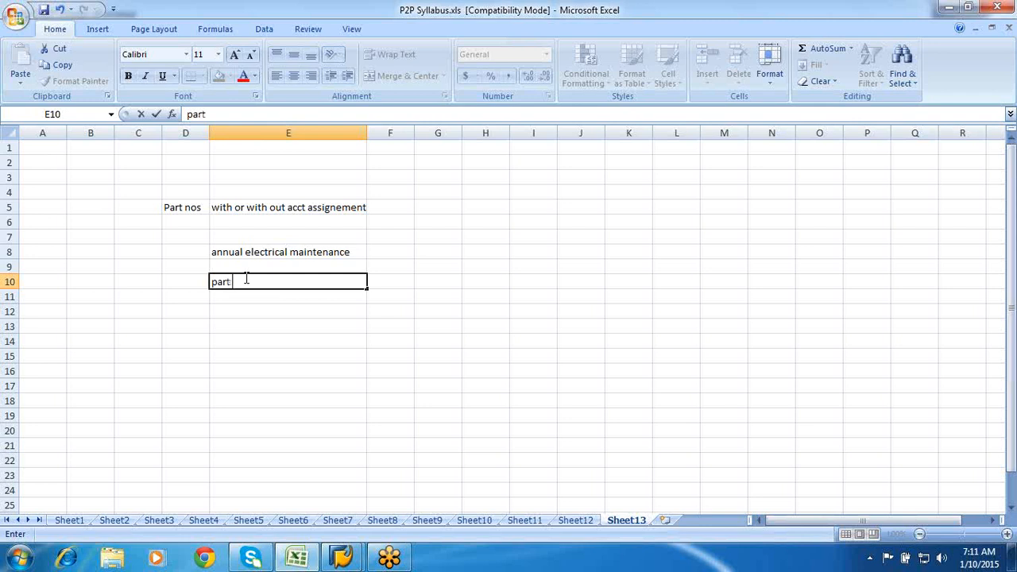
type(" no s or matrl no")
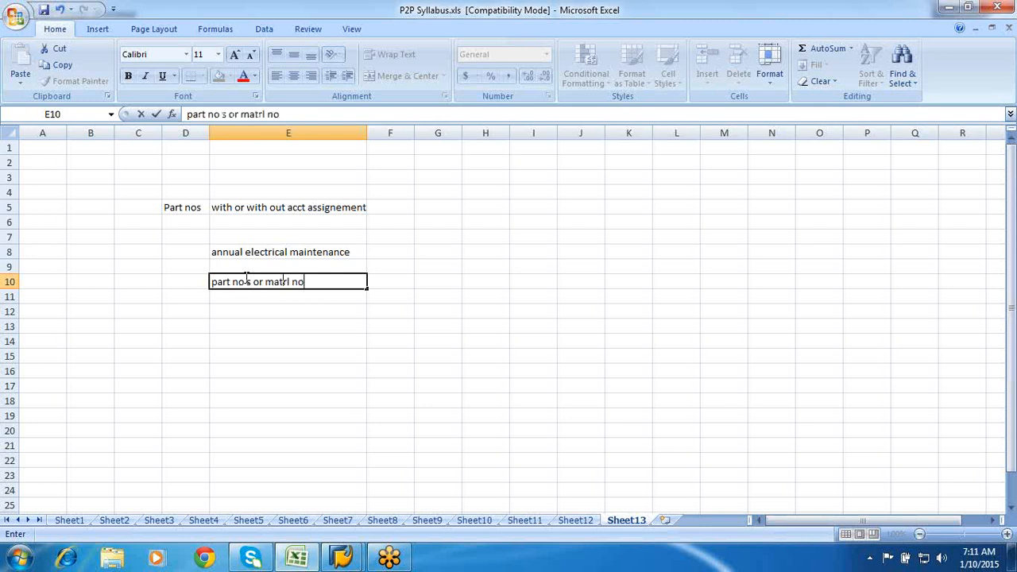
type("s")
left_click(262, 310)
type("free")
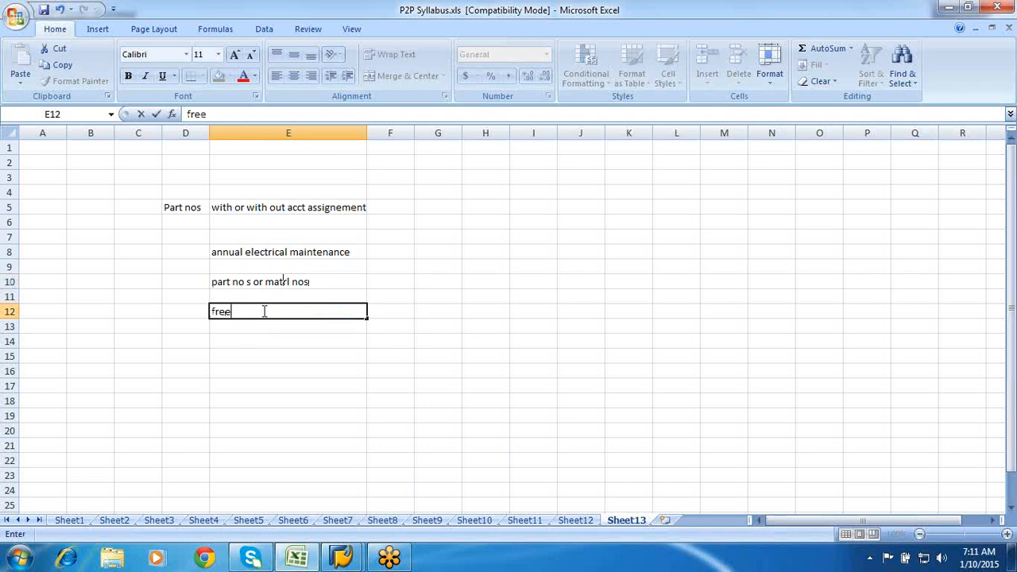
type(" text")
left_click(333, 279)
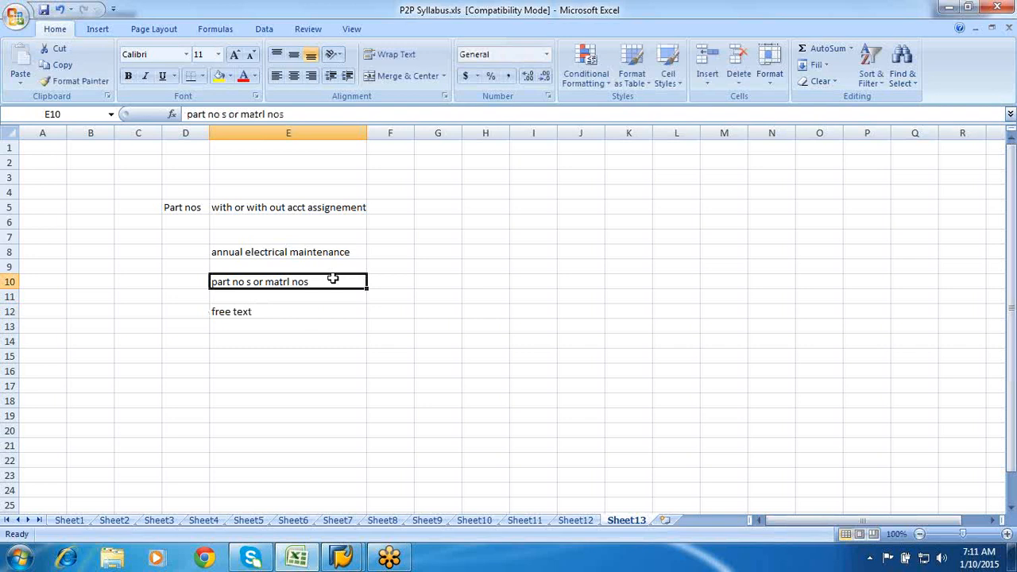
left_click(287, 316)
double_click(286, 315)
type("or")
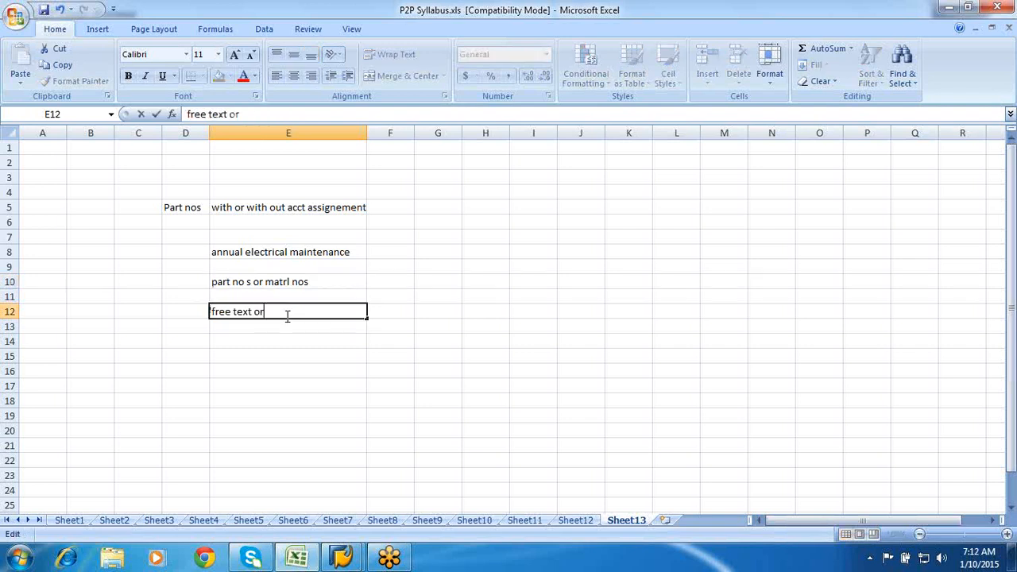
type(" a descri[ption")
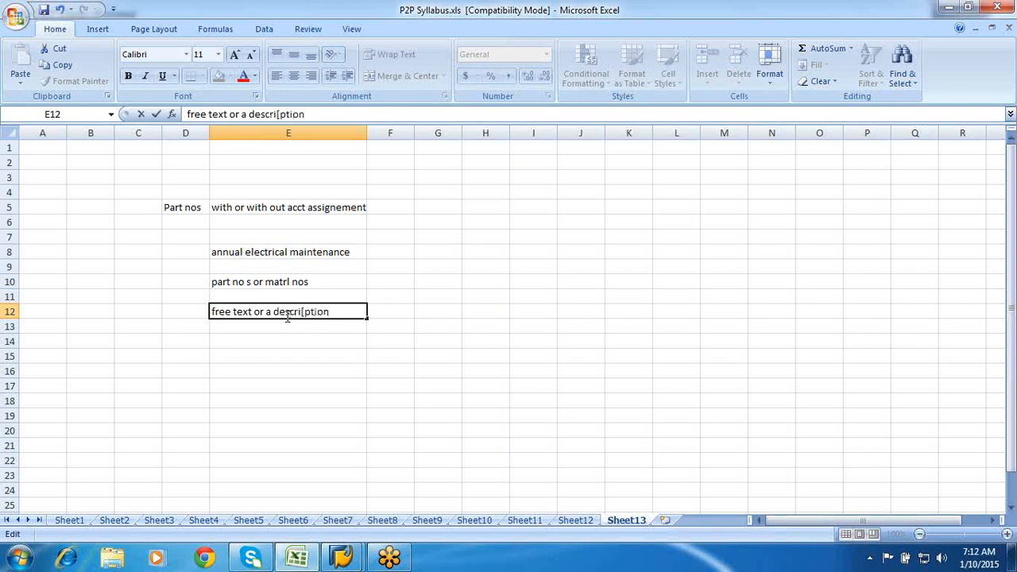
left_click(429, 342)
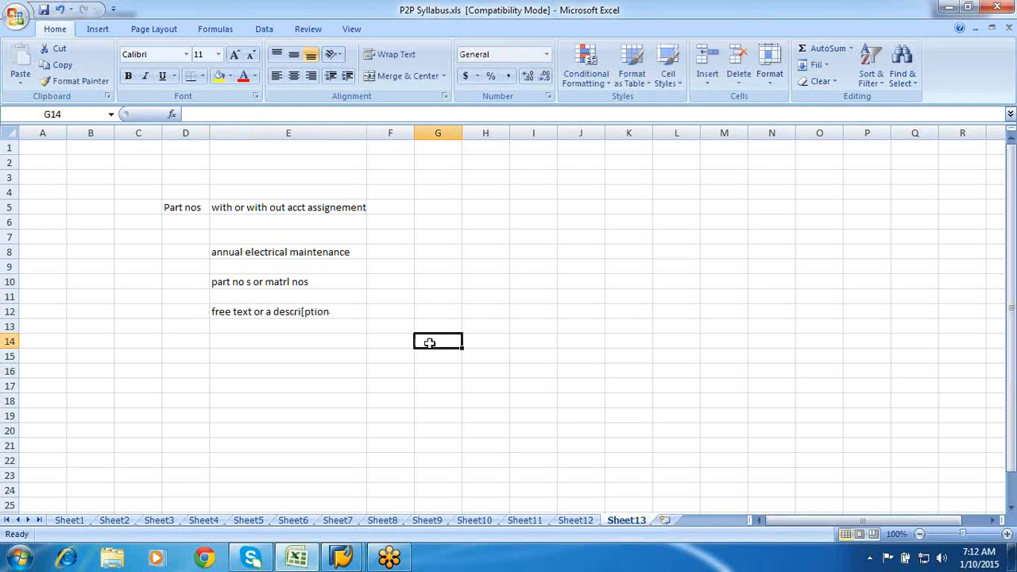
- Type 'item category as D i.e. for services' into E14
left_click(248, 339)
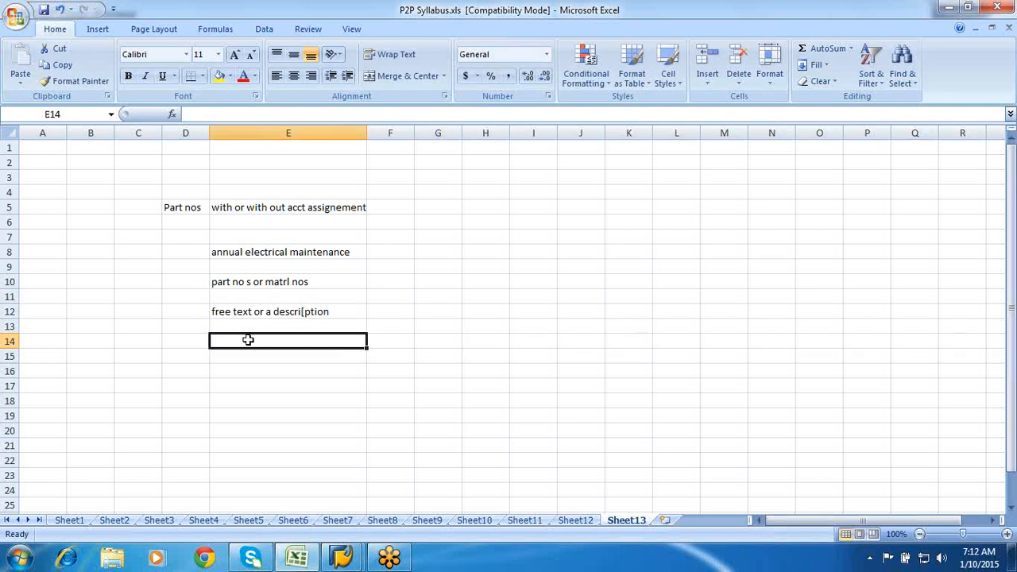
double_click(248, 339)
type("item cat")
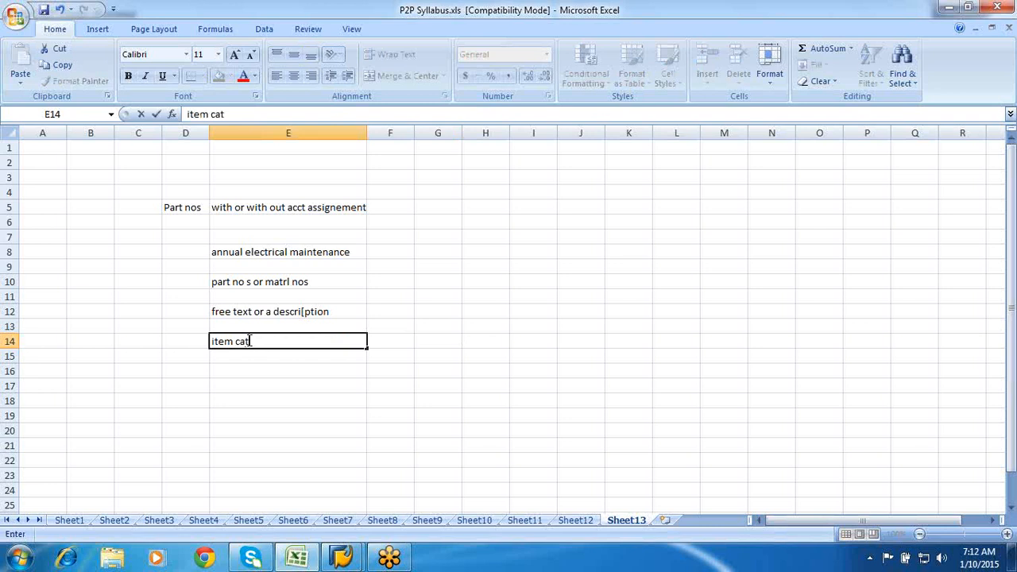
type("egory as D")
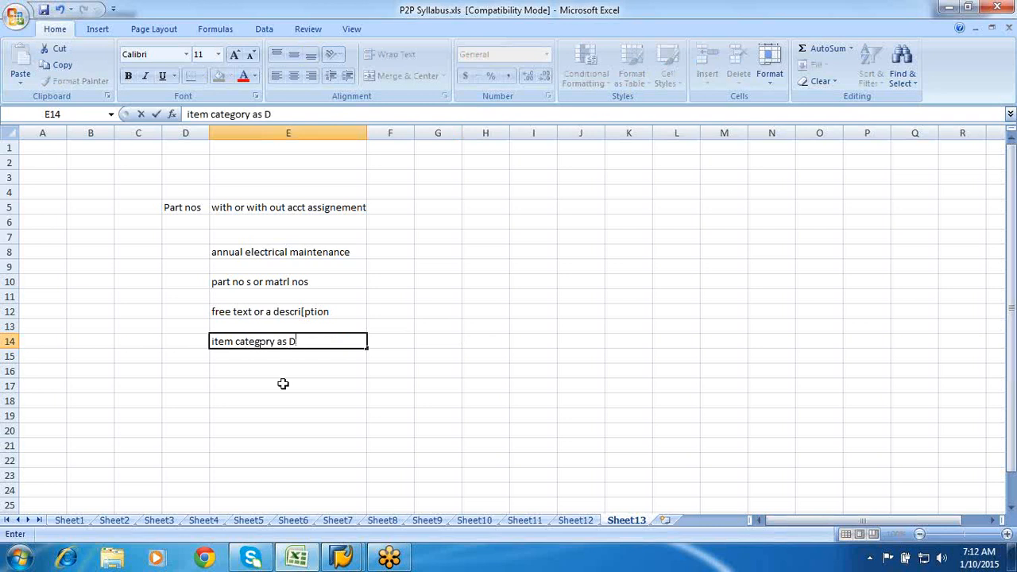
type(" i.e. for ser")
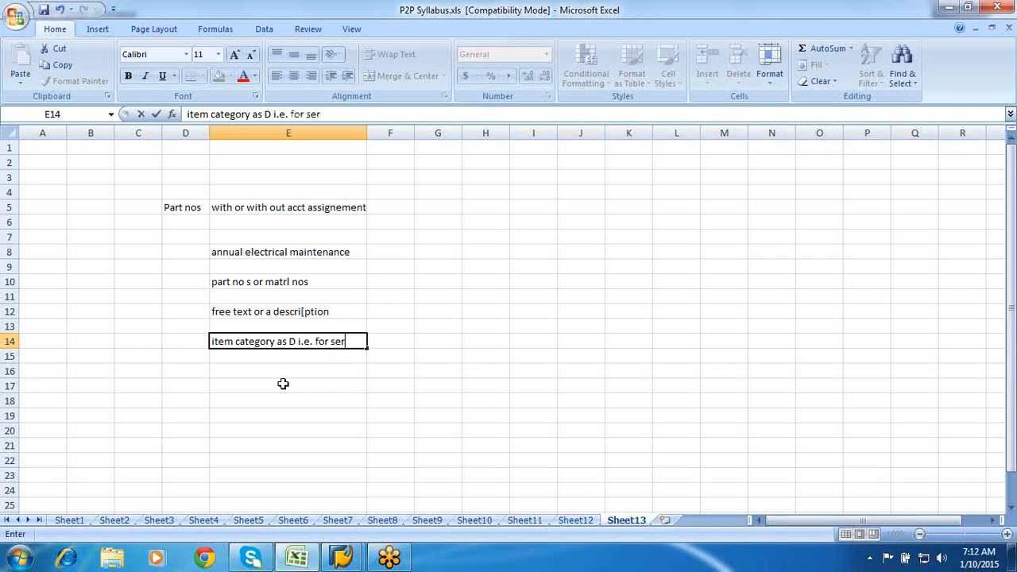
type("vices")
key("Return")
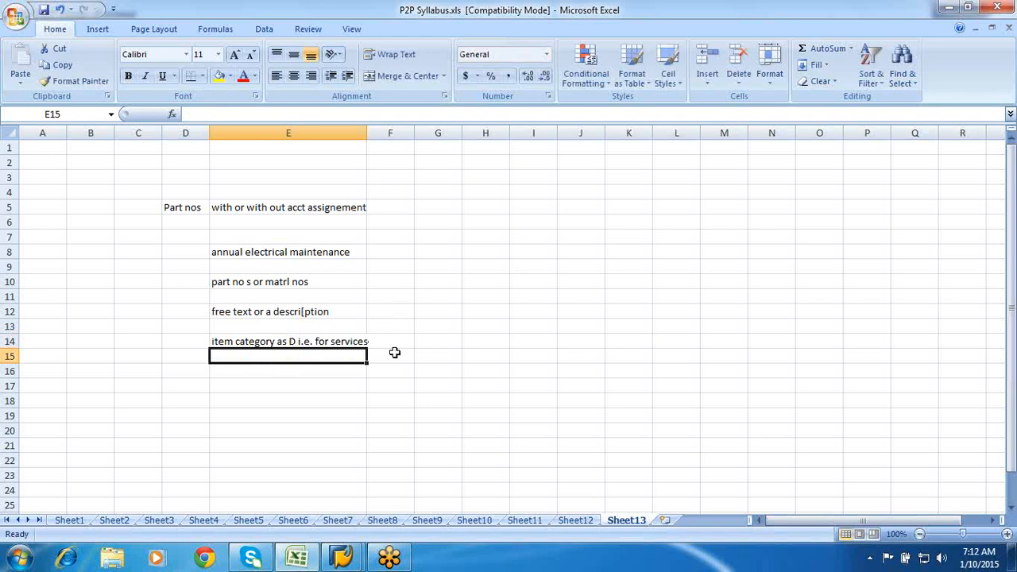
- Enter 'Acct can be cost center,p/j,sales order' in E16, correcting typos along the way
left_click(311, 380)
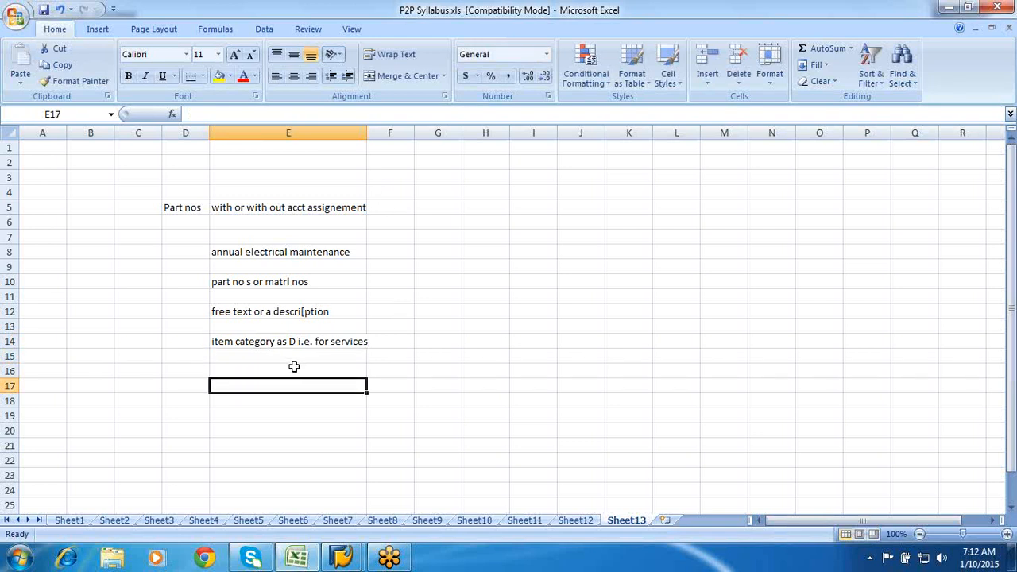
left_click(294, 367)
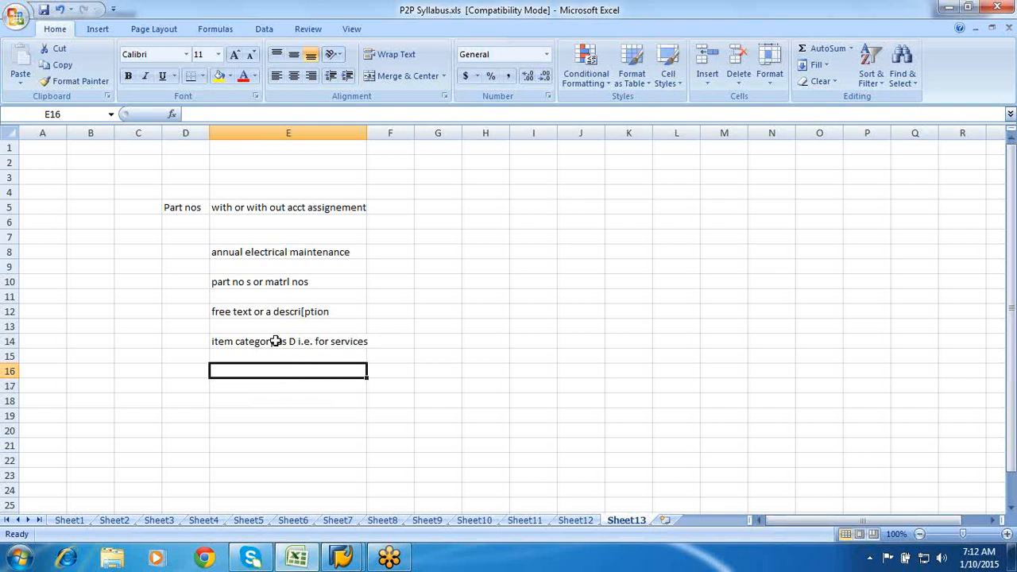
left_click(275, 341)
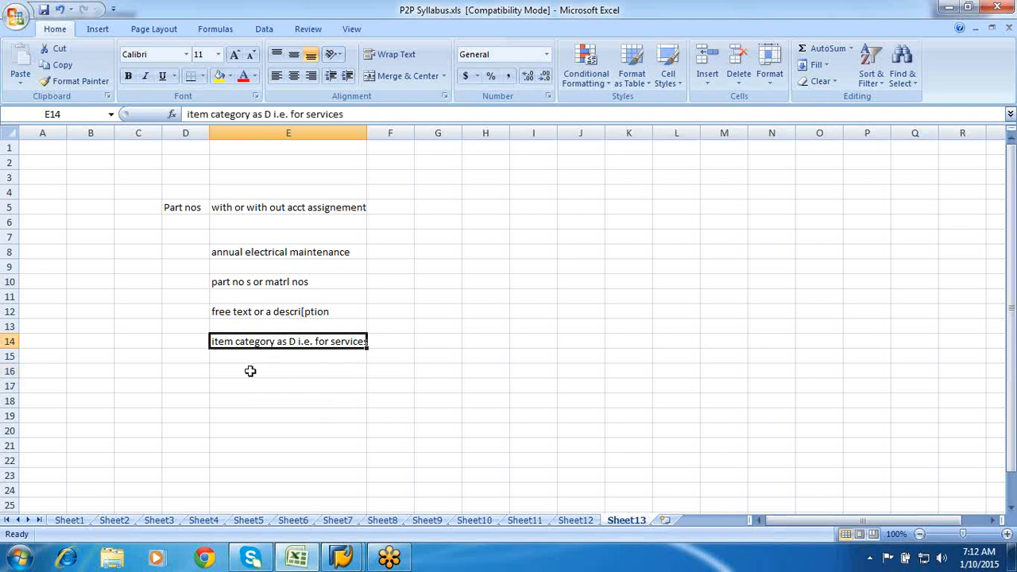
left_click(248, 371)
type("Ac")
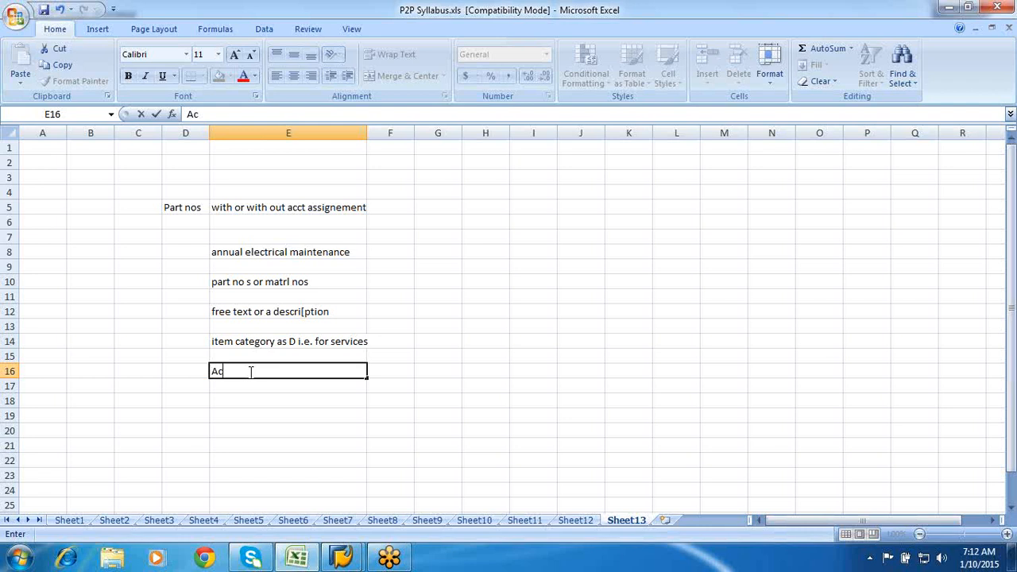
type("ct can be any")
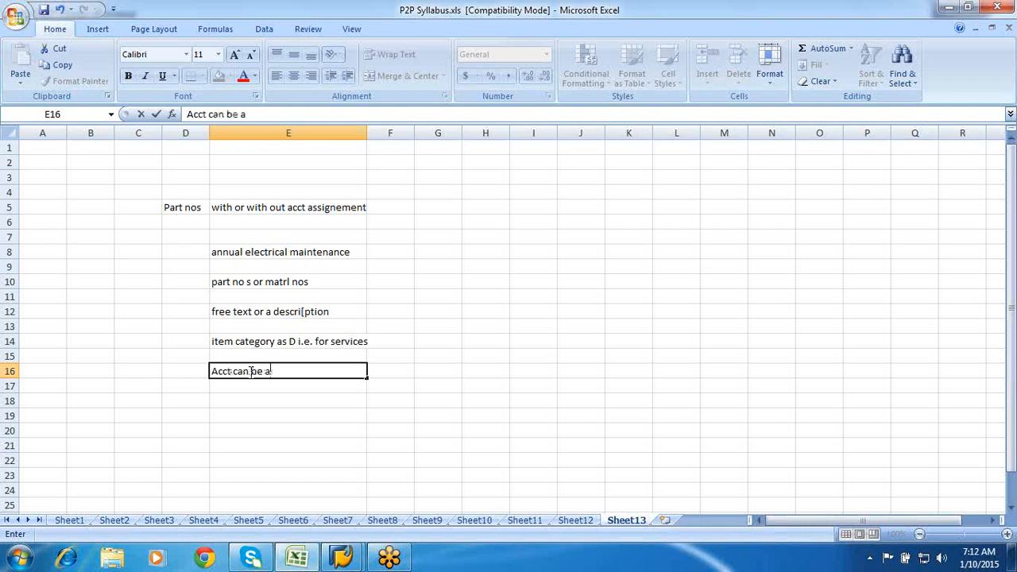
key("BackSpace")
key("BackSpace")
key("BackSpace")
type("cost cenetr")
key("BackSpace")
key("BackSpace")
key("BackSpace")
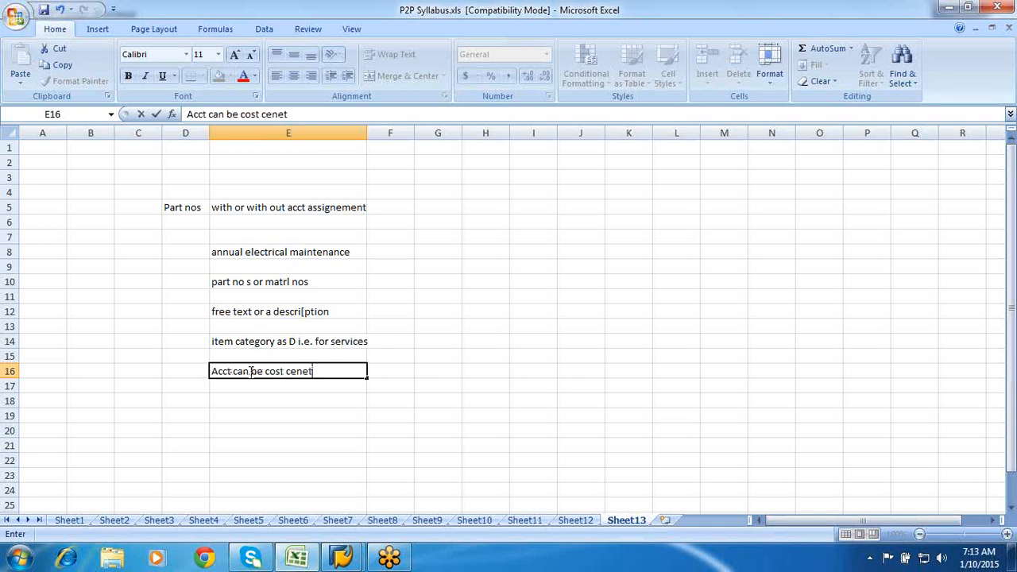
type("ter,p/j.sal")
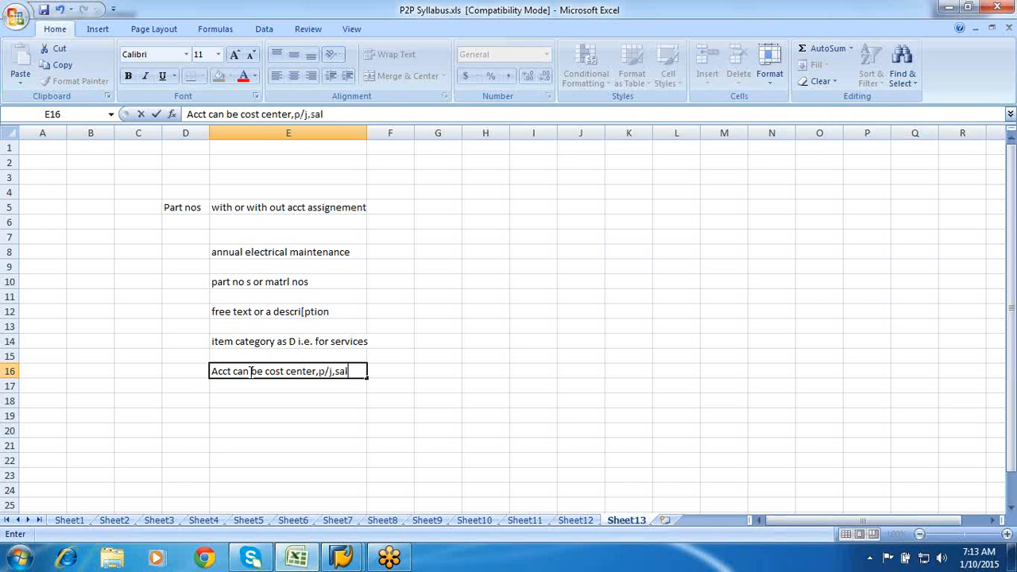
type("es order")
left_click(260, 436)
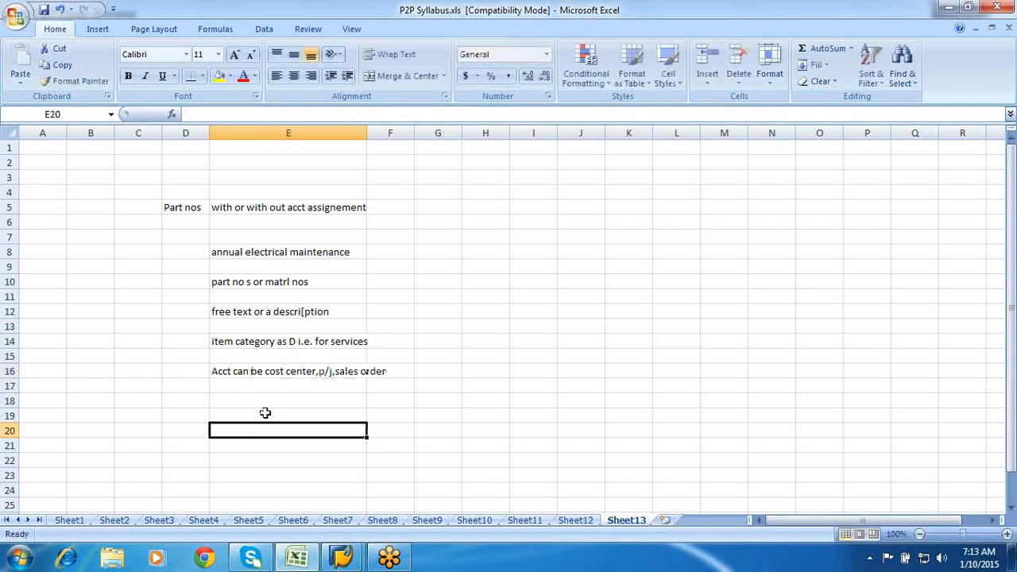
- Autofit column E and give the E12, E14 and E16 notes a yellow fill
double_click(366, 133)
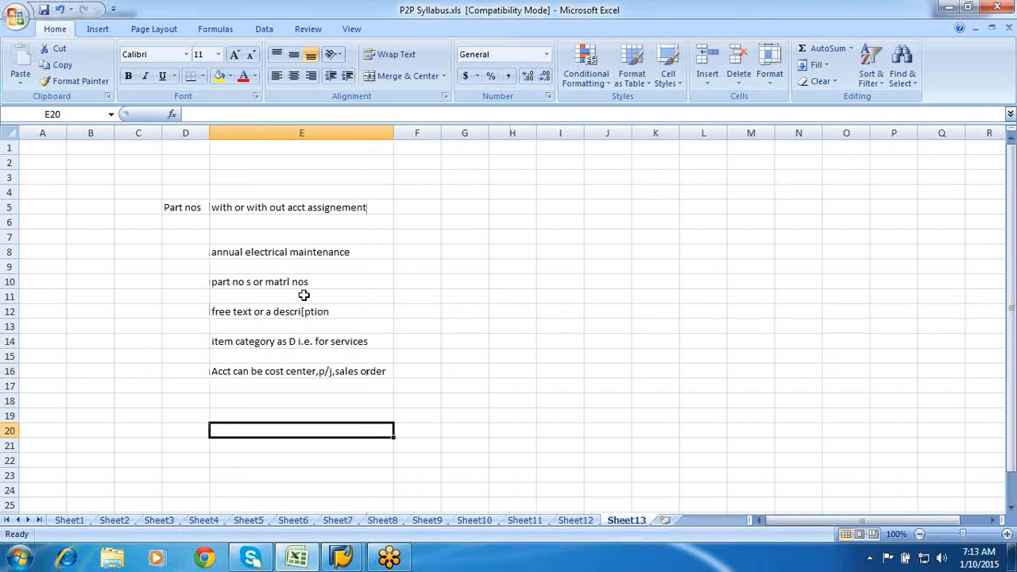
left_click(302, 312)
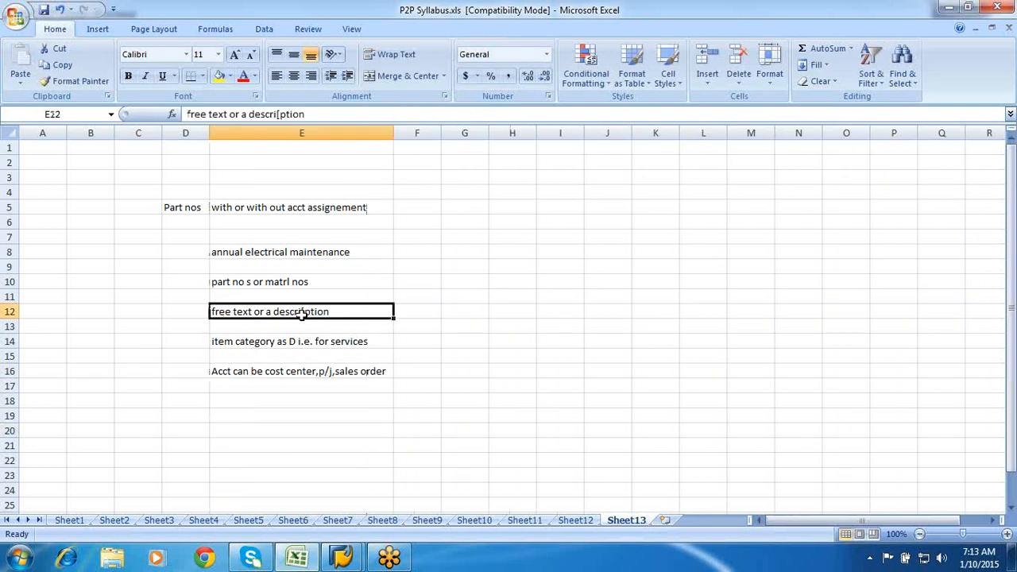
left_click(218, 76)
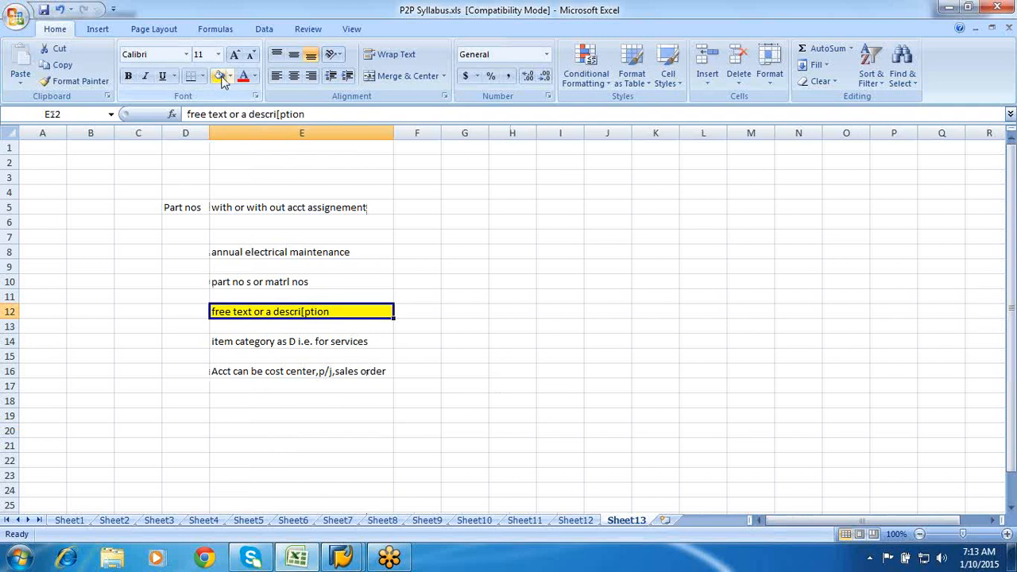
left_click(265, 342)
left_click(218, 77)
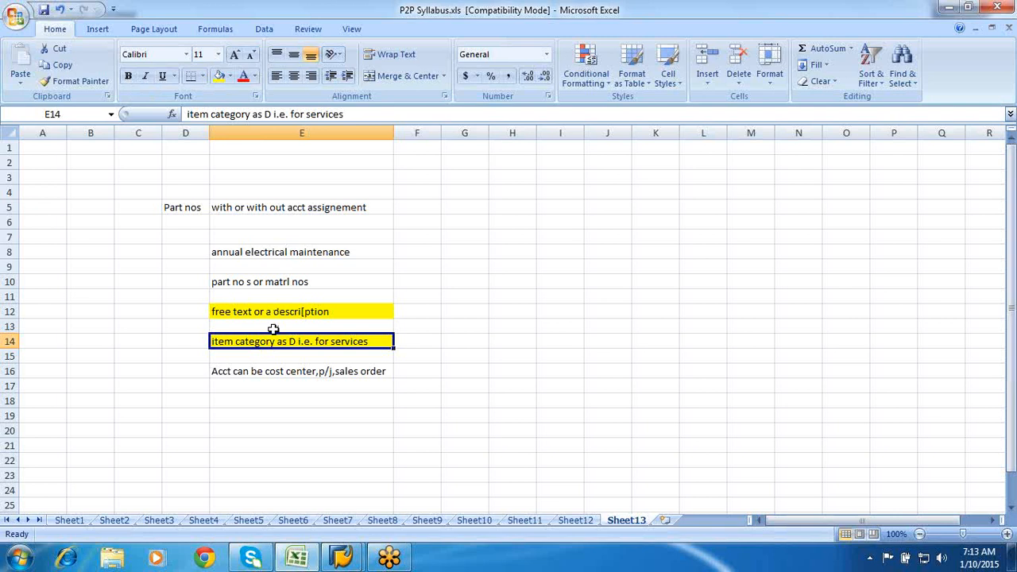
left_click(270, 312)
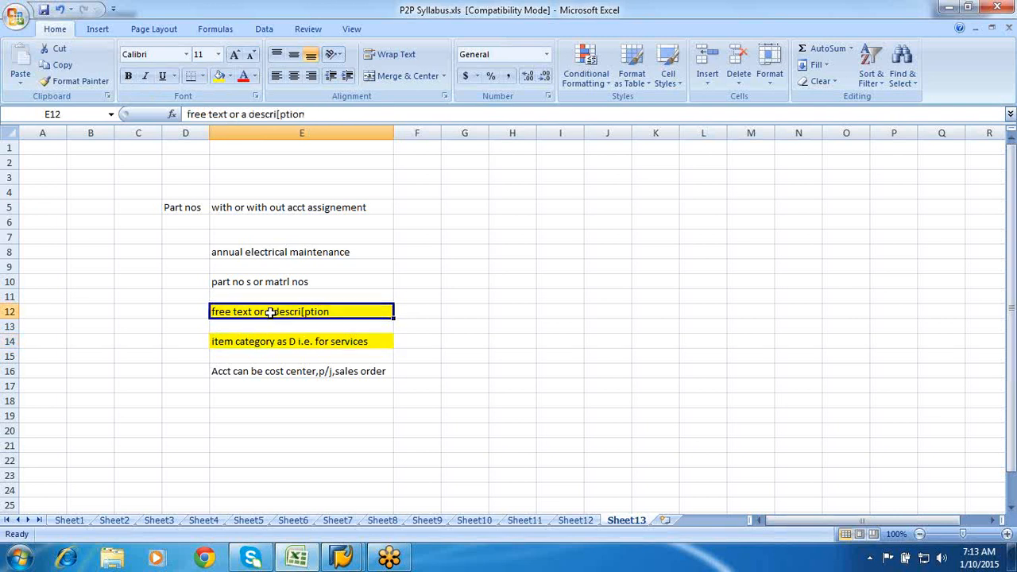
key("shift+Down")
key("shift+Down")
key("shift+Down")
key("shift+Down")
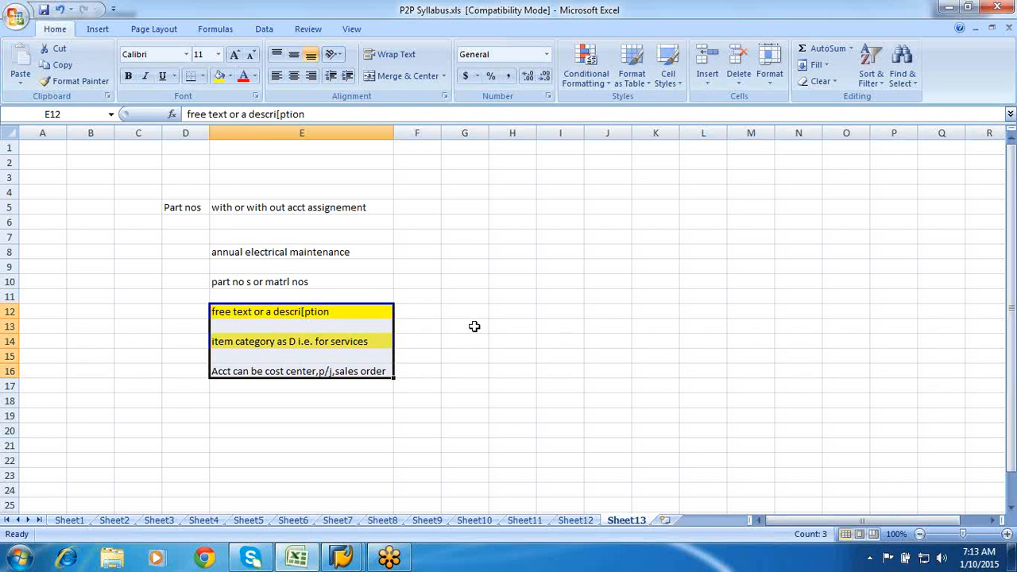
left_click(302, 372)
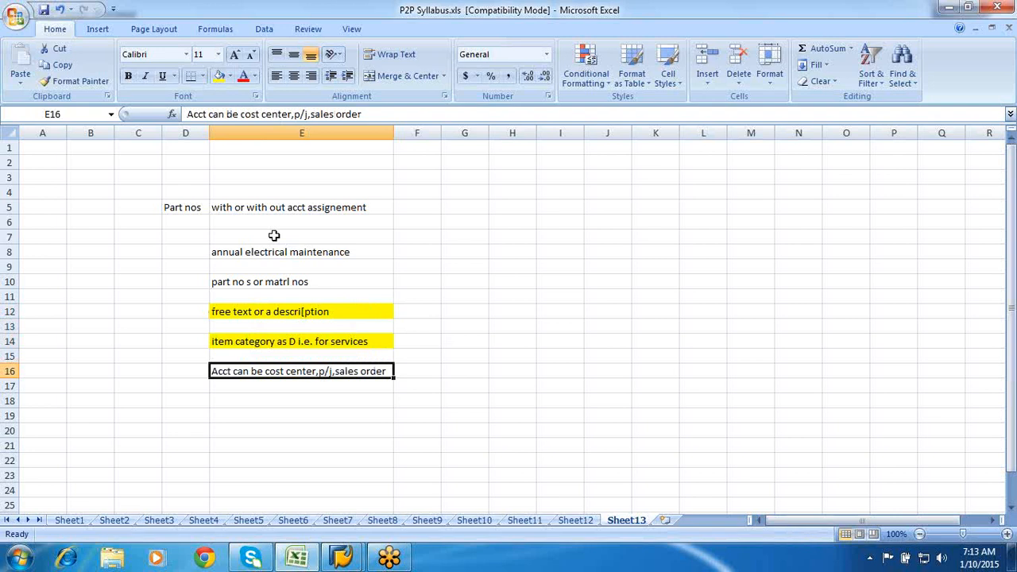
left_click(219, 76)
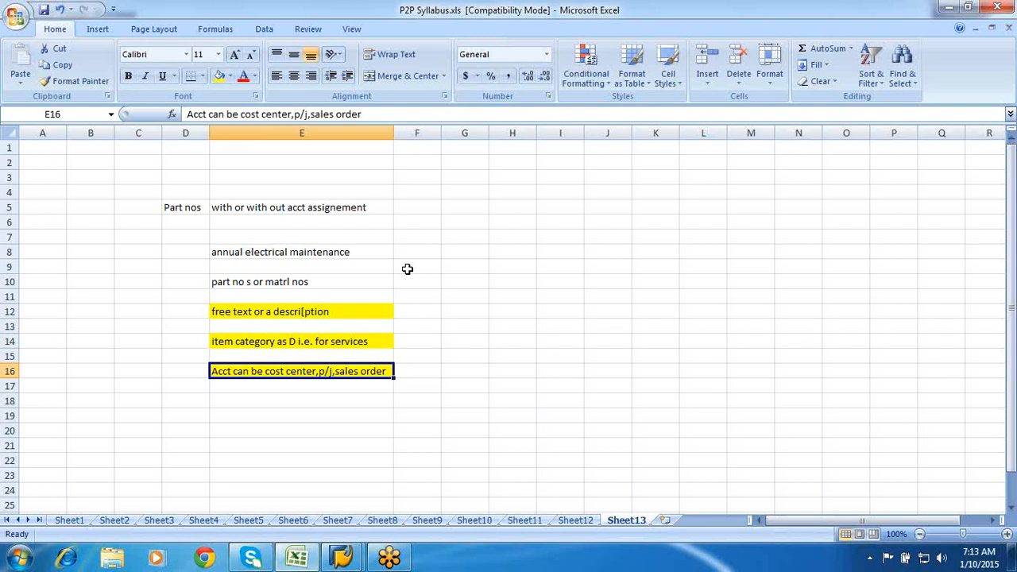
left_click(337, 312)
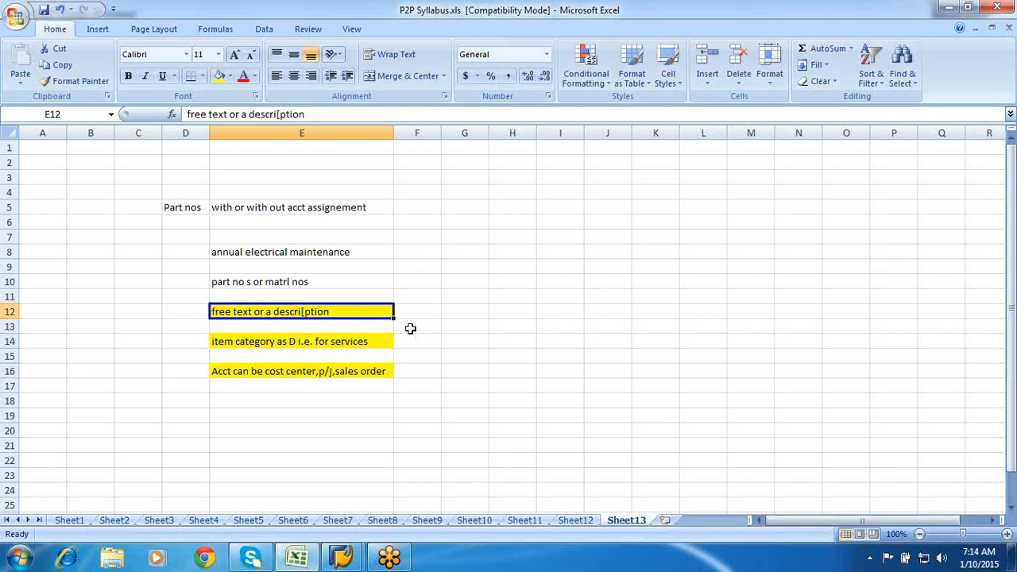
- Enter 'maintain a service master' in E18, fill it yellow, then select E20
left_click(230, 405)
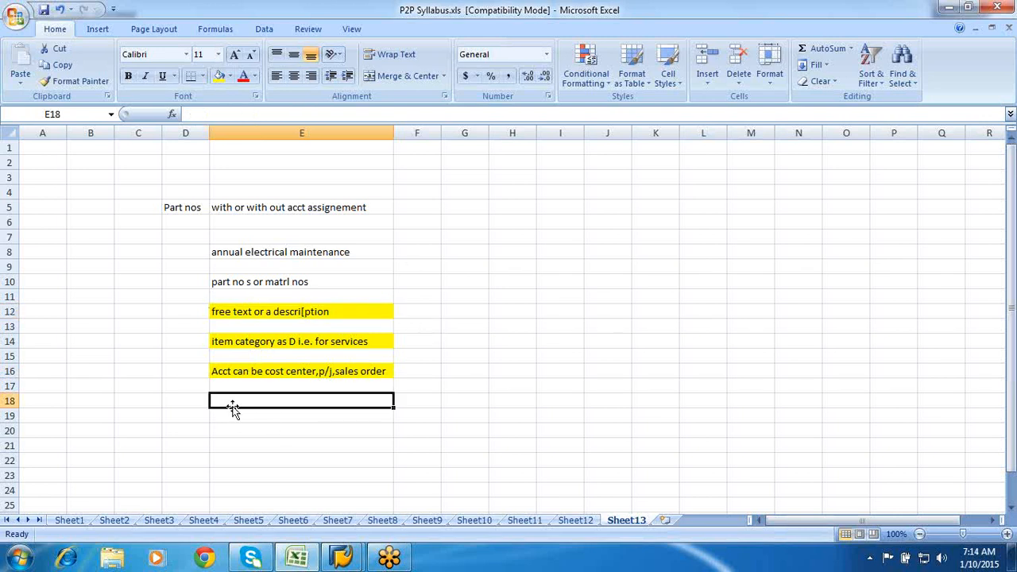
type("mai")
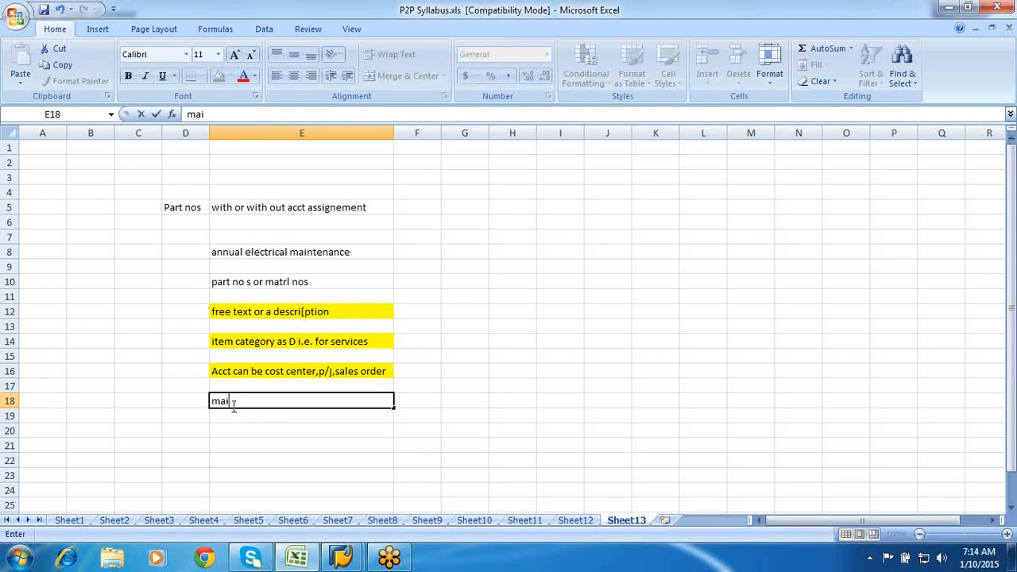
type("ntain a service")
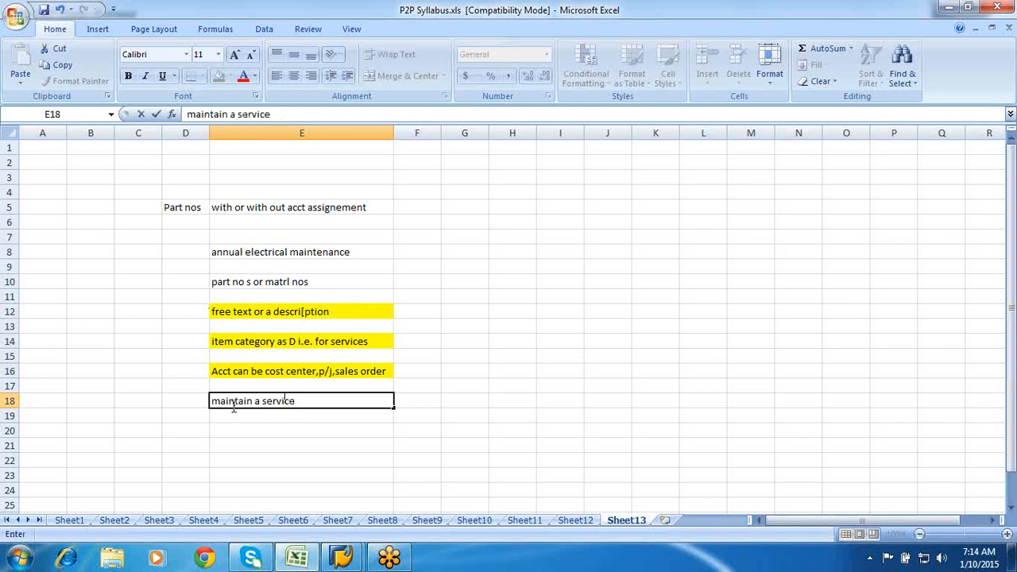
type(" master")
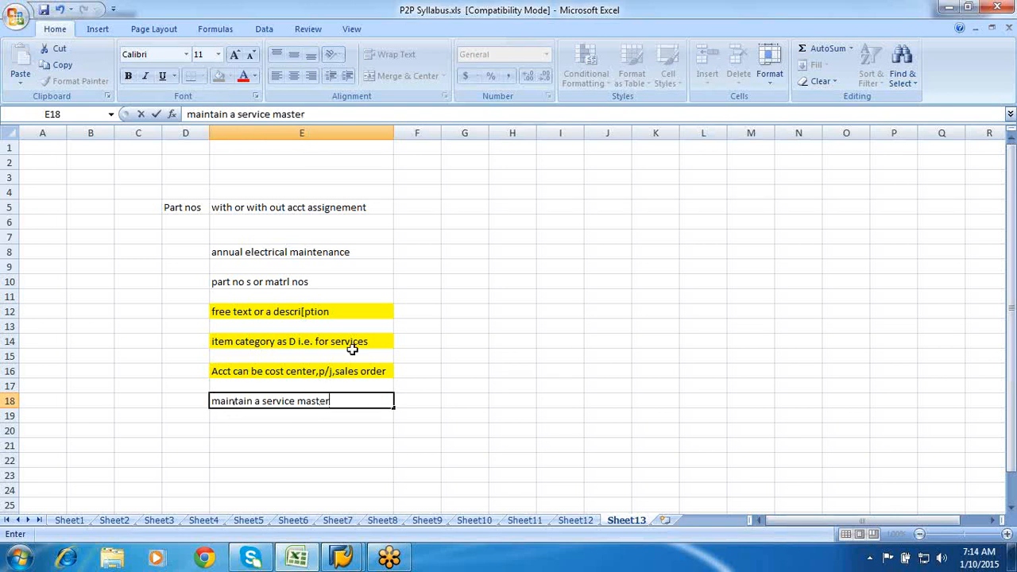
left_click(433, 432)
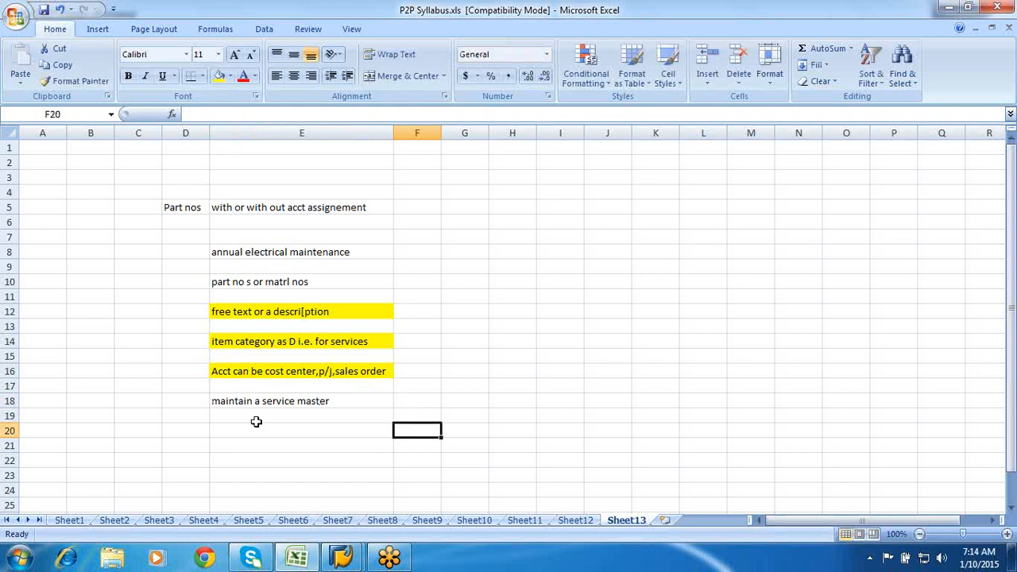
left_click(250, 399)
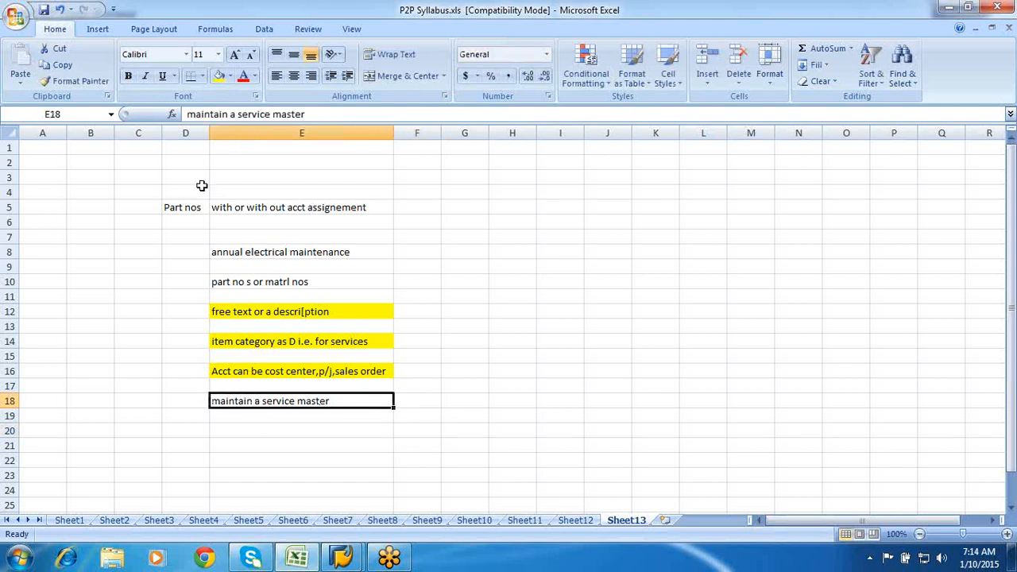
left_click(220, 80)
left_click(521, 457)
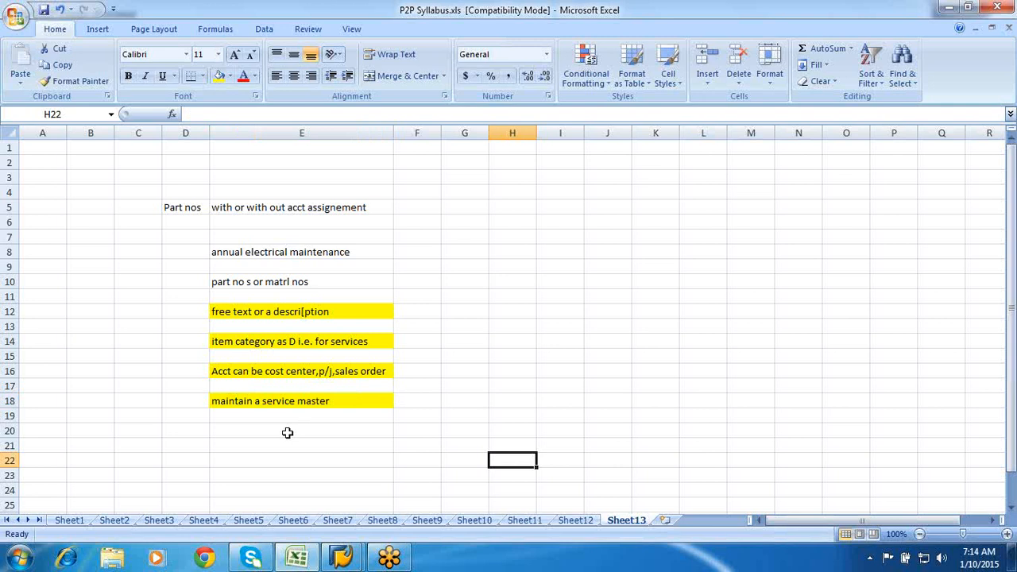
left_click(247, 430)
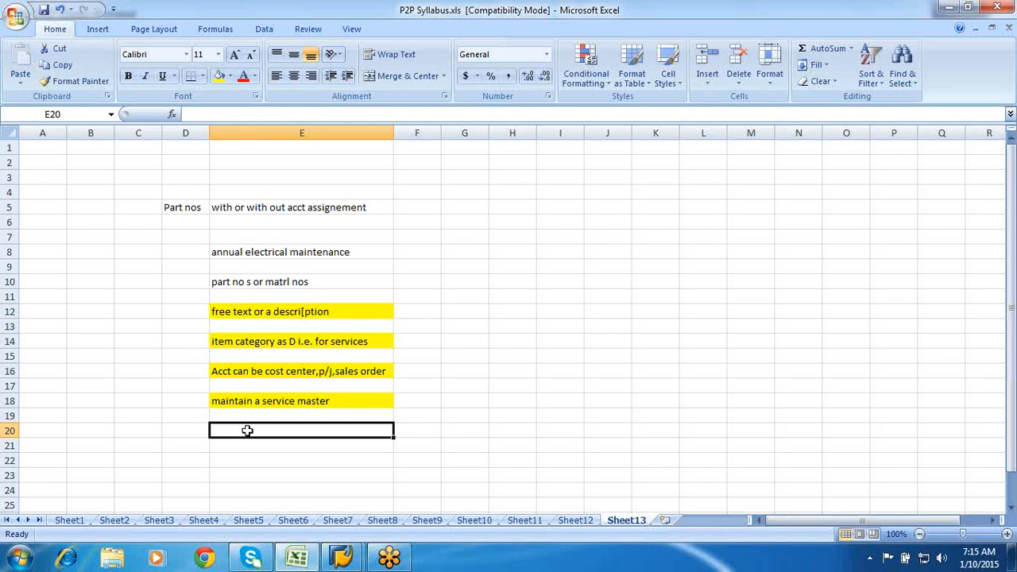
left_click(248, 404)
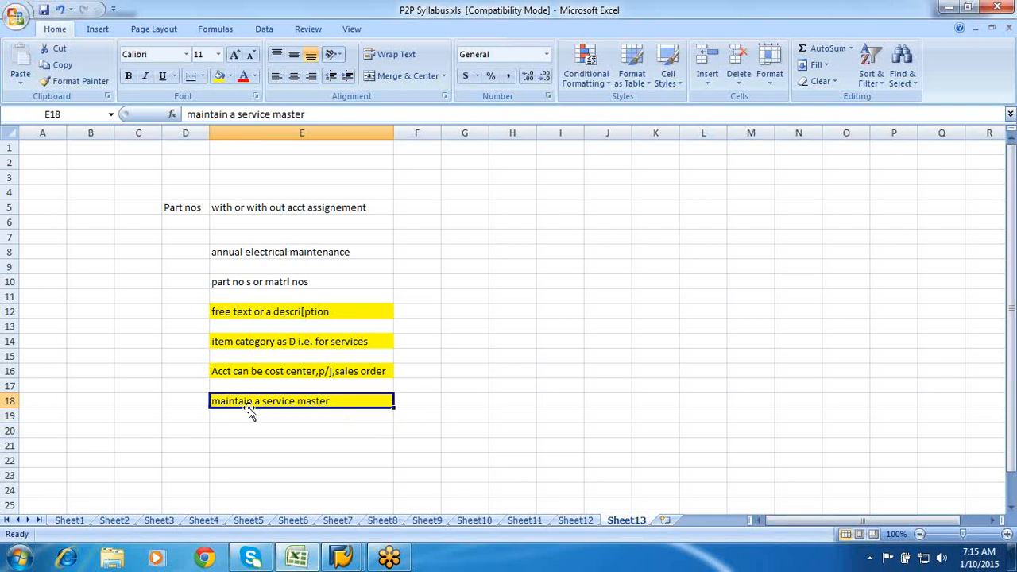
left_click(245, 425)
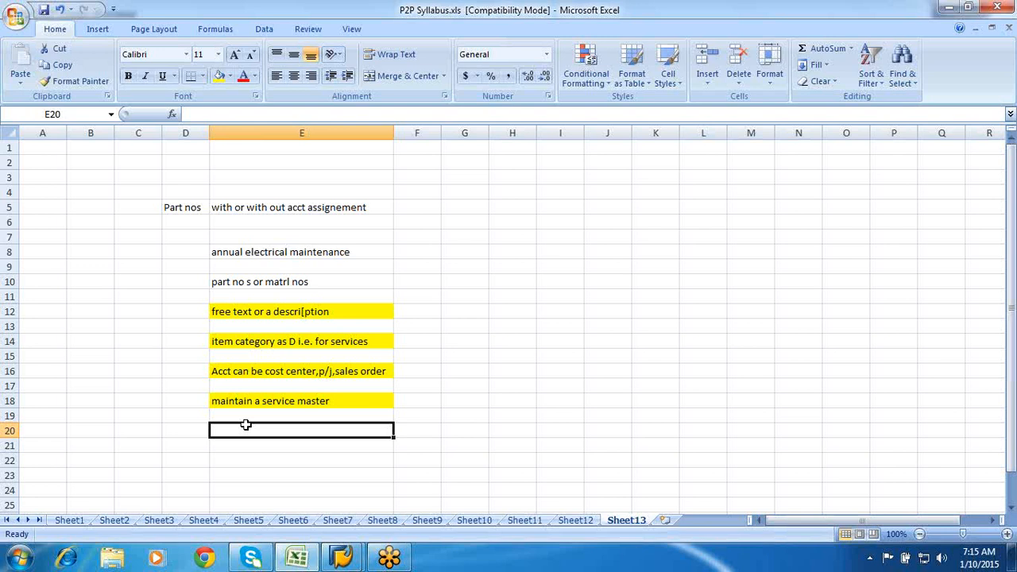
- Enter 'service master will also have a no like your material master' in E20 and widen column E
type("service n")
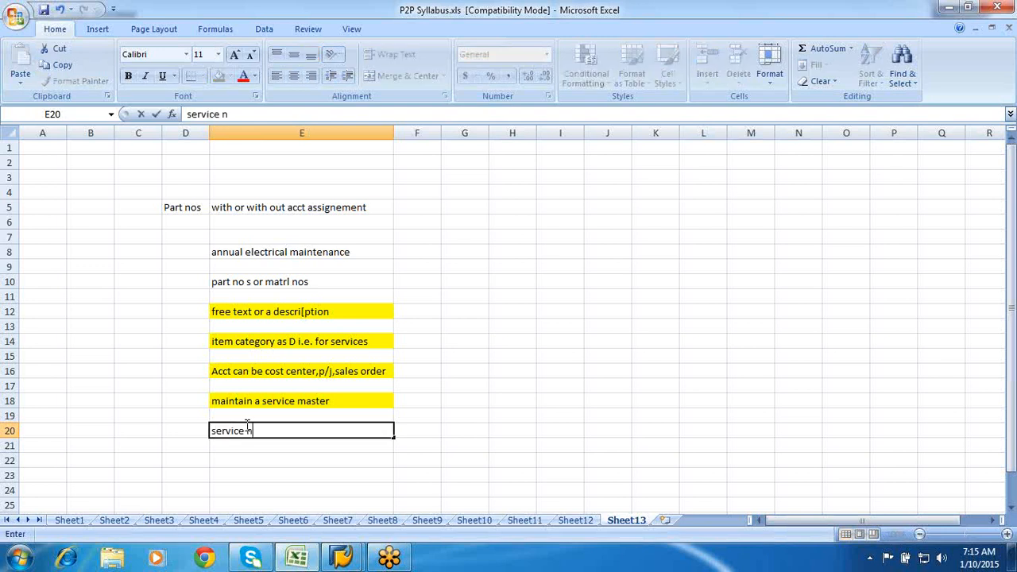
key("BackSpace")
type("master will also")
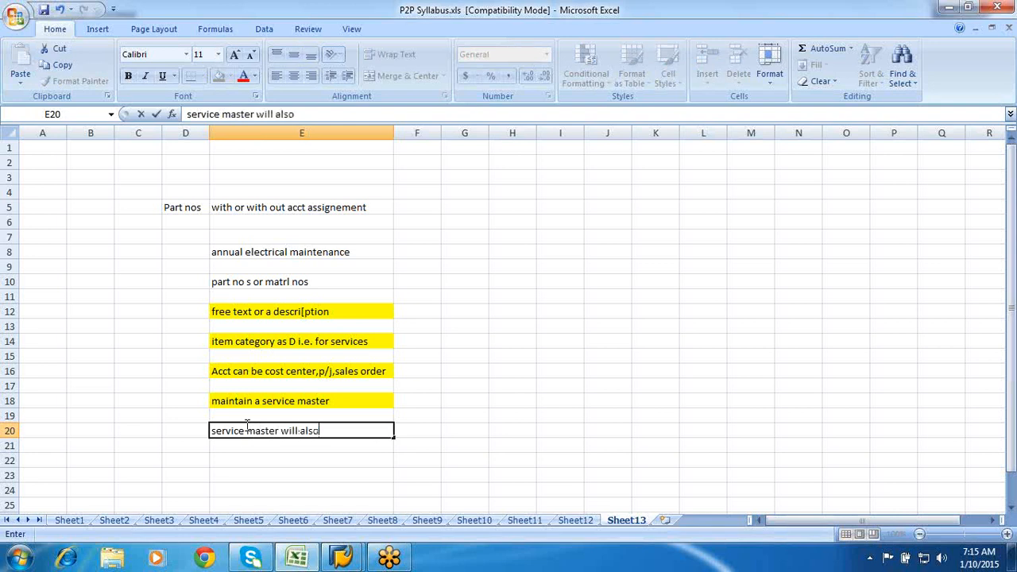
type(" have a no like ")
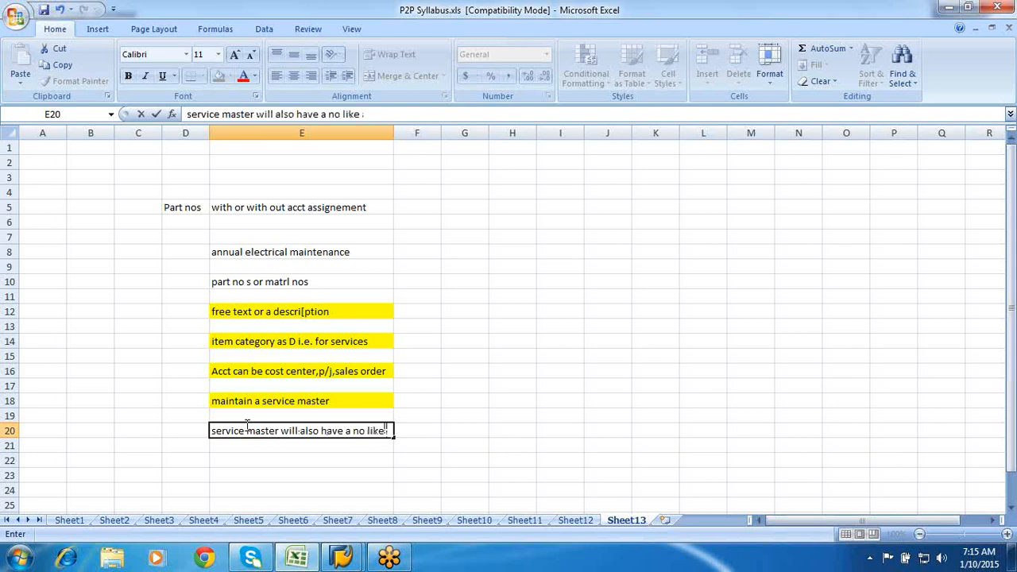
type("your material m")
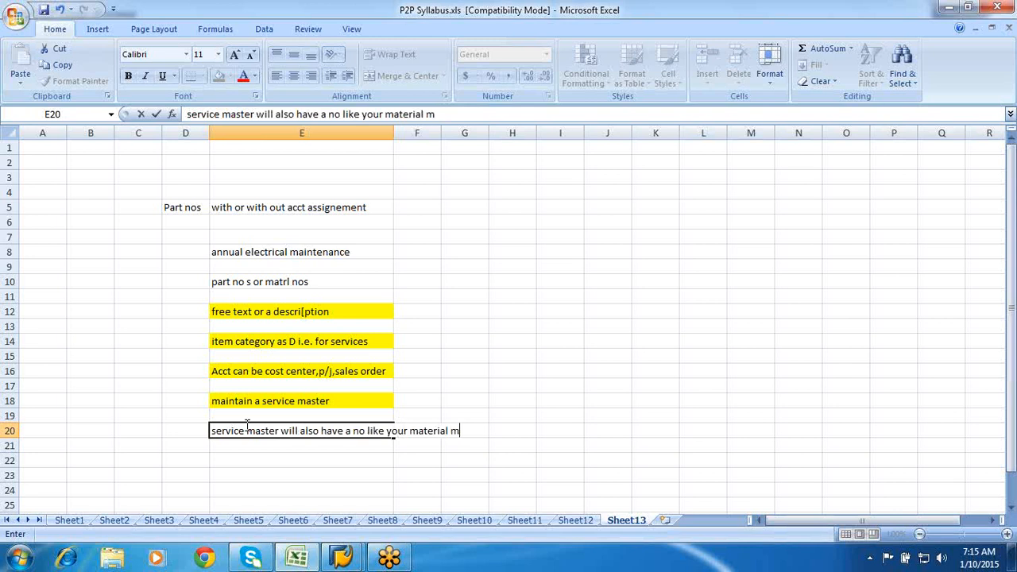
type("aster")
left_click(505, 426)
left_click_drag(393, 133, 494, 132)
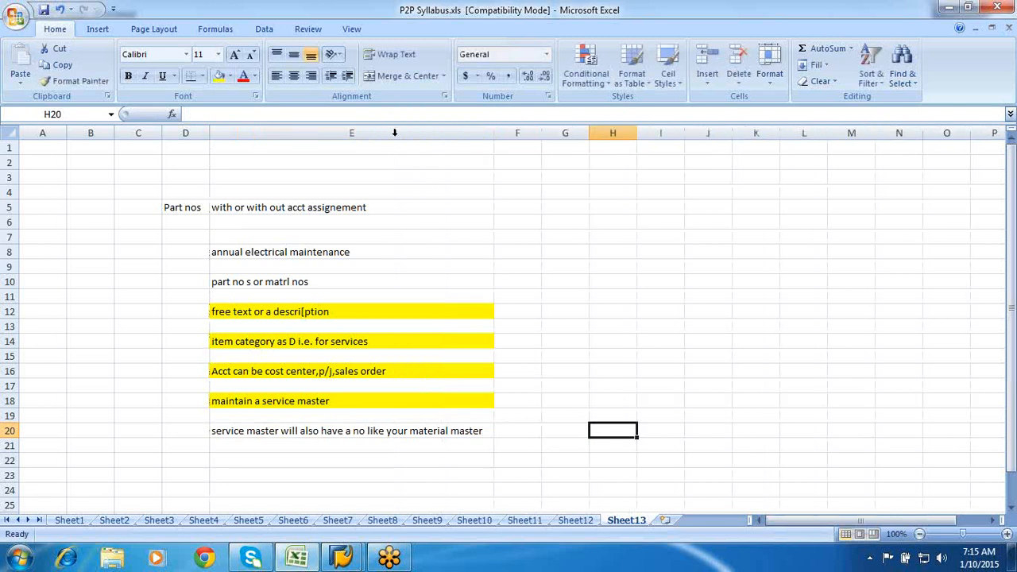
- Look over the notes in column E, then fill E20 yellow
left_click(391, 435)
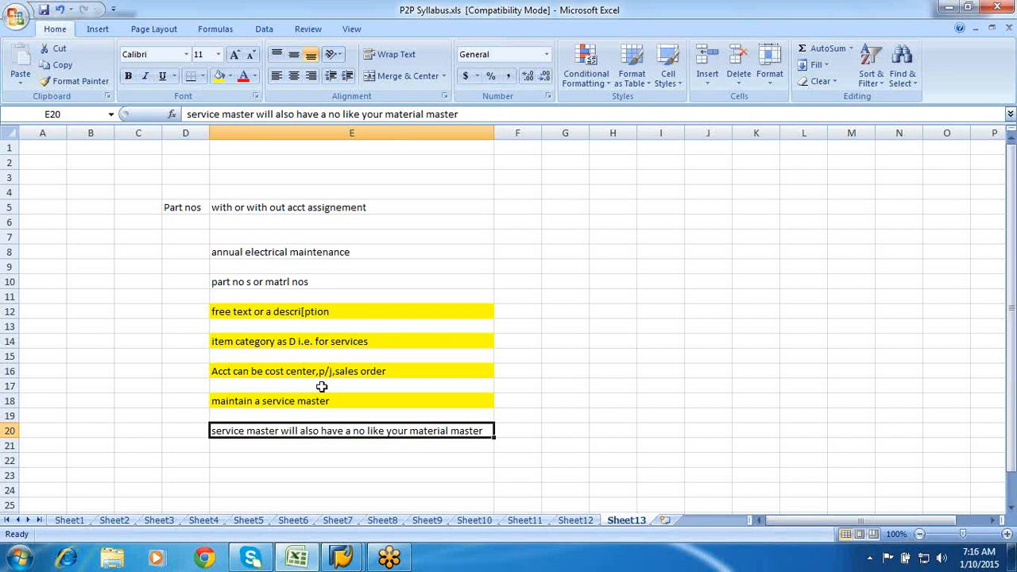
left_click(296, 384)
left_click(286, 370)
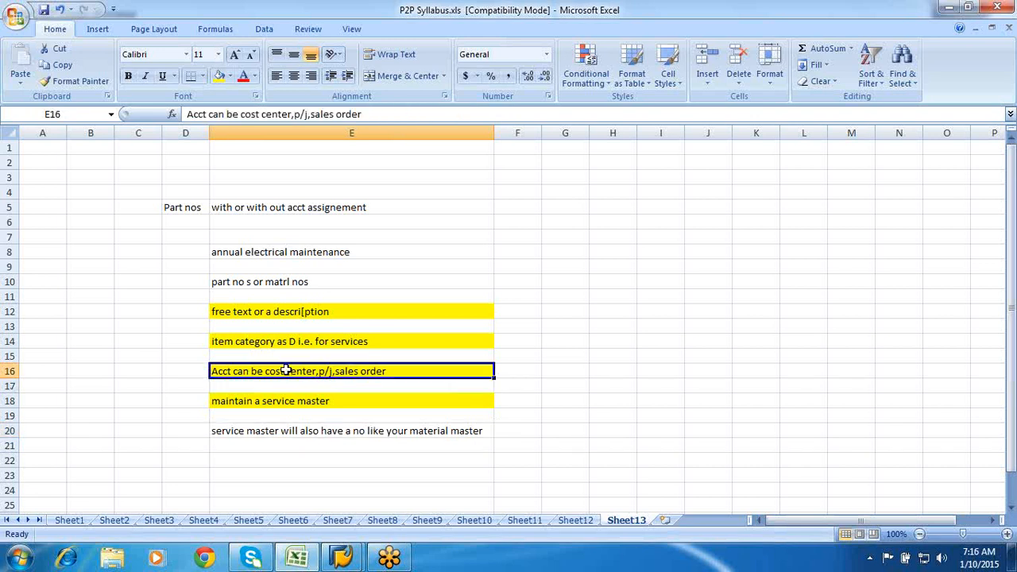
left_click(264, 401)
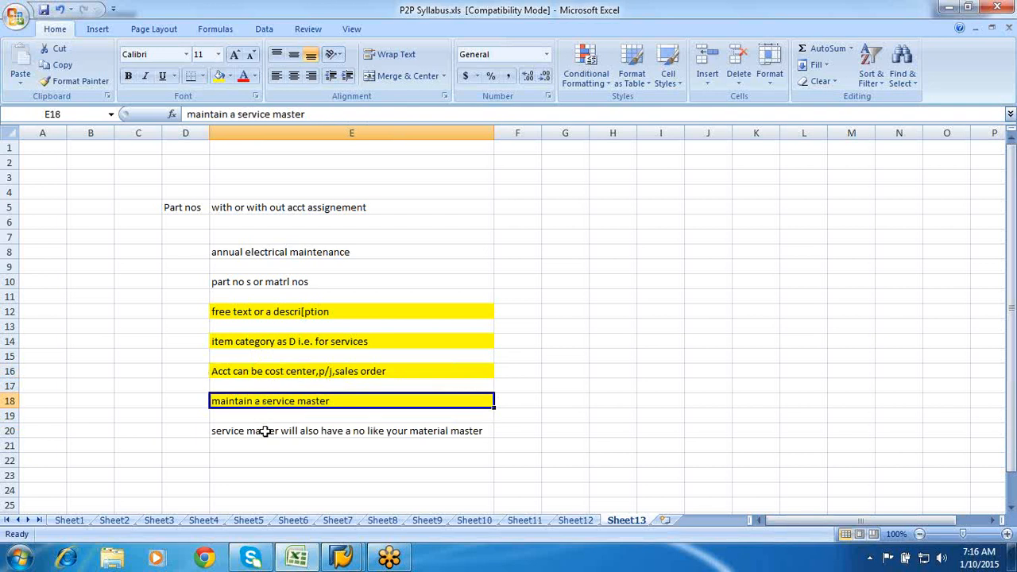
left_click(265, 430)
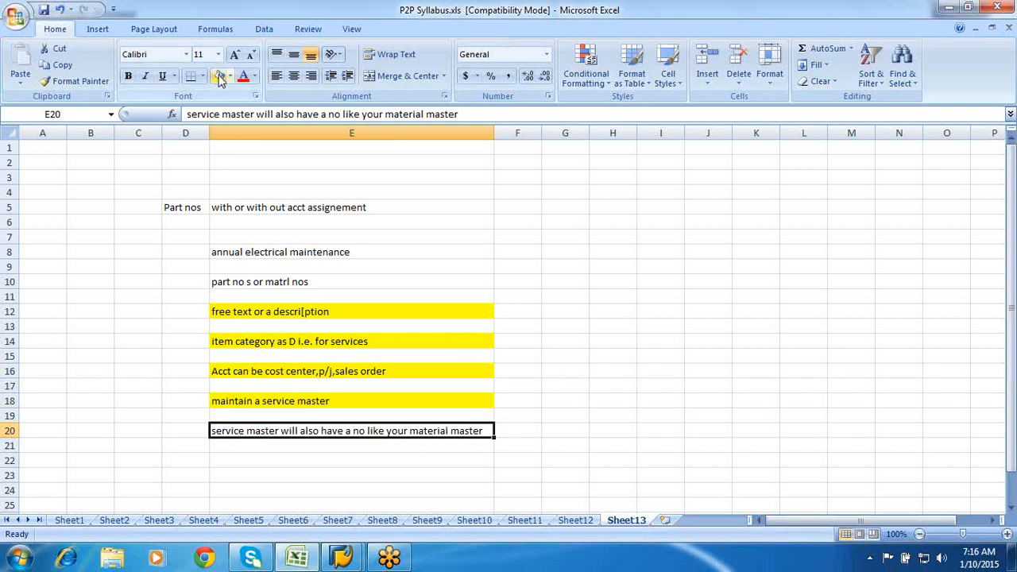
left_click(219, 75)
scroll(514, 192, "down", 2)
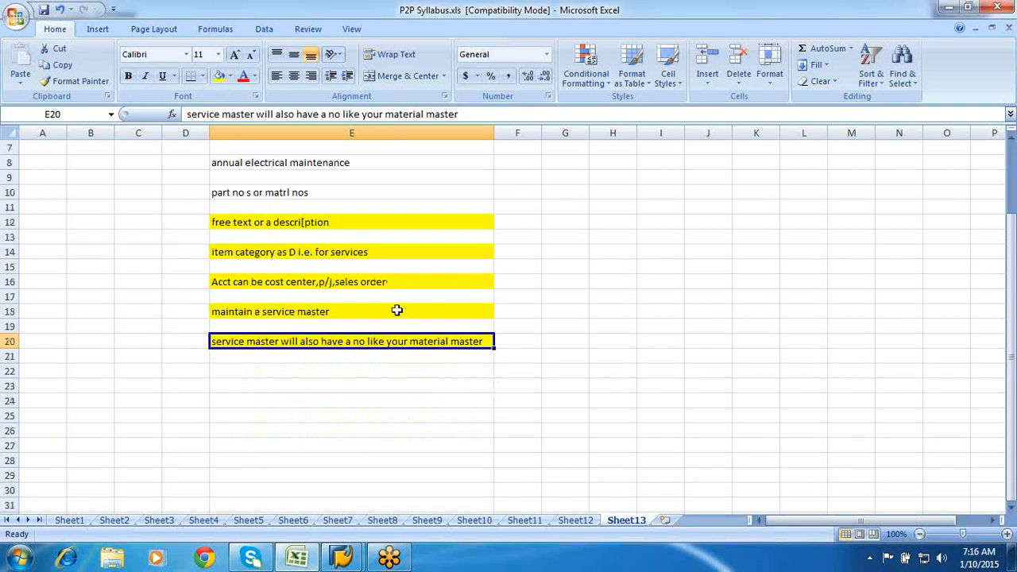
left_click(245, 375)
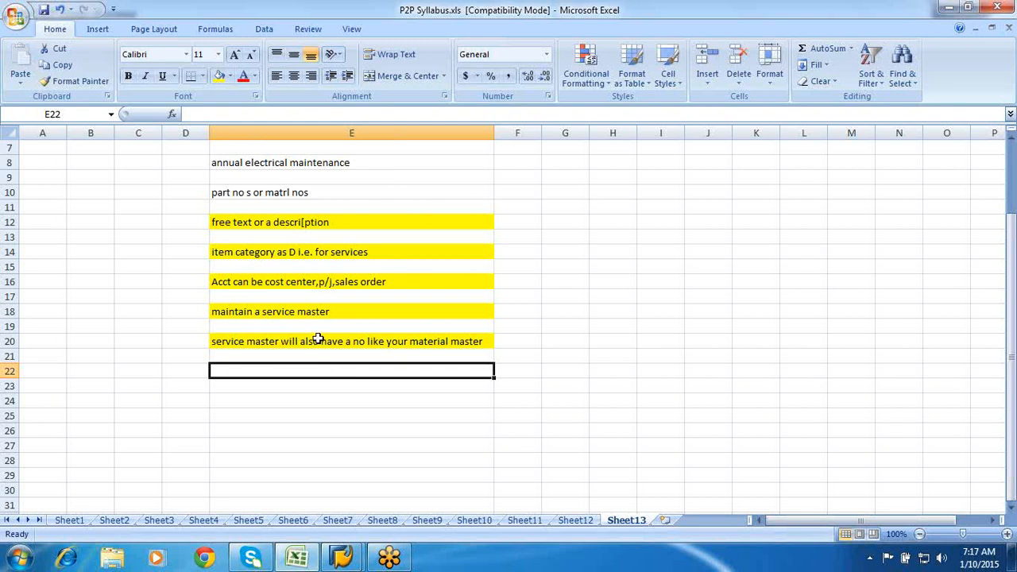
left_click(318, 340)
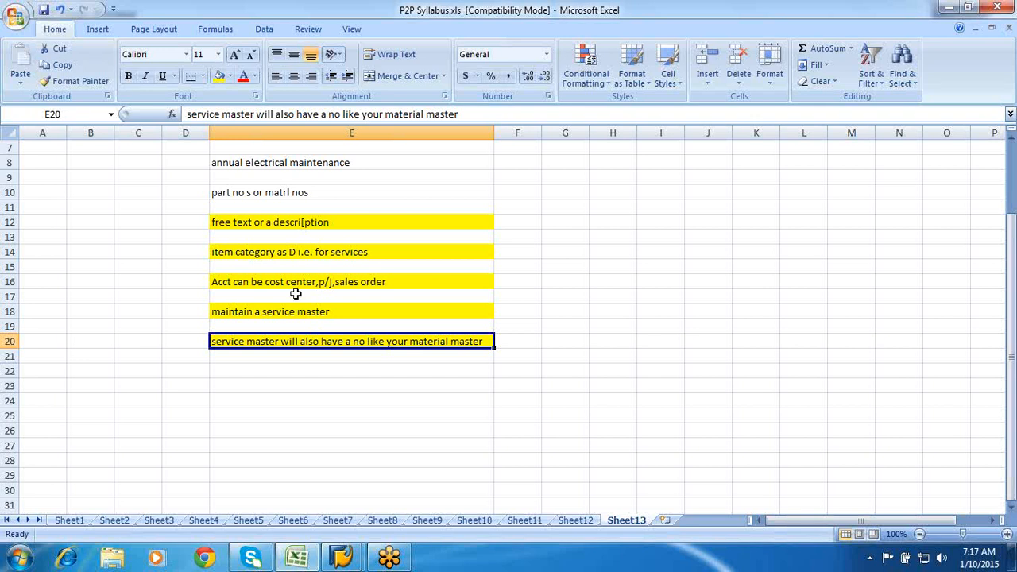
left_click(262, 249)
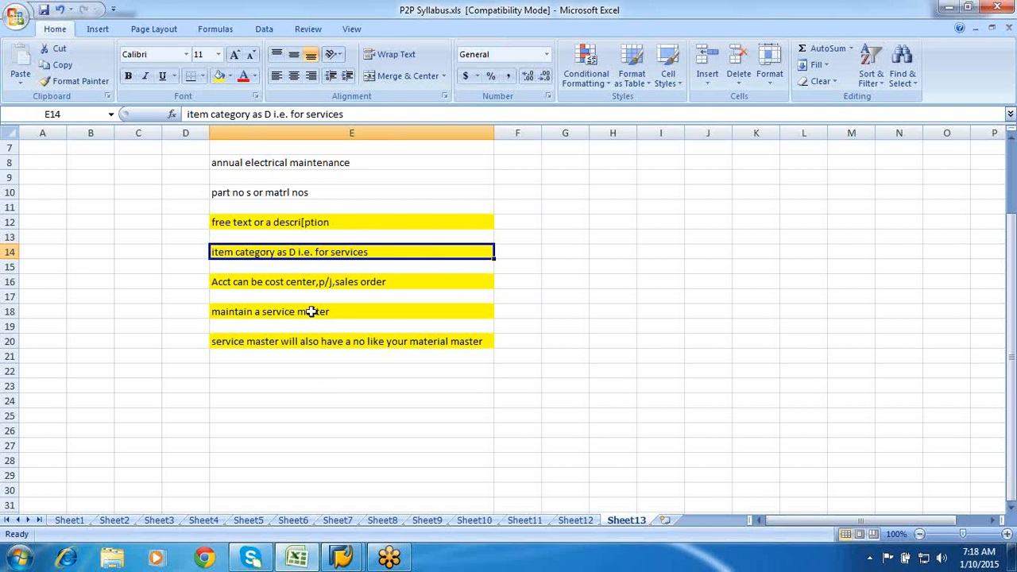
left_click(292, 225)
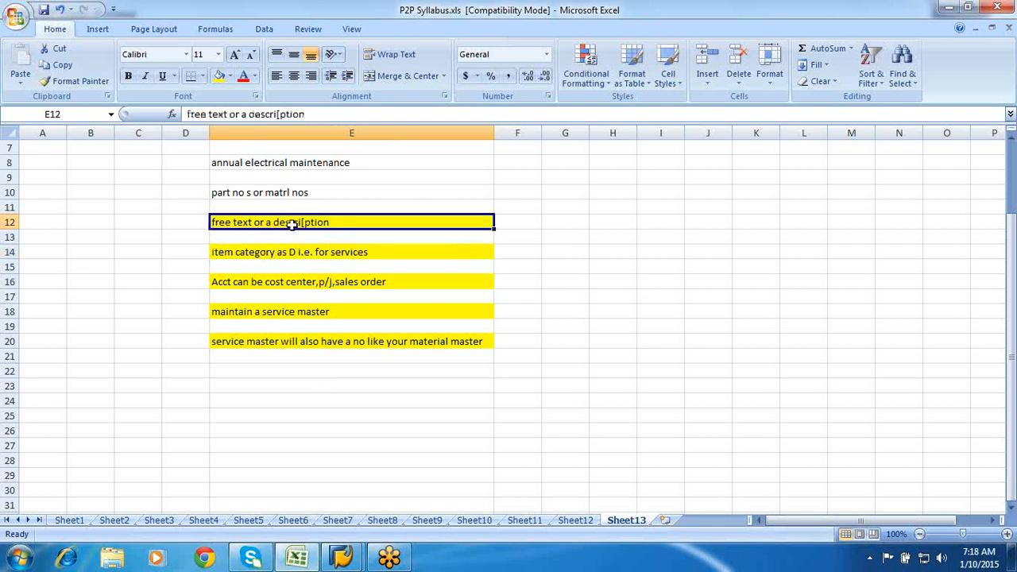
- Enter 'service process will be having release procedure' in E22, then select F22
left_click(258, 377)
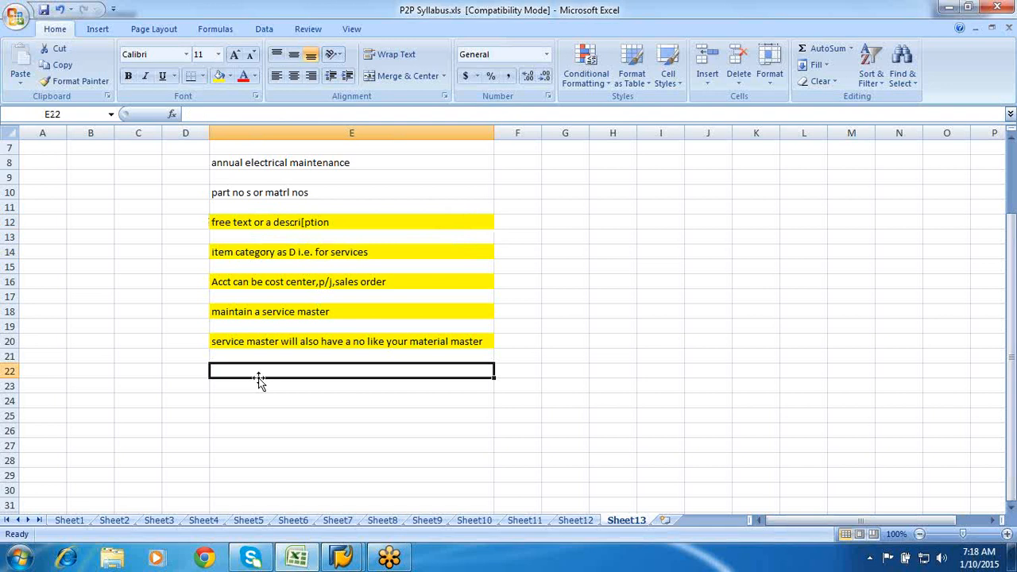
type("servi")
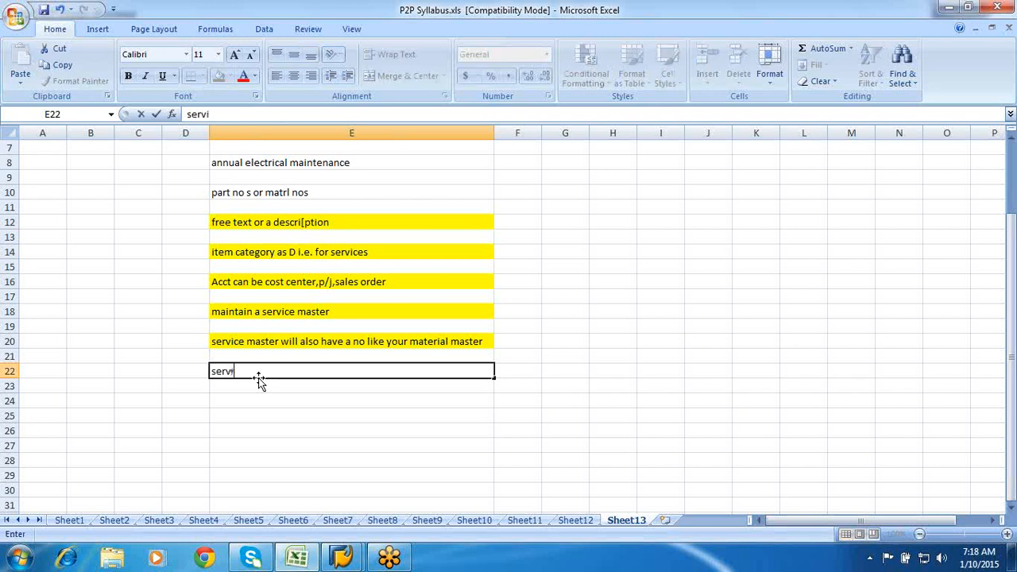
type("ce process wil")
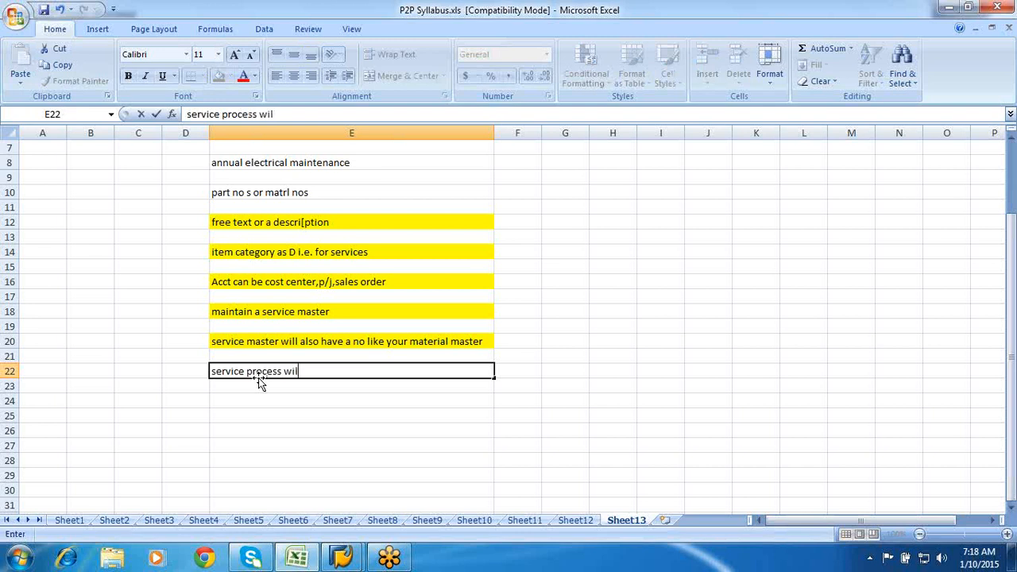
type("l be having")
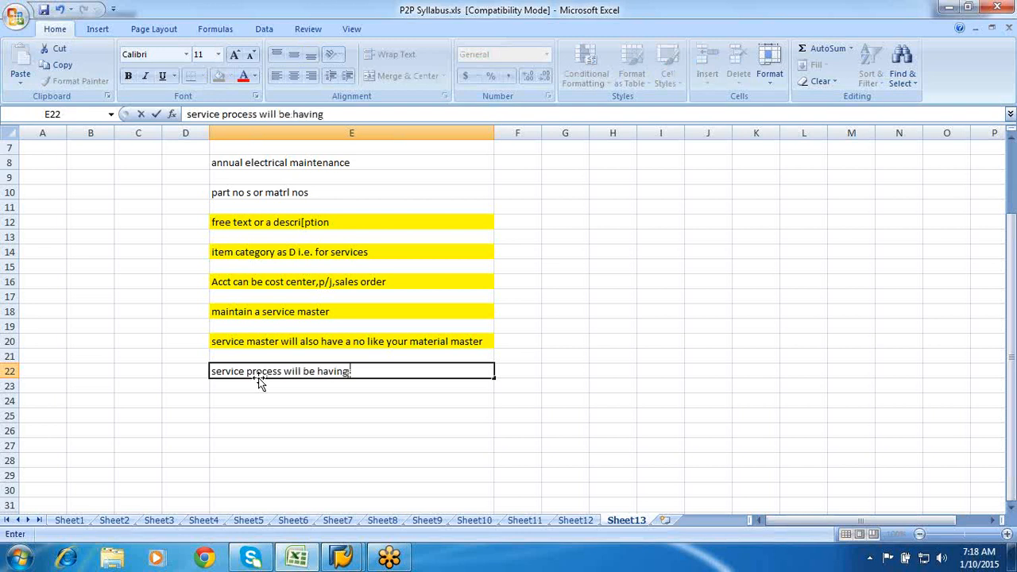
type(" release pri")
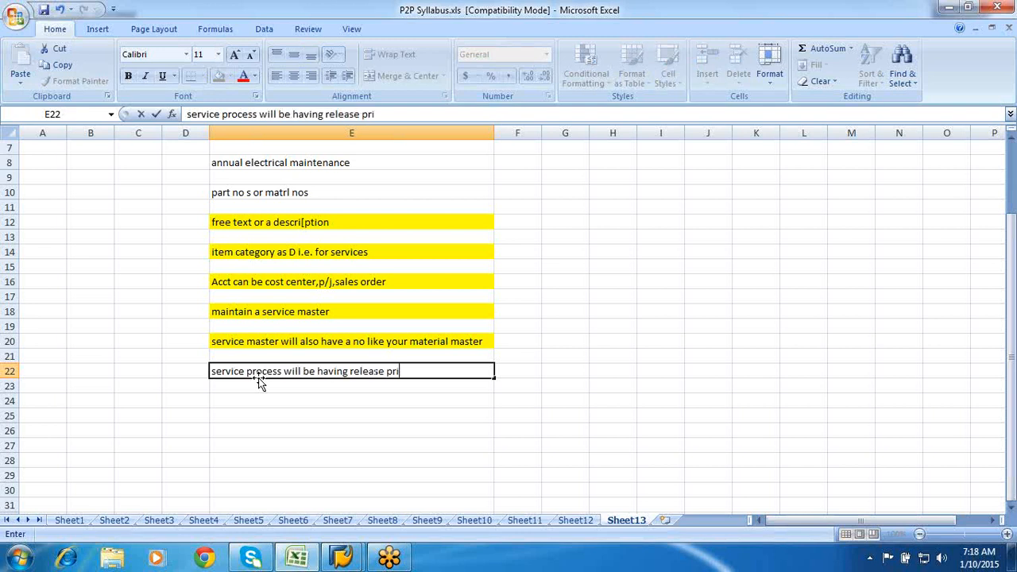
key("BackSpace")
type("ocedure")
key("Return")
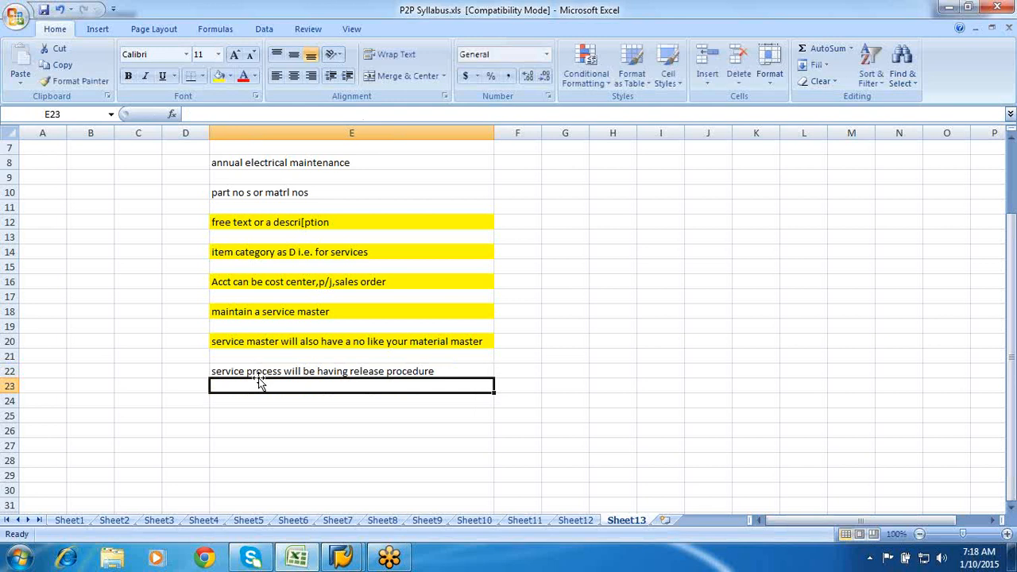
left_click(516, 379)
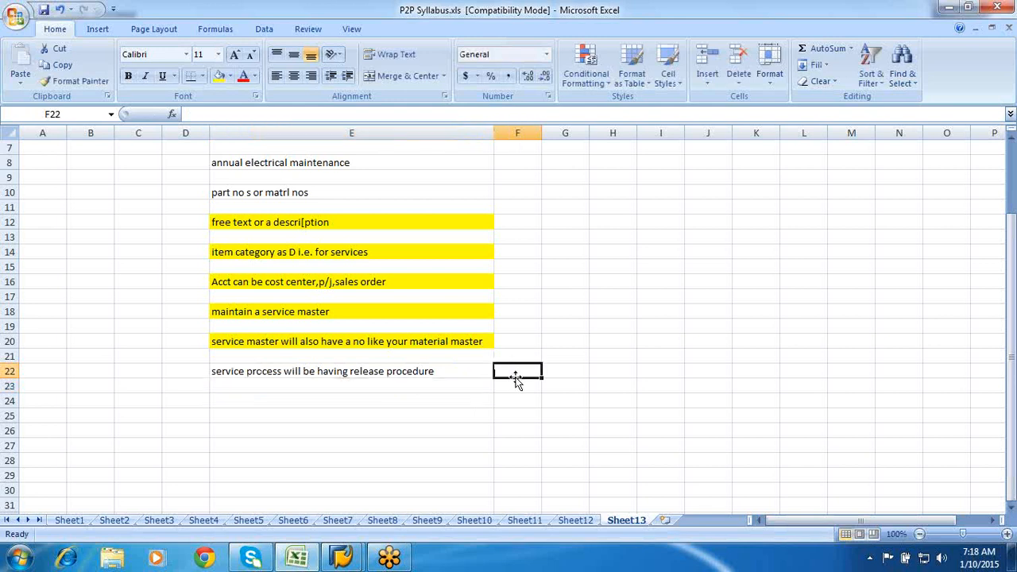
scroll(516, 379, "down", 2)
- Enter PR,PO,CONTRACT, CHARCTERSTIC and assign charcterstic class in alternate rows from E24
left_click(249, 315)
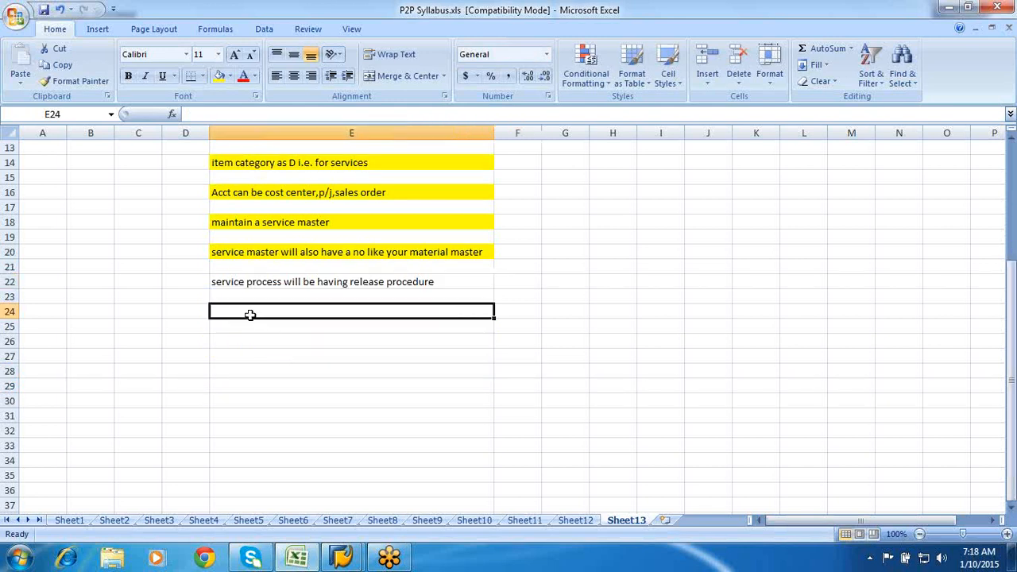
type("PR")
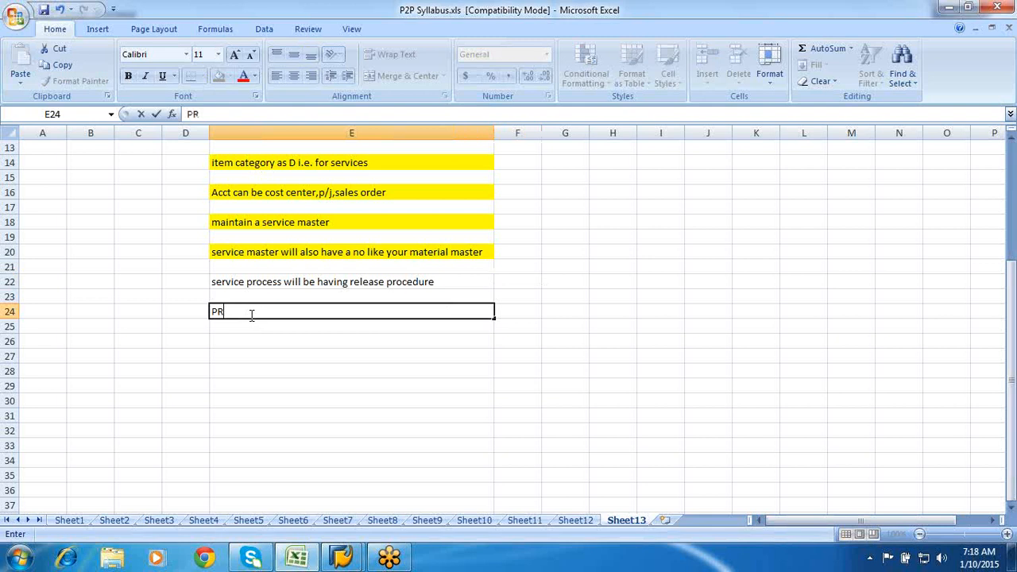
type(",PO,CONTRACT")
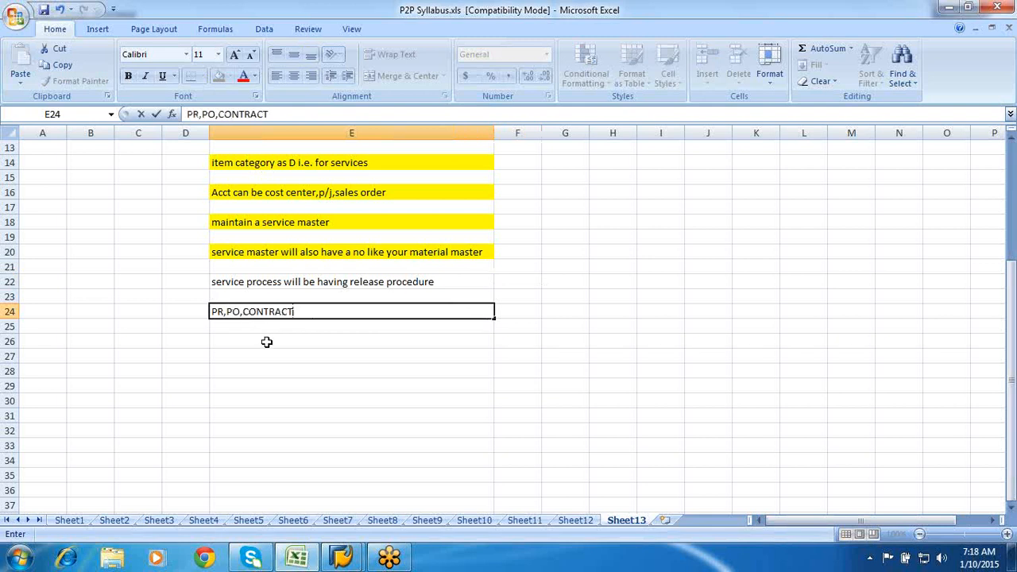
left_click(266, 342)
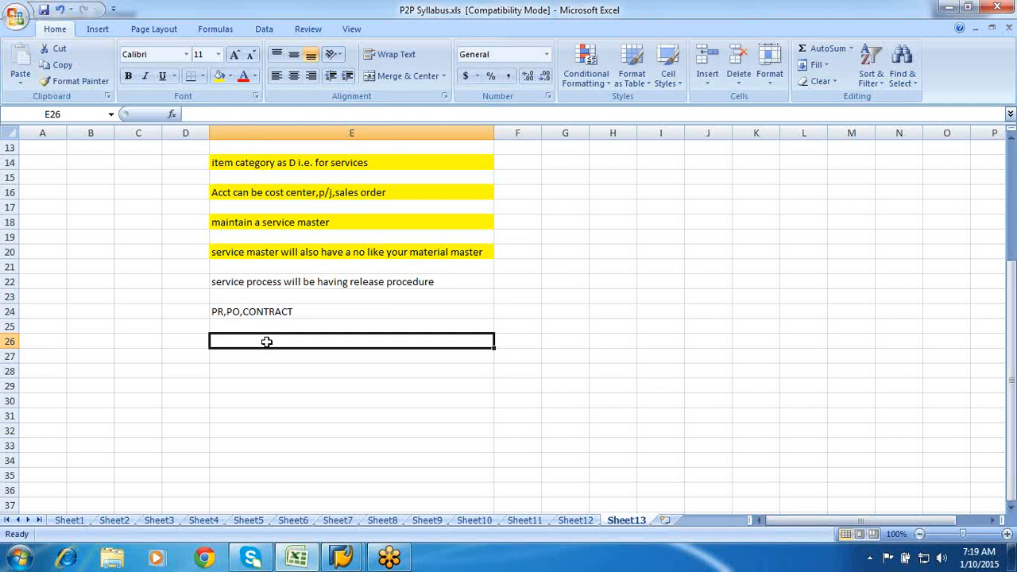
type("CHARCT")
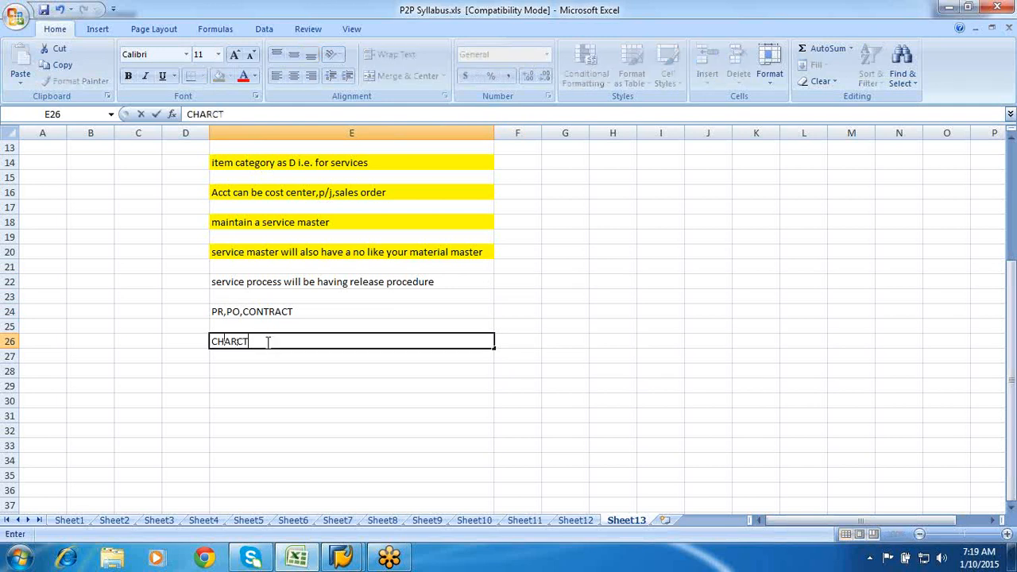
type("ERSTIC")
left_click(271, 342)
type("I")
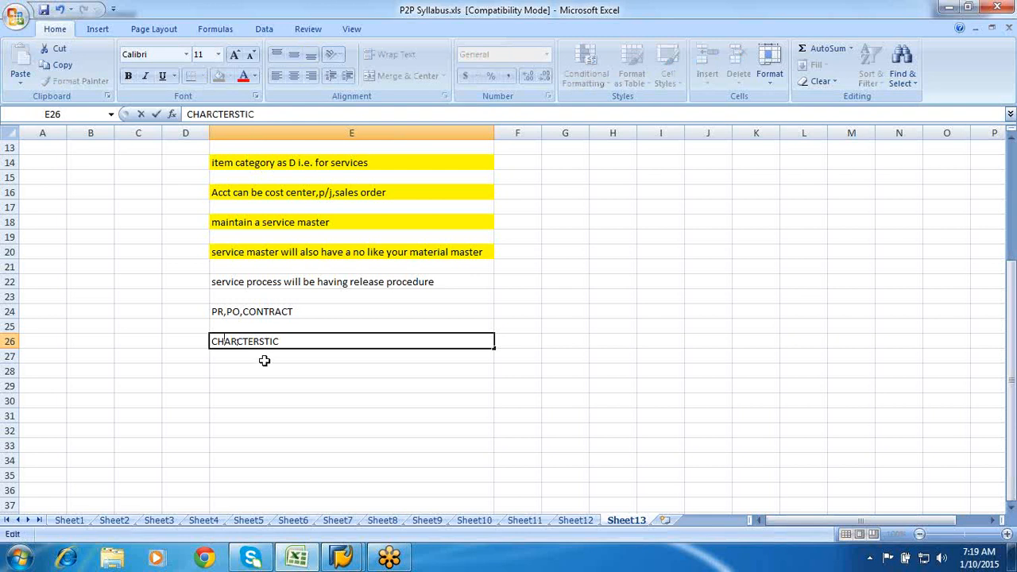
left_click(261, 368)
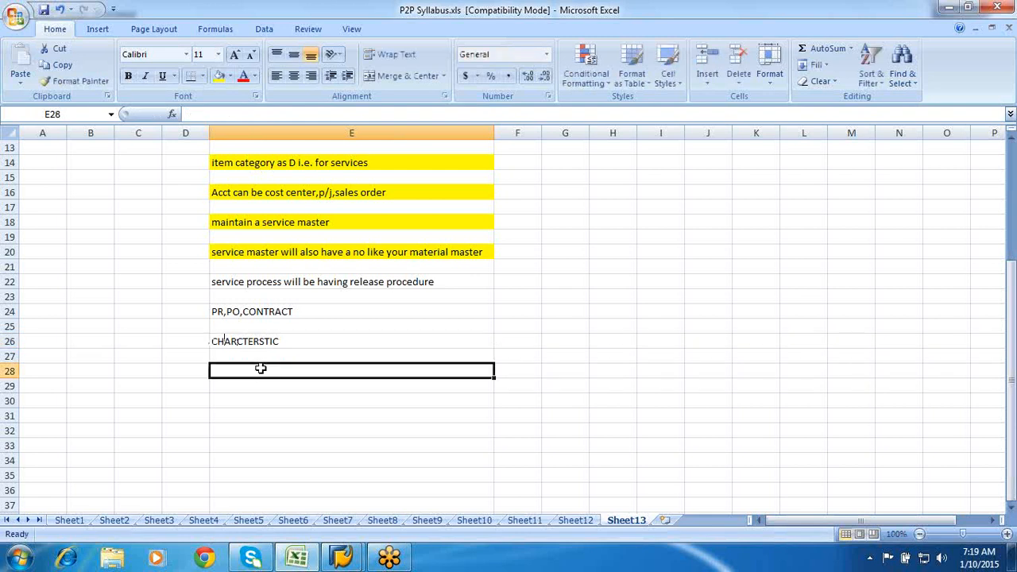
type("assign c")
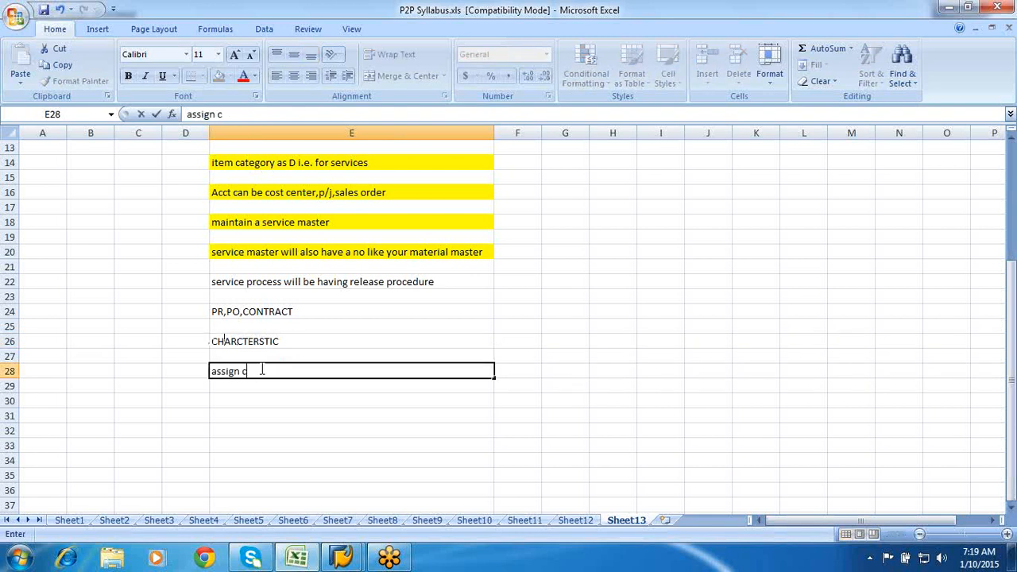
type("harcterst")
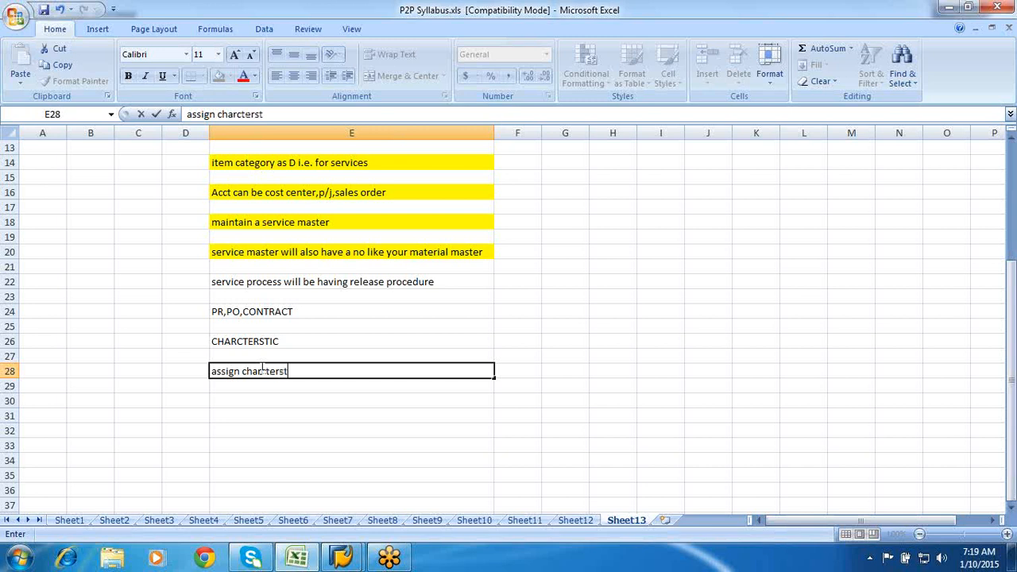
type("ic class")
key("Return")
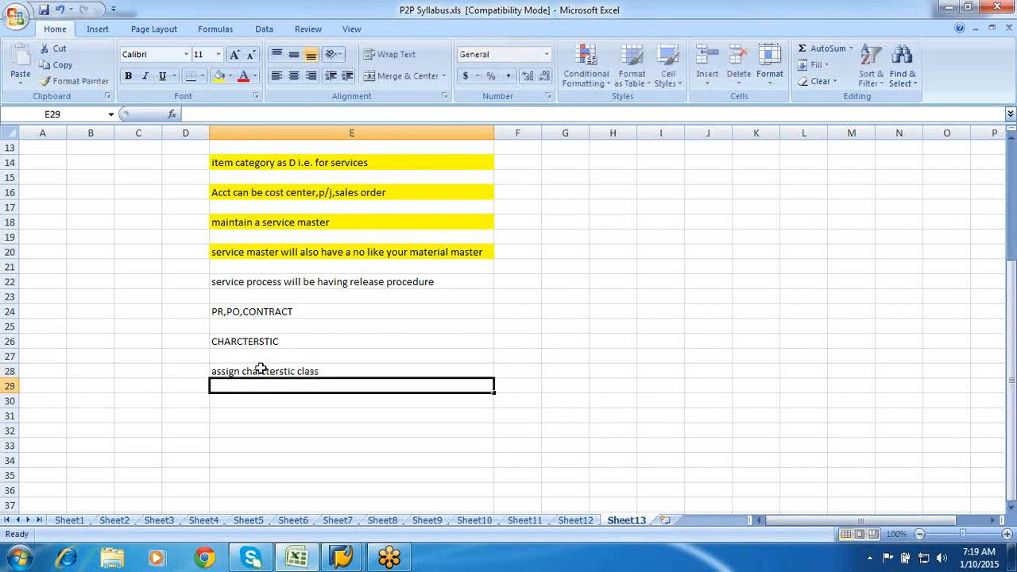
- Add Rel group, Release codes, Release indicators and Release strategy in alternate rows E30–E36
left_click(255, 401)
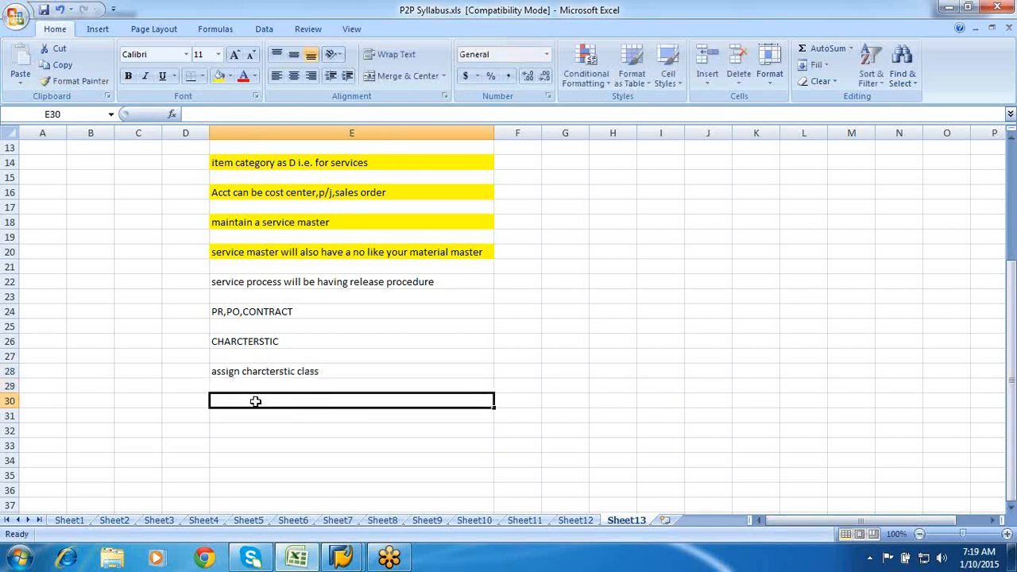
type("Rel gro")
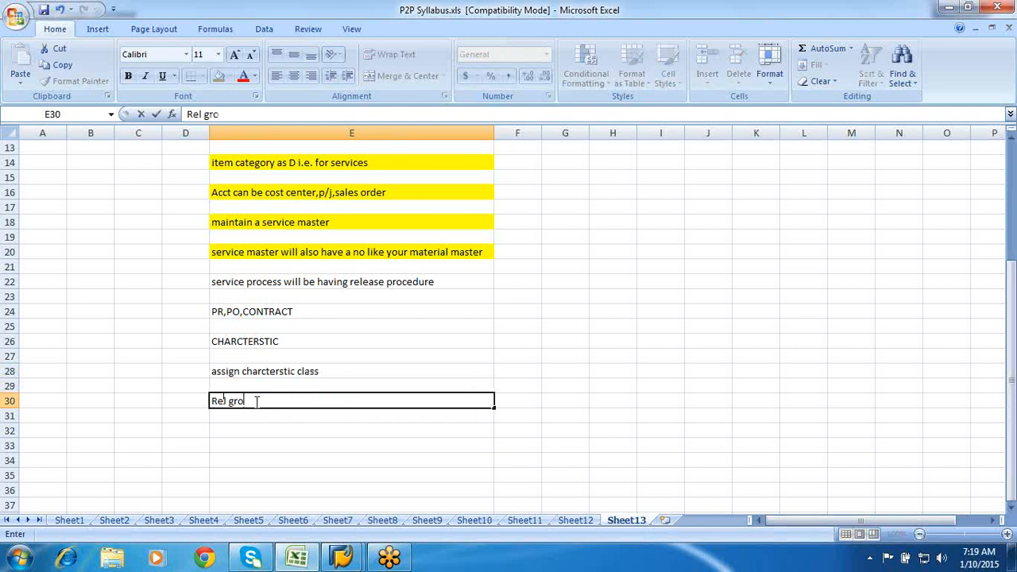
type("up")
left_click(232, 429)
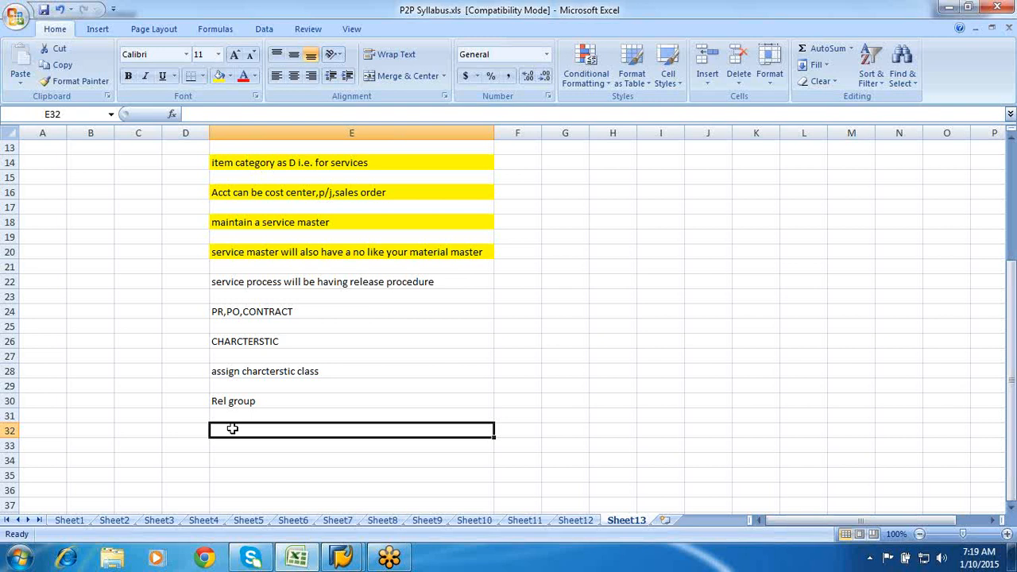
type("Relea")
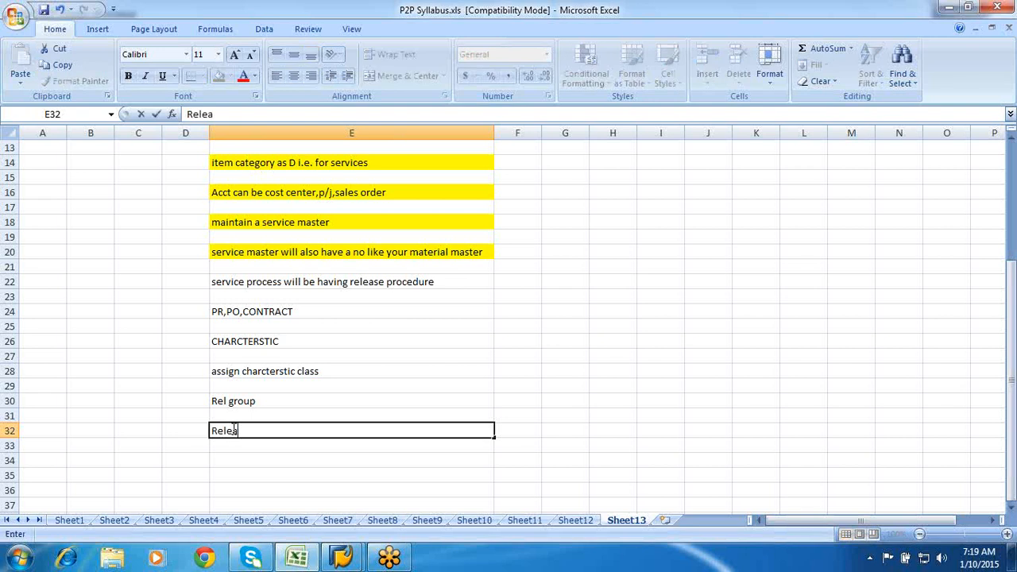
type("se struc")
key("BackSpace")
key("BackSpace")
key("BackSpace")
key("BackSpace")
key("BackSpace")
type("coo")
type("es")
key("Return")
left_click(232, 458)
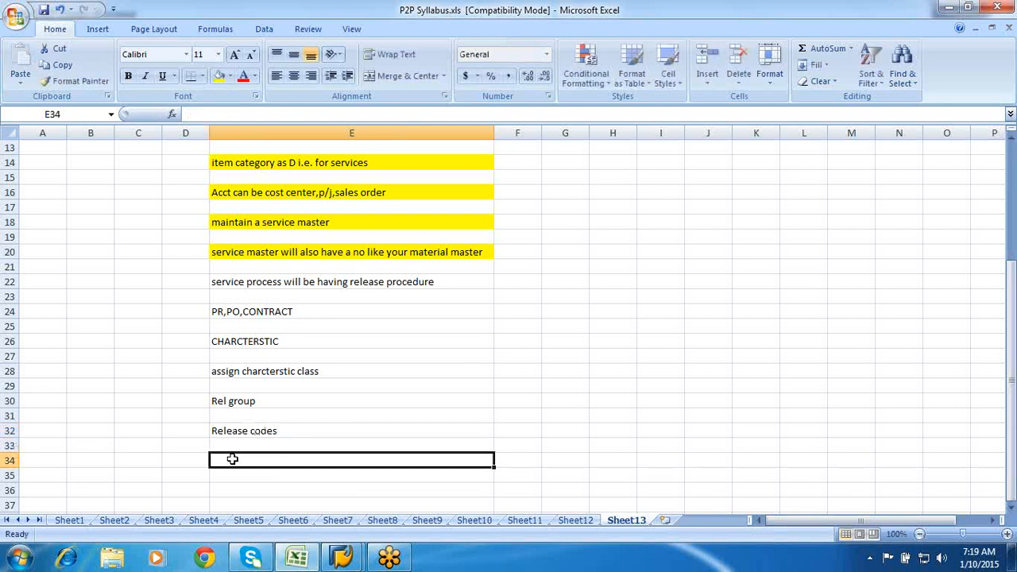
type("Rel")
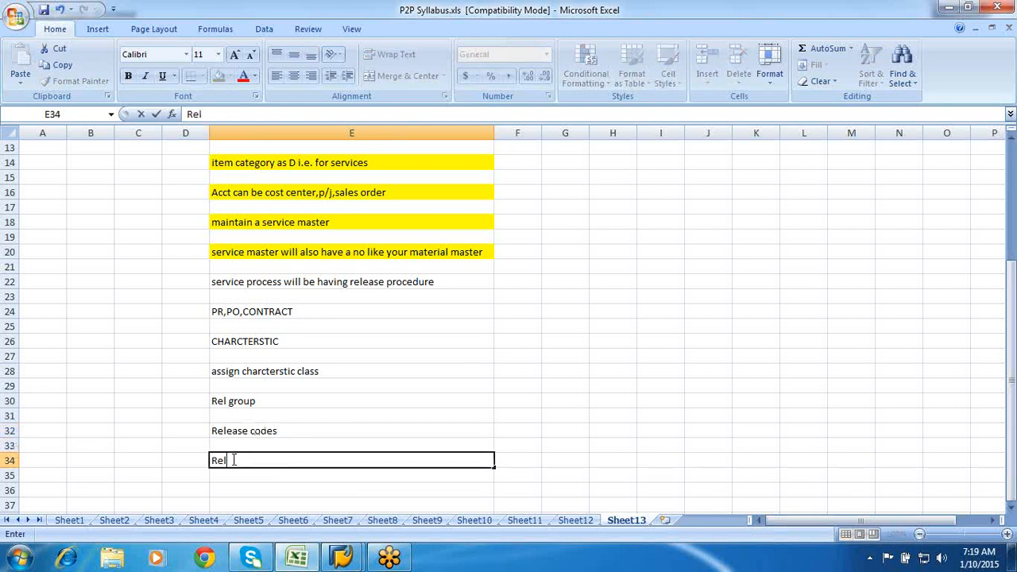
type("ease indi")
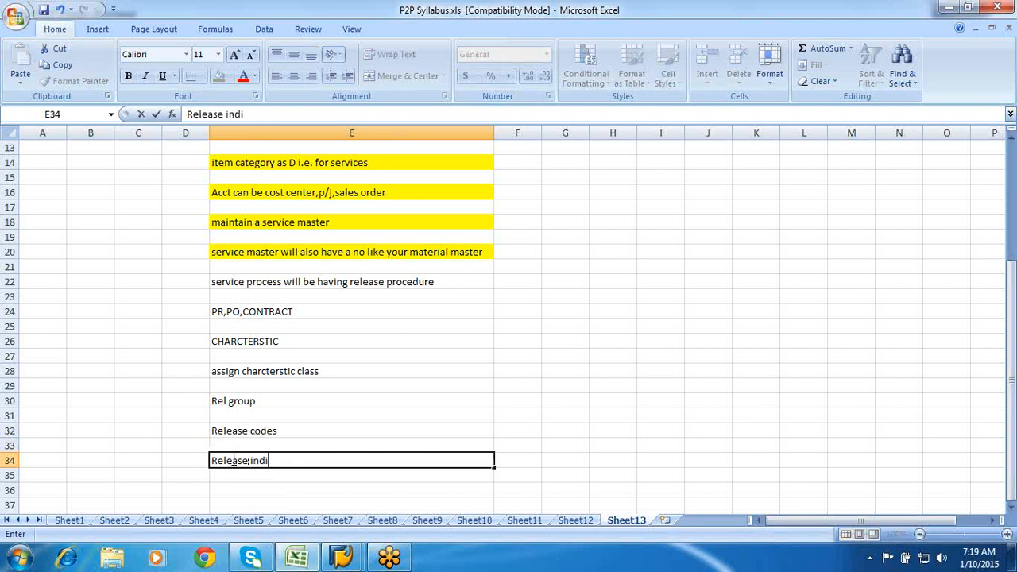
type("cators")
key("Return")
key("Return")
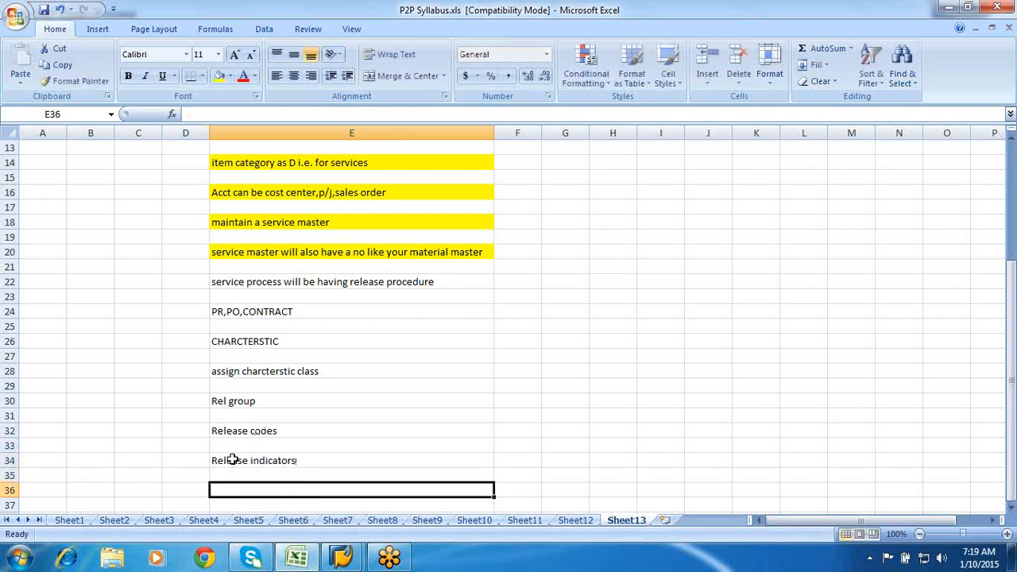
type("Rel")
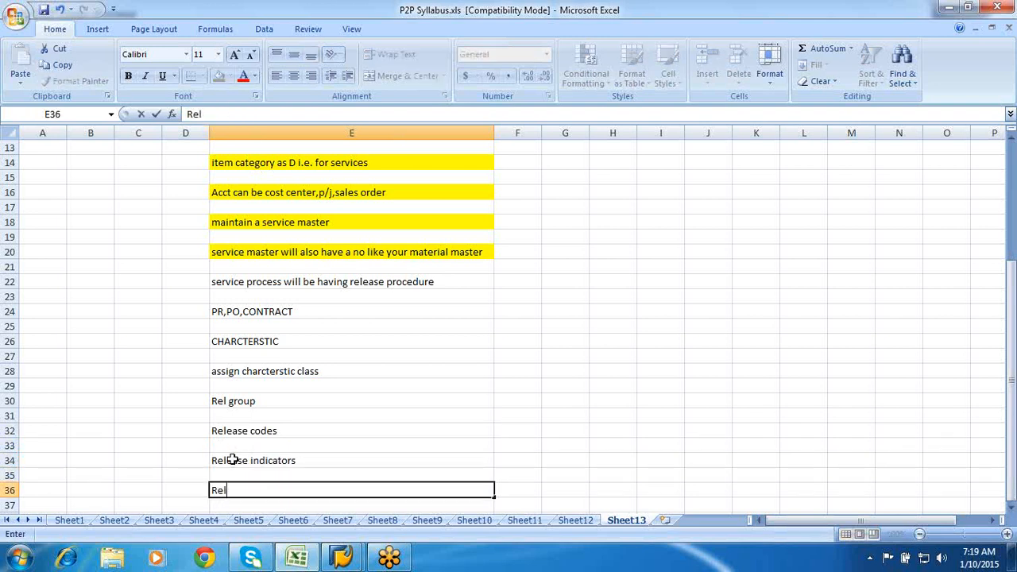
type("ease strategy")
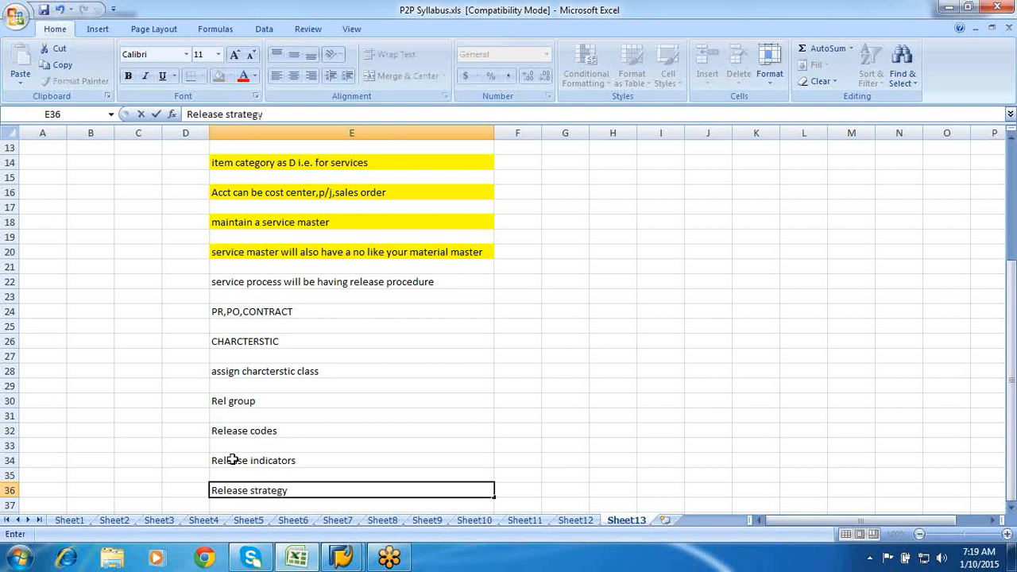
- Commit 'Release strategy' in E36 and select the release steps from E26 down
left_click(228, 340)
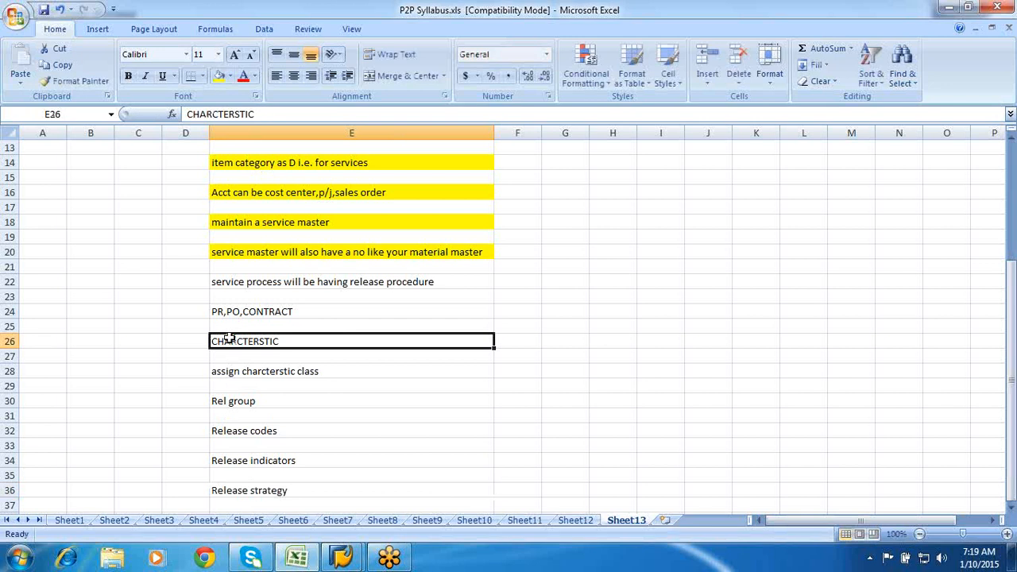
key("shift+Down")
key("shift+Down")
key("shift+Down")
key("shift+Down")
key("shift+Down")
key("shift+Down")
key("shift+Down")
key("shift+Down")
key("shift+Down")
key("shift+Down")
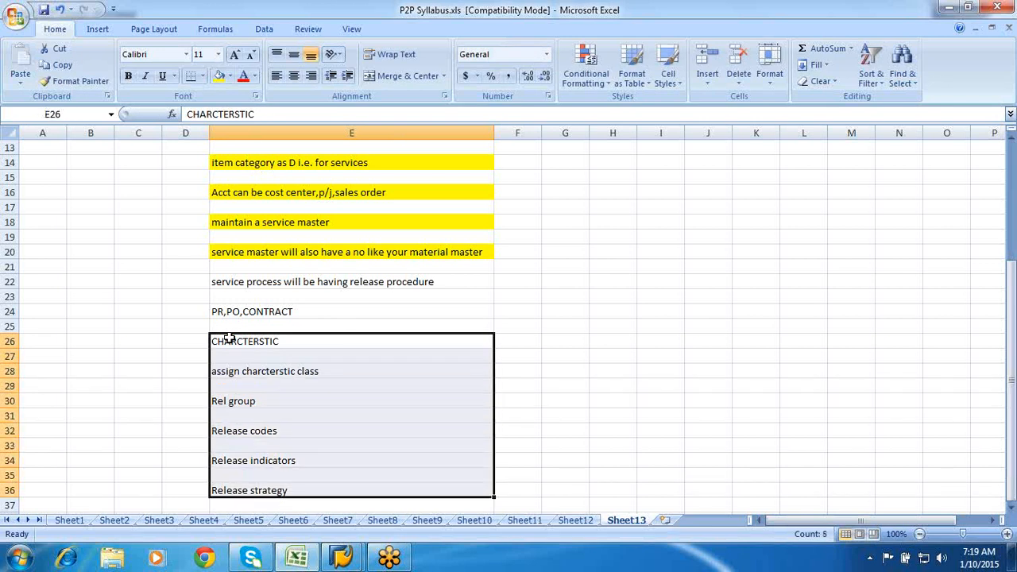
scroll(229, 340, "down", 3)
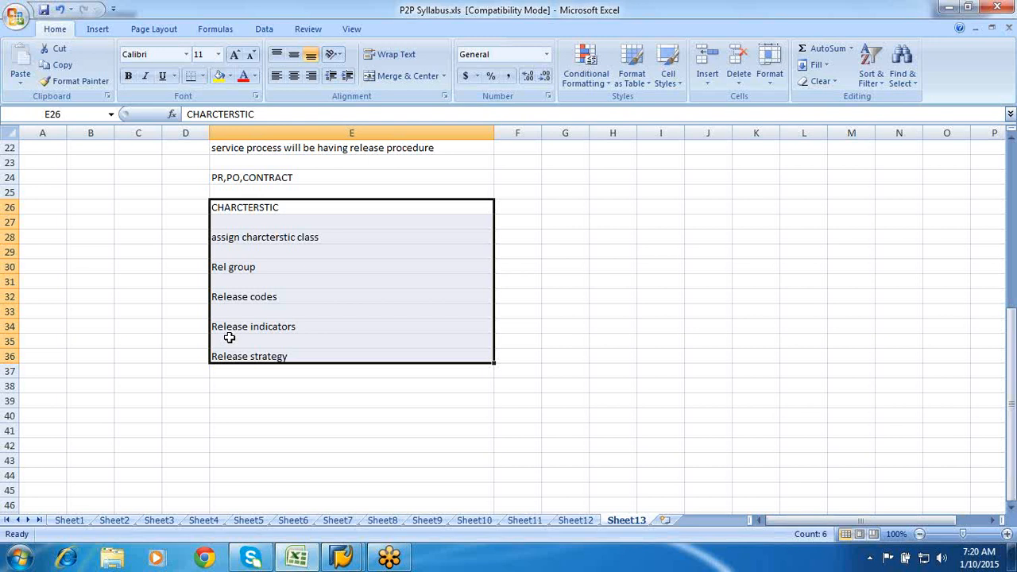
- Enter 'Creating a service entry sheet' in E38, then select F38 beside it
left_click(224, 388)
type("Creatin")
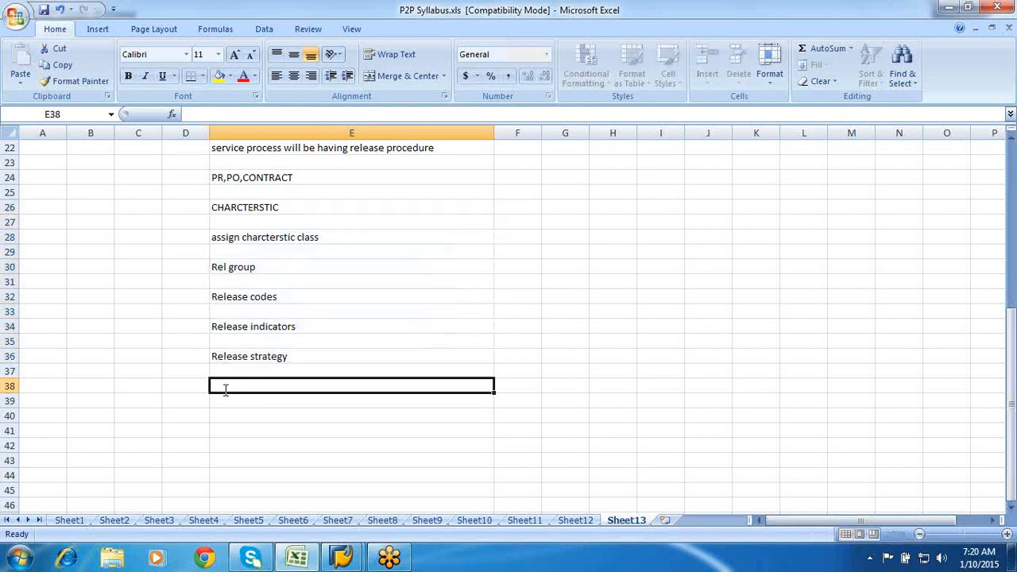
type("g ")
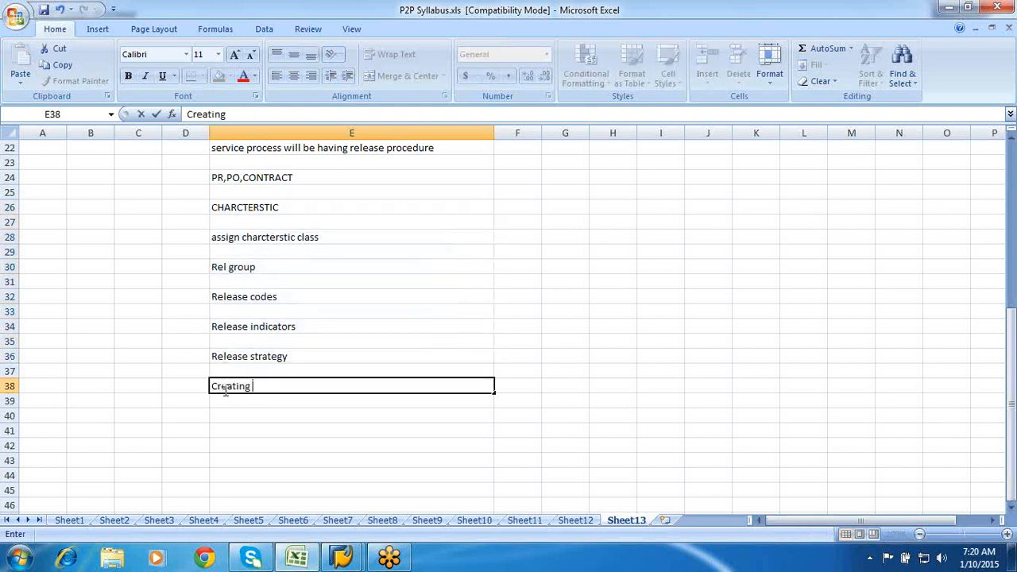
type("a service entry h")
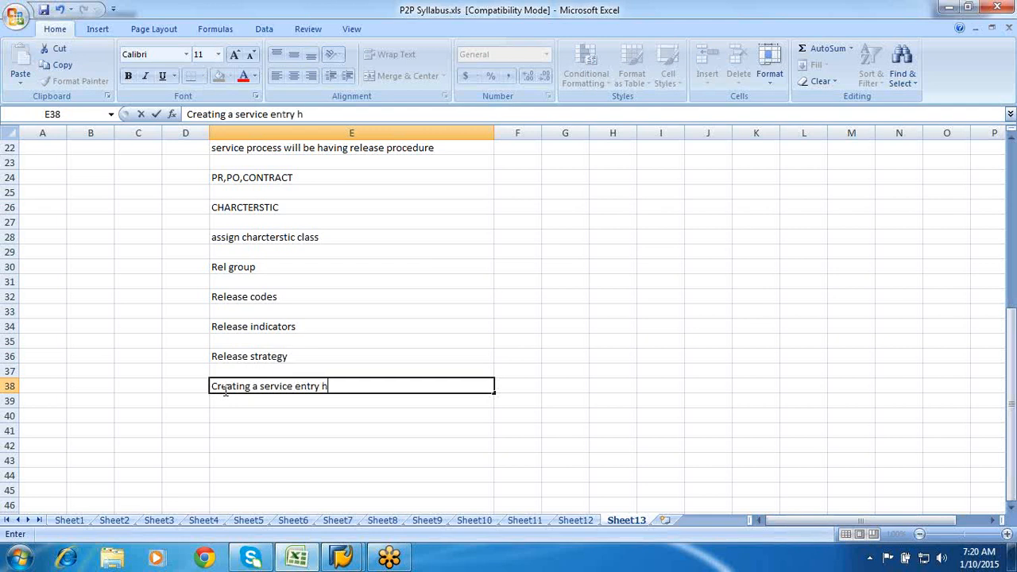
key("BackSpace")
type("sheet")
left_click(237, 410)
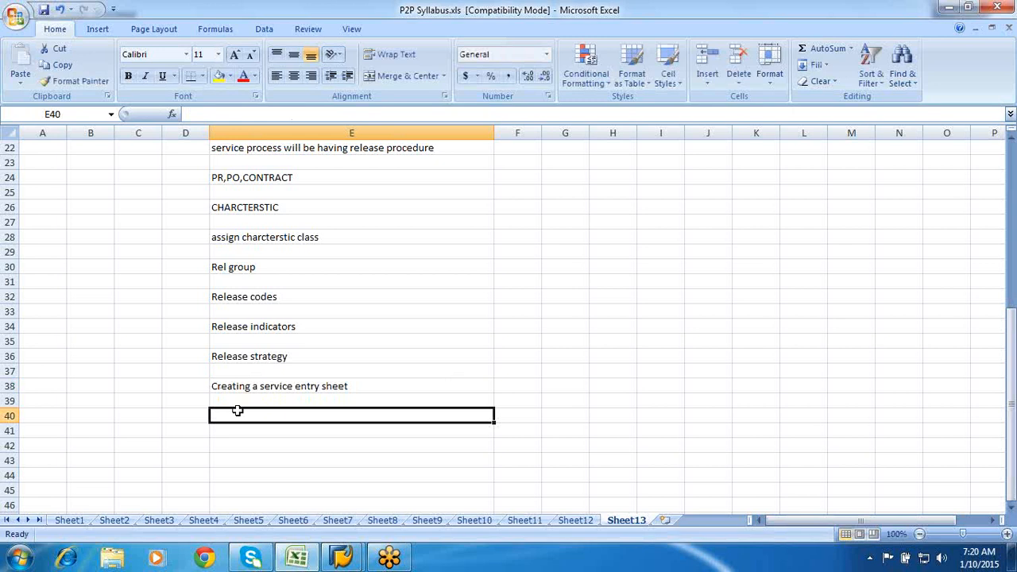
left_click(502, 389)
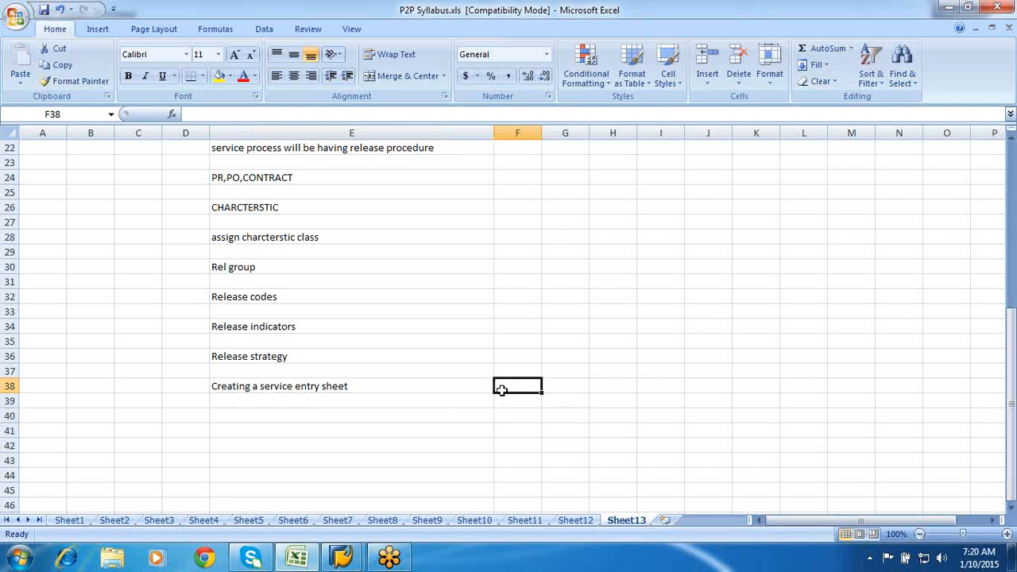
- Enter ML81N in F38 and AC01 in F20 beside the service master note
type("ML")
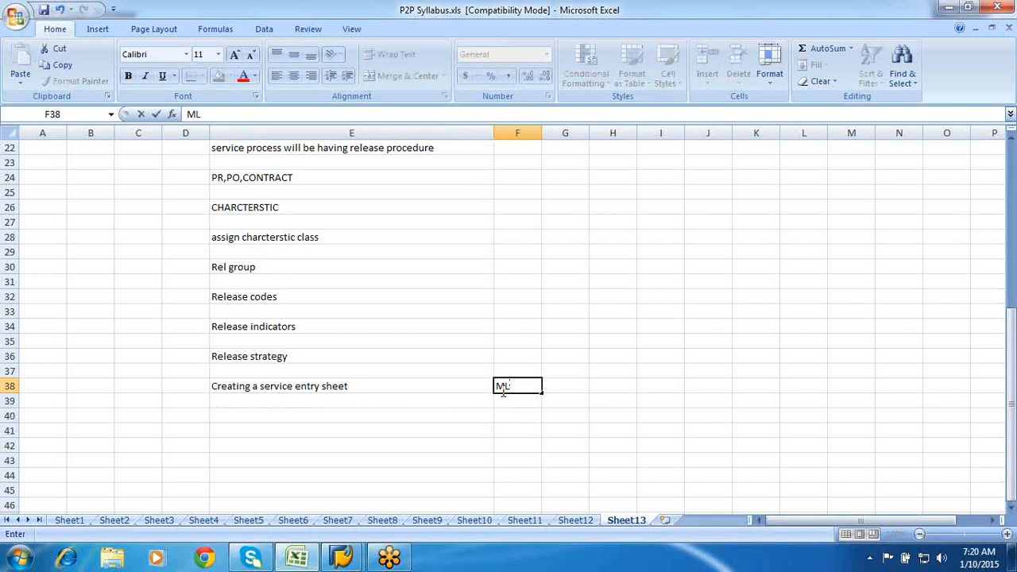
type("81N")
scroll(503, 392, "up", 3)
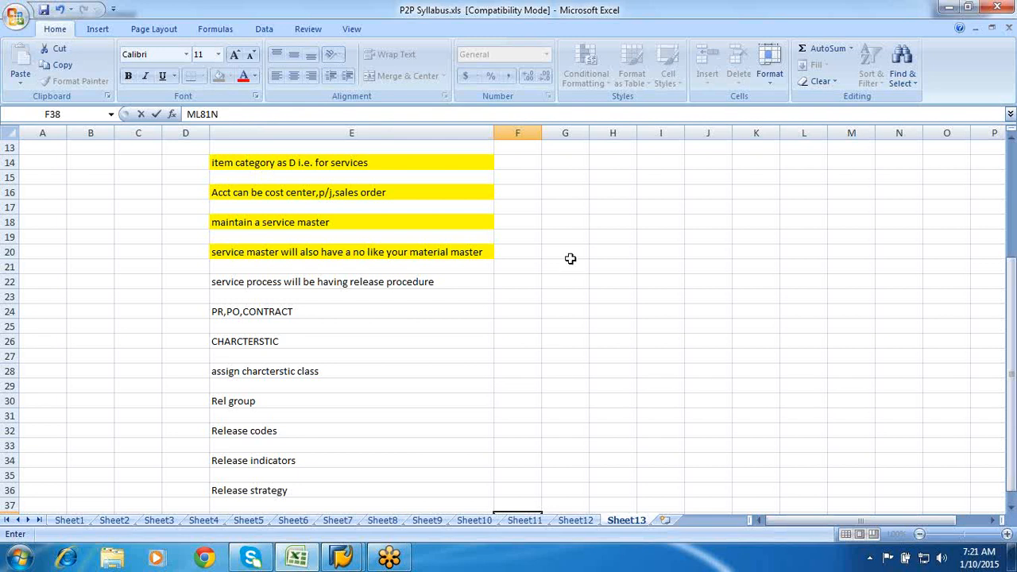
left_click(522, 252)
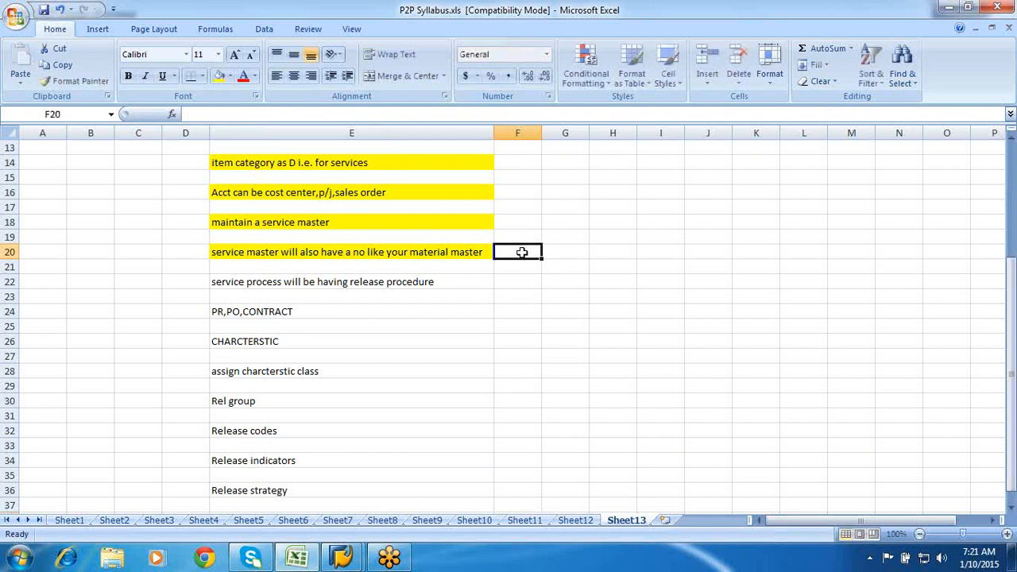
type("AC01")
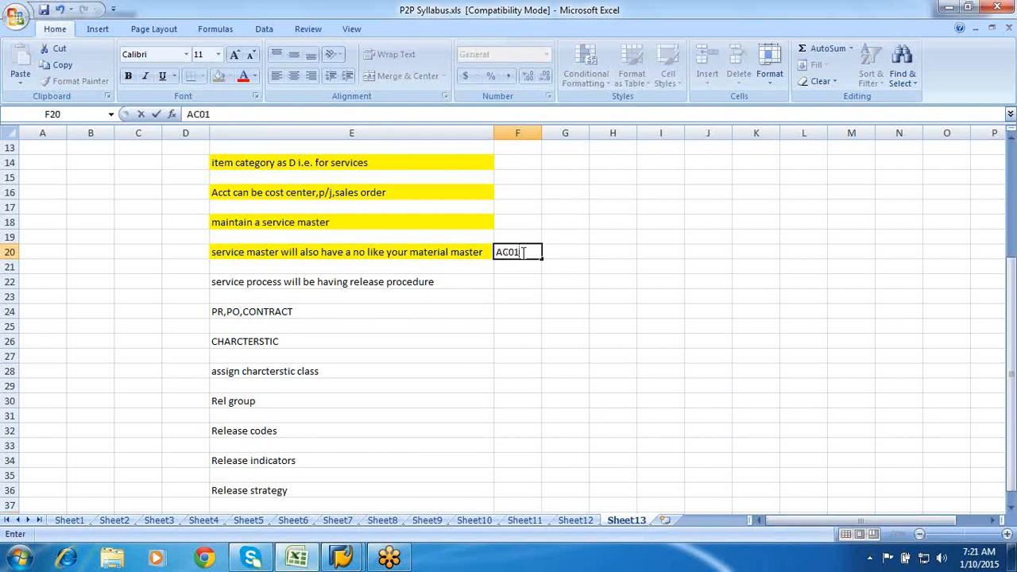
left_click(522, 271)
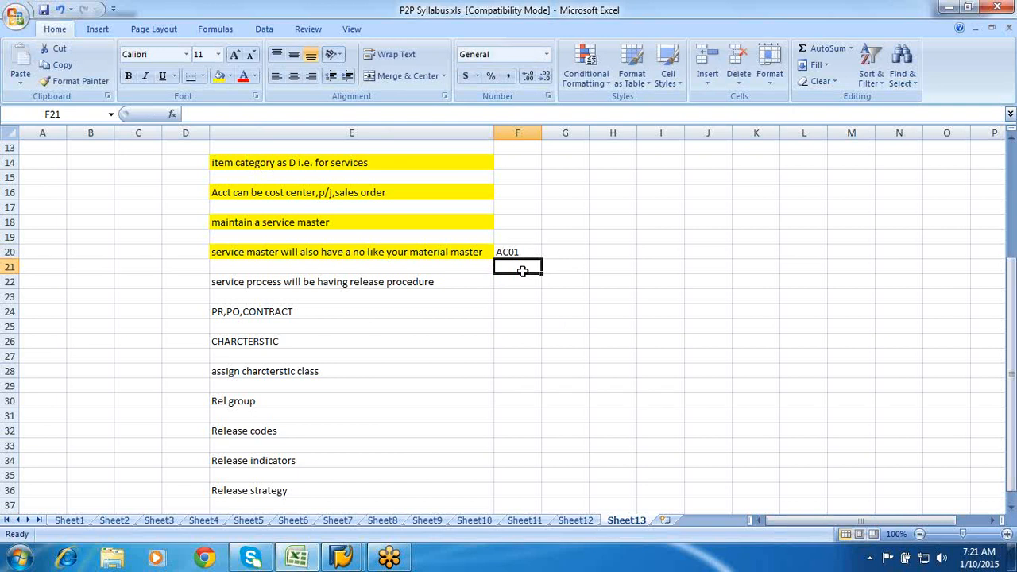
scroll(522, 271, "down", 3)
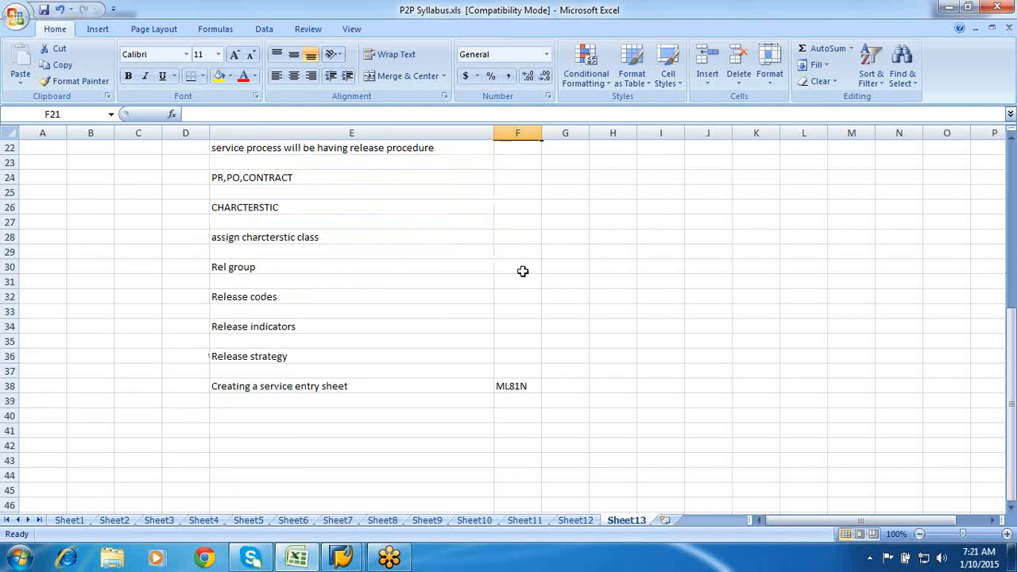
scroll(522, 271, "up", 6)
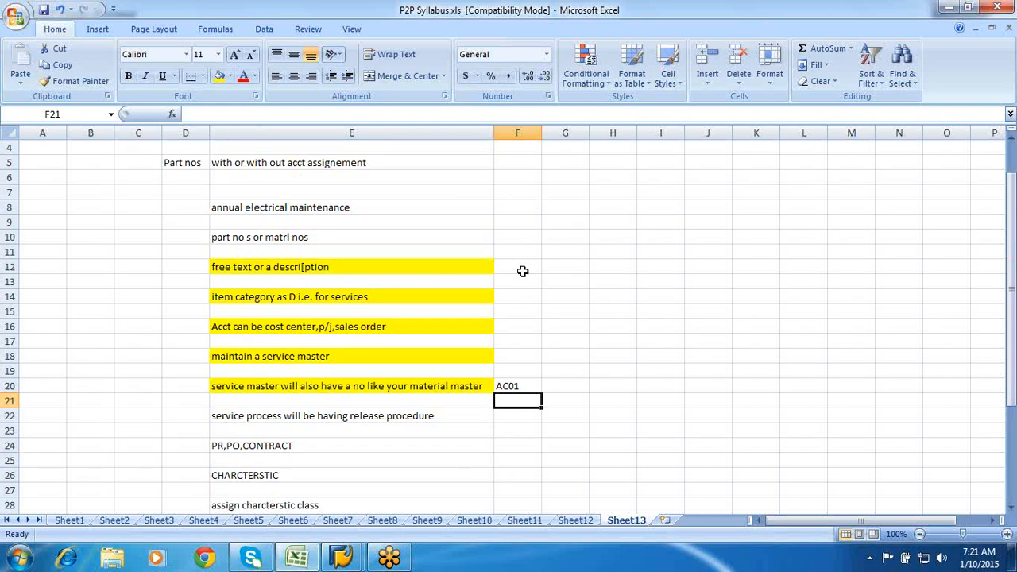
- Enter 'Pricing can also be done for service procurement' in E40
scroll(522, 271, "down", 8)
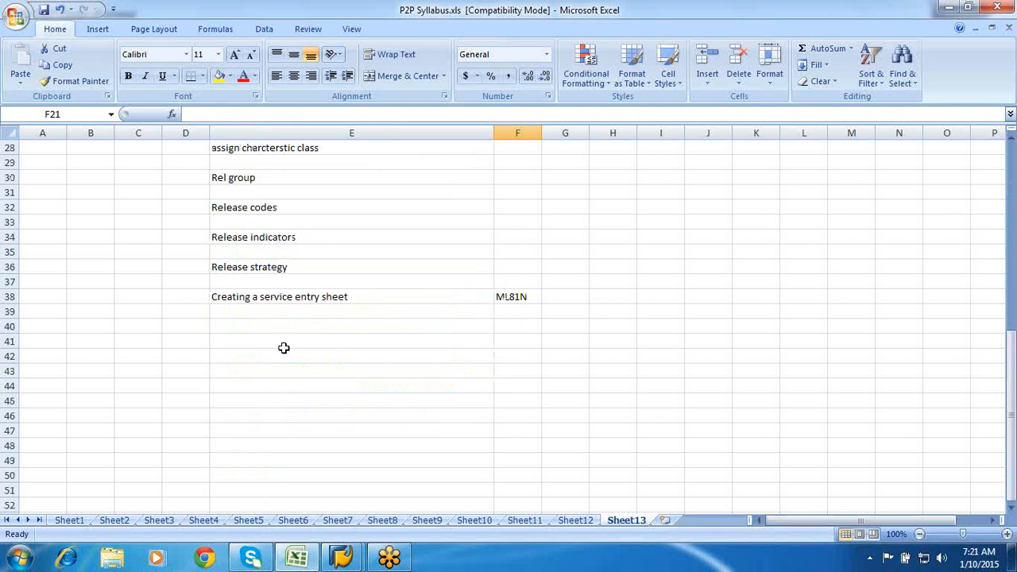
left_click(246, 327)
type("p")
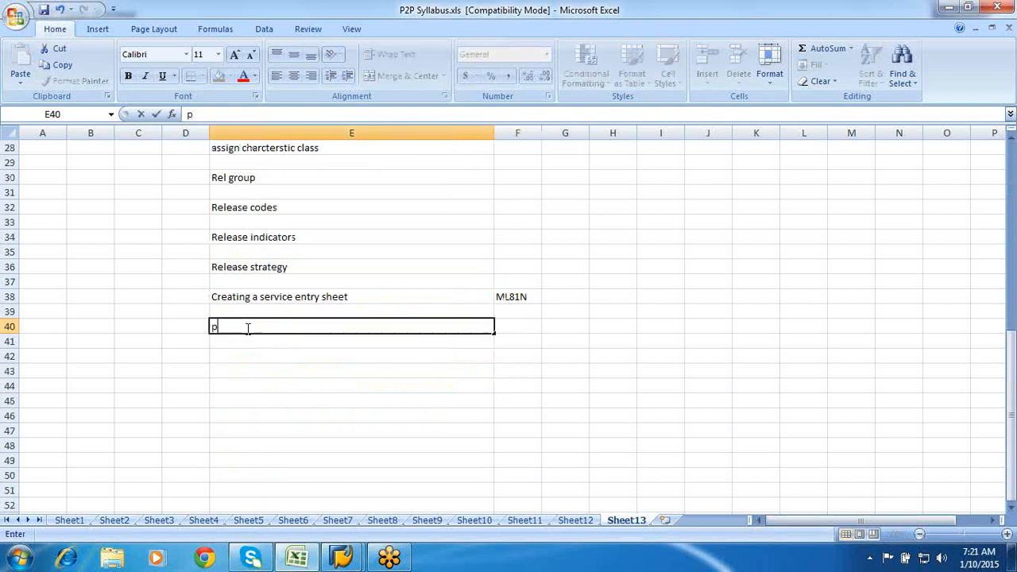
key("BackSpace")
type("Pricing can a")
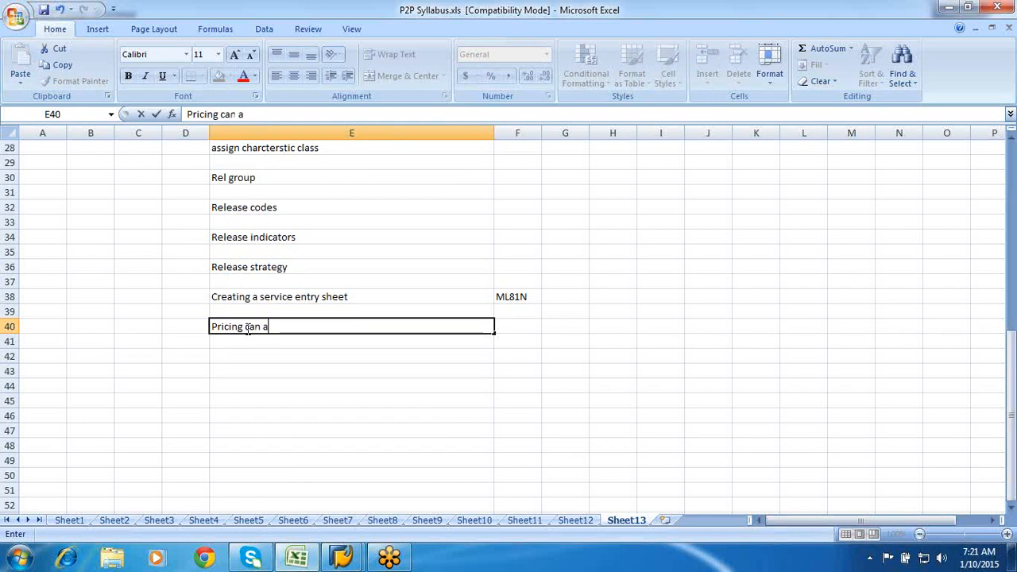
type("l")
key("BackSpace")
type("lso be done for ")
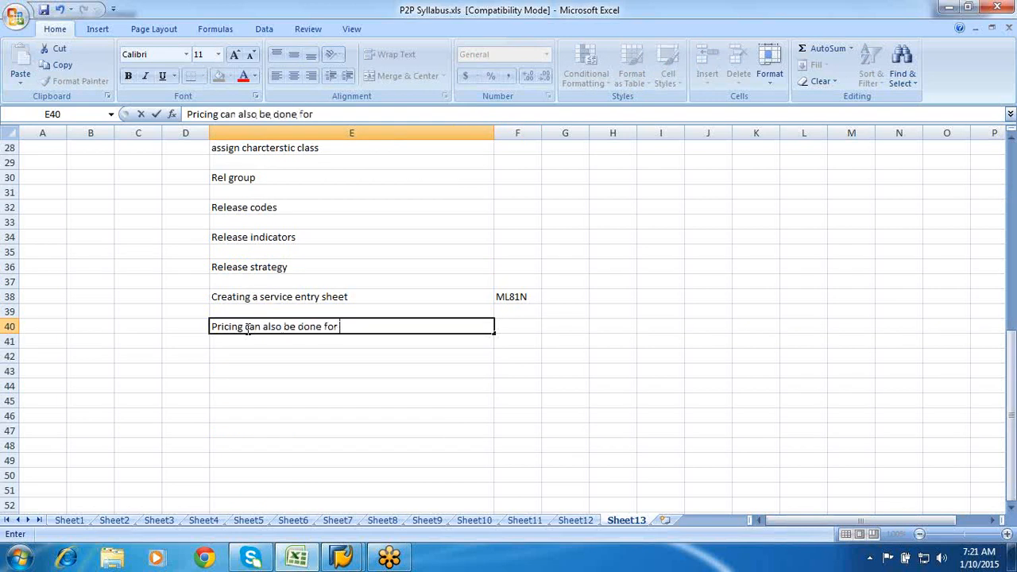
type("service procureme")
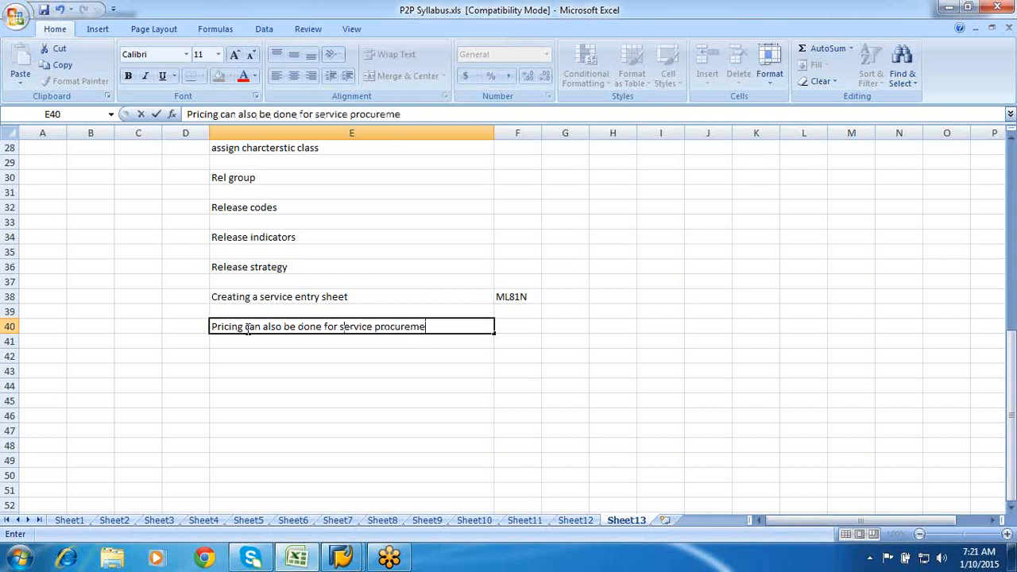
type("nt")
left_click(247, 339)
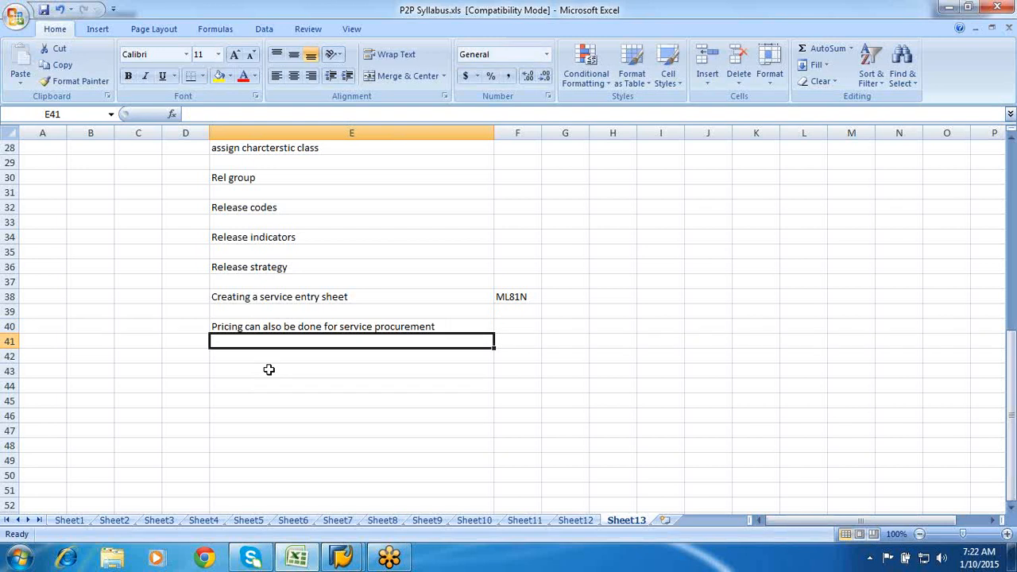
- Check the pricing note in E40 by stepping through the neighbouring cells
left_click(259, 326)
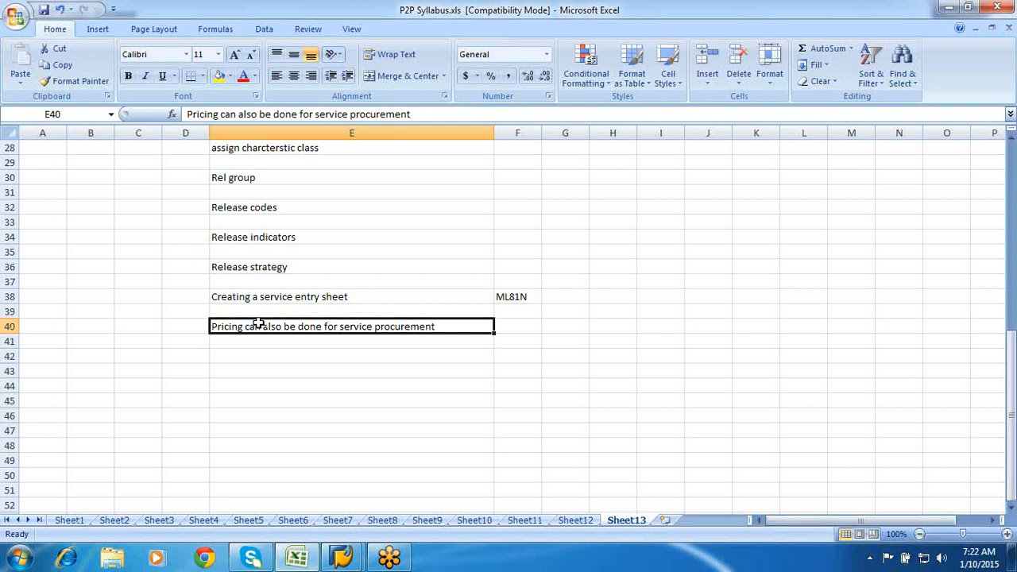
left_click(257, 342)
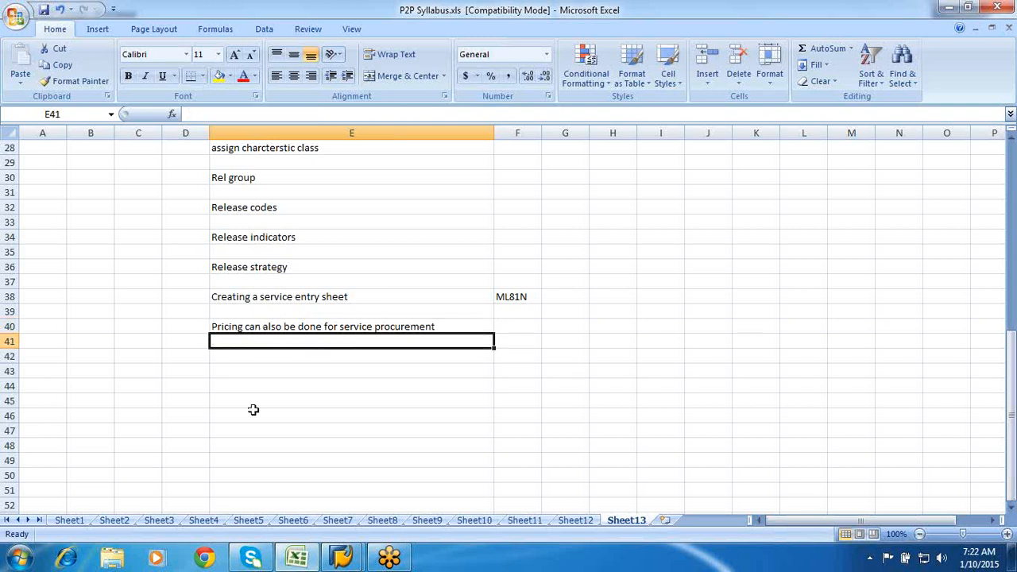
left_click(239, 353)
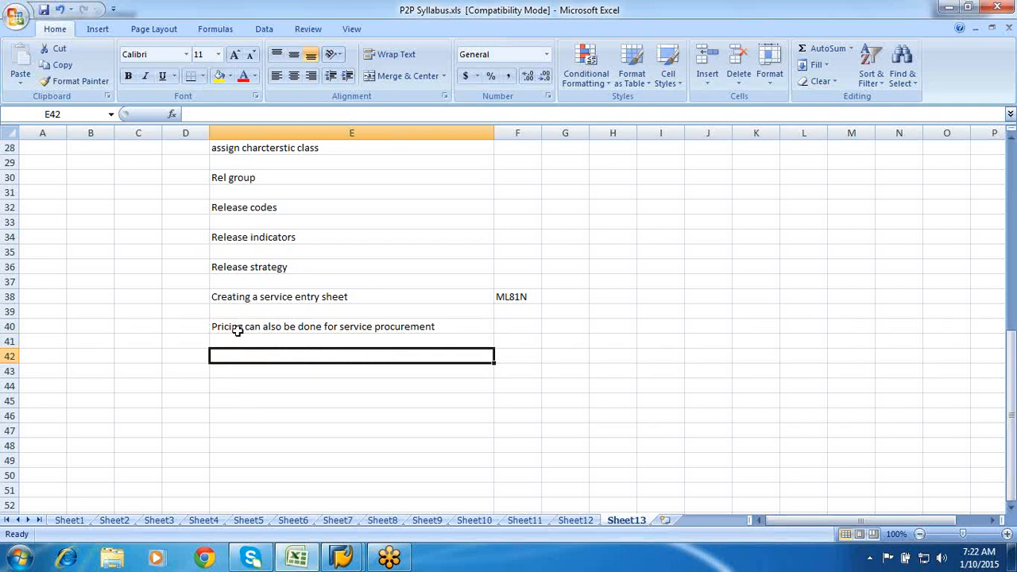
left_click(237, 330)
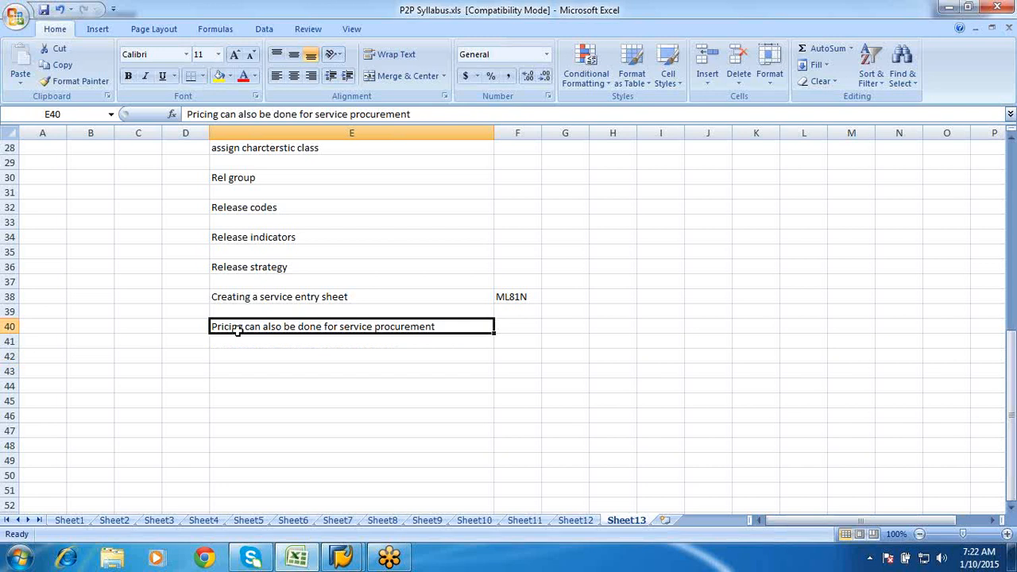
scroll(237, 330, "up", 3)
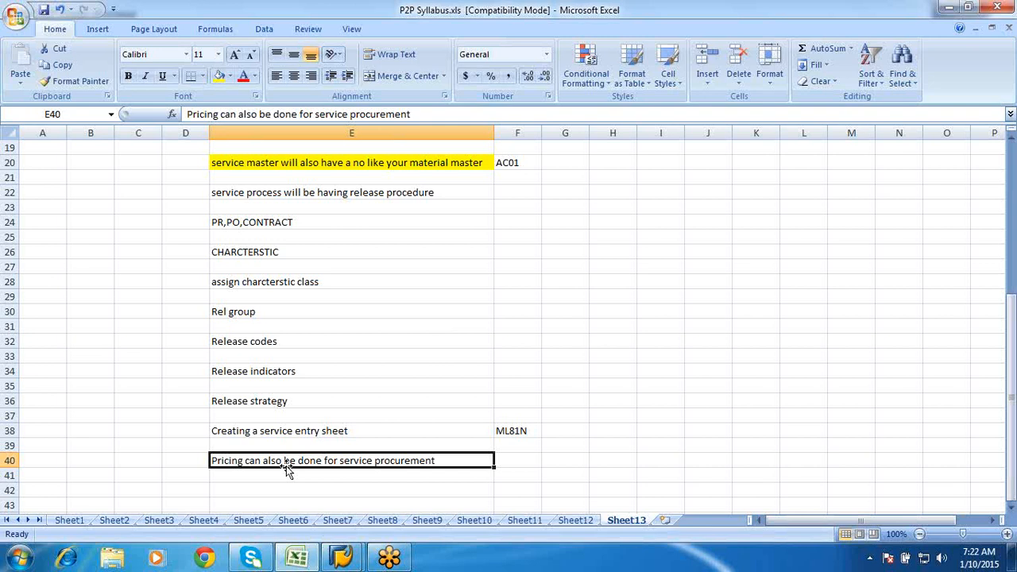
left_click(514, 459)
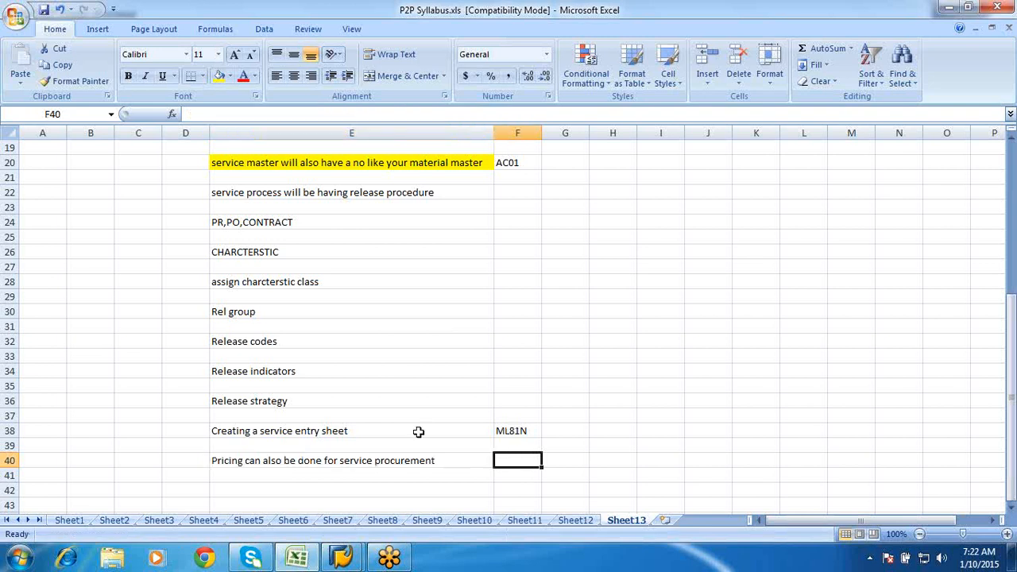
left_click(383, 460)
- Switch to SAP and open the SAP Reference IMG through SPRO
mouse_move(343, 558)
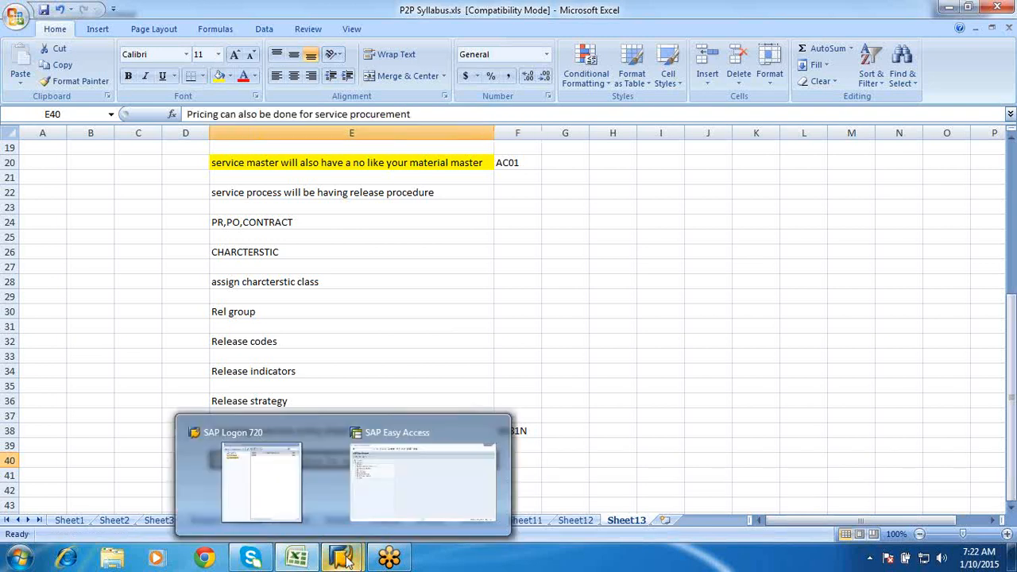
left_click(381, 491)
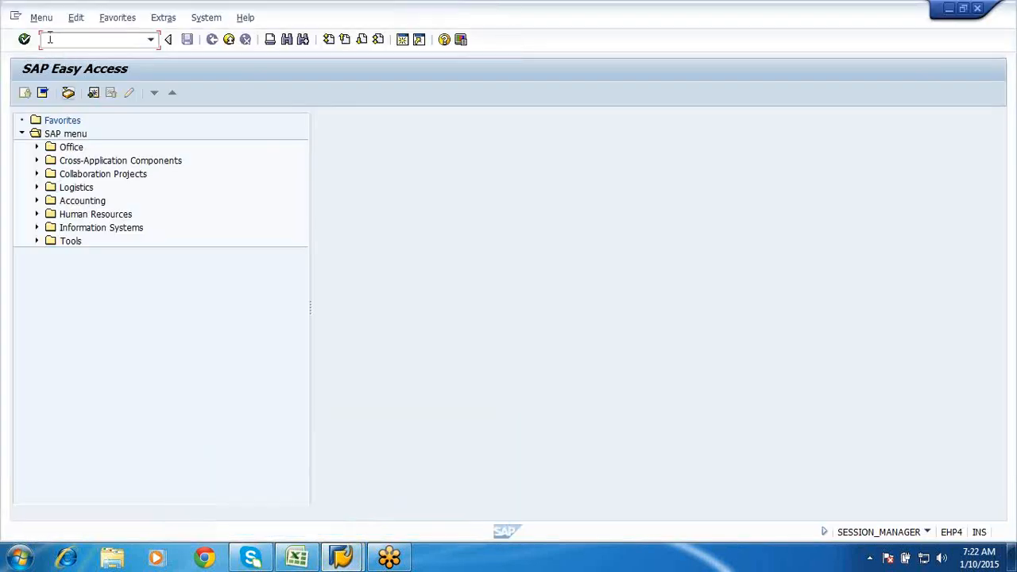
type("spro")
key("Return")
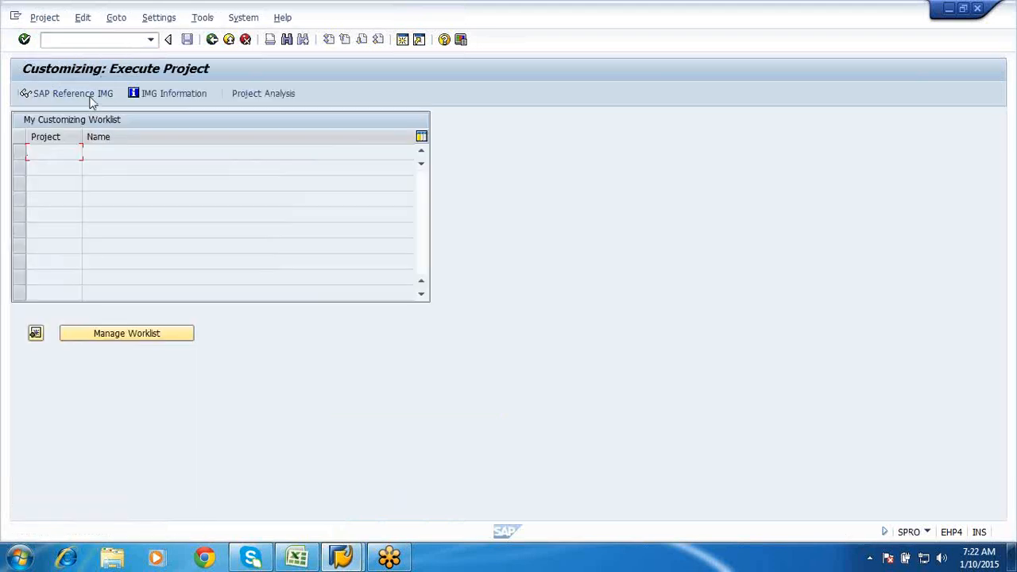
left_click(92, 97)
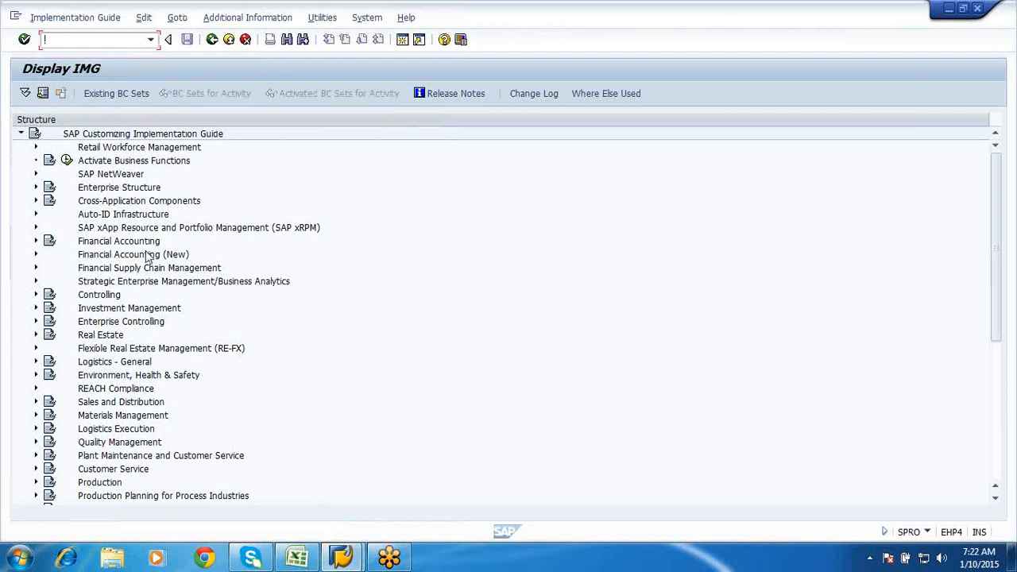
left_click(996, 497)
left_click(996, 497)
left_click(996, 497)
left_click(996, 497)
left_click(995, 498)
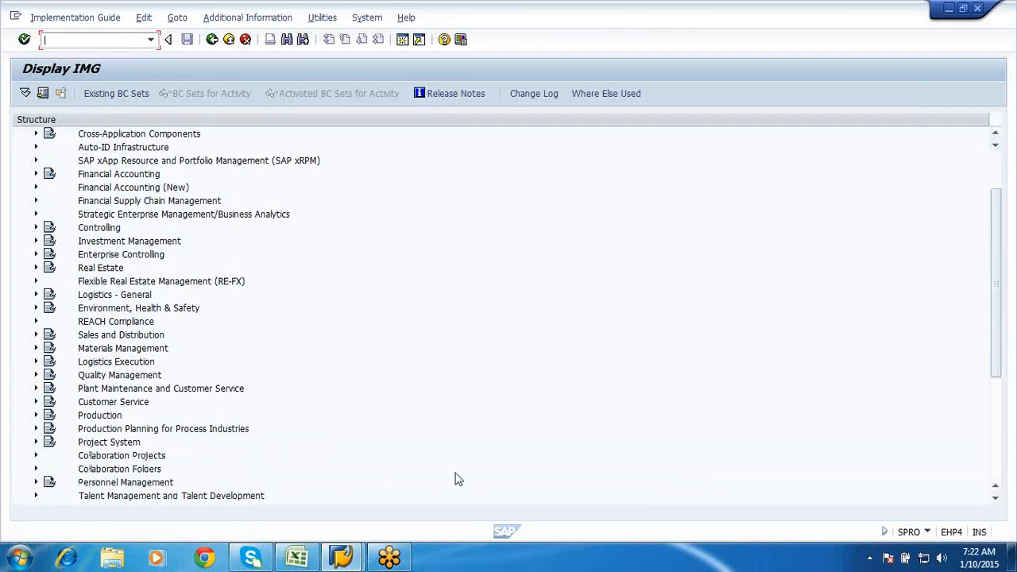
- Run Define Organizational Status for Service Categories under Materials Management > External Services Management > Service Master
left_click(37, 350)
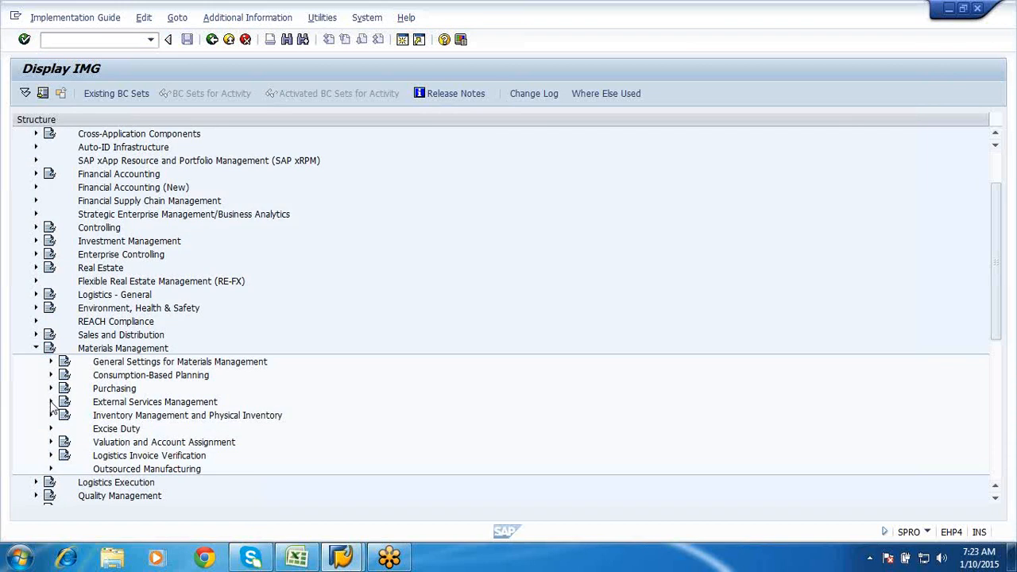
left_click(51, 403)
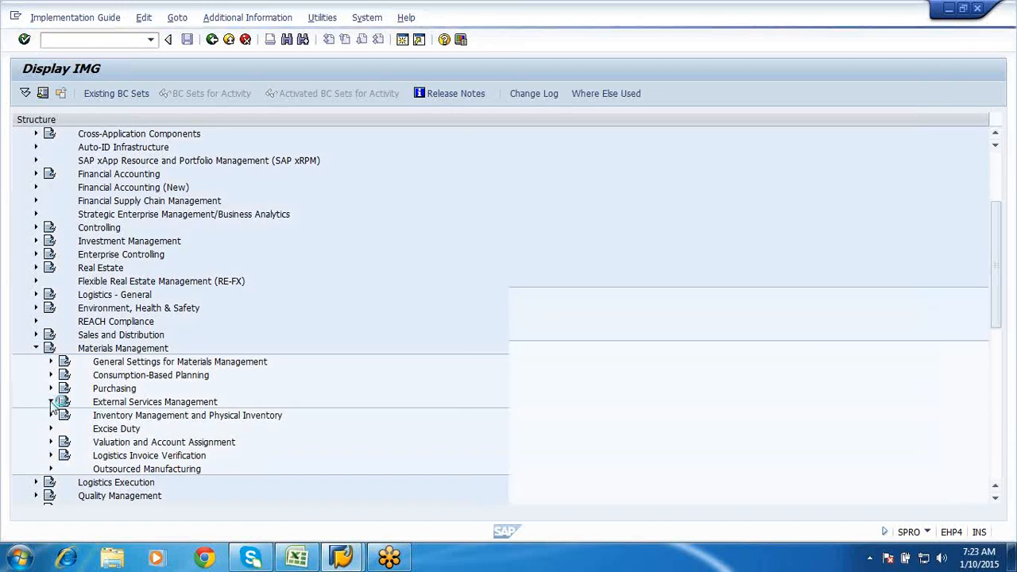
scroll(384, 280, "down", 4)
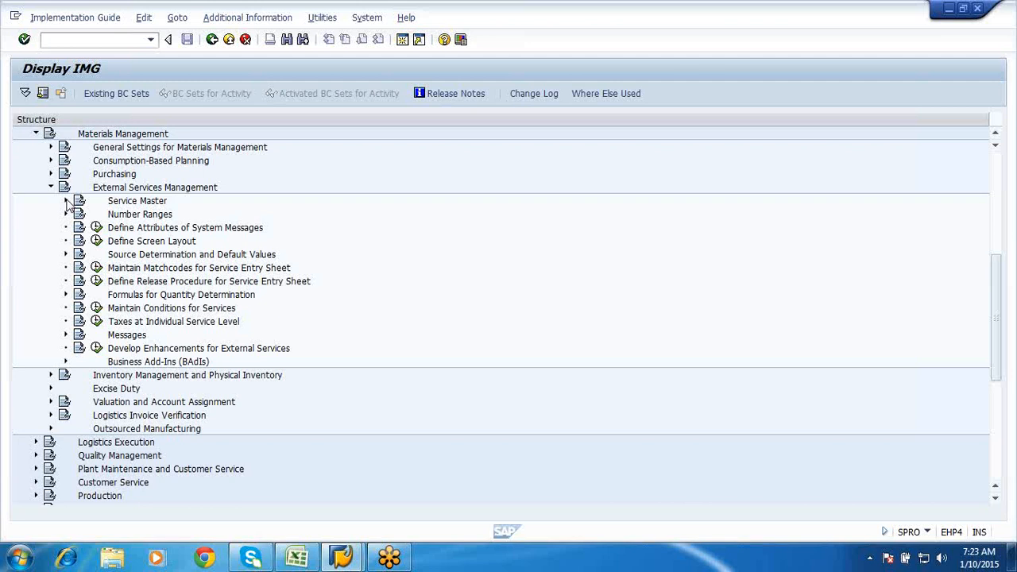
left_click(67, 201)
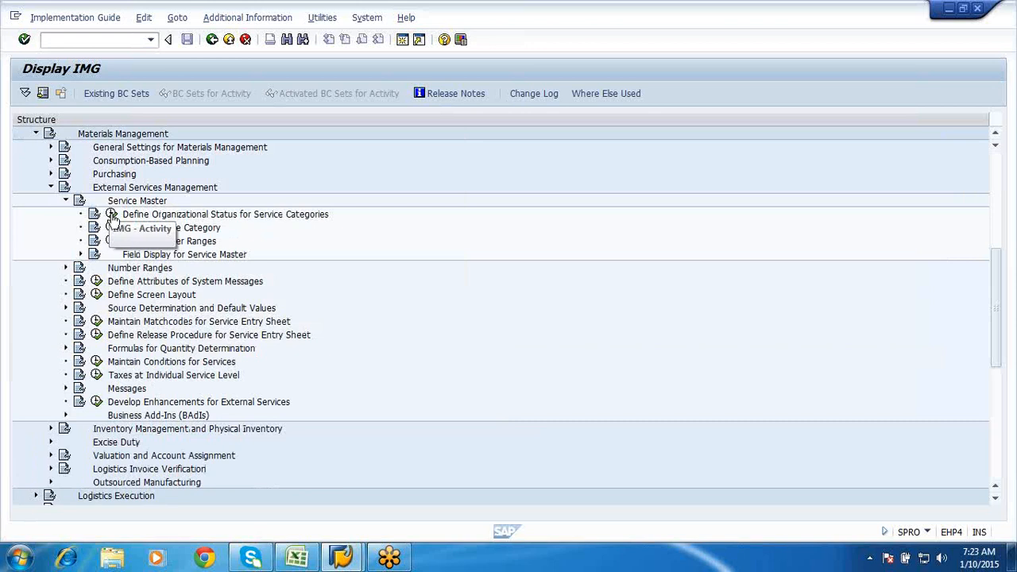
left_click(112, 215)
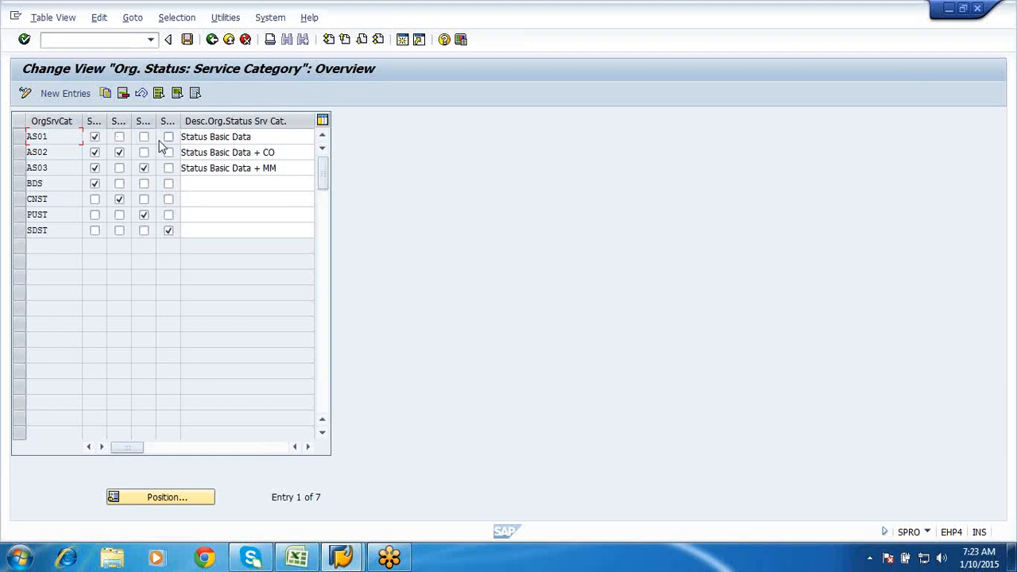
- Widen the S-BD column, then leave the status table without saving changes
left_click_drag(104, 121, 123, 122)
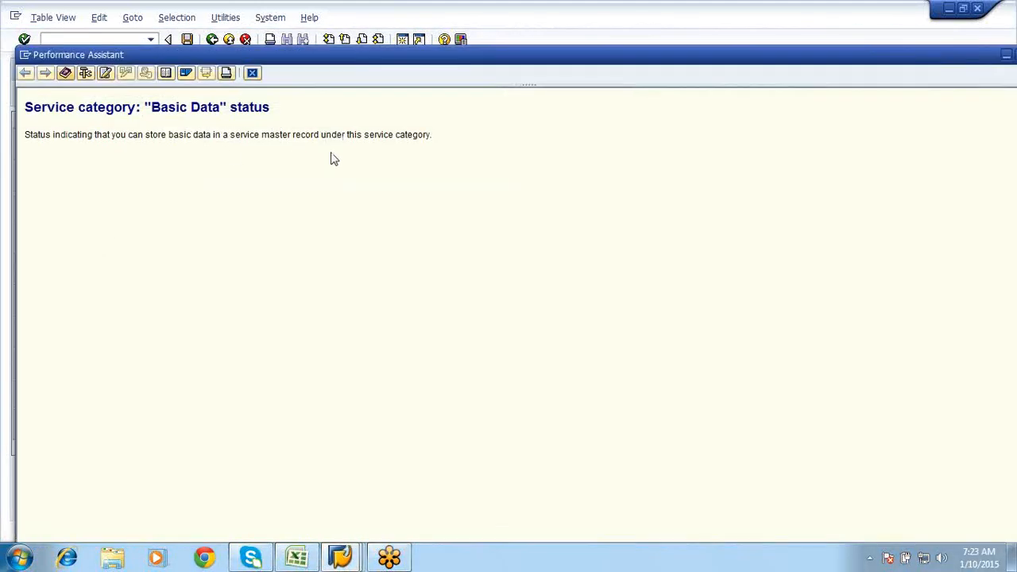
left_click(251, 72)
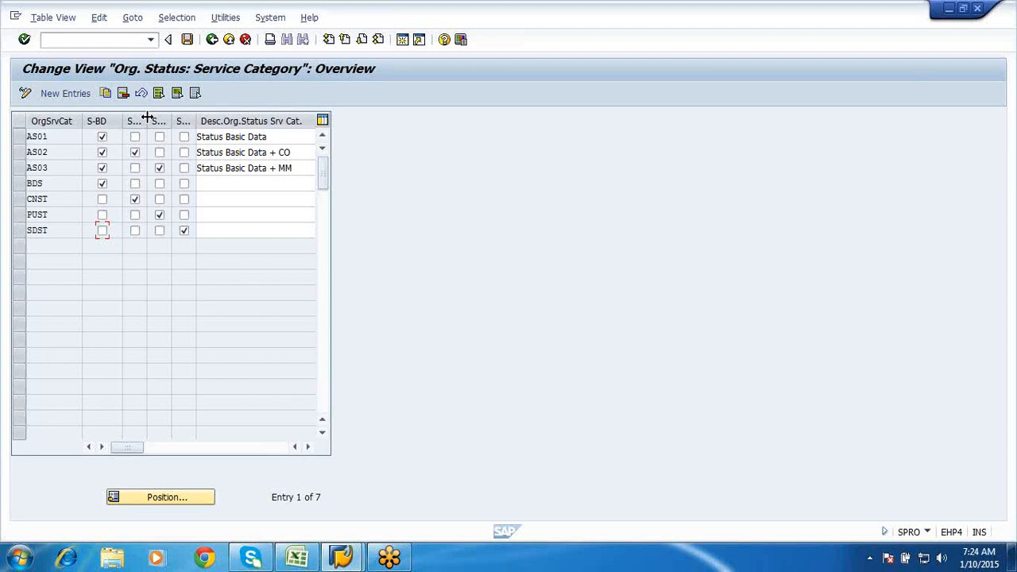
left_click(213, 41)
left_click(250, 277)
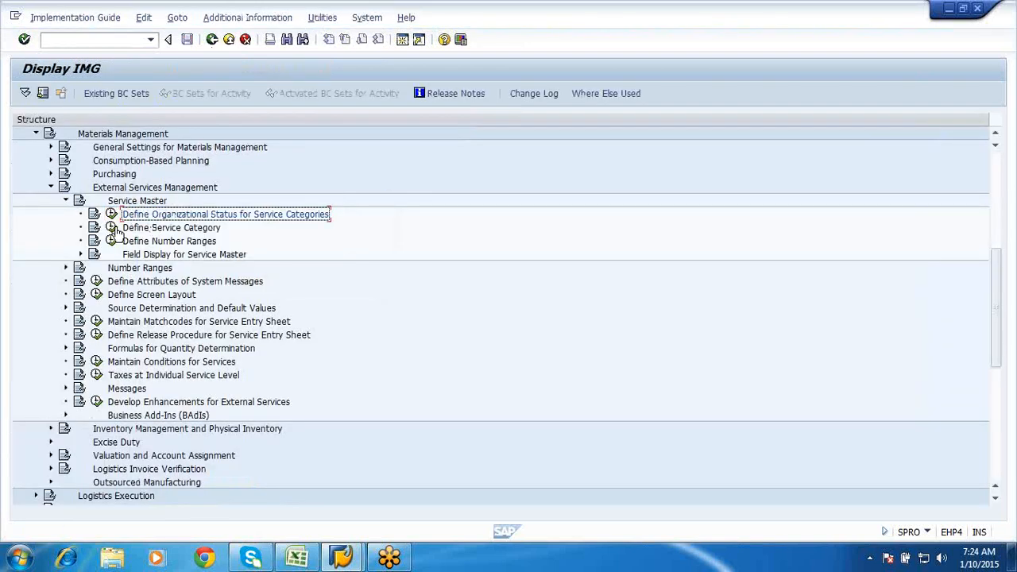
- Open Define Service Category, select the ALL, BULD and GRND rows, and return to the IMG
left_click(112, 227)
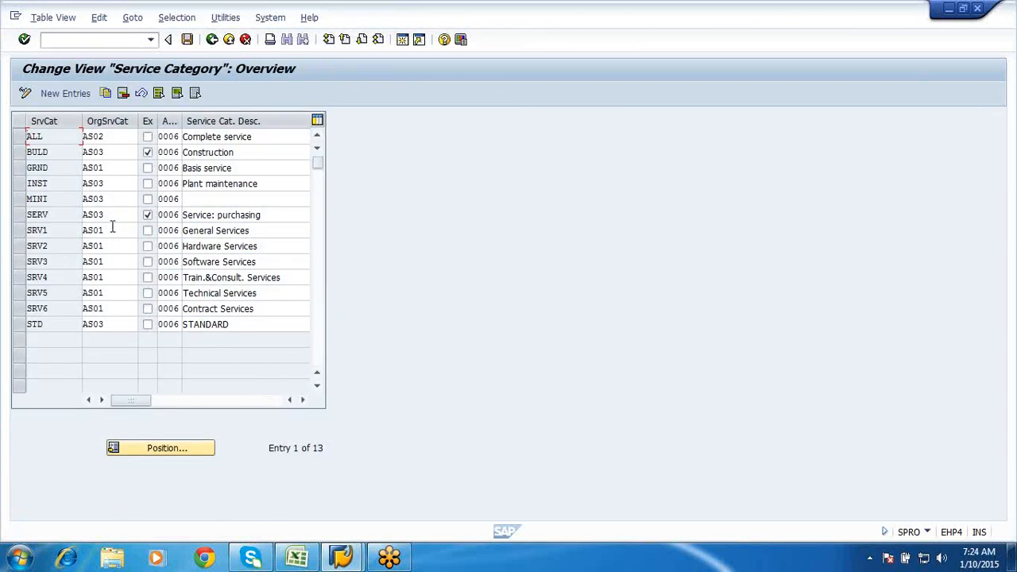
left_click(19, 183)
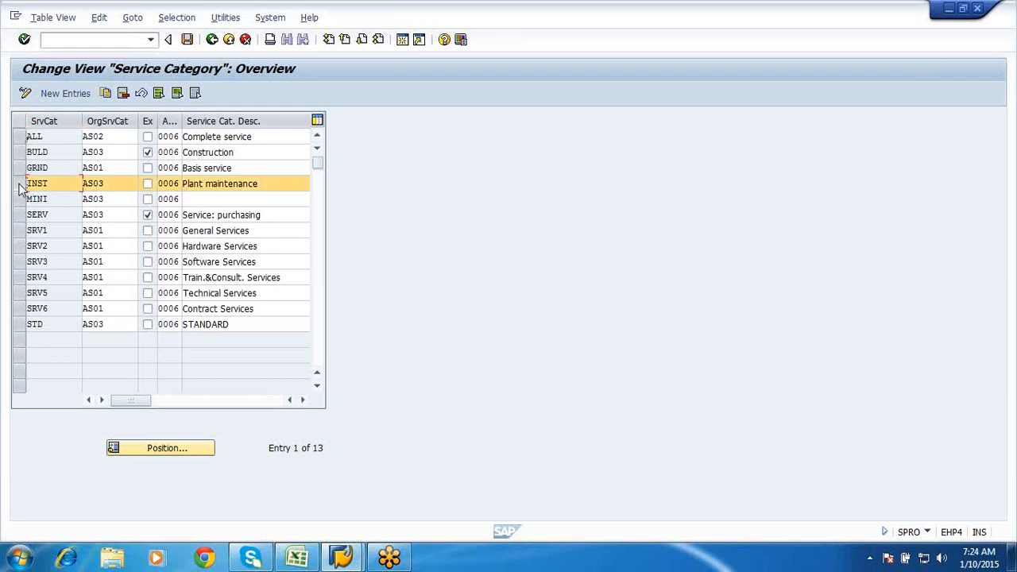
left_click(19, 137)
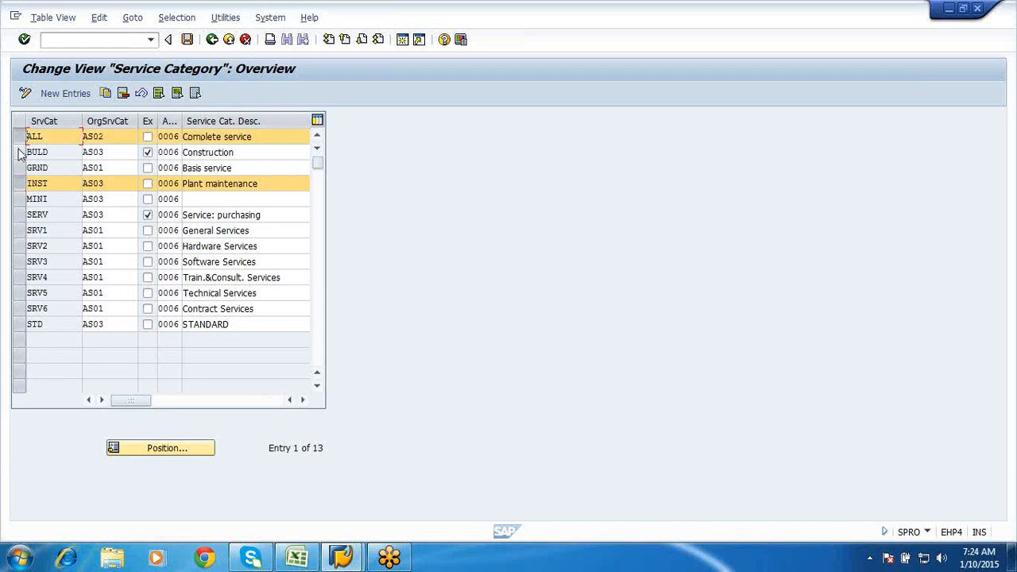
left_click(19, 152)
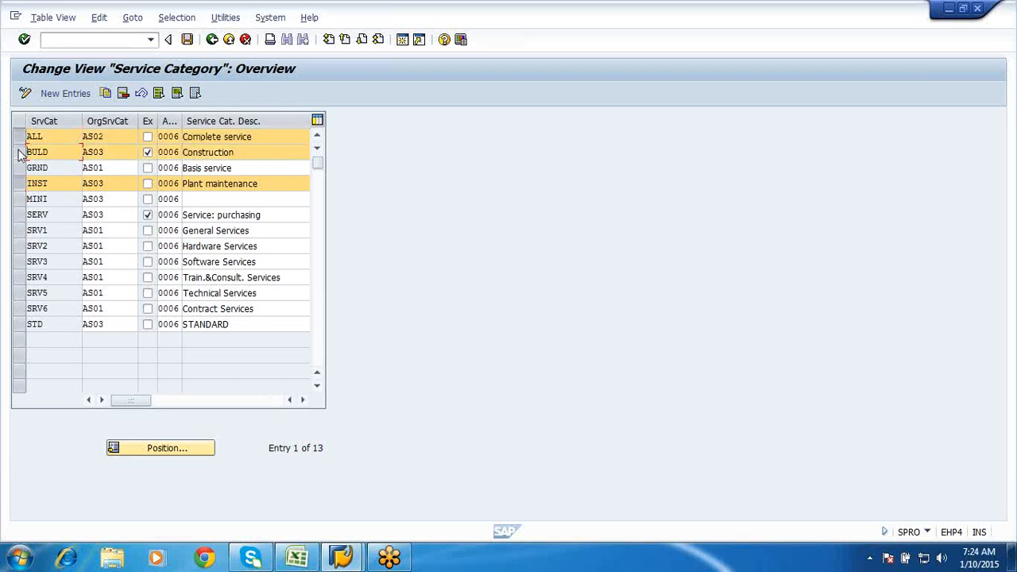
left_click(19, 169)
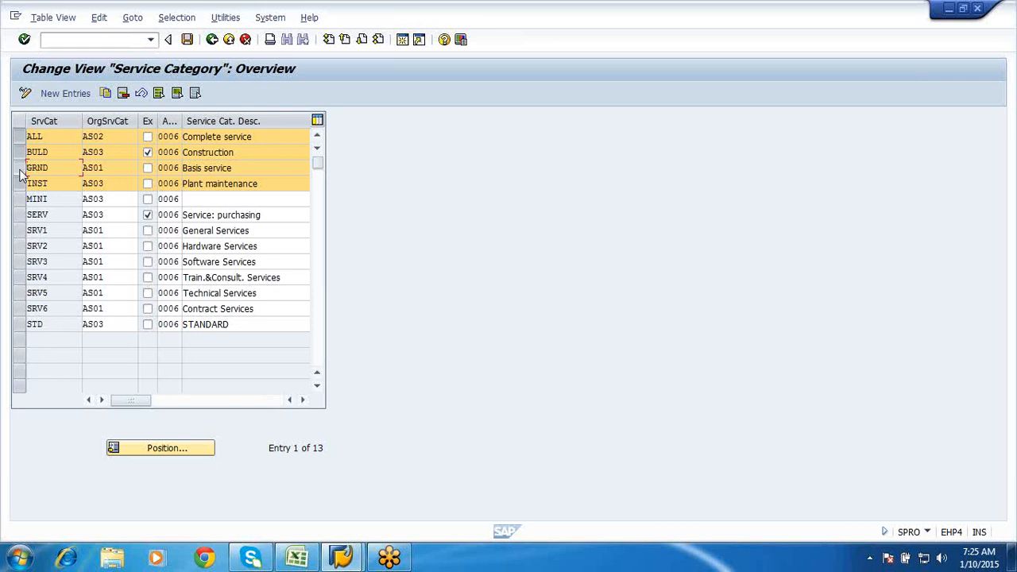
left_click(212, 40)
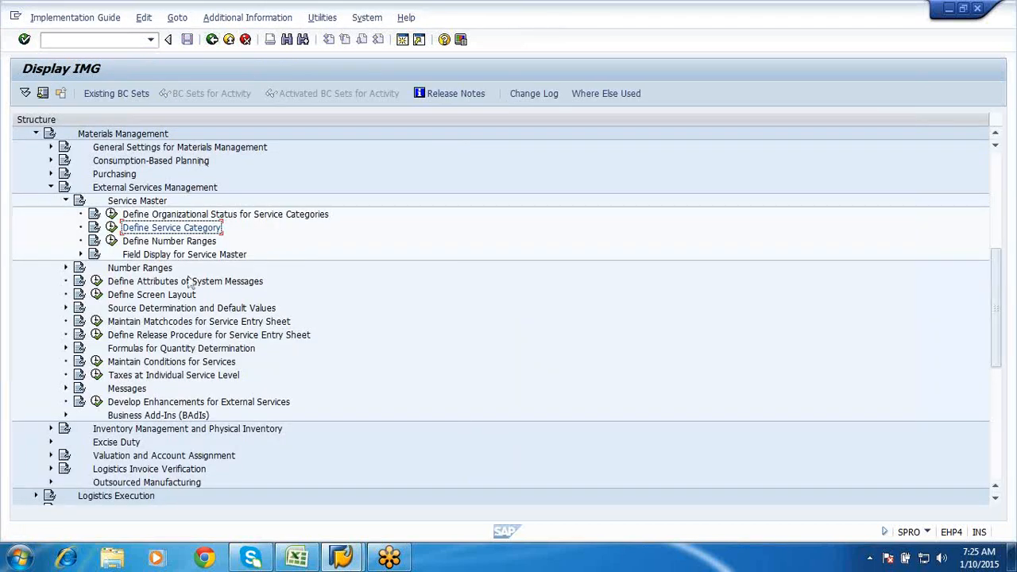
- Run Define Number Ranges, edit the Service Master number range groups, and start inserting a new group
left_click(112, 241)
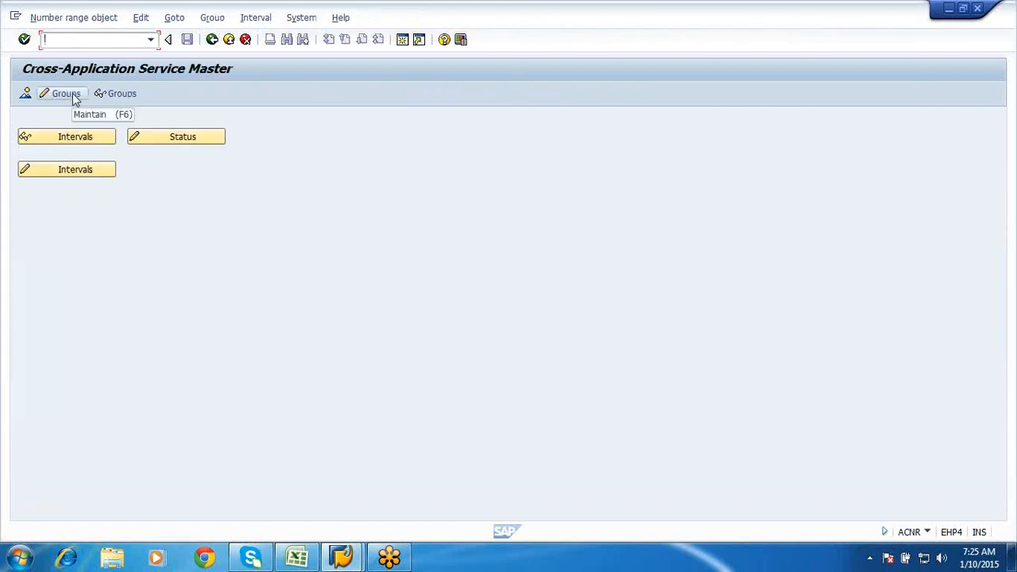
left_click(72, 93)
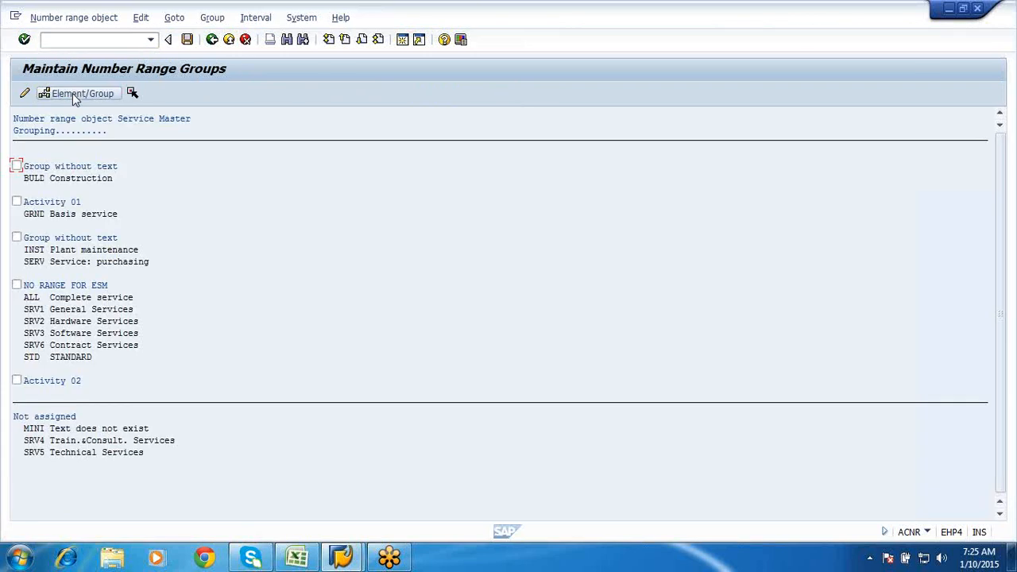
left_click(71, 322)
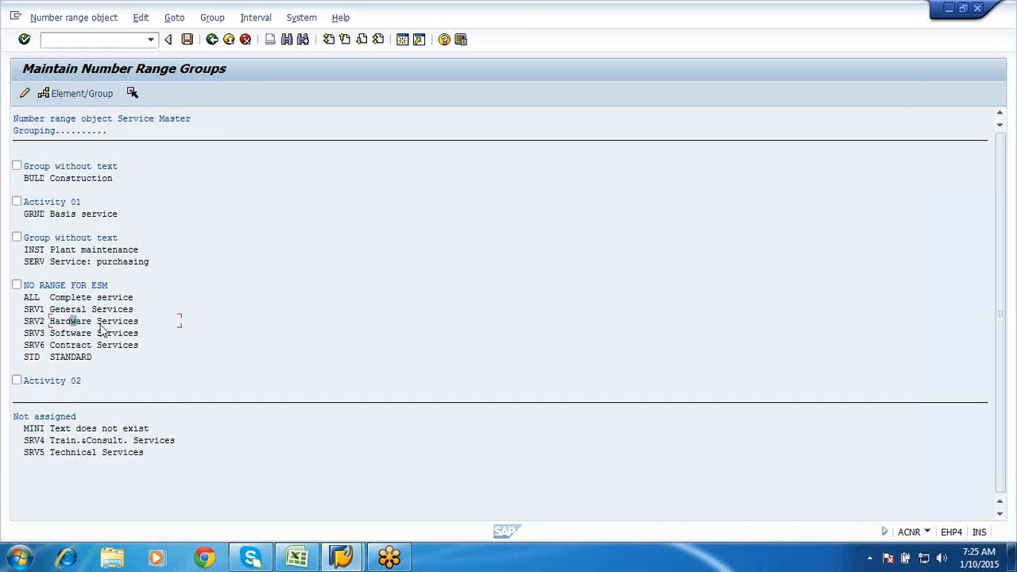
left_click(212, 19)
left_click(225, 37)
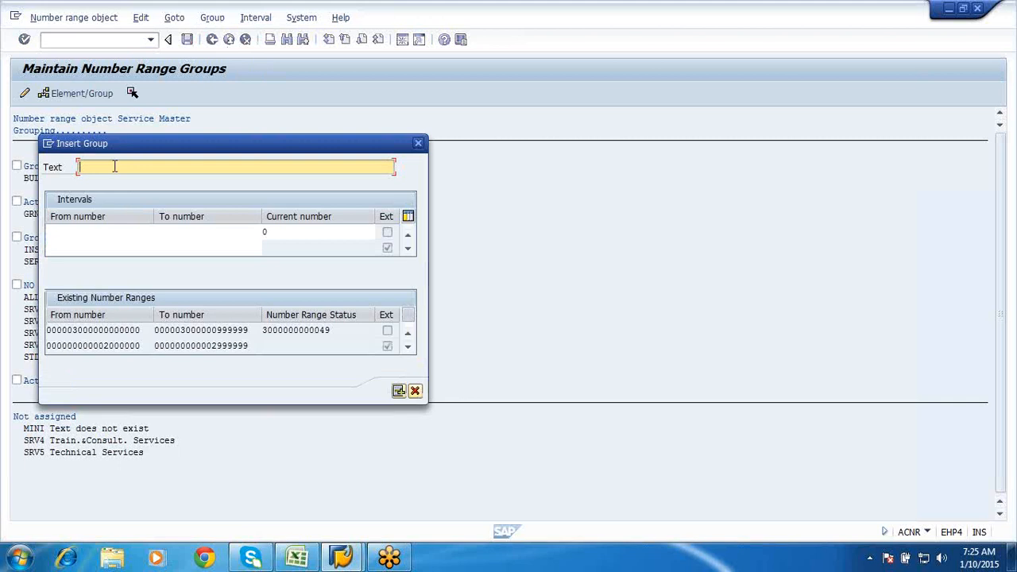
- Enter 'Electrical services' as the new group's text and submit it for checking
type("Electricalservices")
left_click(82, 243)
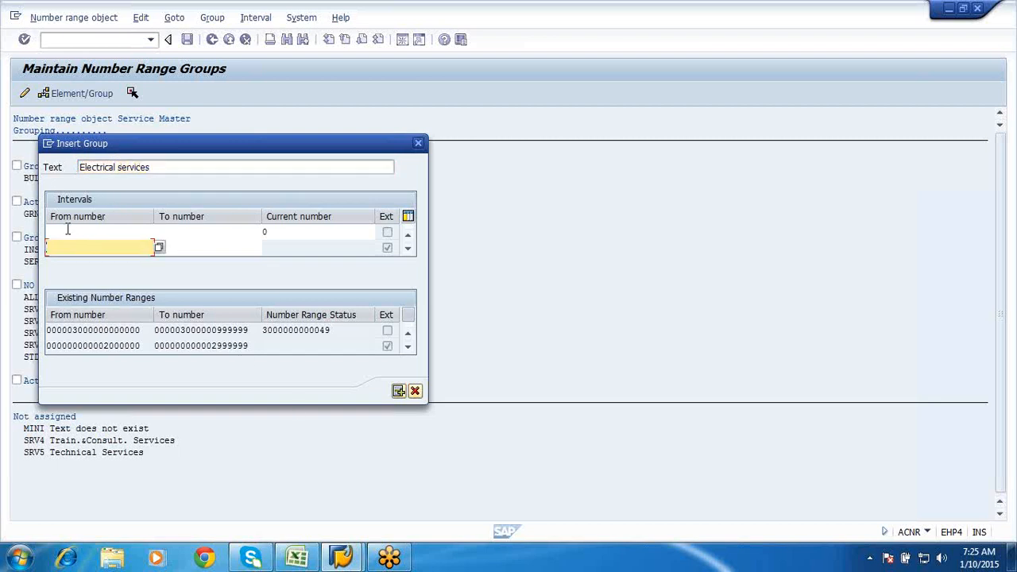
left_click(67, 230)
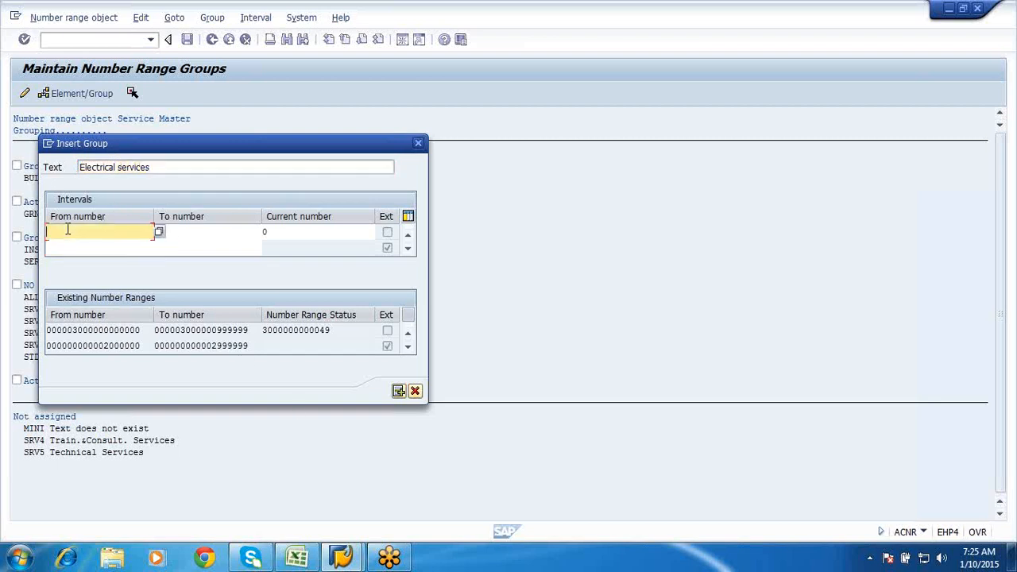
key("Insert")
left_click(398, 391)
- Fill in a zero-padded interval ending 000001 to 100 and attempt to insert the group
left_click(82, 233)
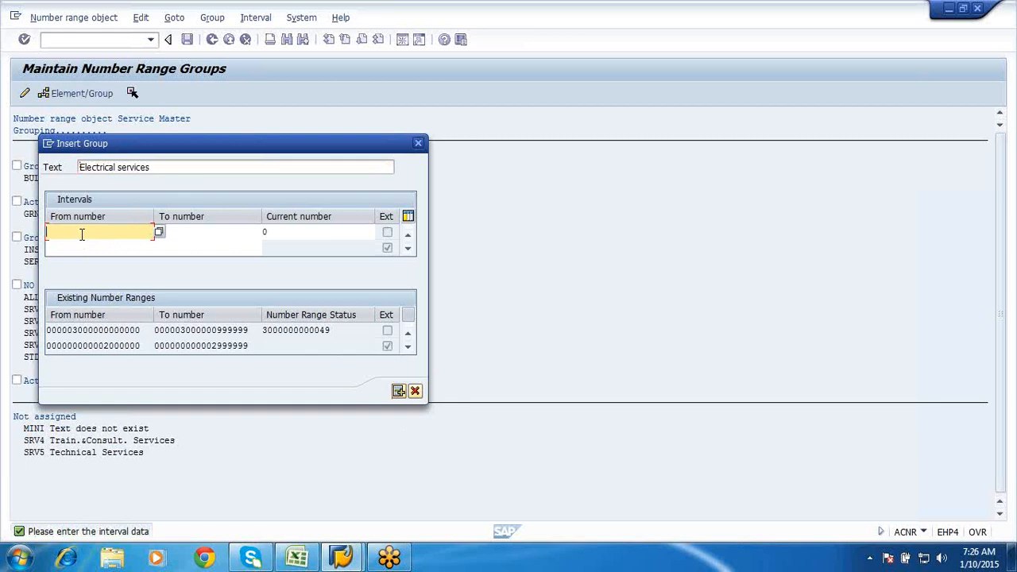
type("000000000000000000")
key("BackSpace")
key("BackSpace")
key("BackSpace")
key("BackSpace")
key("BackSpace")
key("BackSpace")
type("000001")
left_click(187, 231)
type("000000000000000000")
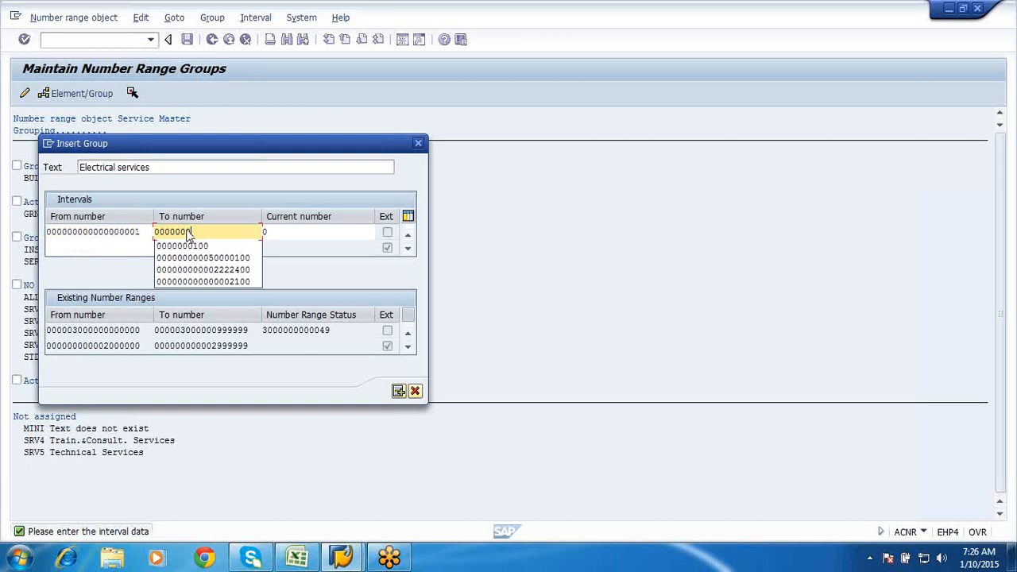
key("BackSpace")
key("BackSpace")
key("BackSpace")
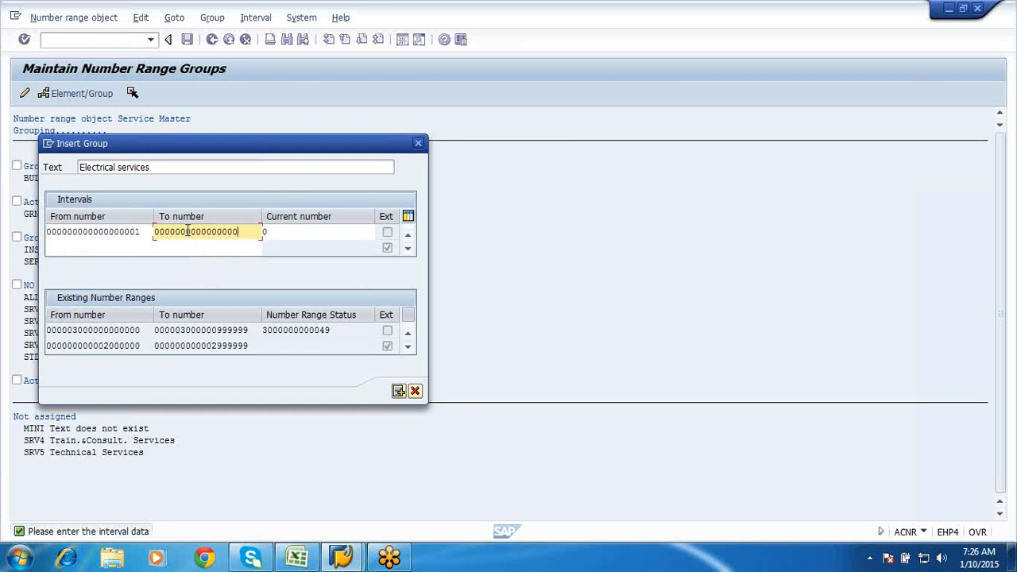
type("100")
left_click(398, 391)
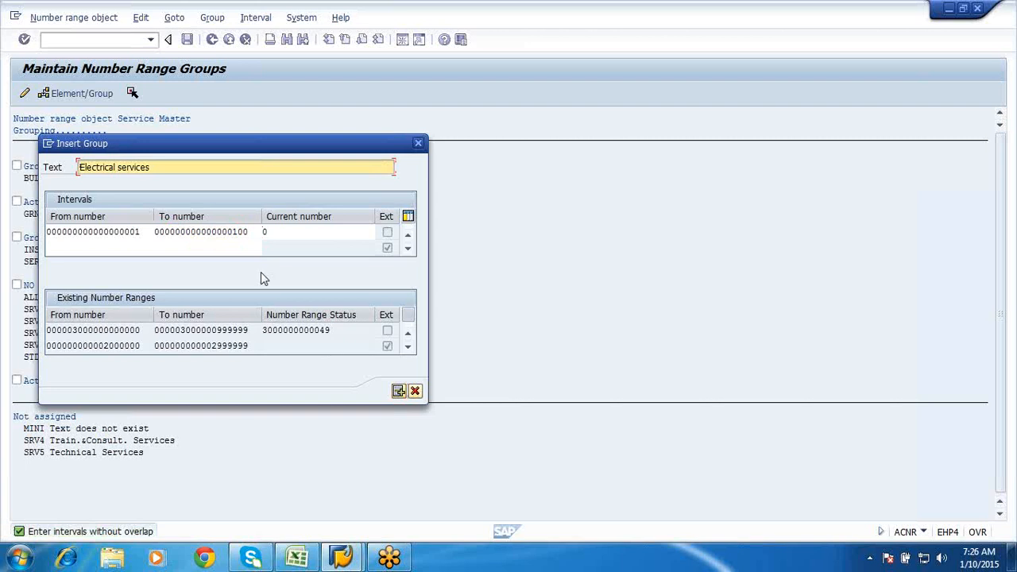
left_click(398, 391)
left_click(145, 232)
key("BackSpace")
key("BackSpace")
key("BackSpace")
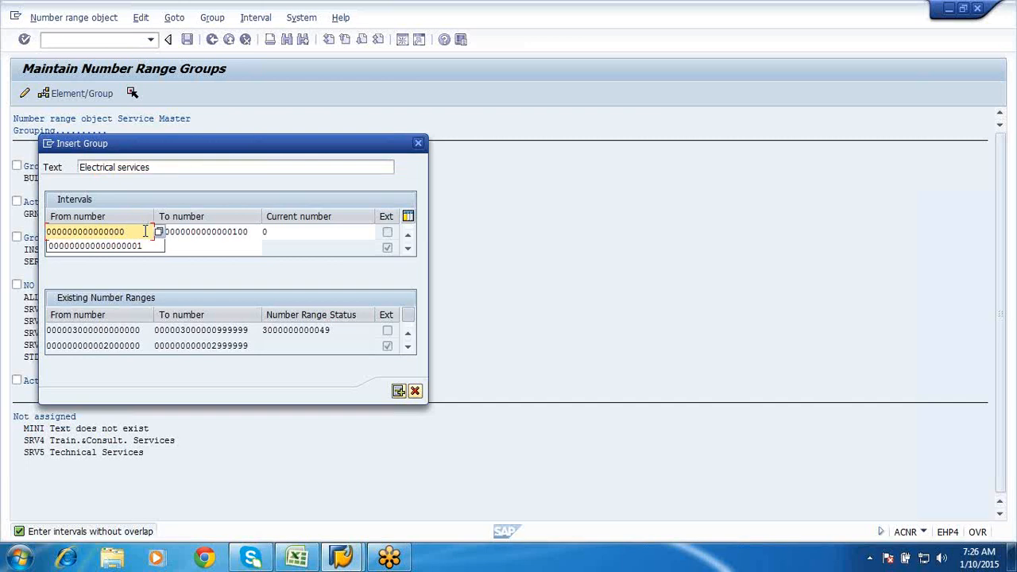
key("BackSpace")
key("BackSpace")
key("BackSpace")
key("BackSpace")
key("BackSpace")
key("BackSpace")
key("BackSpace")
key("BackSpace")
key("BackSpace")
key("BackSpace")
key("BackSpace")
key("BackSpace")
key("BackSpace")
key("BackSpace")
key("BackSpace")
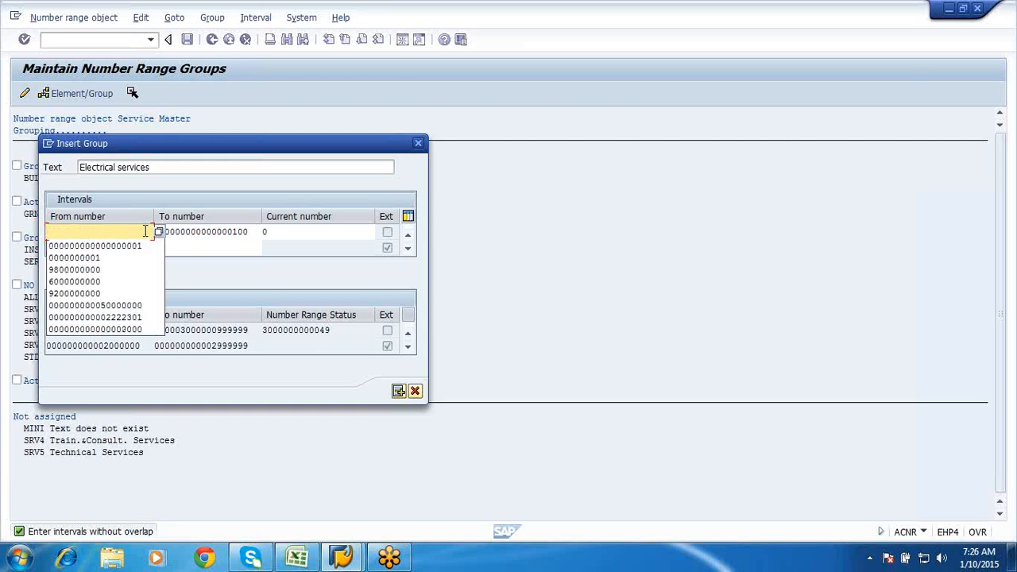
type("999999")
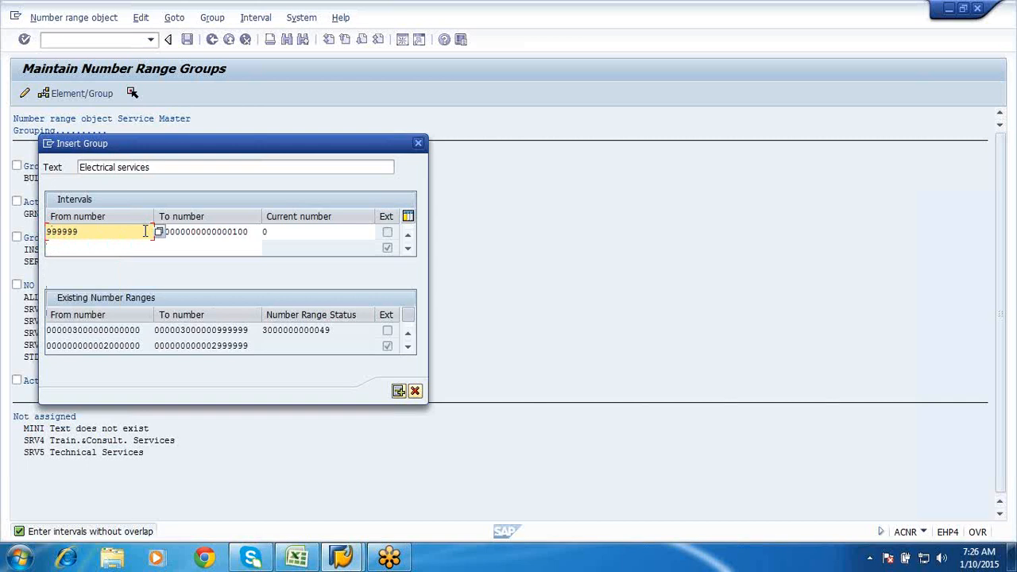
key("BackSpace")
key("BackSpace")
key("BackSpace")
key("BackSpace")
key("BackSpace")
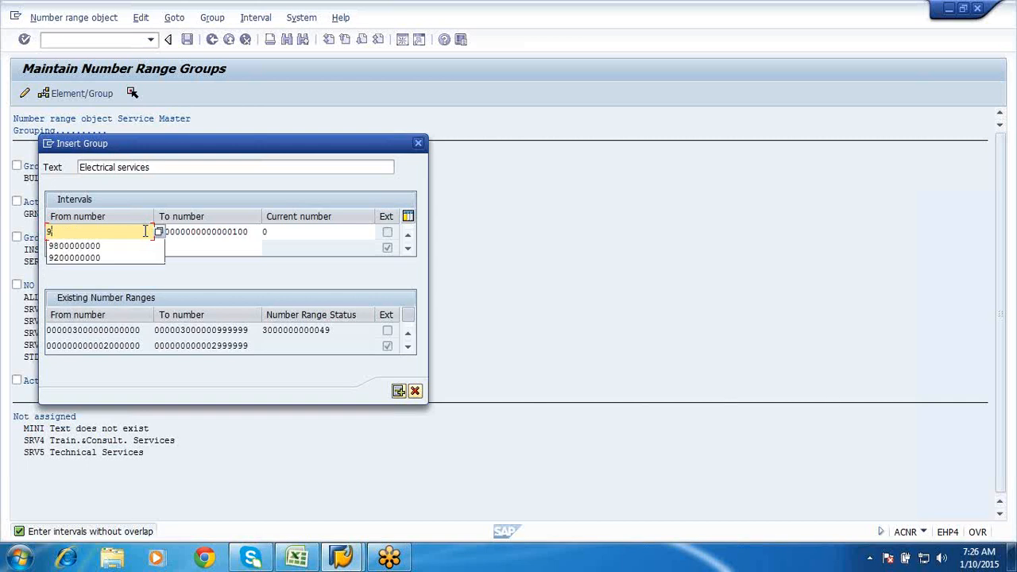
type("9")
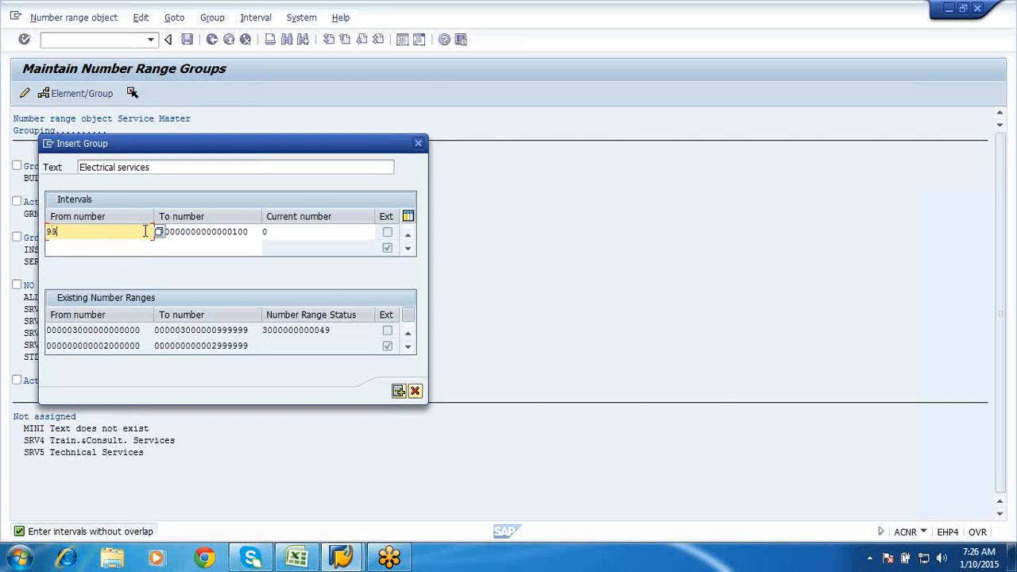
type("0000000000000000")
key("BackSpace")
type("1")
left_click(253, 231)
key("BackSpace")
key("BackSpace")
key("BackSpace")
key("BackSpace")
key("BackSpace")
key("BackSpace")
key("BackSpace")
key("BackSpace")
key("BackSpace")
key("BackSpace")
key("BackSpace")
key("BackSpace")
key("BackSpace")
key("BackSpace")
key("BackSpace")
key("BackSpace")
key("BackSpace")
key("BackSpace")
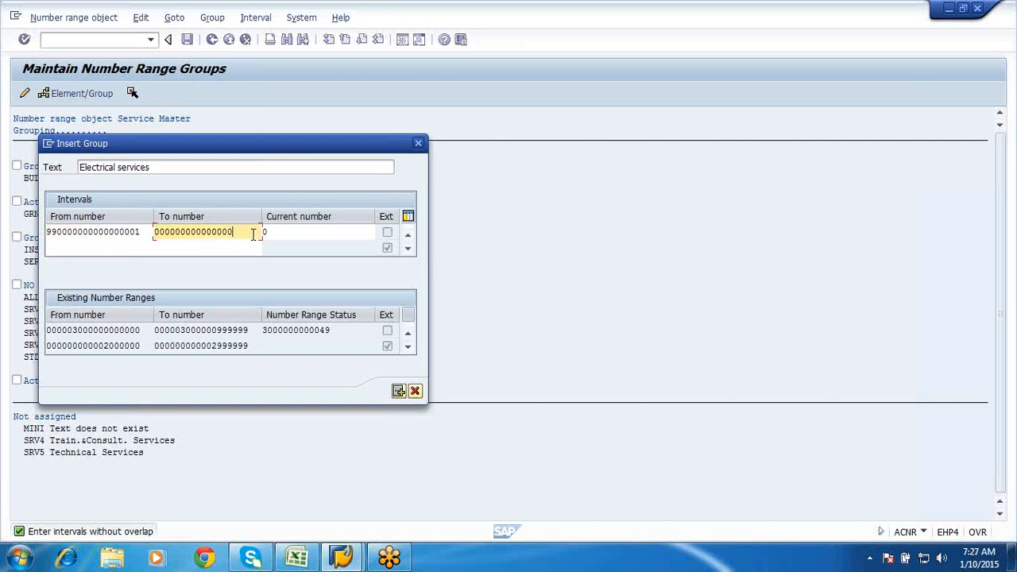
type("9")
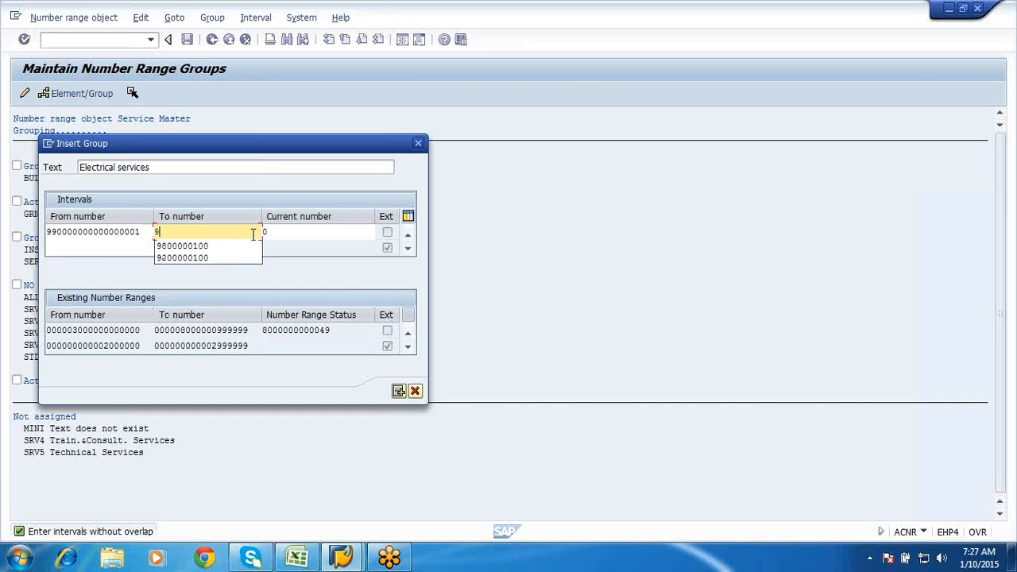
type("90000000000000000")
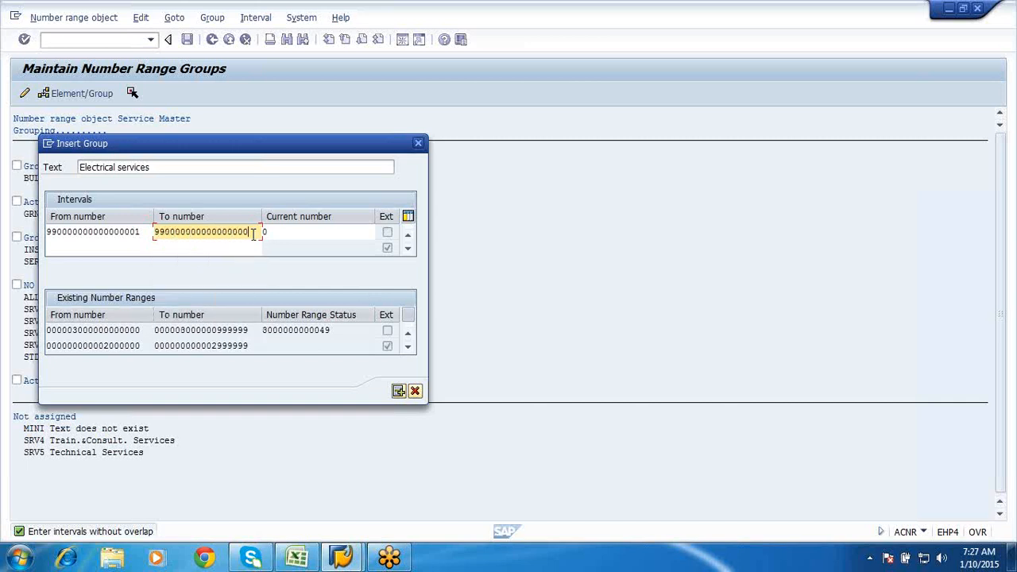
key("BackSpace")
key("BackSpace")
key("BackSpace")
key("BackSpace")
type("100")
key("Return")
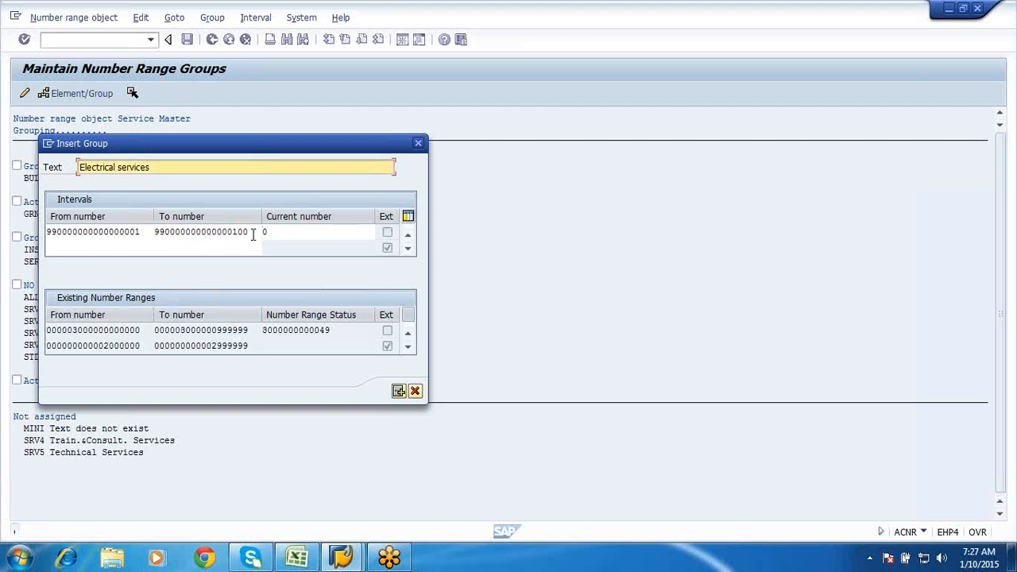
- Cancel the Electrical services group, cancel a new interval in interval maintenance, and go back
left_click(415, 391)
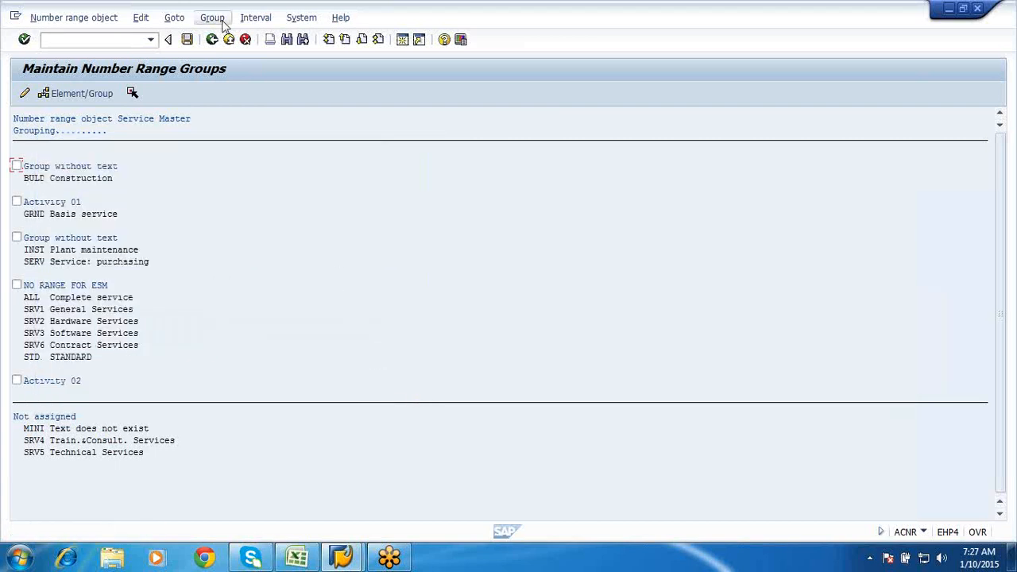
left_click(254, 18)
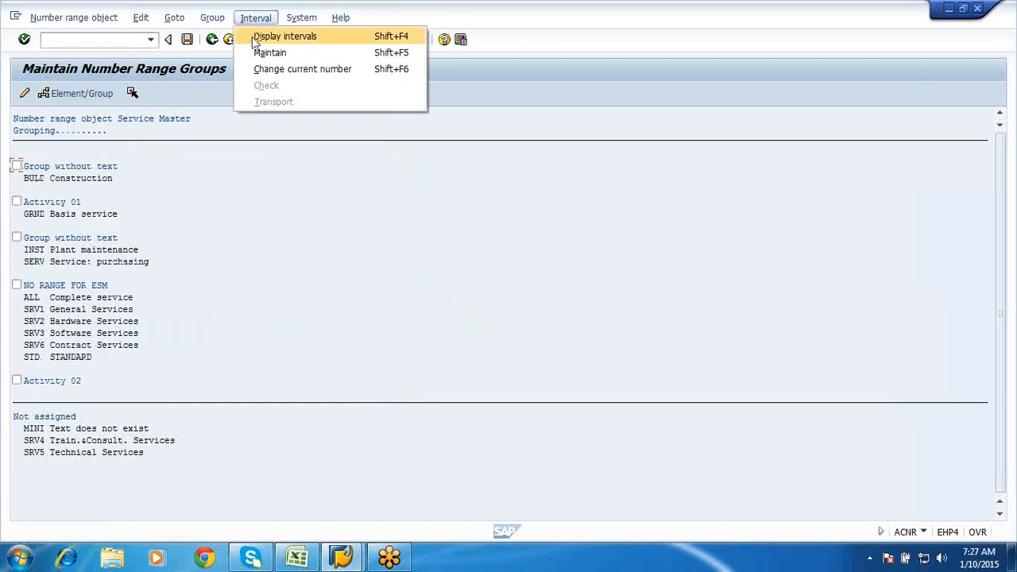
left_click(262, 53)
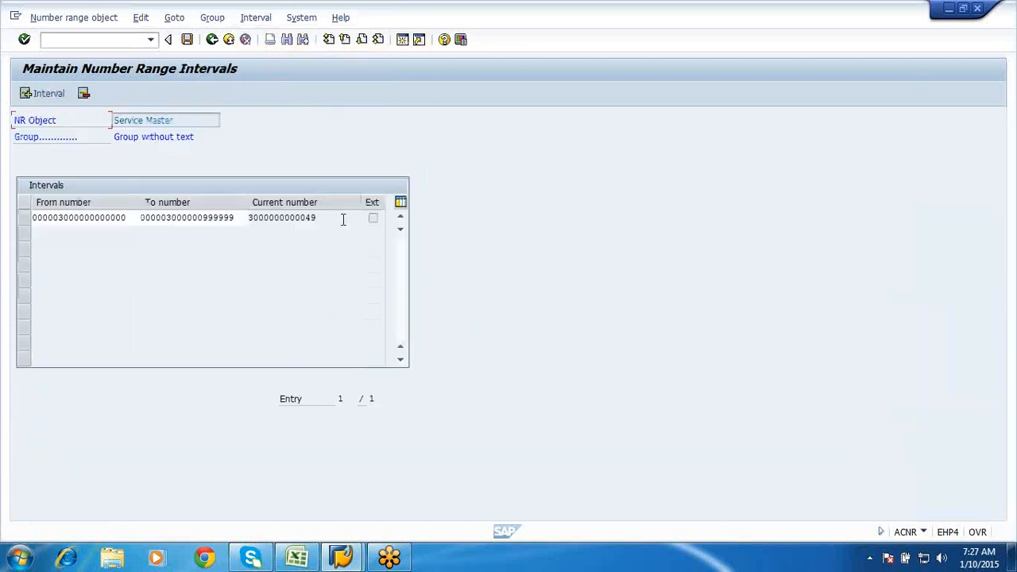
left_click(49, 95)
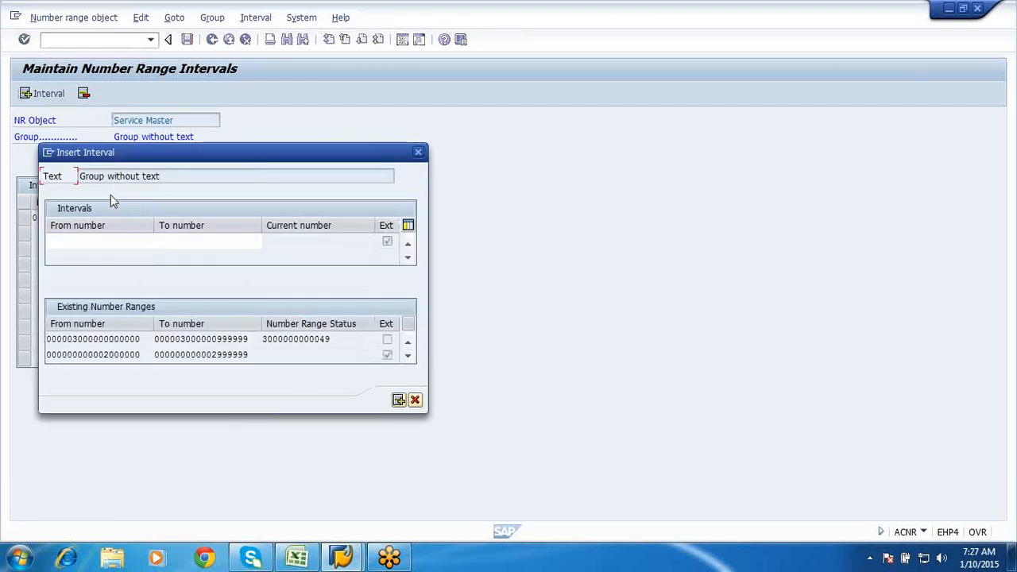
left_click(86, 241)
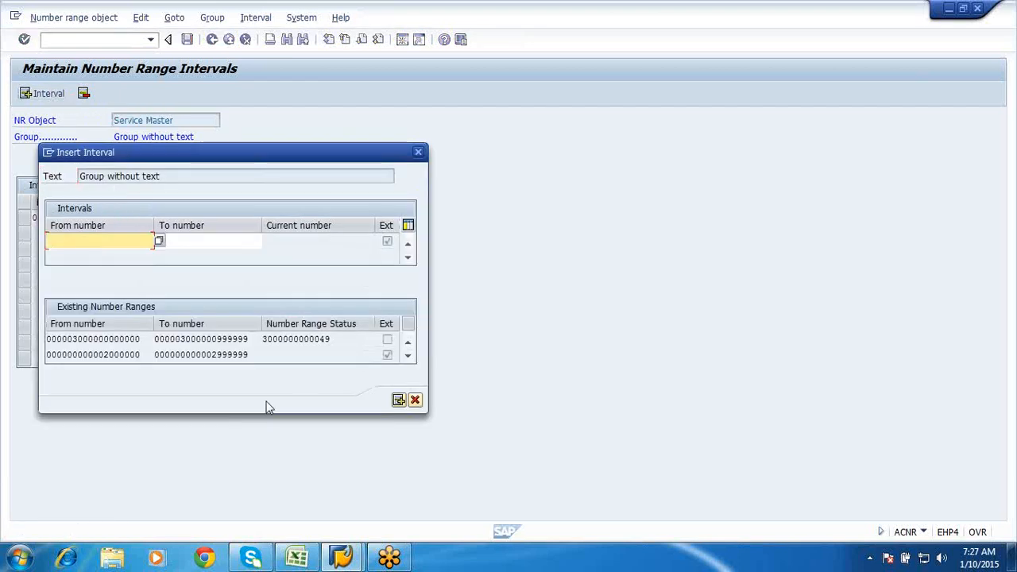
left_click(415, 400)
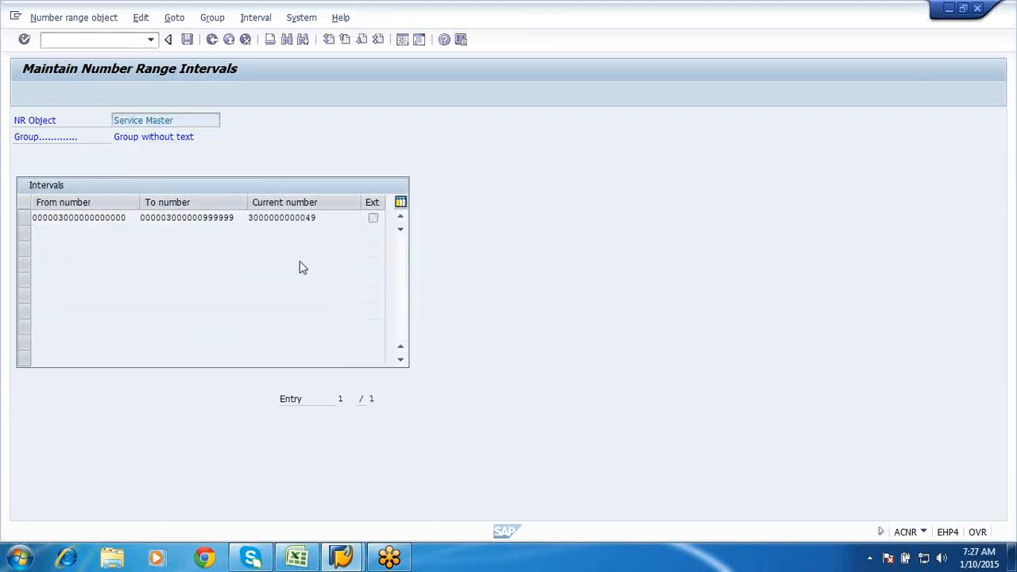
left_click(211, 40)
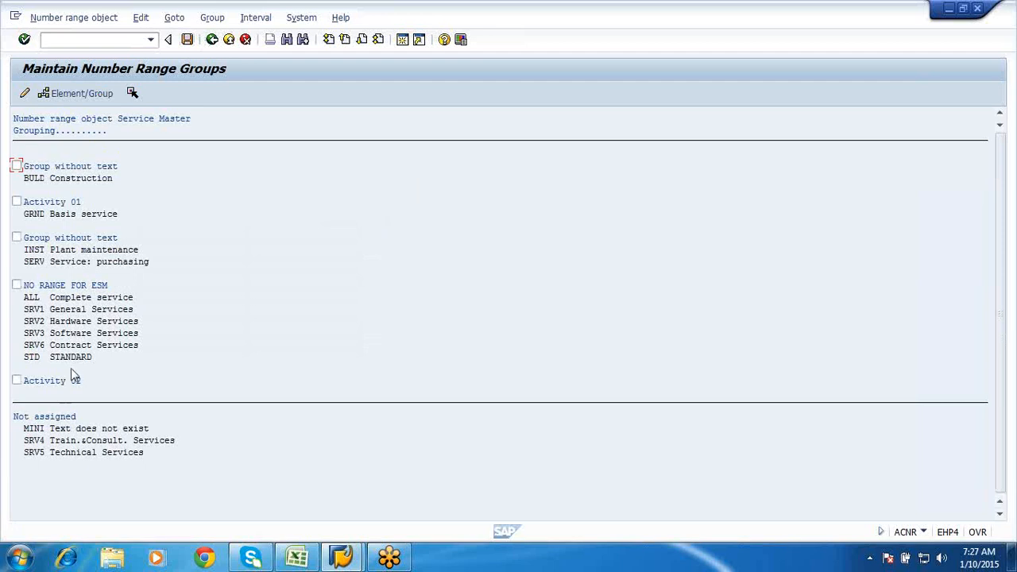
- Select the BULD Construction group, cancel another group insert, and exit without saving changes
left_click(106, 167)
left_click(96, 180)
left_click(42, 178)
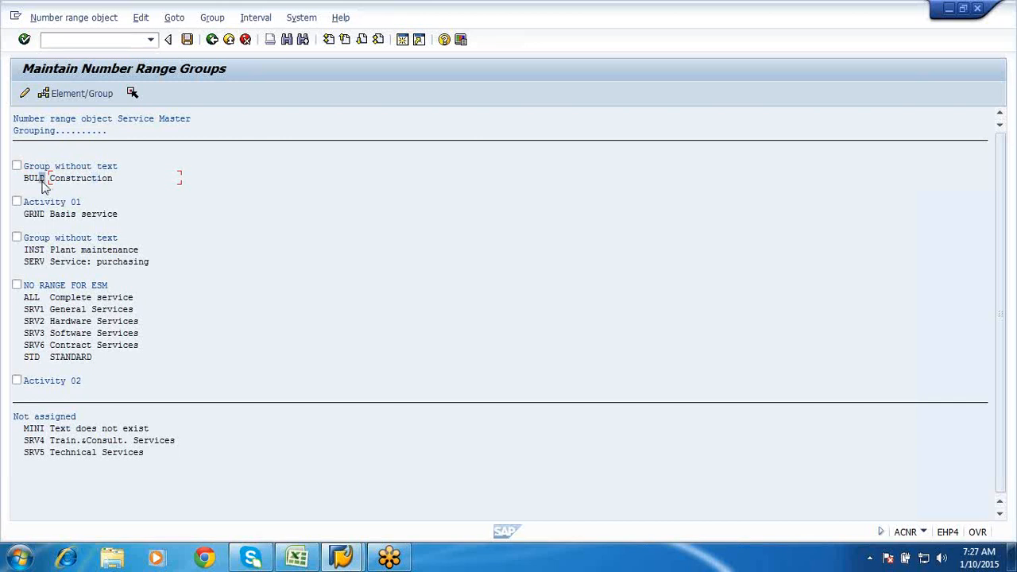
left_click(213, 17)
left_click(225, 37)
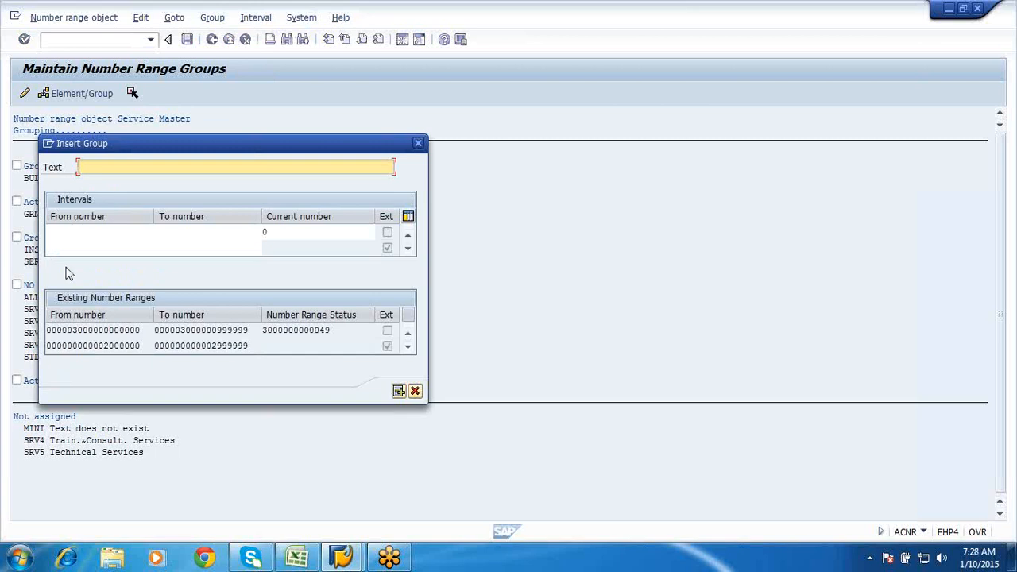
left_click(61, 232)
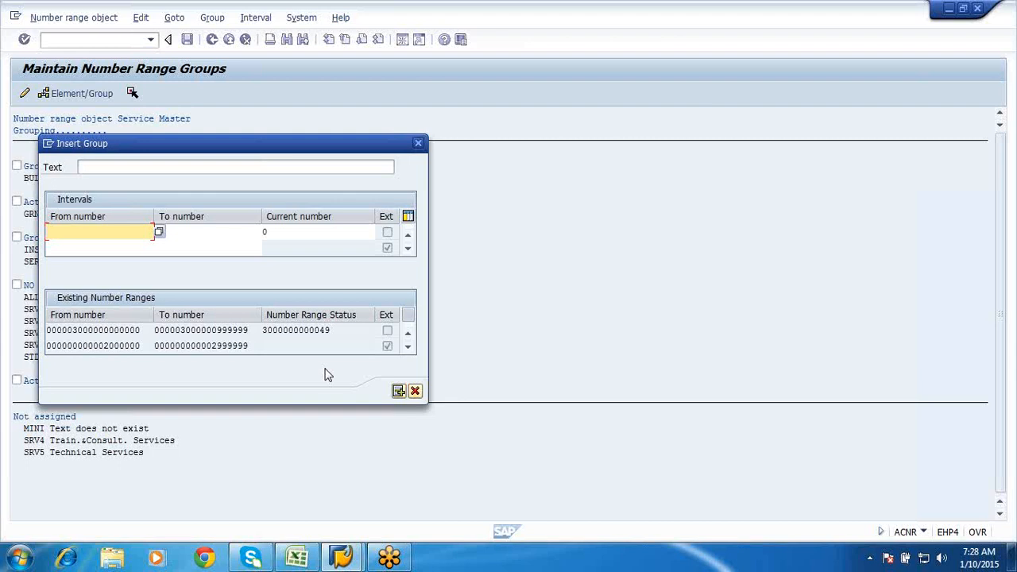
left_click(415, 391)
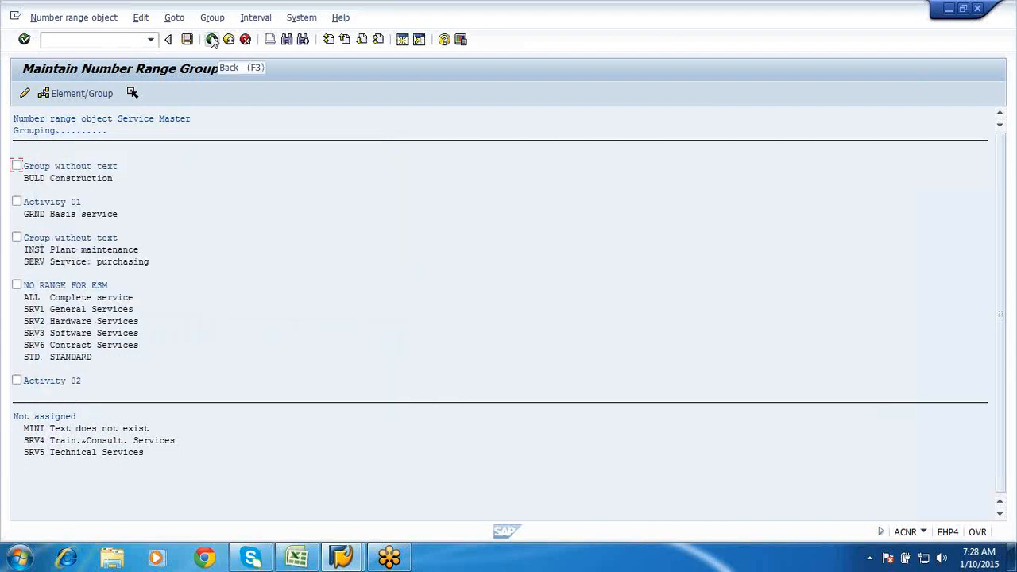
left_click(213, 40)
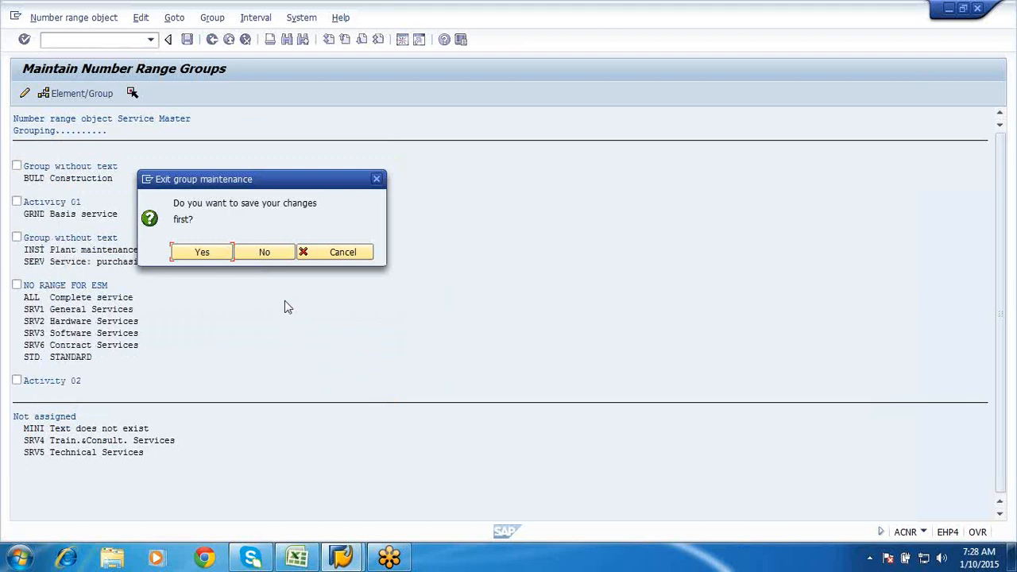
left_click(252, 256)
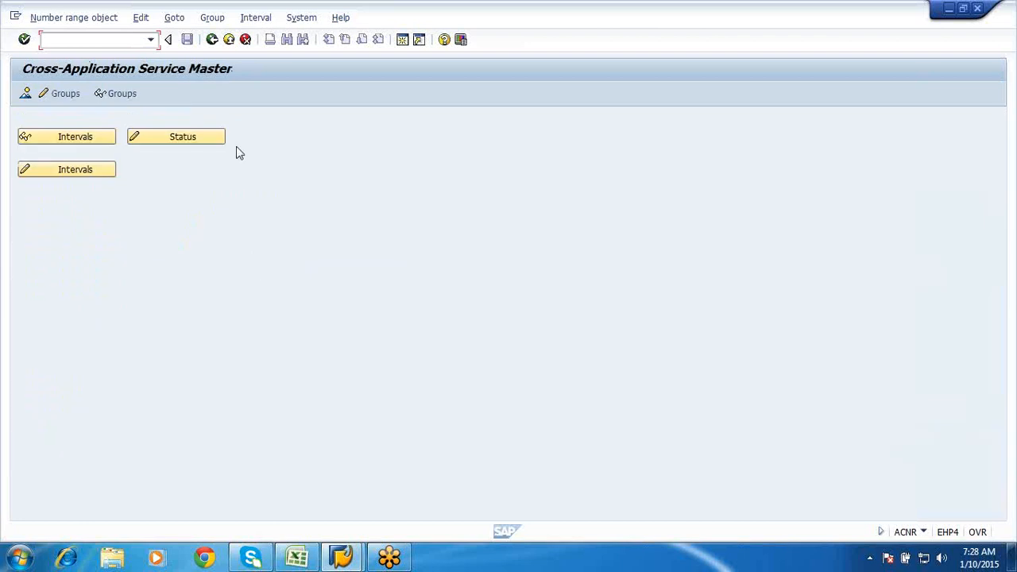
- Review field selection for individual service maintenance and for service list entry under Field Display
left_click(213, 40)
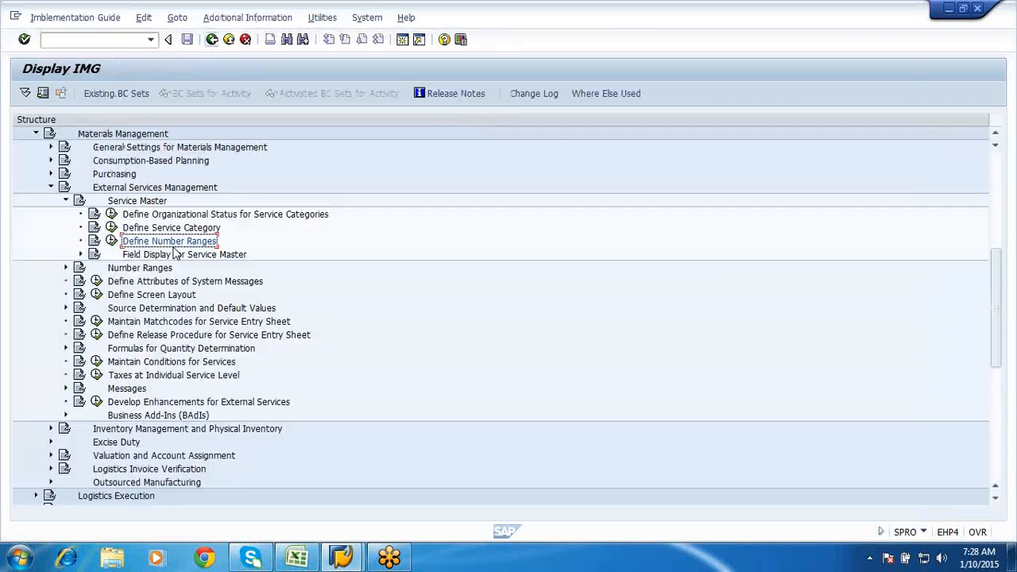
left_click(80, 254)
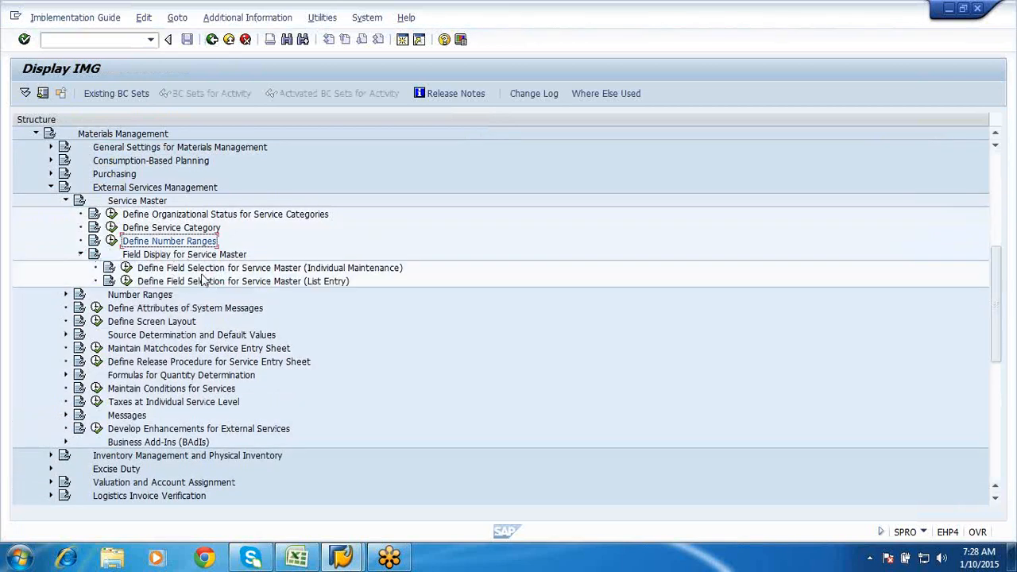
left_click(127, 267)
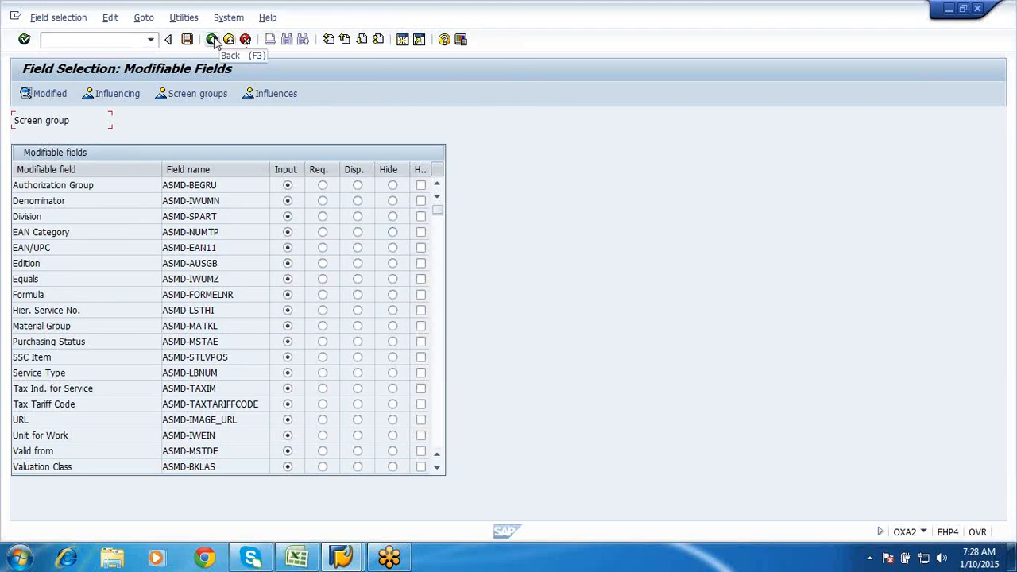
left_click(213, 40)
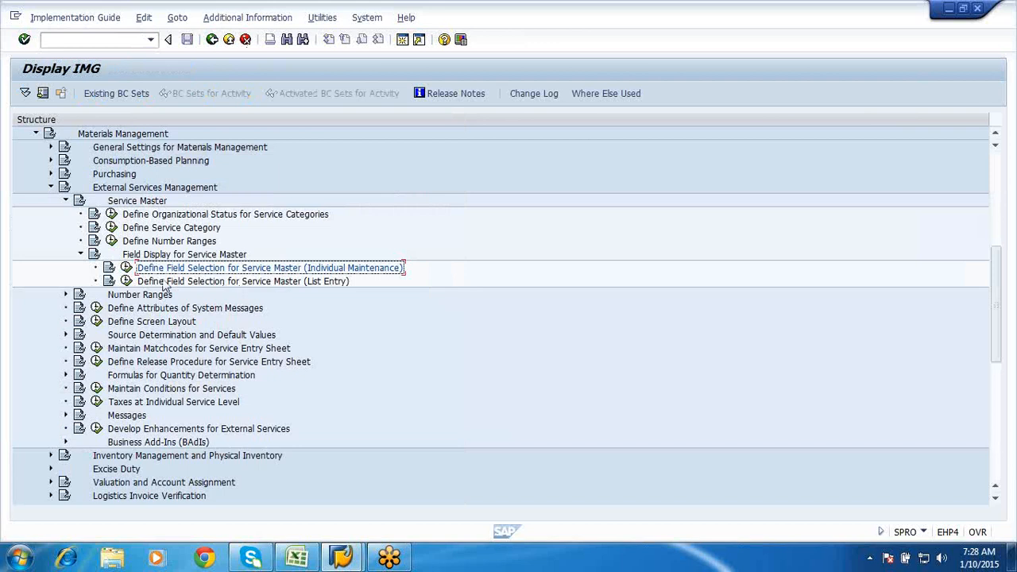
left_click(126, 281)
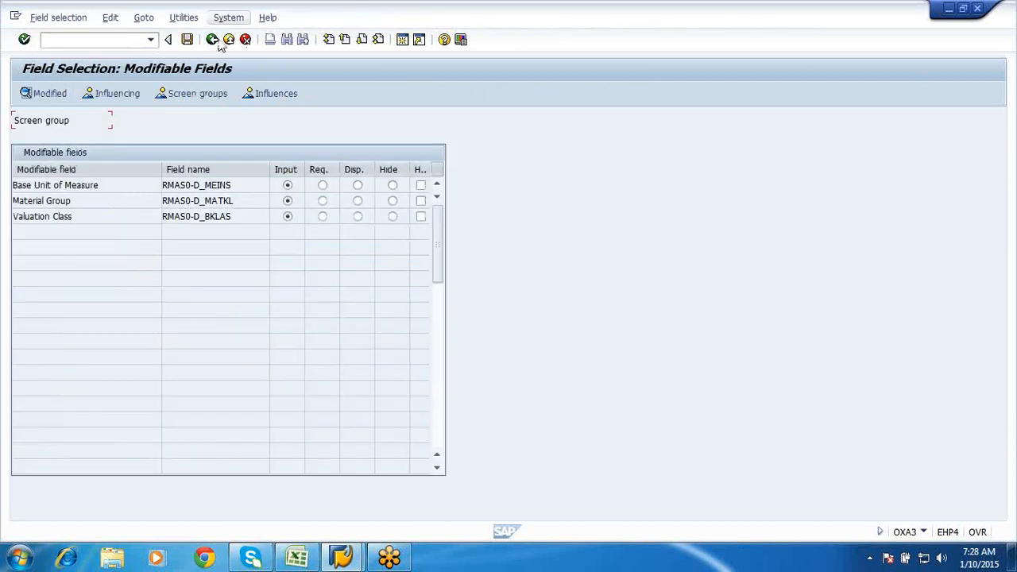
left_click(212, 43)
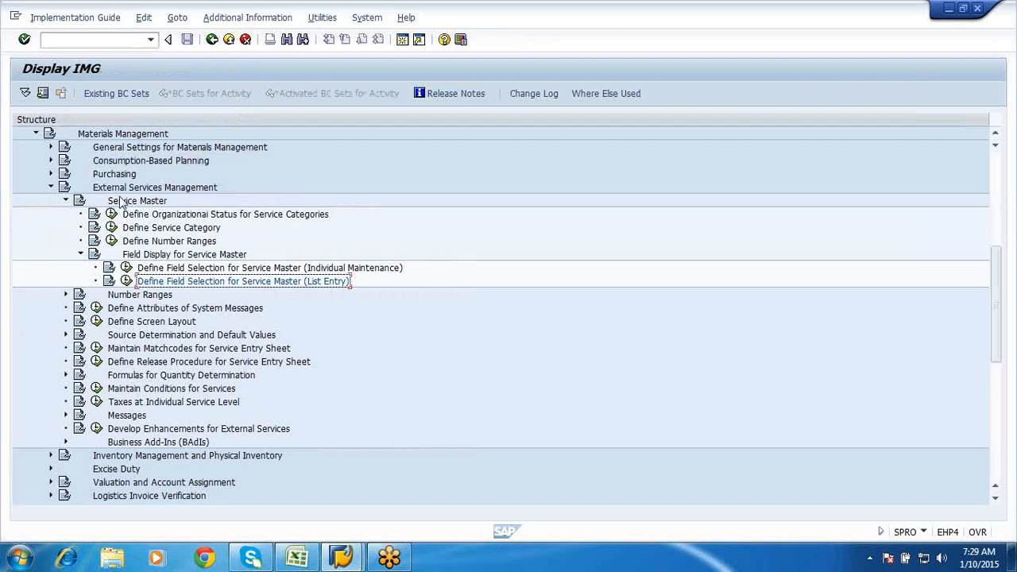
left_click(81, 254)
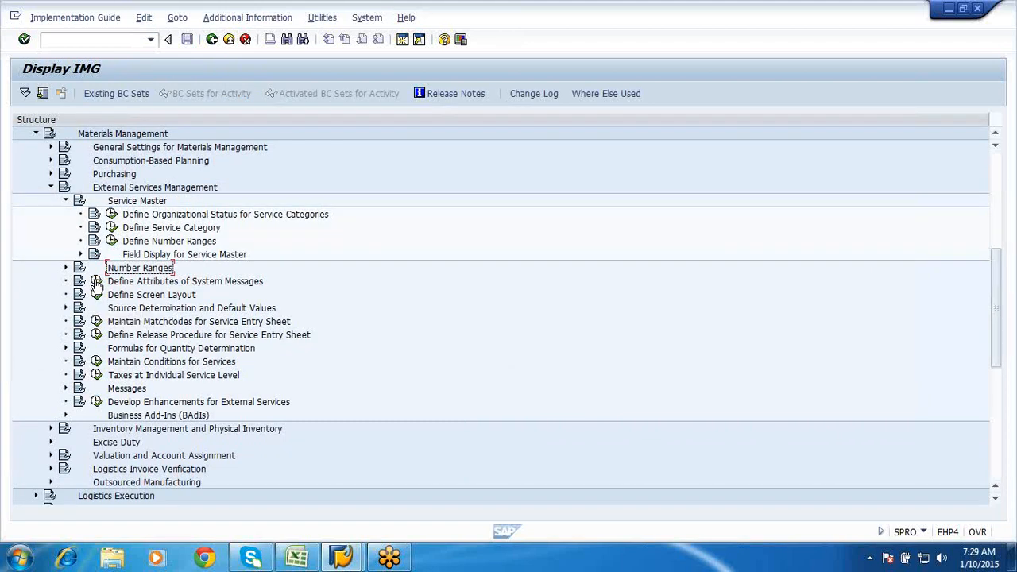
left_click(95, 281)
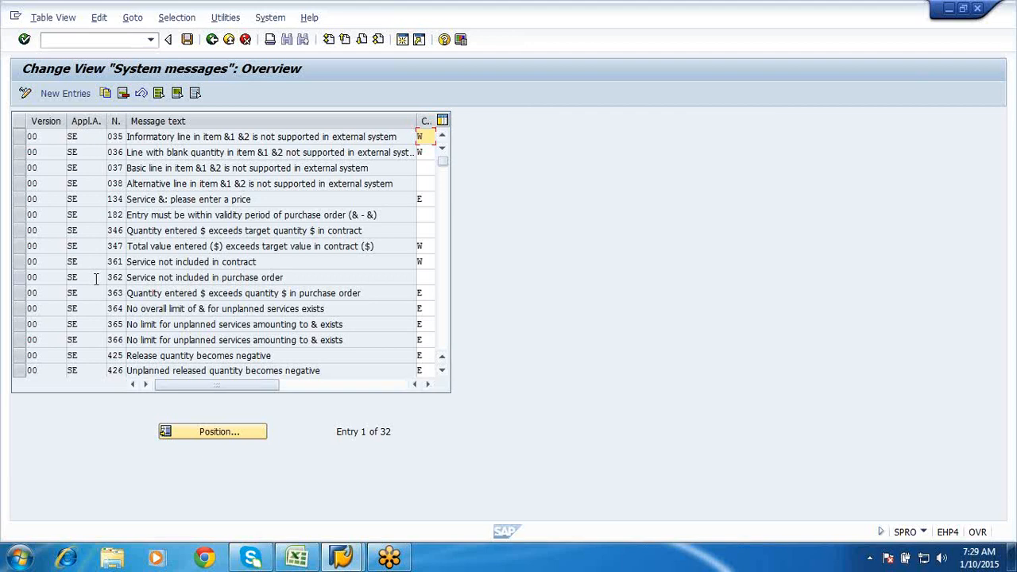
left_click(213, 41)
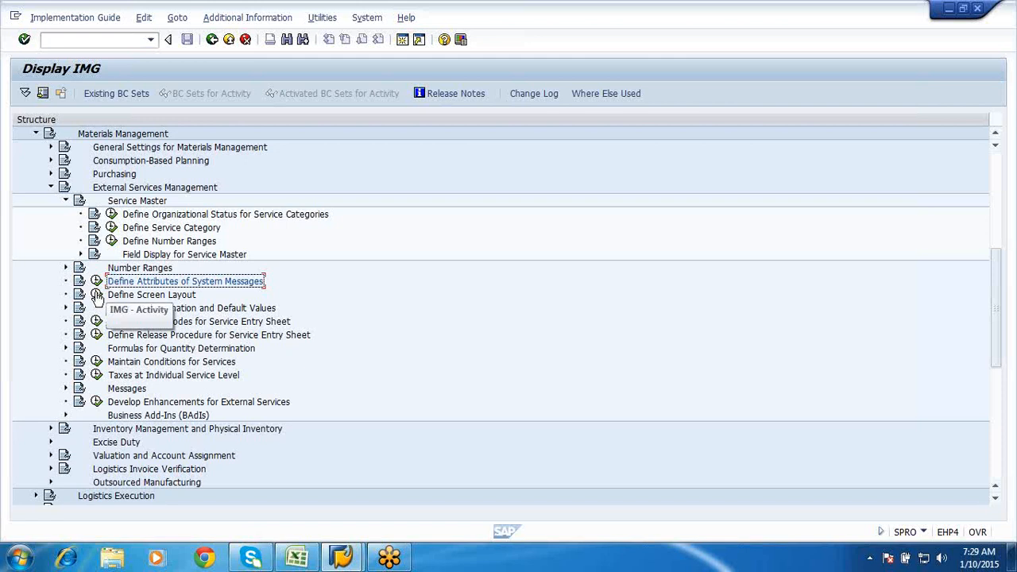
- Run Define Screen Layout, page through the field selection keys, and select NB Standard pur. order
left_click(96, 295)
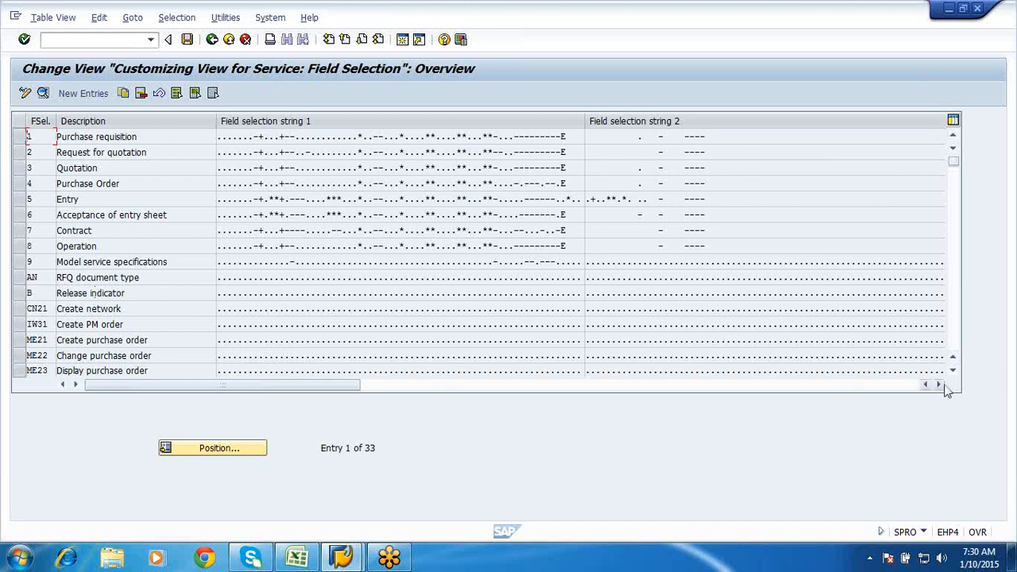
left_click(1011, 215)
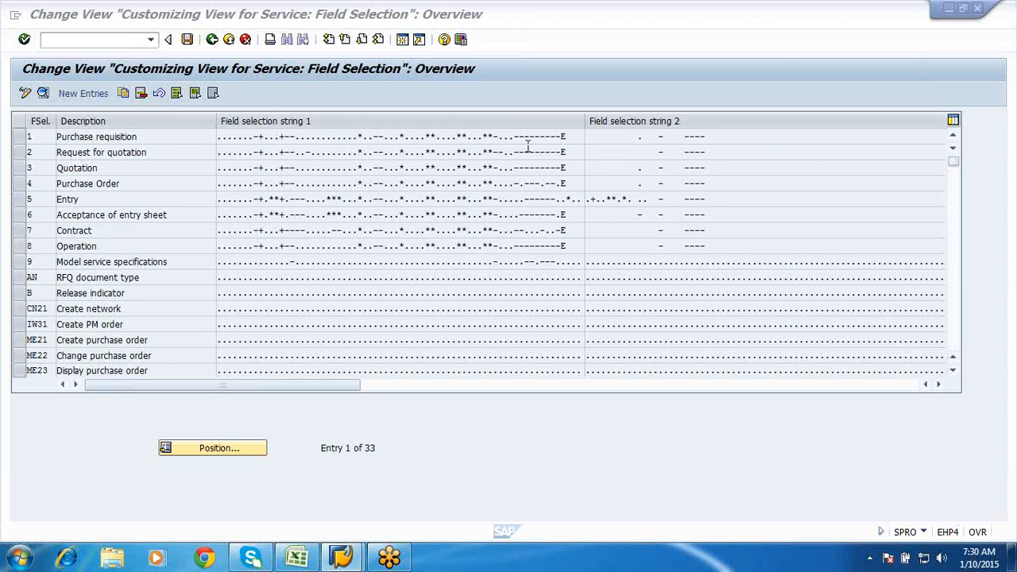
left_click(363, 41)
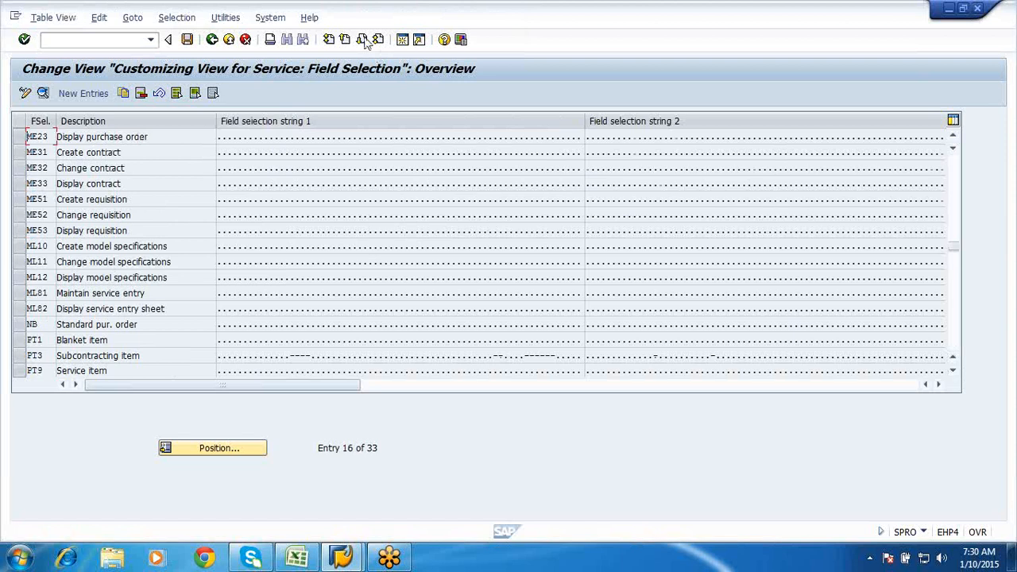
left_click(363, 41)
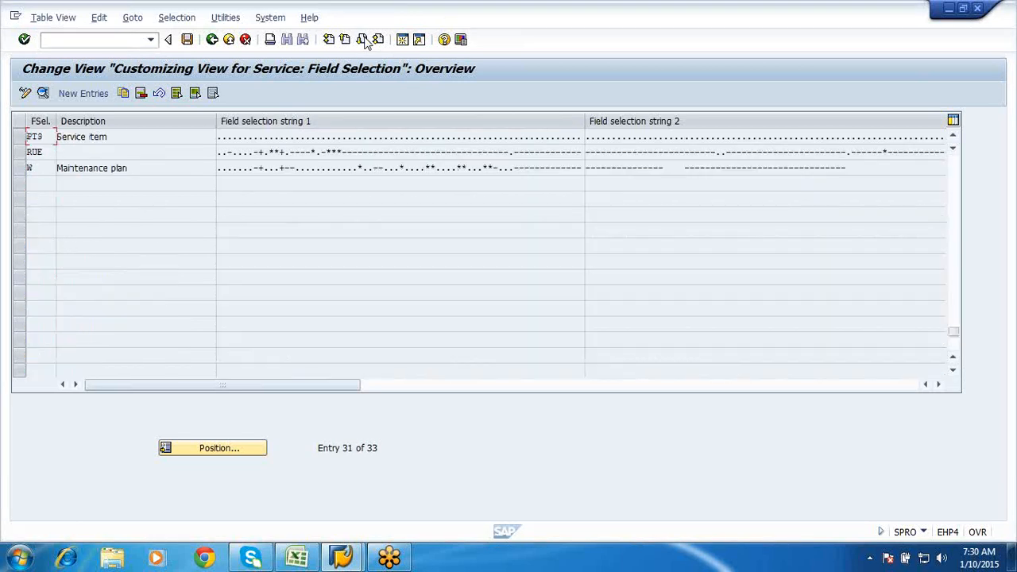
left_click(345, 40)
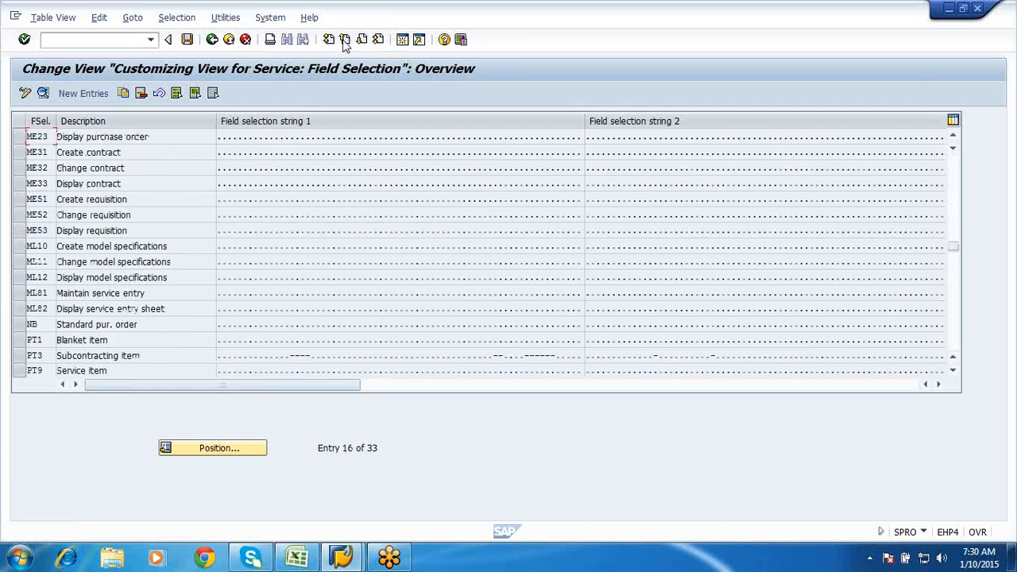
left_click(344, 41)
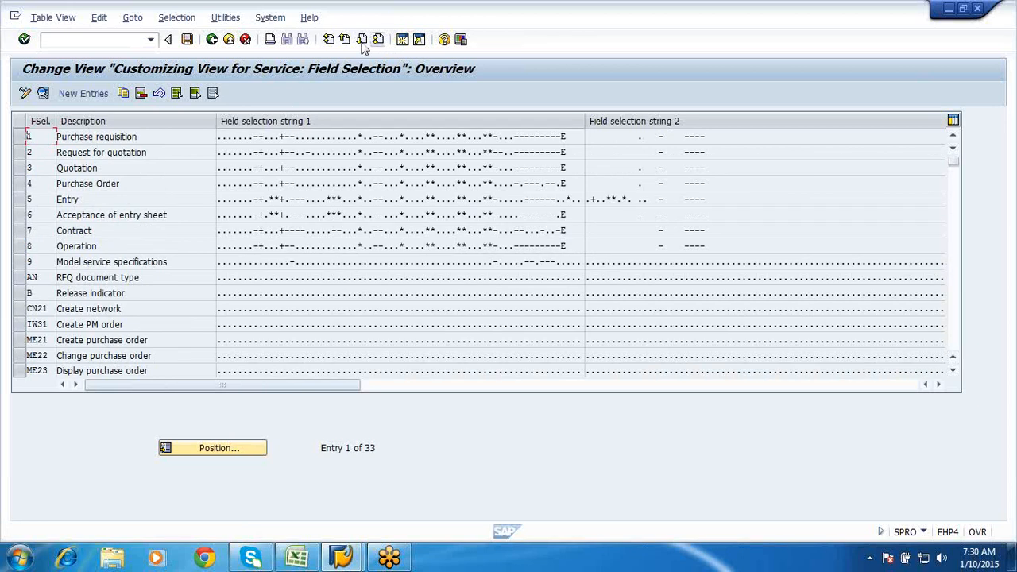
left_click(360, 40)
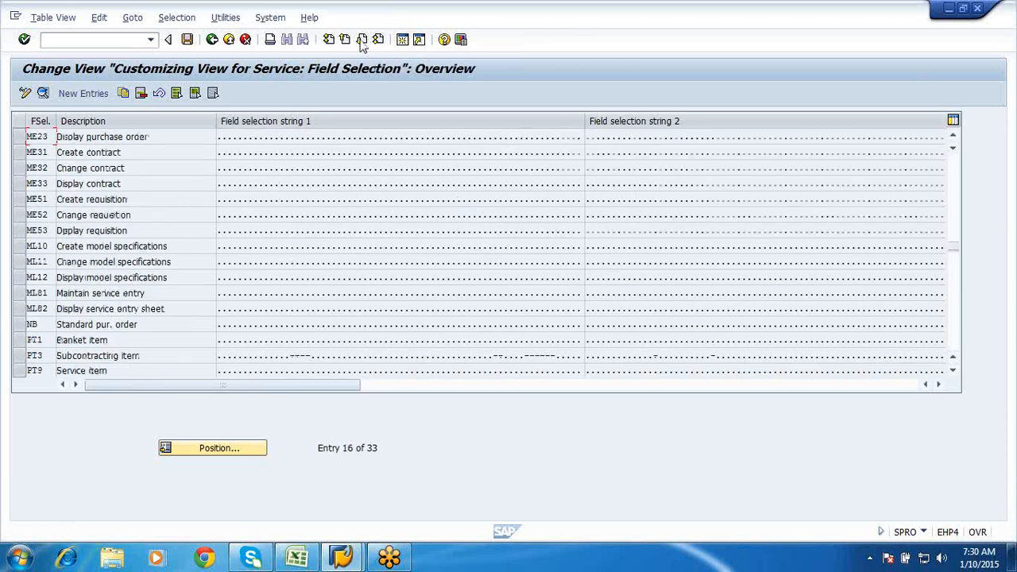
left_click(21, 326)
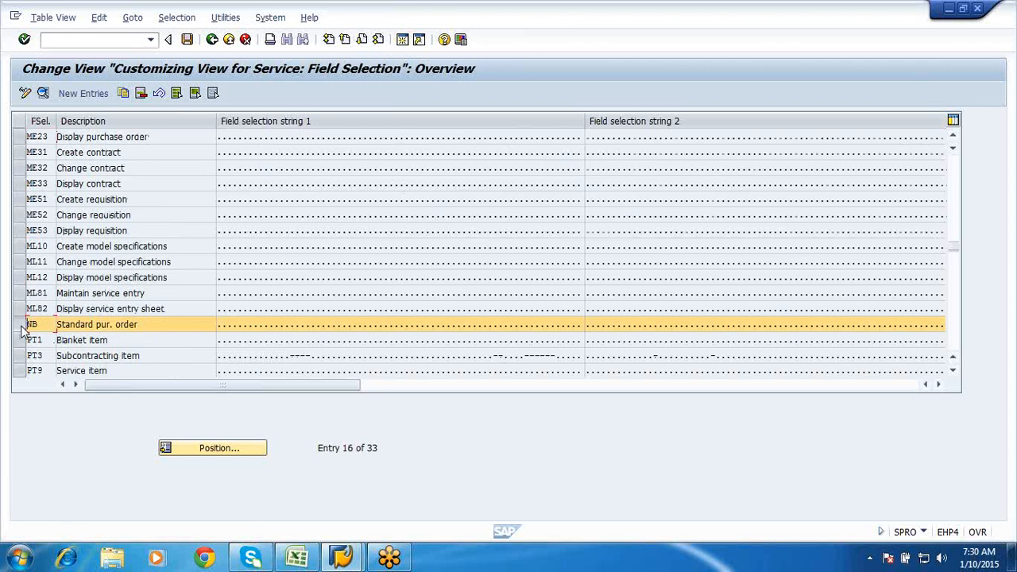
left_click(96, 326)
- Show the NB Standard pur. order field groups, then the Outline levels field settings
double_click(96, 328)
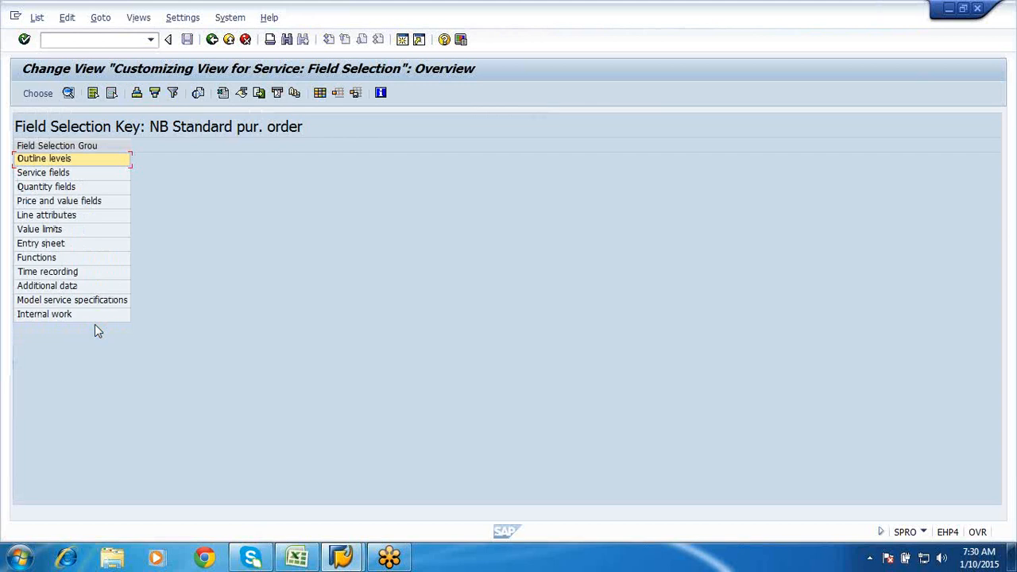
double_click(51, 159)
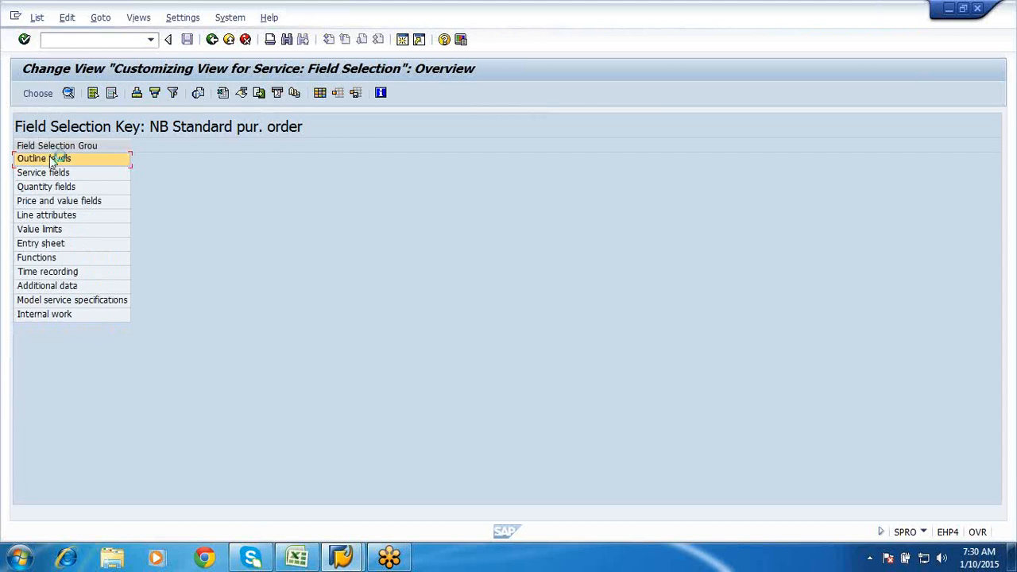
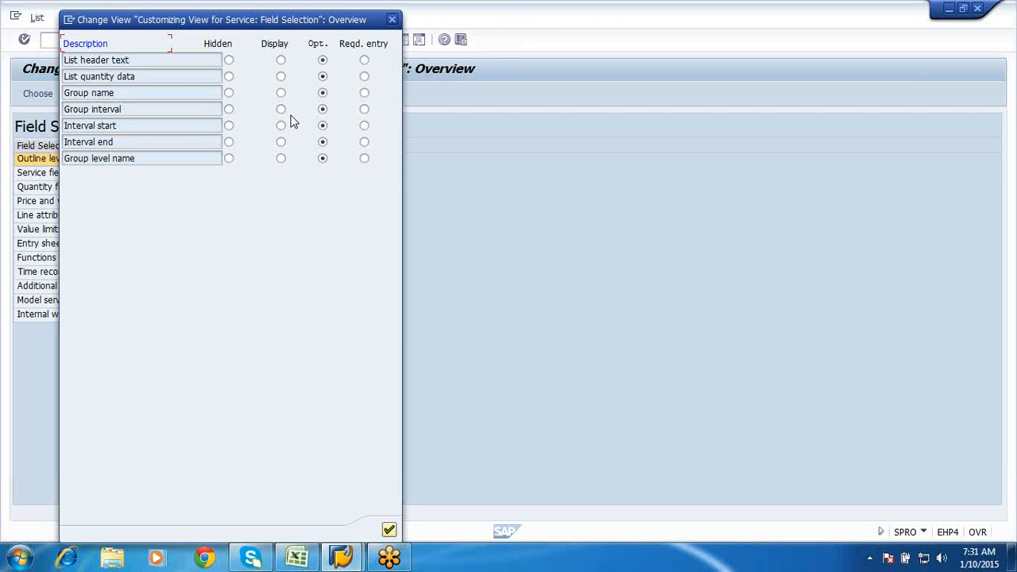
- Close the NB Outline levels settings and open the field selection groups for key ML81 Maintain service entry
left_click(390, 21)
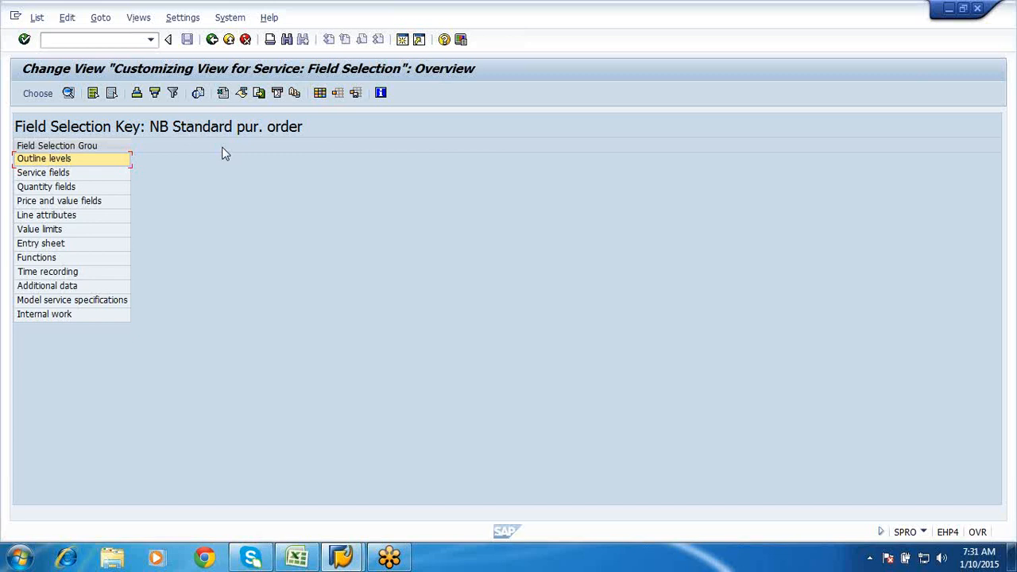
left_click(212, 40)
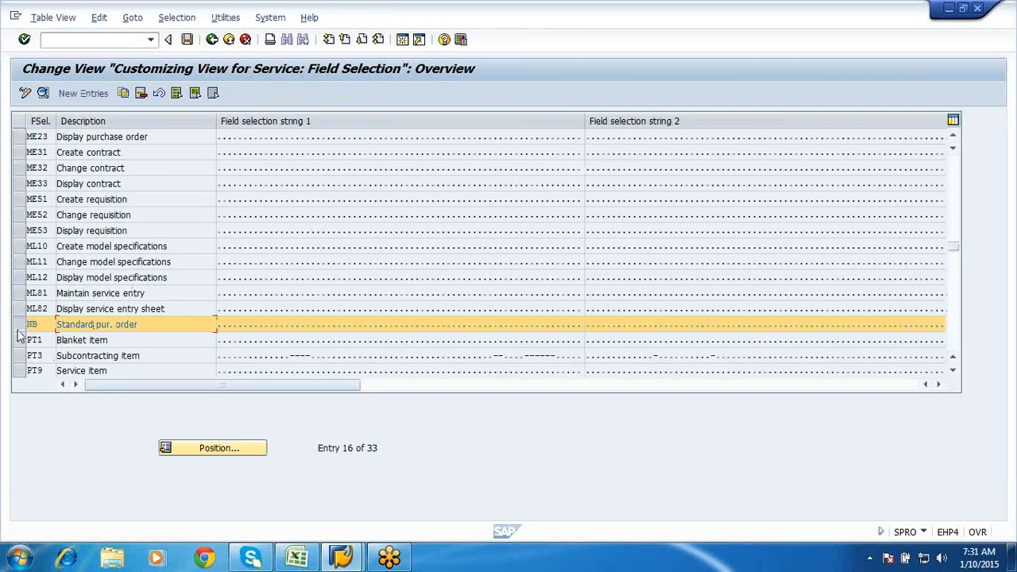
left_click(19, 324)
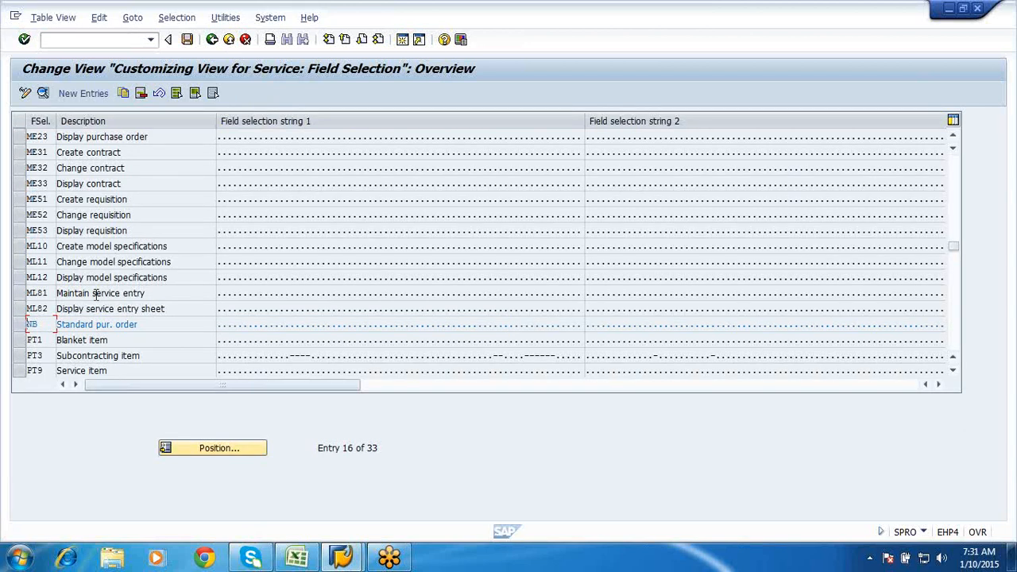
double_click(99, 294)
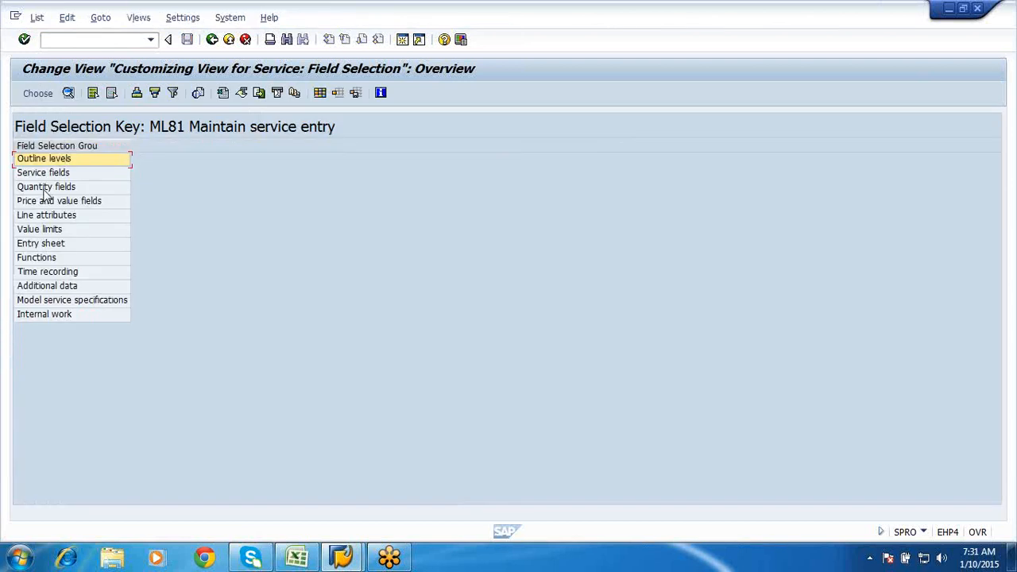
- Review the Service fields and Entry sheet groups, leaving Value of entry sheet set to Opt
double_click(43, 172)
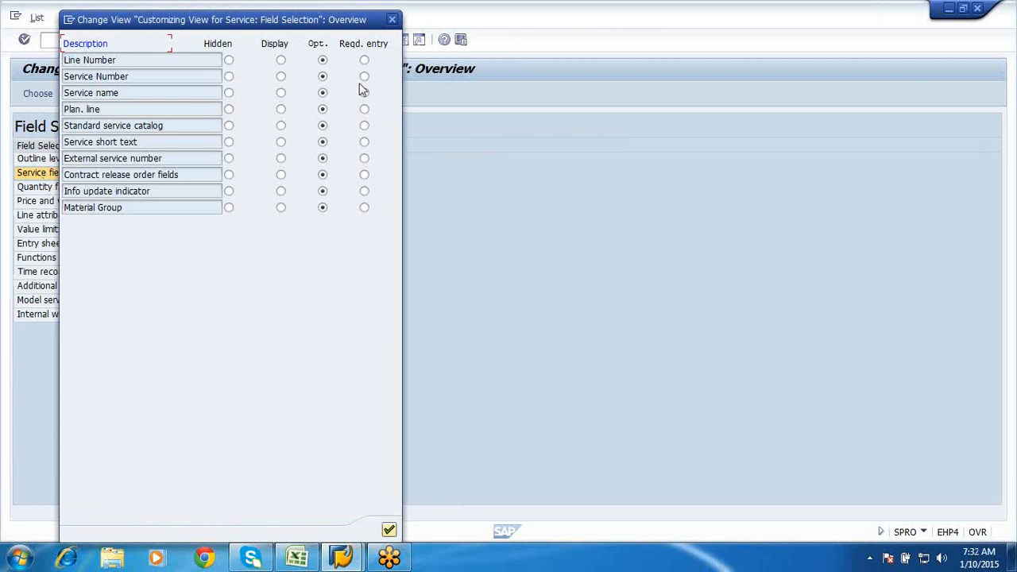
left_click(392, 19)
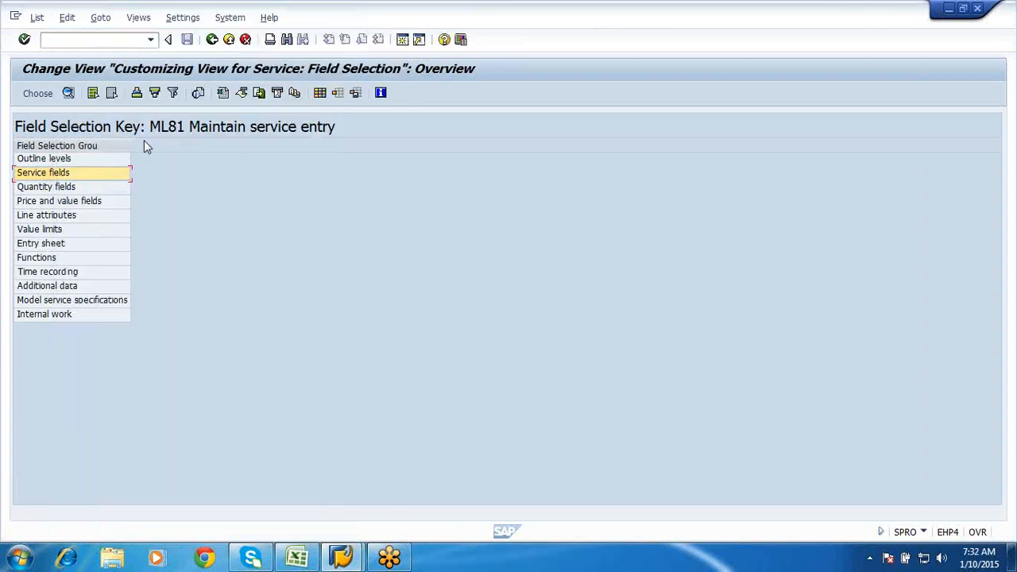
double_click(54, 247)
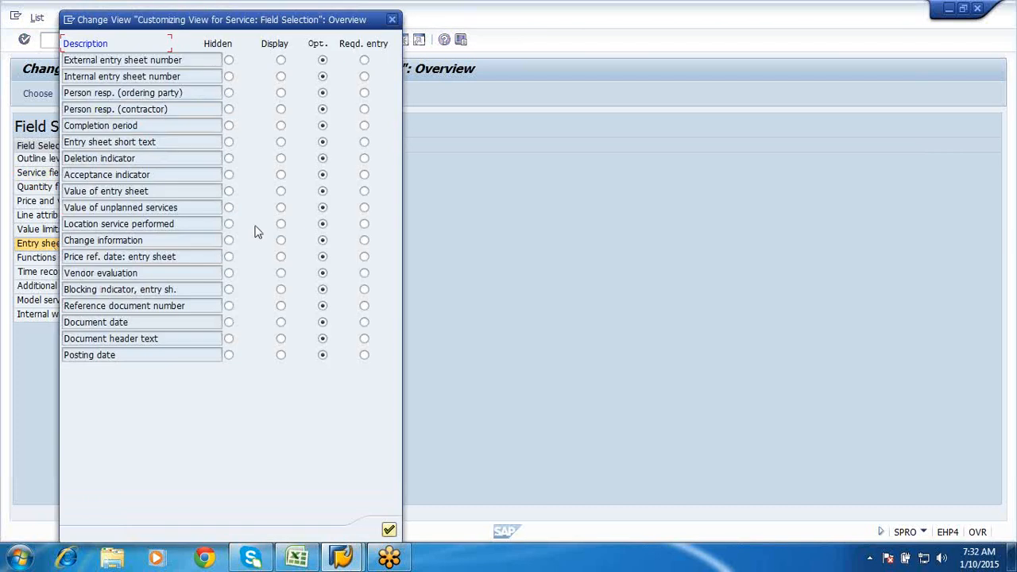
left_click(229, 192)
left_click(322, 190)
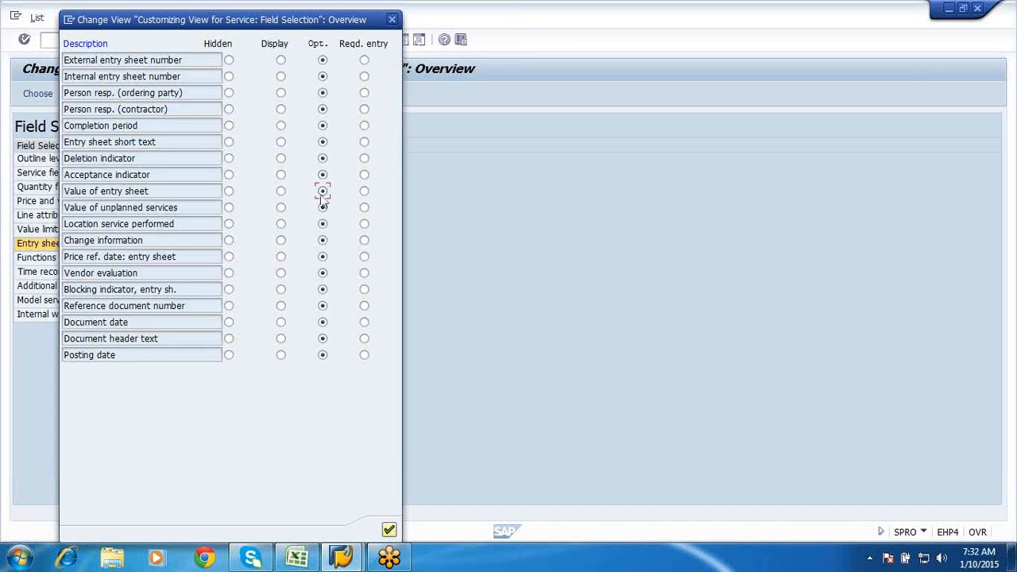
left_click(366, 194)
left_click(322, 192)
- Close the entry sheet settings and return to the IMG structure tree
left_click(393, 20)
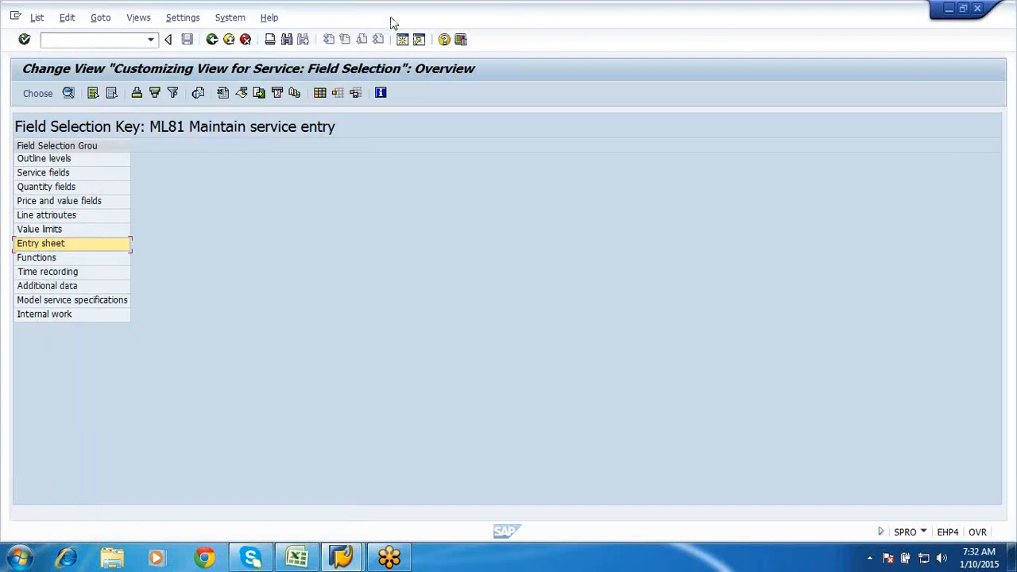
left_click(211, 41)
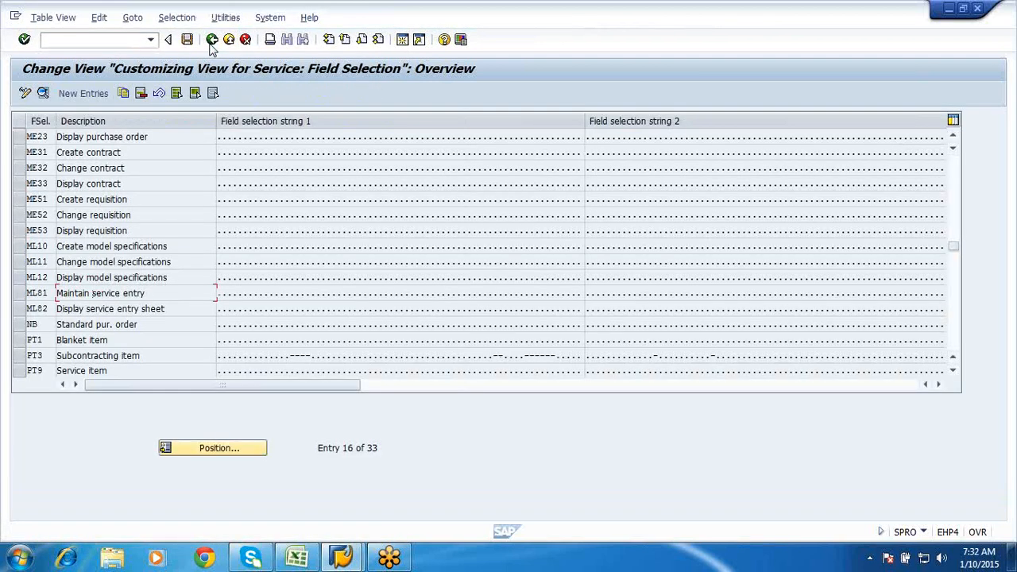
left_click(211, 41)
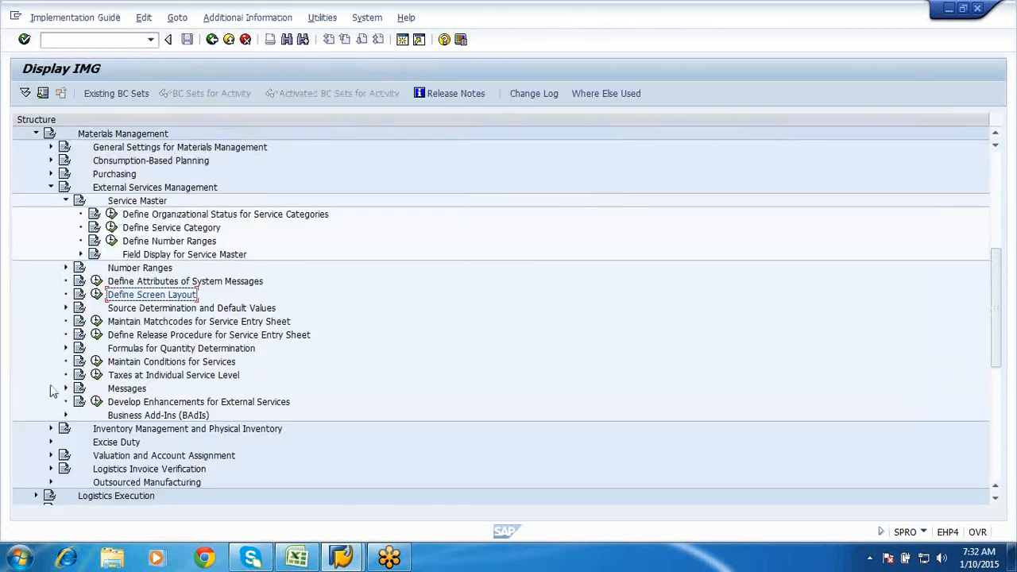
left_click(67, 308)
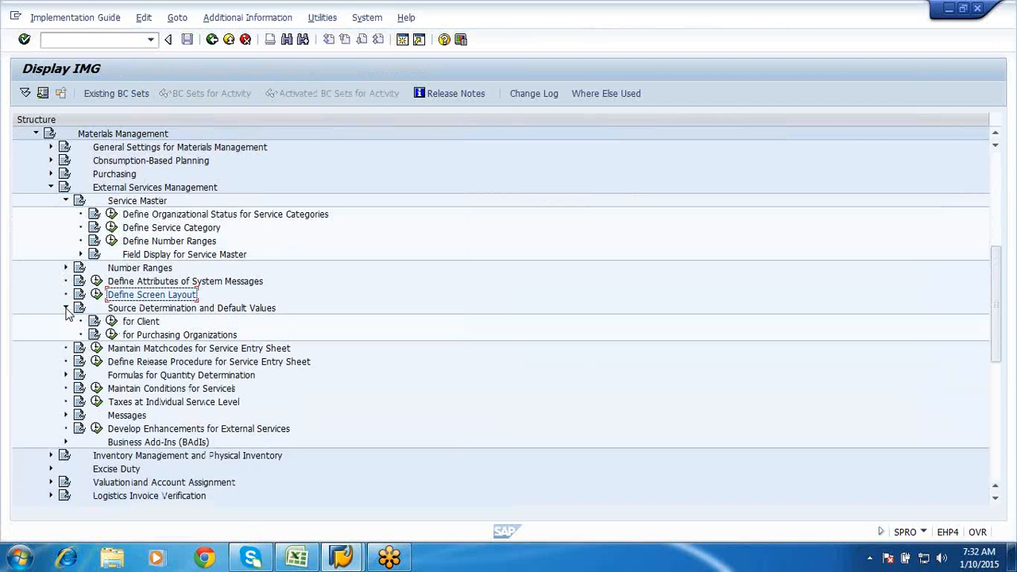
left_click(111, 335)
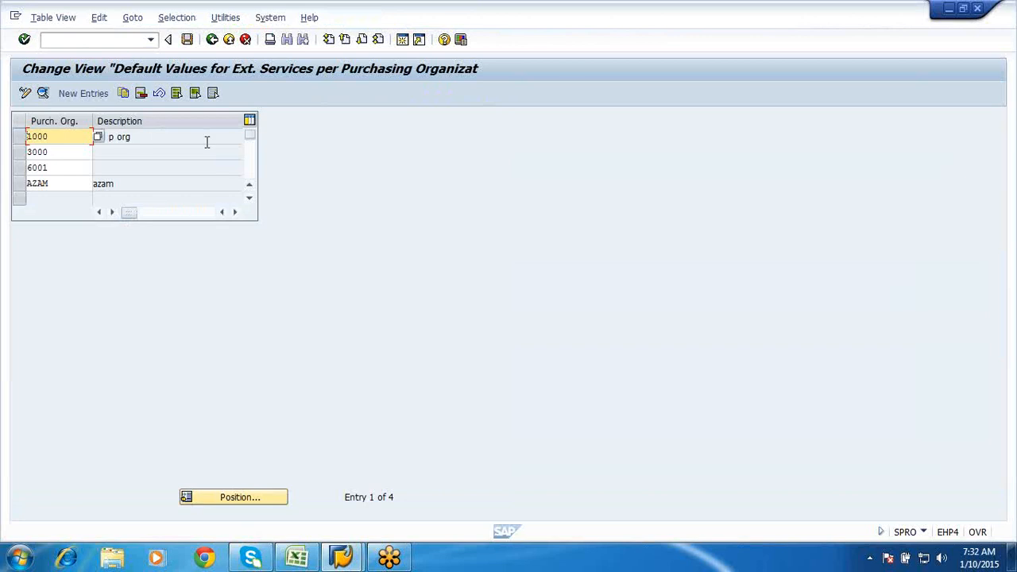
left_click(207, 141)
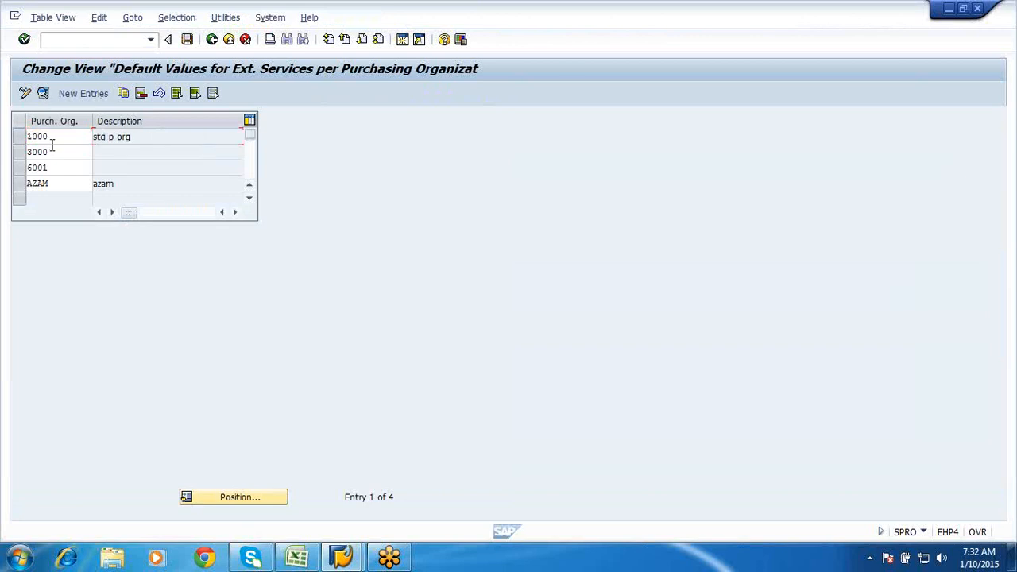
left_click(17, 139)
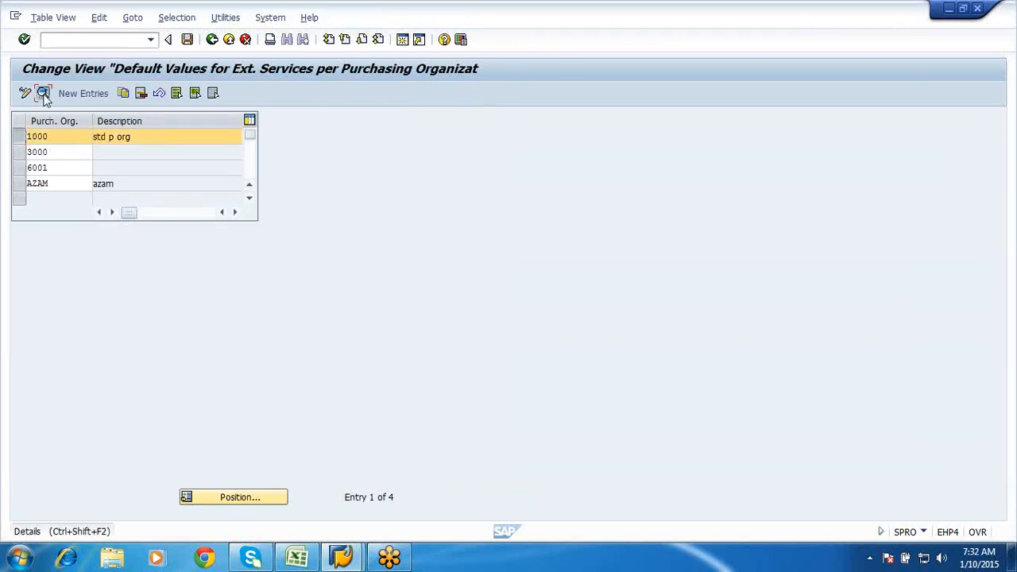
left_click(43, 93)
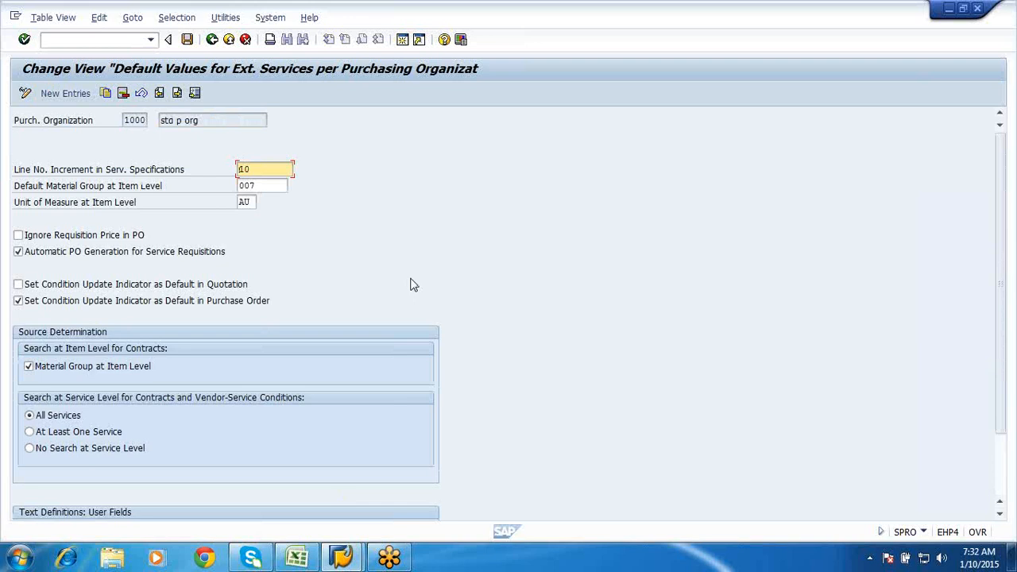
scroll(412, 284, "down", 3)
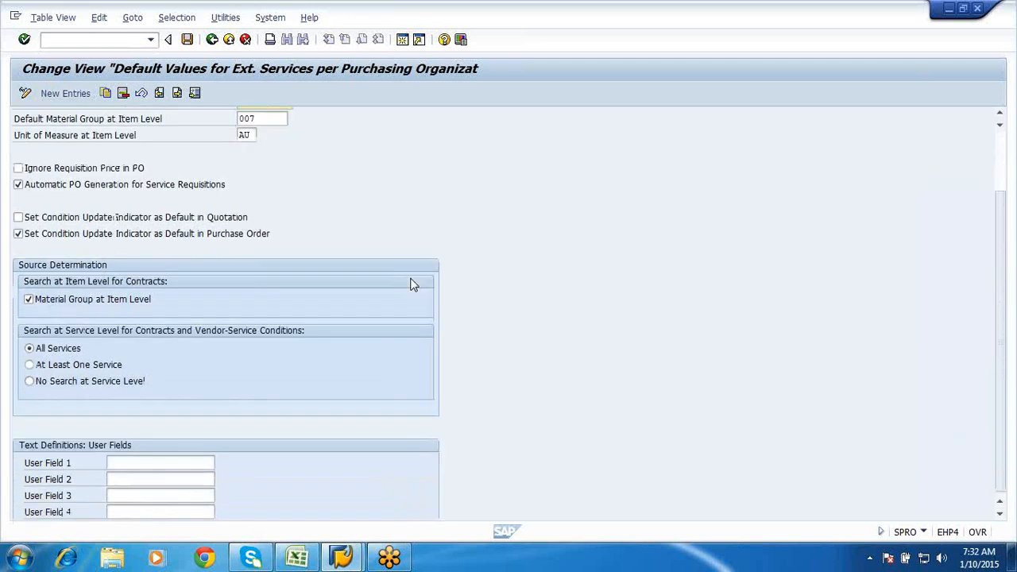
left_click(212, 40)
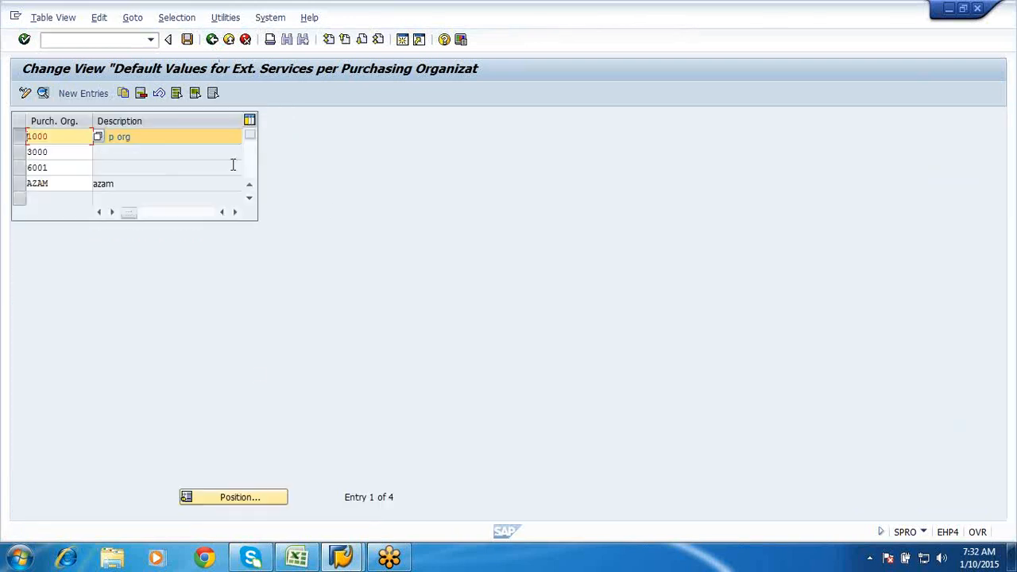
left_click(212, 40)
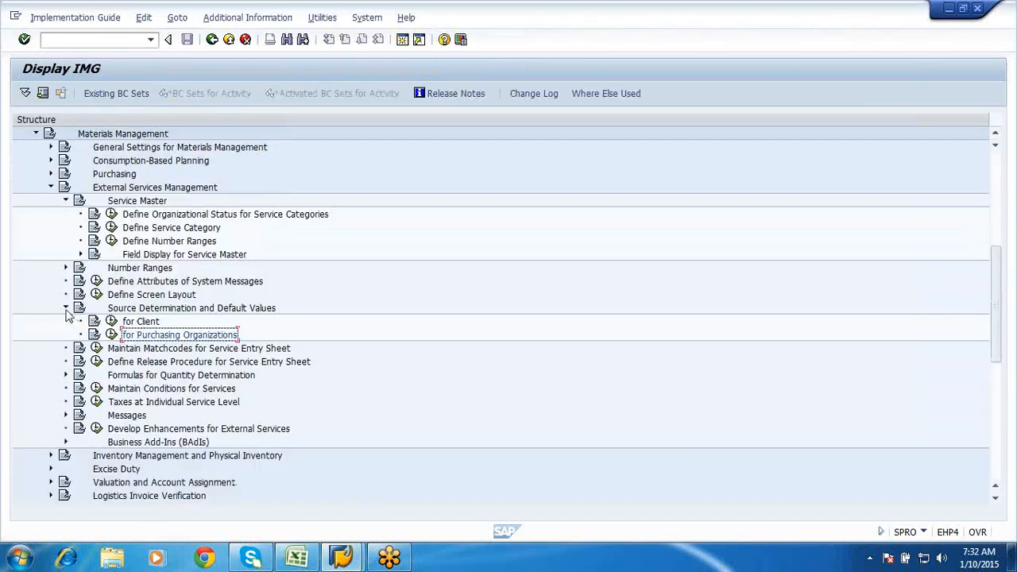
left_click(66, 309)
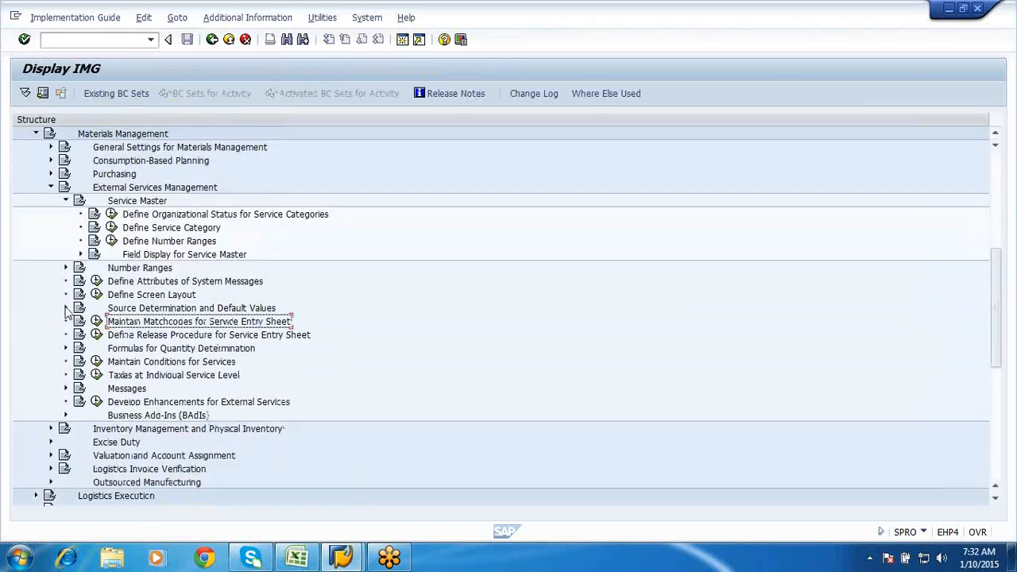
- Check the service entry sheet release groups (group SE, class ZSERVICES10), then return to the Excel notes
left_click(97, 335)
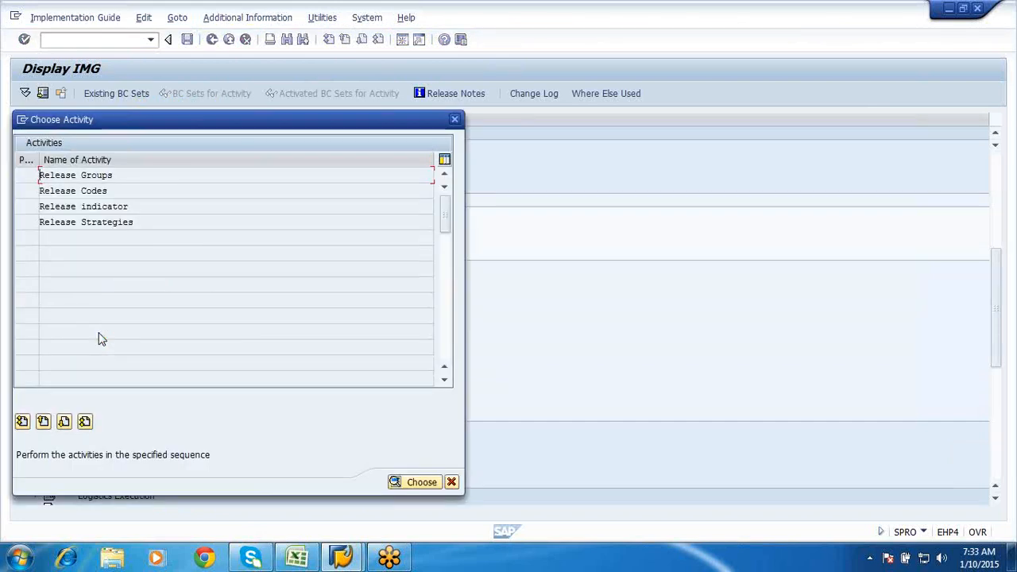
double_click(70, 175)
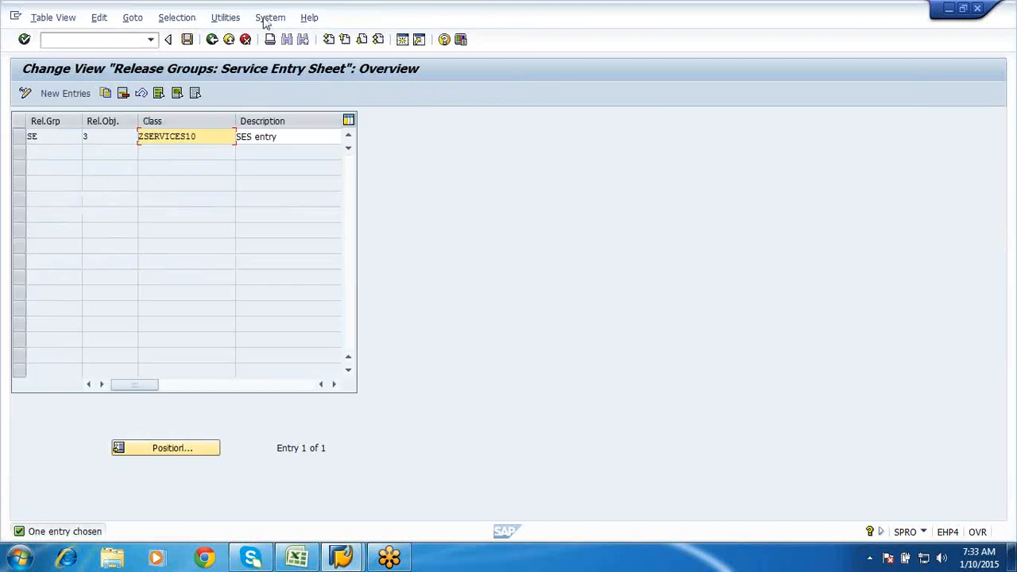
left_click(213, 41)
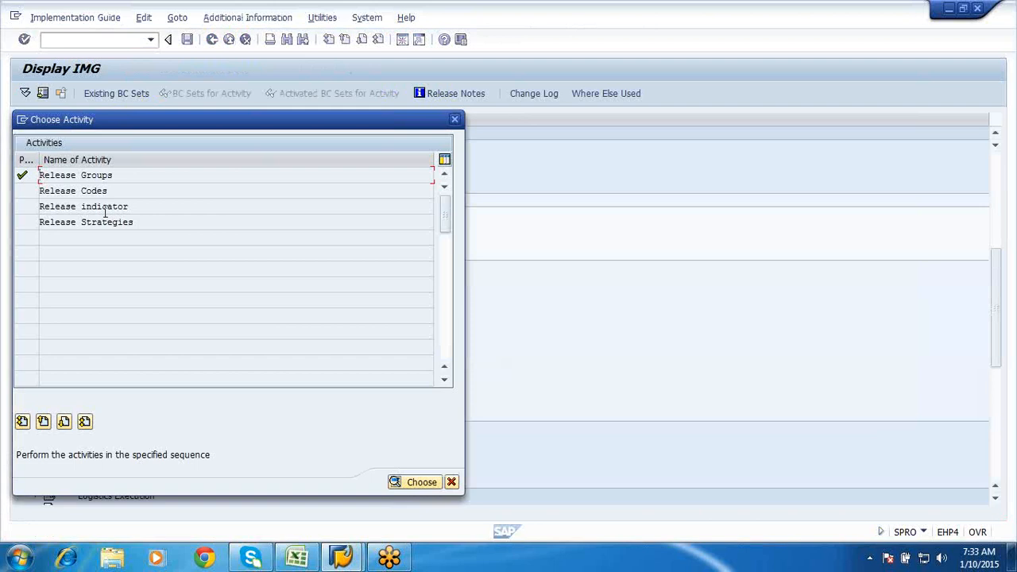
left_click(451, 483)
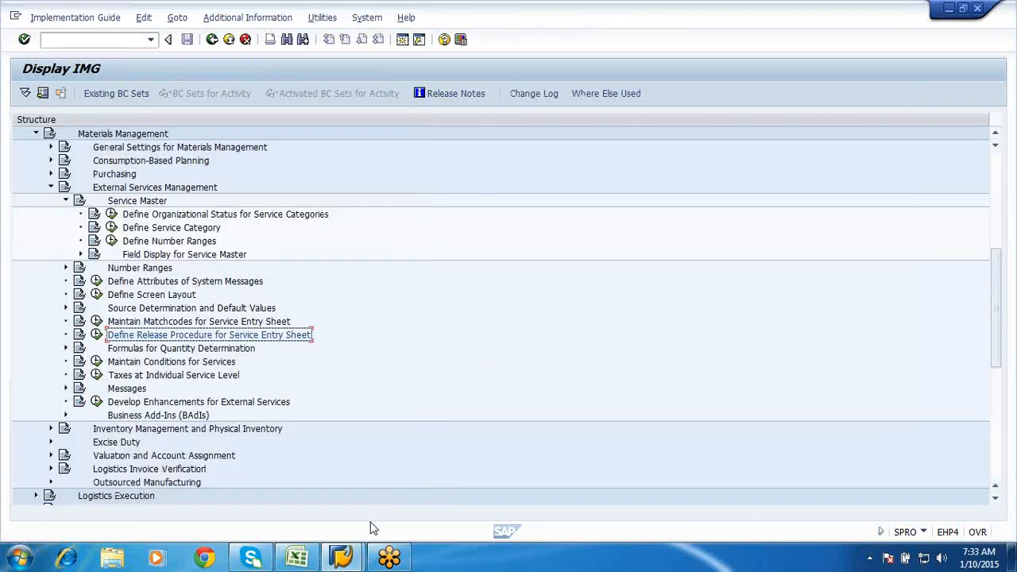
left_click(301, 559)
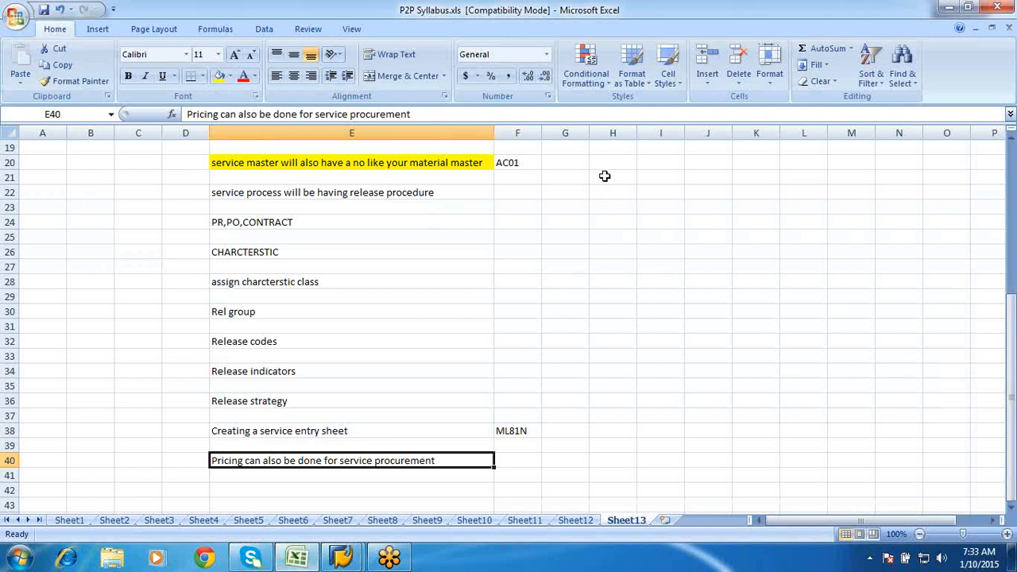
- Widen column G and note CEBAN – PR in G27:H27 and CEKKO – PO in G30:H30
left_click_drag(587, 135, 784, 163)
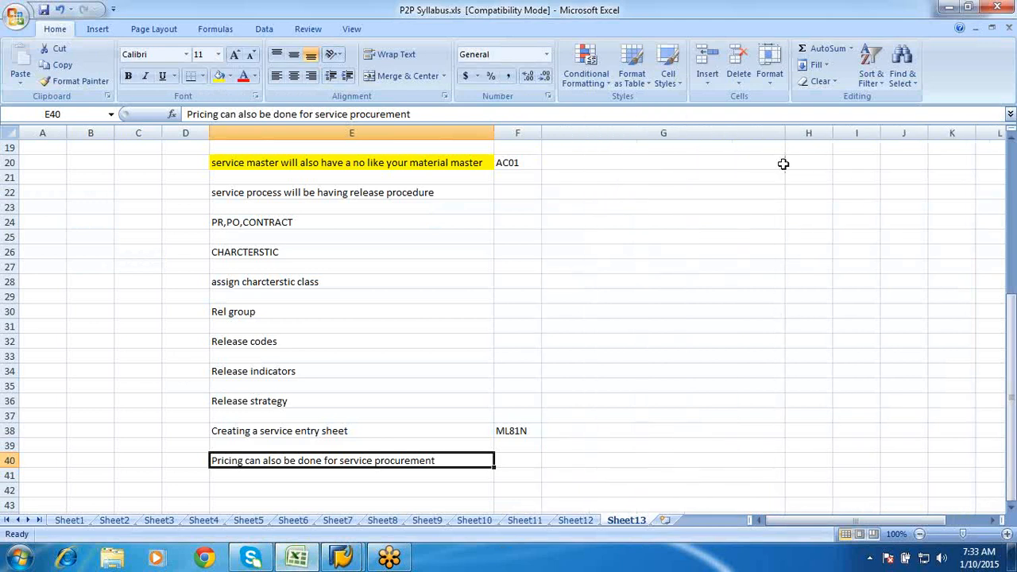
left_click(589, 262)
type("CEBAN")
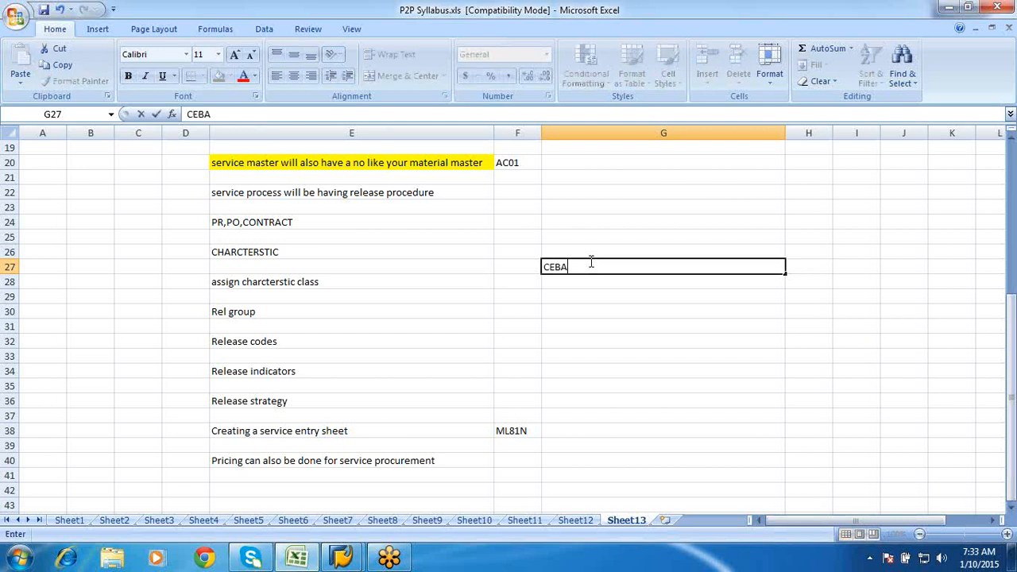
left_click(801, 265)
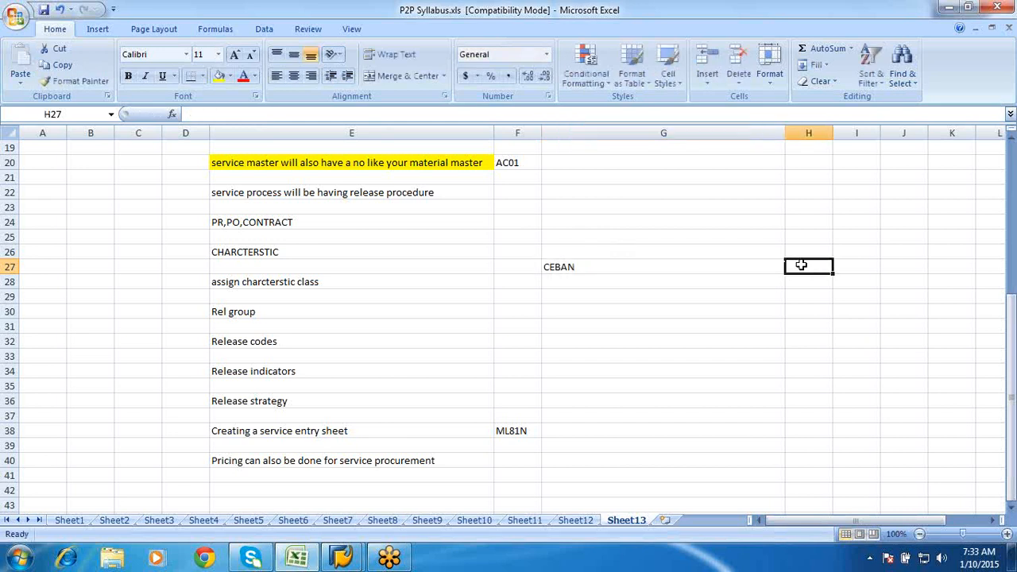
type("PR")
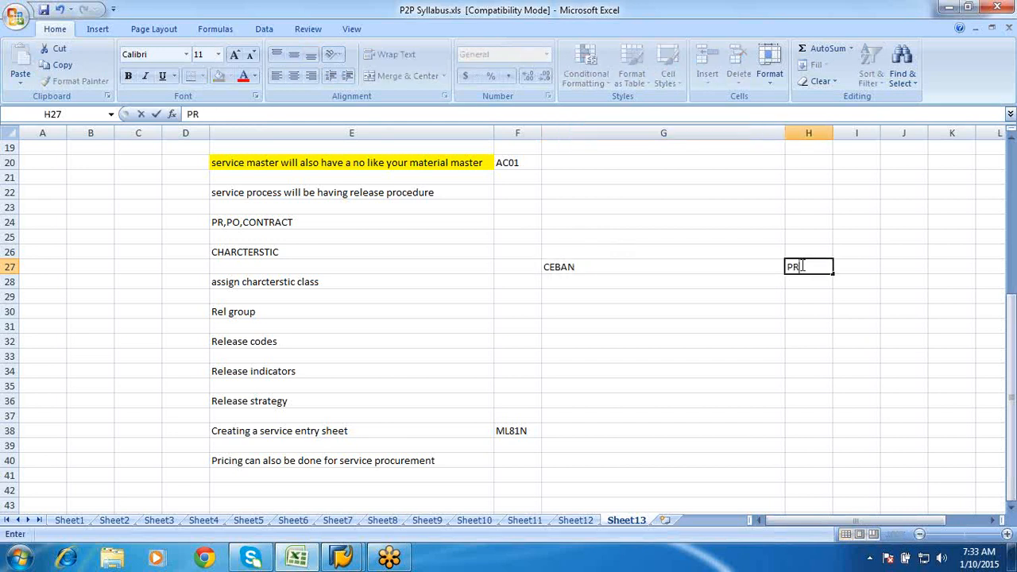
left_click(598, 312)
type("C")
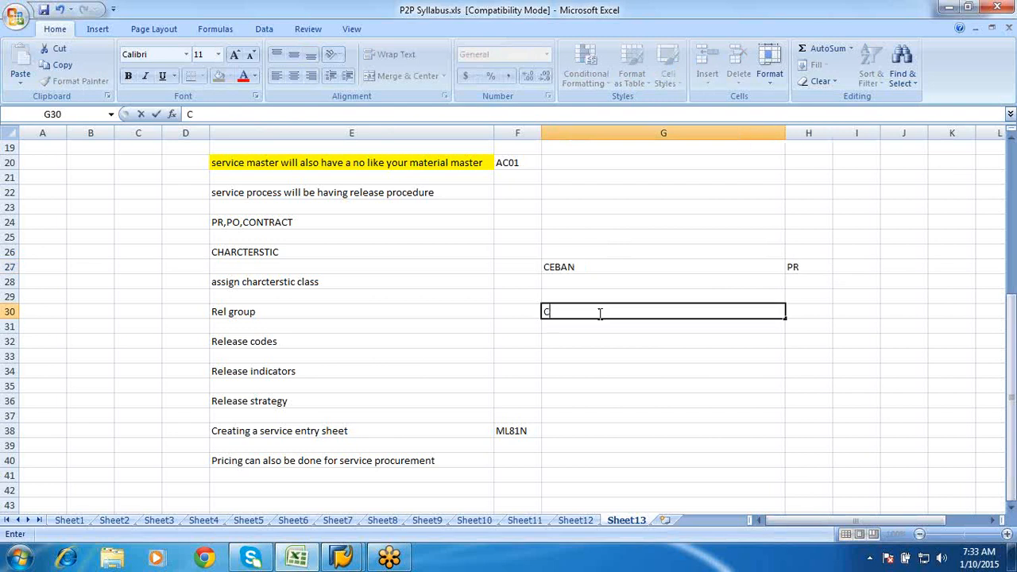
type("EKKO")
left_click(803, 312)
type("PO")
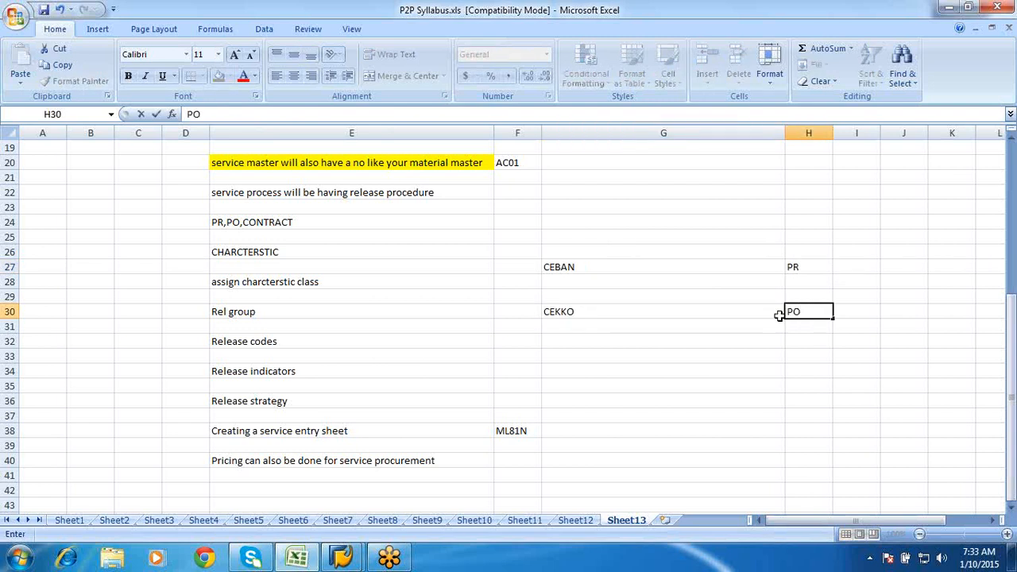
left_click(626, 359)
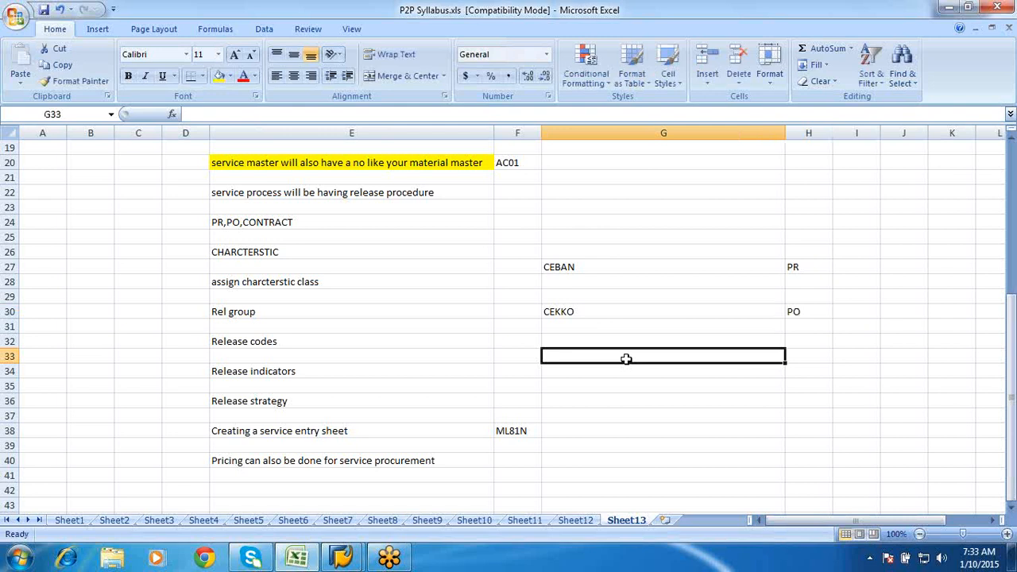
- Note CESSR in G33 with 'Communication table' beside it in H33
type("CESSR")
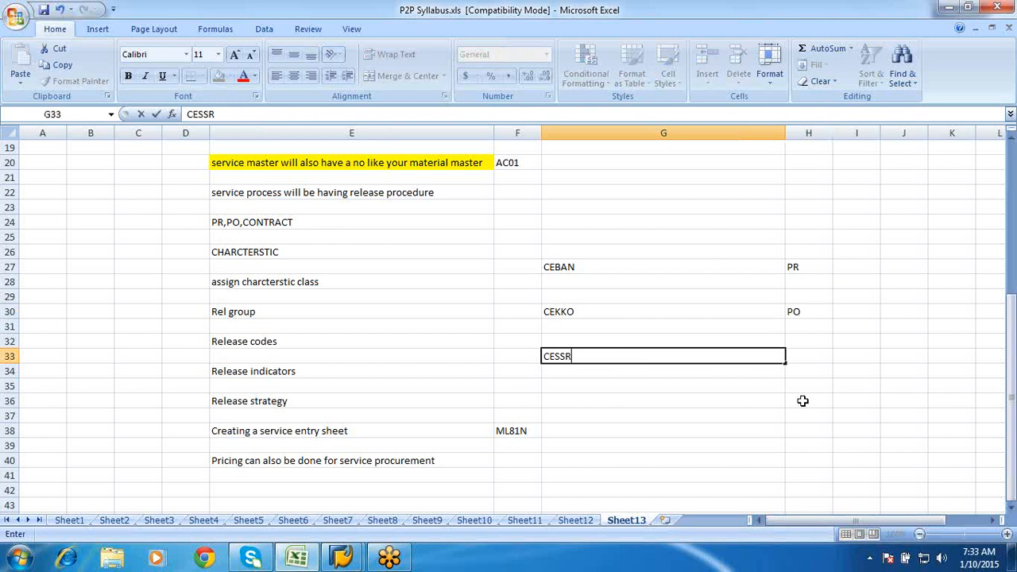
left_click(798, 356)
type("Communi")
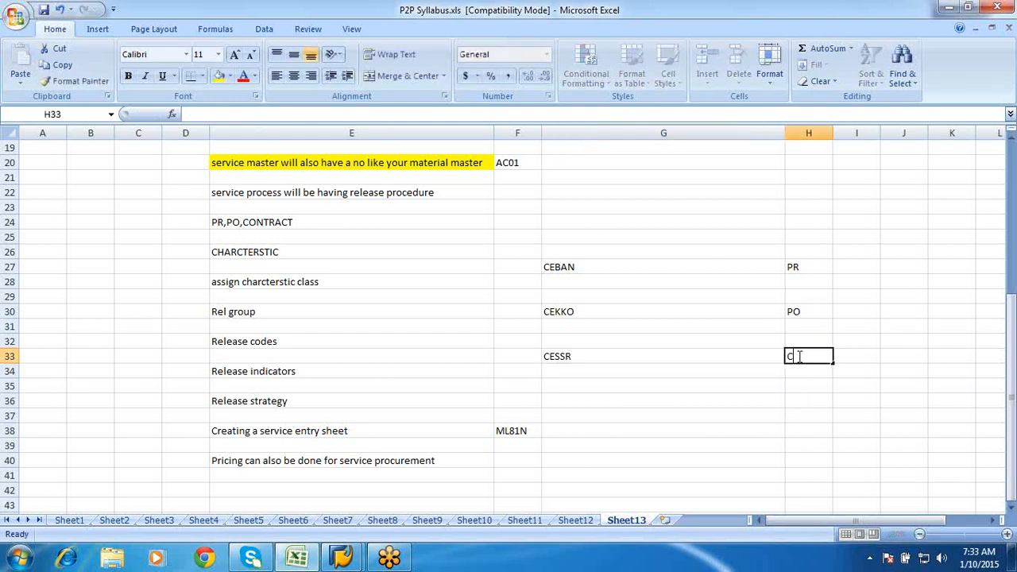
type("cat")
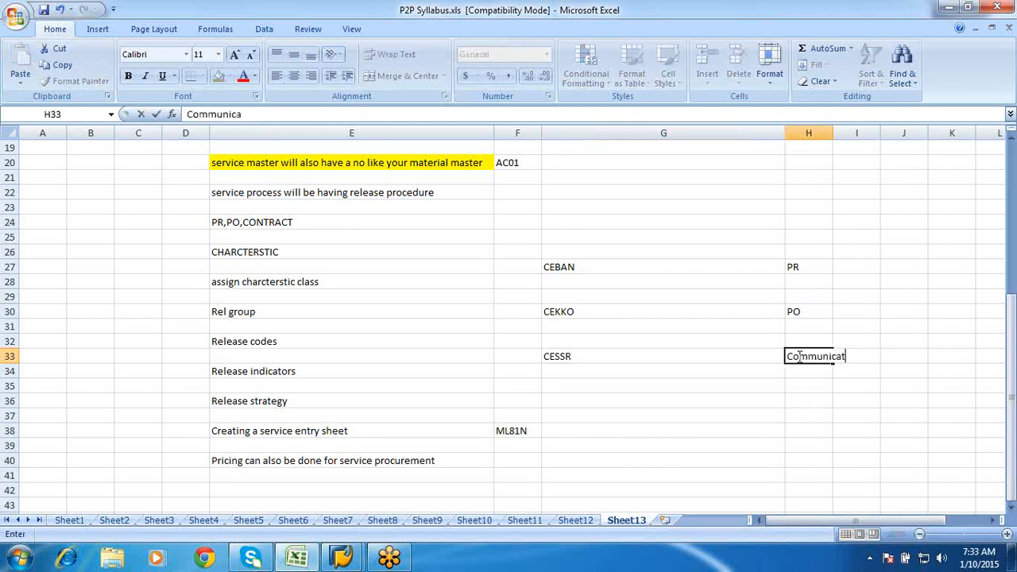
type("ion table")
left_click(701, 423)
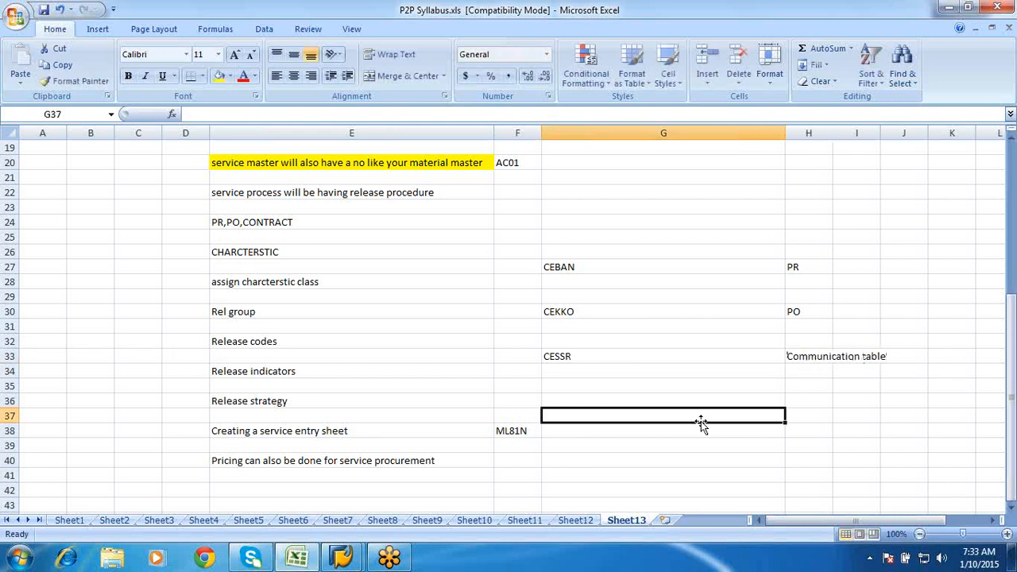
left_click(557, 358)
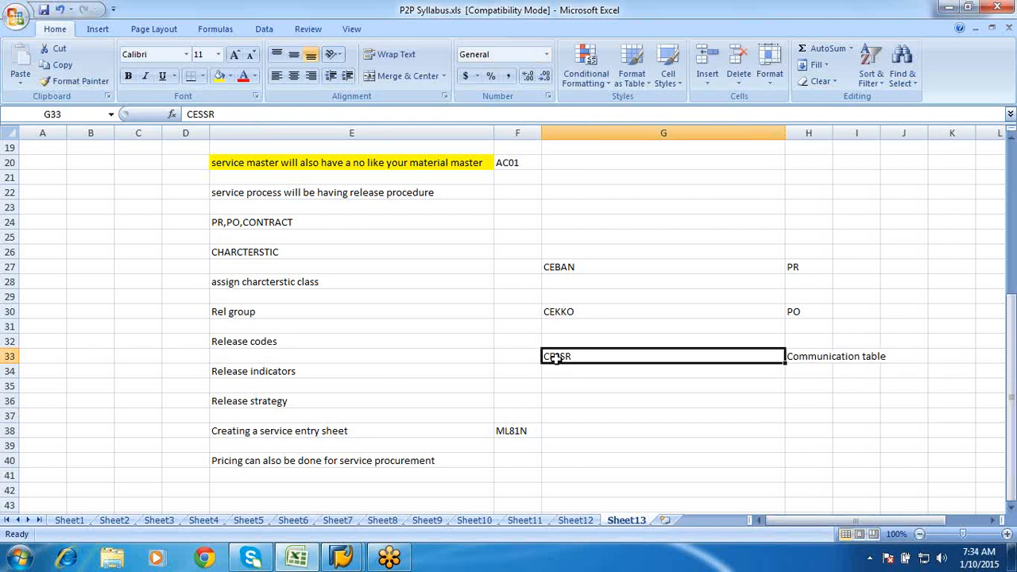
scroll(556, 358, "down", 2)
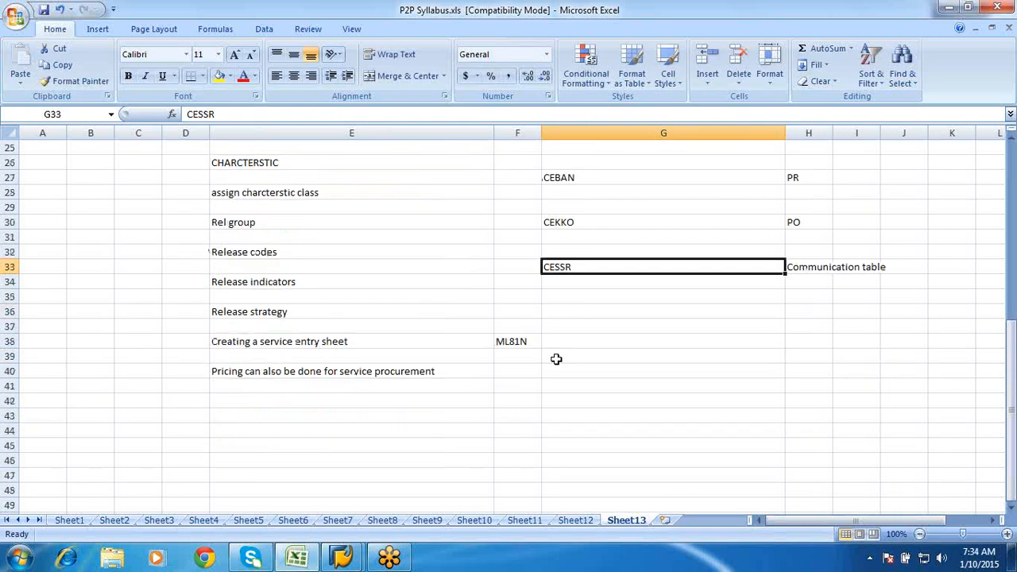
left_click(348, 195)
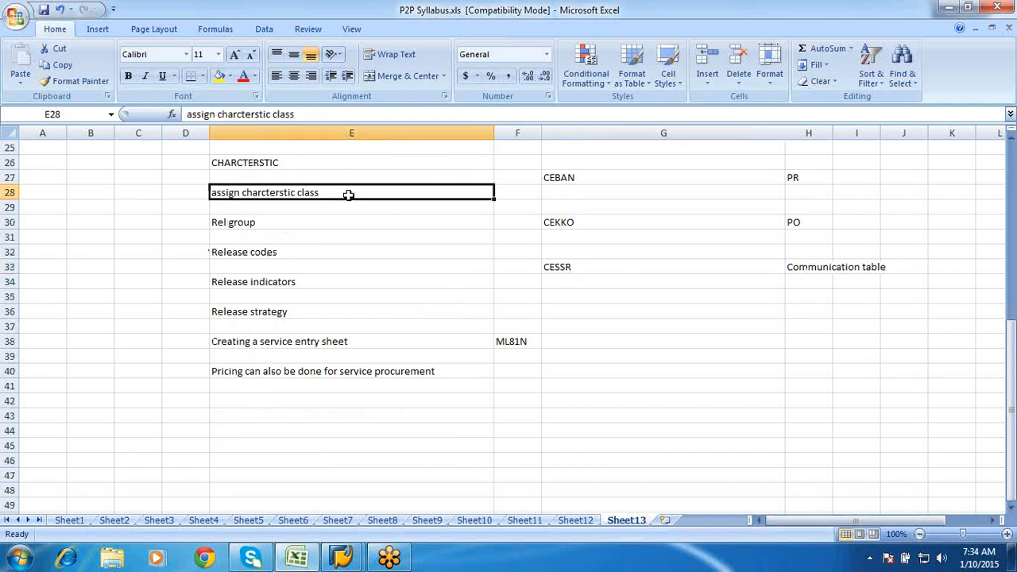
left_click(310, 232)
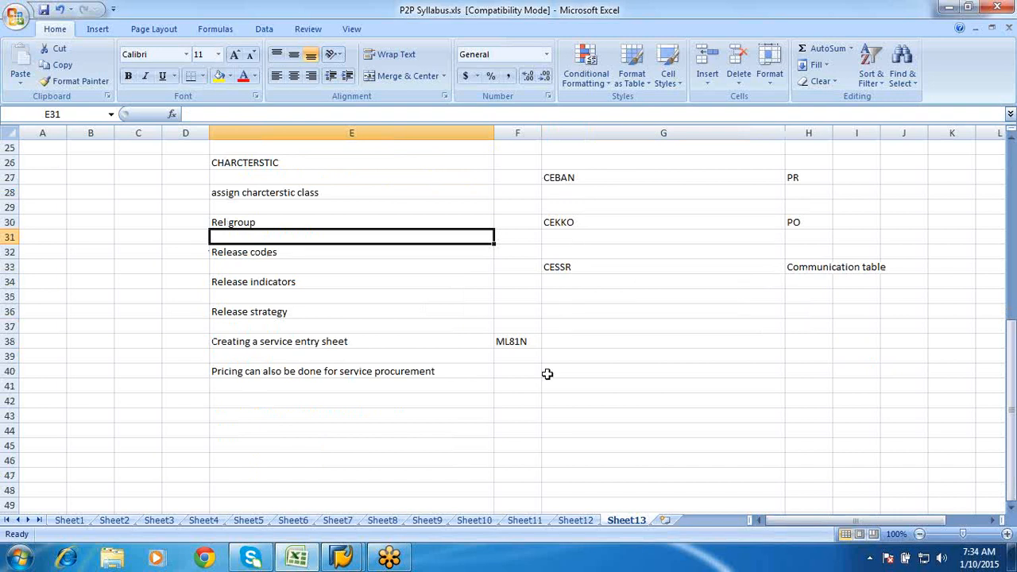
mouse_move(342, 556)
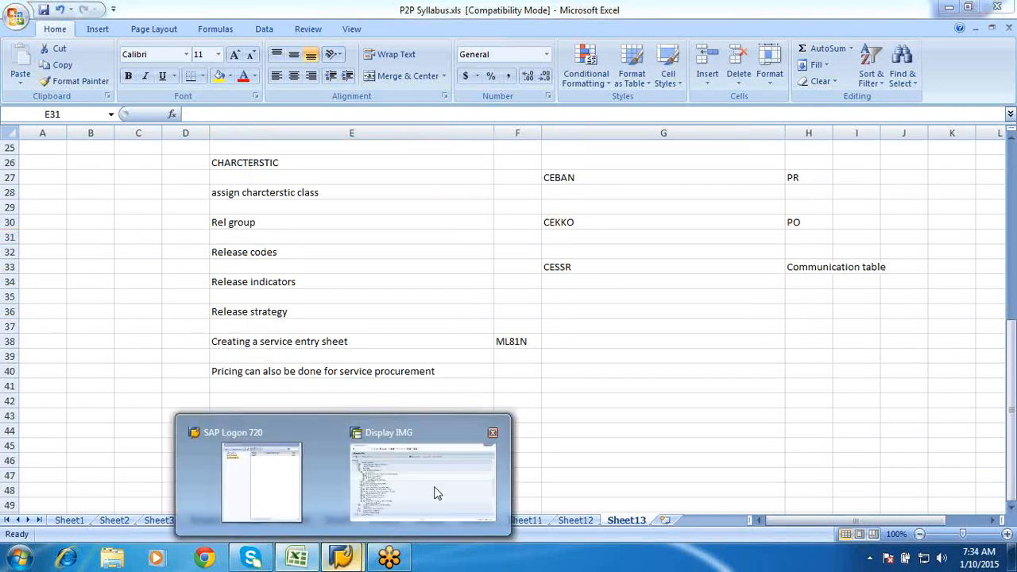
left_click(436, 493)
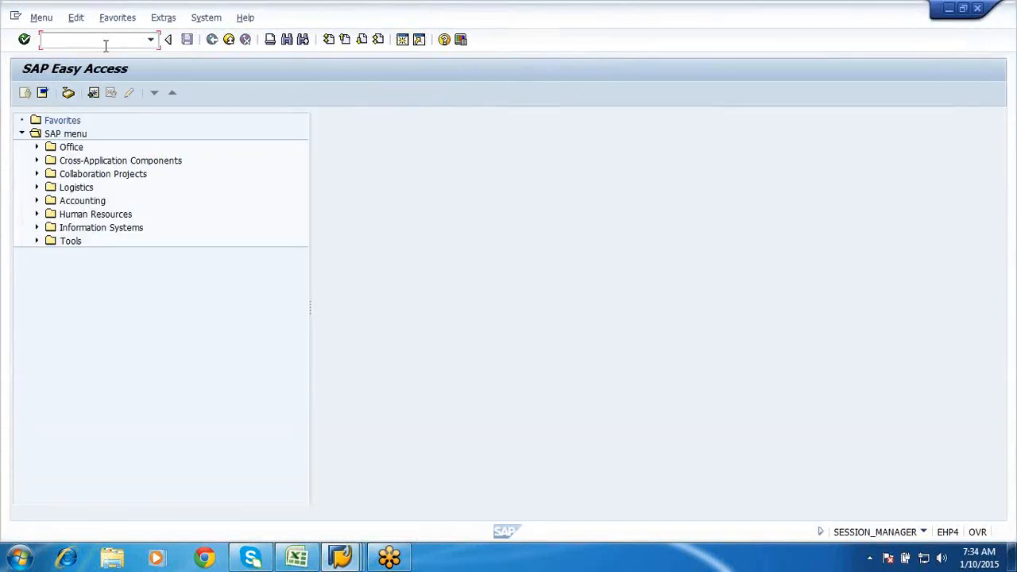
- Display structure CESSR in the ABAP Dictionary via SE11
type("se16")
key("BackSpace")
type("1")
key("Return")
type("c")
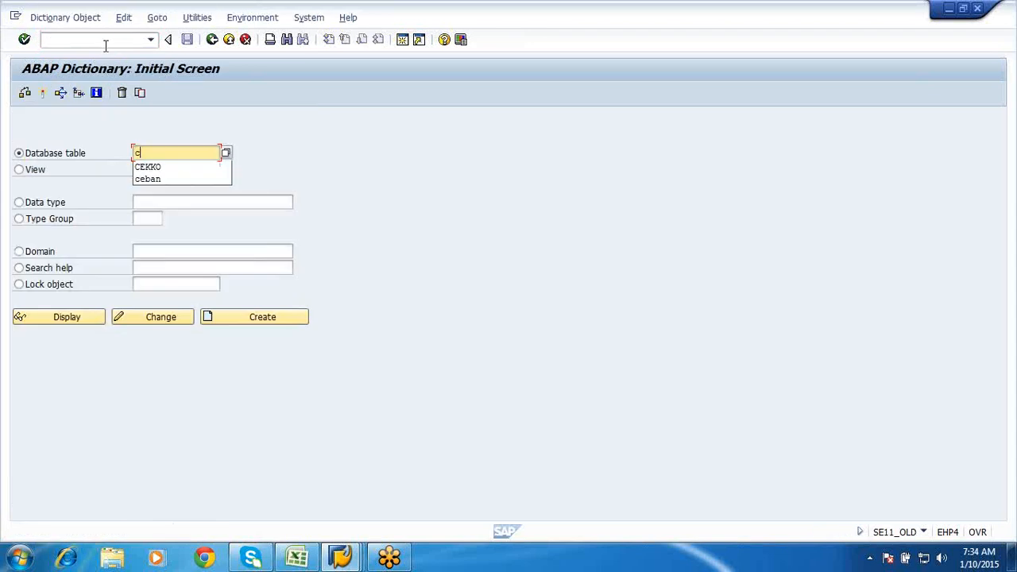
type("esar")
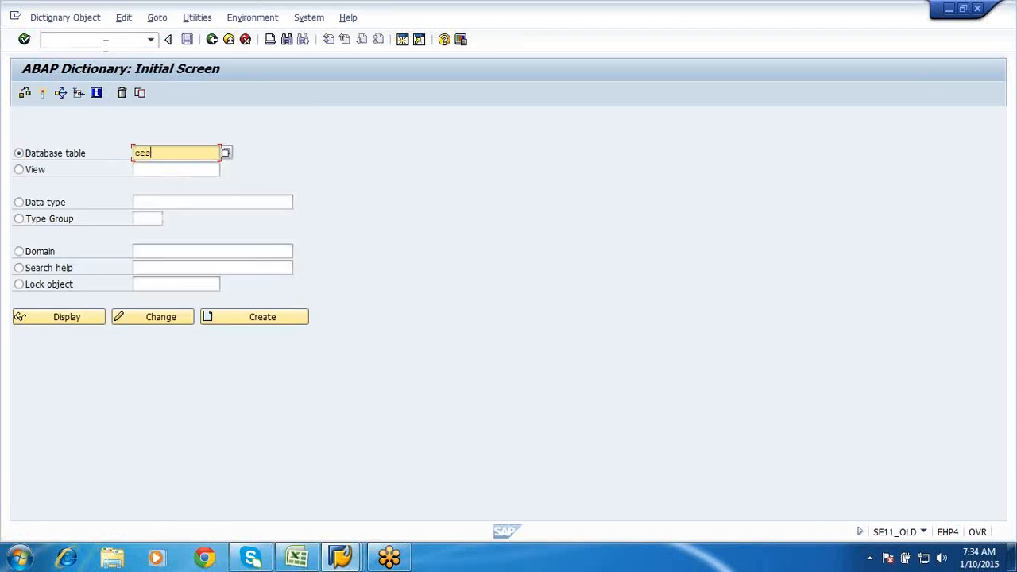
key("Return")
left_click(57, 321)
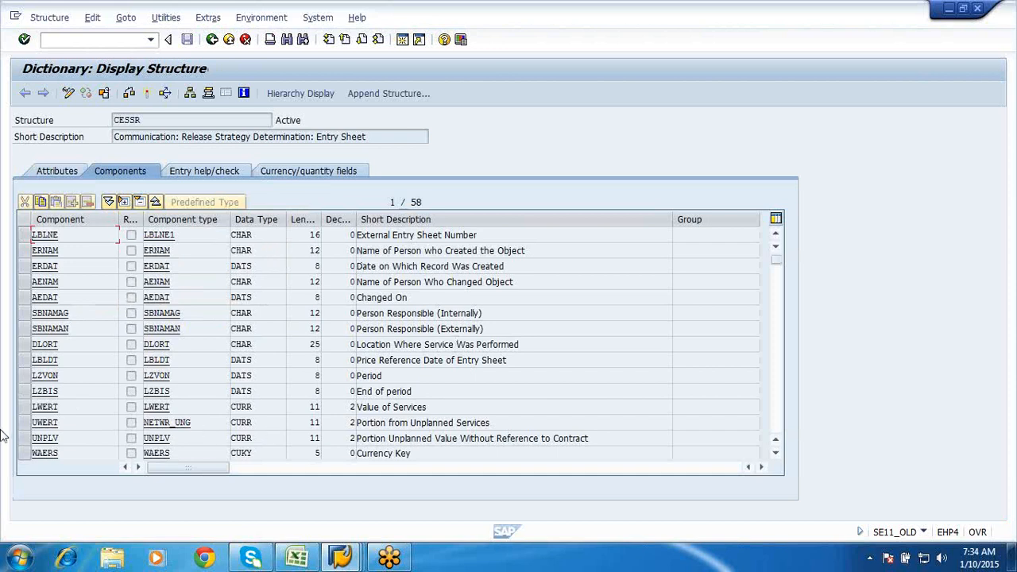
- Mark the LWERT, EKORG and MATKL components of CESSR, then return to Excel
left_click(23, 407)
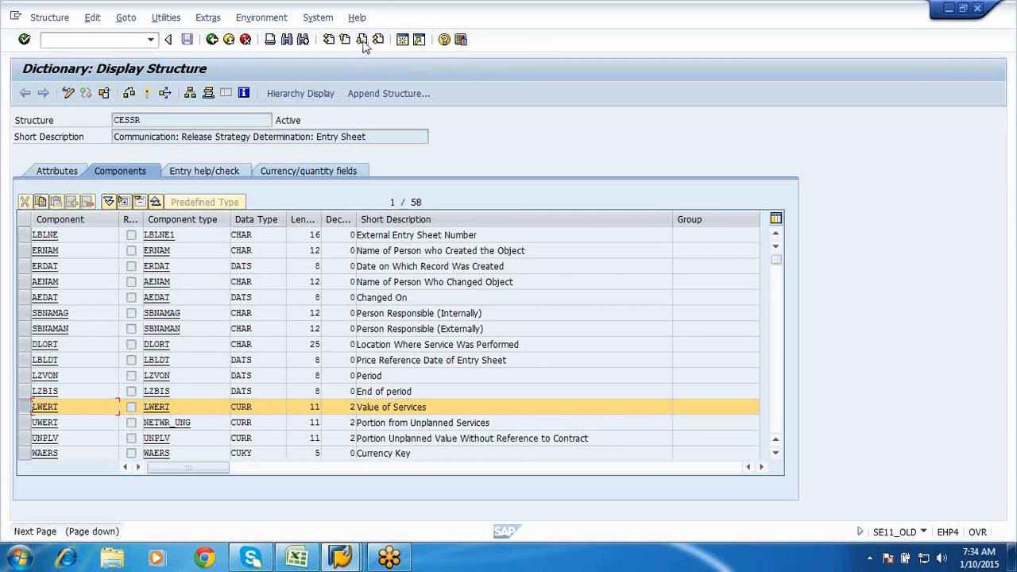
left_click(362, 39)
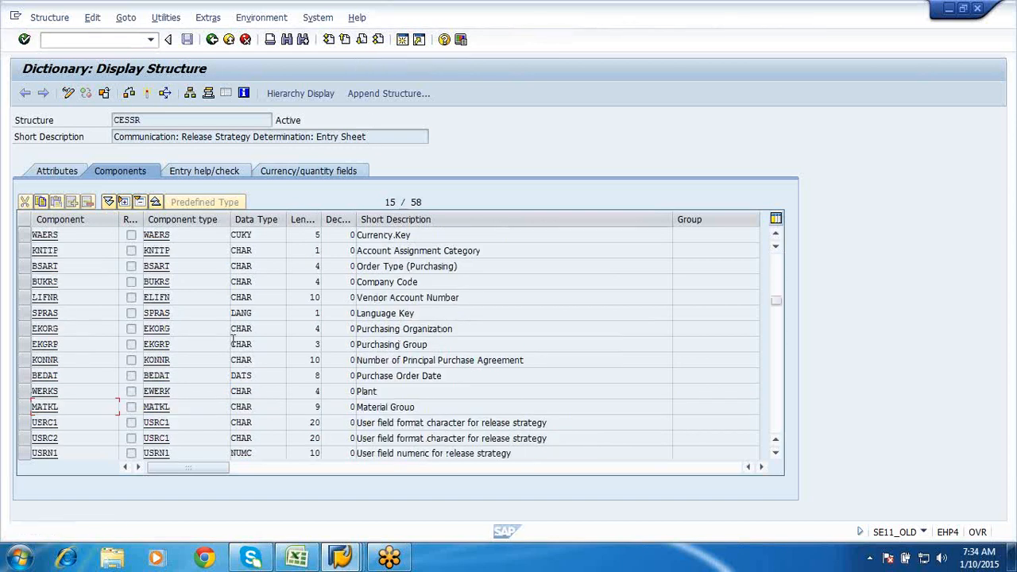
left_click(24, 328)
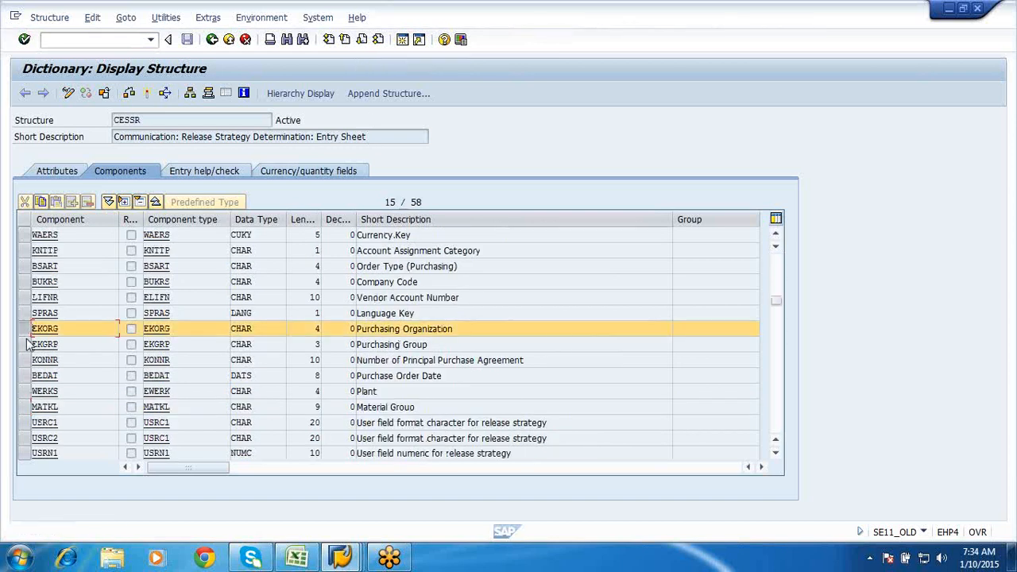
left_click(25, 345)
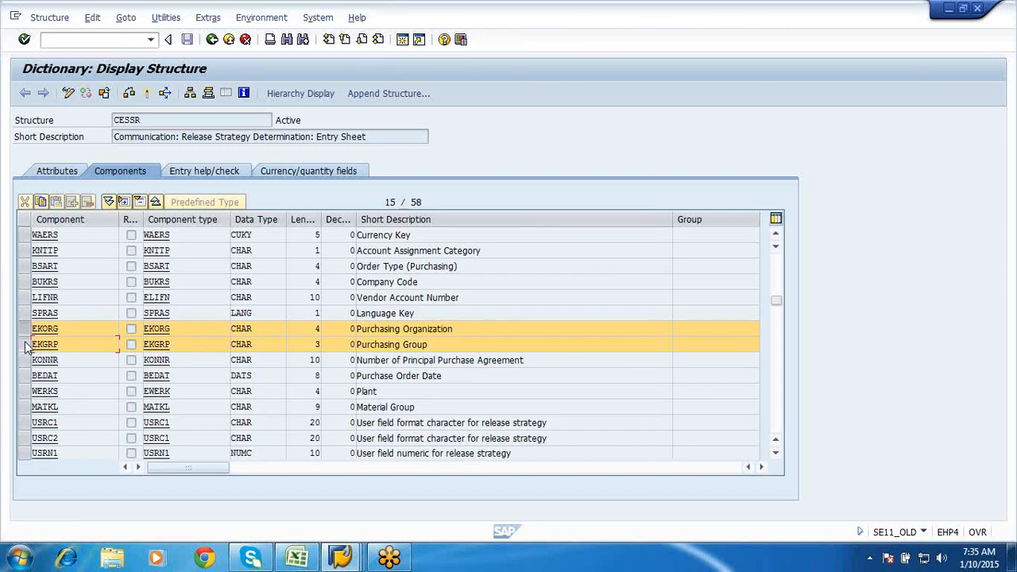
left_click(25, 345)
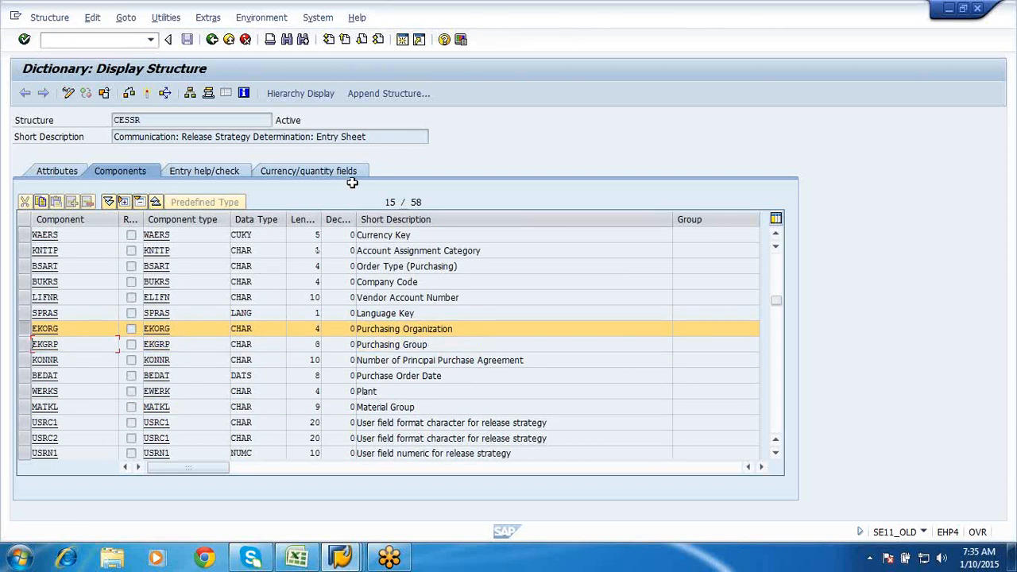
left_click(24, 408)
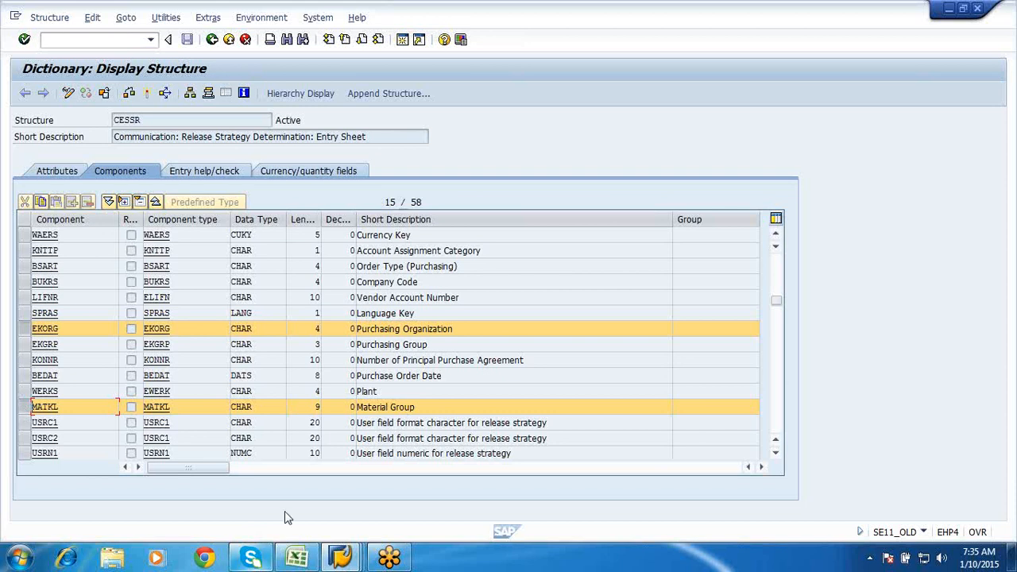
left_click(296, 559)
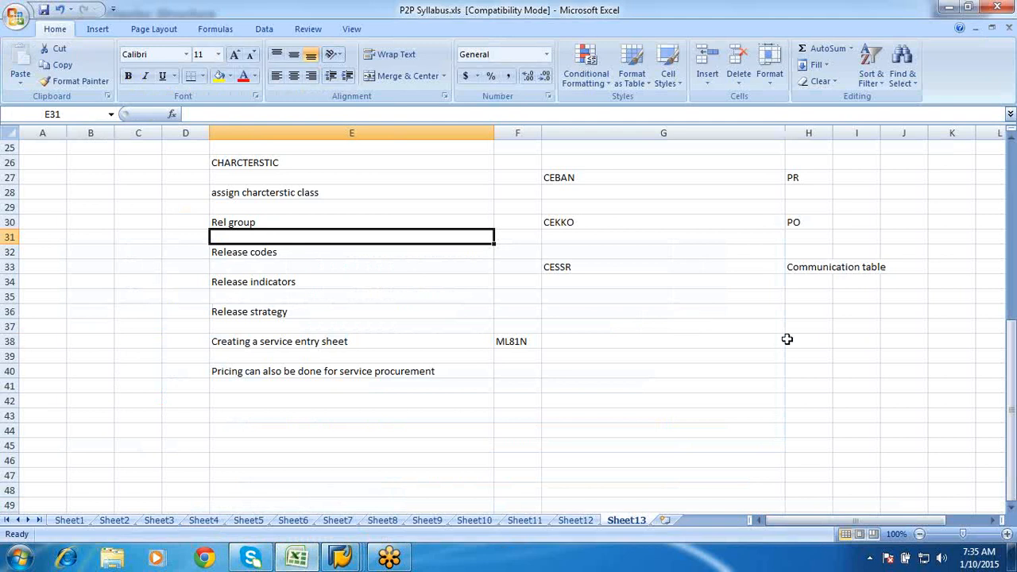
- List Value of services, Porg and Matrl group in G34–G36 under CESSR
left_click(633, 282)
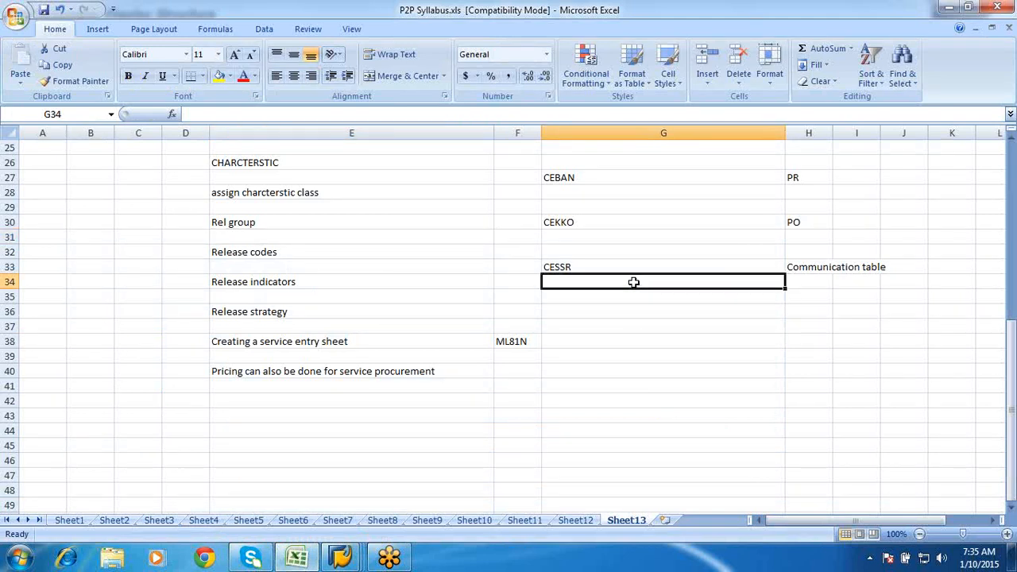
type("Vcalue of")
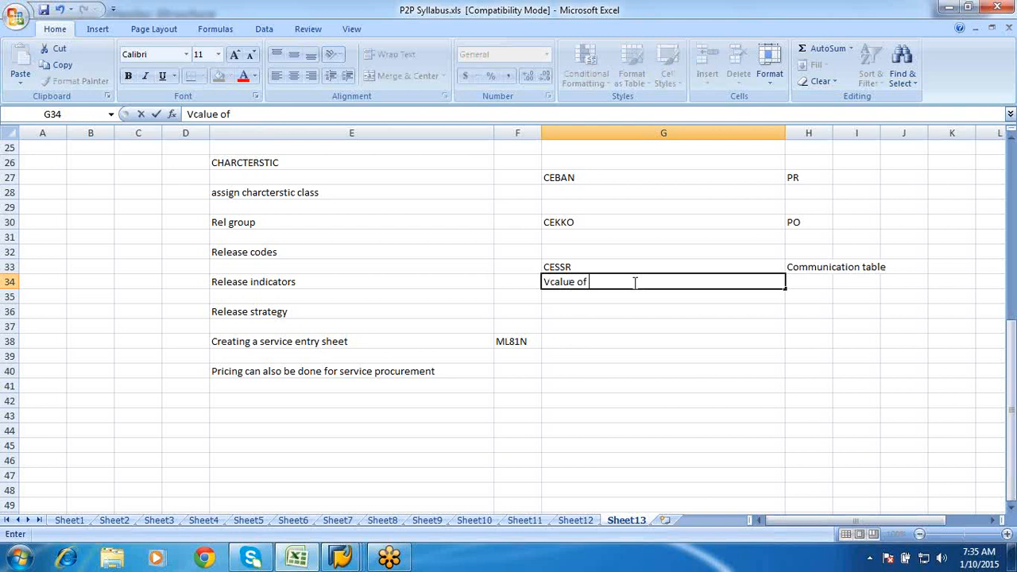
type(" e")
key("BackSpace")
key("BackSpace")
key("BackSpace")
key("BackSpace")
key("BackSpace")
key("BackSpace")
key("BackSpace")
key("BackSpace")
key("BackSpace")
key("BackSpace")
type("alue of ser")
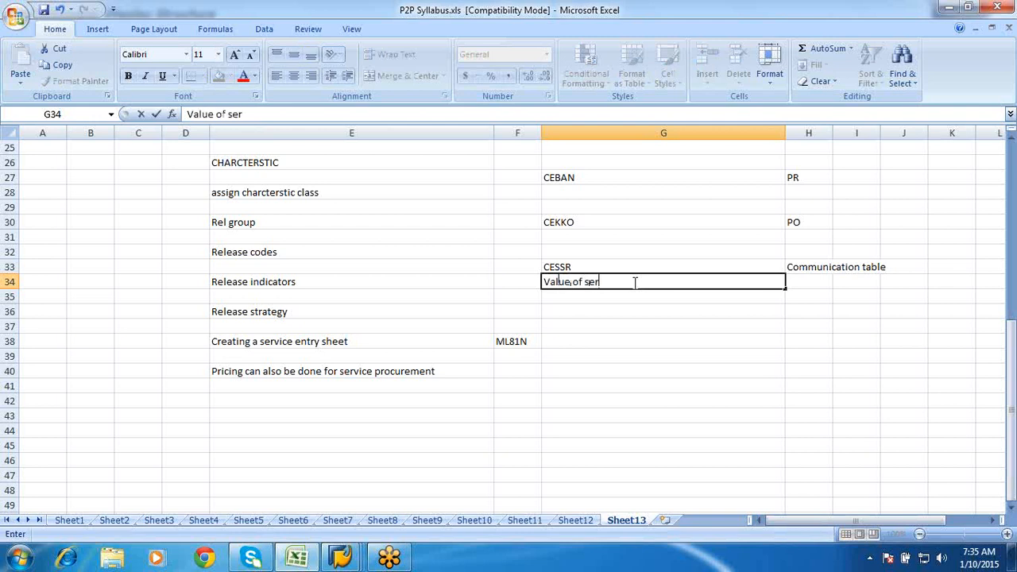
type("vices")
left_click(579, 297)
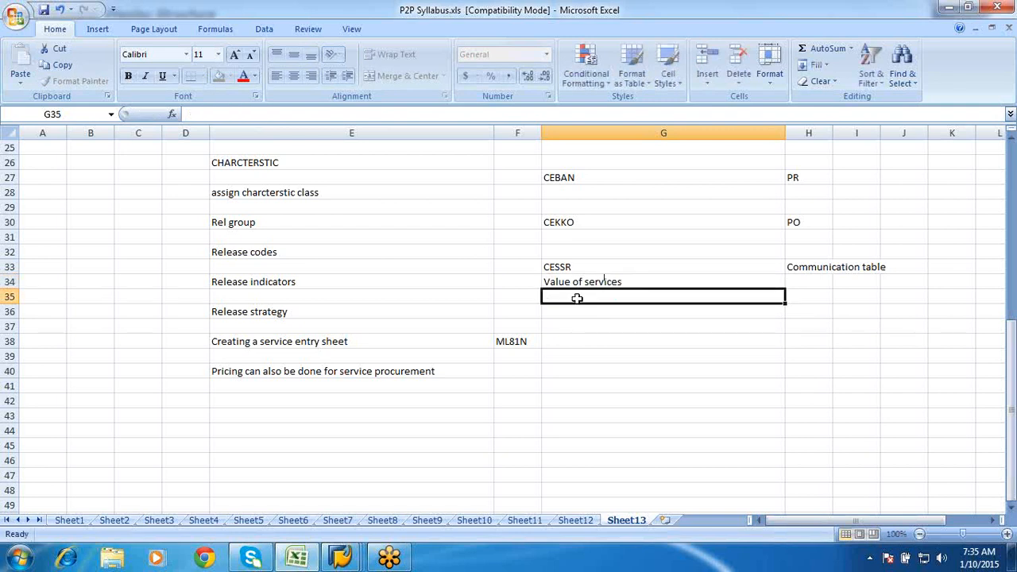
type("Porg")
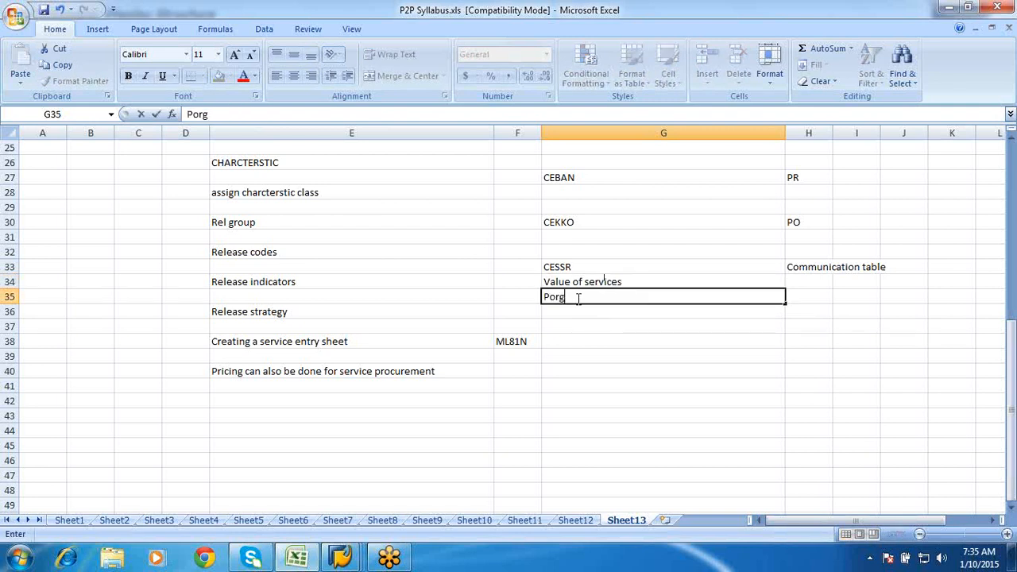
left_click(574, 307)
type("Ma")
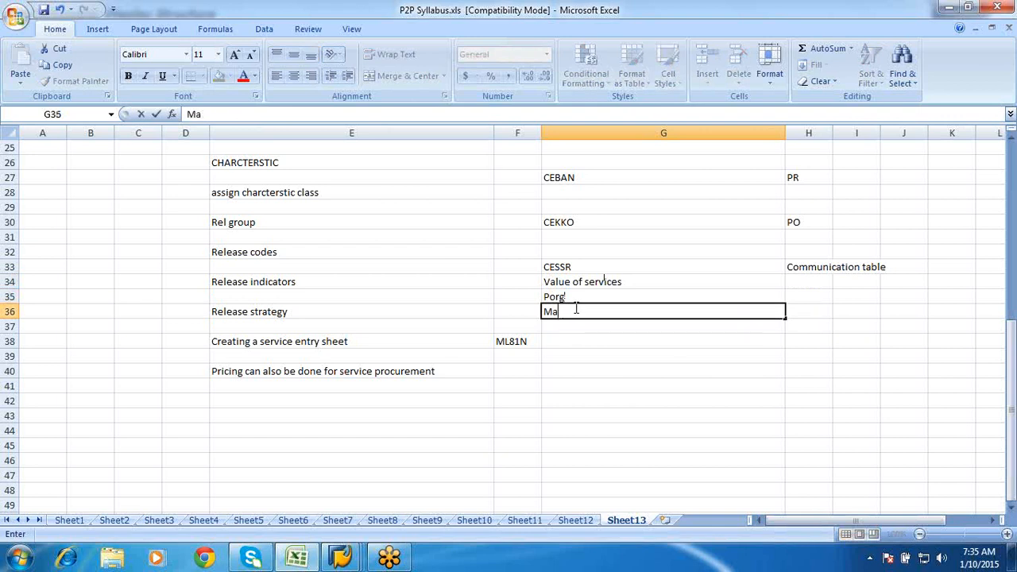
type("trl group")
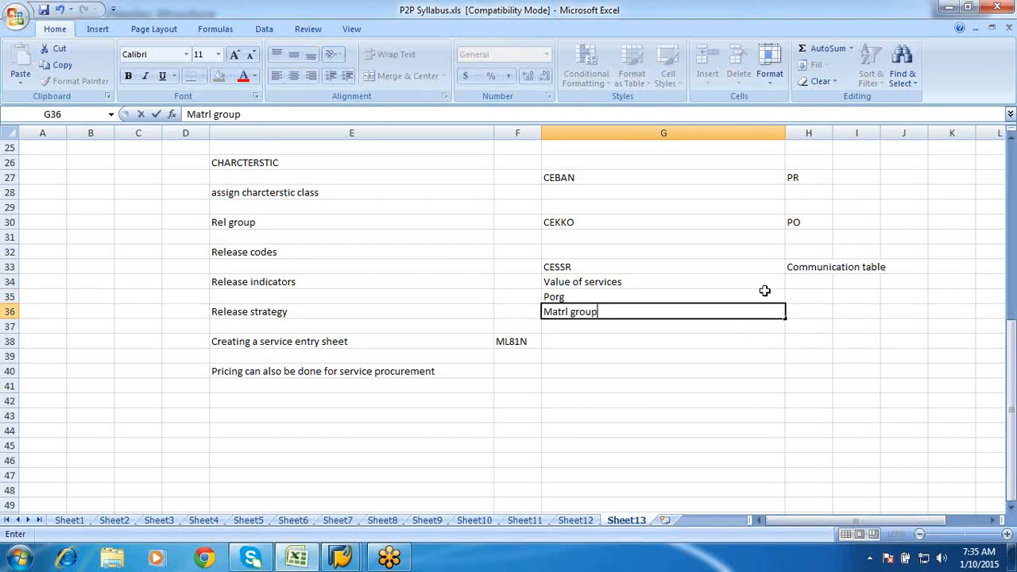
left_click(650, 280)
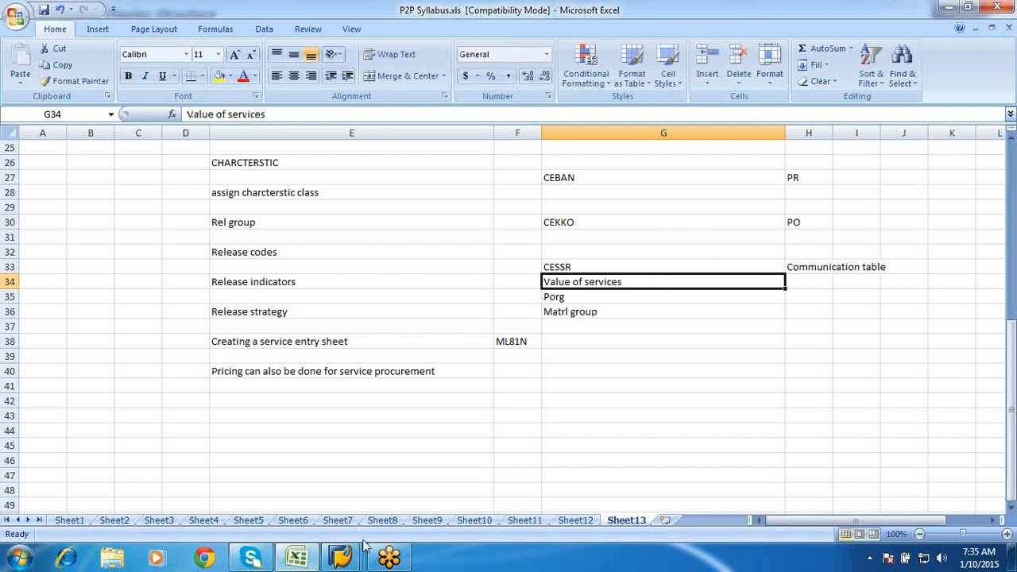
left_click(344, 559)
- Start transaction CT04 in a new SAP session
mouse_move(469, 478)
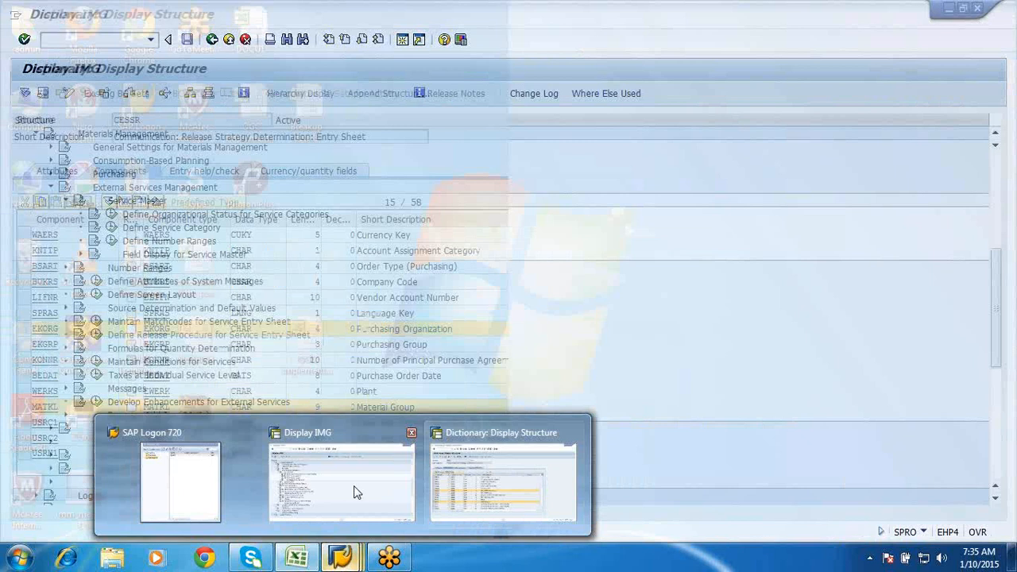
left_click(352, 488)
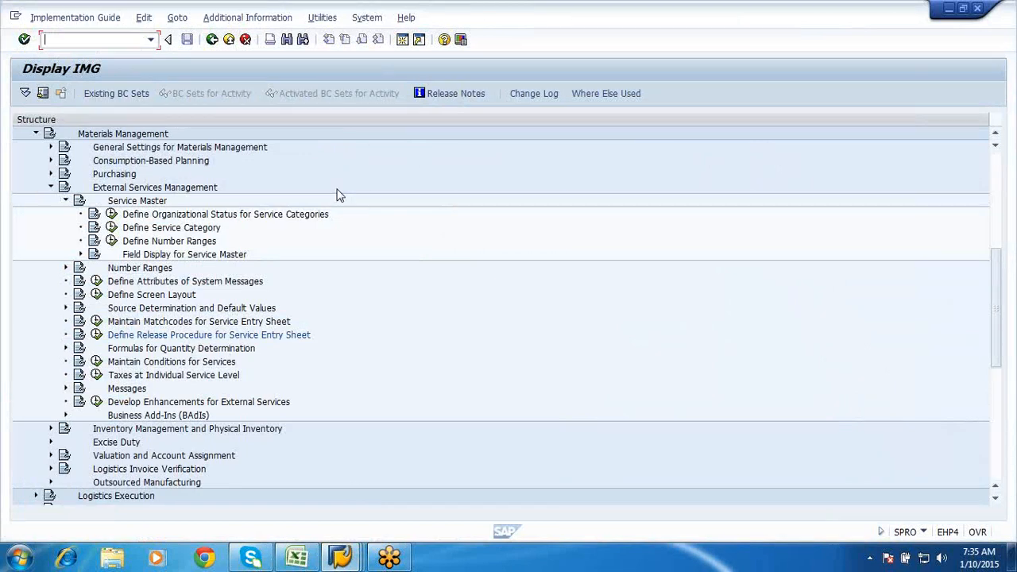
left_click(402, 43)
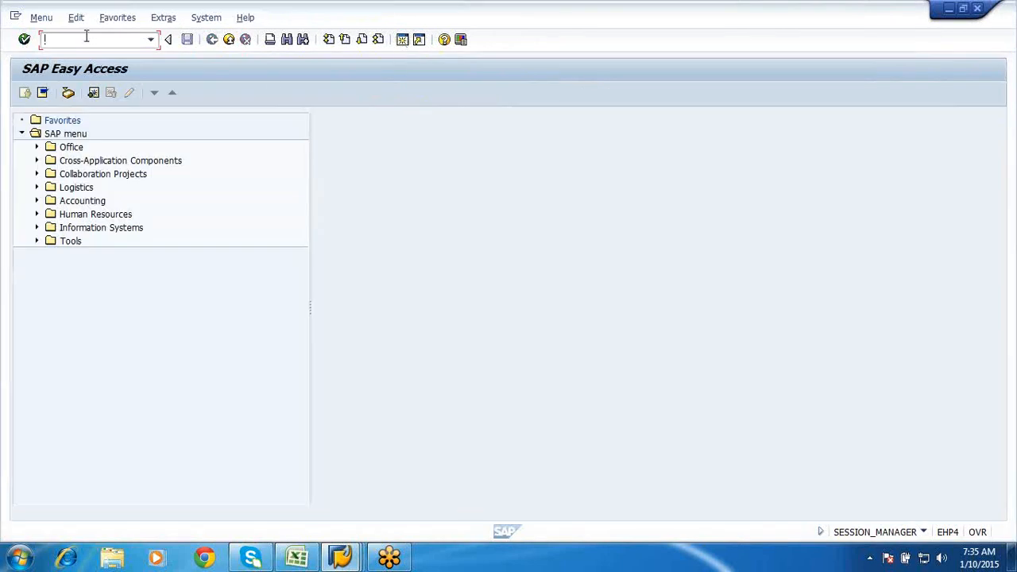
type("cyt")
key("BackSpace")
key("BackSpace")
type("t04")
key("Return")
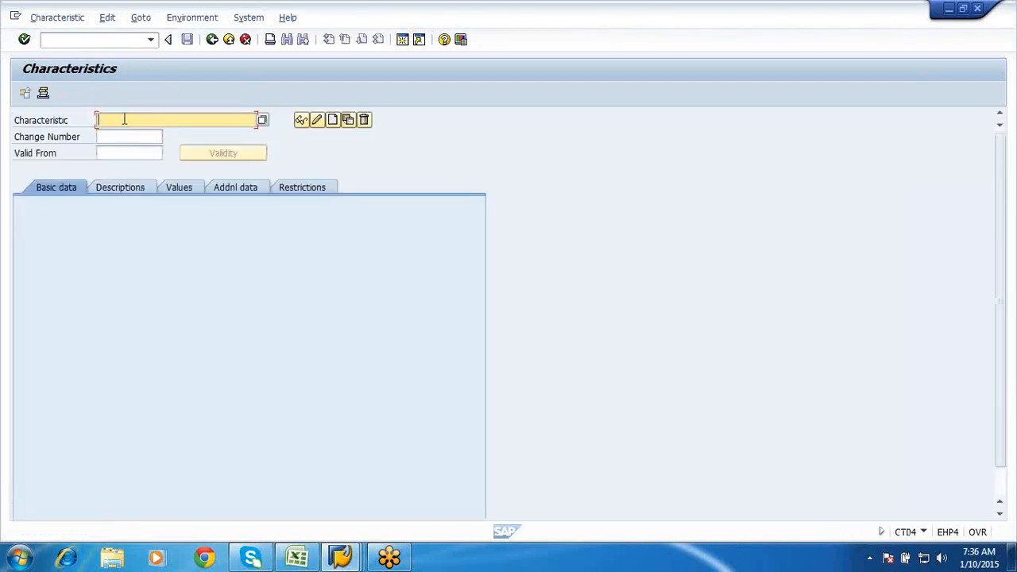
- Create characteristic ZSE_VALUE with the description 'Value of services'
left_click(124, 119)
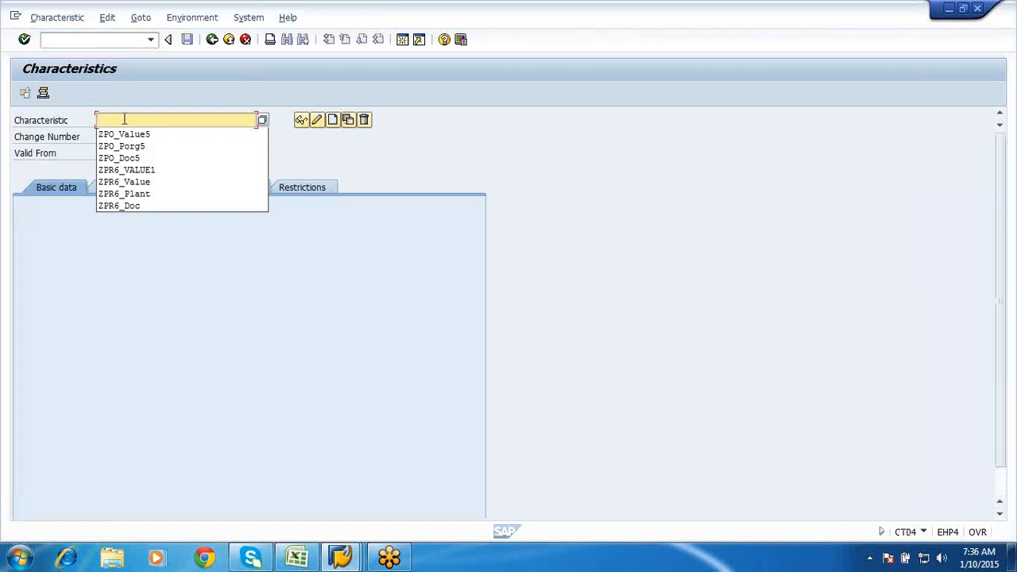
type("ZSE")
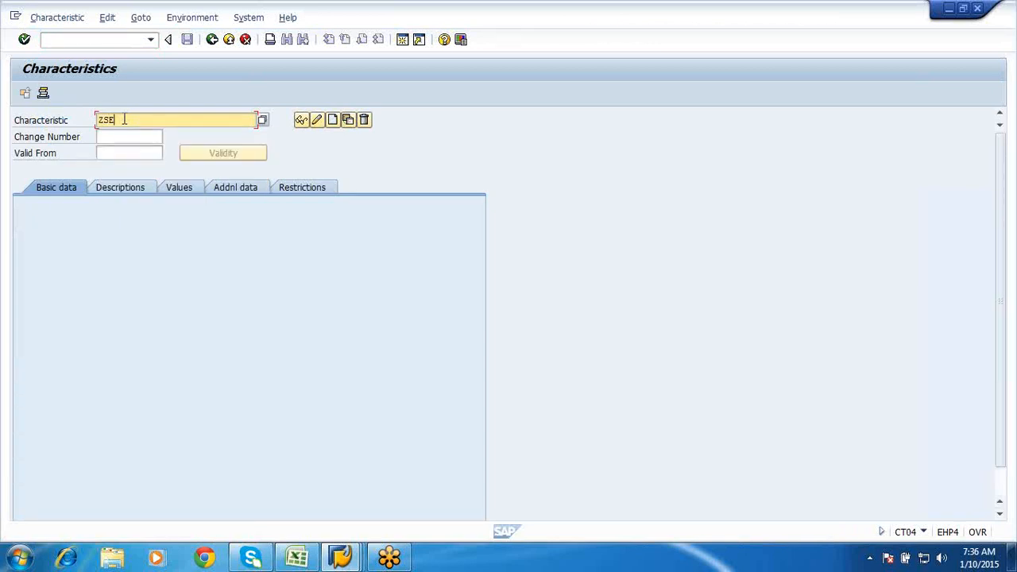
type("_Value")
left_click(332, 120)
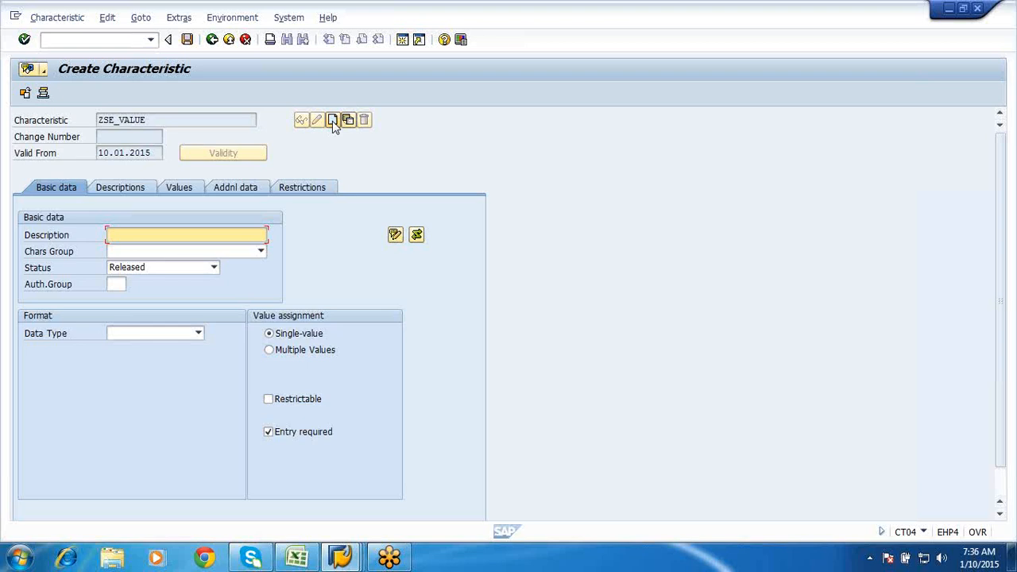
left_click(236, 232)
left_click(113, 230)
type("Value fod")
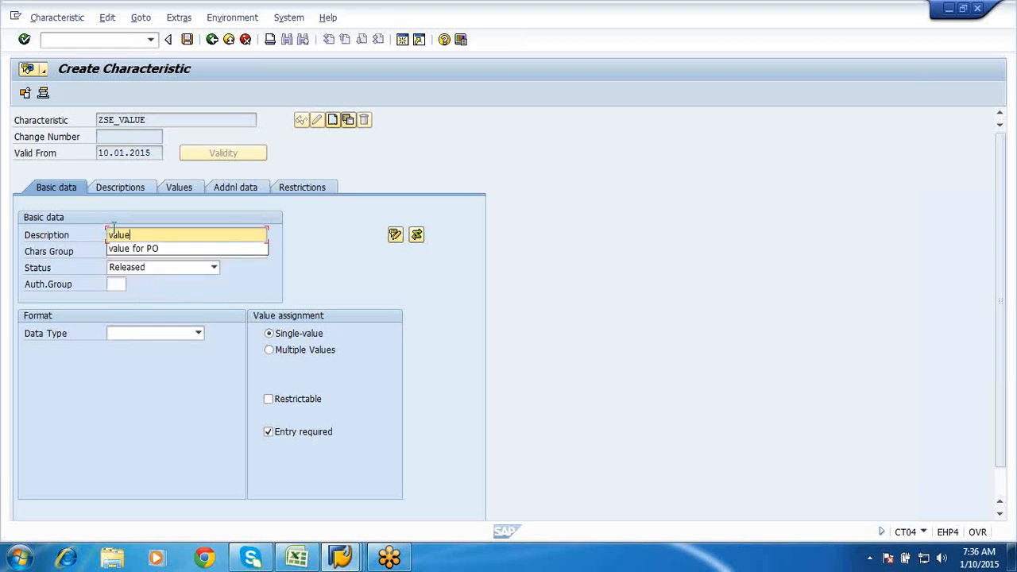
key("BackSpace")
key("BackSpace")
key("BackSpace")
key("BackSpace")
type("of se")
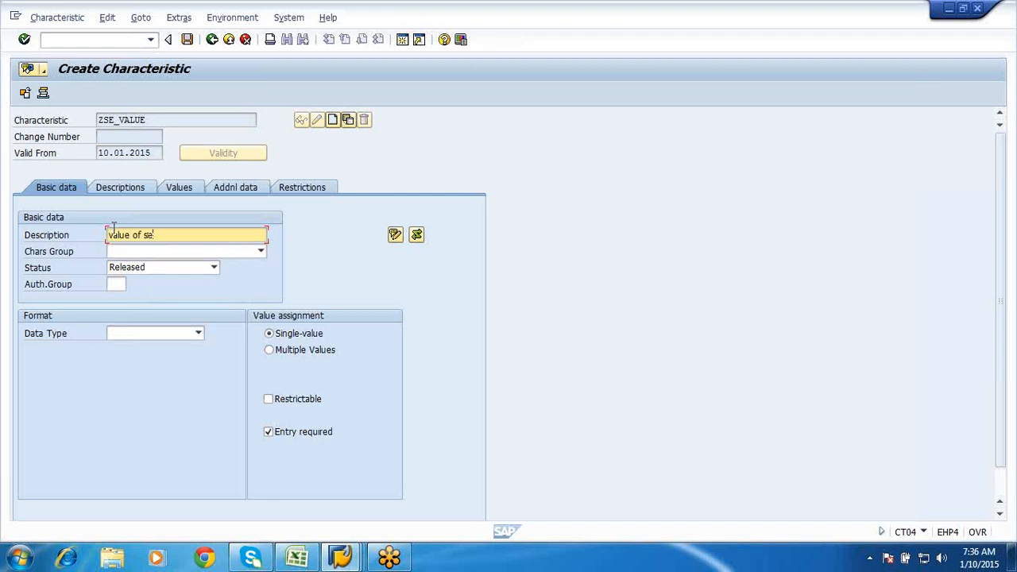
type("rvices")
- Enter reference table CESSR on Addnl data, checking the LWERT field in the CESSR structure
left_click(246, 191)
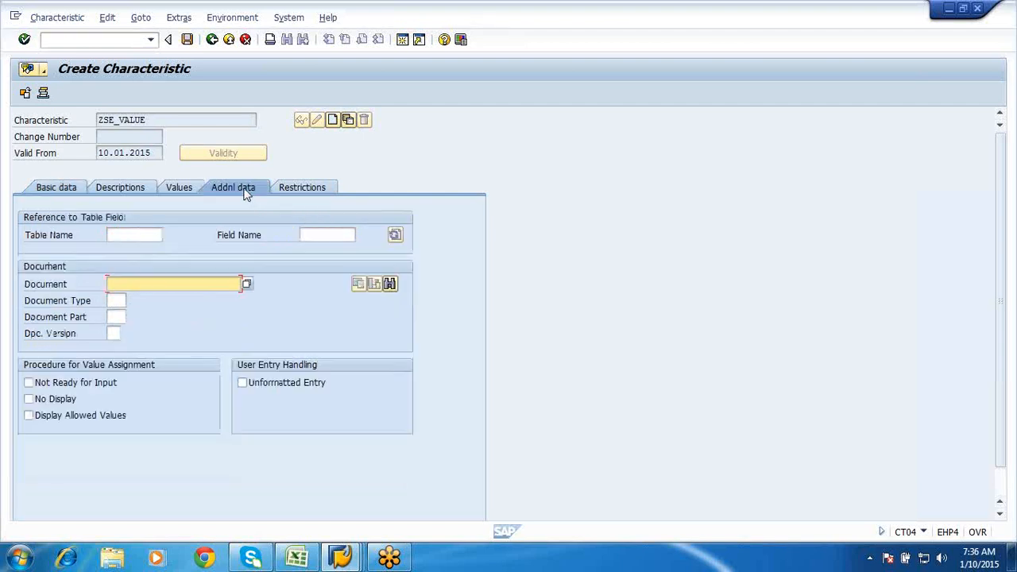
left_click(121, 235)
type("ce")
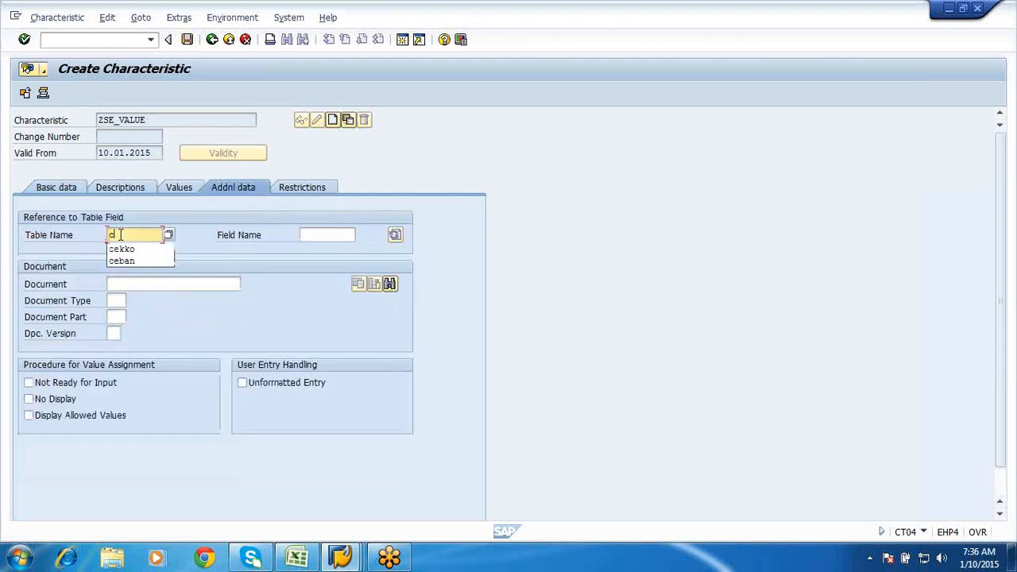
type("ssr")
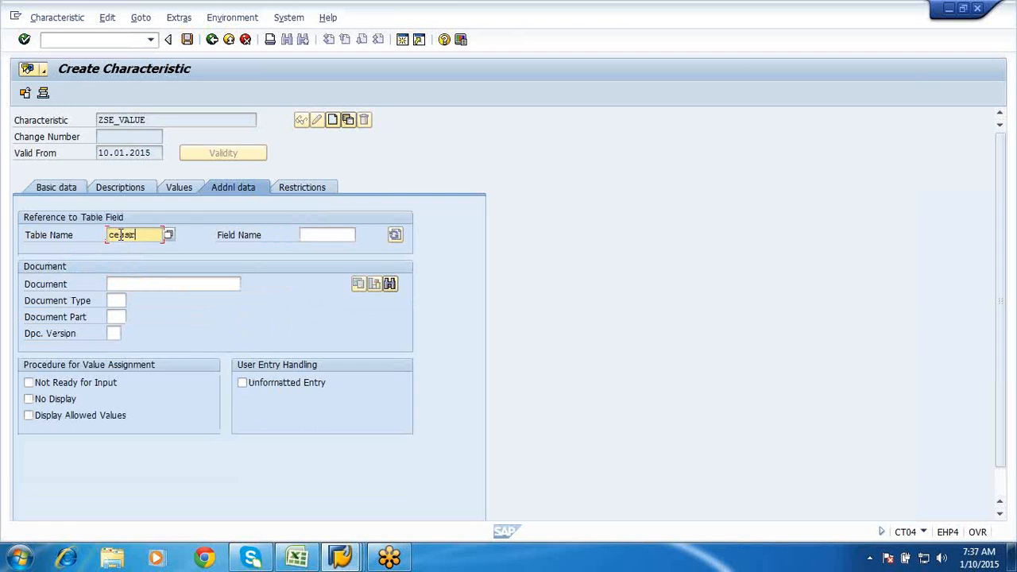
left_click(344, 231)
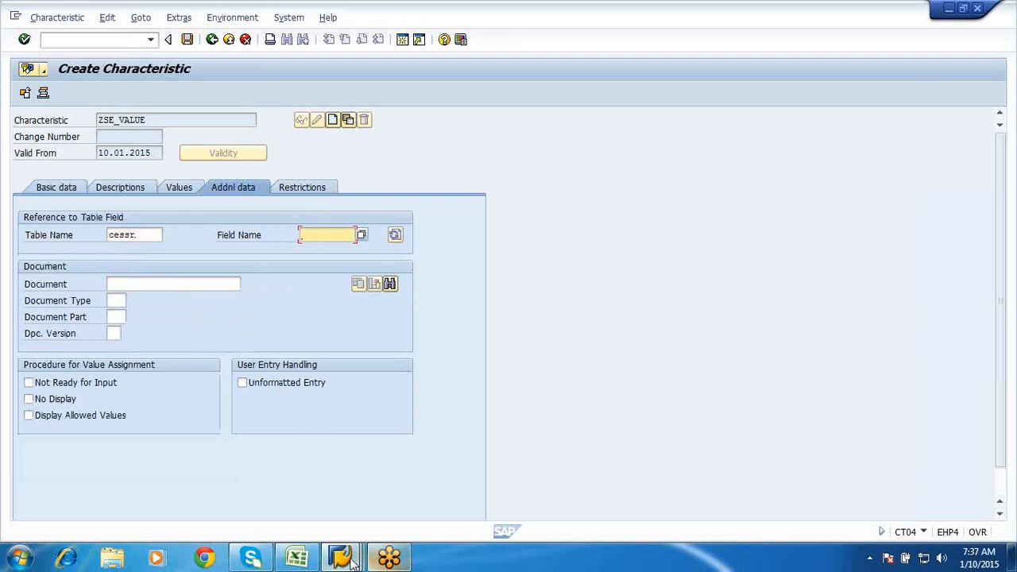
left_click(343, 558)
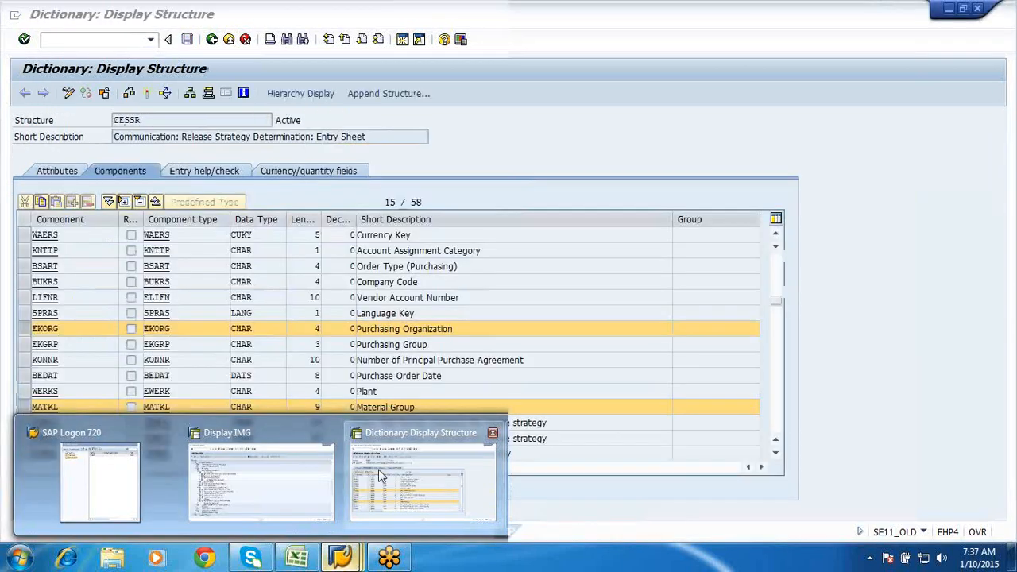
left_click(397, 477)
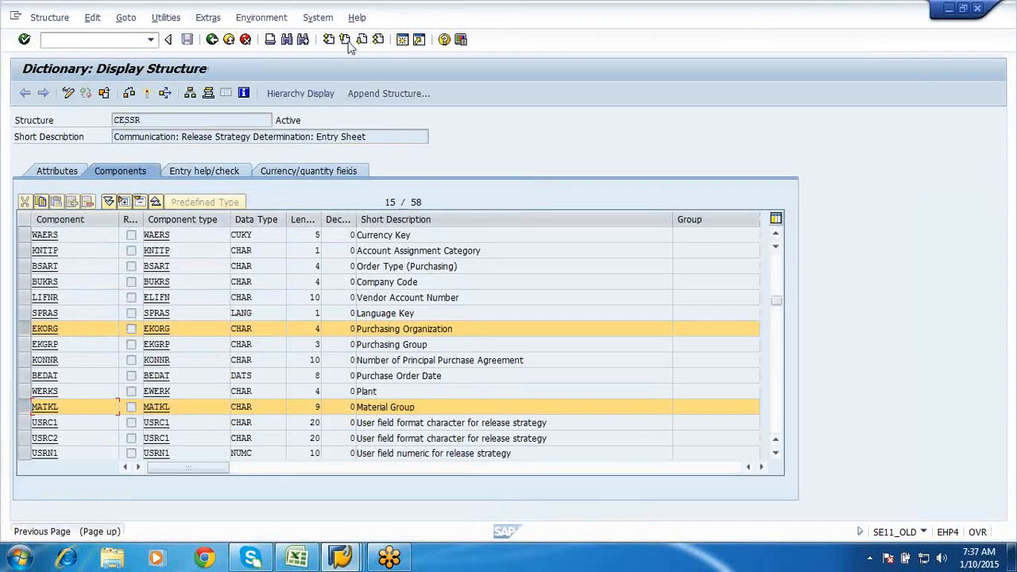
left_click(347, 41)
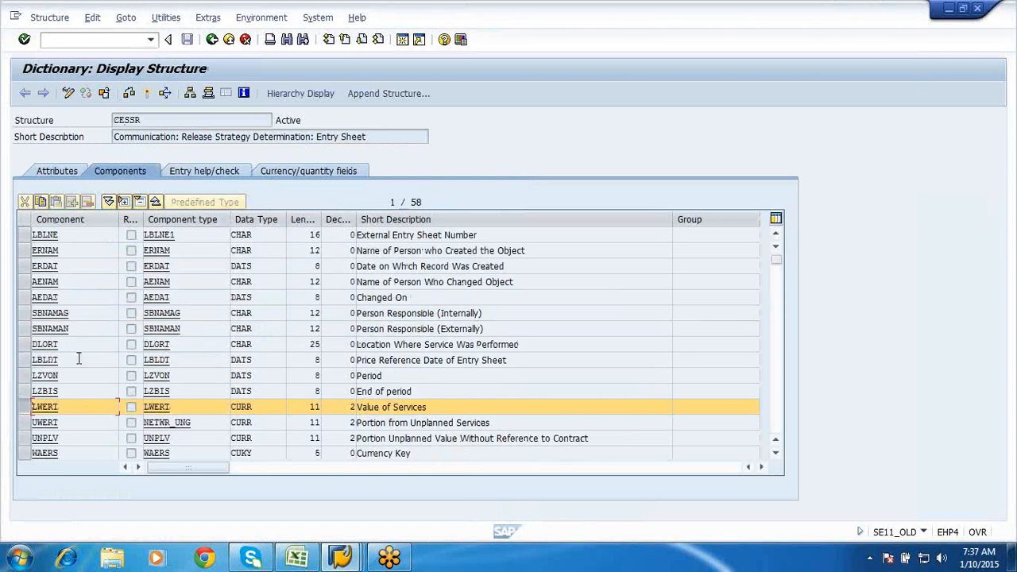
left_click(342, 556)
left_click(540, 461)
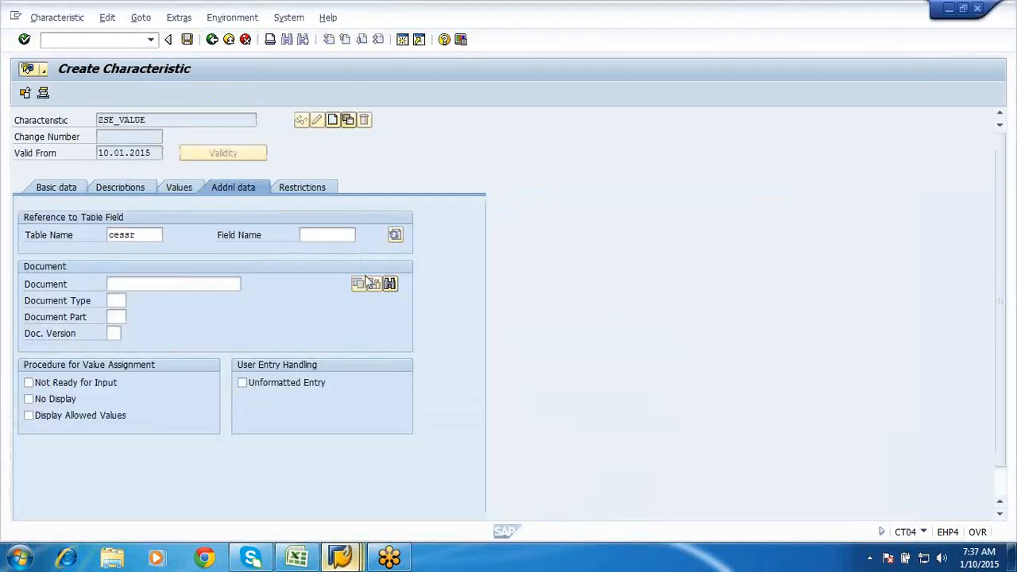
- Reference field LWERT, accepting the currency format with 11 characters and 2 decimals
left_click(311, 233)
type("lwert")
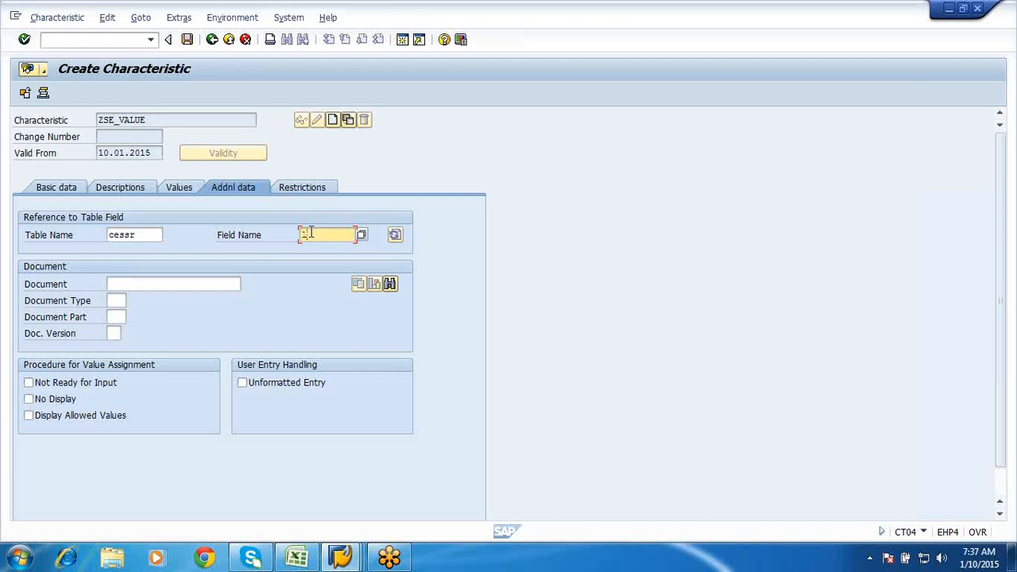
key("Return")
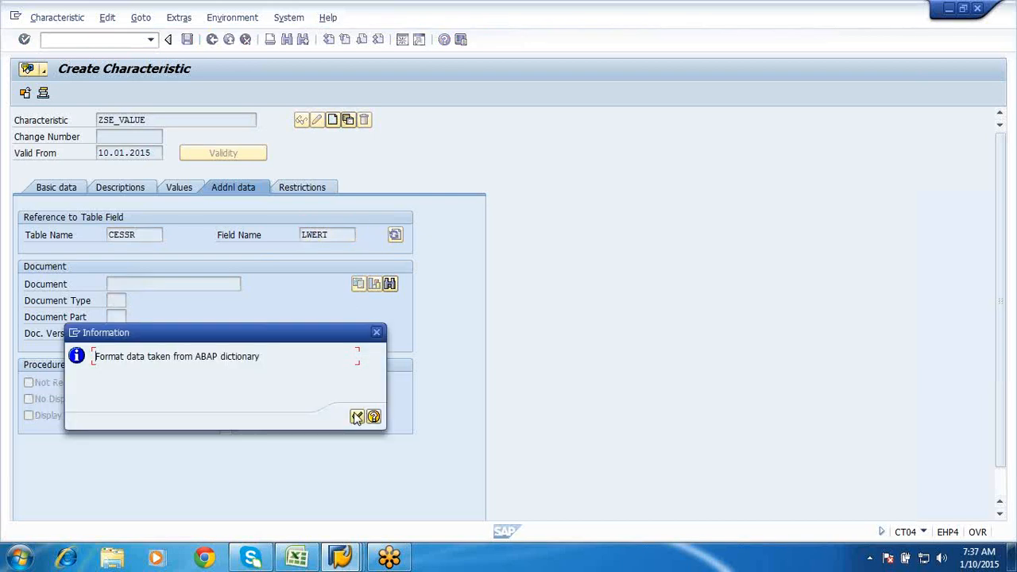
left_click(357, 416)
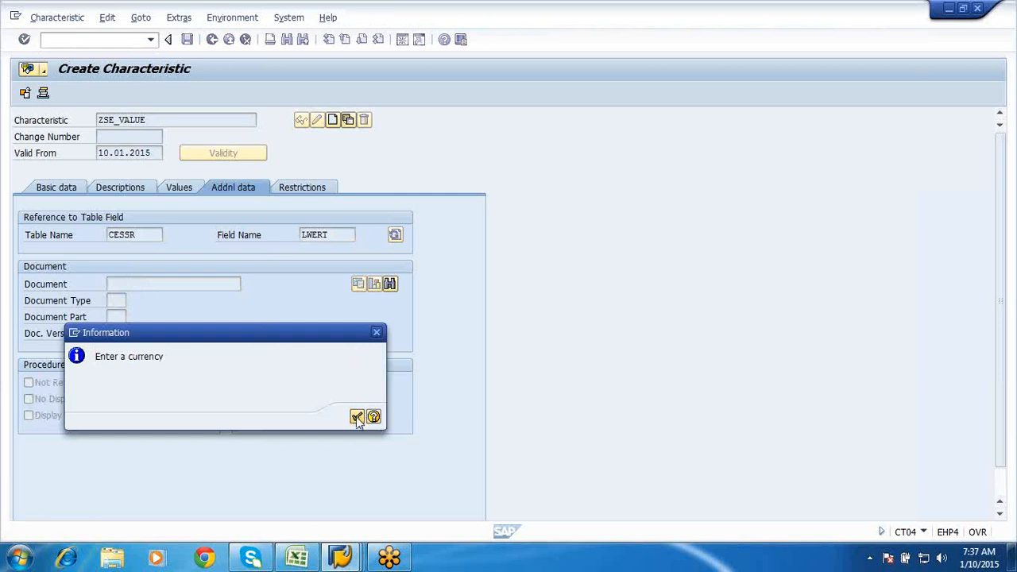
left_click(357, 417)
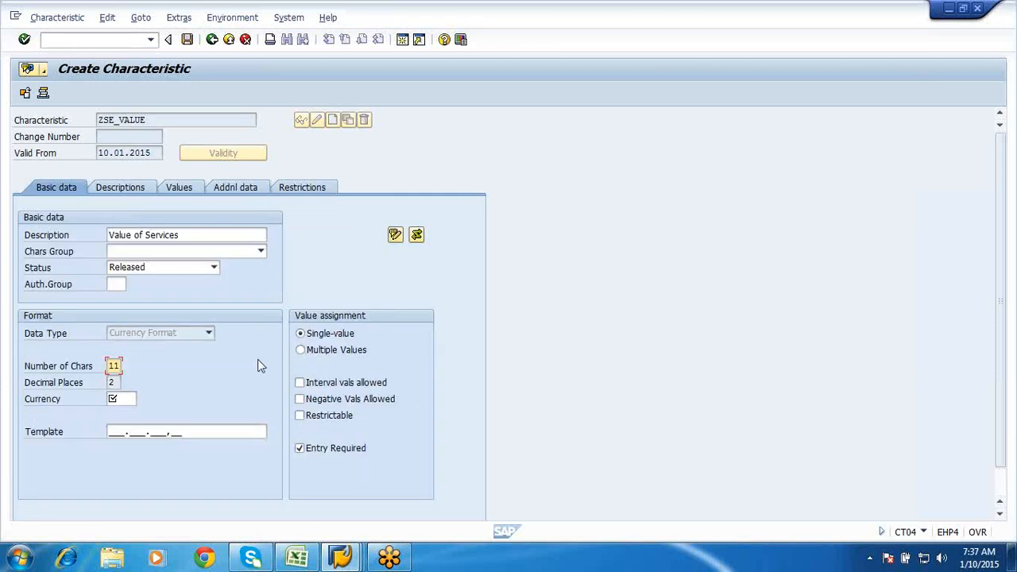
- Set the currency to INR and allow interval values
left_click(123, 400)
type("inr")
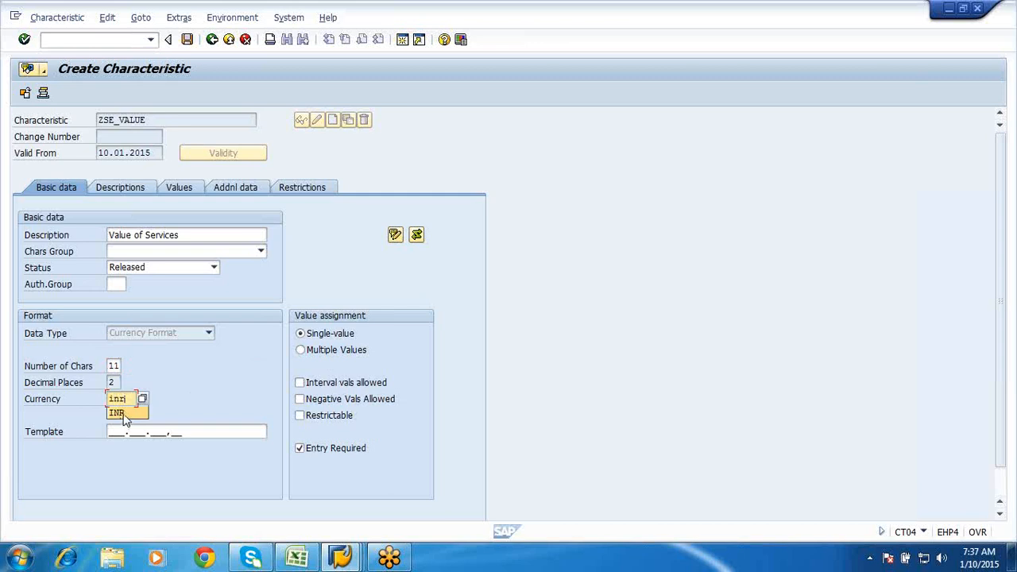
left_click(121, 414)
left_click(300, 383)
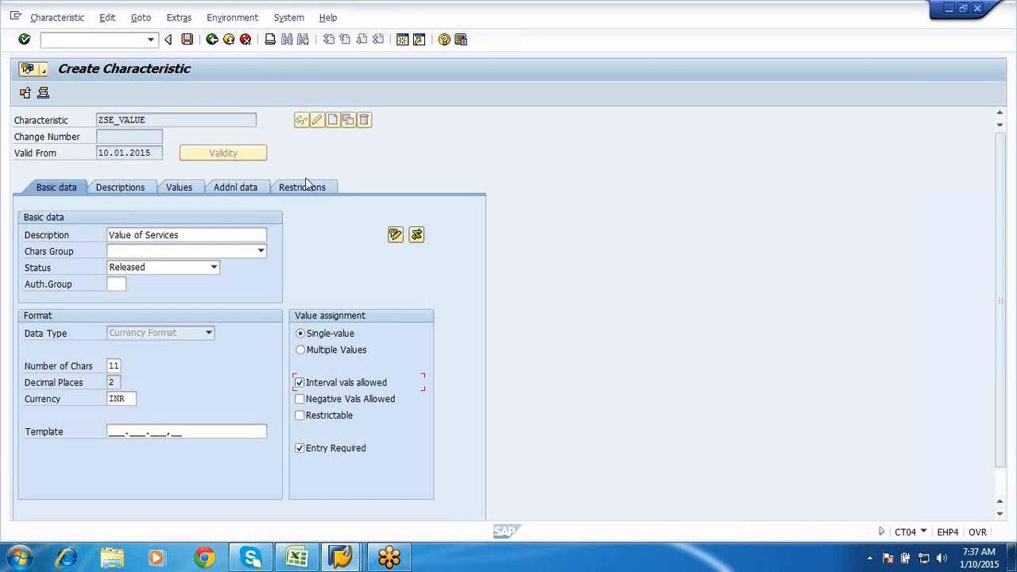
- Add the allowed value > 0,00 INR
left_click(195, 192)
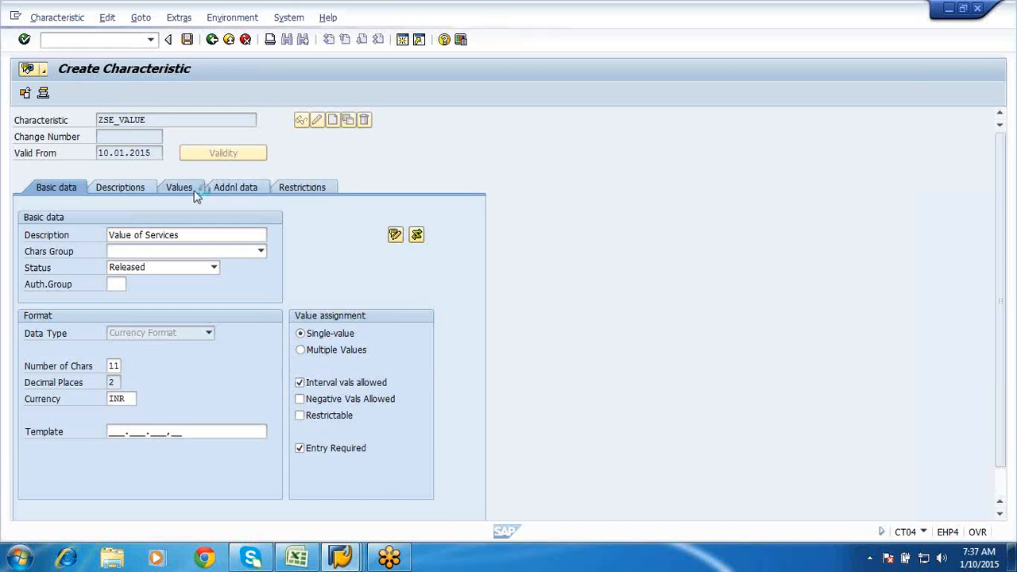
left_click(65, 269)
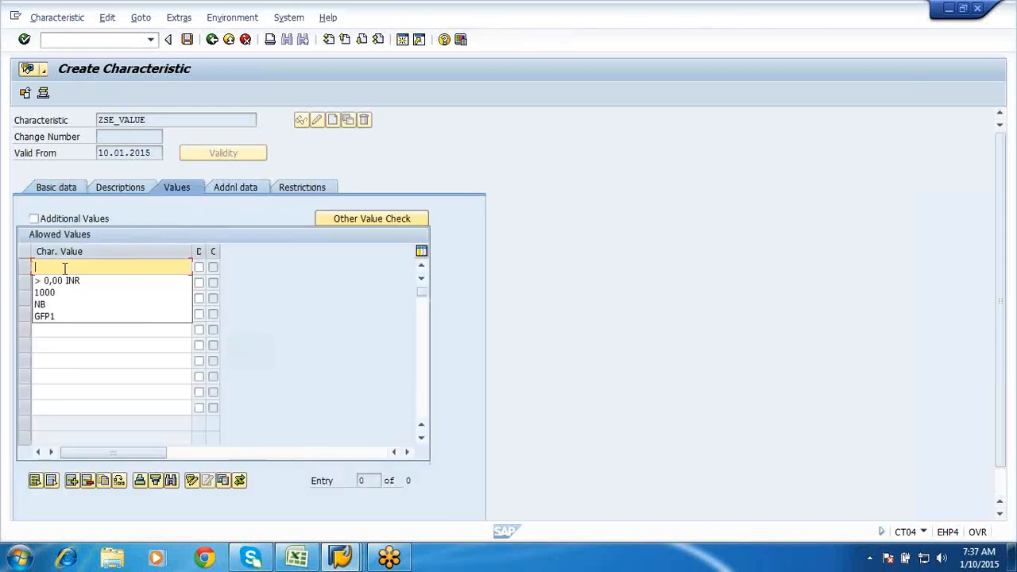
left_click(63, 285)
left_click(33, 219)
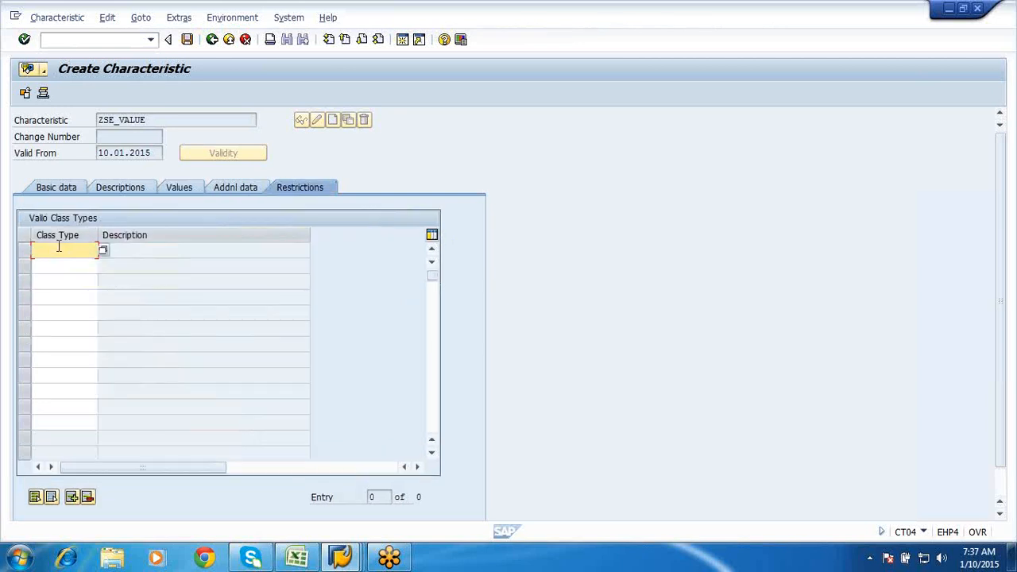
- Restrict ZSE_VALUE to class type 032 Release strategy and save it
type("0")
key("Down")
key("Return")
key("Return")
left_click(117, 189)
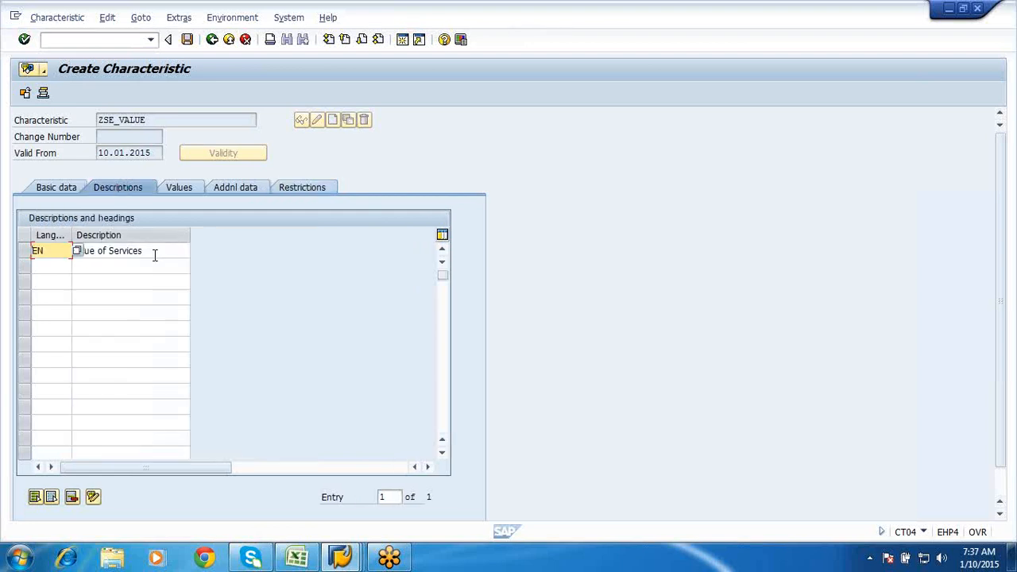
left_click(155, 253)
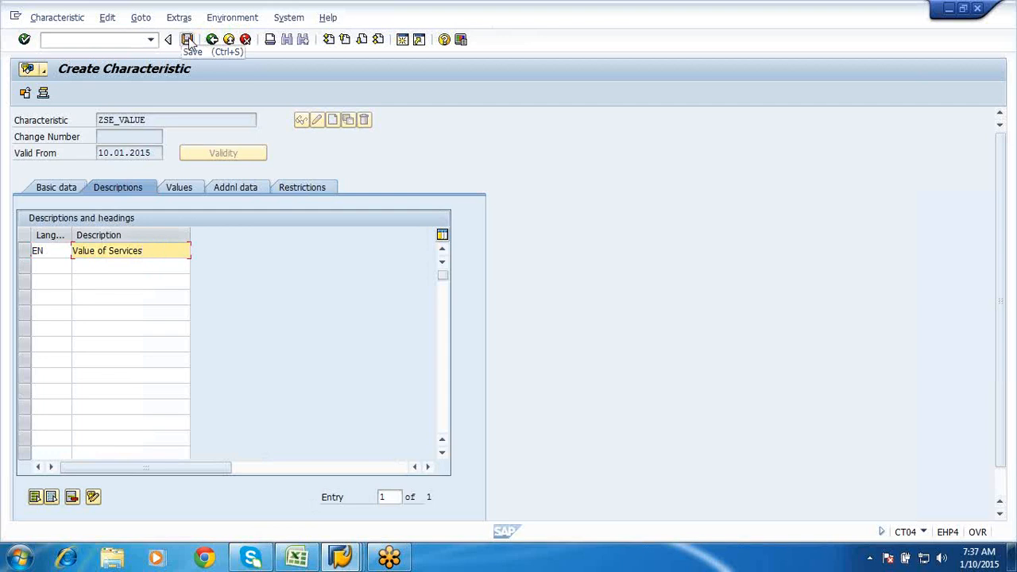
left_click(188, 41)
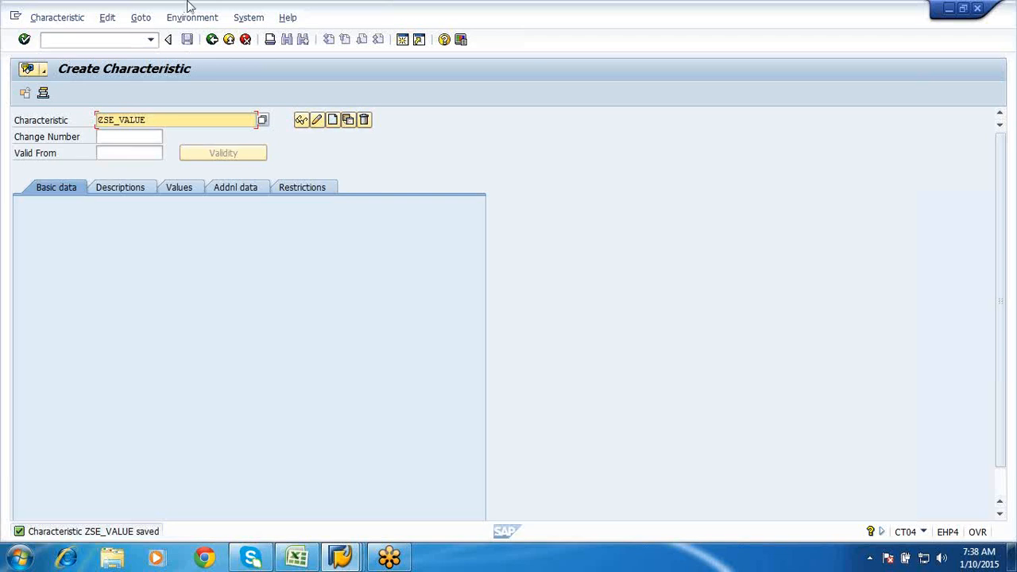
left_click(229, 39)
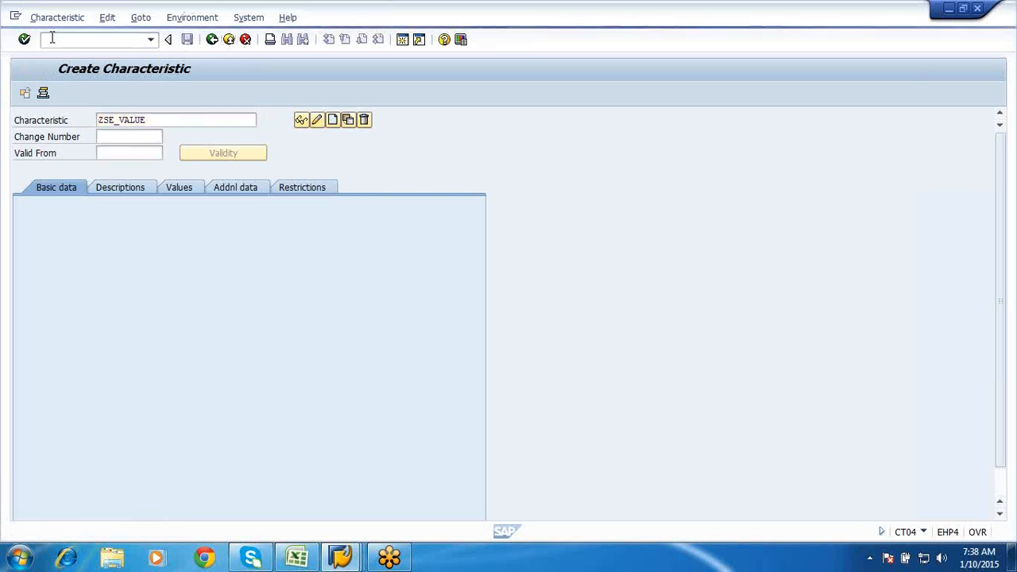
- Start creating characteristic ZSE_PORG in CT04, allowing multiple values
type("ct04")
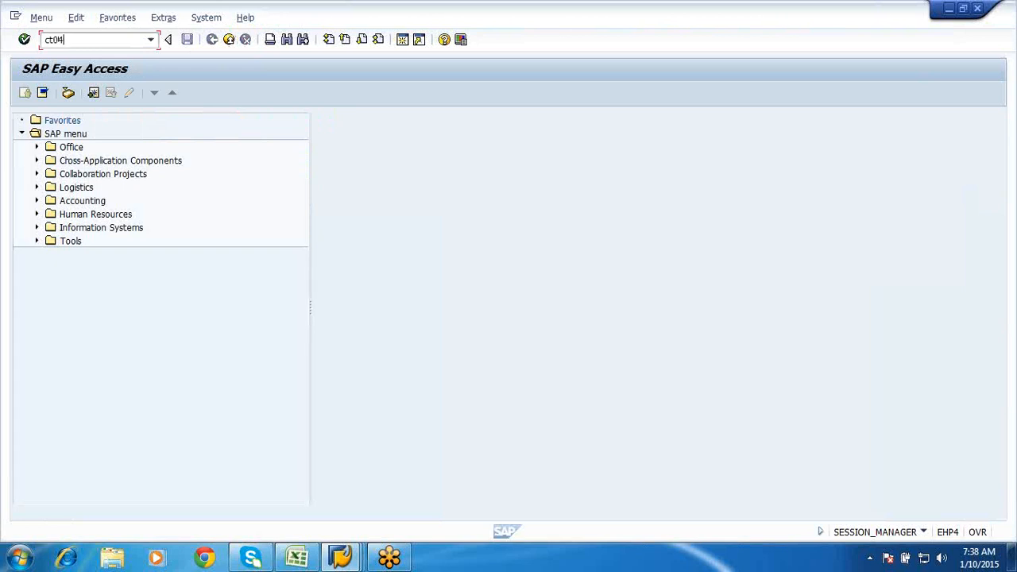
key("Return")
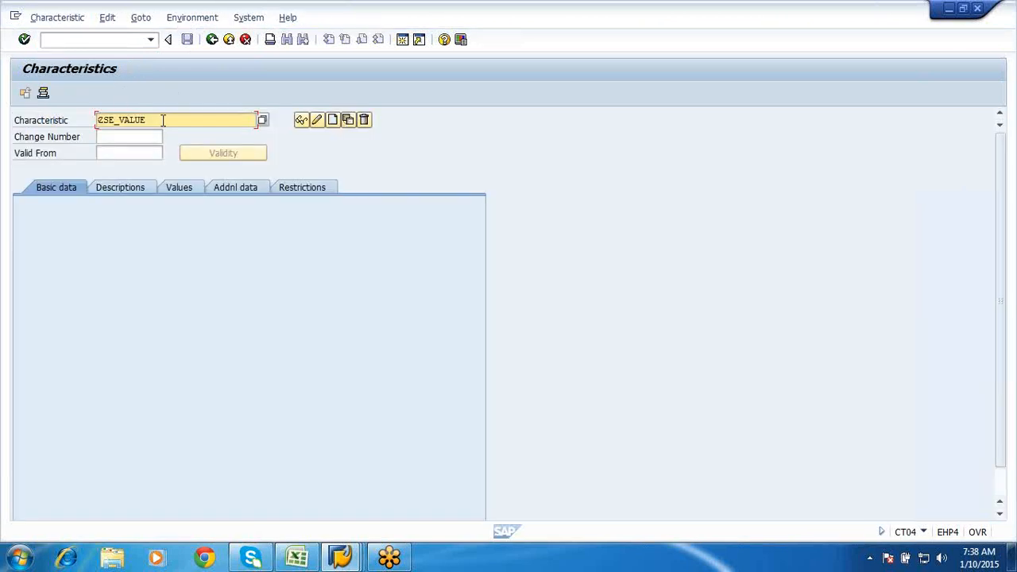
key("BackSpace")
key("BackSpace")
key("BackSpace")
key("BackSpace")
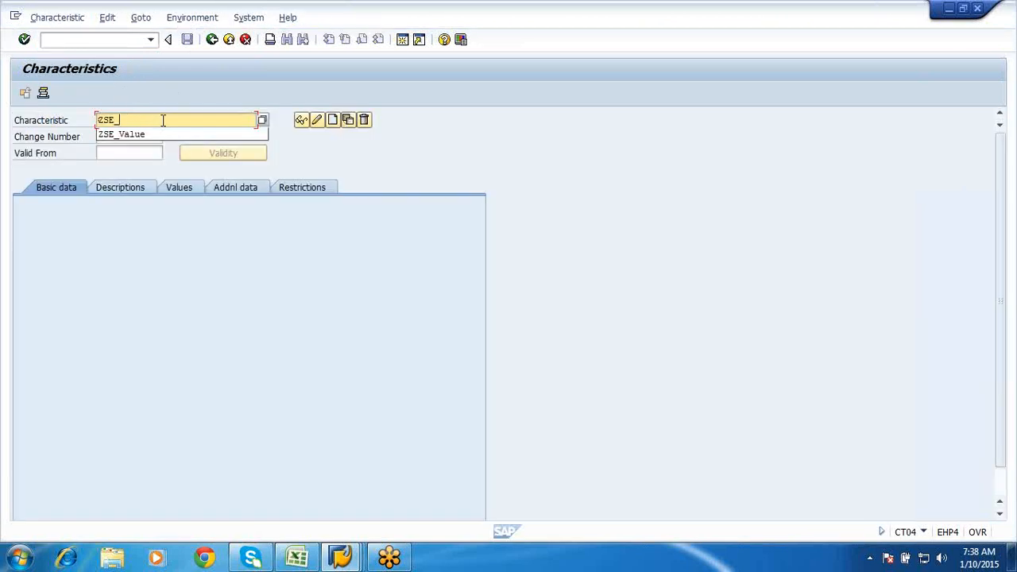
type("Porg")
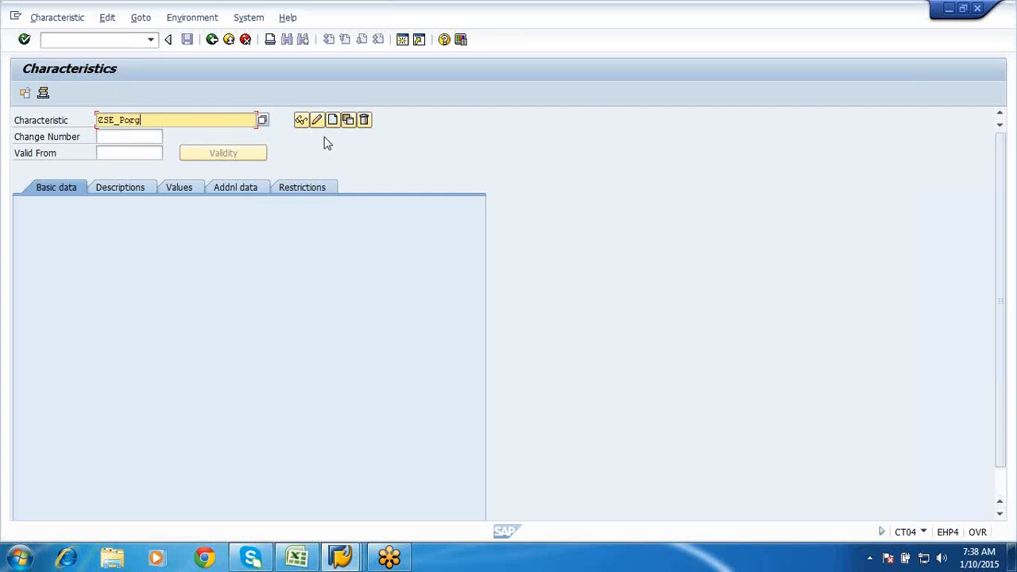
left_click(340, 119)
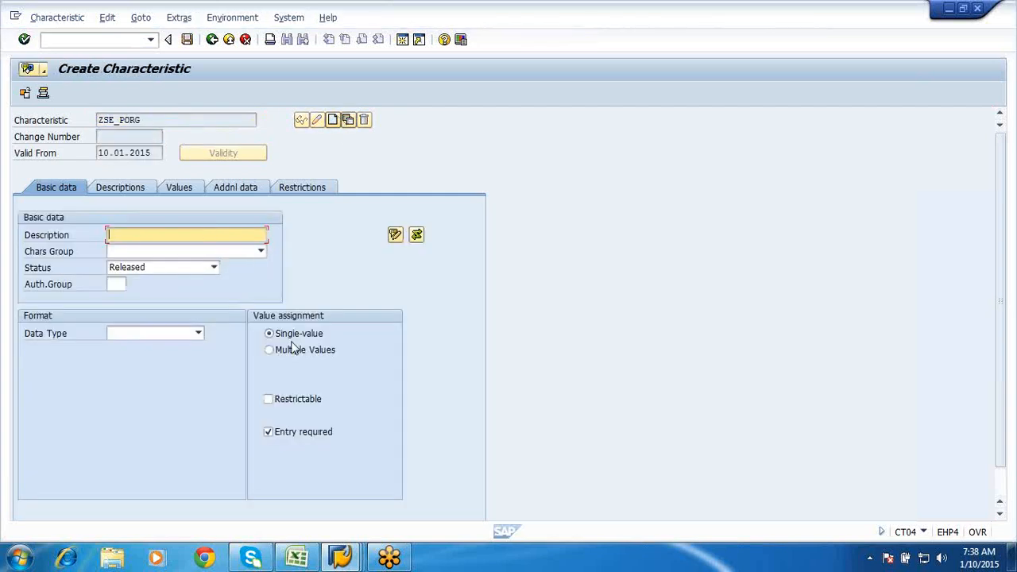
left_click(288, 356)
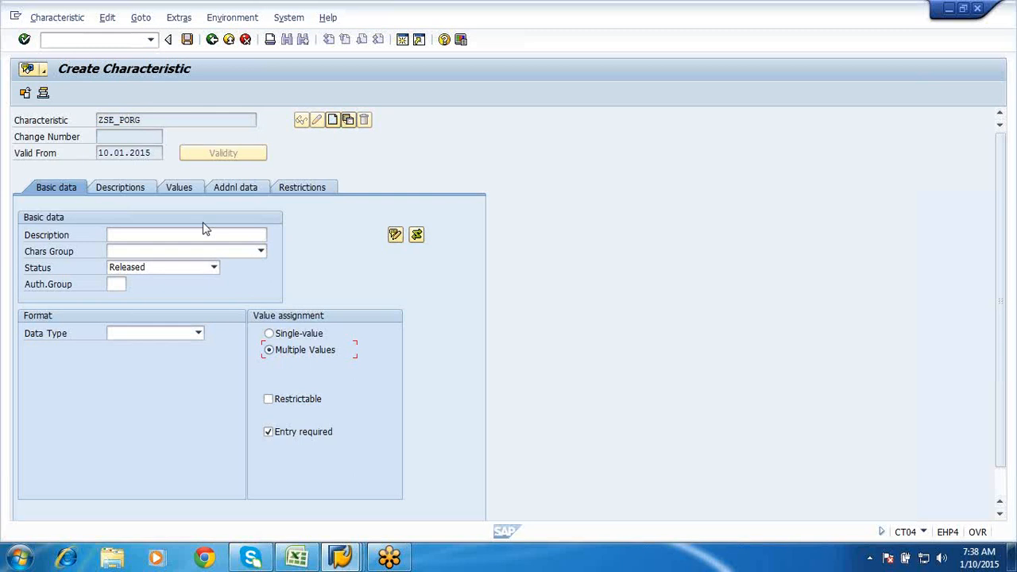
- Describe ZSE_PORG as 'Porg for services'
left_click(125, 232)
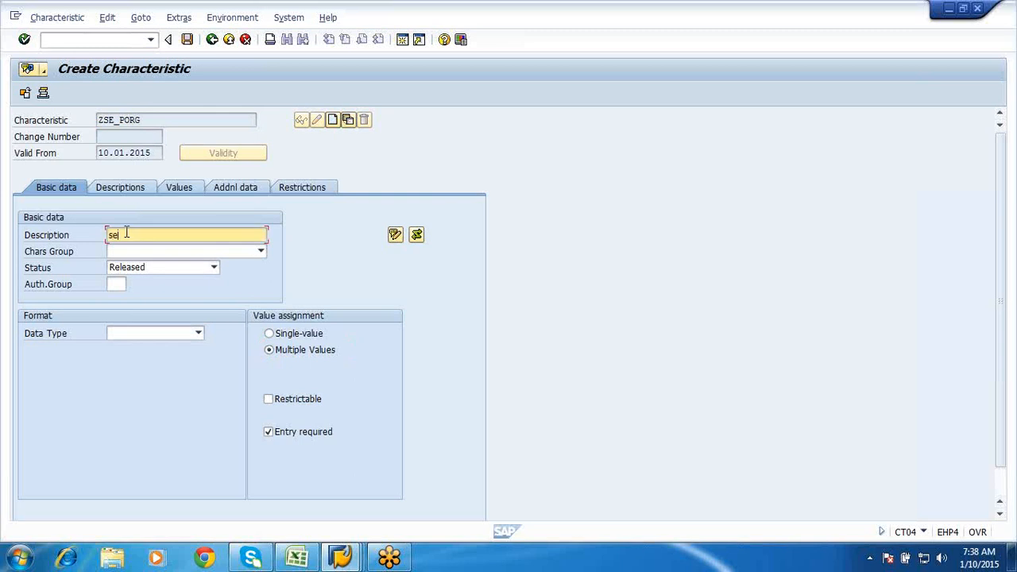
key("BackSpace")
type("Porg")
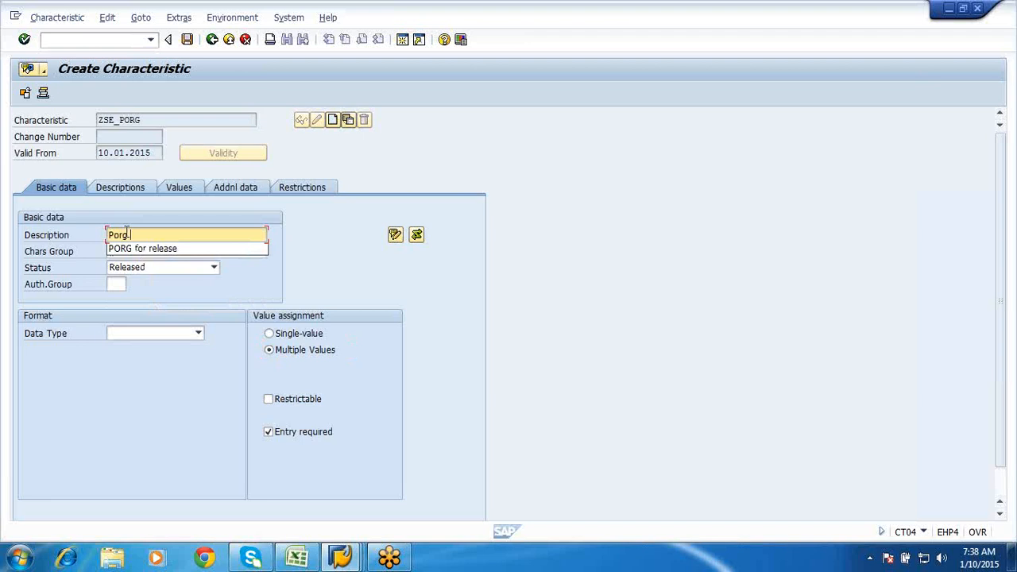
type(" fpr")
key("BackSpace")
type("p")
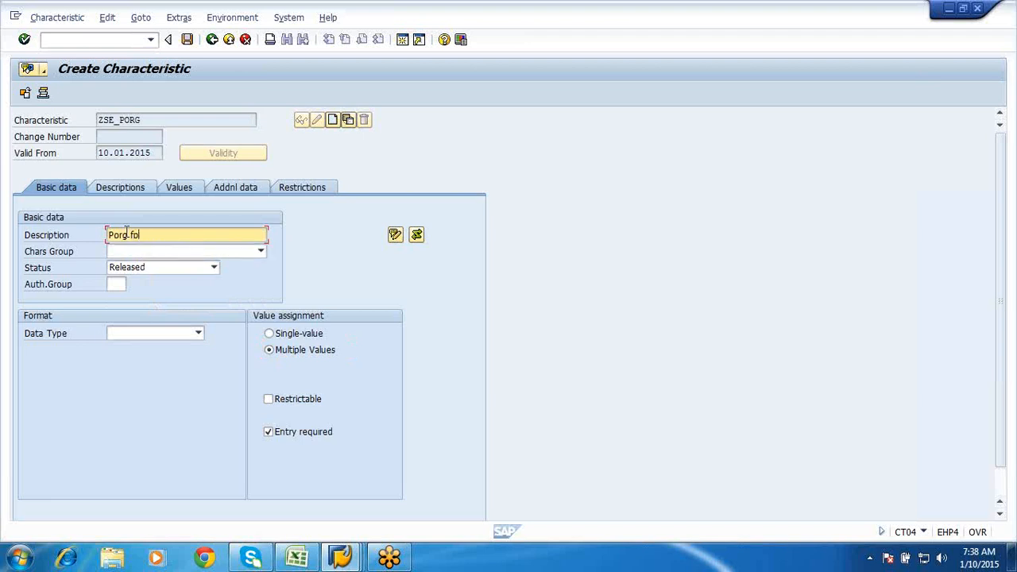
key("BackSpace")
type("or services")
left_click(234, 191)
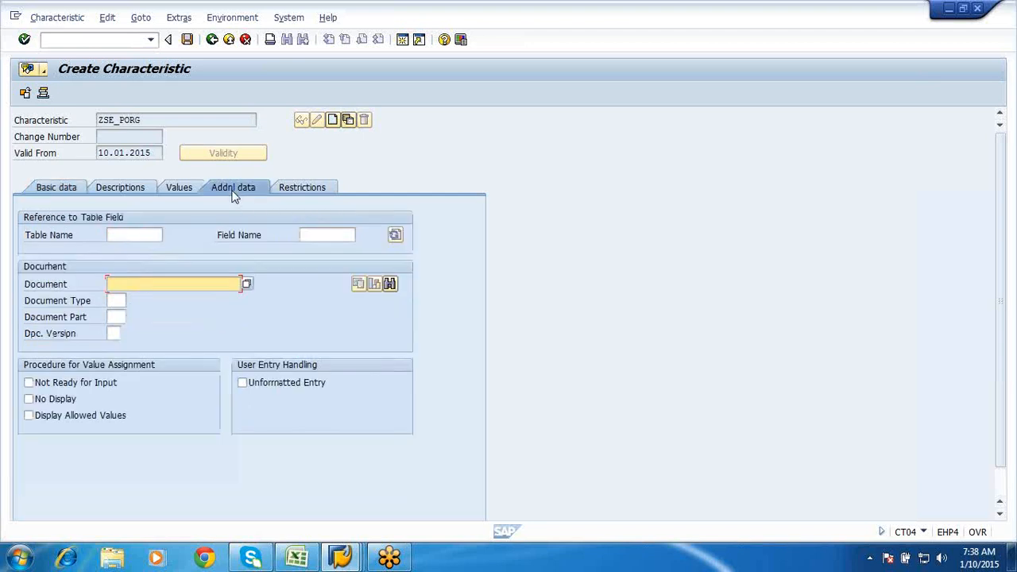
- Enter CESSR as the reference table and EKORG as the reference field
left_click(147, 235)
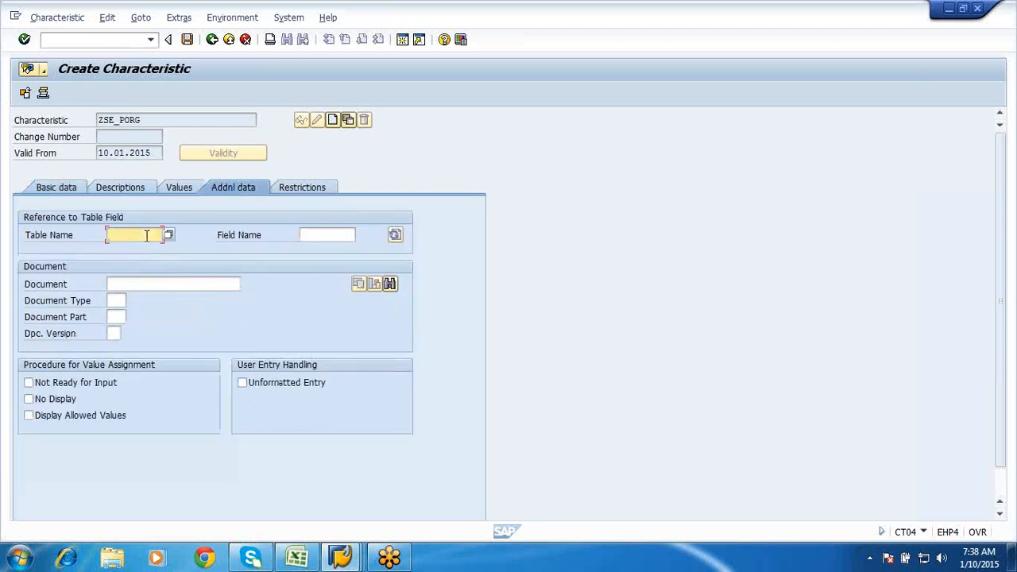
type("cessr")
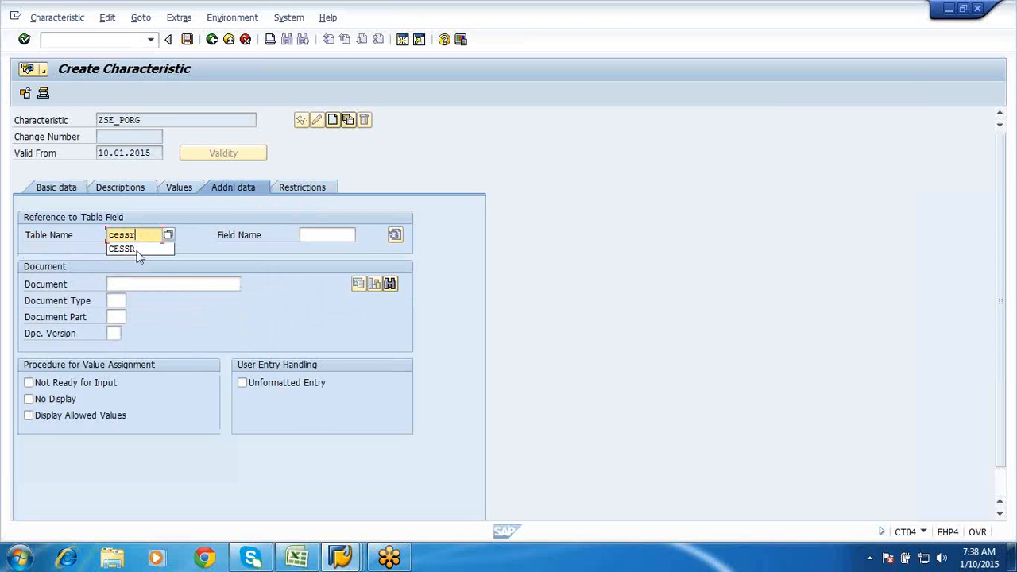
left_click(136, 250)
left_click(310, 235)
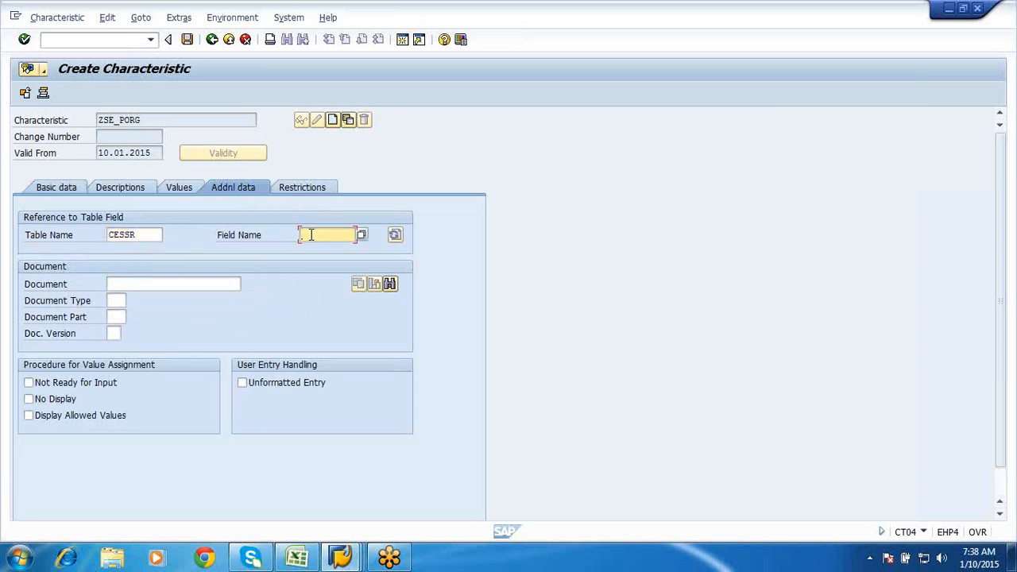
type("eko")
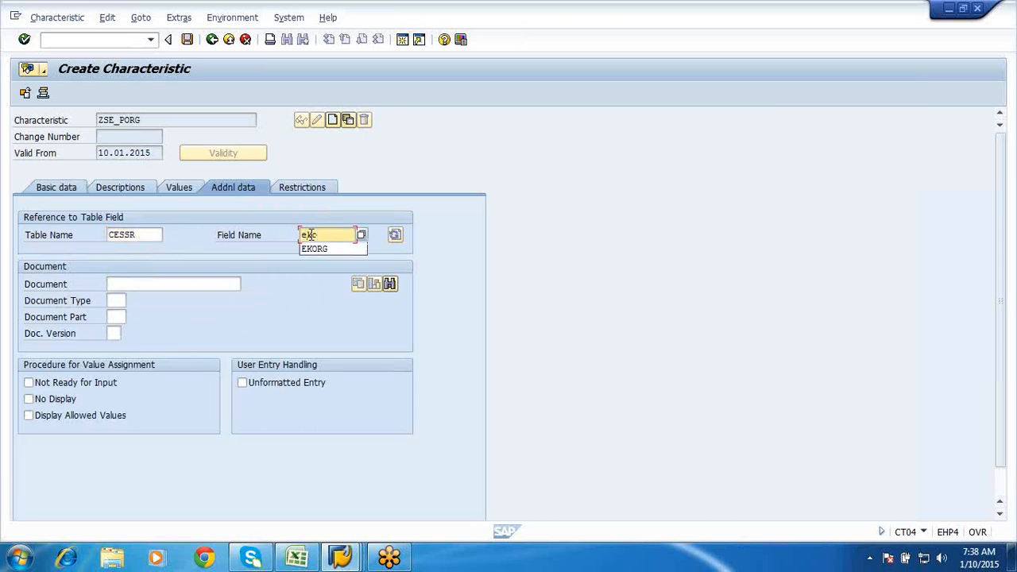
left_click(314, 249)
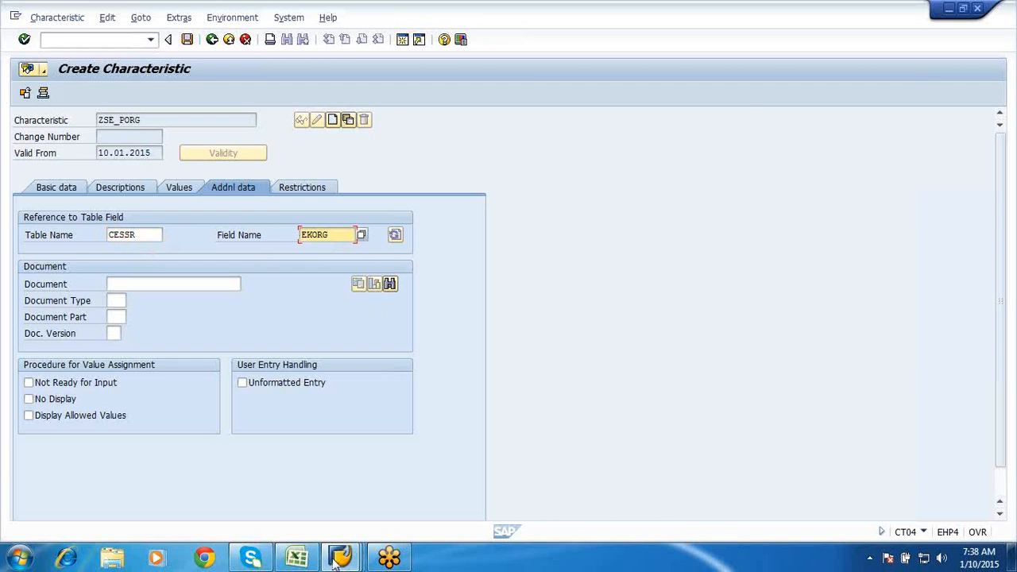
- Check the EKORG field in the SE11 CESSR structure window, then go back to the characteristic
mouse_move(335, 561)
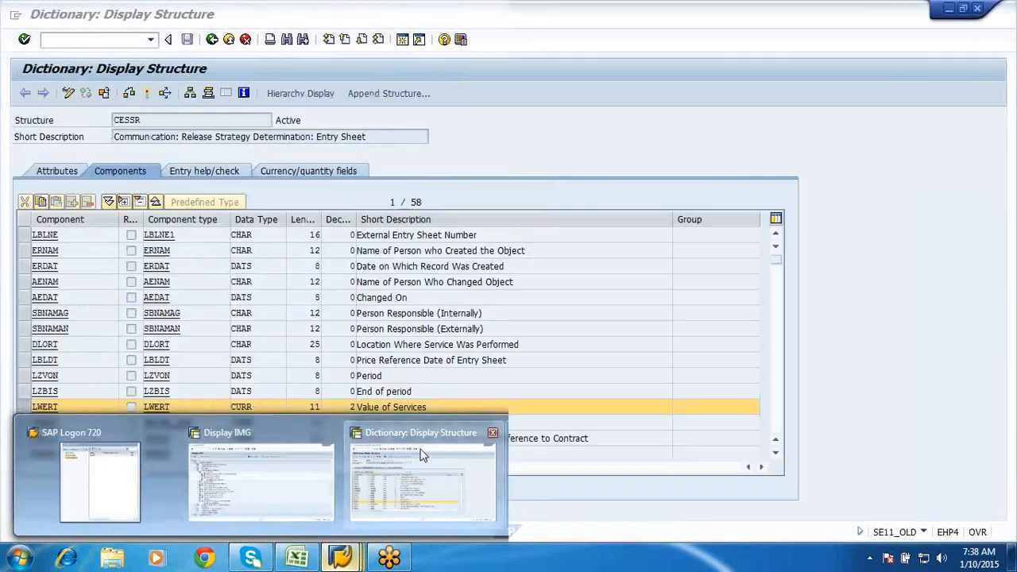
left_click(421, 455)
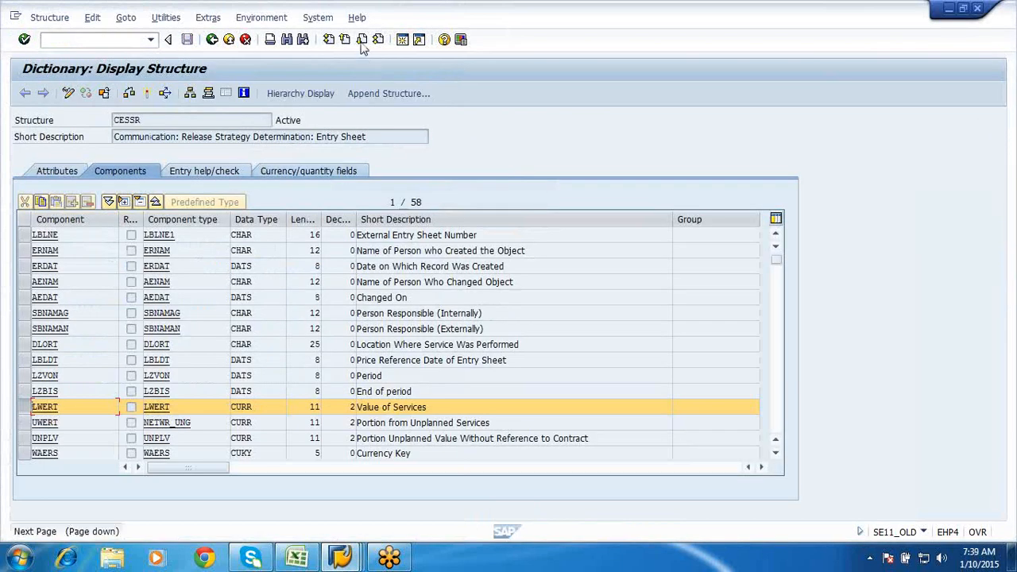
left_click(363, 40)
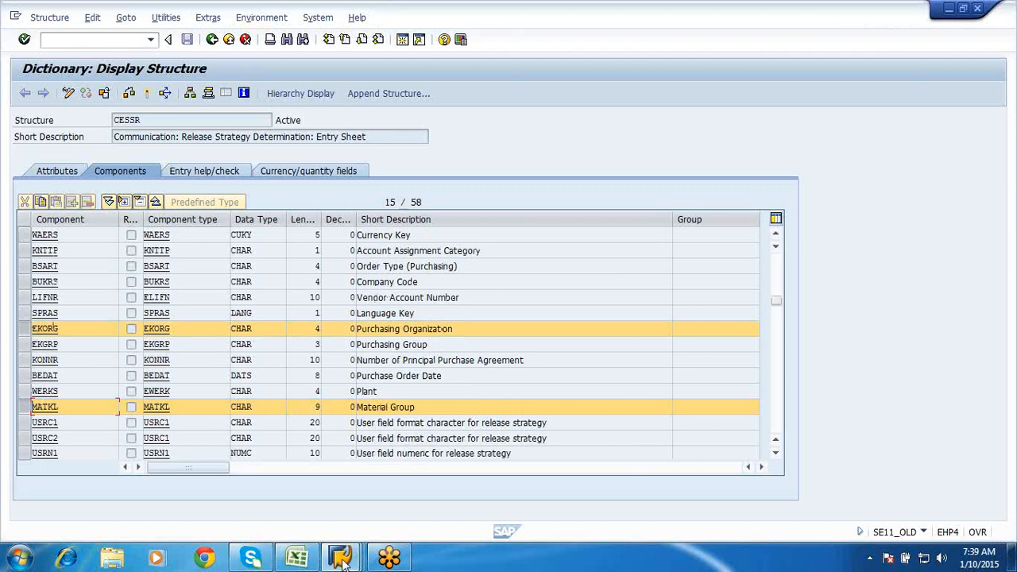
mouse_move(344, 561)
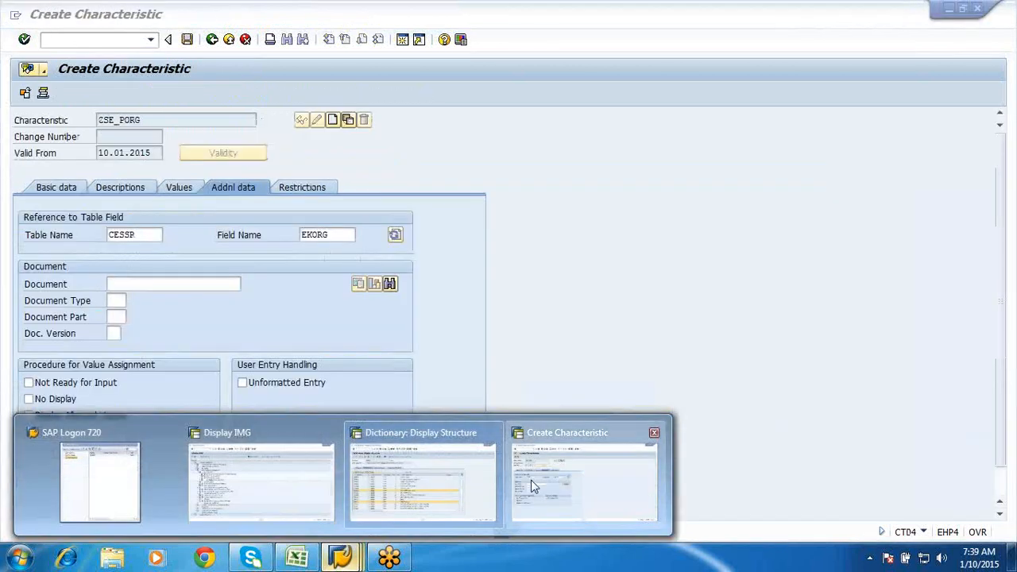
left_click(531, 480)
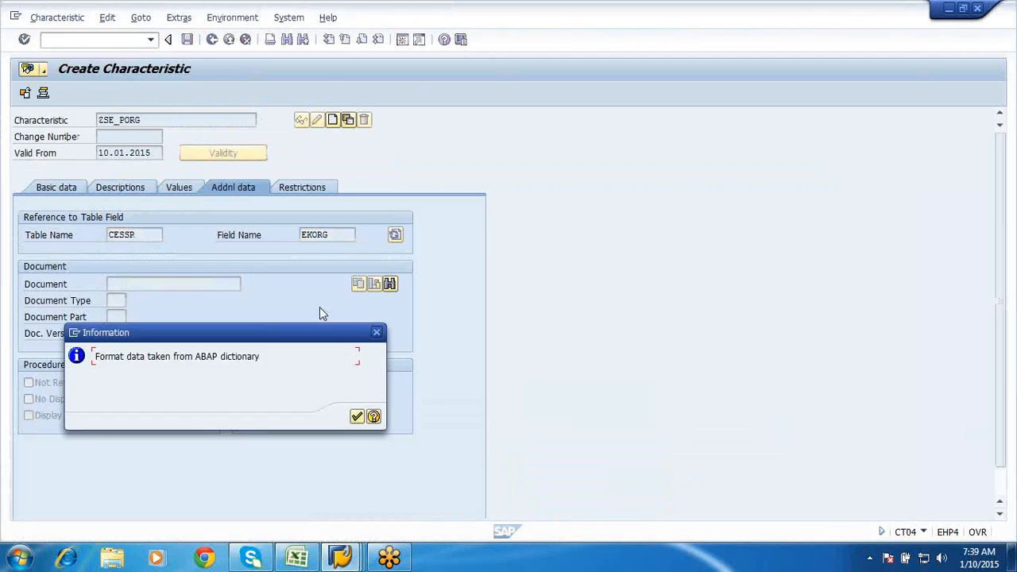
- Accept the dictionary notice, allow additional values and enter allowed value SFPO
left_click(357, 417)
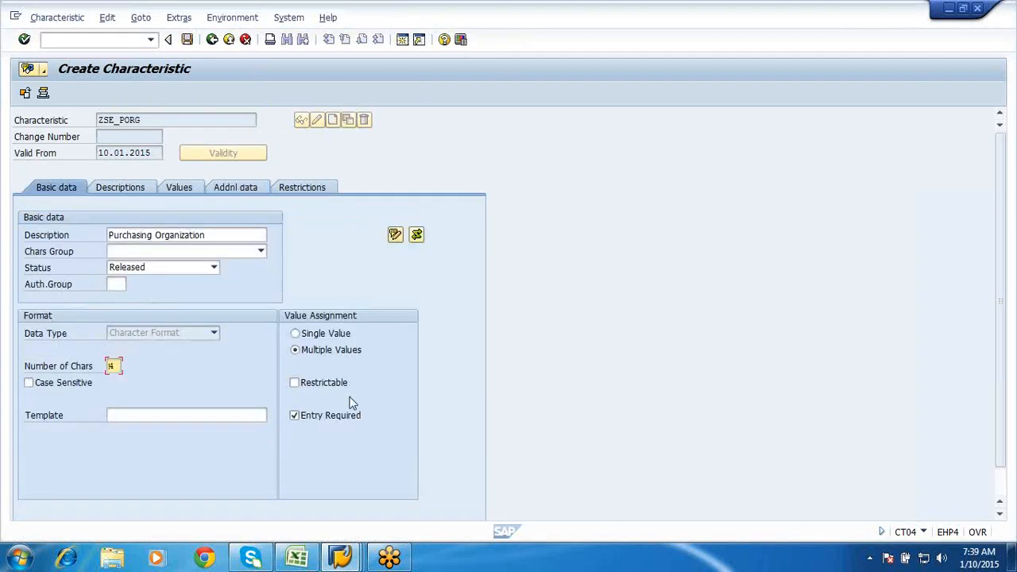
left_click(190, 187)
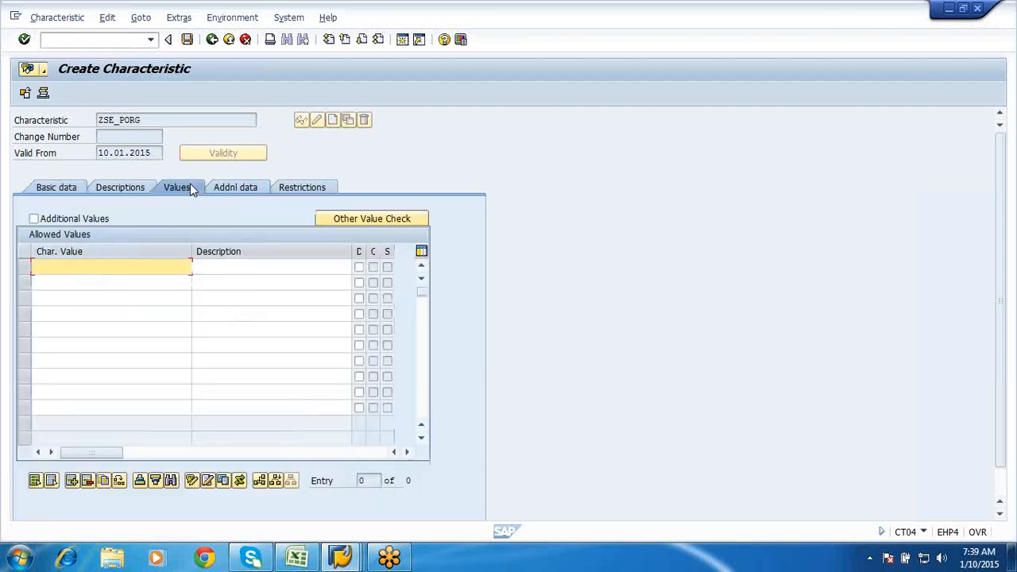
left_click(50, 225)
left_click(50, 269)
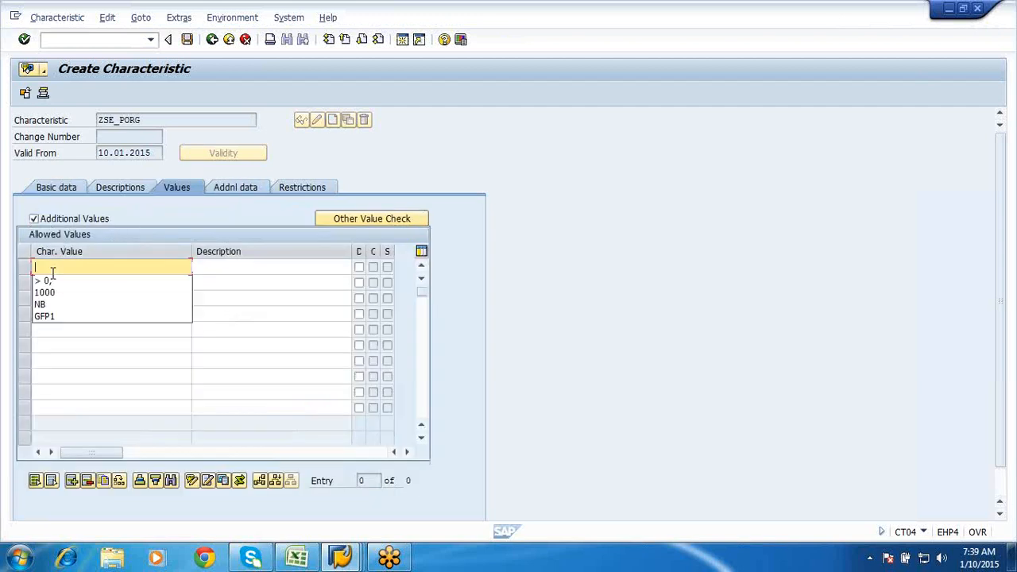
left_click(46, 266)
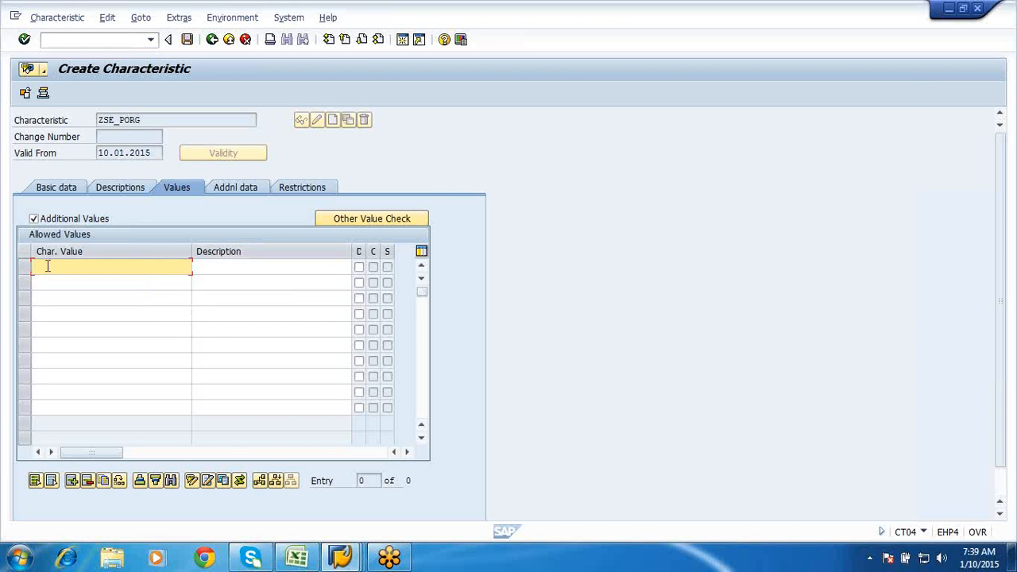
type("sfpo")
- Restrict the characteristic to class type 032 in the first Restrictions row
left_click(310, 187)
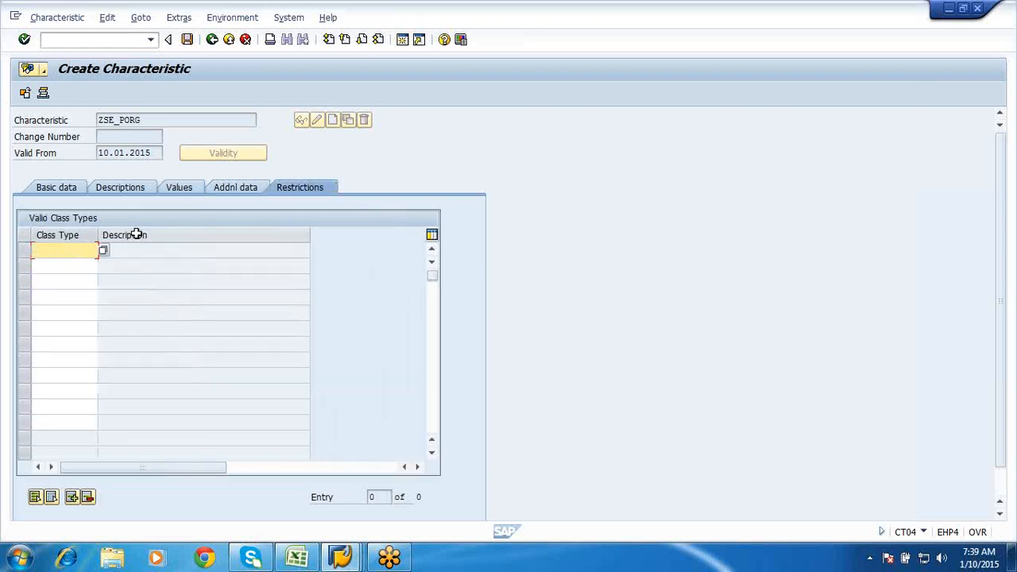
key("Insert")
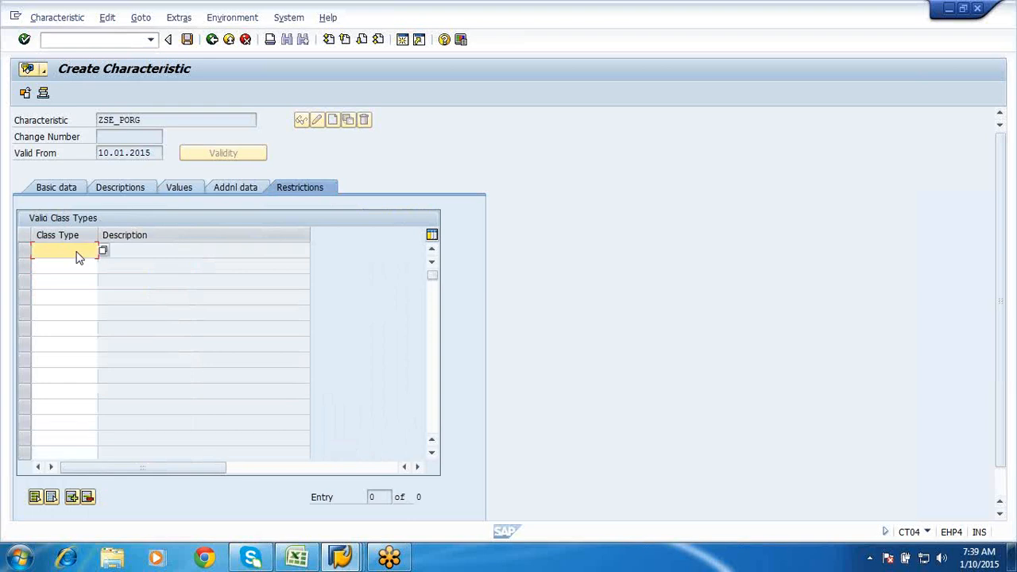
key("Insert")
key("Down")
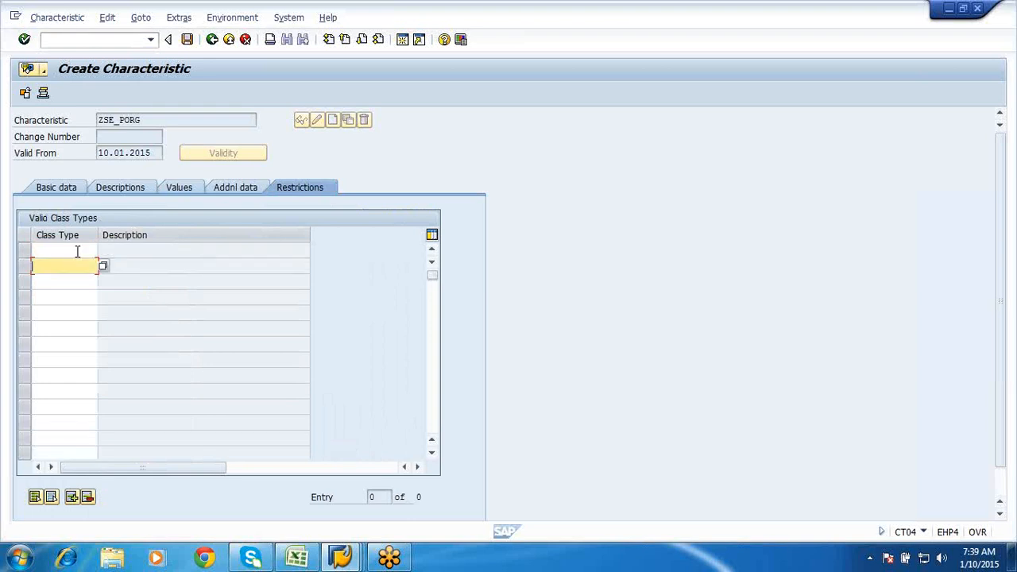
type("032")
key("BackSpace")
key("BackSpace")
key("BackSpace")
left_click(67, 248)
type("032")
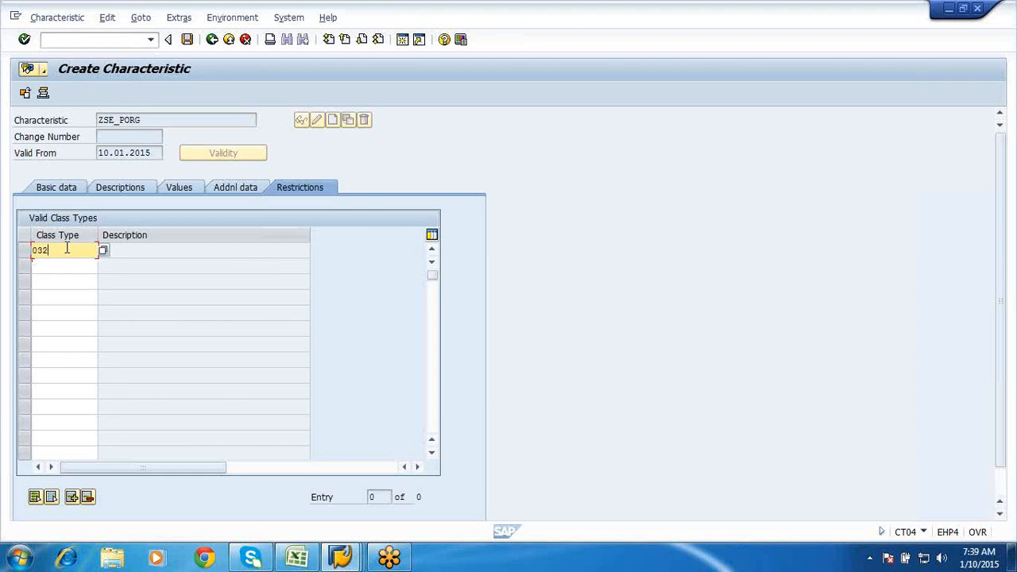
key("Return")
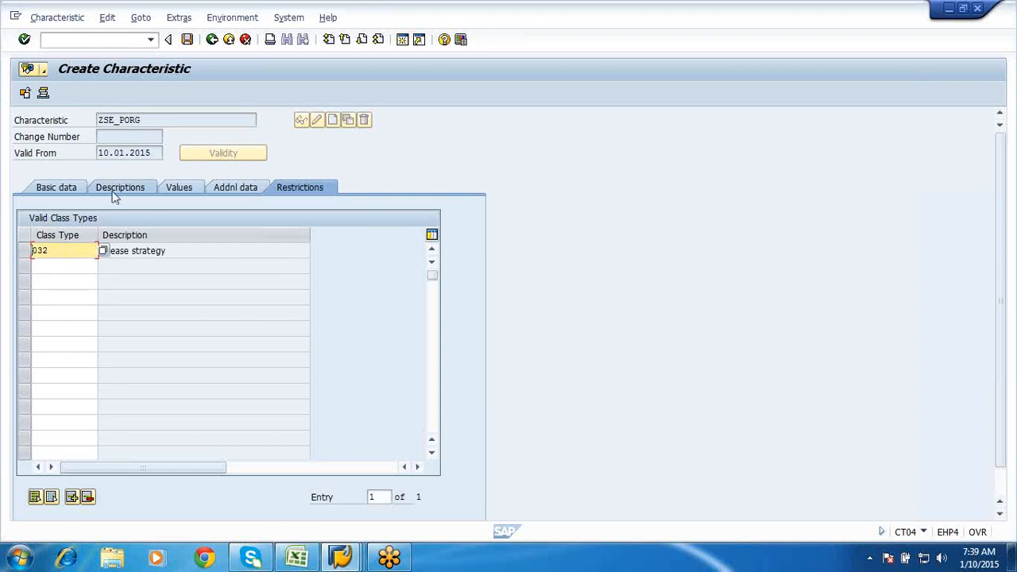
- Review descriptions, value SFPO, CESSR-EKORG reference and 032 restriction, then save ZSE_PORG and exit
left_click(113, 194)
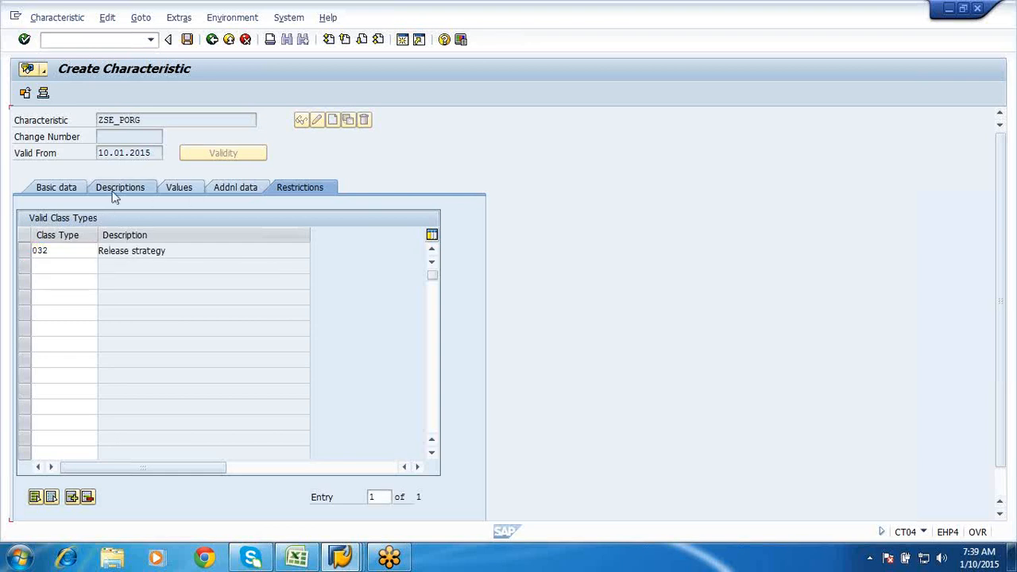
left_click(179, 189)
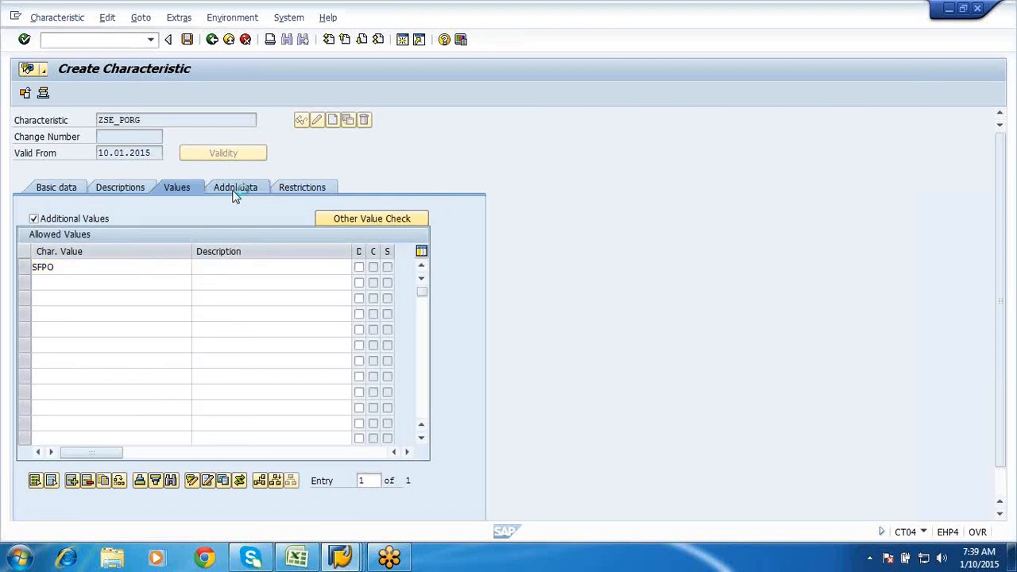
left_click(235, 194)
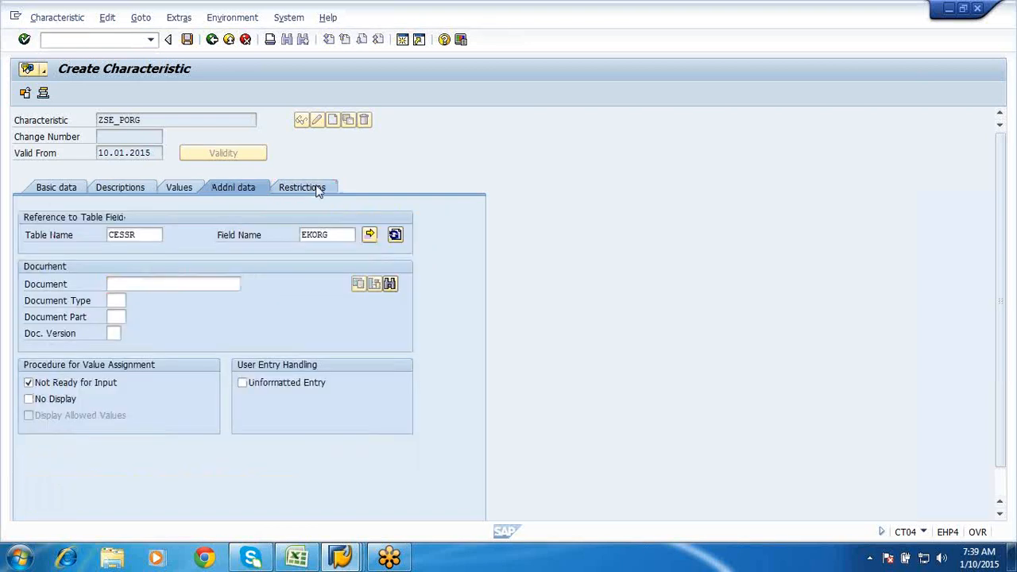
left_click(318, 188)
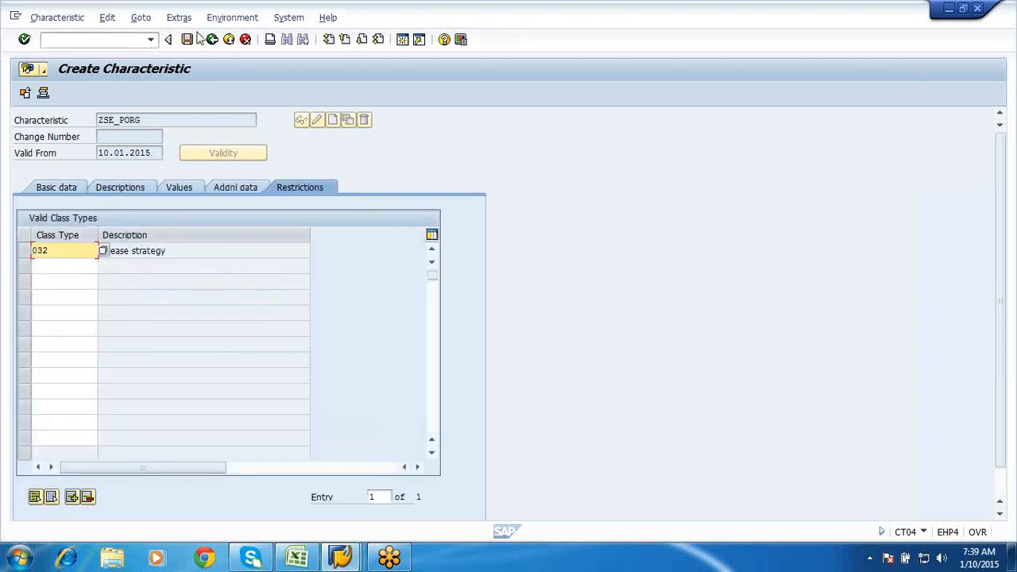
left_click(188, 44)
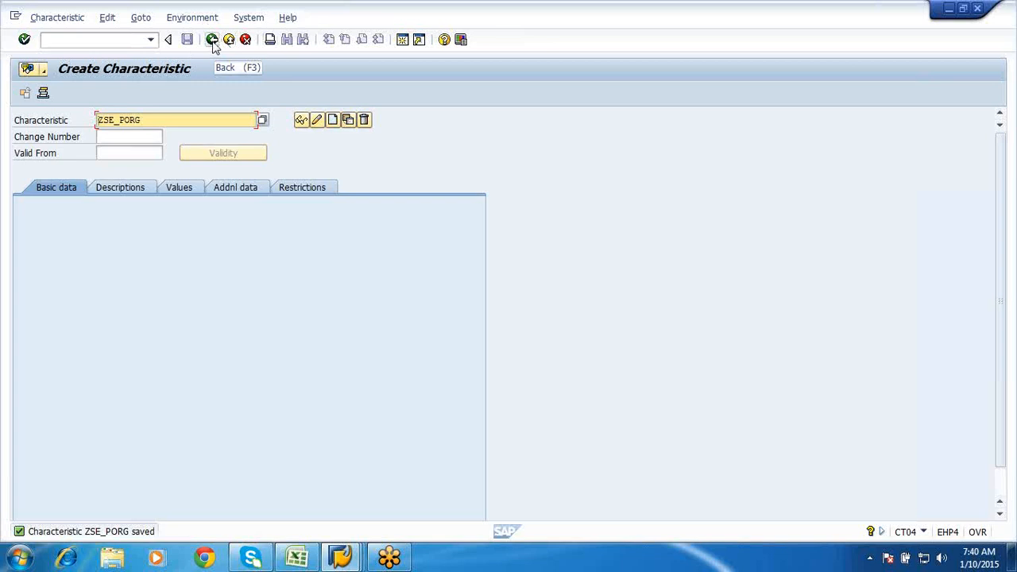
left_click(212, 40)
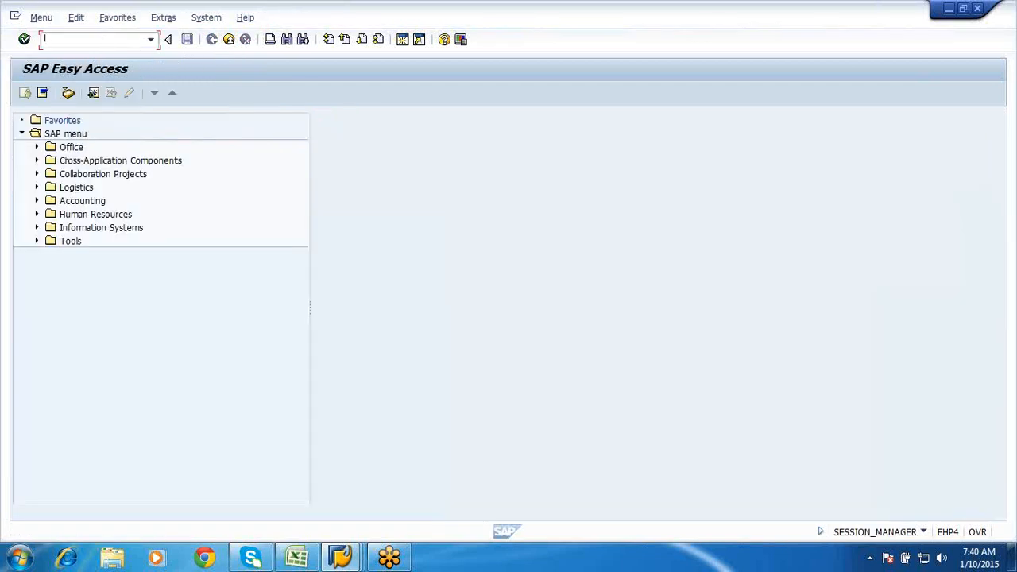
- In CT04 create ZSE_MGRP, described 'matrl group for services', allowing multiple values
type("ct04")
key("Return")
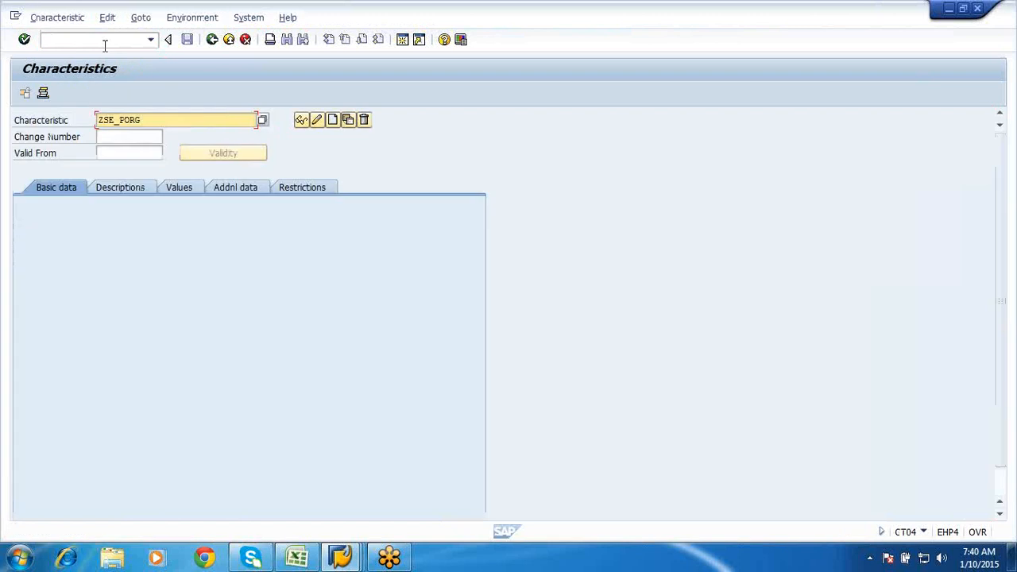
key("BackSpace")
key("BackSpace")
key("BackSpace")
key("BackSpace")
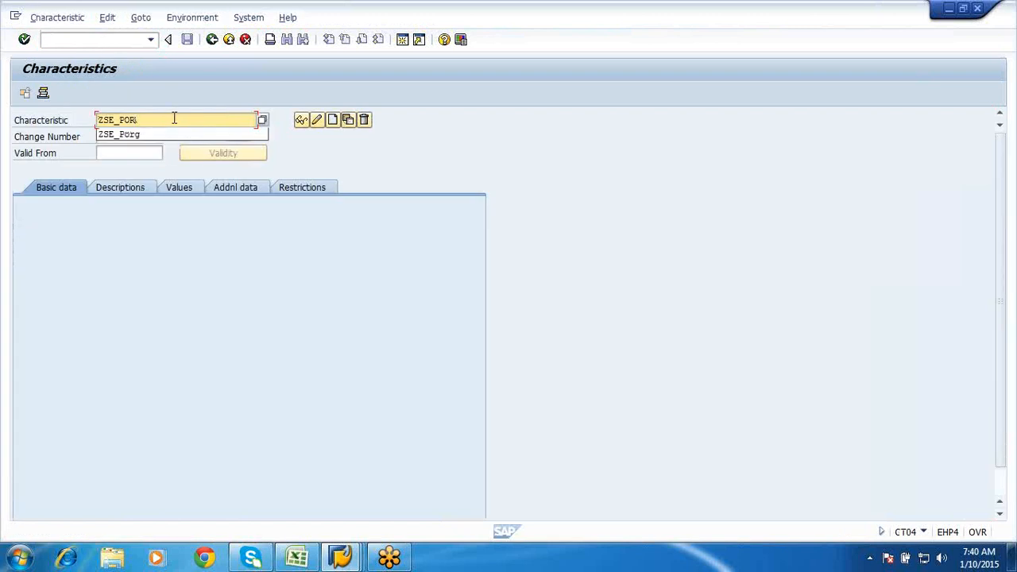
type("M")
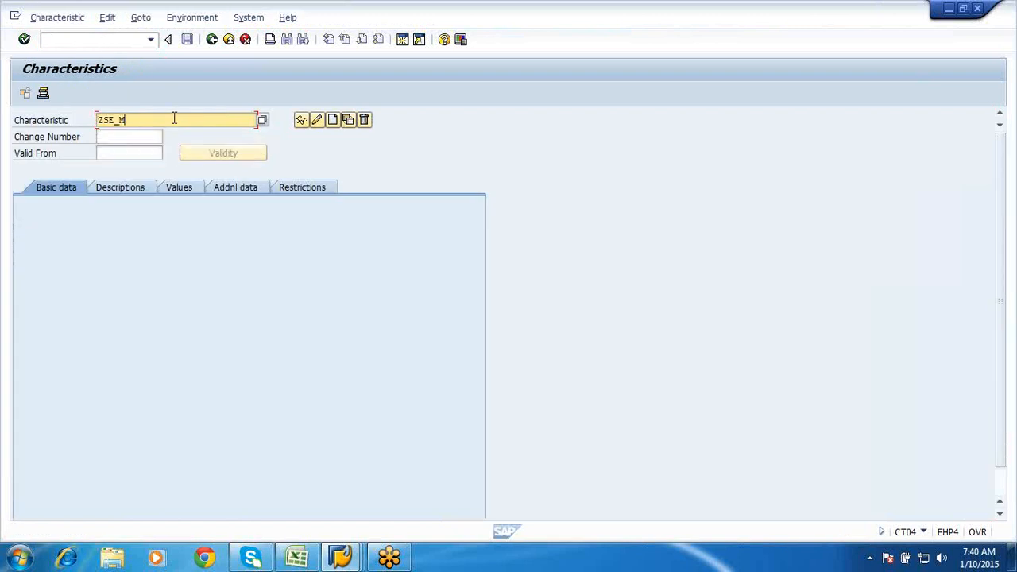
type("at")
key("BackSpace")
type("grp")
left_click(333, 121)
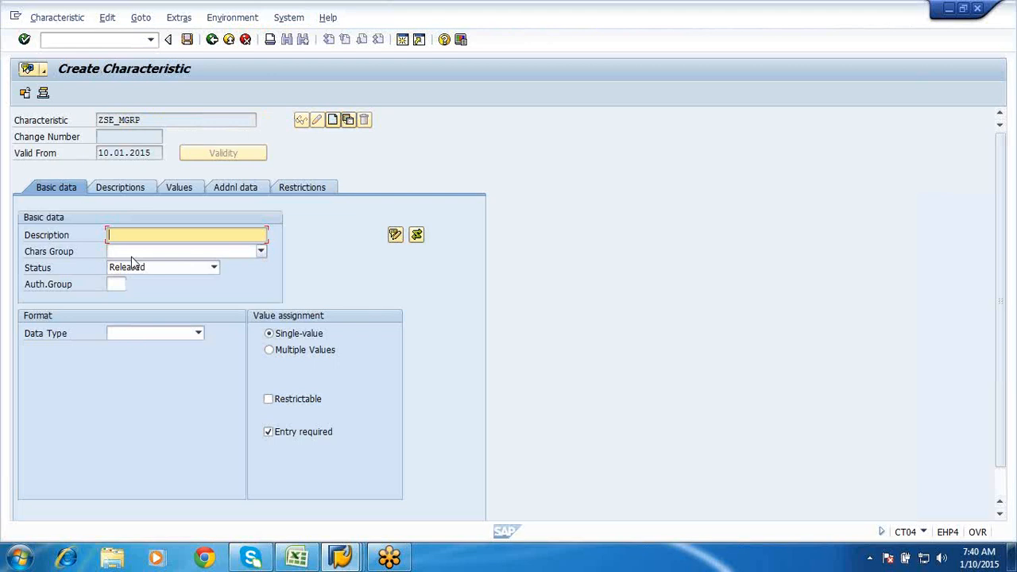
type("matrl group for services")
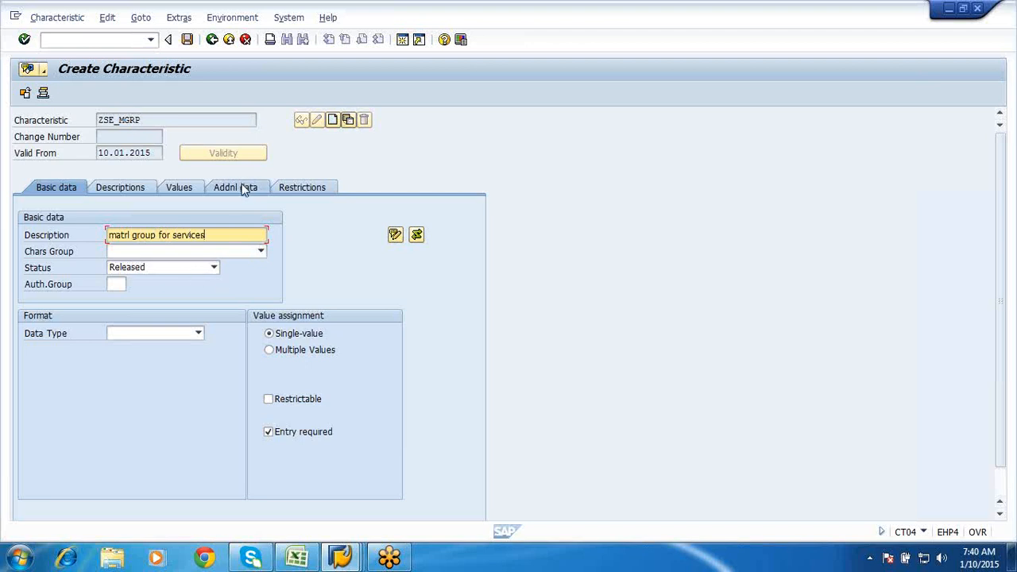
left_click(285, 352)
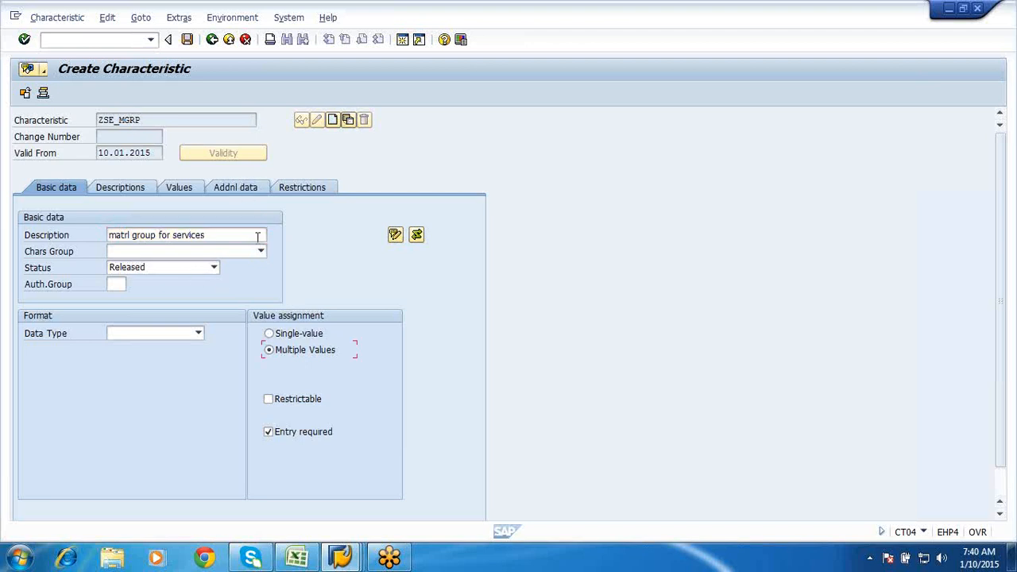
- Set CESSR as the reference table on the Additional data tab
left_click(239, 188)
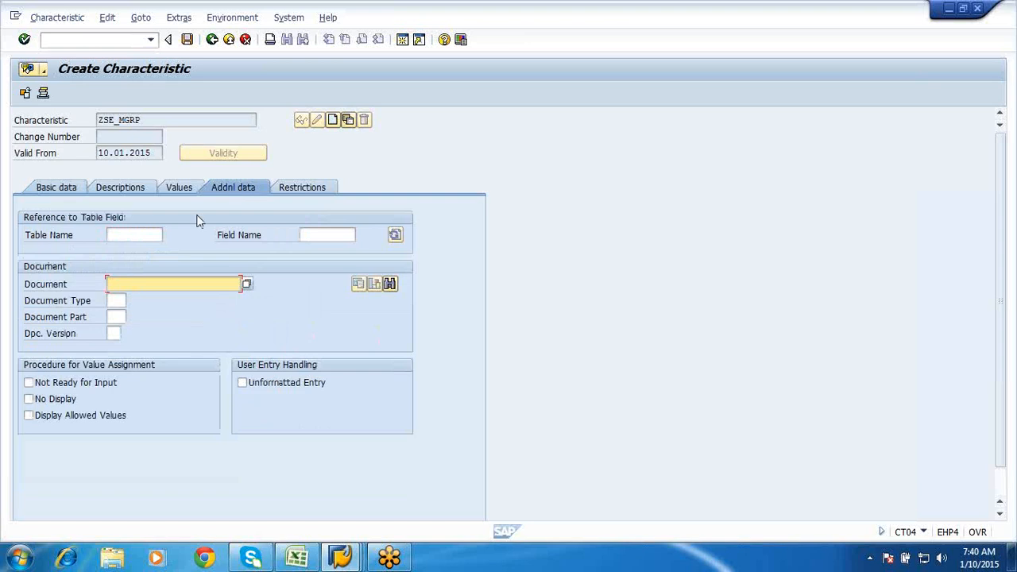
left_click(131, 236)
type("cessr")
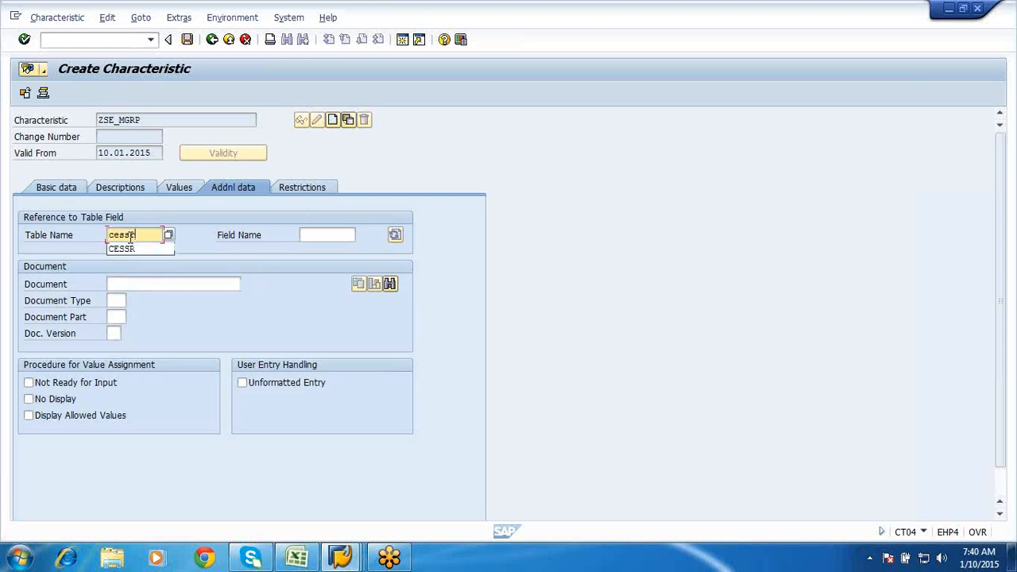
left_click(131, 249)
left_click(328, 235)
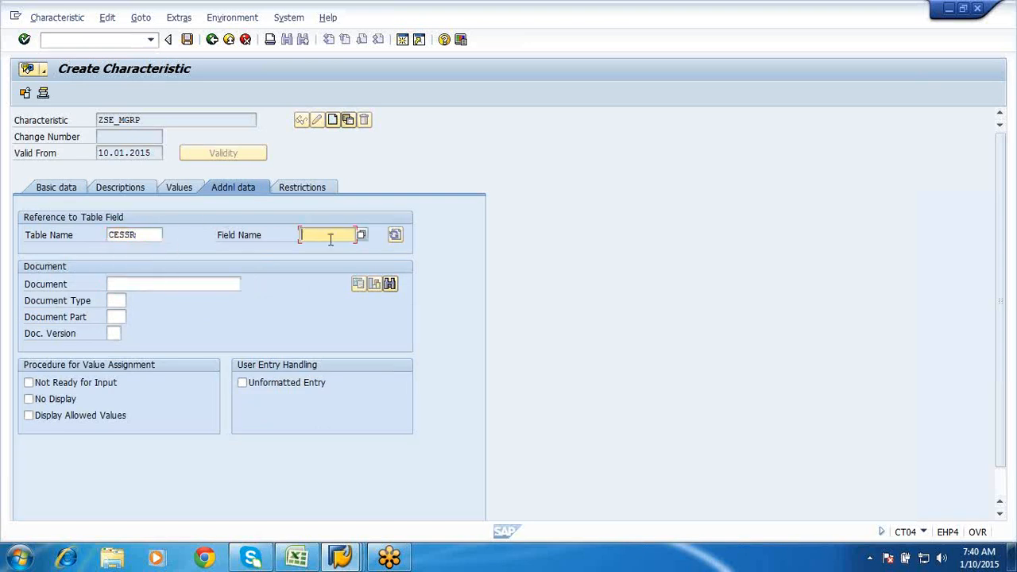
- Look up MATKL in the CESSR structure, enter it as reference field, and accept the dictionary notice
mouse_move(343, 559)
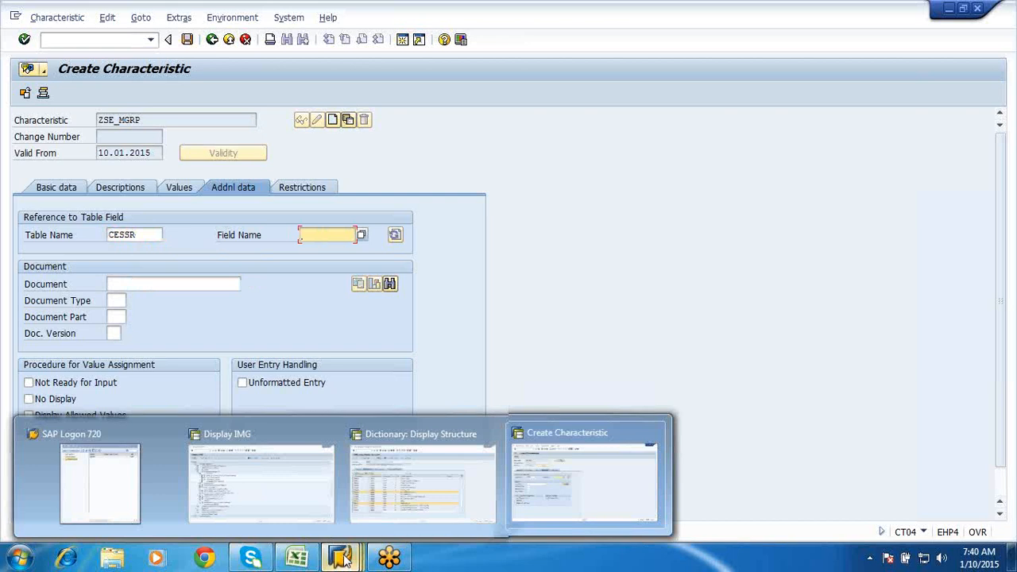
left_click(399, 496)
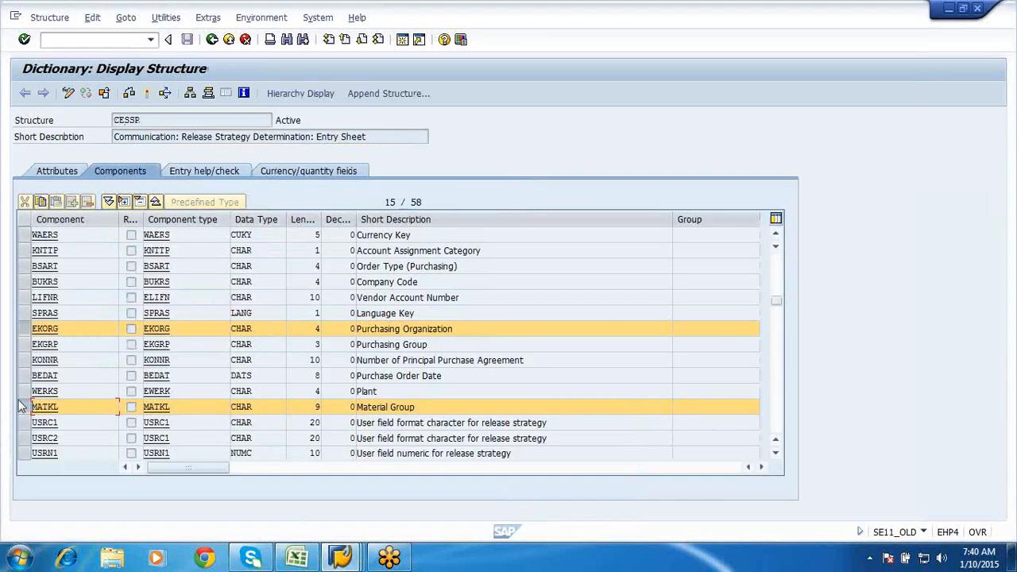
left_click(22, 409)
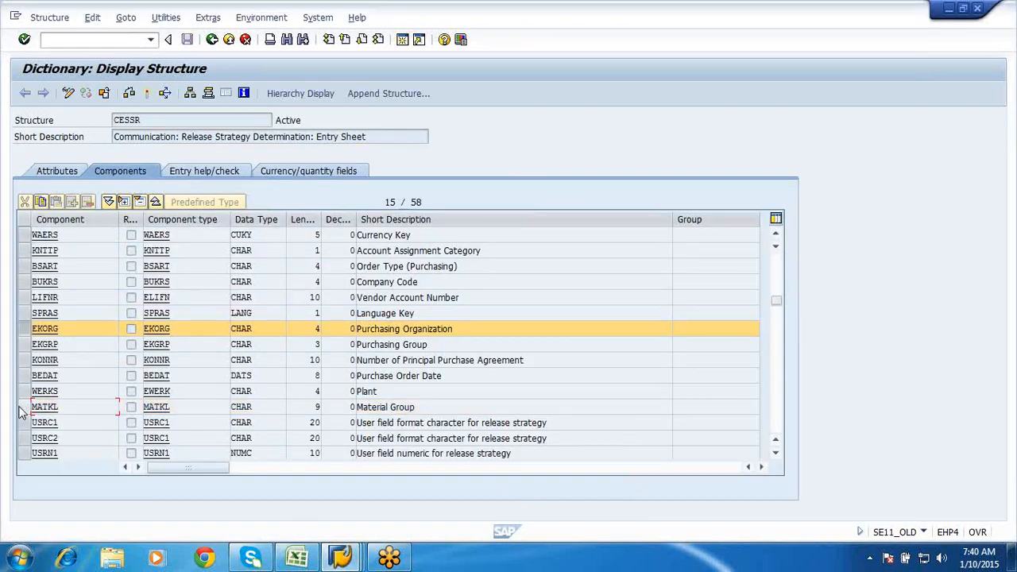
left_click(21, 409)
left_click(21, 410)
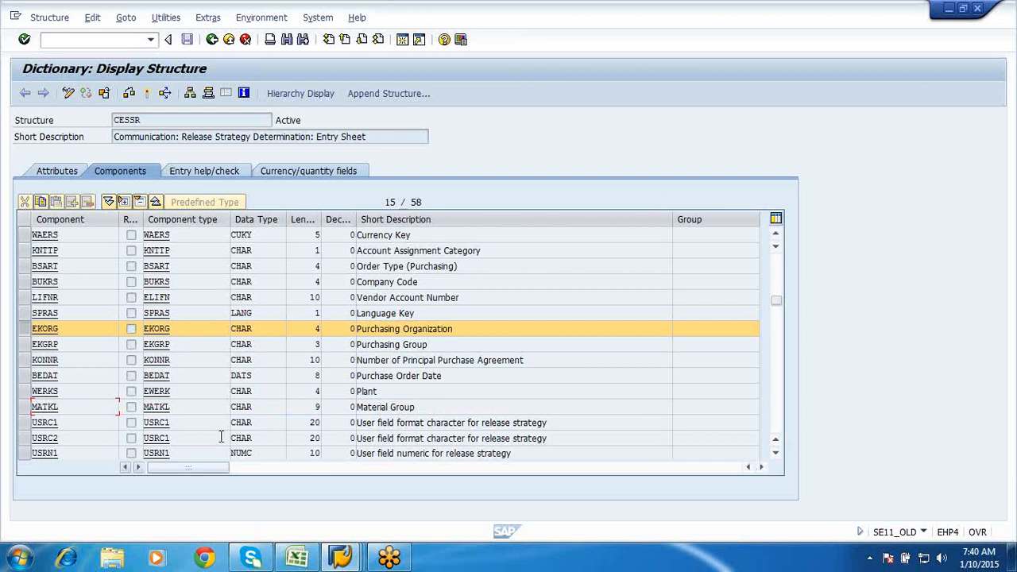
mouse_move(342, 557)
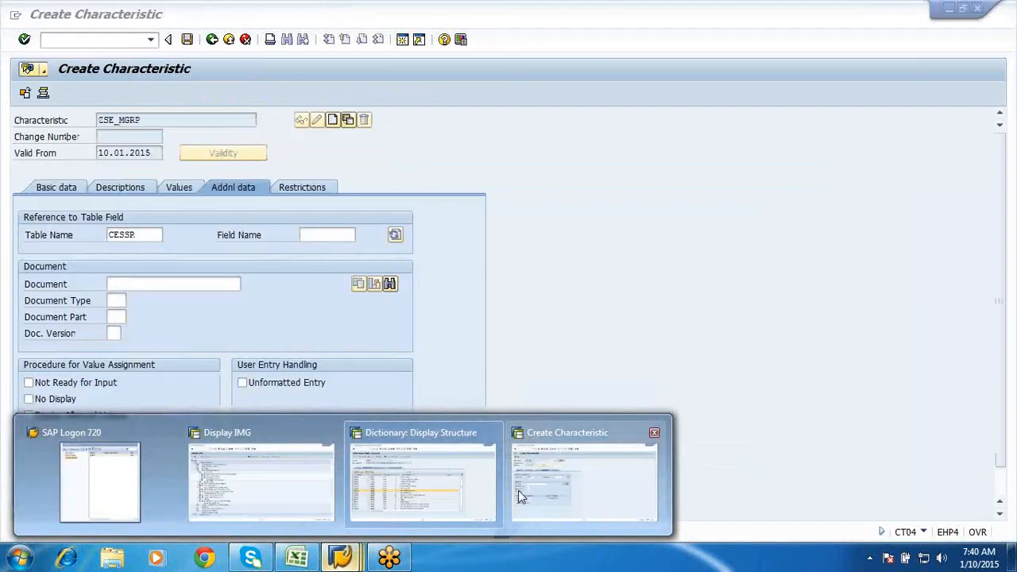
left_click(518, 490)
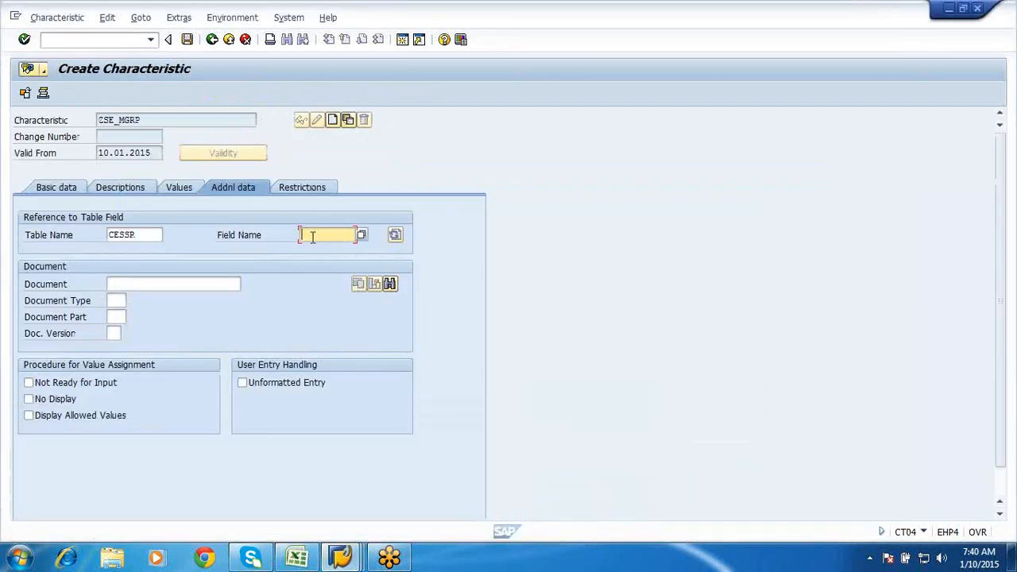
type("matkl")
key("Return")
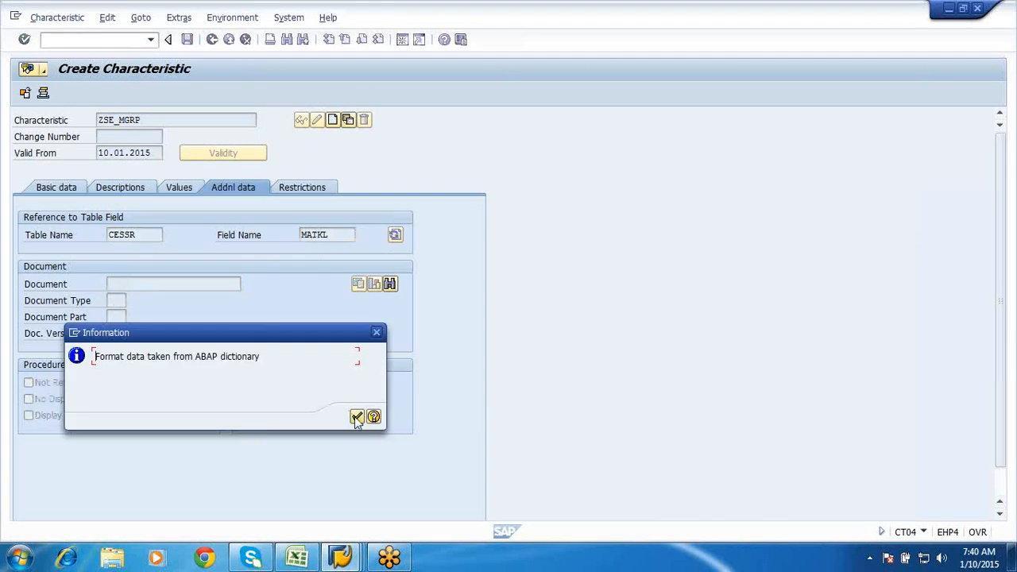
left_click(356, 417)
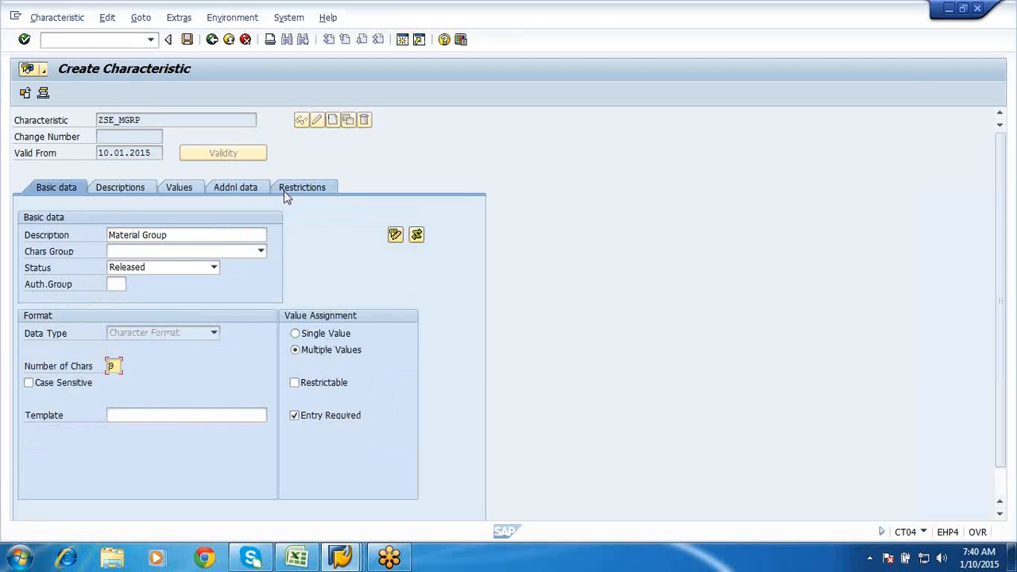
- Allow additional values with allowed value 01 and restrict ZSE_MGRP to class type 032
left_click(174, 191)
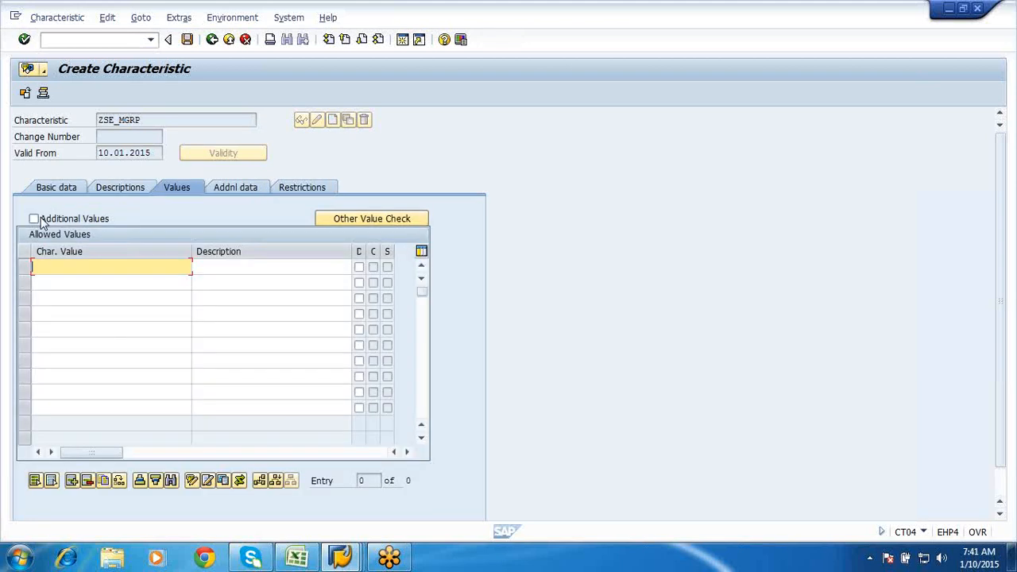
left_click(35, 218)
left_click(70, 272)
type("01")
left_click(142, 191)
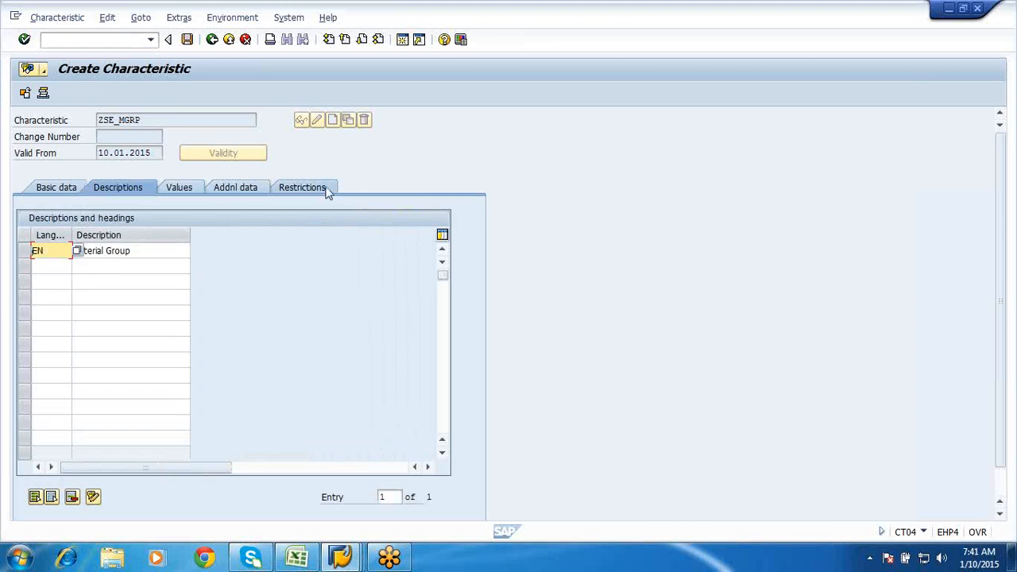
left_click(328, 191)
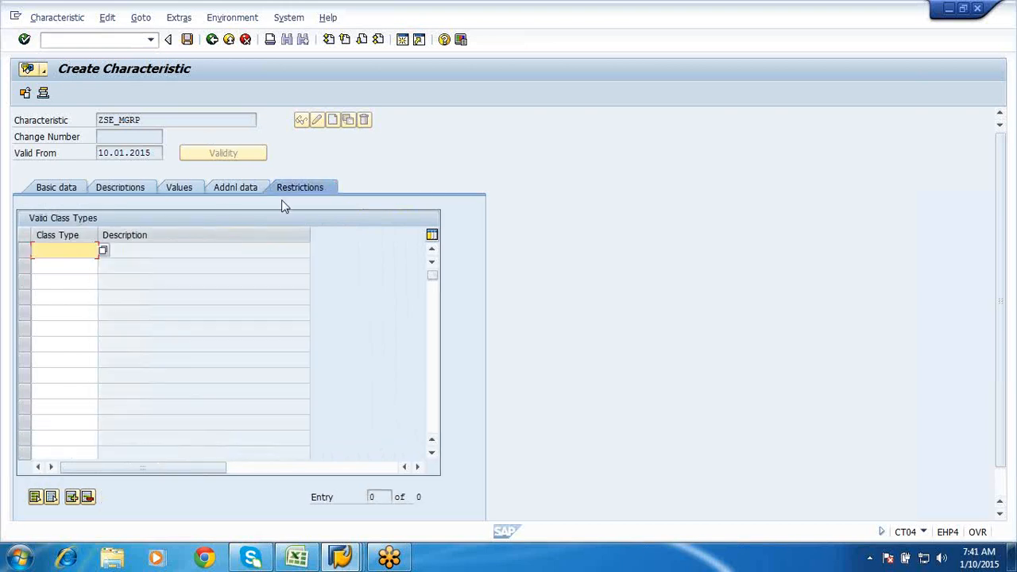
type("032")
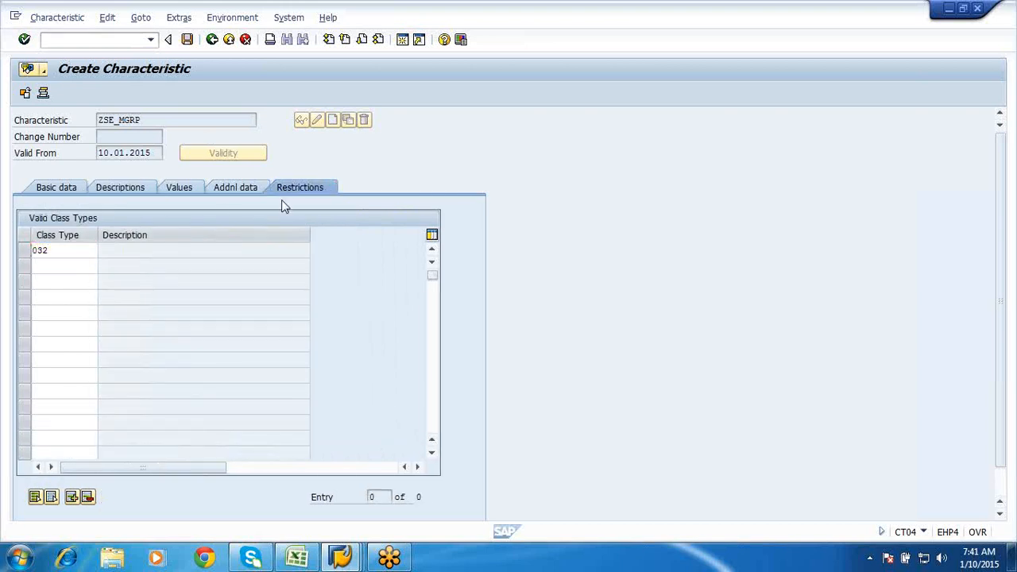
key("Return")
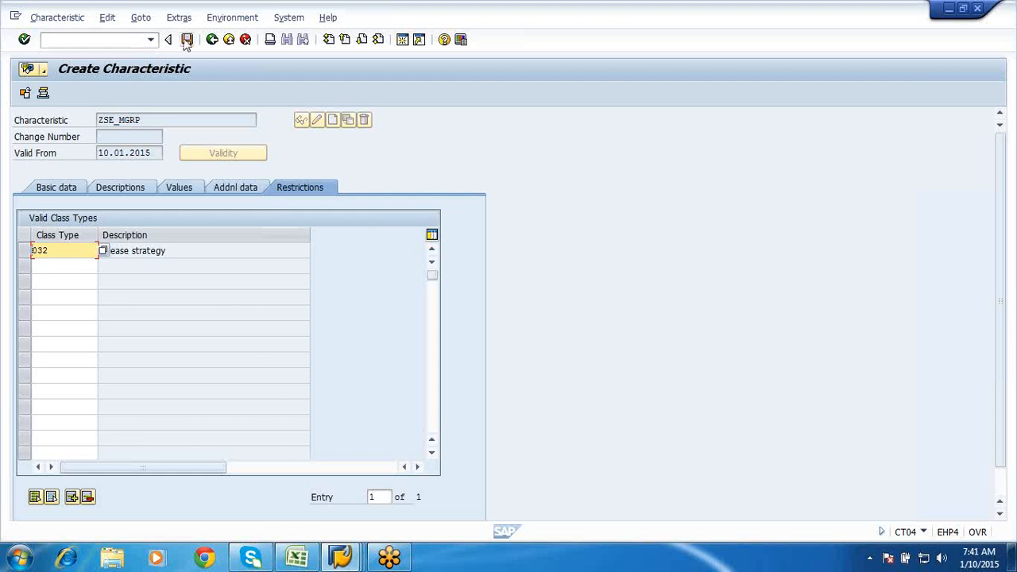
- Save ZSE_MGRP, display it to verify value 01, and return to the Easy Access menu
left_click(186, 39)
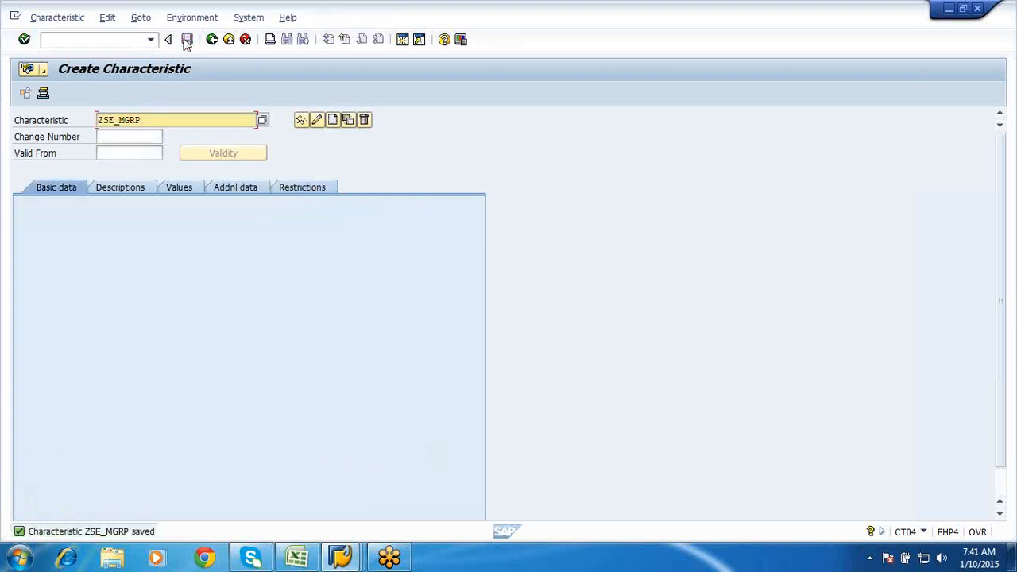
left_click(301, 121)
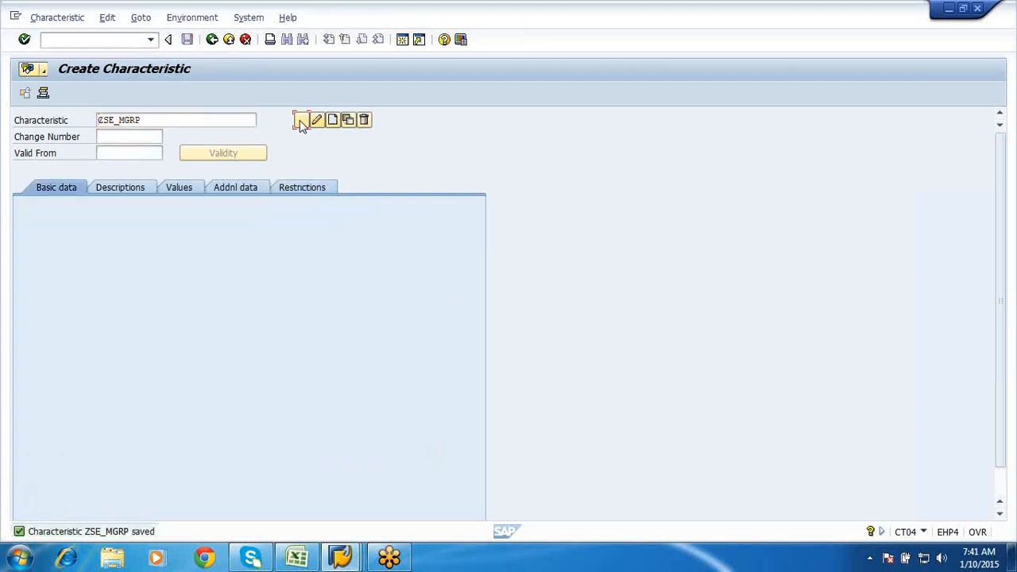
left_click(180, 190)
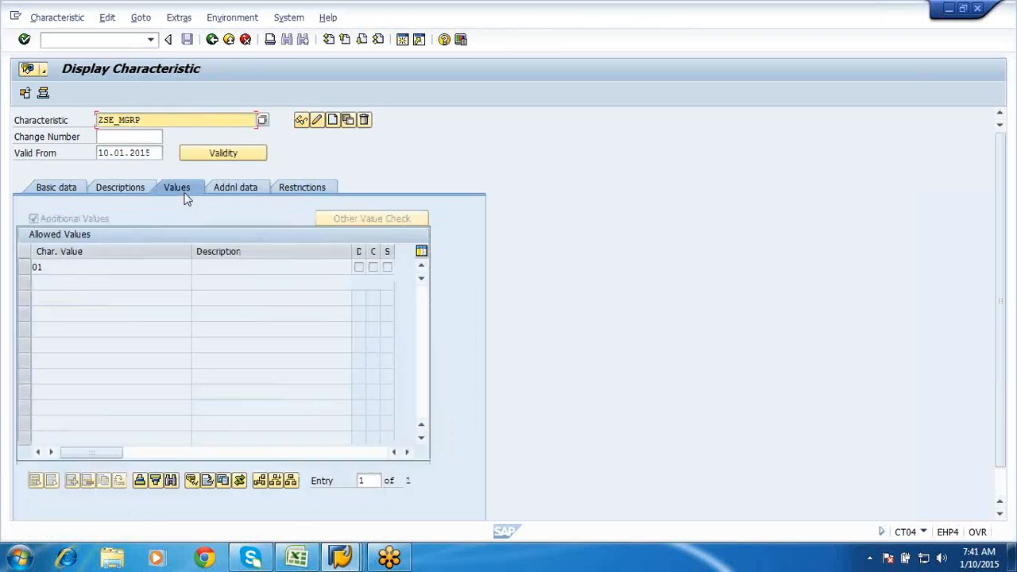
left_click(212, 41)
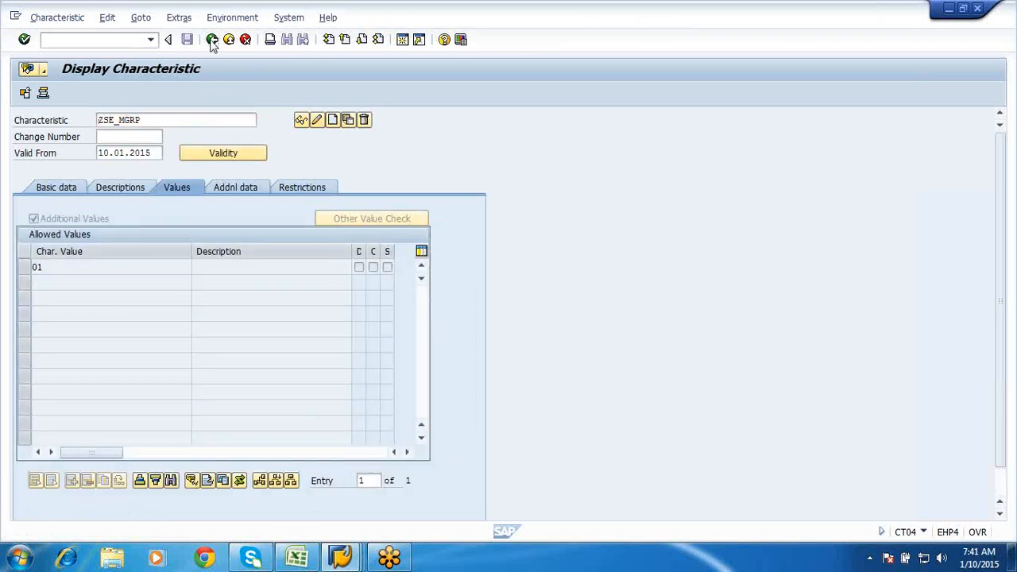
left_click(213, 40)
left_click(101, 42)
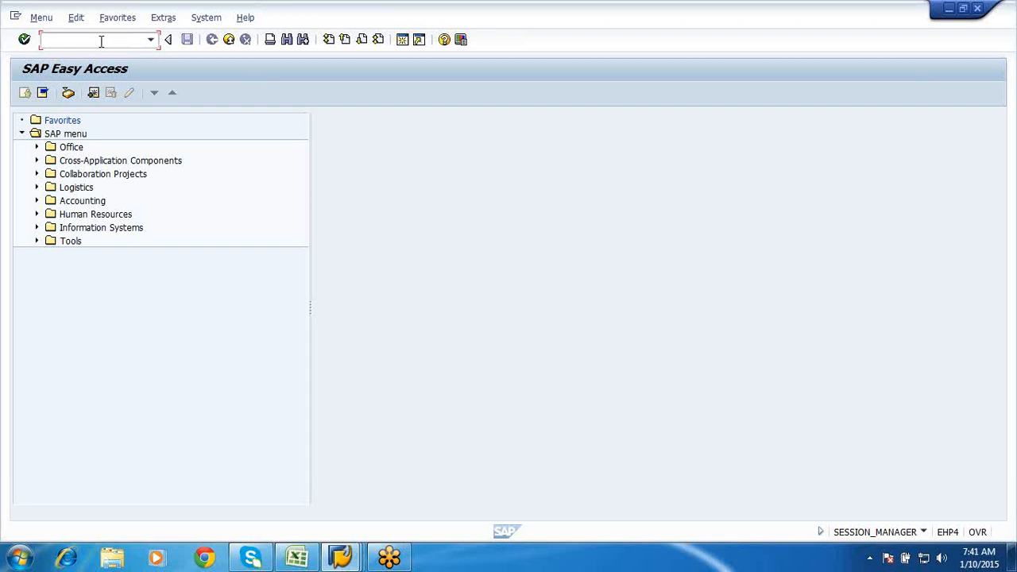
- In CL02, start creating class ZSES_Release1 with class type 032
type("cl02")
key("Return")
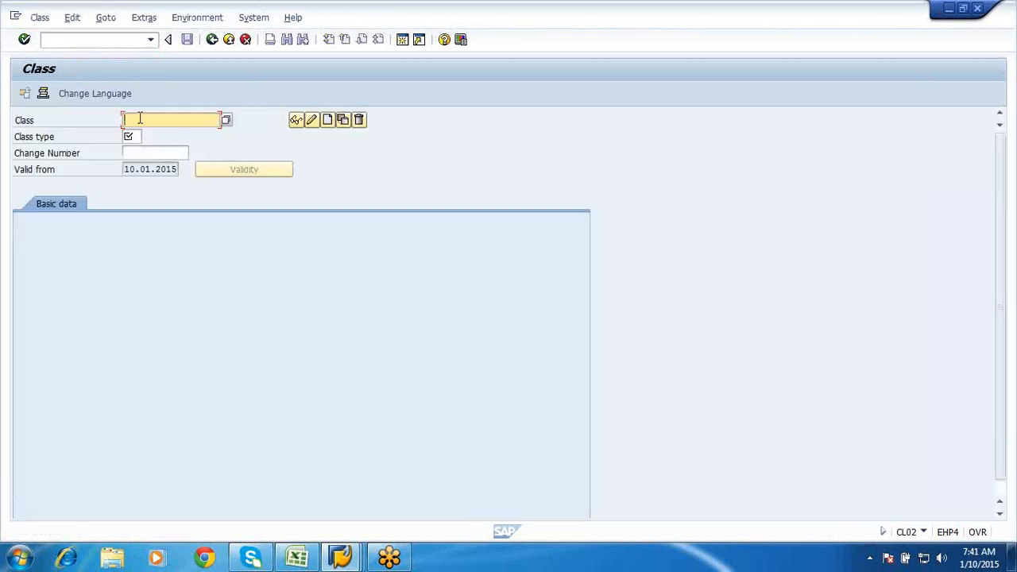
type("Rel")
key("BackSpace")
key("BackSpace")
key("BackSpace")
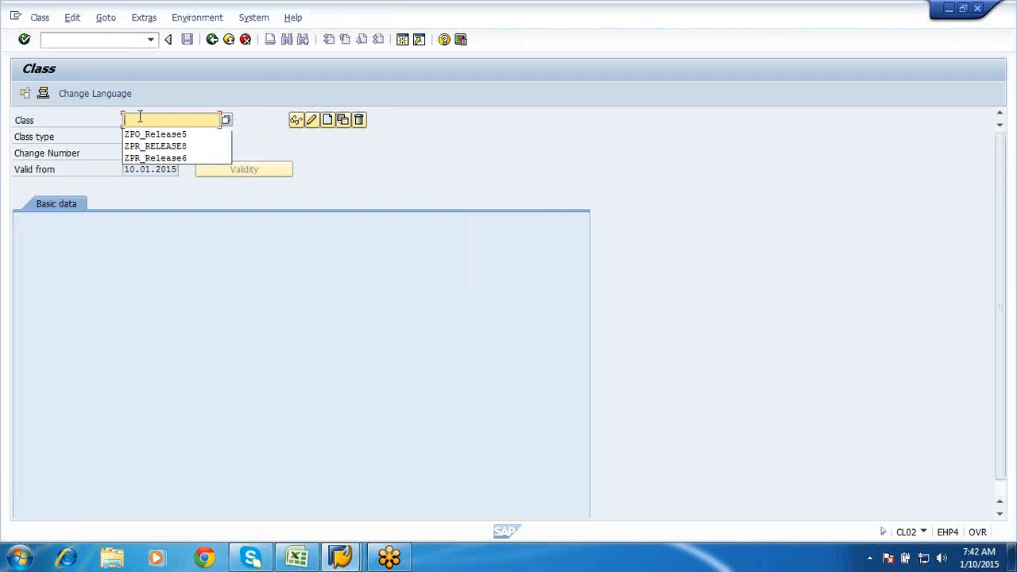
type("ZSES")
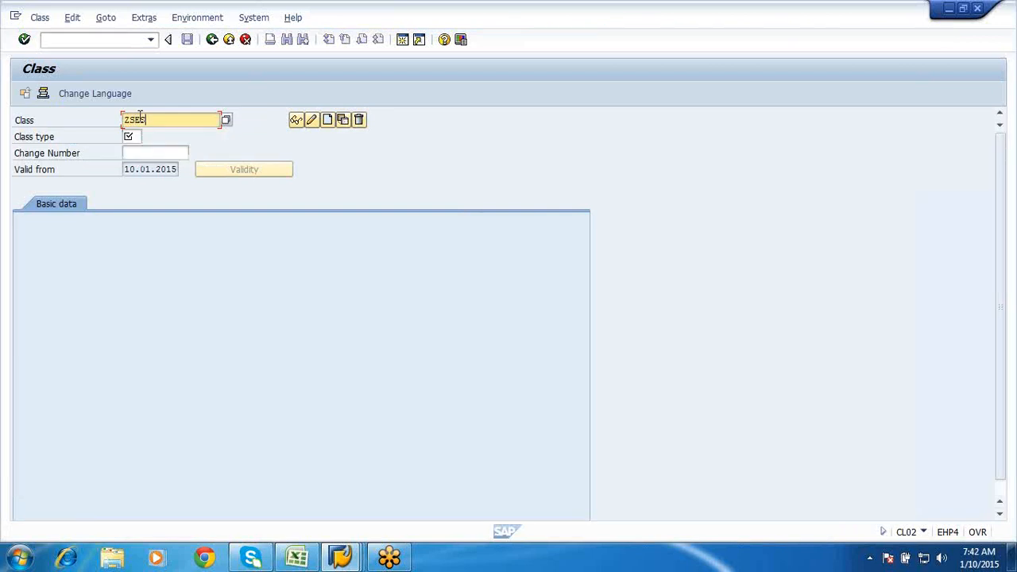
type("_Release1")
left_click(133, 137)
type("032")
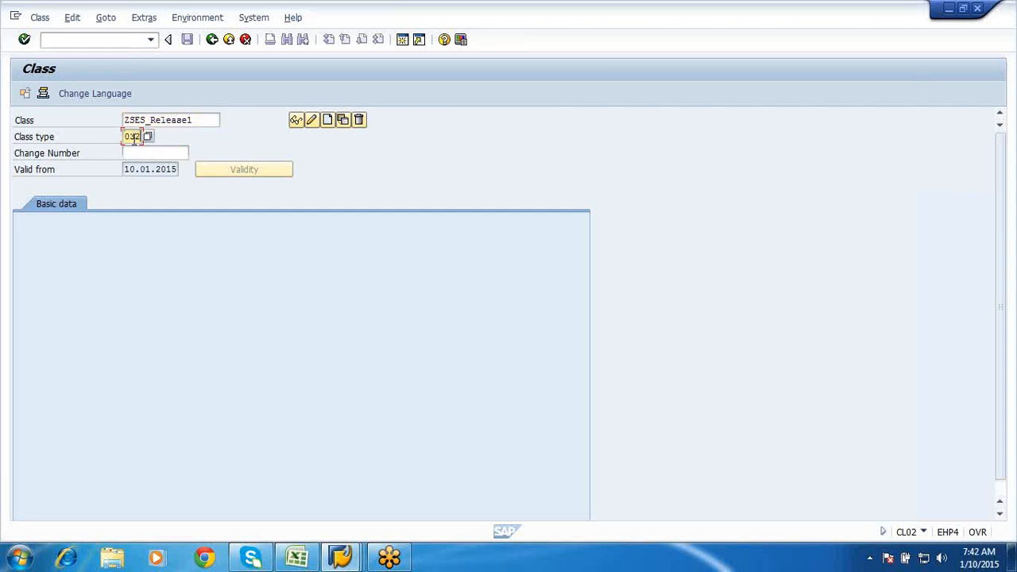
key("Return")
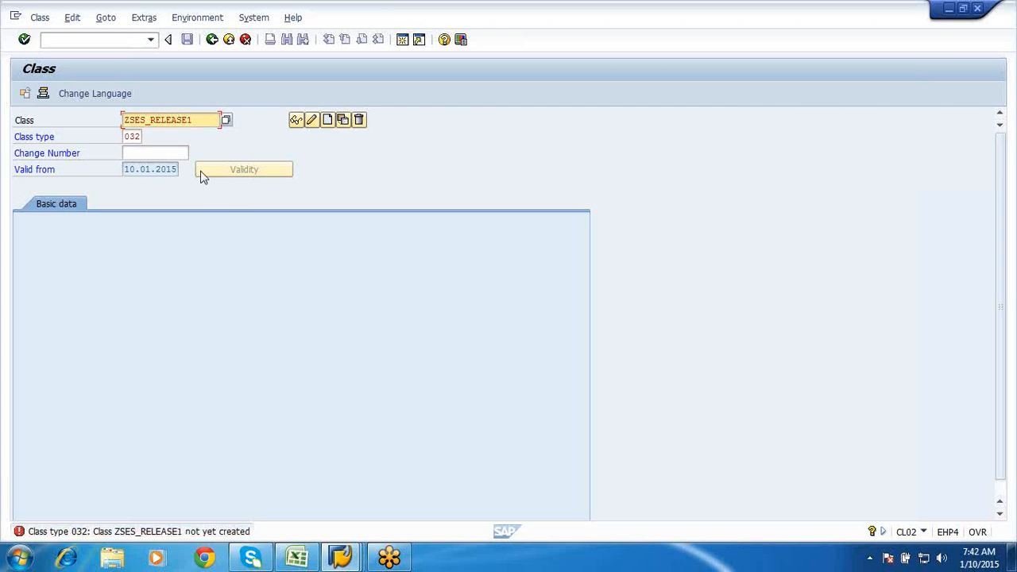
left_click(327, 120)
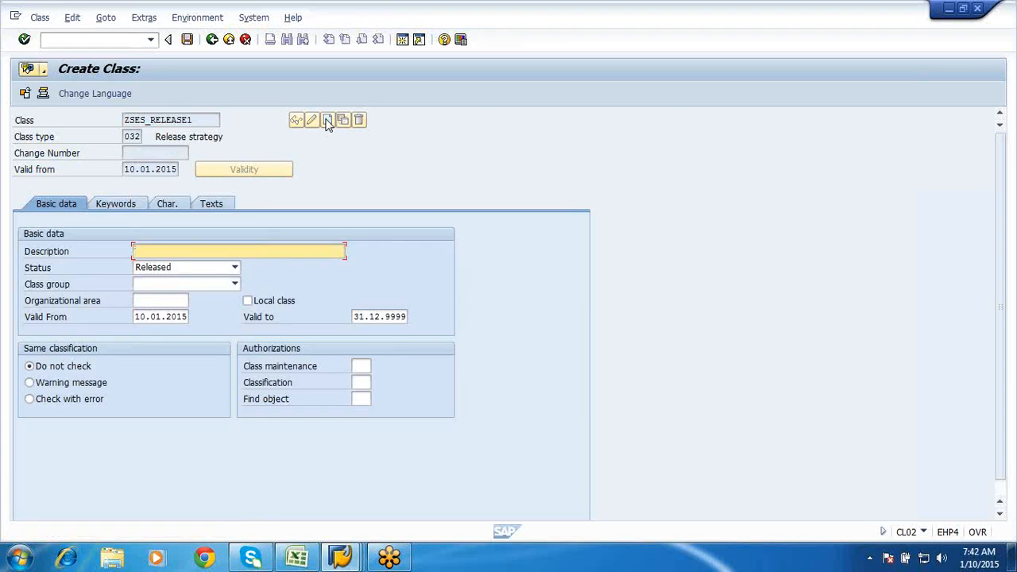
- Describe the class as 'class for service release' and show its empty characteristics list
type("c")
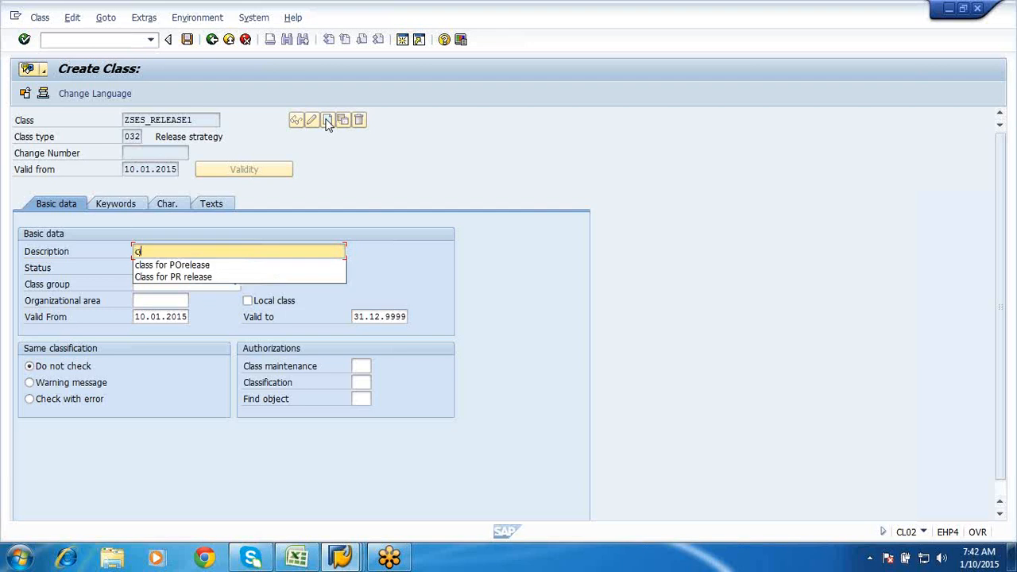
type("lass for service r")
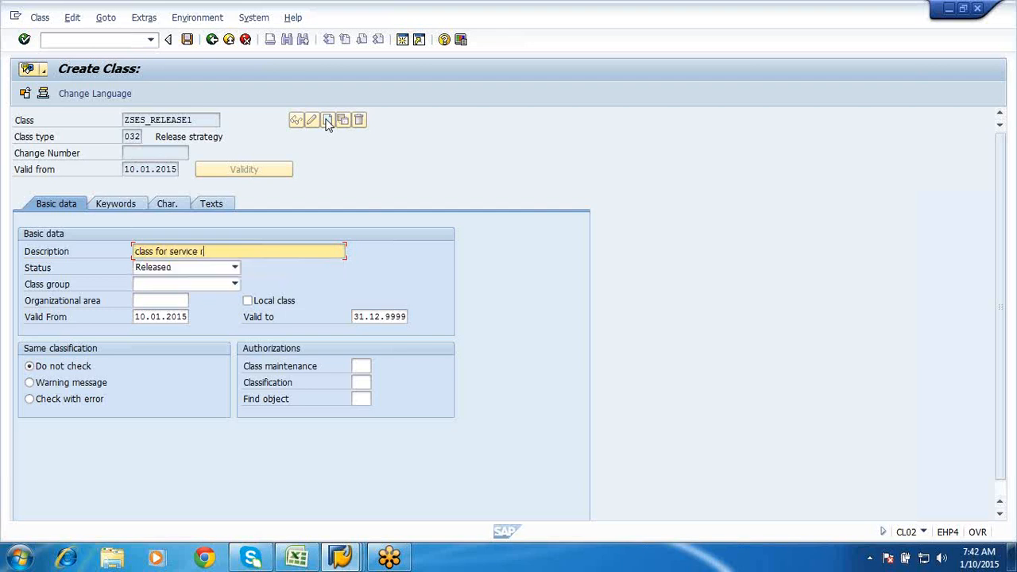
type("elease")
left_click(167, 204)
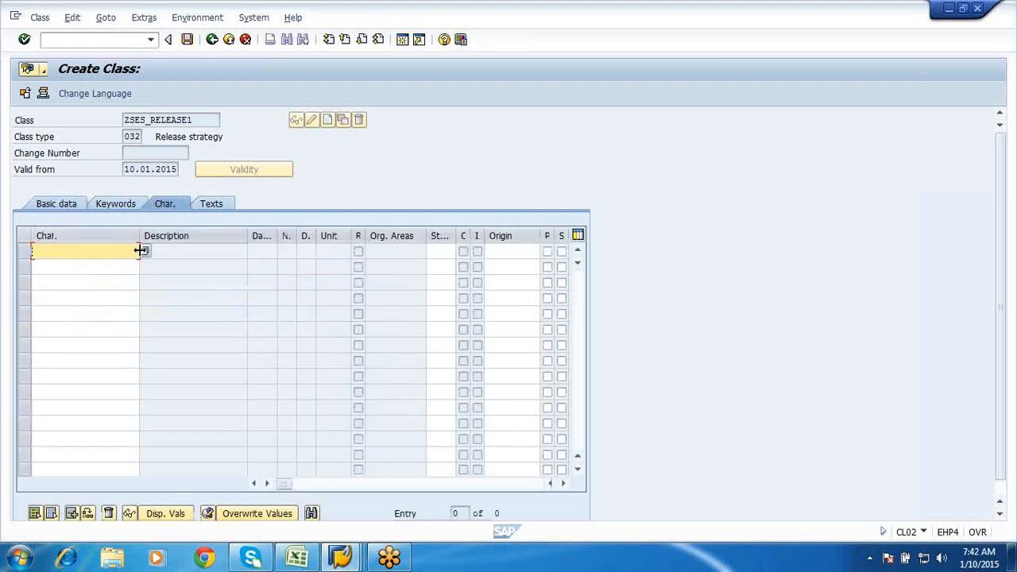
- Search characteristics matching 'zse*' and assign ZSE_VALUE to the first row
left_click(145, 252)
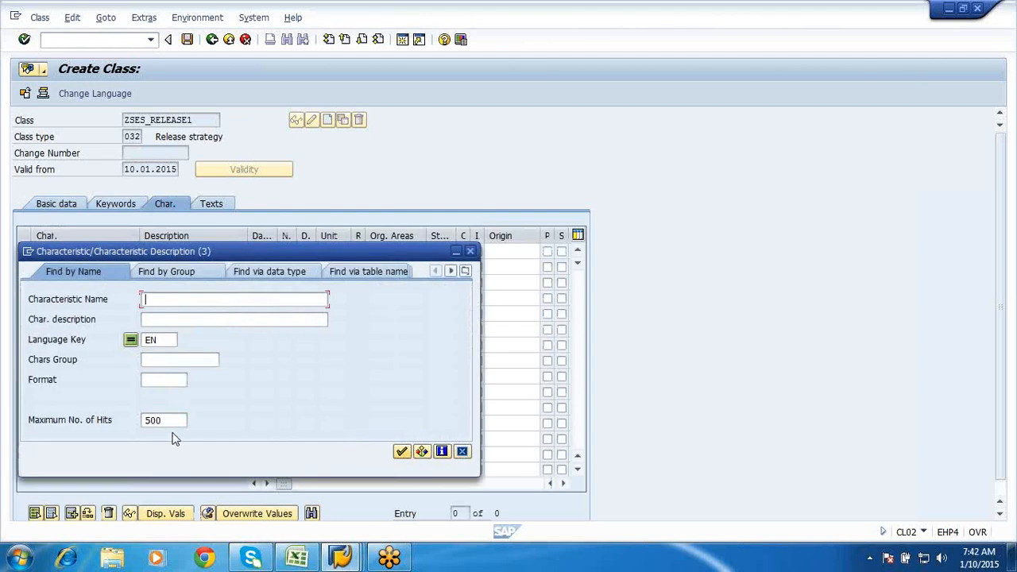
left_click(169, 420)
key("BackSpace")
key("BackSpace")
key("BackSpace")
left_click(161, 304)
type("zse")
key("shift+Tab")
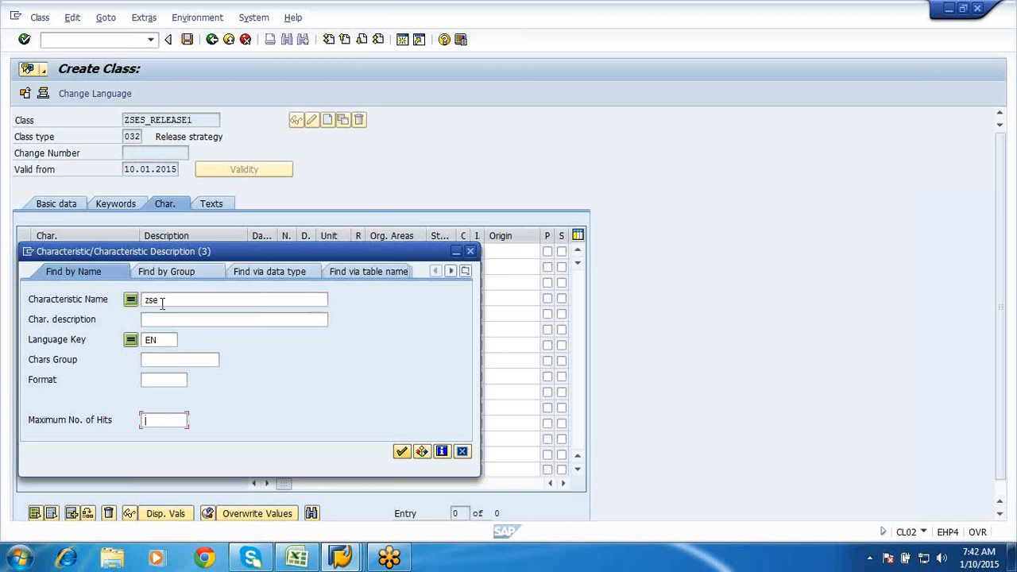
type("*")
key("BackSpace")
left_click(164, 299)
type("*")
left_click(401, 452)
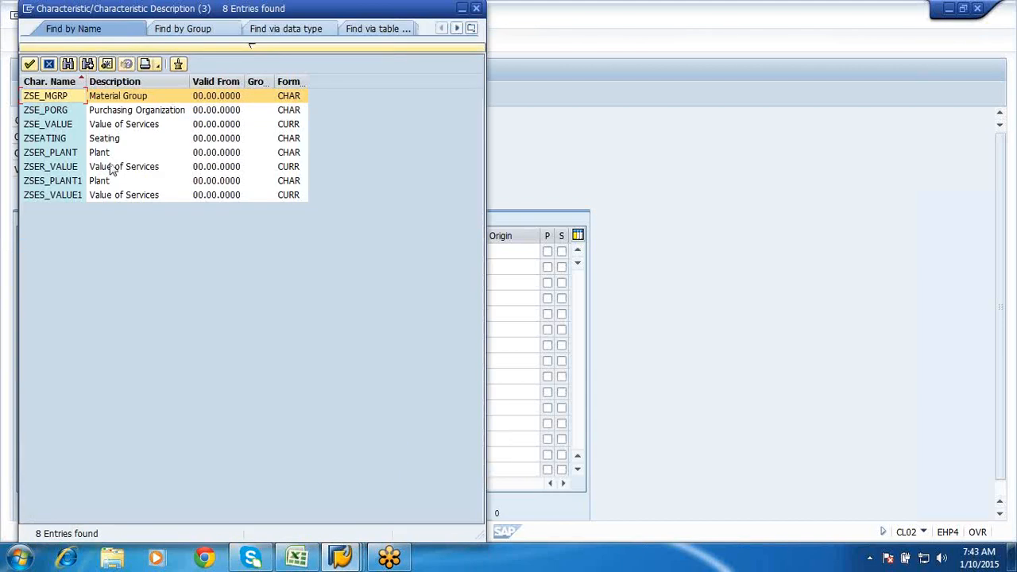
double_click(49, 126)
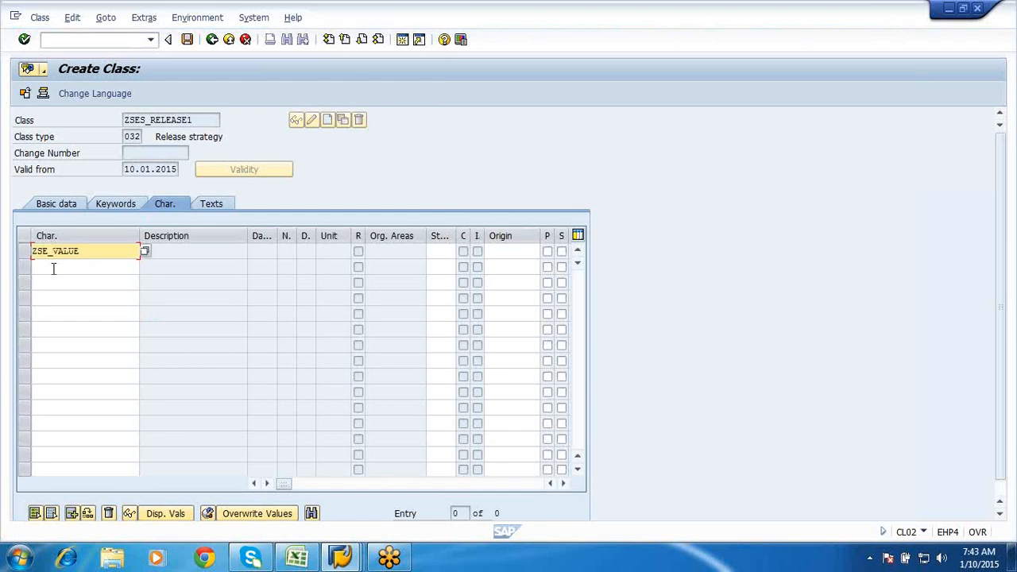
- Assign ZSE_PORG to the second row via a 'zse*' search
left_click(54, 268)
left_click(144, 268)
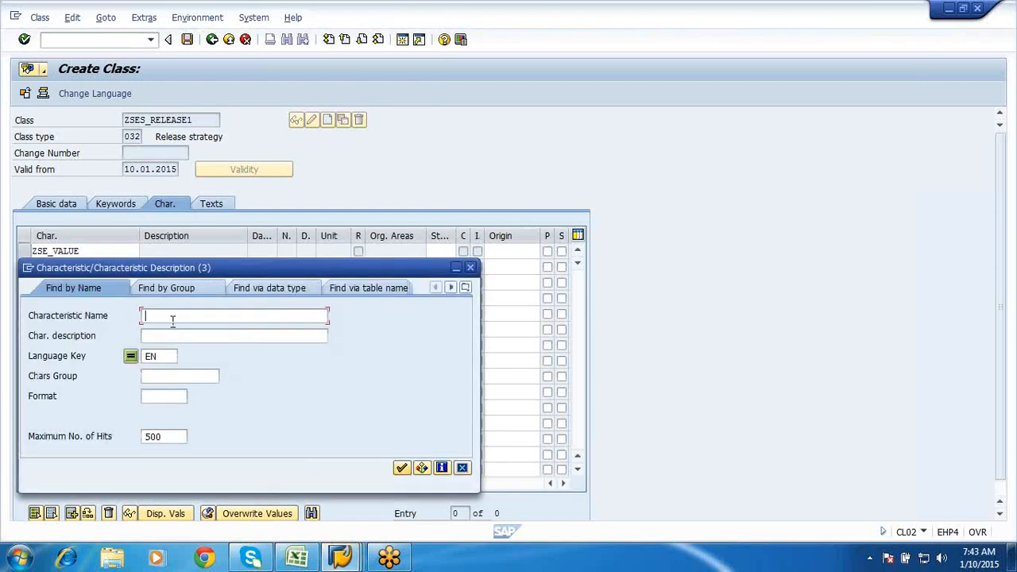
type("zse*")
left_click(402, 469)
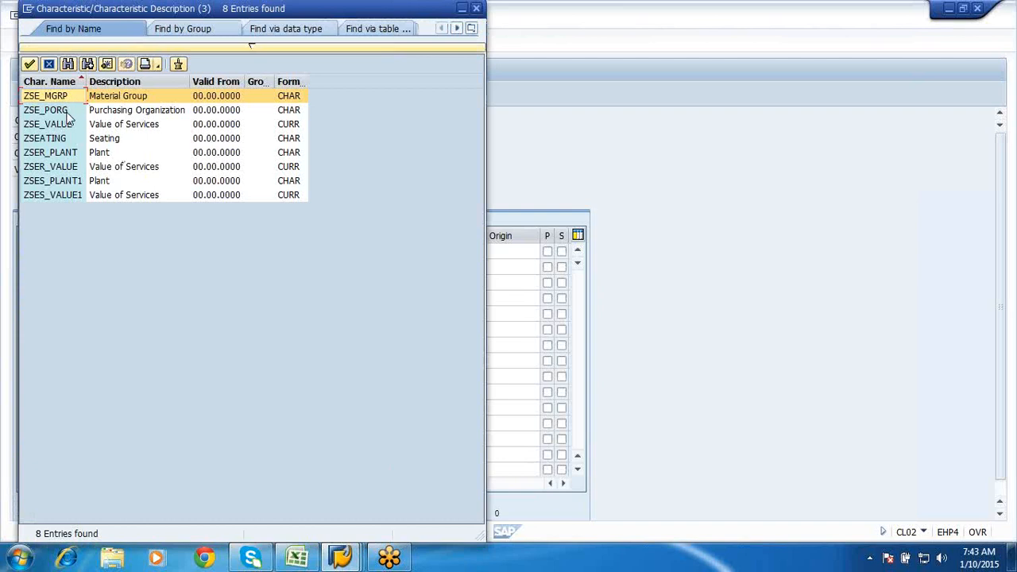
left_click(62, 111)
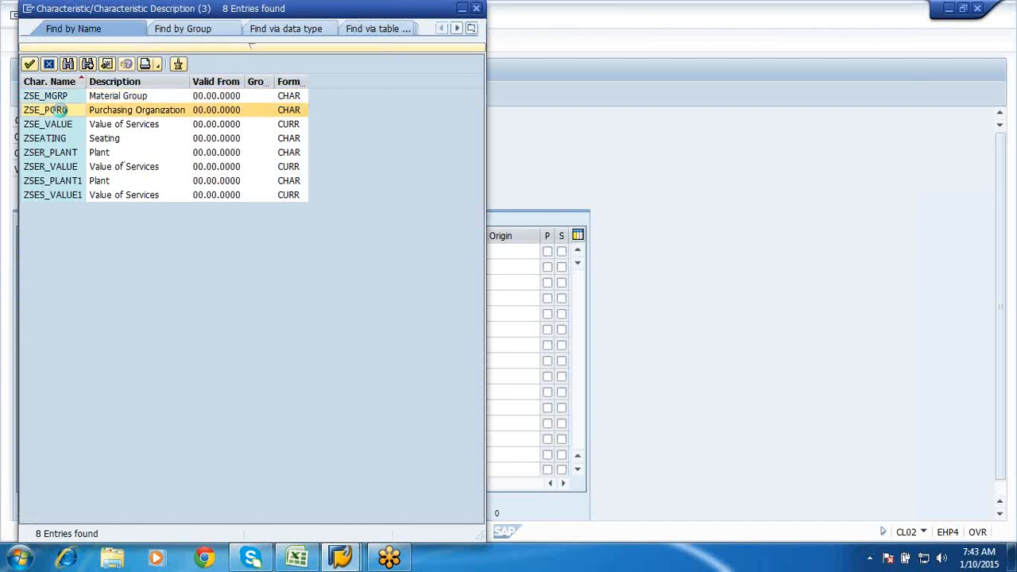
double_click(60, 124)
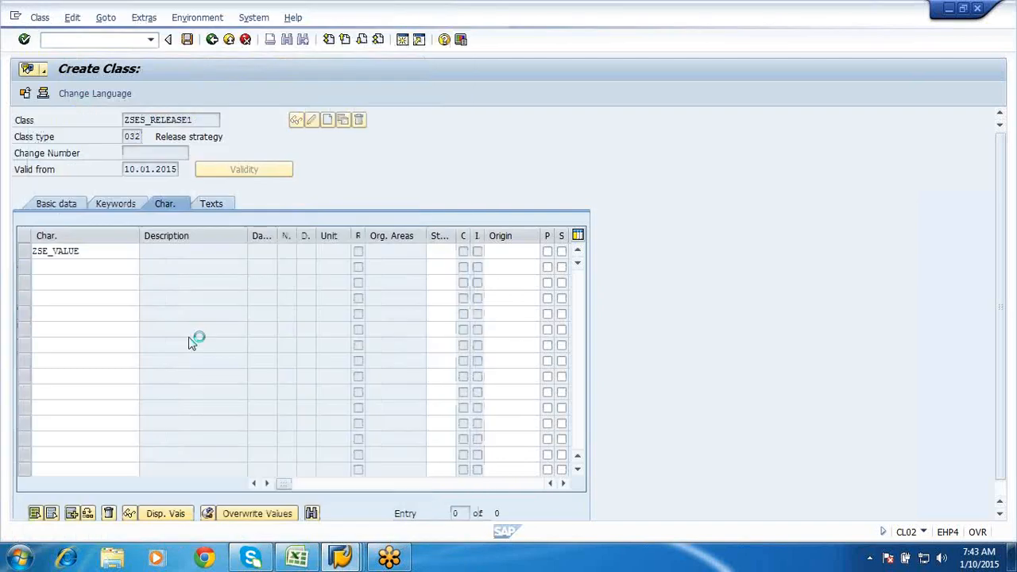
- Enter ZSE_MGRP in the third row and save the class
left_click(52, 283)
type("ZSE")
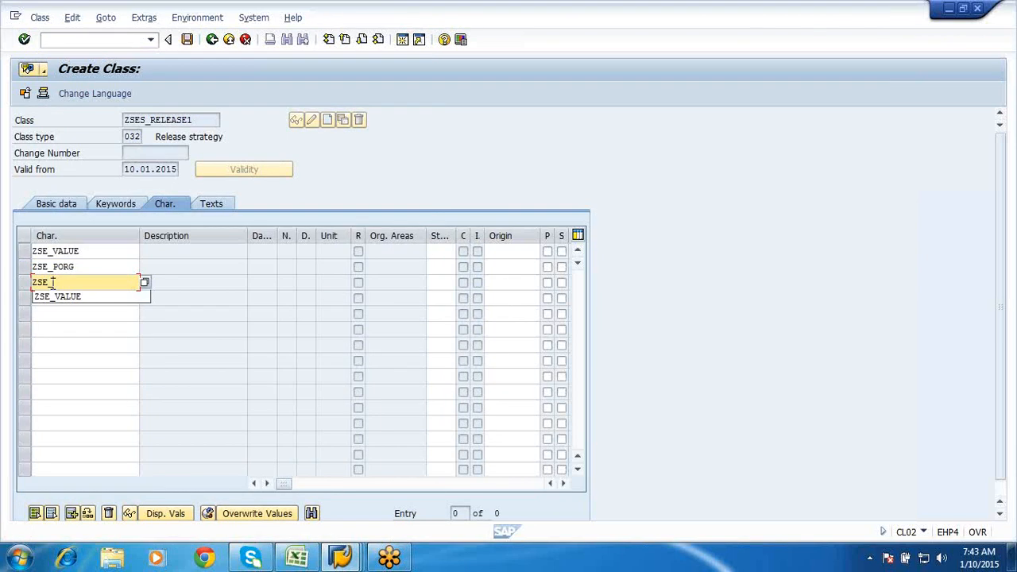
type("_MGRP")
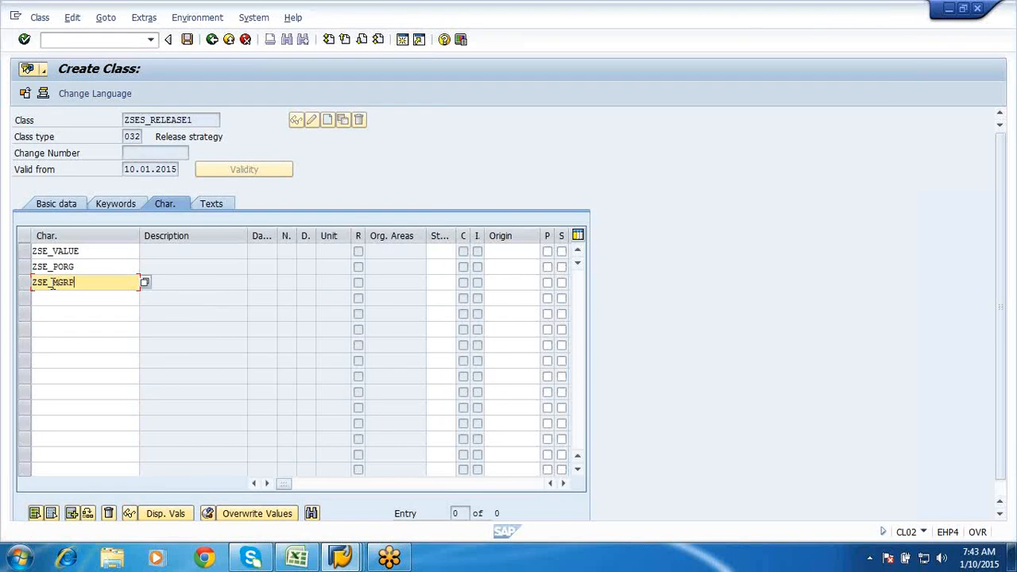
key("Return")
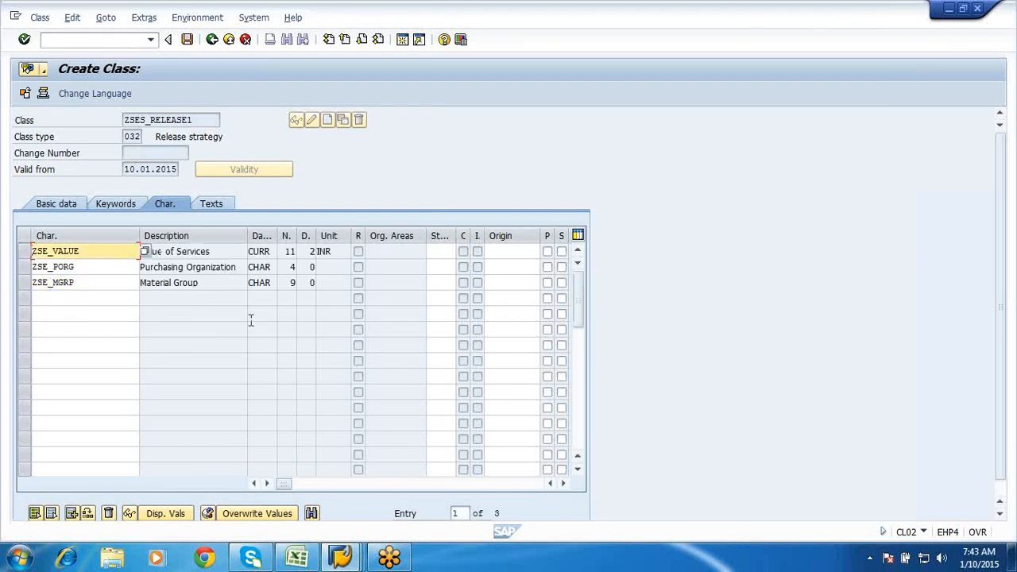
left_click(403, 278)
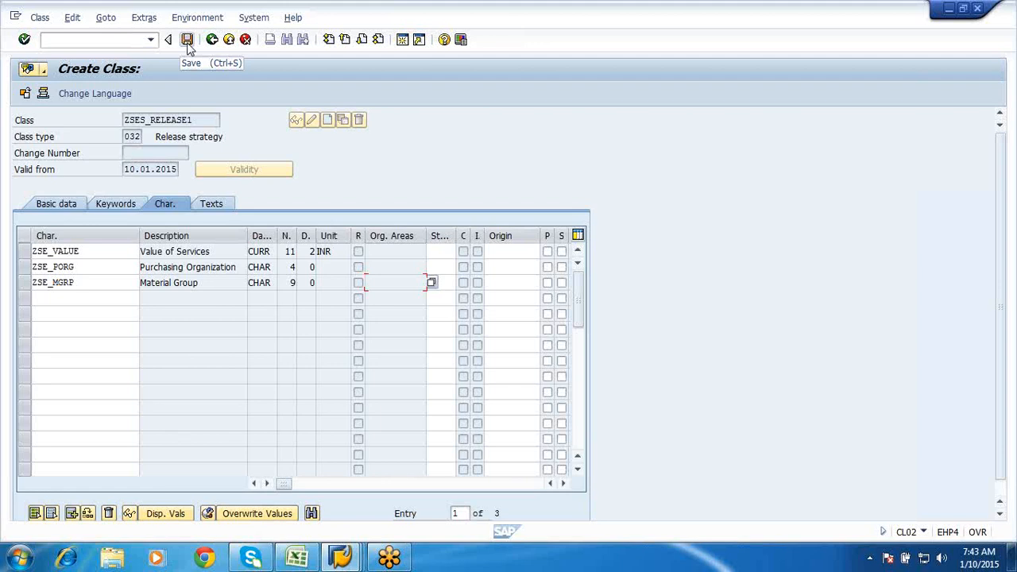
left_click(188, 46)
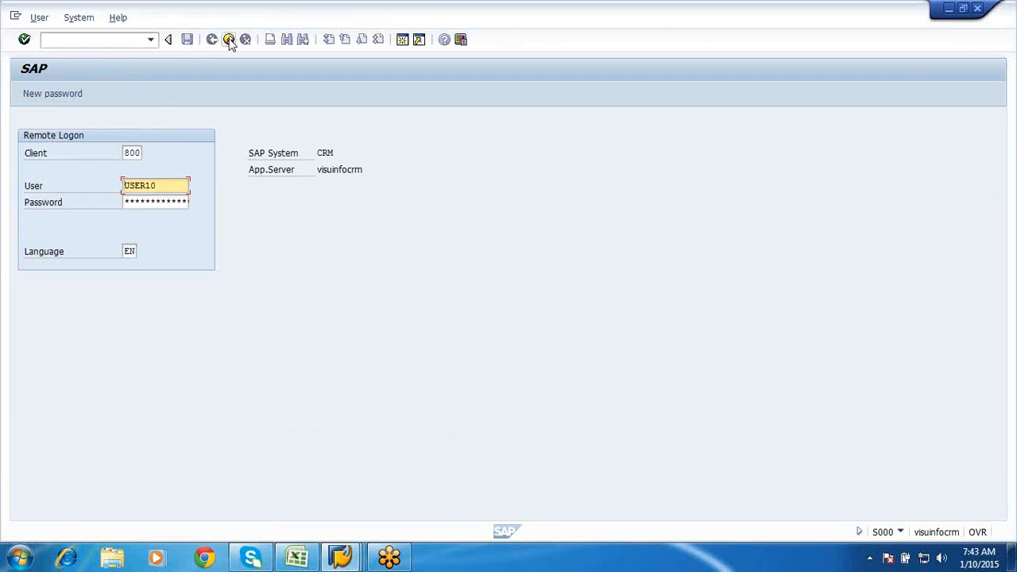
- Attempt the CRM remote logon with the account password, then log off via the System menu
left_click(79, 19)
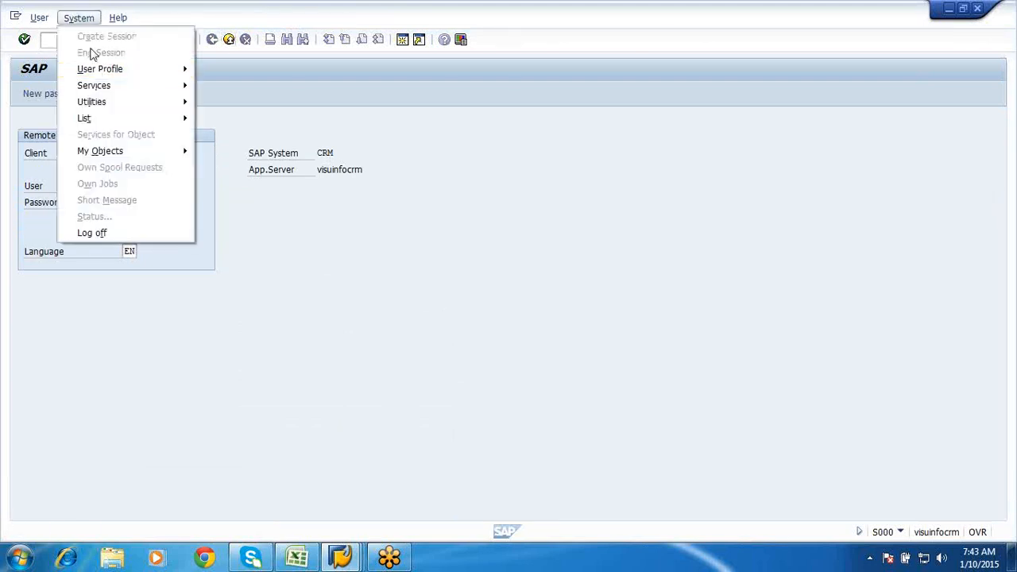
left_click(93, 233)
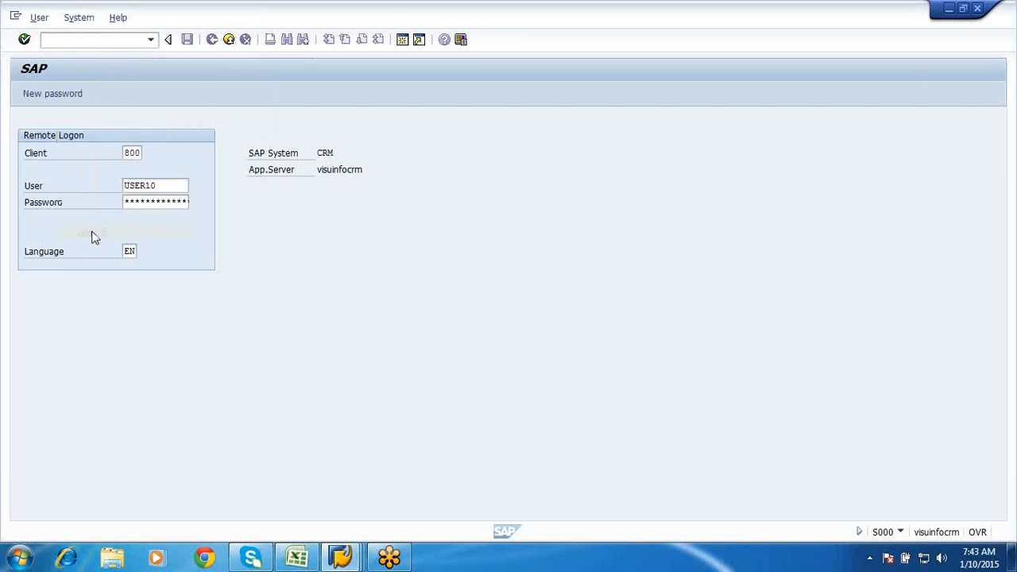
left_click(403, 39)
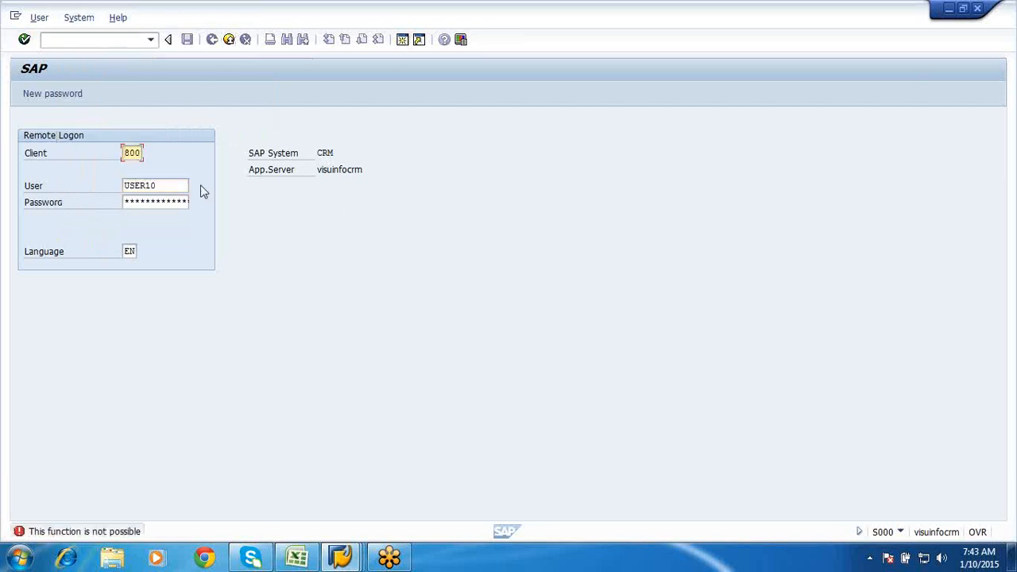
key("Return")
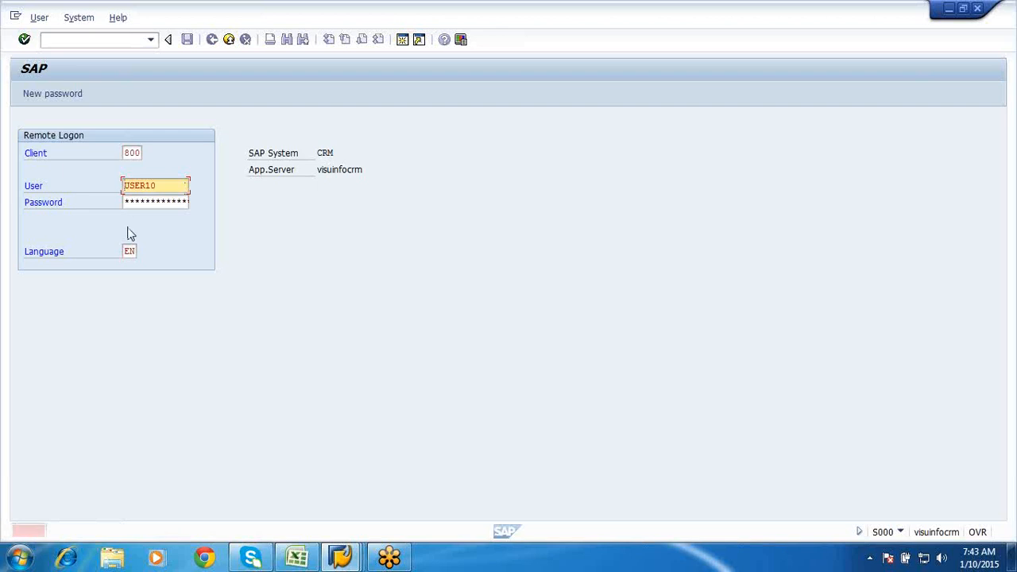
left_click(132, 201)
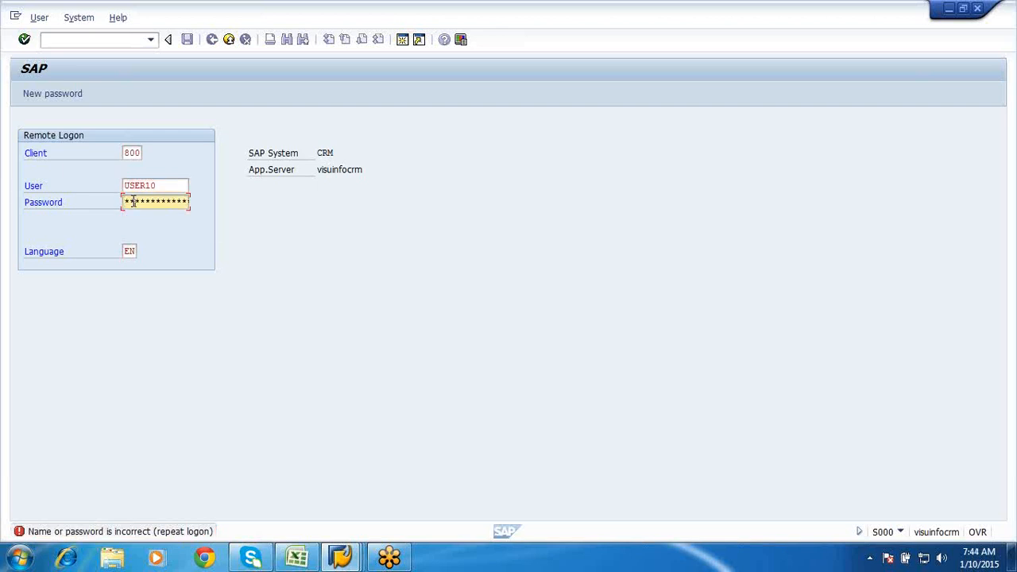
type("*****")
key("Return")
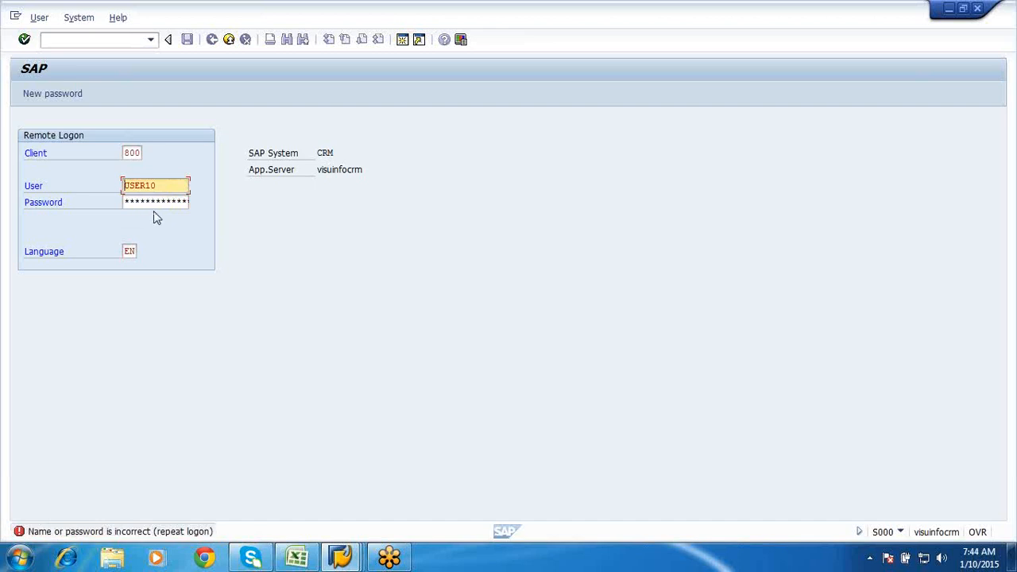
left_click(74, 20)
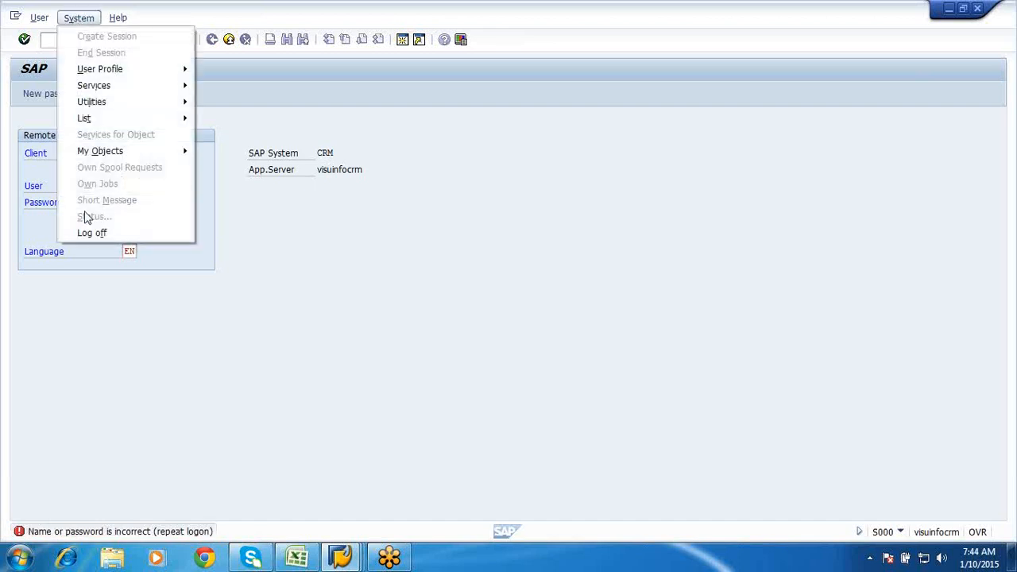
left_click(87, 232)
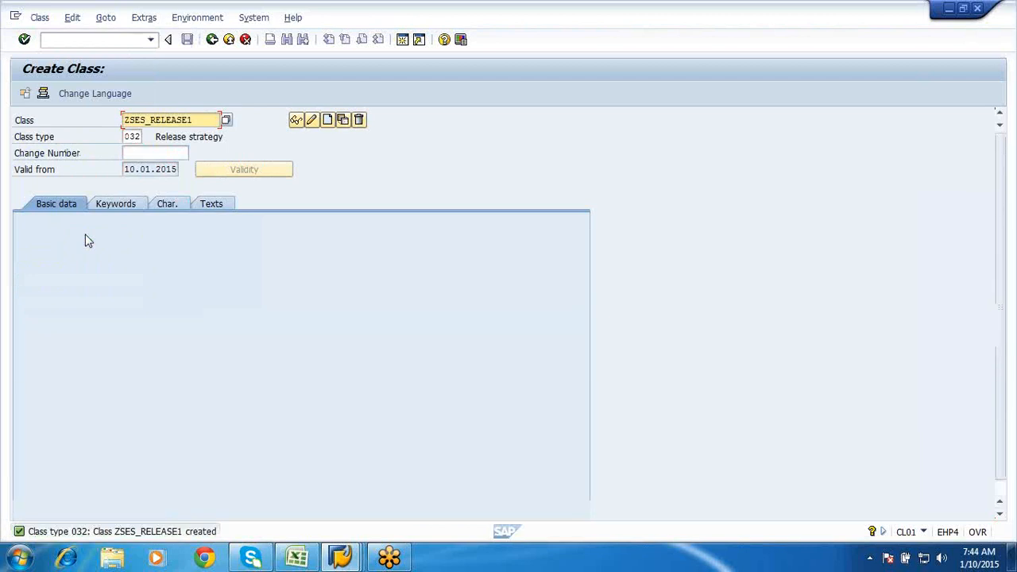
- Go back to the IMG and open the service entry sheet Release Groups activity
left_click(229, 40)
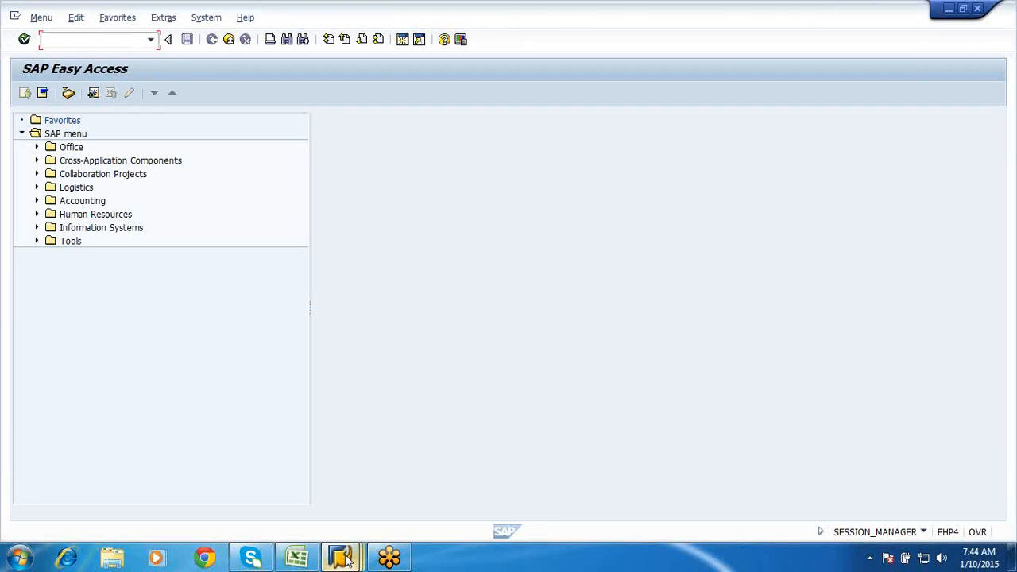
mouse_move(343, 556)
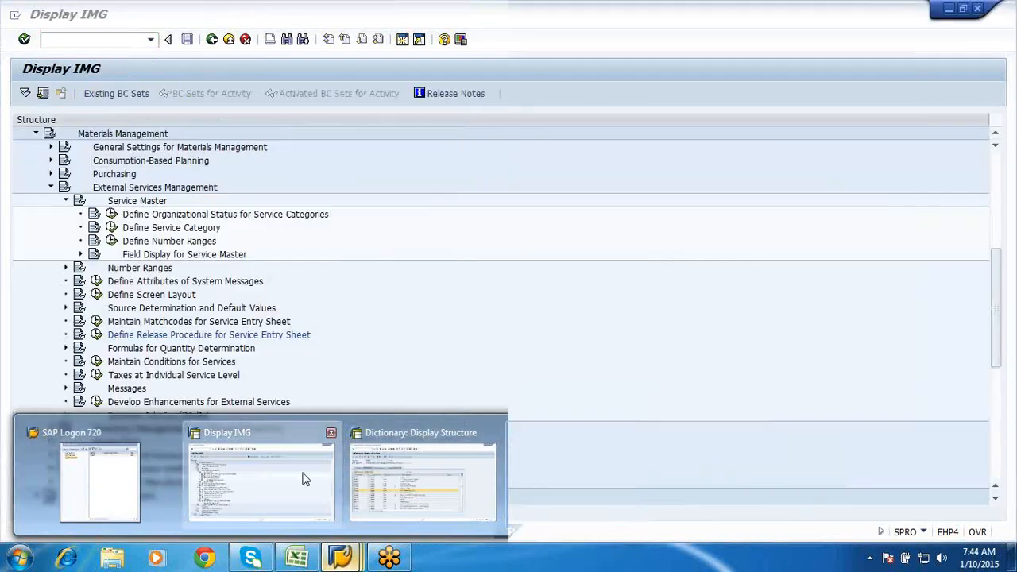
left_click(305, 476)
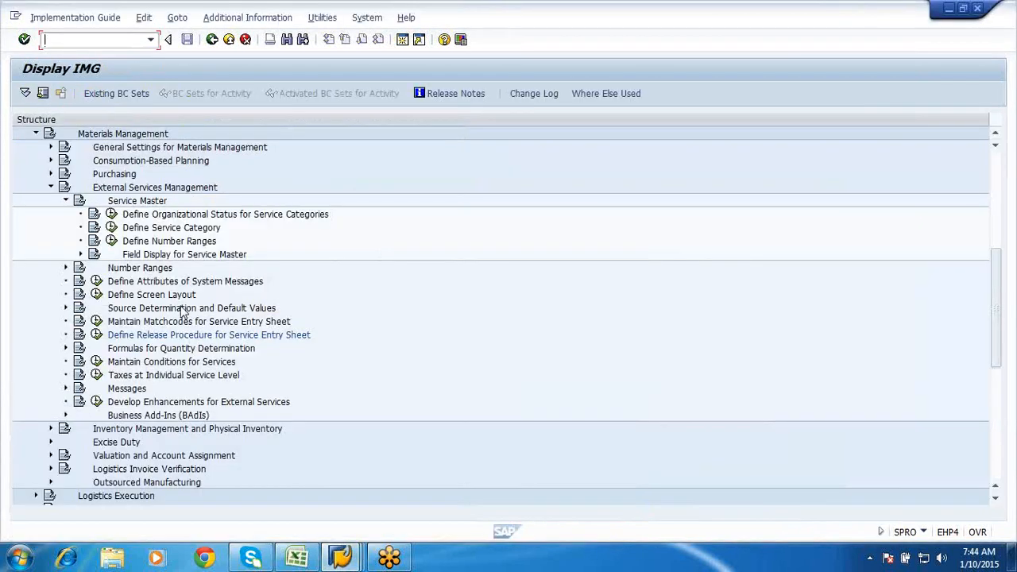
left_click(97, 334)
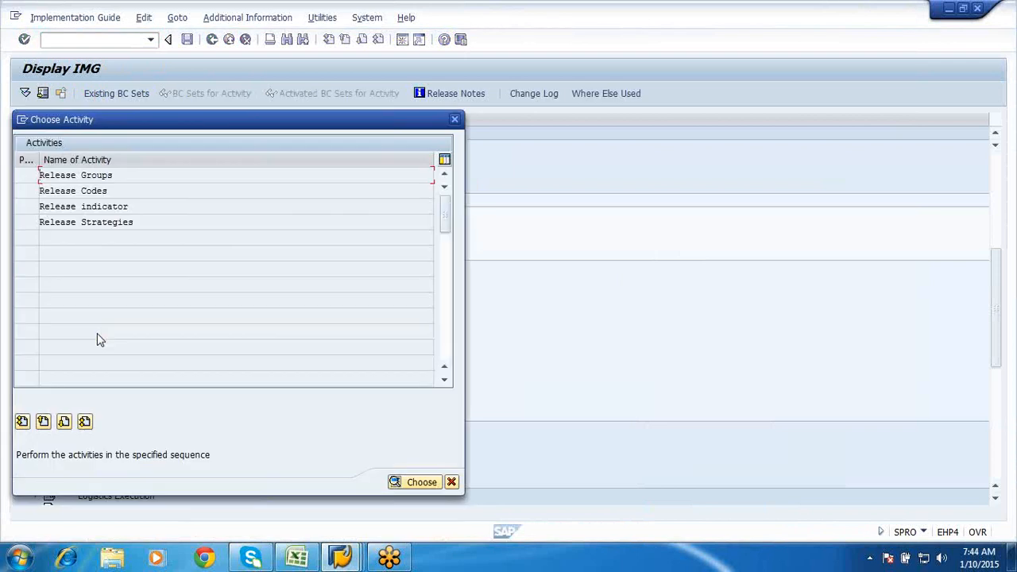
double_click(75, 176)
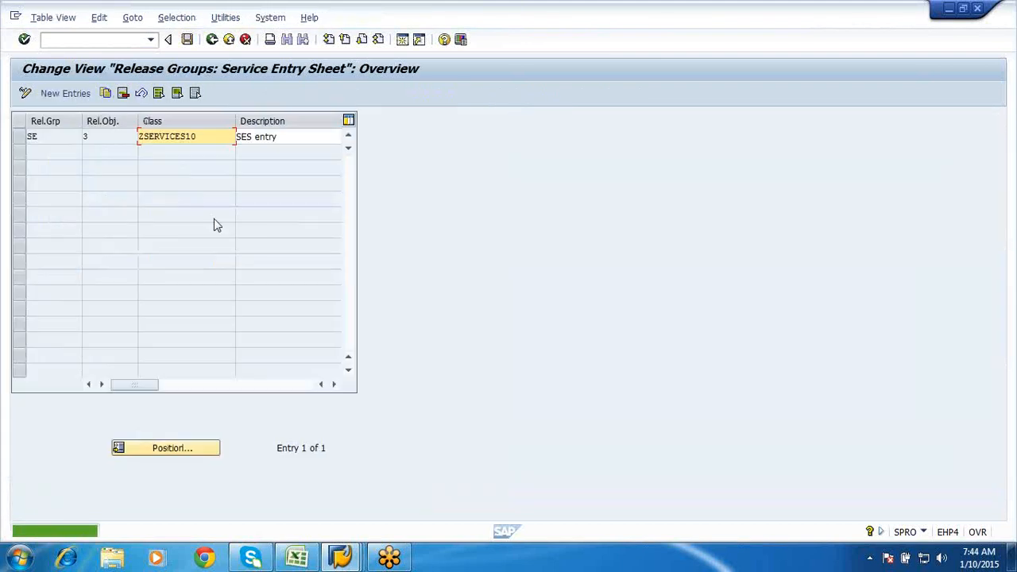
- Delete old release group SE and save the change under the customizing request
left_click(17, 137)
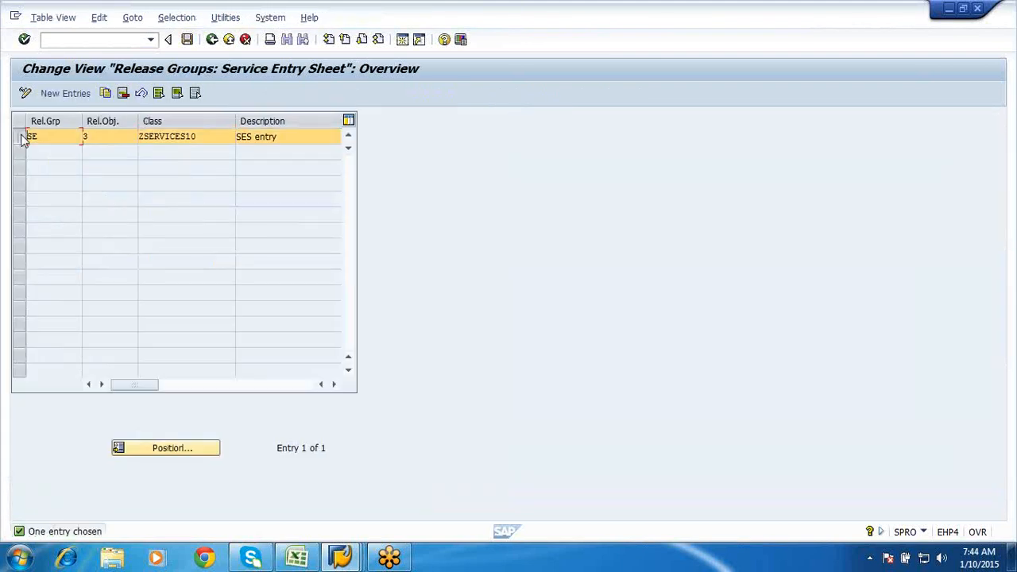
left_click(124, 93)
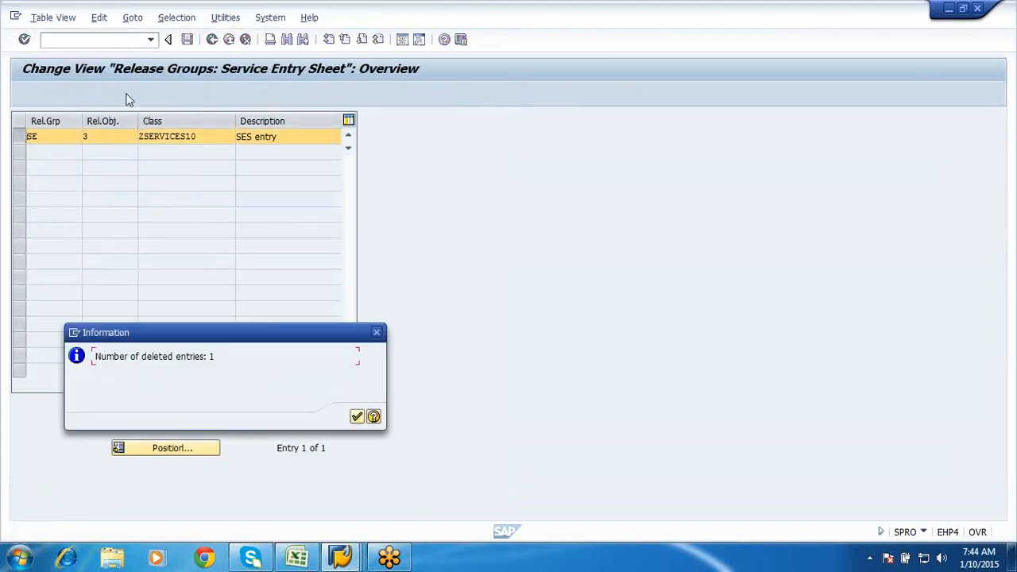
left_click(357, 417)
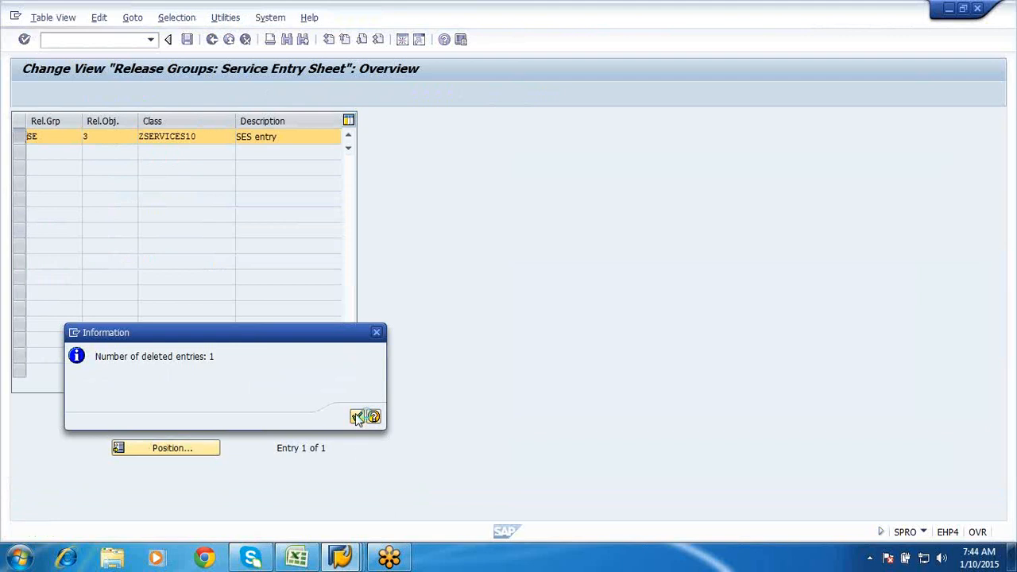
left_click(190, 41)
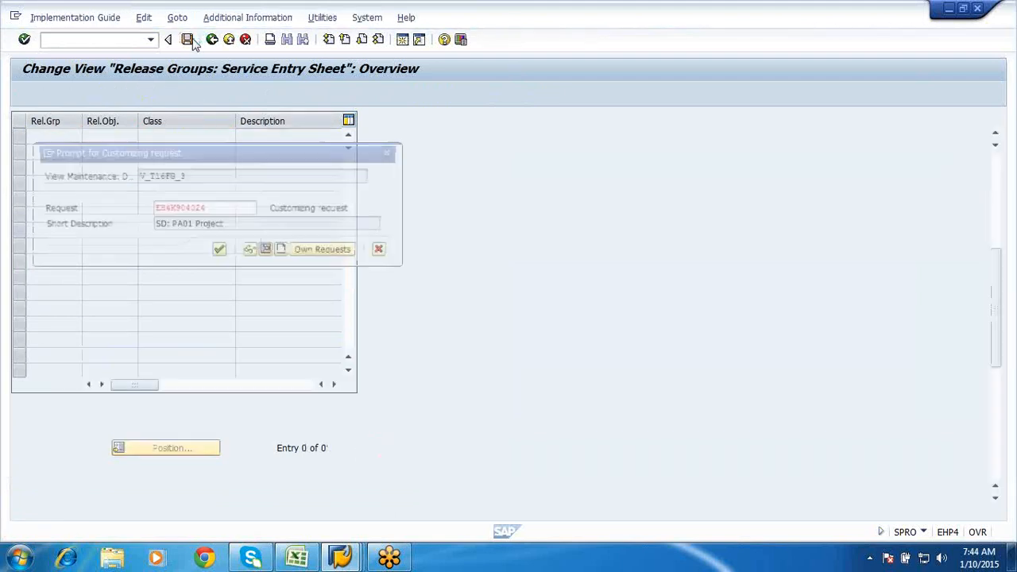
left_click(220, 253)
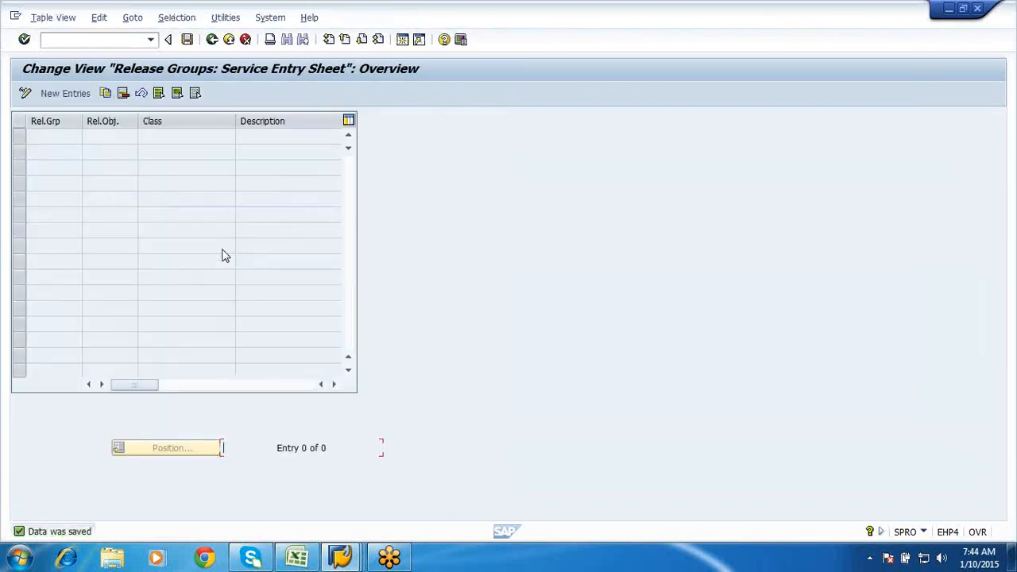
left_click(212, 39)
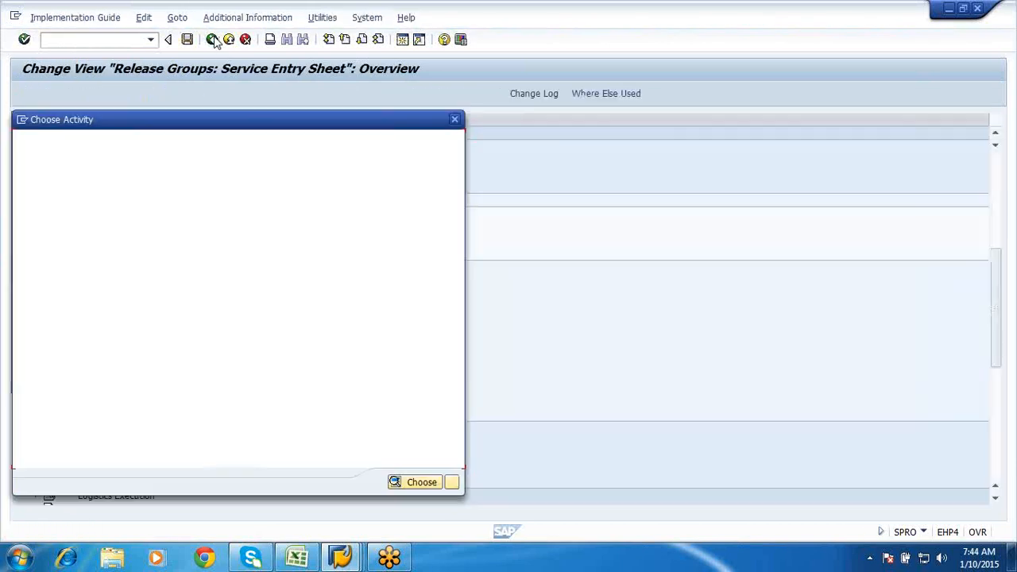
double_click(70, 176)
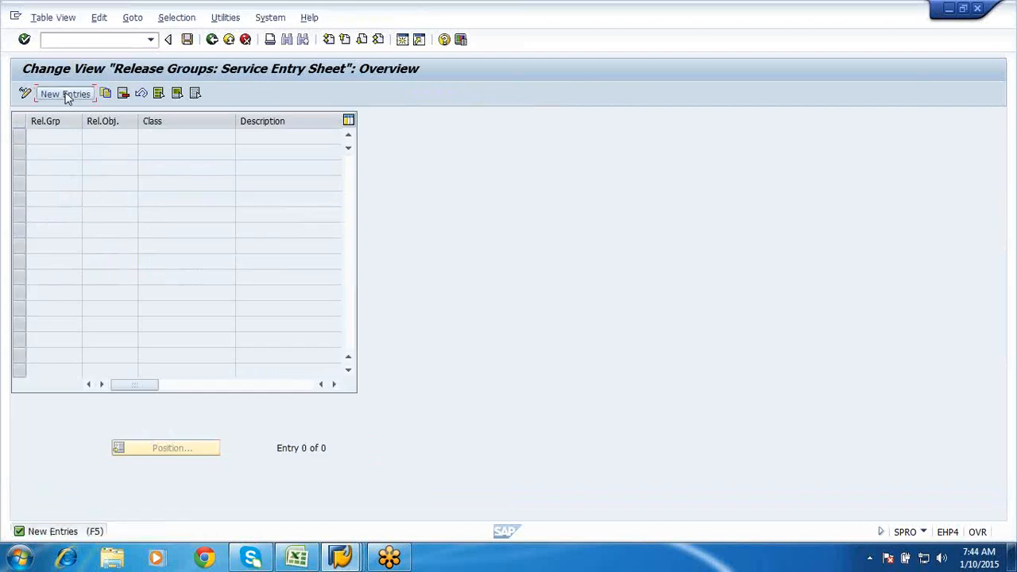
- Add release group B1 with class ZSES_RELEASE1, save it, and return to the activity list
left_click(66, 94)
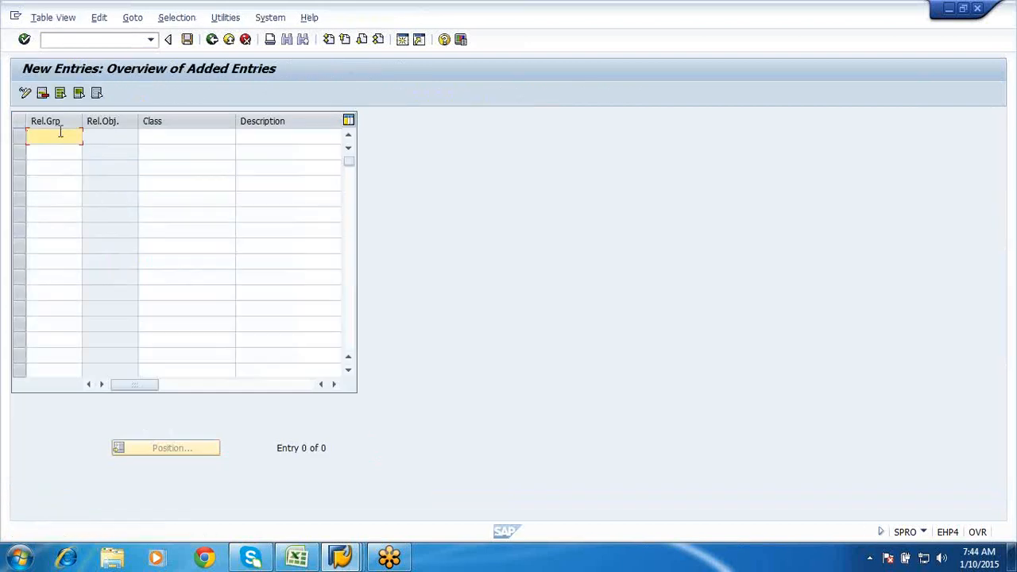
type("B1")
left_click(164, 137)
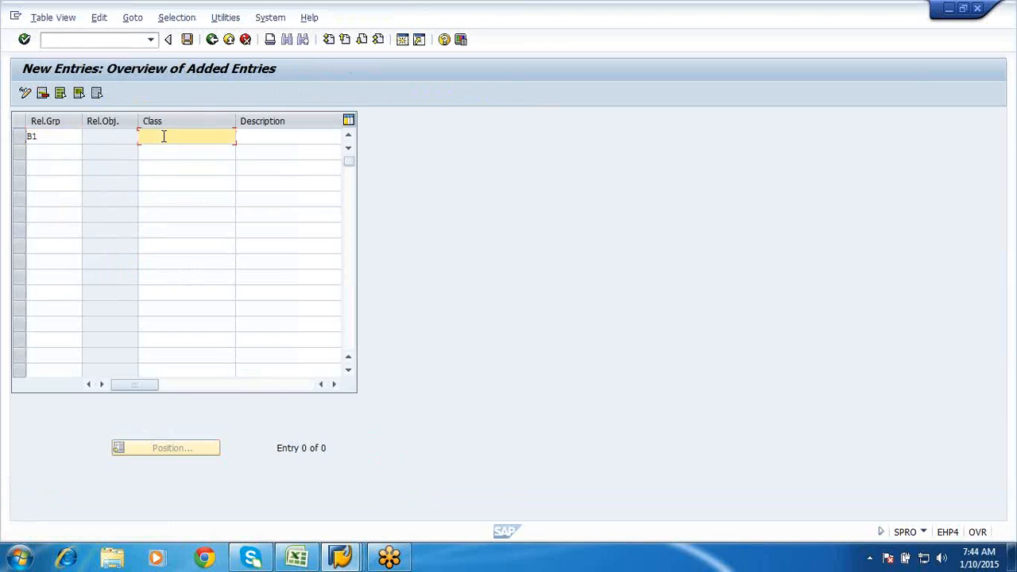
type("ZZES")
type("_R")
type("elease1")
key("Return")
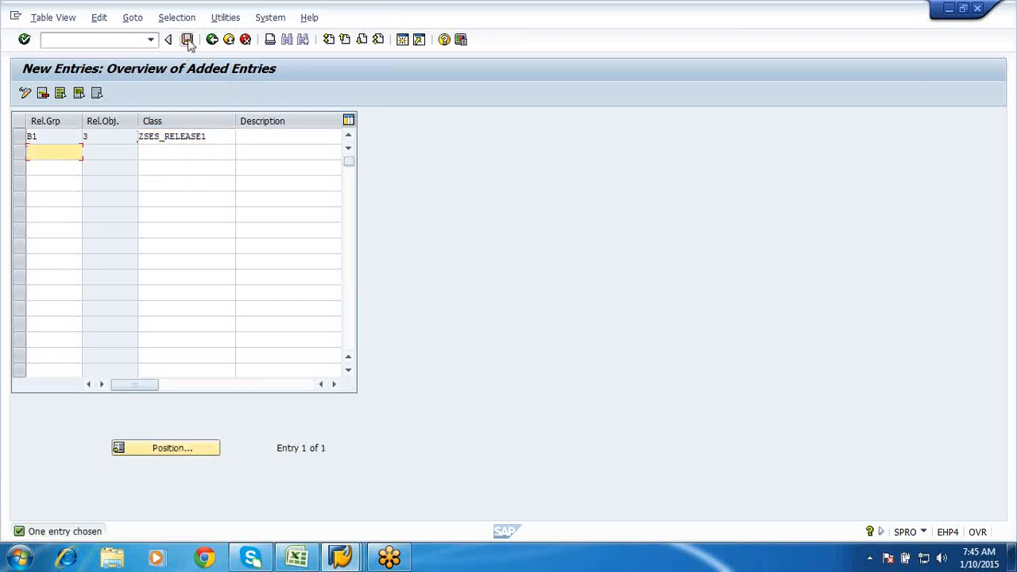
left_click(188, 42)
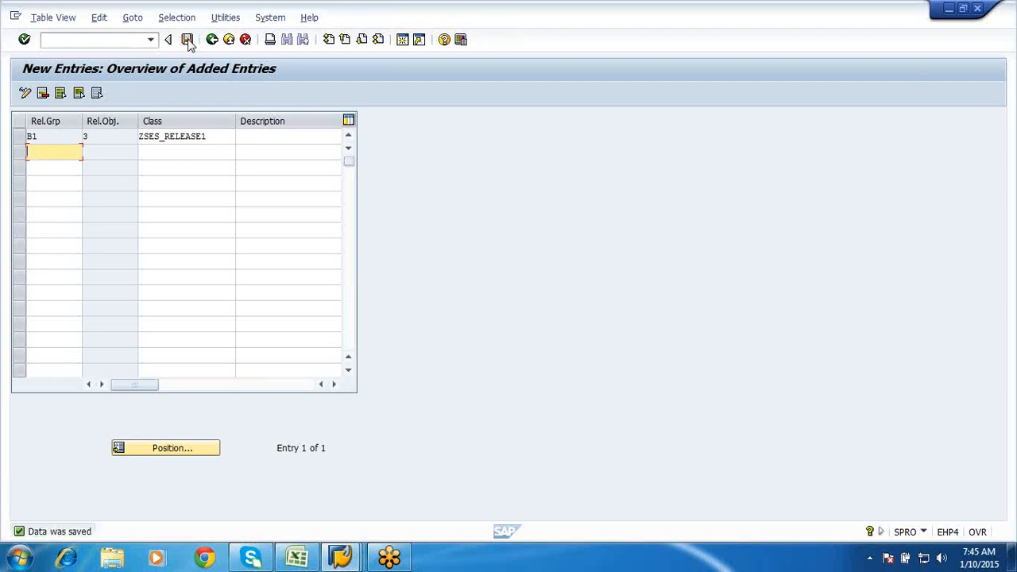
left_click(213, 40)
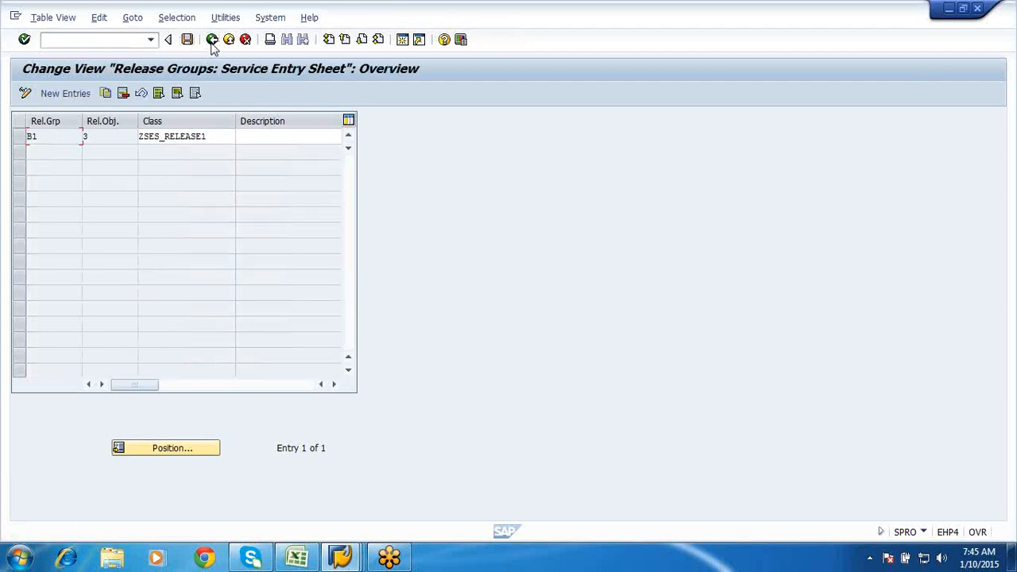
left_click(187, 40)
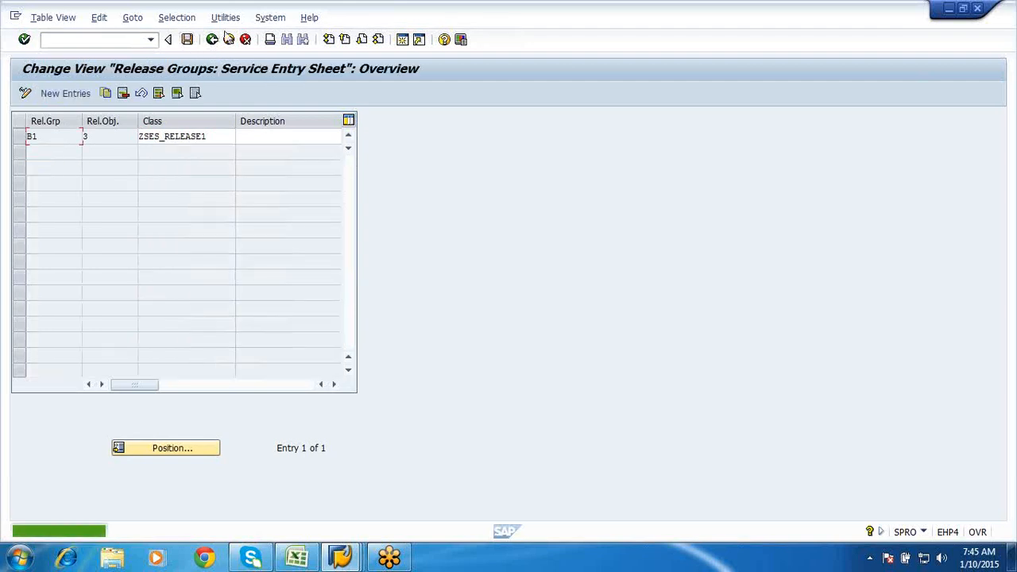
left_click(211, 39)
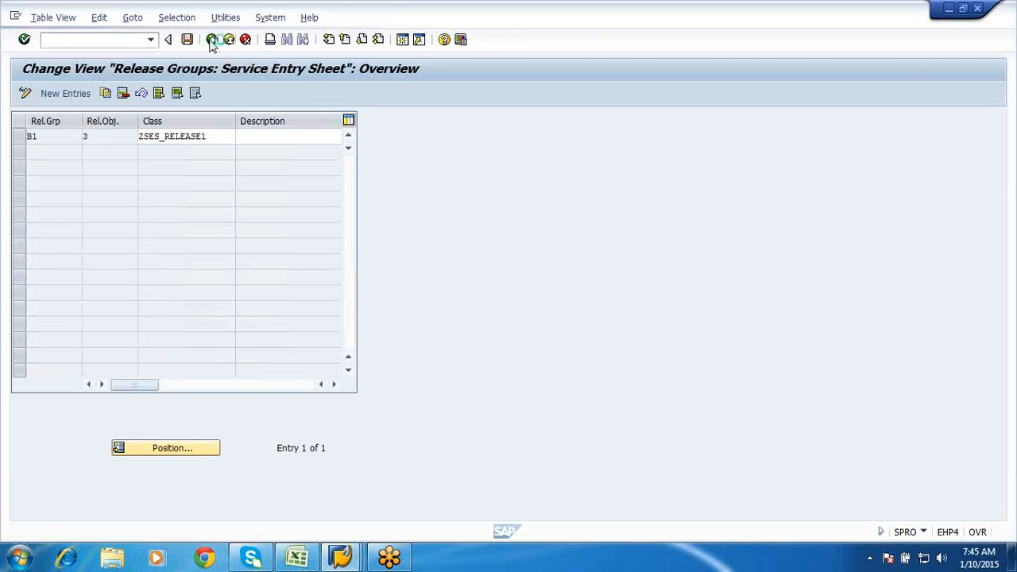
left_click(72, 190)
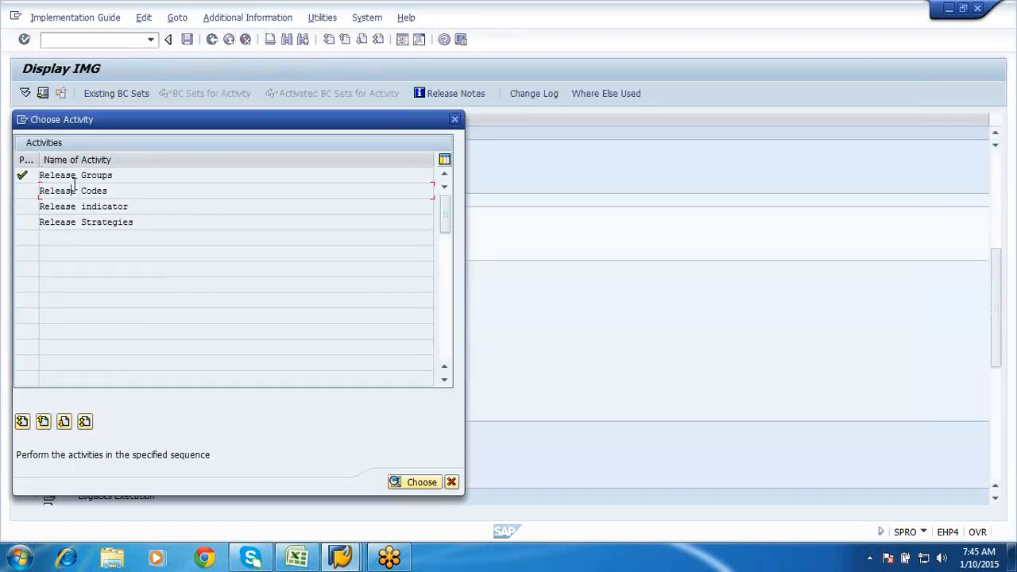
- Delete release codes OF Officer and SO Sr officer and save under the customizing request
double_click(72, 191)
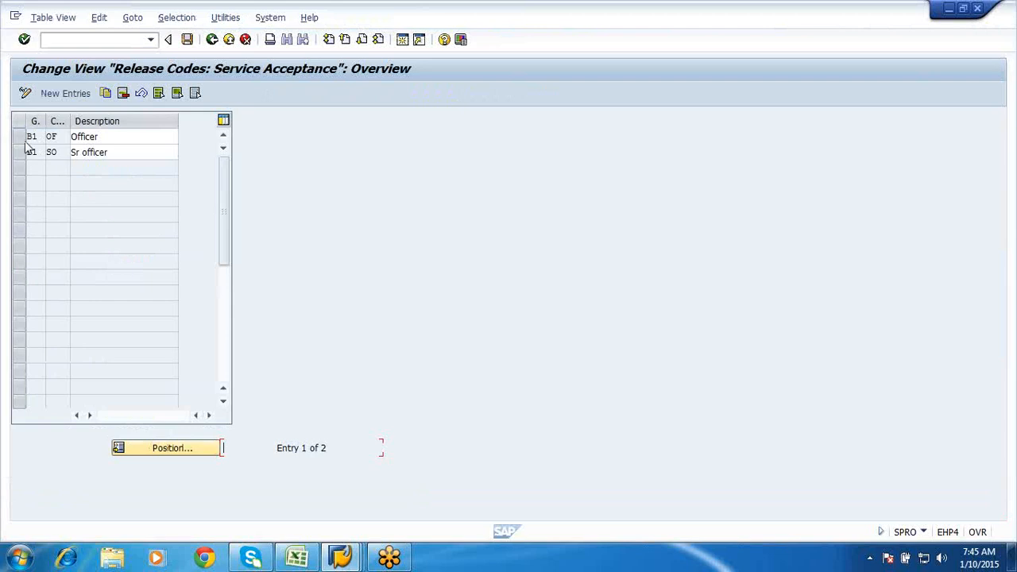
left_click(25, 140)
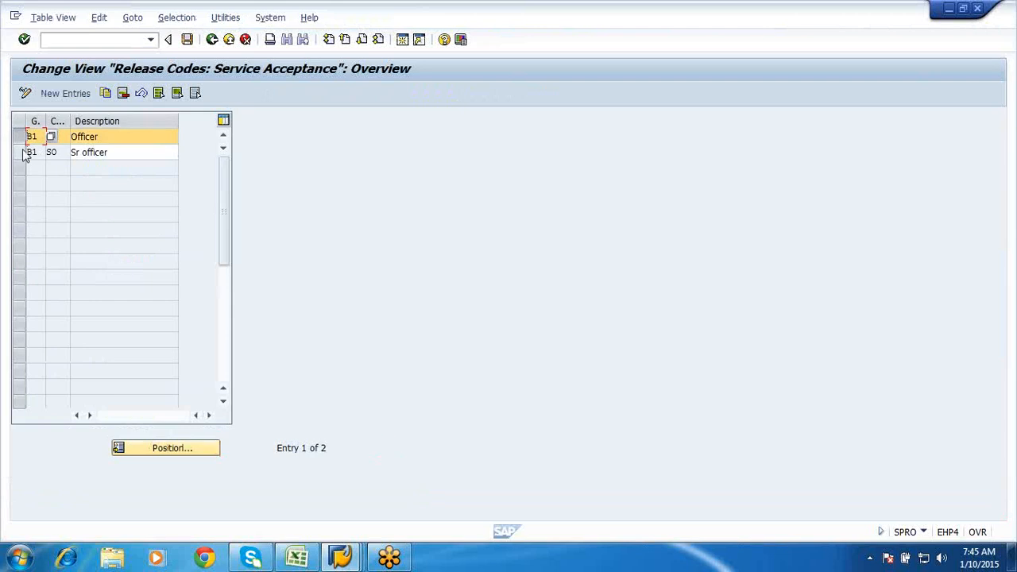
left_click(22, 153)
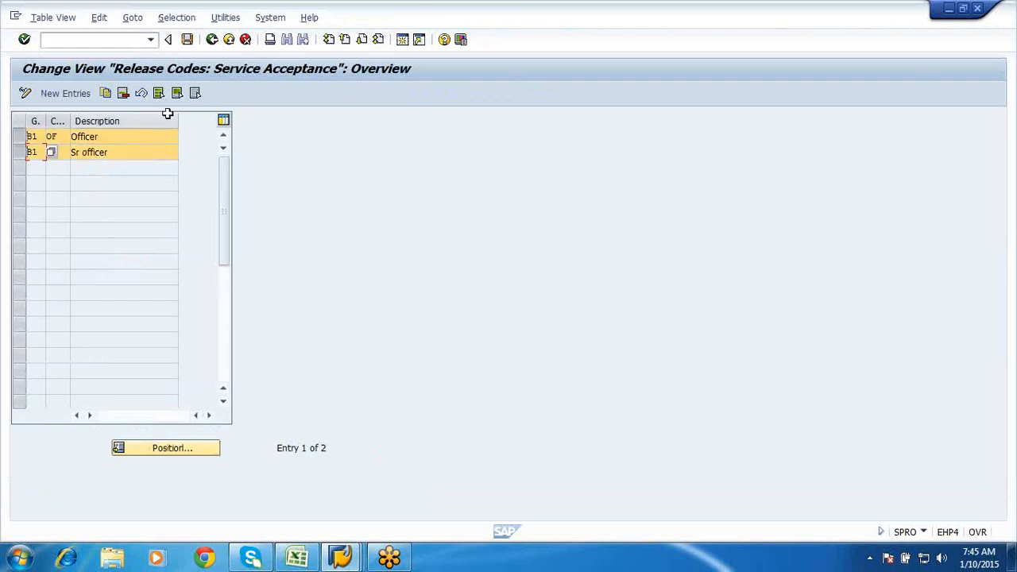
left_click(123, 93)
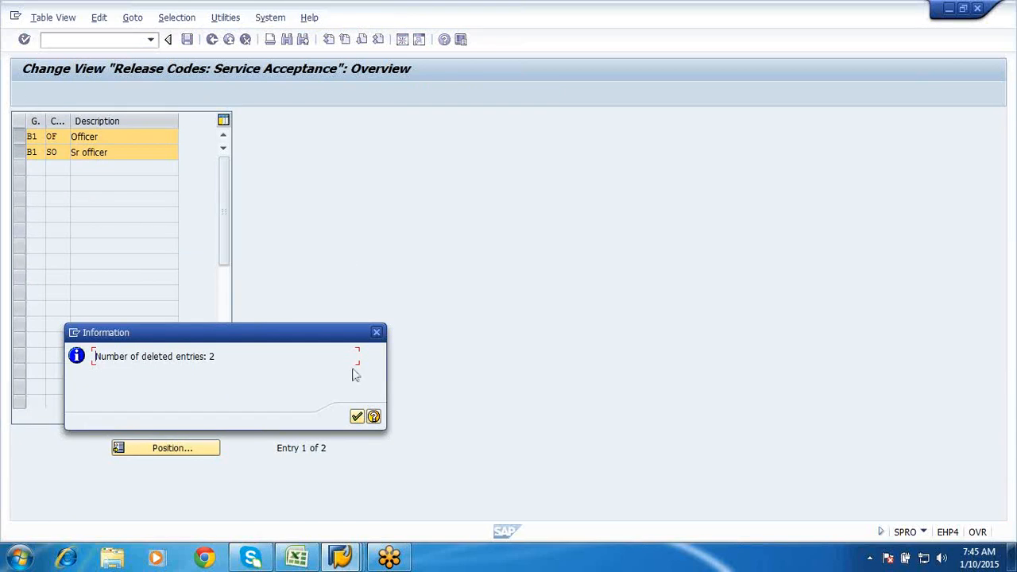
left_click(357, 417)
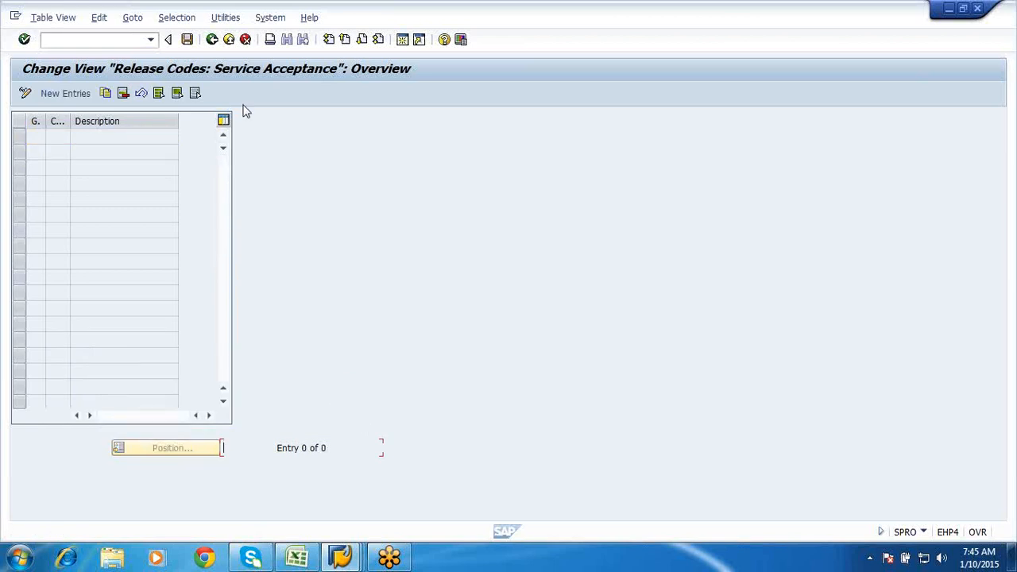
left_click(192, 44)
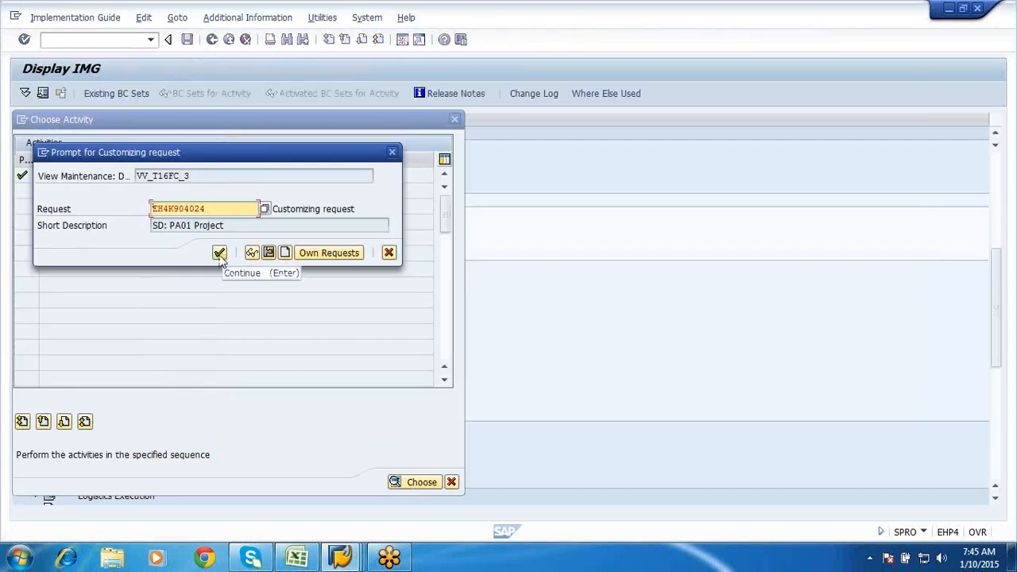
left_click(221, 256)
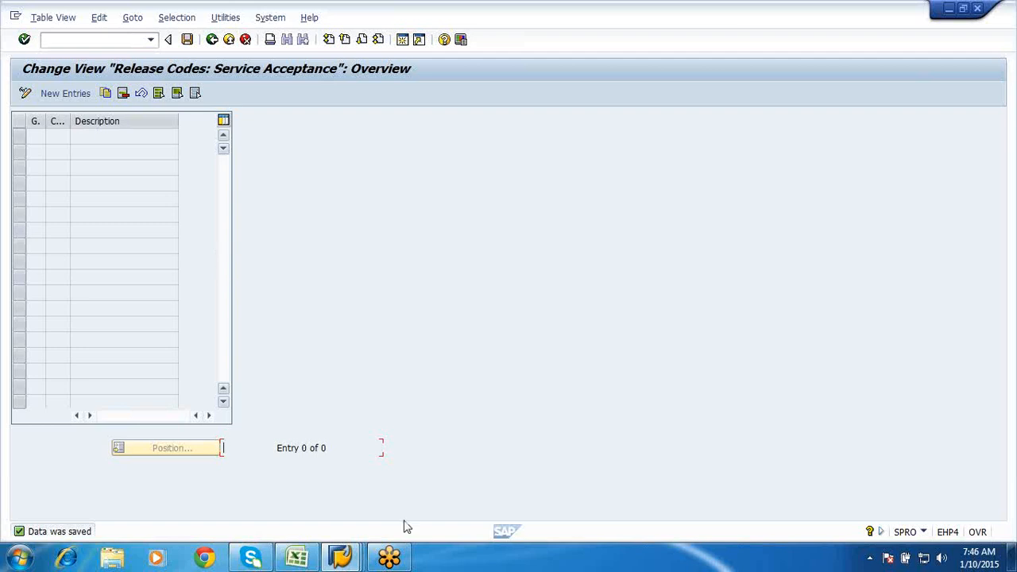
- In the Excel notes, enter 'material master' in cell E44
left_click(299, 559)
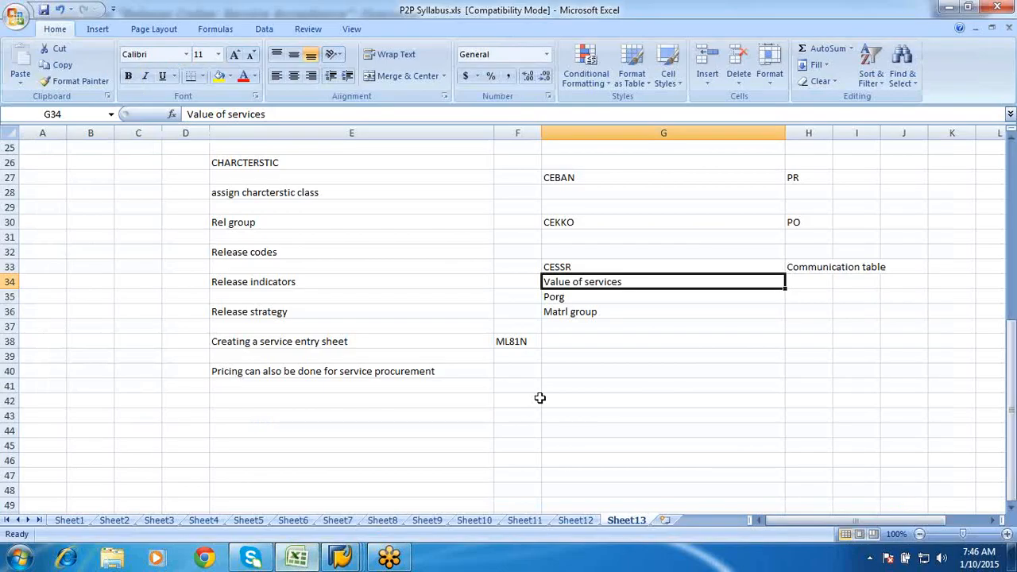
left_click(433, 430)
type("mat")
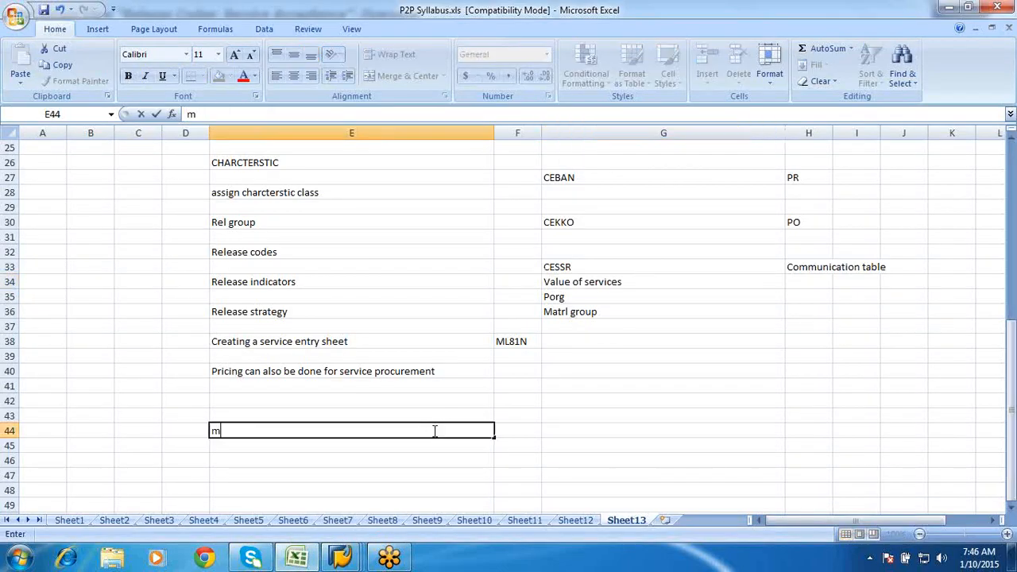
key("BackSpace")
type("ye")
key("BackSpace")
key("BackSpace")
key("BackSpace")
type("aterial master")
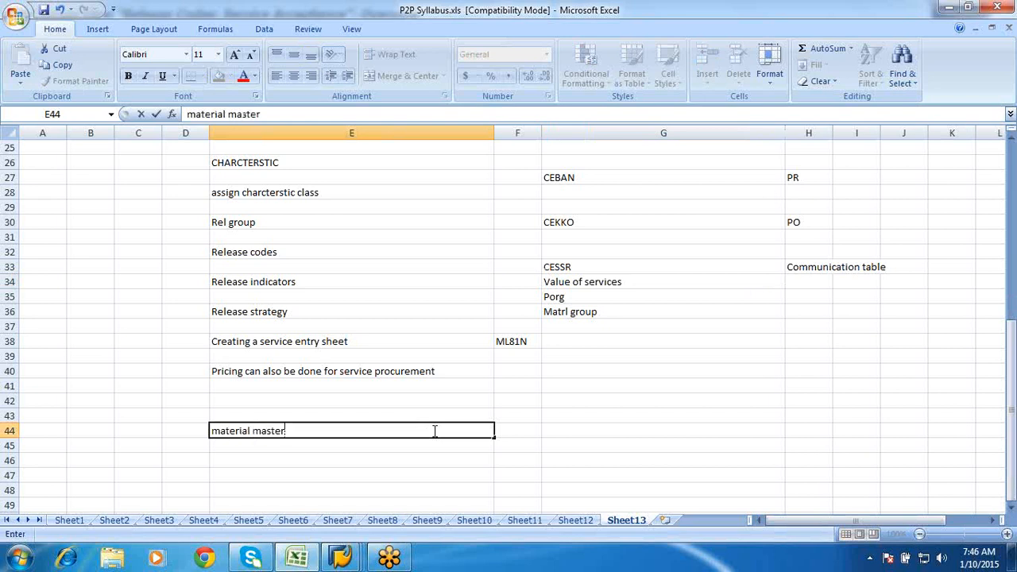
left_click(316, 458)
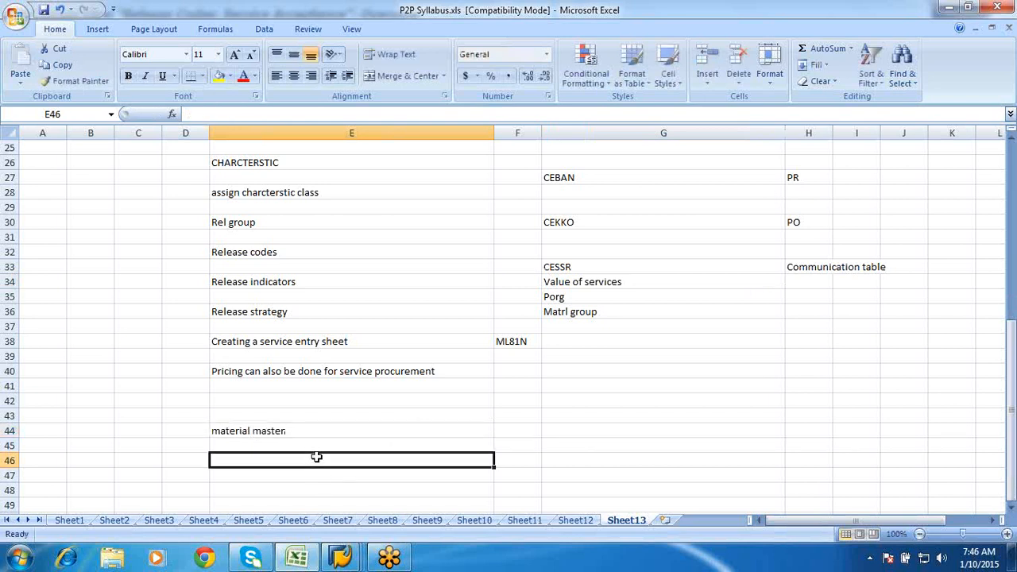
- Enter 'vendor master' in E46 and 'equipment master' in E48
type("vendor master")
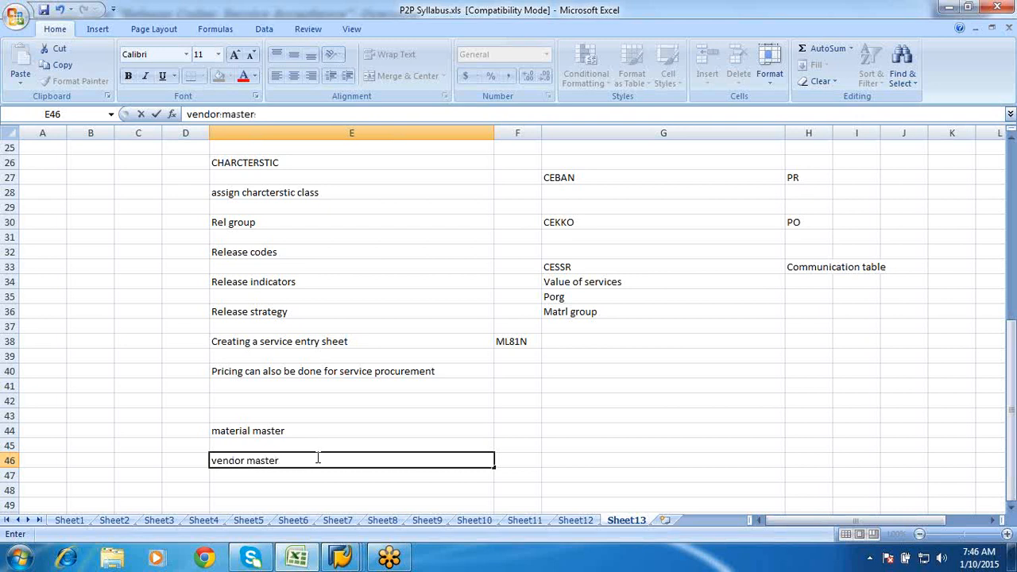
scroll(318, 458, "down", 5)
left_click(223, 268)
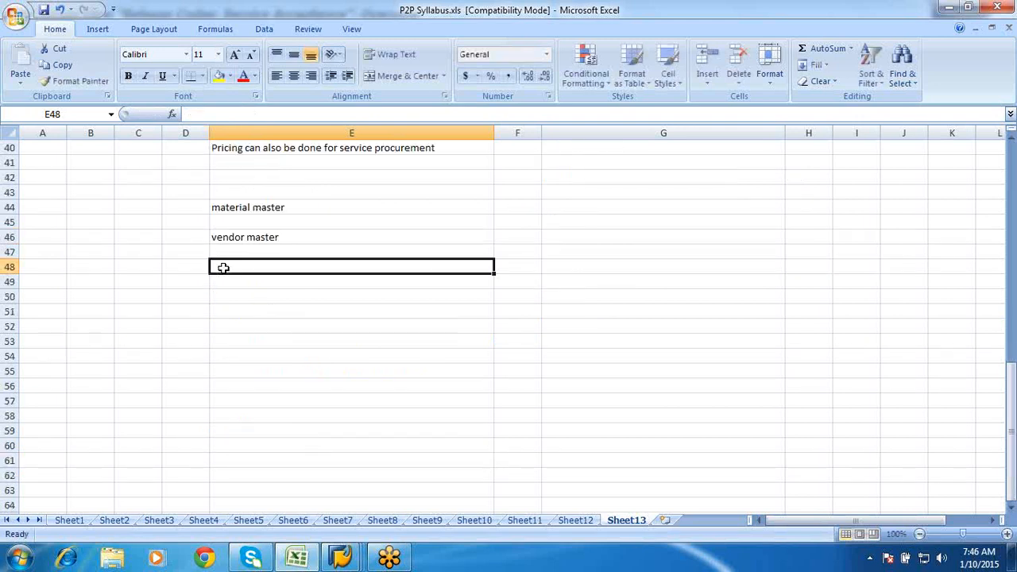
type("equ")
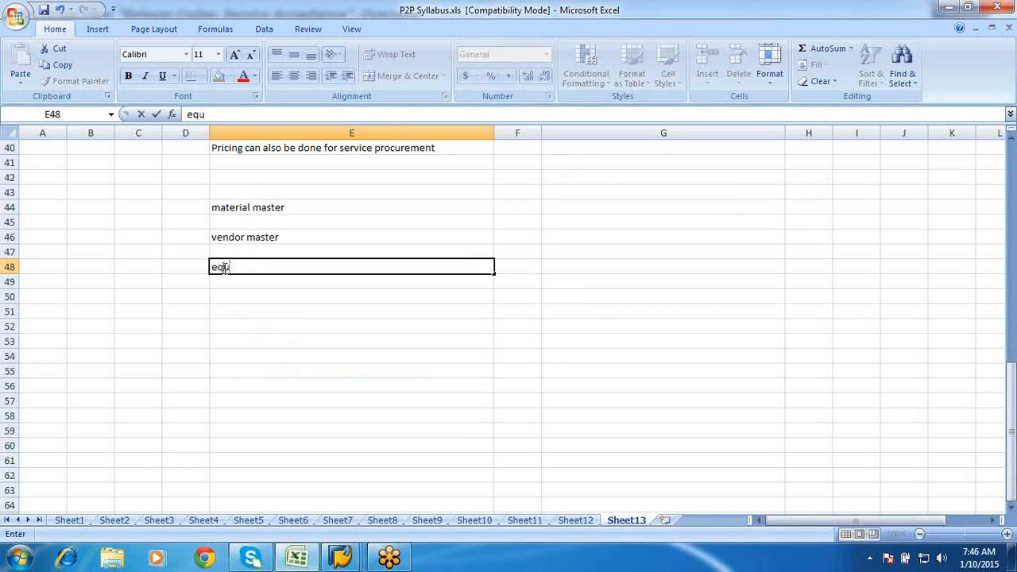
type("ipment ma")
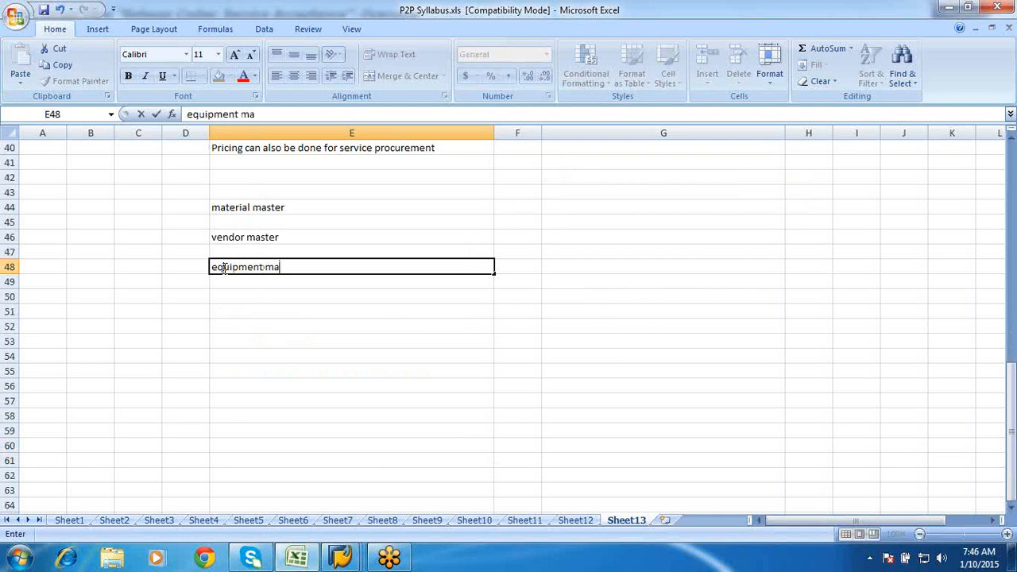
type("ster")
scroll(223, 267, "up", 1)
left_click(238, 254)
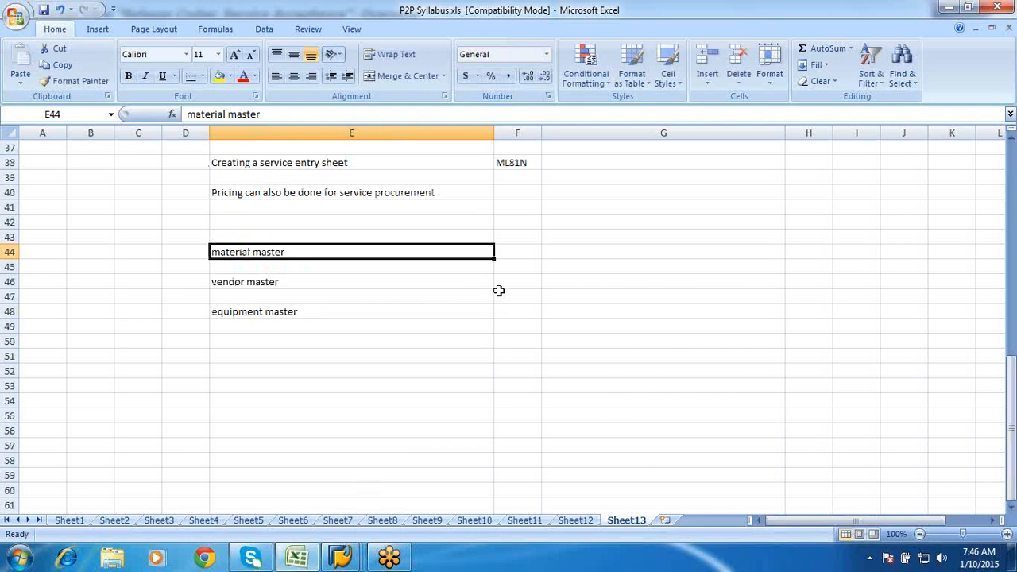
left_click_drag(492, 252, 495, 254)
left_click(495, 254)
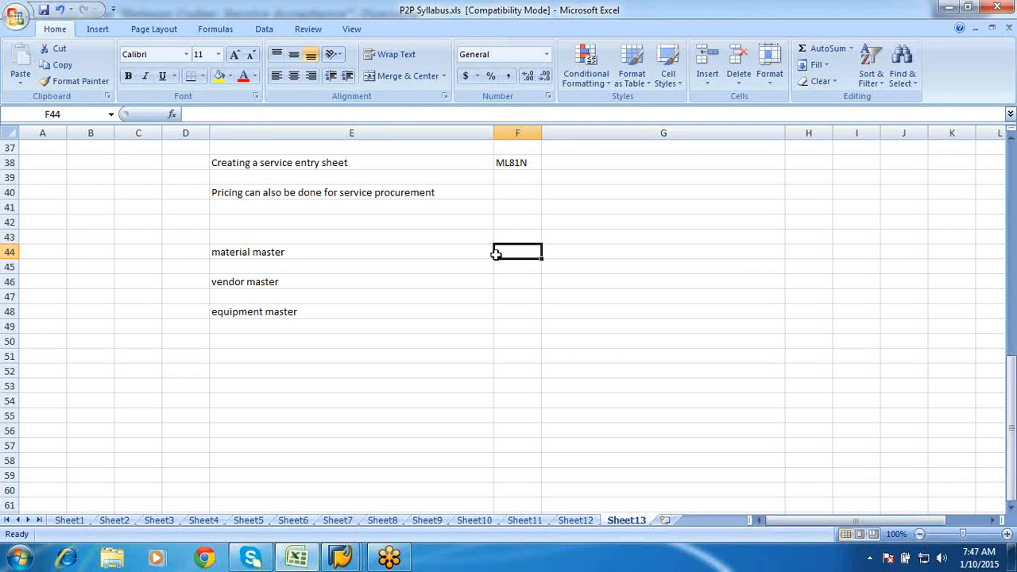
- Enter 32 in cell E50, below the equipment master note
left_click(259, 302)
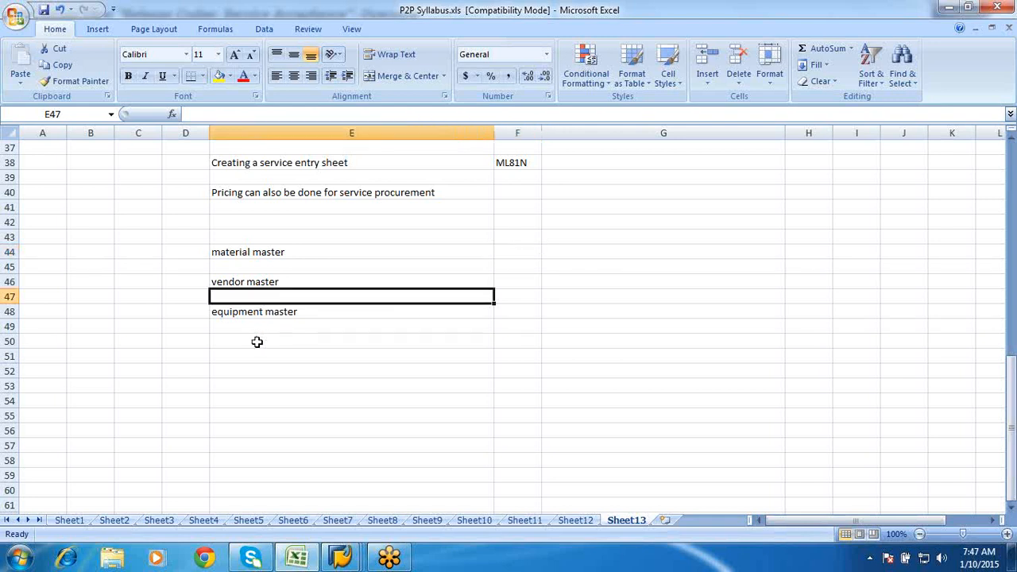
left_click(257, 342)
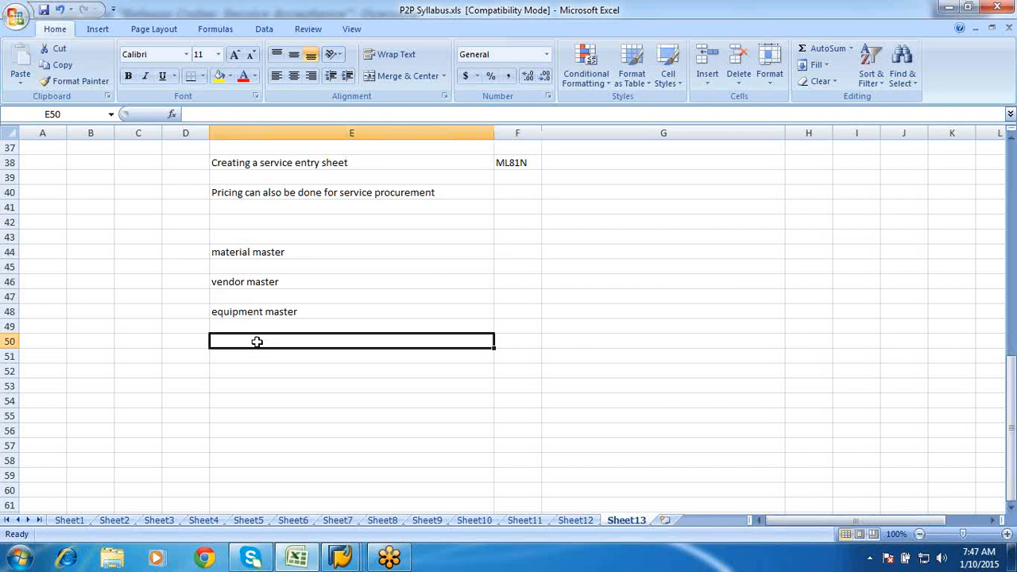
type("032")
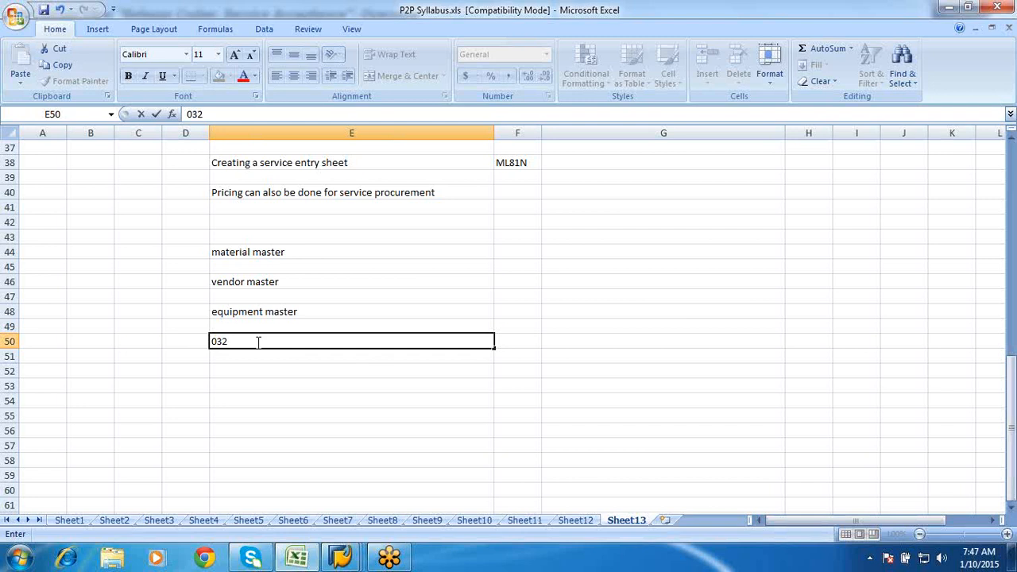
left_click(501, 337)
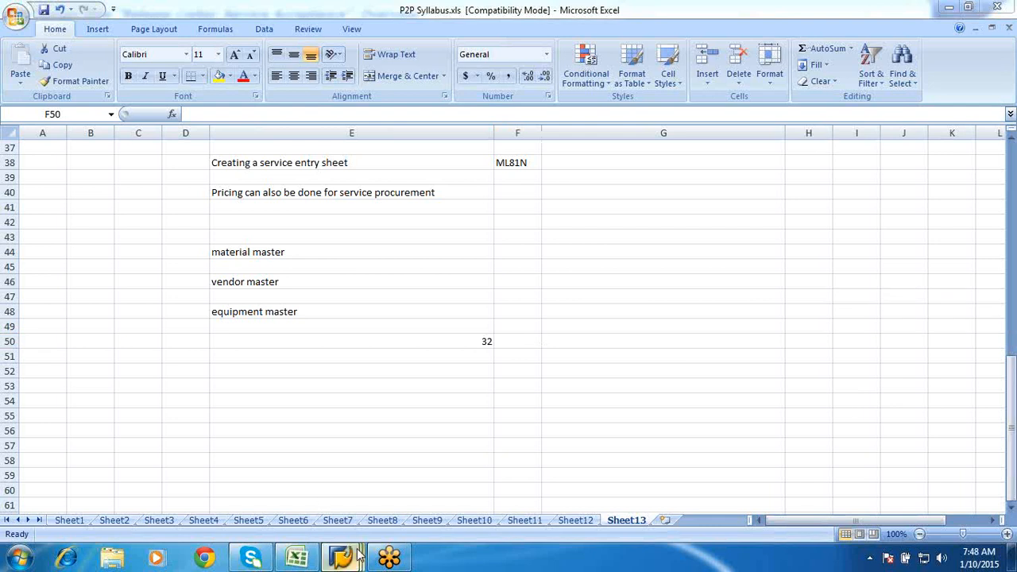
- Add a new service-acceptance release code ER, 'Engineer', first entered under group A1
mouse_move(349, 557)
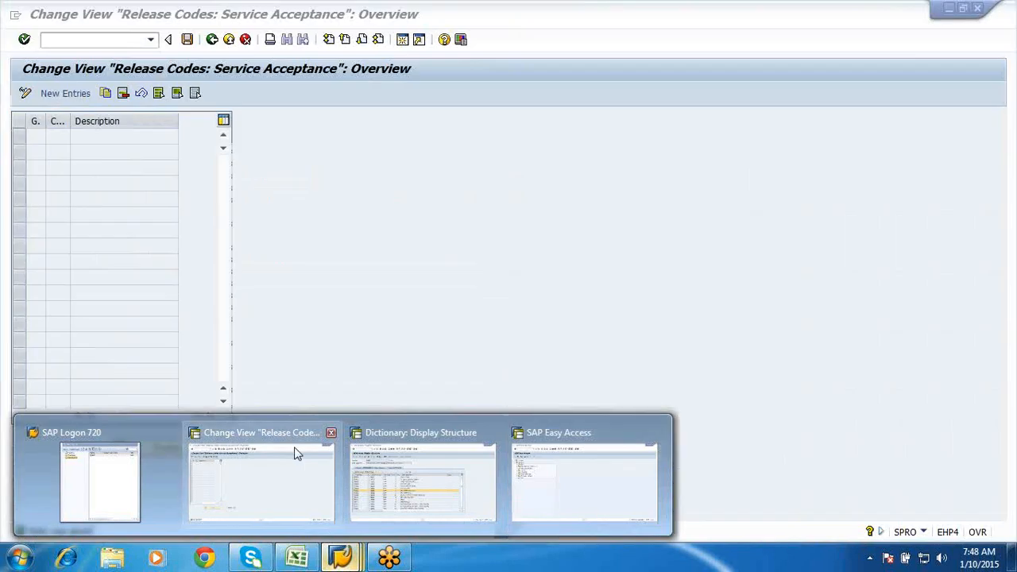
left_click(294, 452)
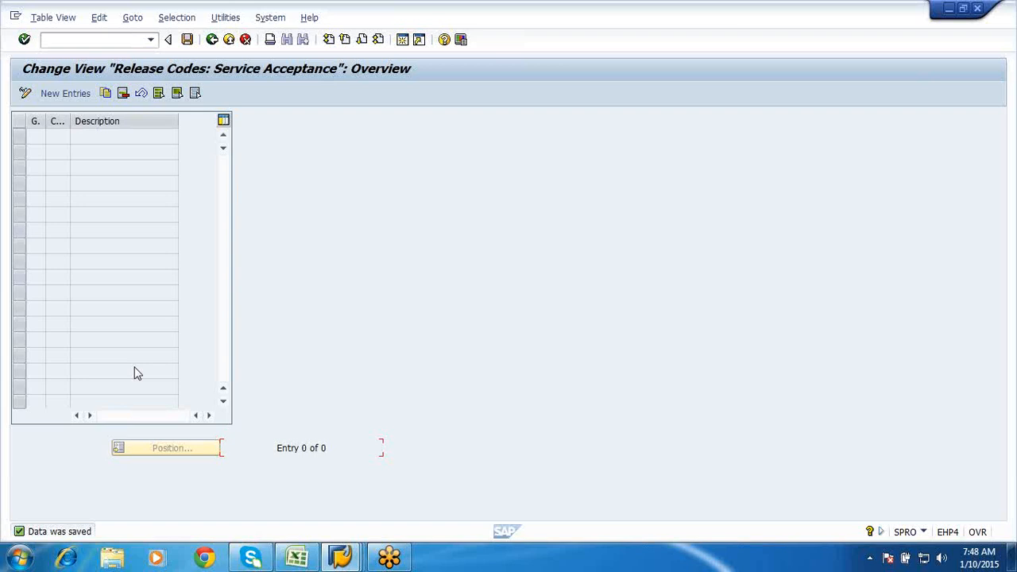
left_click(67, 93)
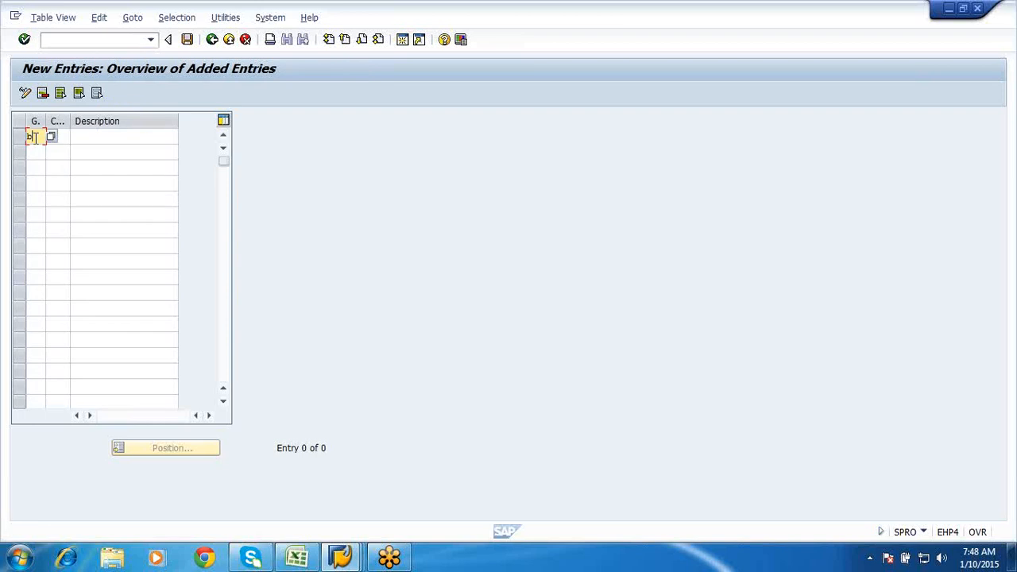
key("BackSpace")
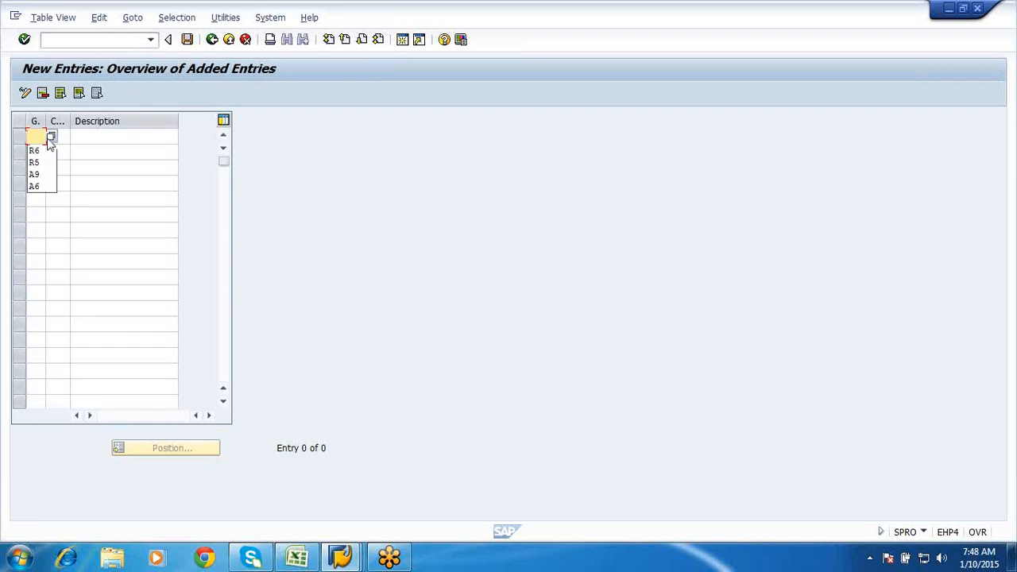
type("A1")
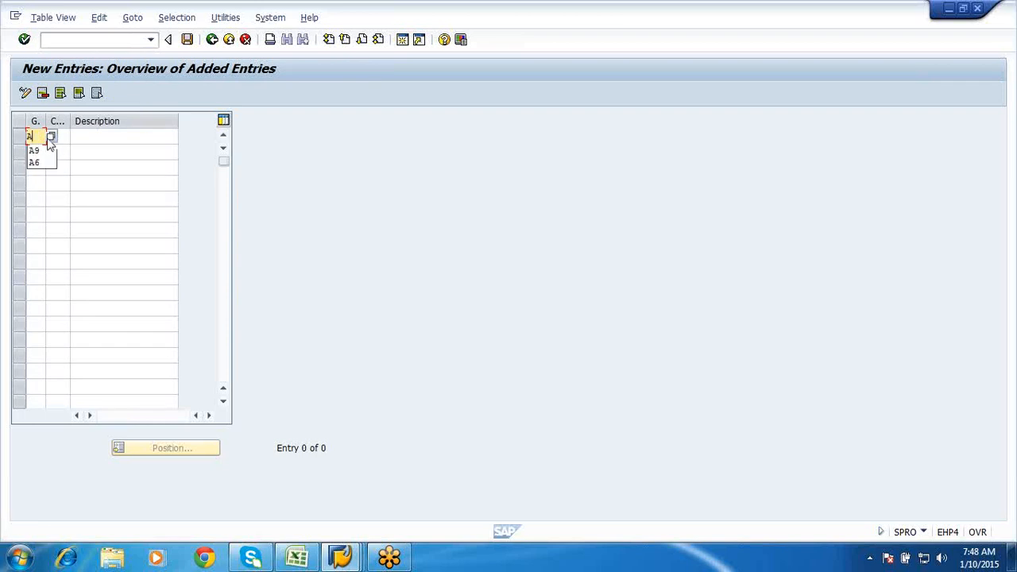
left_click(74, 137)
left_click(61, 136)
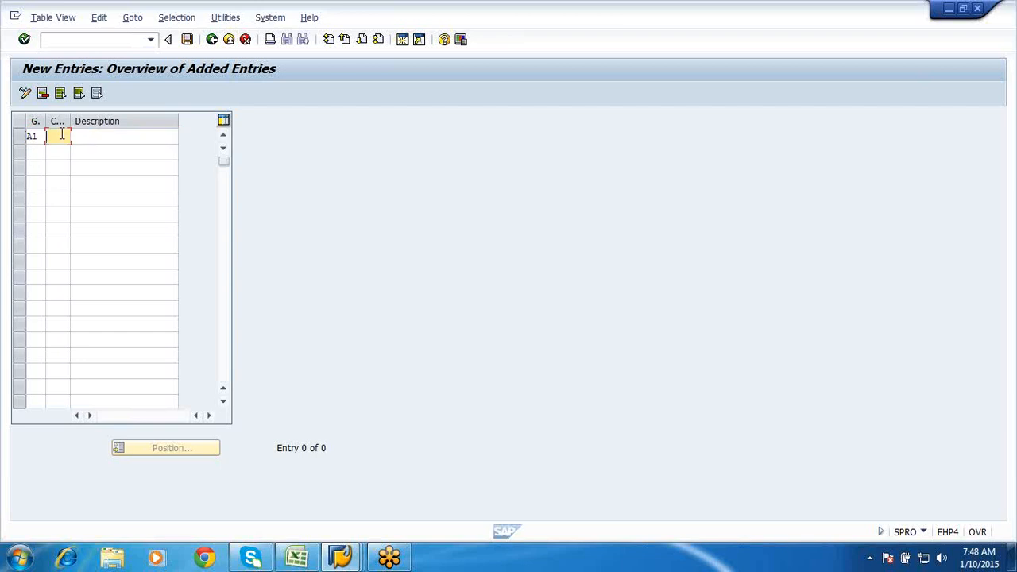
type("Er")
left_click(99, 136)
type("E")
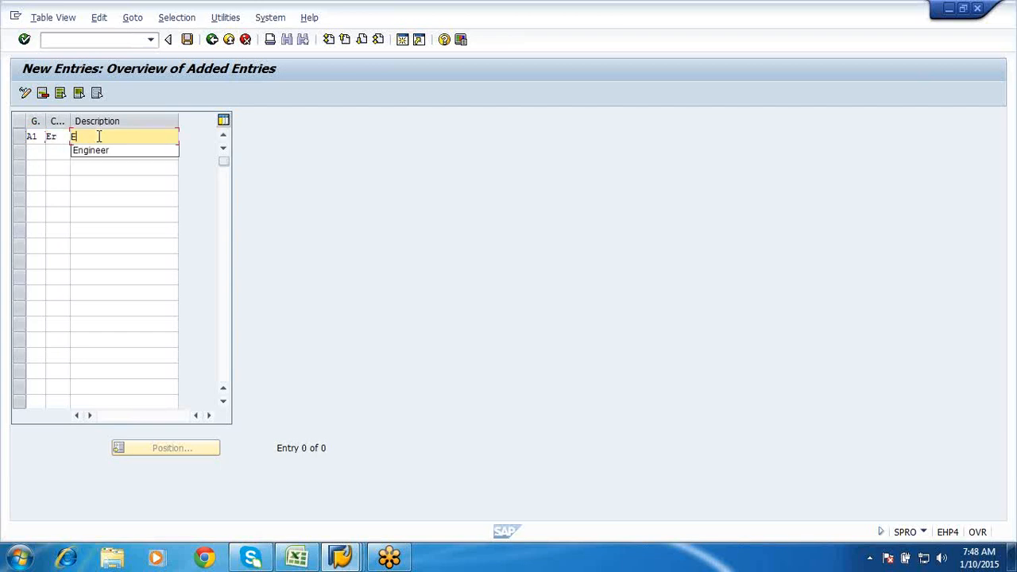
type("ngineer")
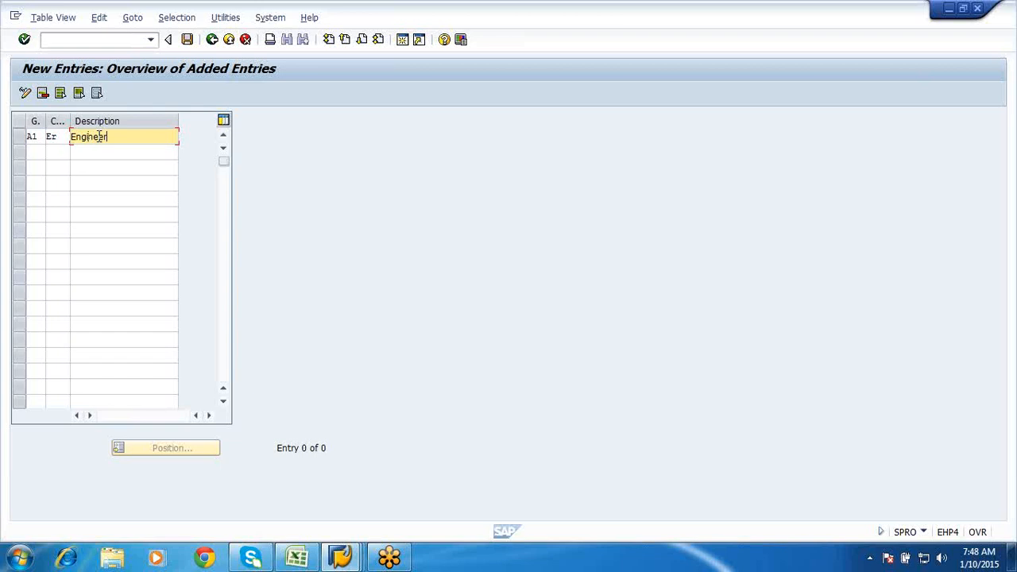
left_click(189, 41)
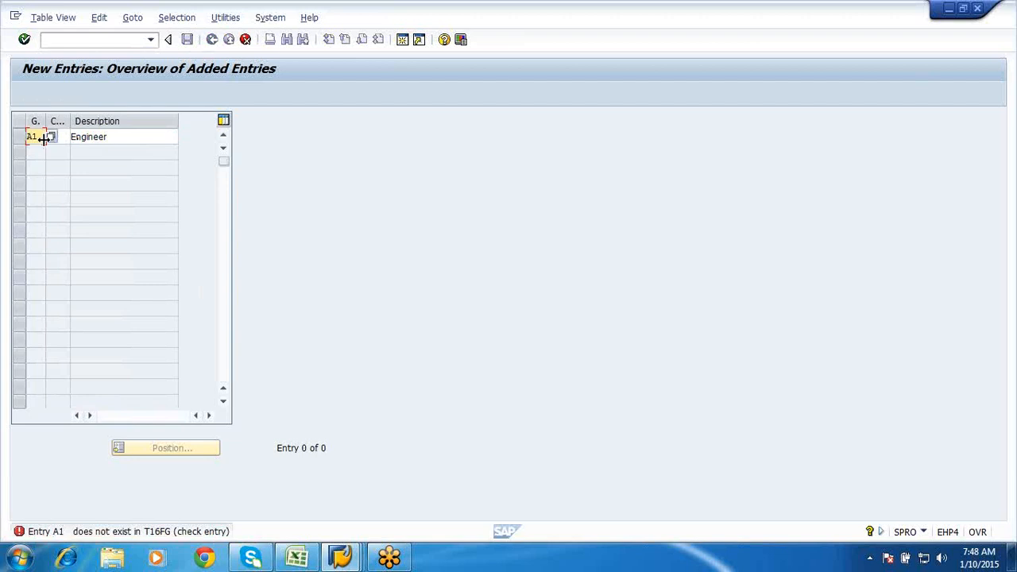
- Correct the release group to B1 and save the ER Engineer code
key("BackSpace")
key("BackSpace")
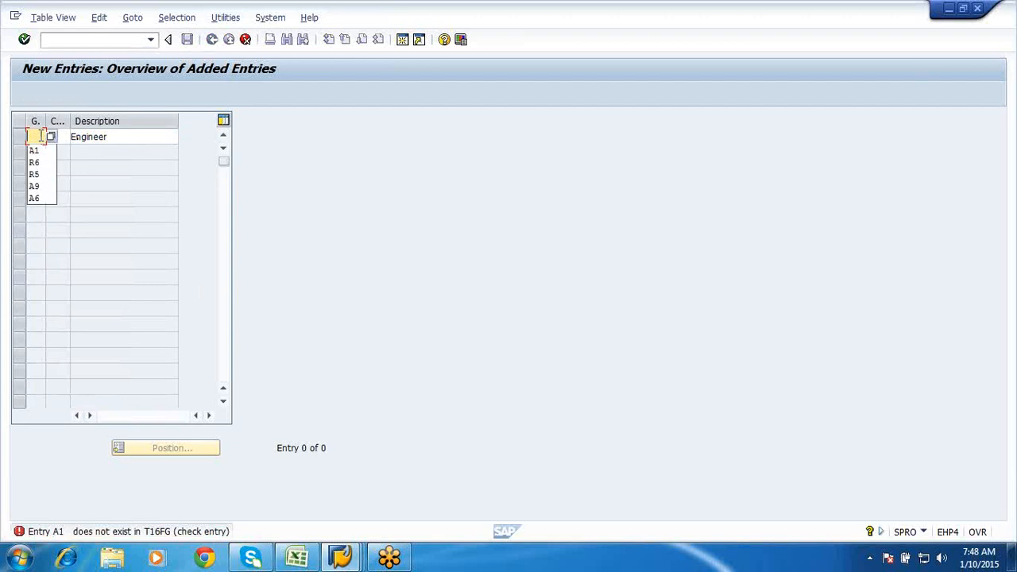
type("B1")
key("ctrl+s")
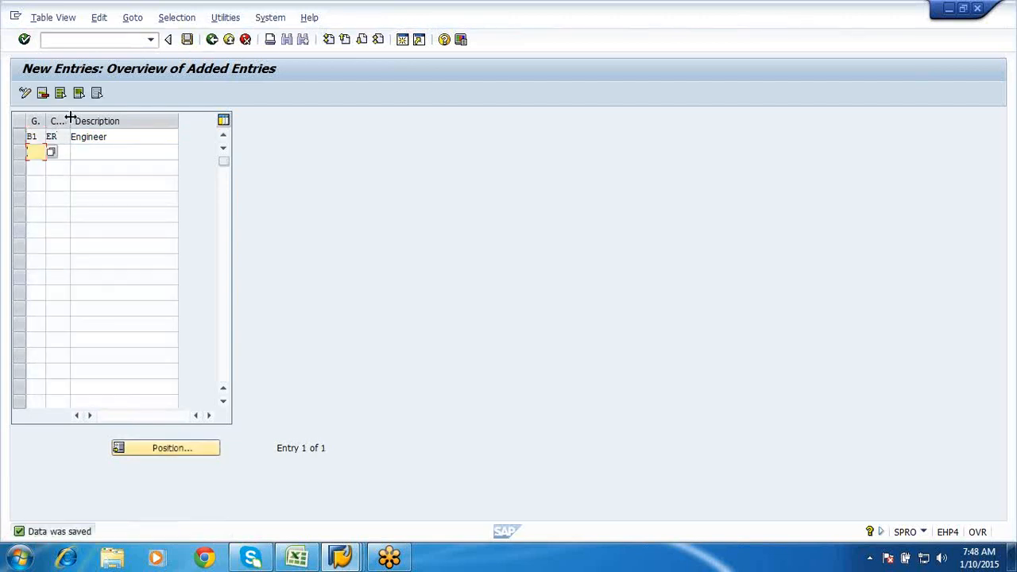
left_click_drag(70, 120, 92, 121)
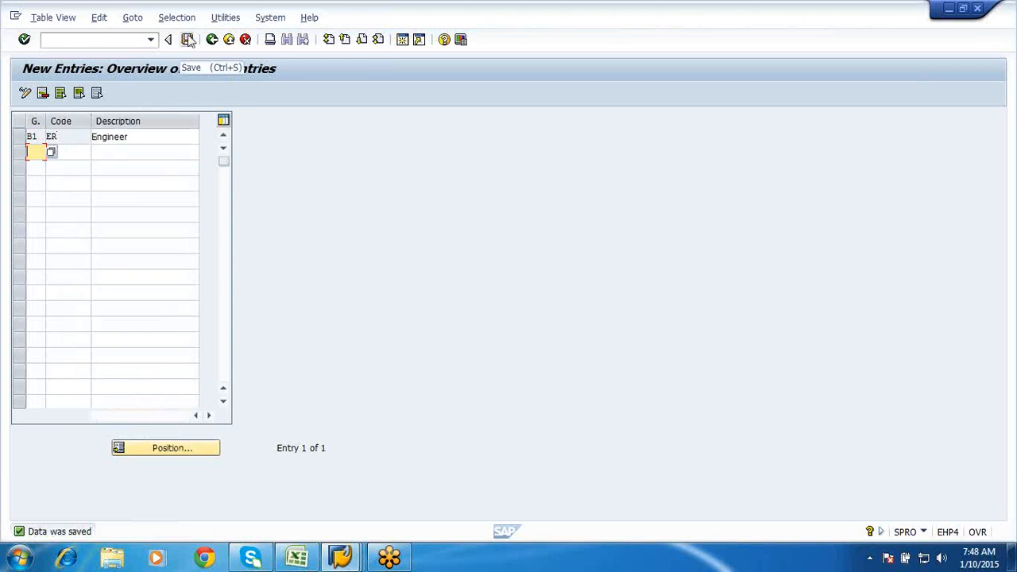
left_click(189, 39)
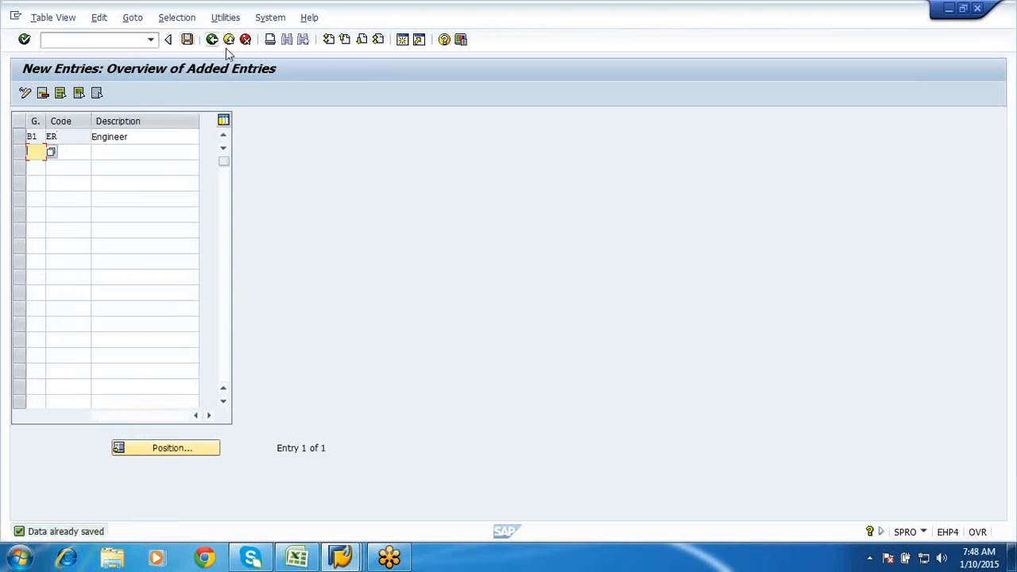
left_click(212, 40)
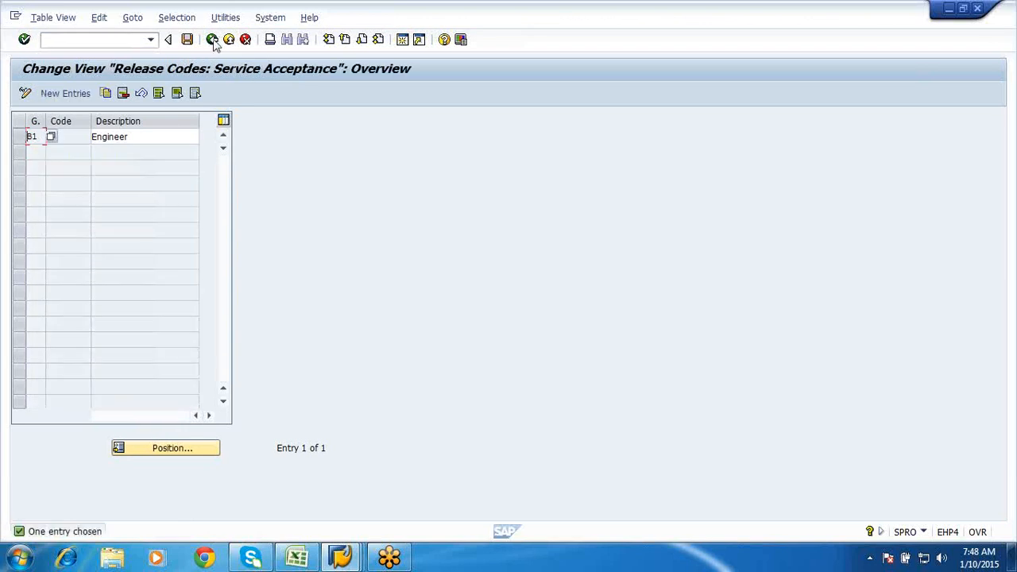
- Set the changeability of entry-sheet release indicator A to 6
left_click(212, 39)
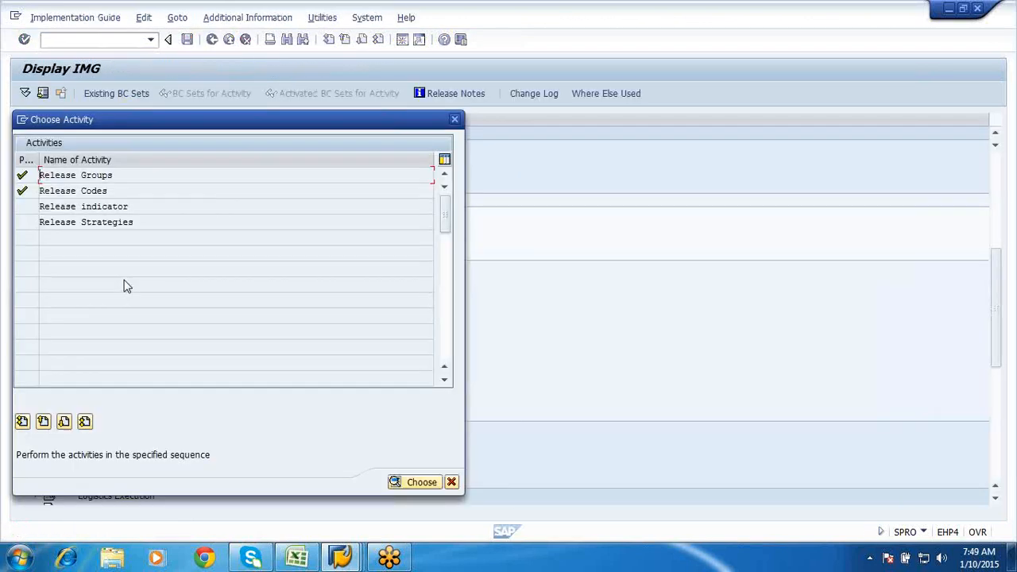
double_click(84, 209)
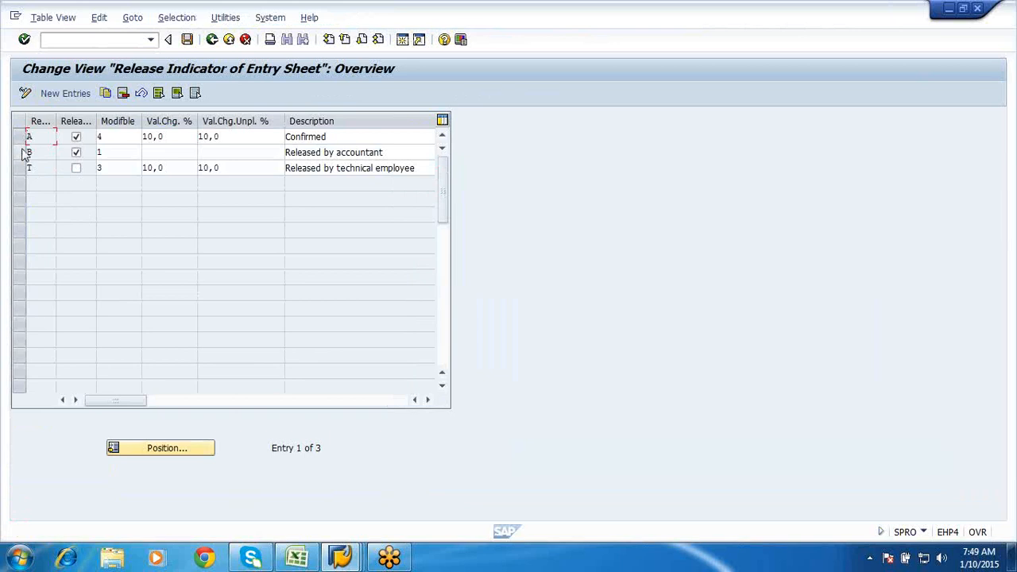
left_click(119, 137)
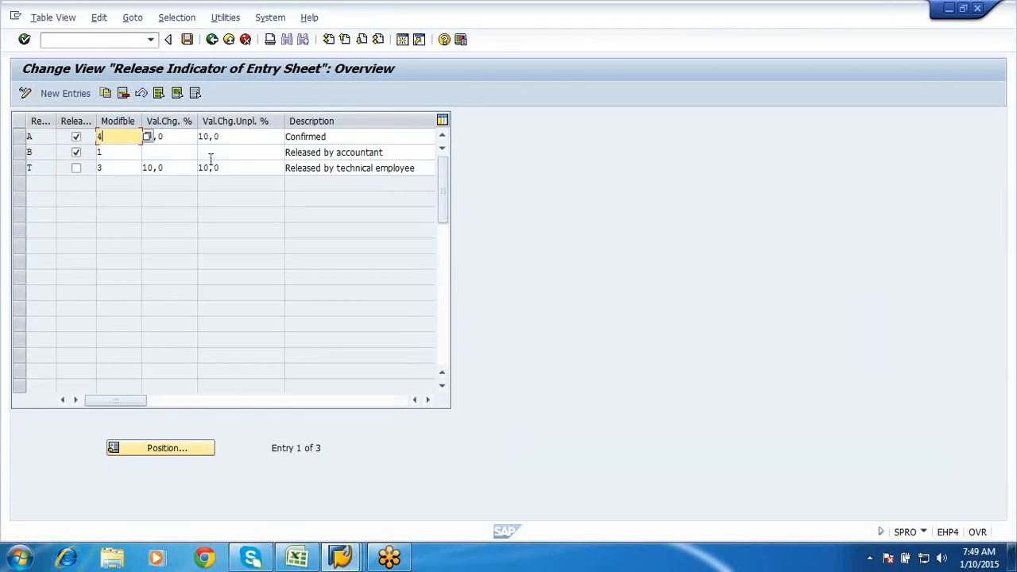
left_click(148, 136)
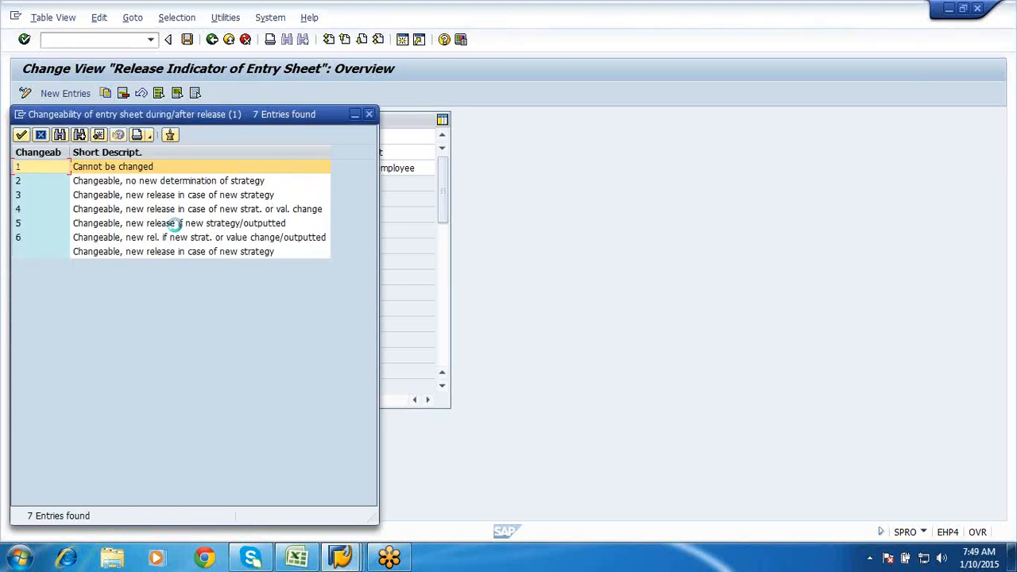
left_click(111, 243)
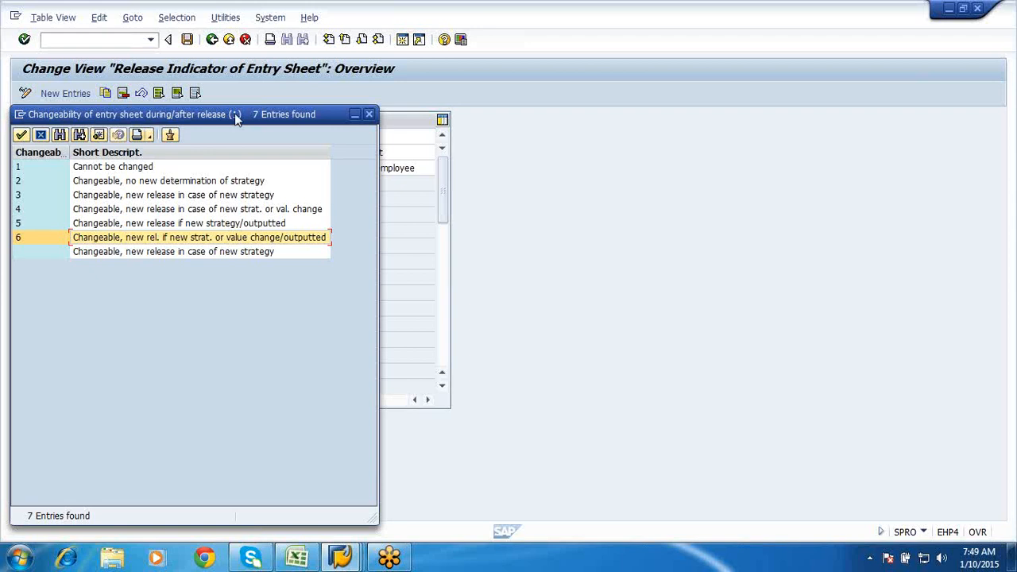
left_click_drag(235, 118, 636, 78)
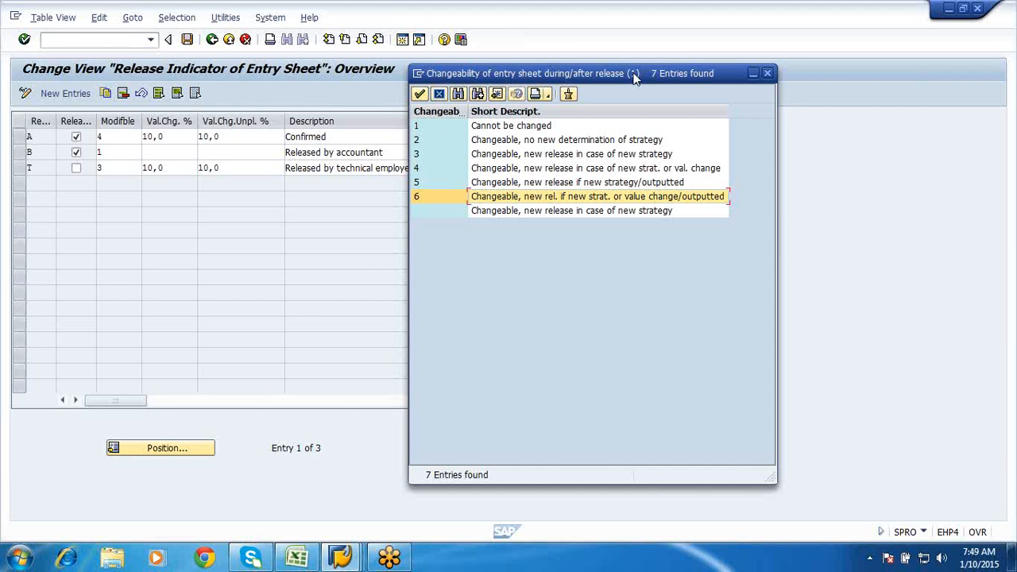
double_click(537, 198)
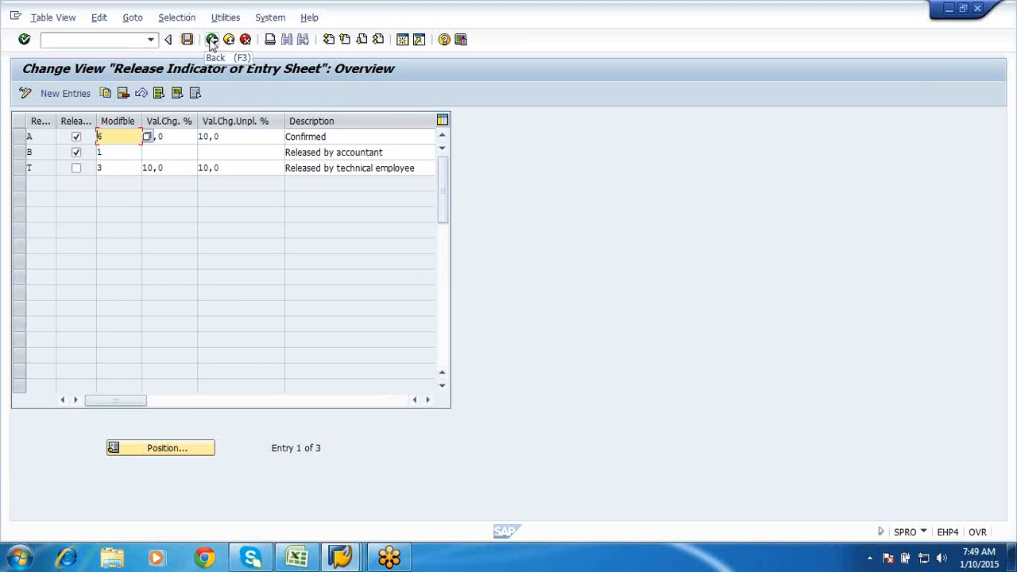
- Save the indicator change under the customizing request and return to the activity list
left_click(211, 39)
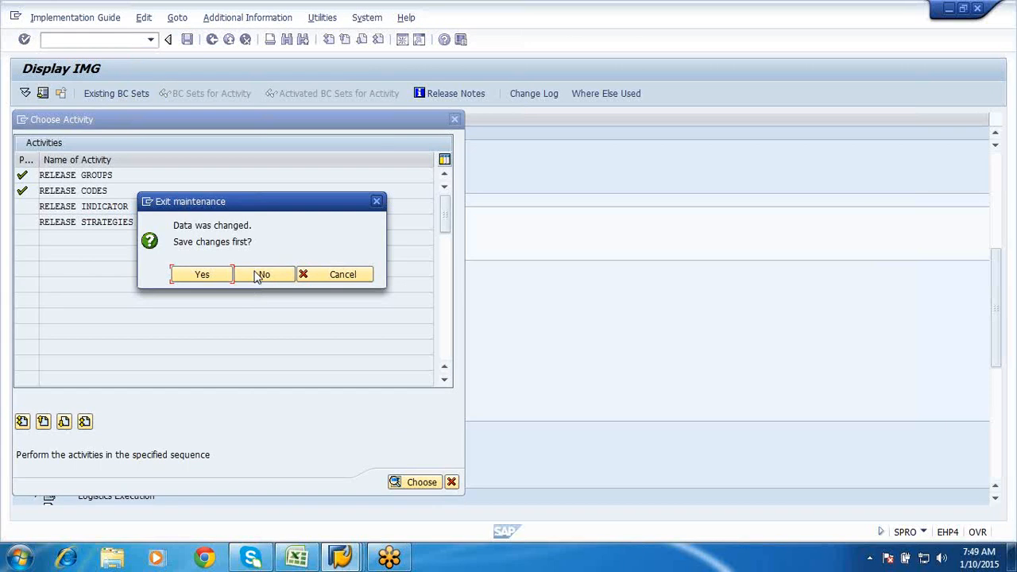
left_click(316, 278)
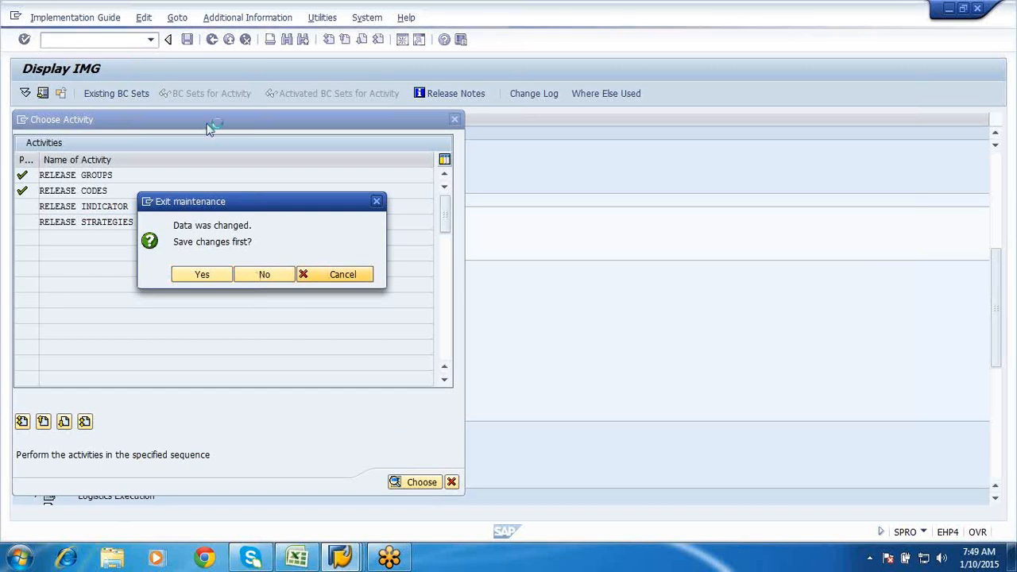
left_click(187, 39)
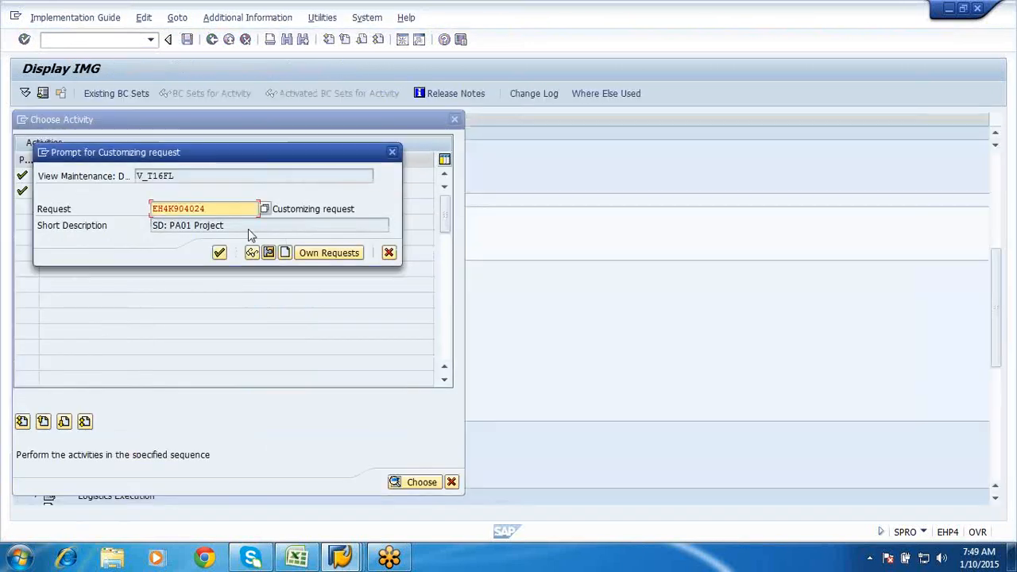
left_click(220, 252)
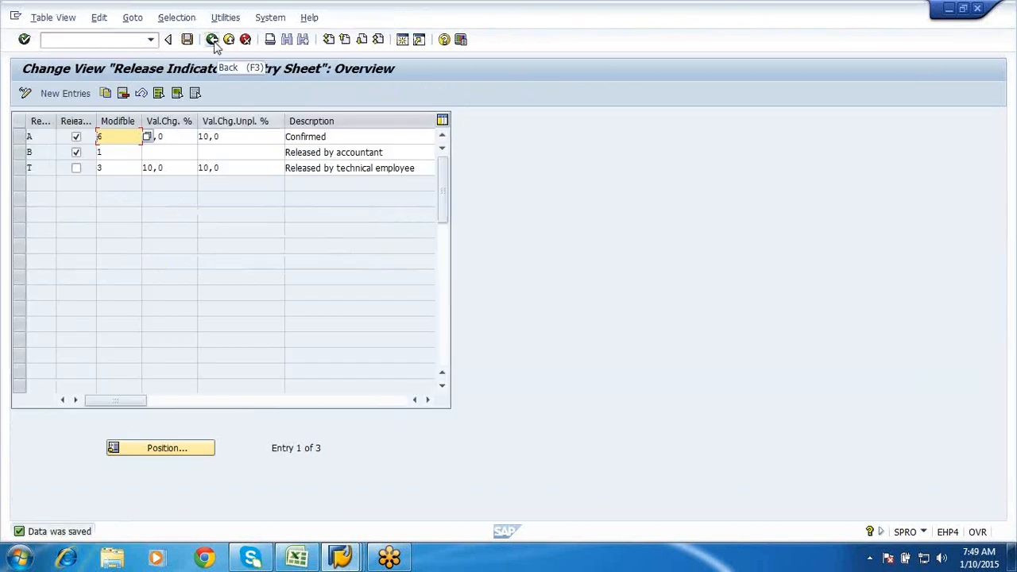
left_click(214, 42)
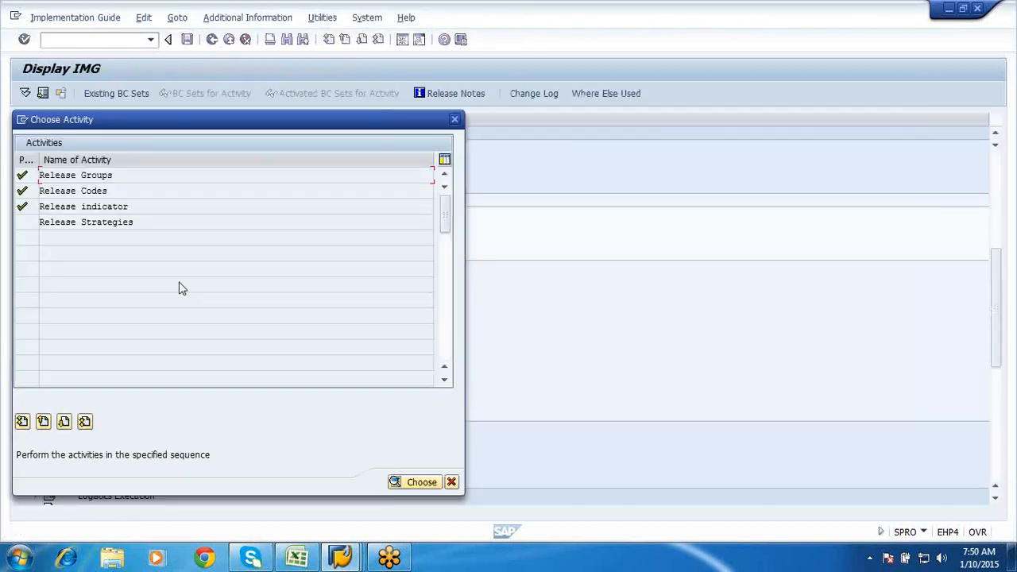
double_click(78, 225)
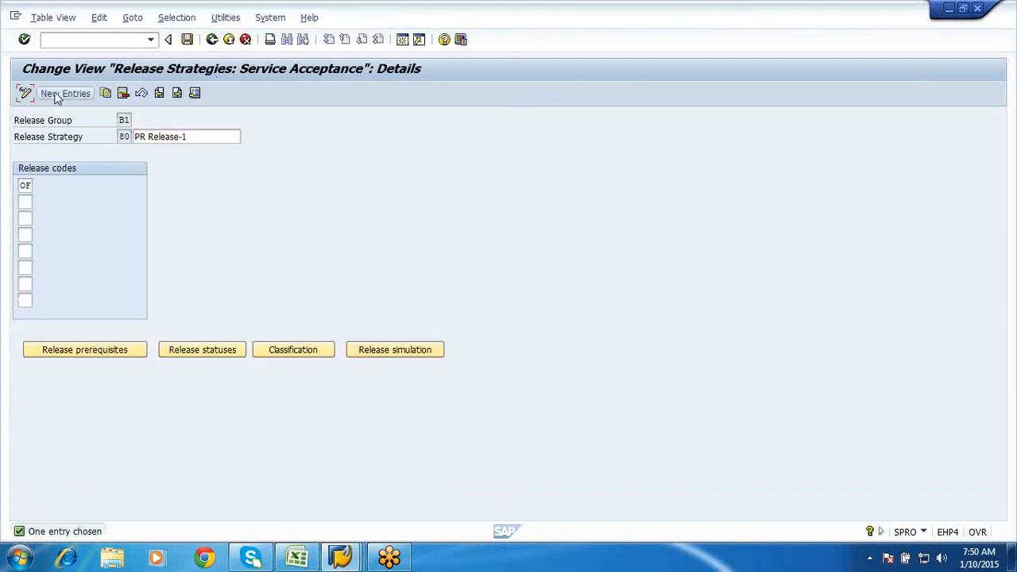
- Delete strategy B1 80 'PR Release-1' and save the deletion under the customizing request
left_click(56, 94)
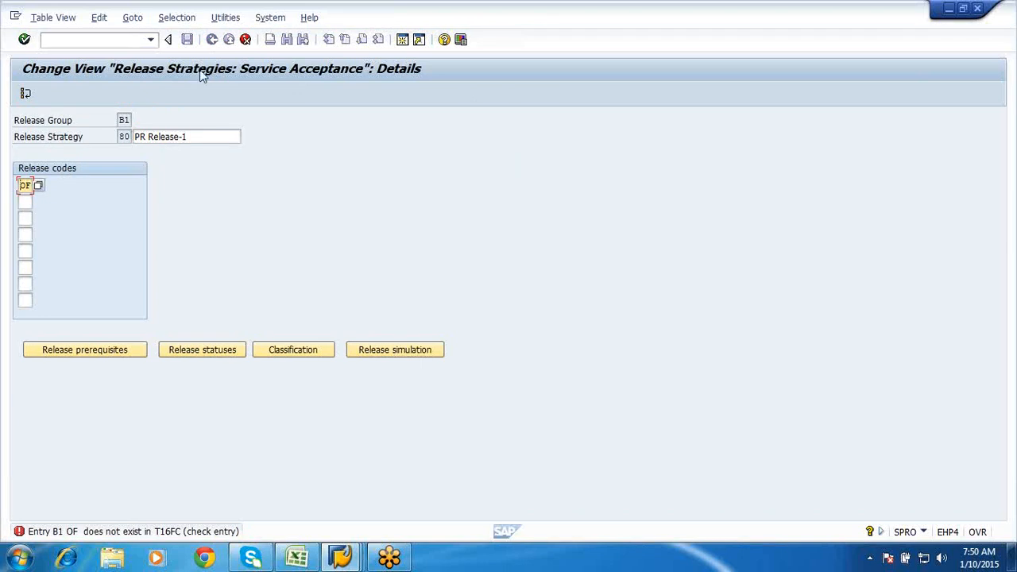
left_click(247, 40)
left_click(246, 41)
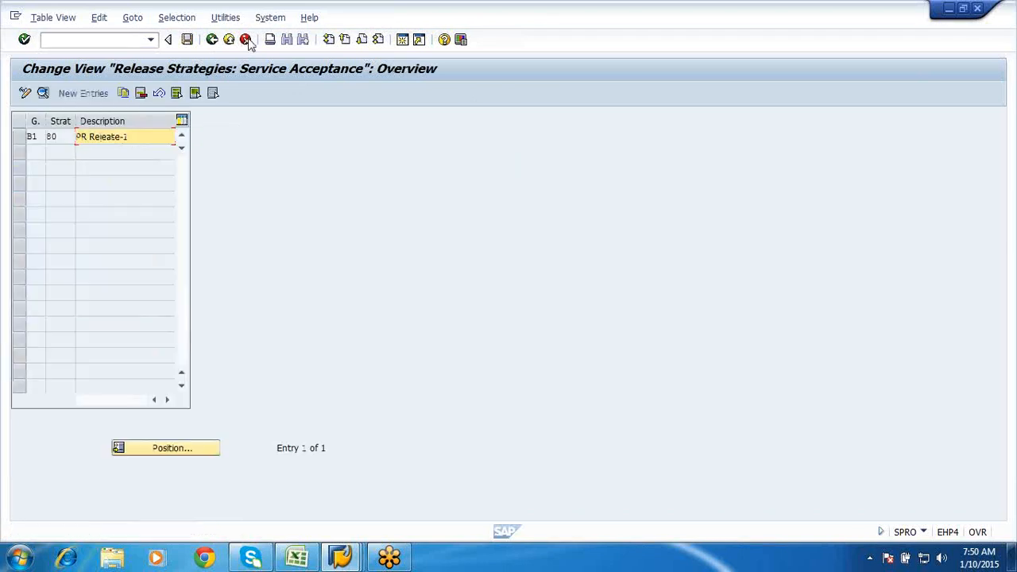
left_click(20, 137)
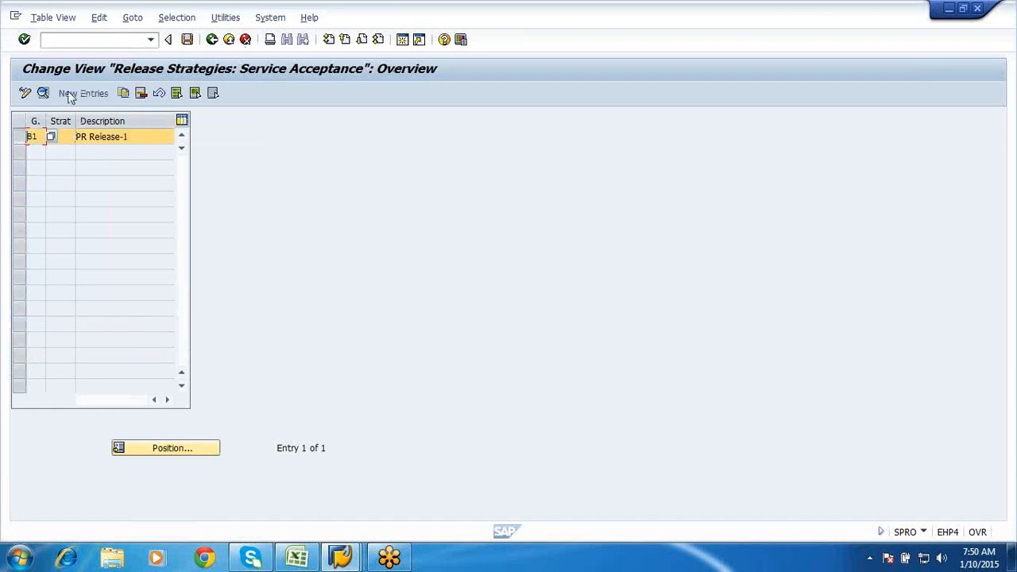
left_click(142, 93)
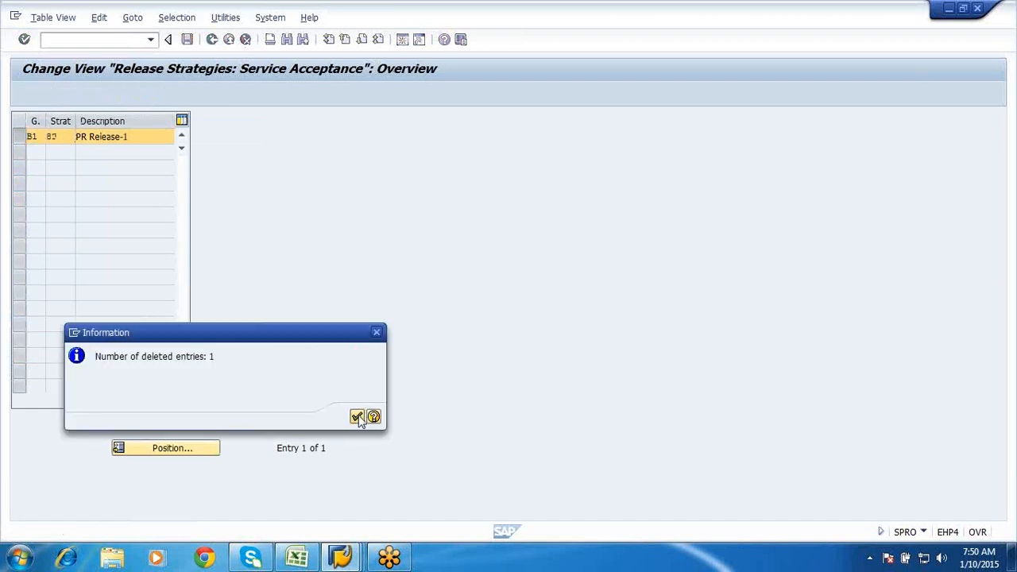
left_click(357, 417)
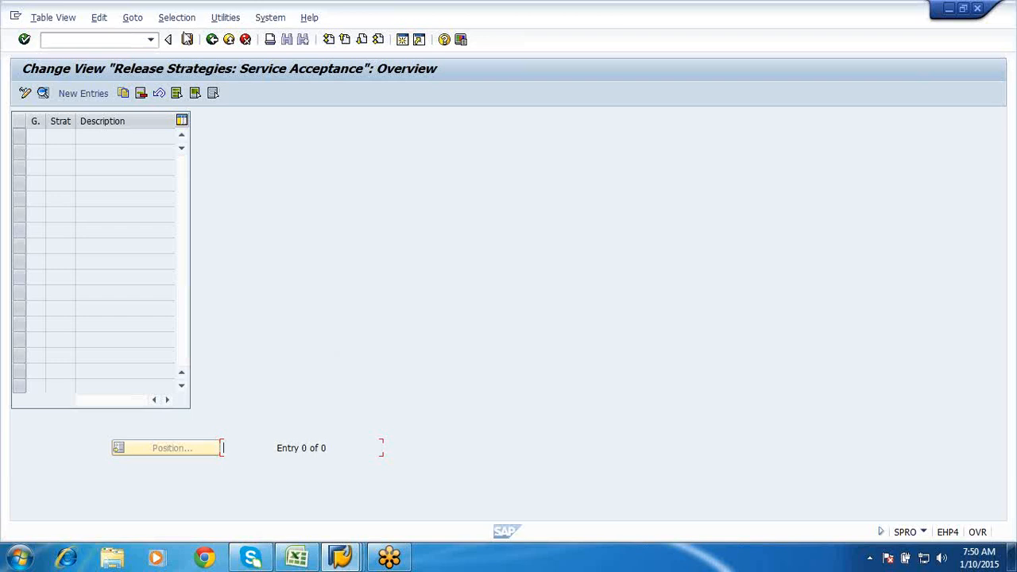
left_click(187, 39)
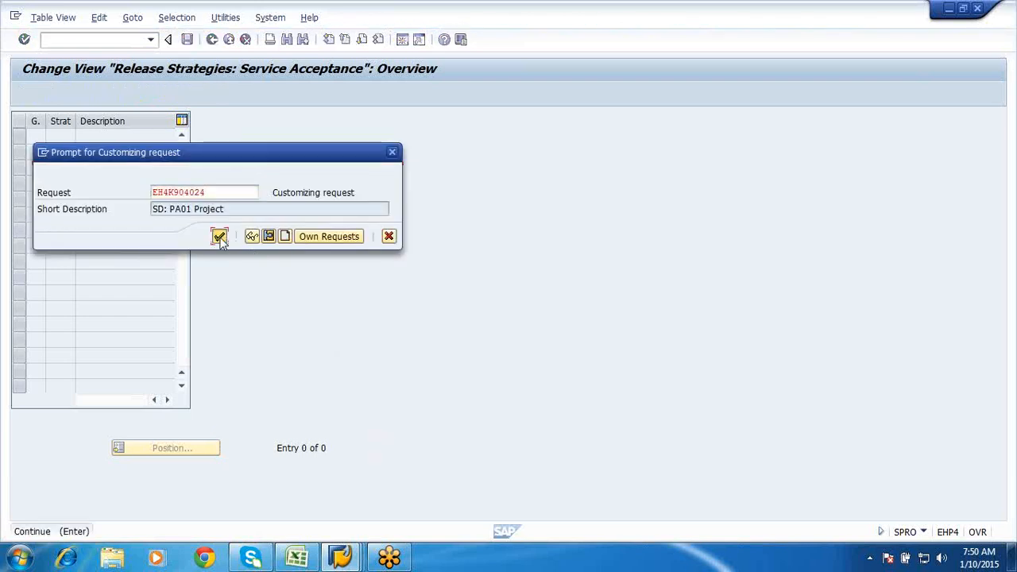
left_click(219, 237)
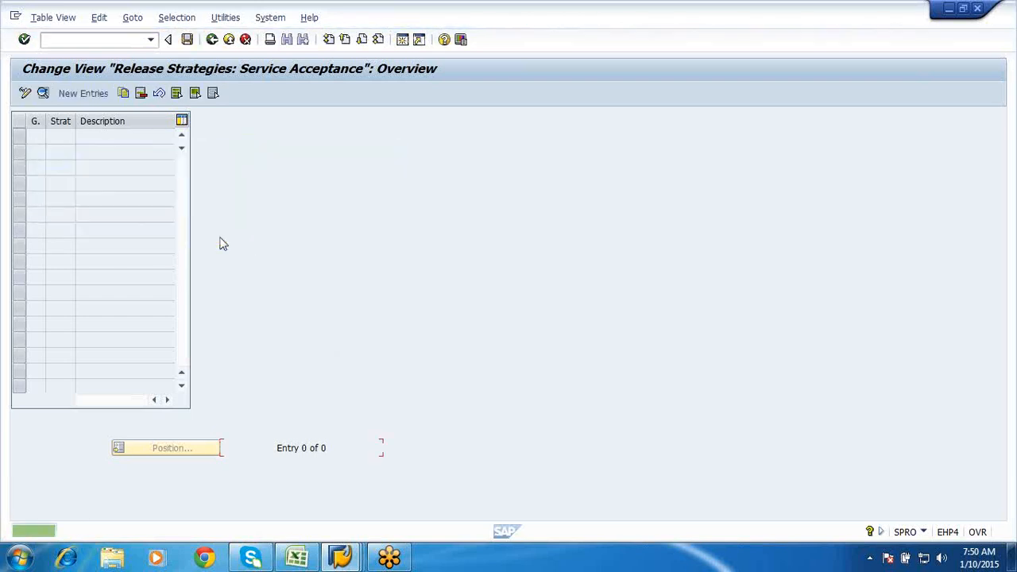
left_click(213, 42)
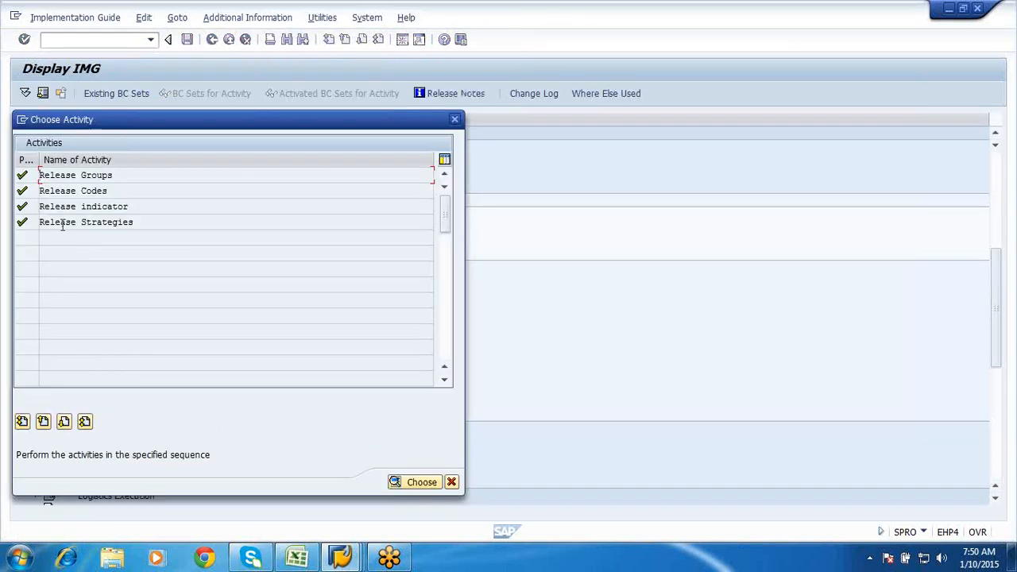
double_click(61, 222)
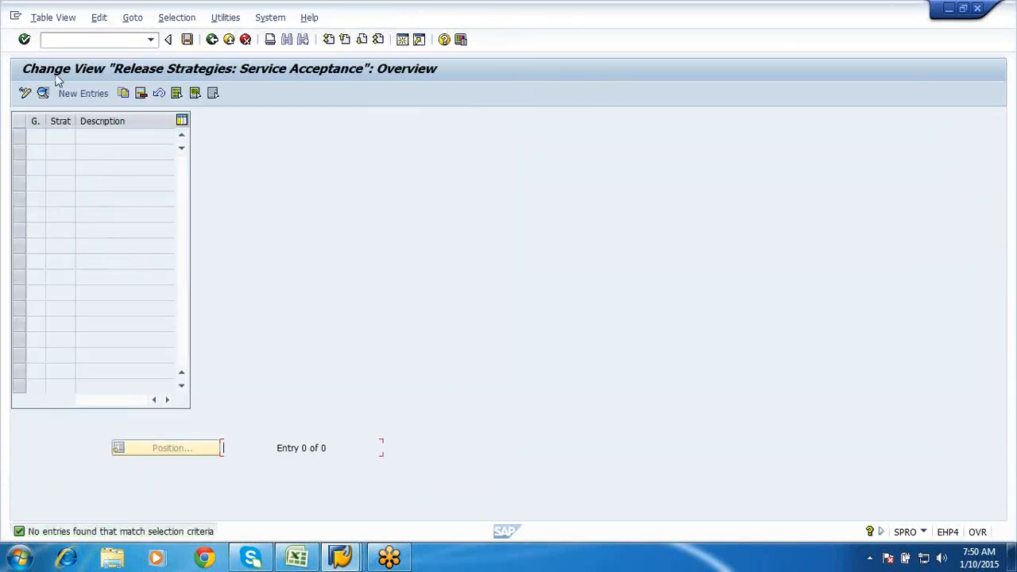
- Create release strategy 75 'Release for SES' in group B1
left_click(82, 93)
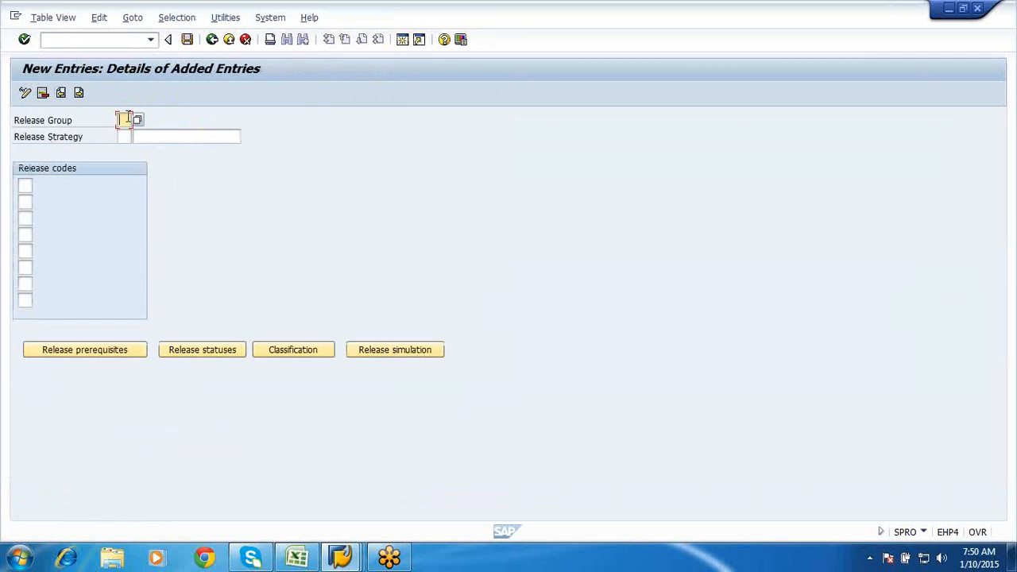
type("B1")
left_click(126, 138)
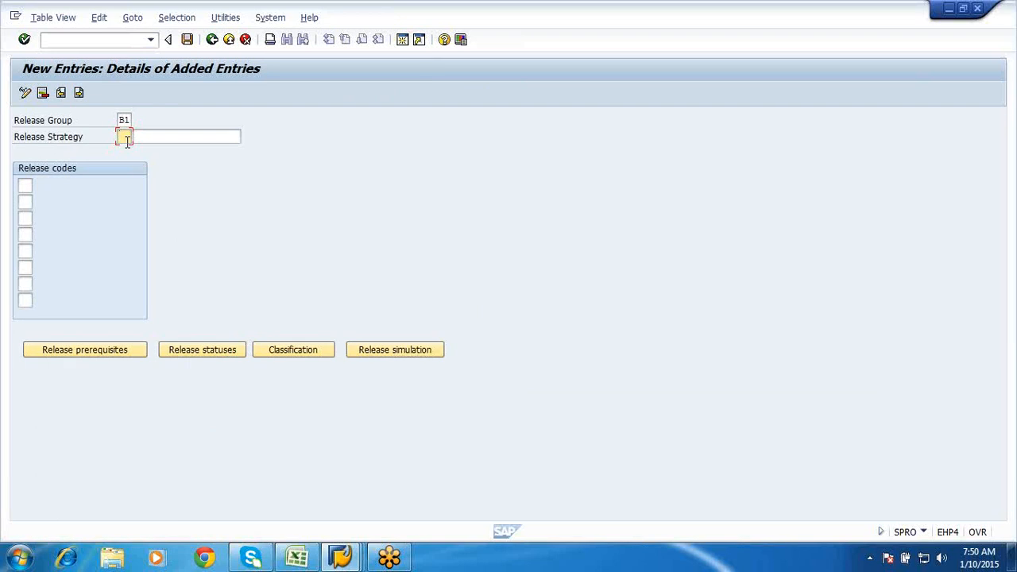
type("75")
left_click(161, 136)
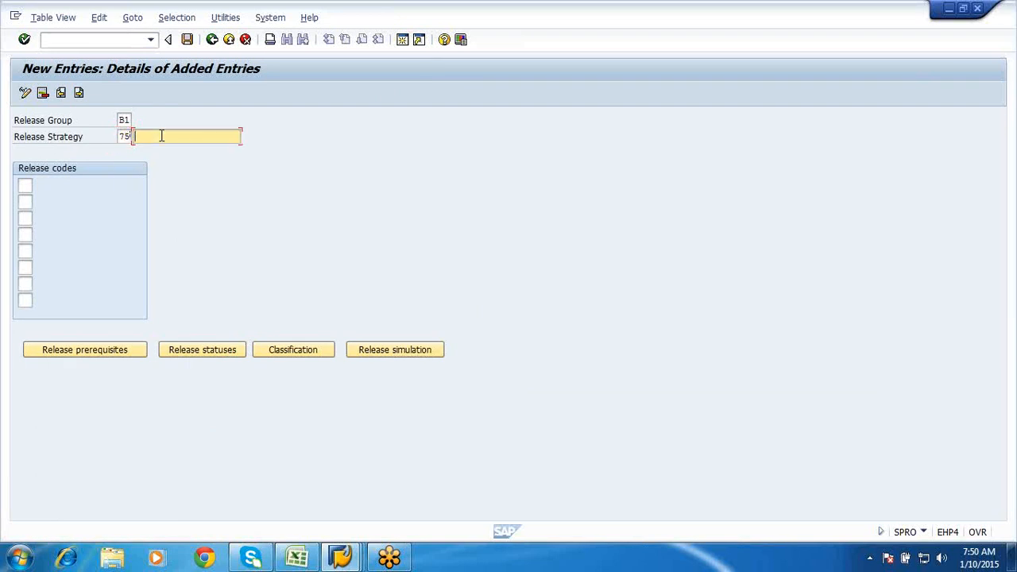
type("Release for SES")
- Assign release code ER Engineer, accept the prerequisites, and set release status A Confirmed
left_click(23, 186)
left_click(38, 186)
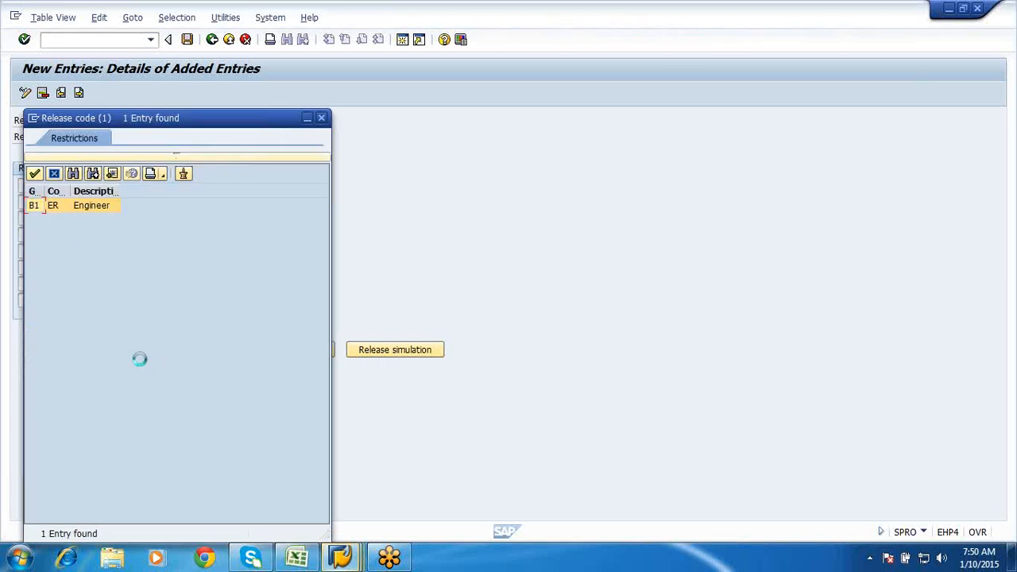
double_click(38, 204)
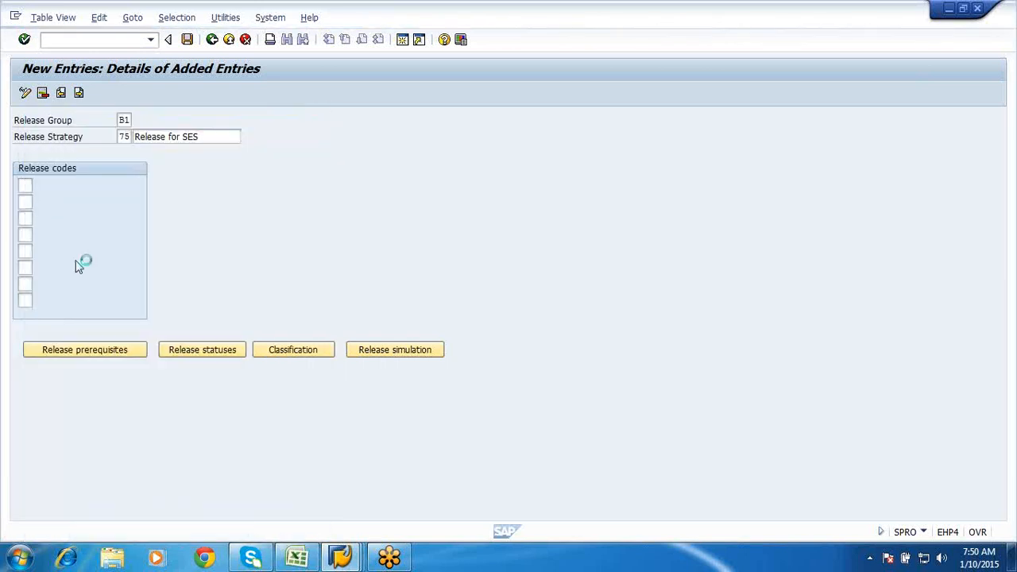
left_click(91, 354)
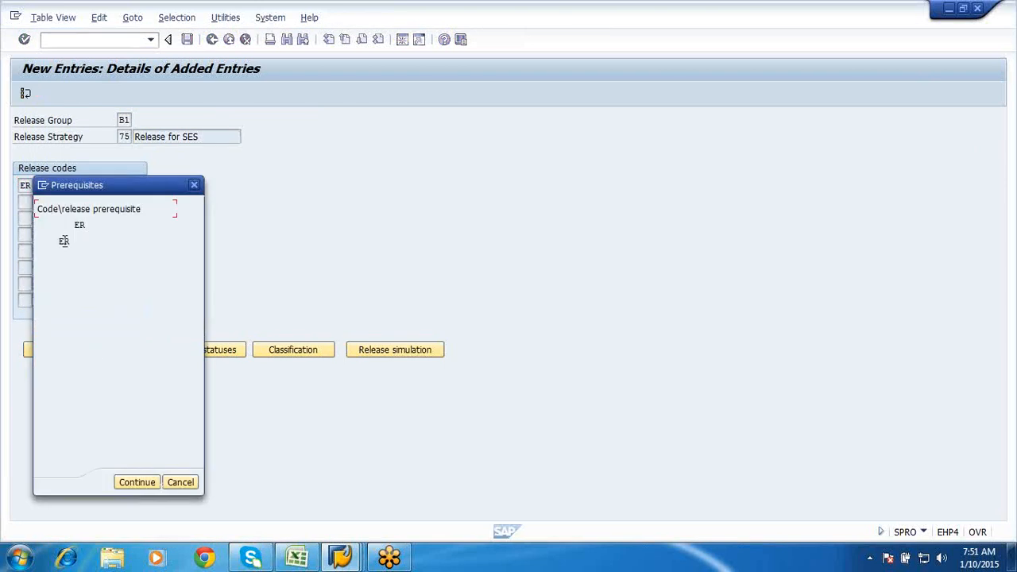
left_click(143, 482)
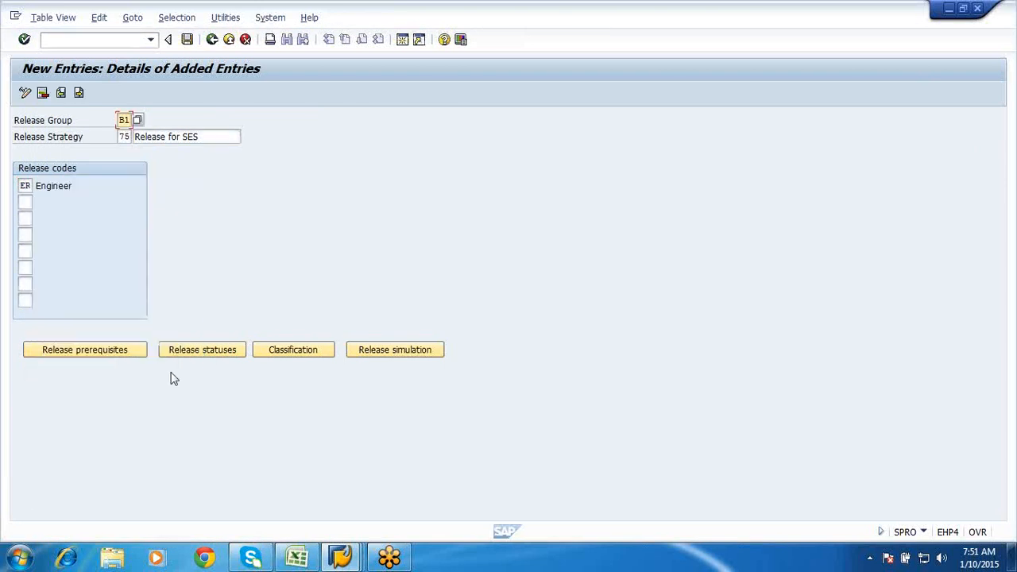
left_click(188, 352)
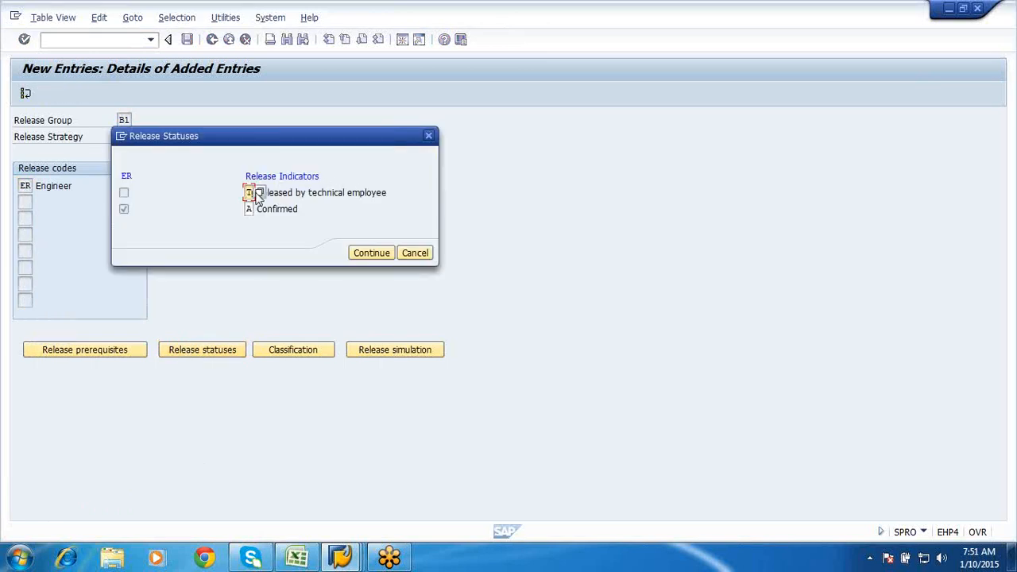
left_click(258, 192)
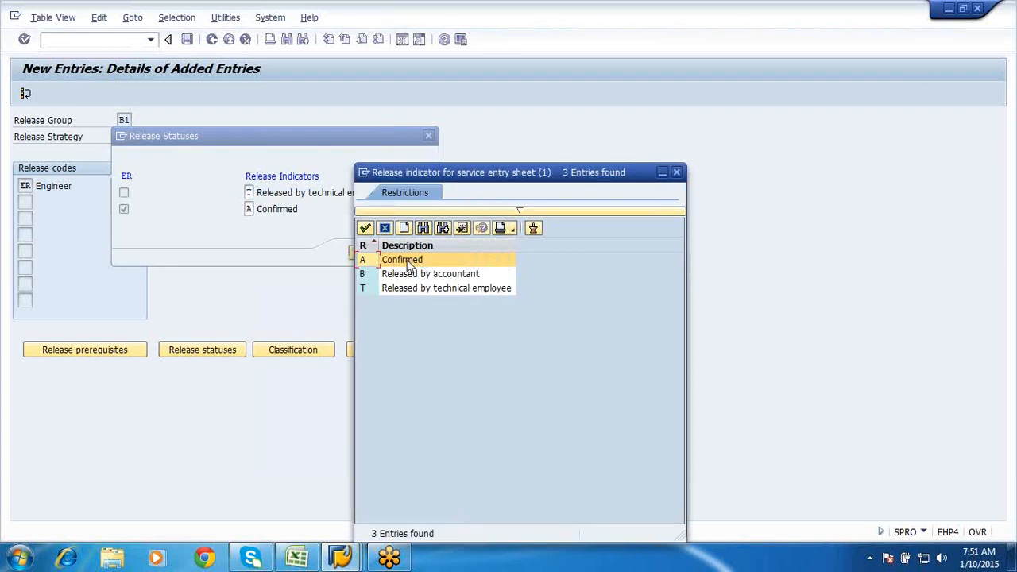
left_click(365, 228)
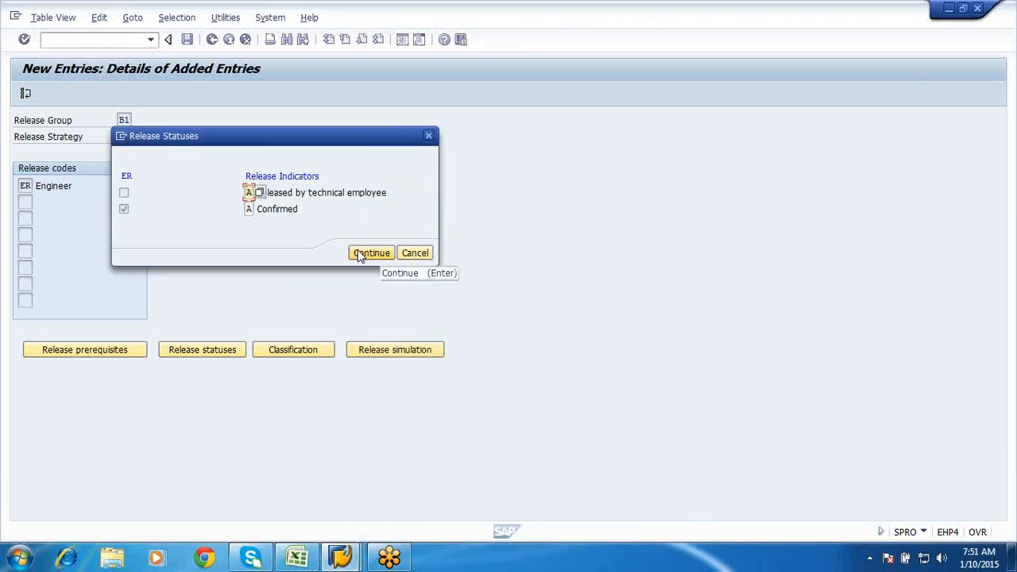
left_click(359, 252)
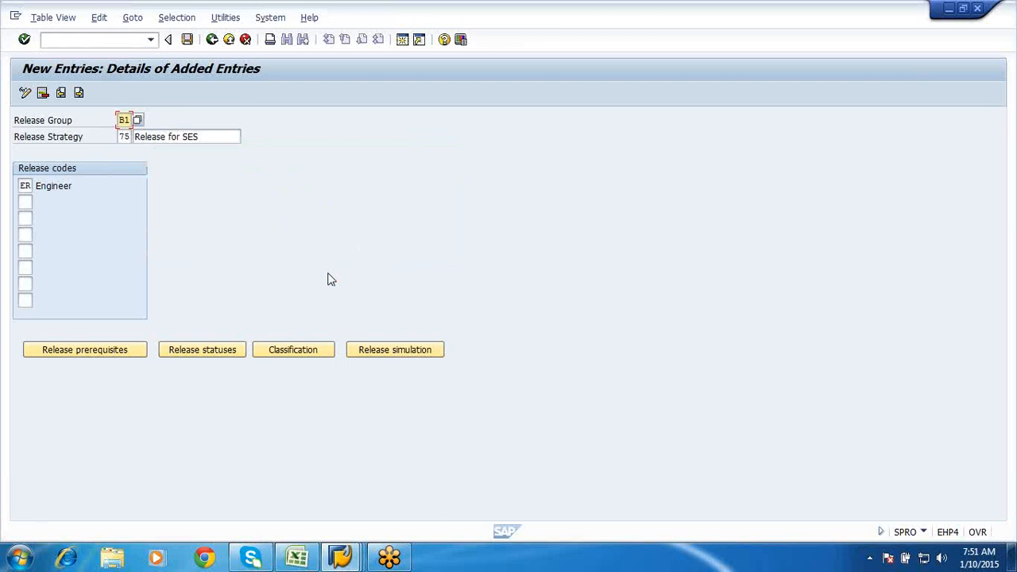
- Classify strategy 75 with Value of Services '> 0,00 INR' and Purchasing Organization SFPO
left_click(292, 357)
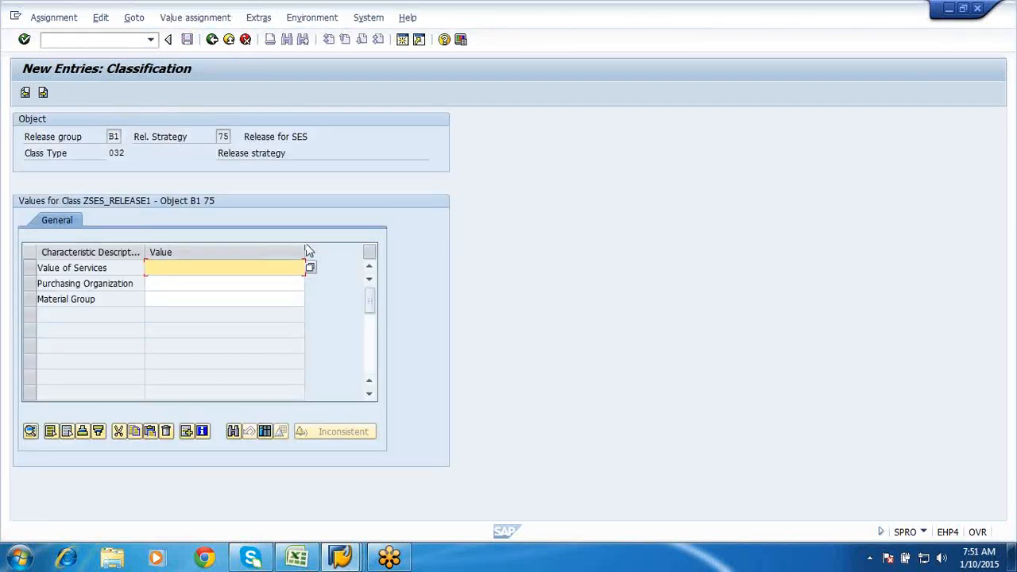
left_click(310, 270)
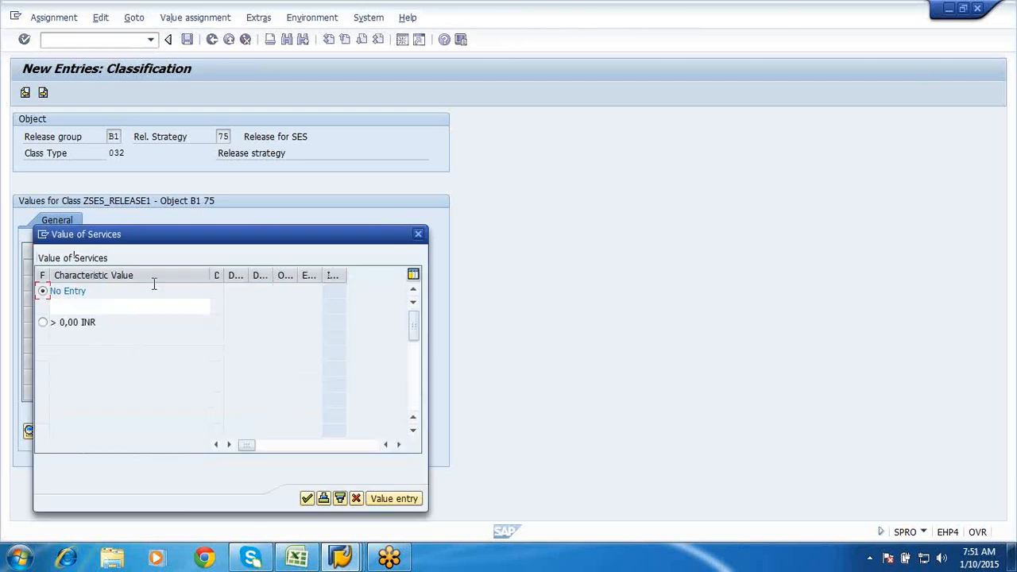
left_click(43, 322)
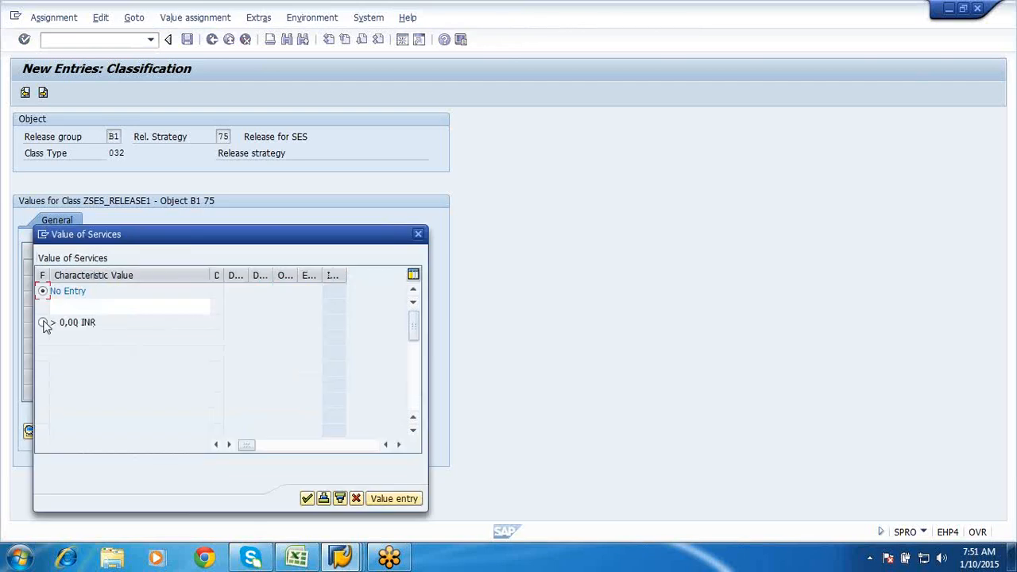
left_click(307, 498)
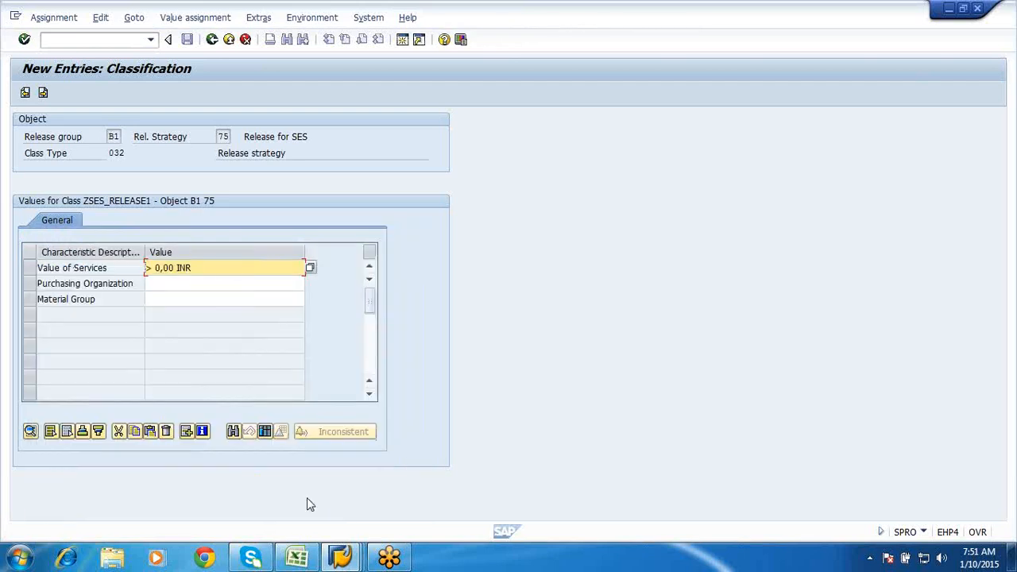
left_click(218, 283)
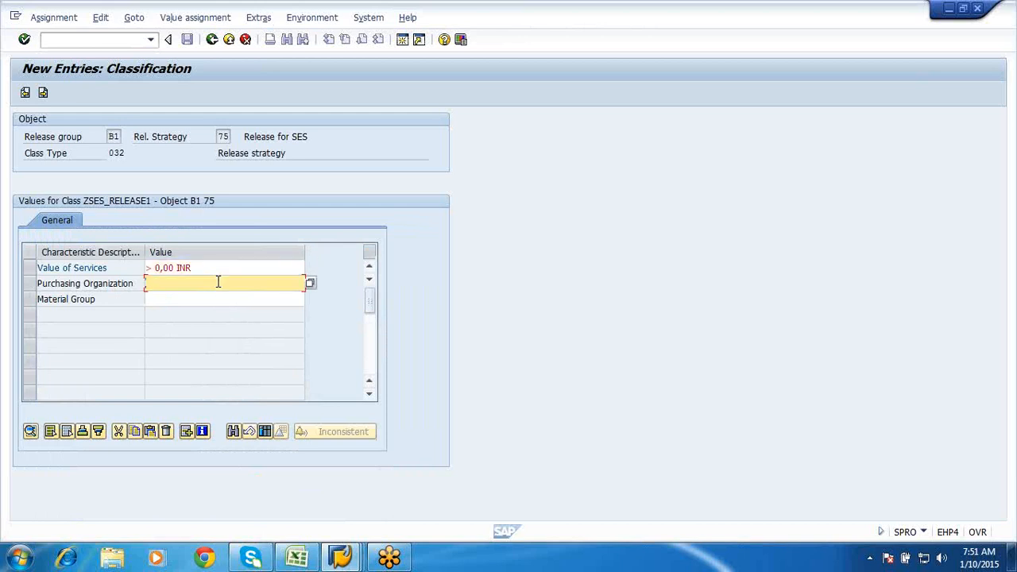
type("SFP")
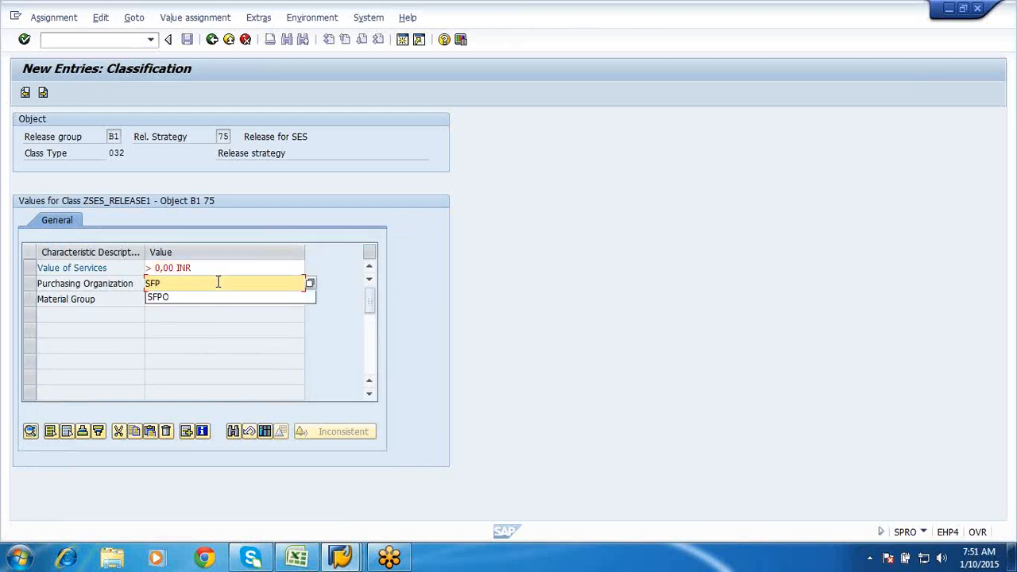
type("O")
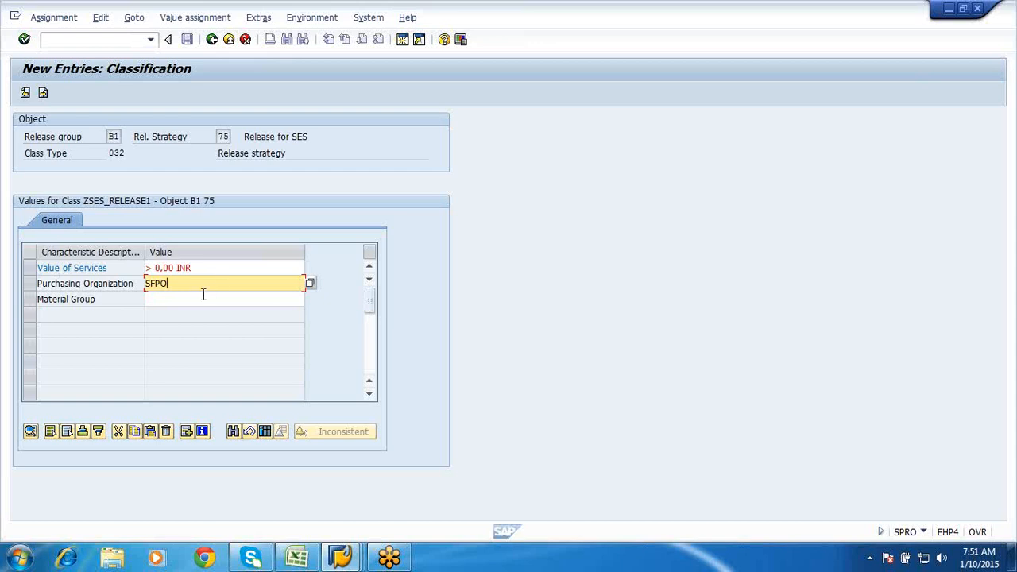
left_click(203, 297)
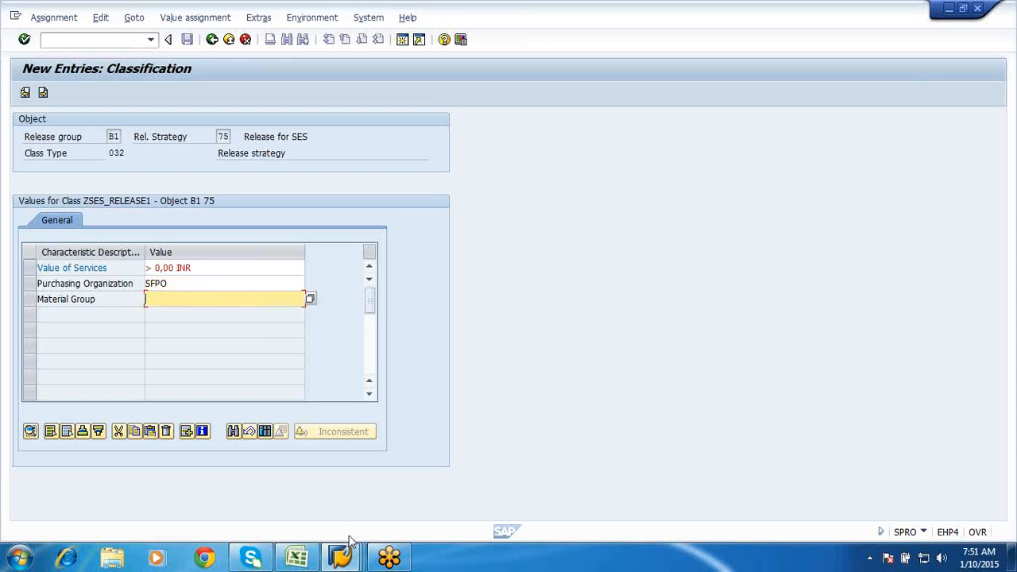
- Start Create Purchase Order (ME21N) from the SAP Easy Access window
mouse_move(340, 559)
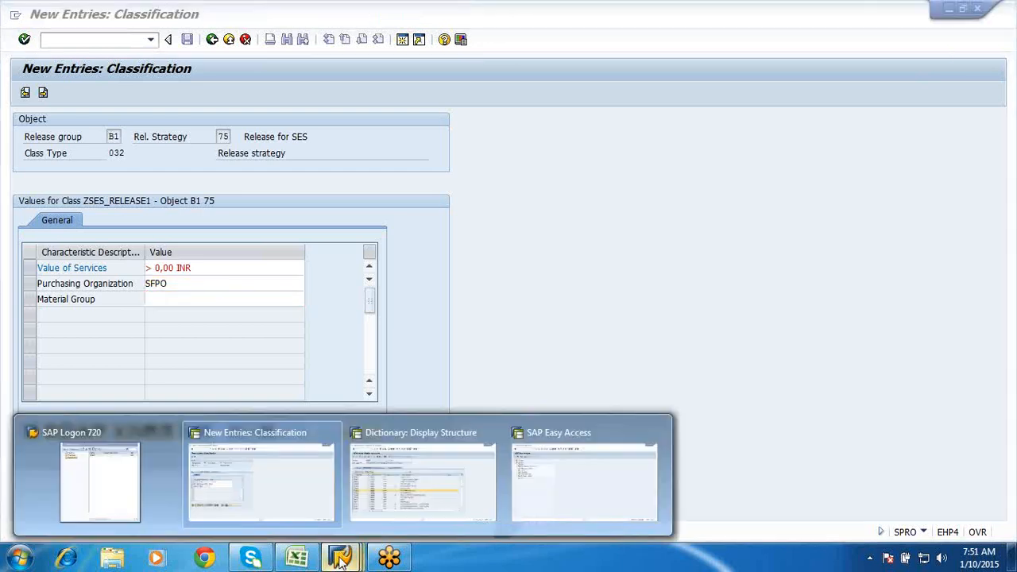
left_click(533, 490)
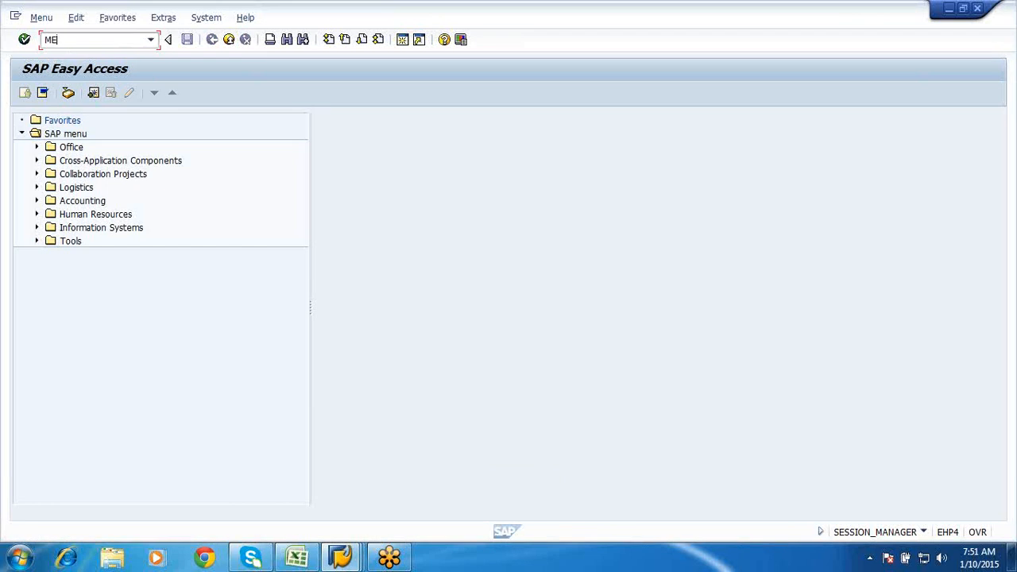
type("ME21N")
key("Return")
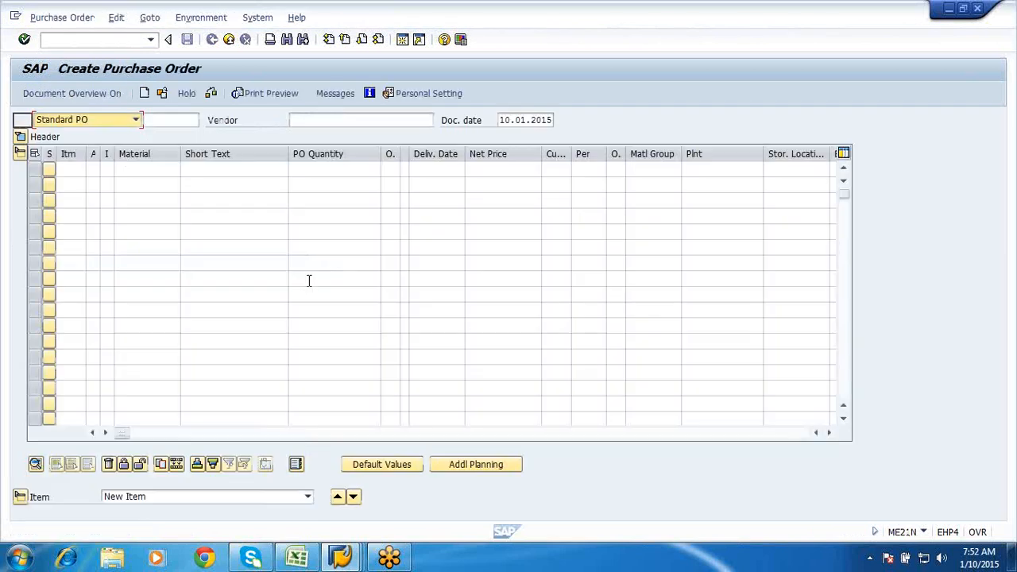
- Look up material group 001 Metal processing for the PO's first item, then return to classification
left_click(660, 168)
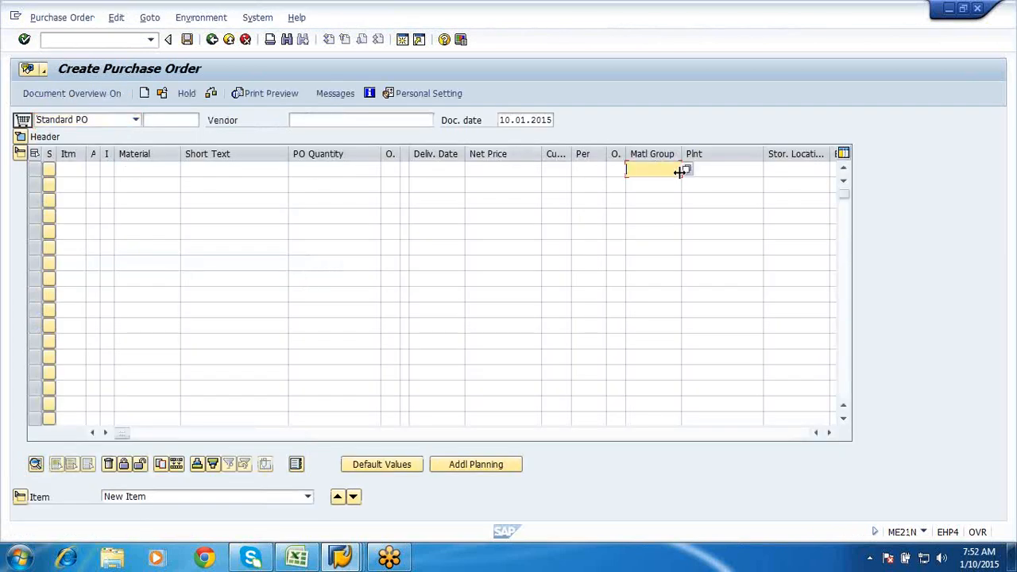
key("F4")
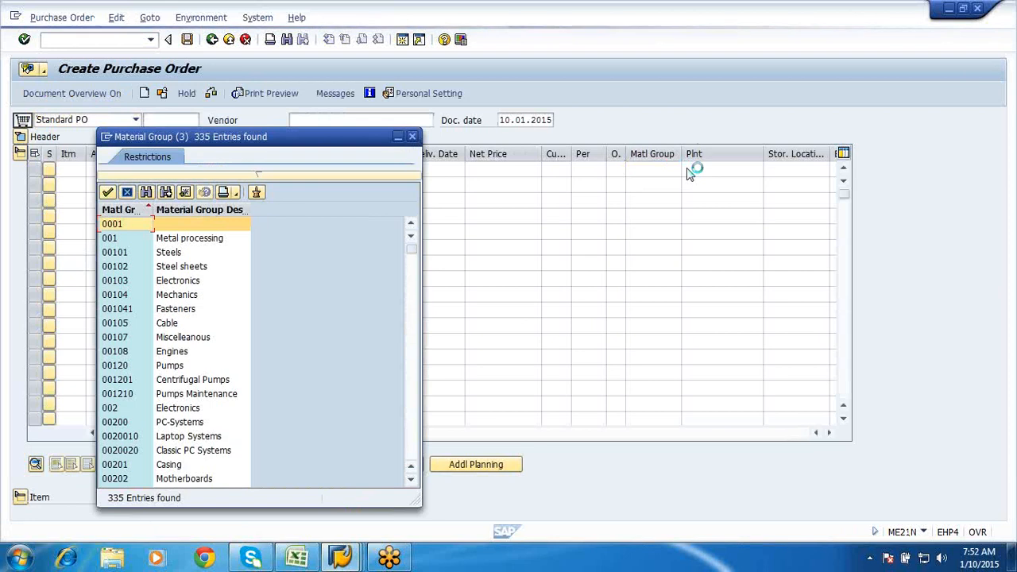
left_click(192, 237)
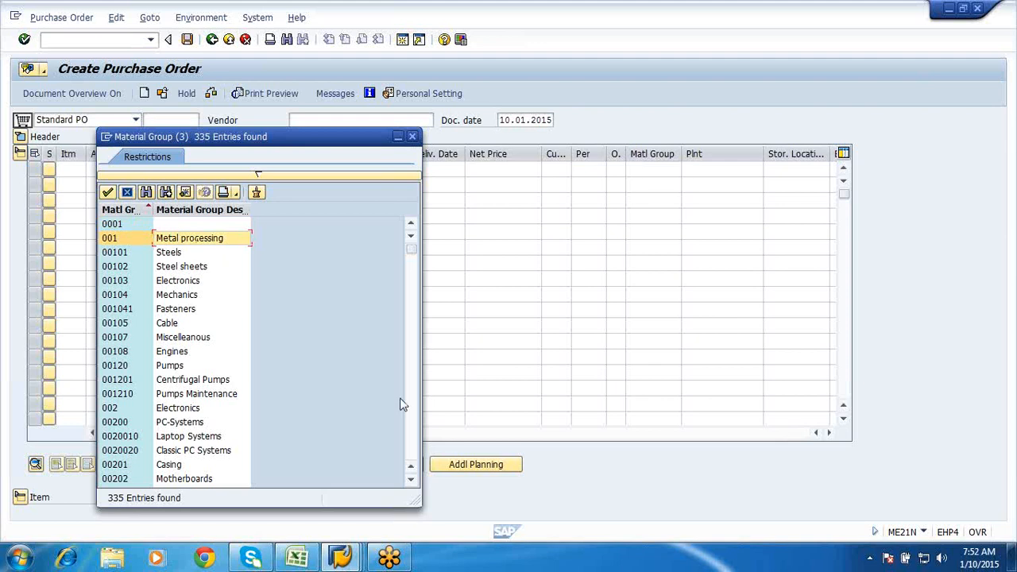
mouse_move(340, 555)
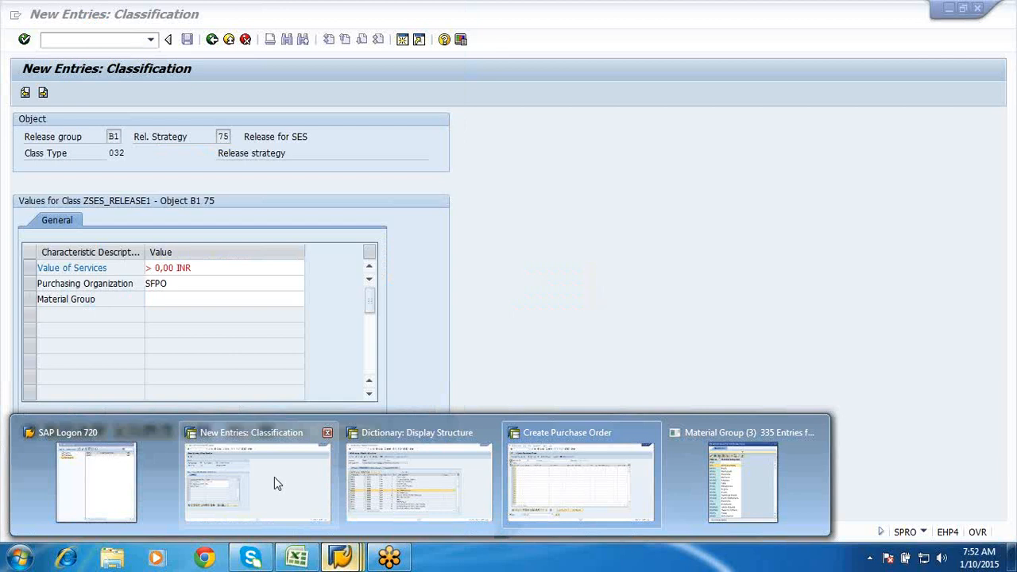
left_click(274, 476)
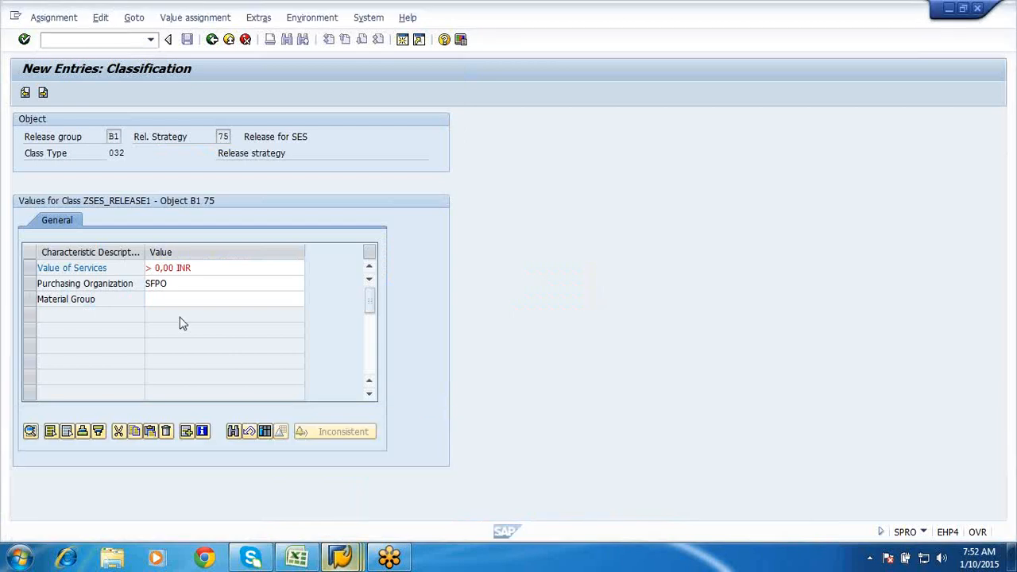
- Add material group values 001 and 00101 to the strategy's classification
left_click(238, 299)
left_click(311, 299)
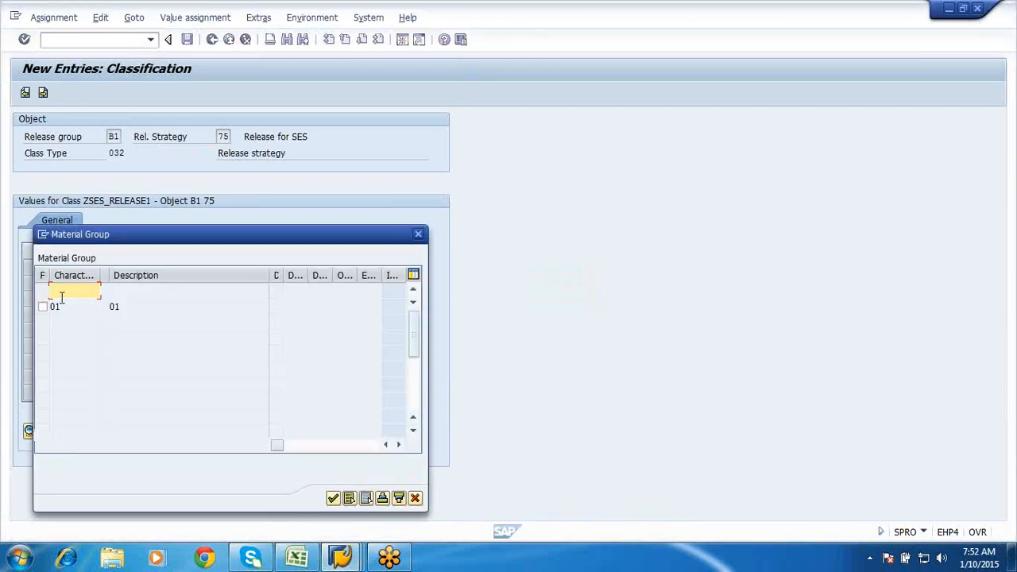
left_click(79, 304)
left_click(74, 292)
type("001")
key("Return")
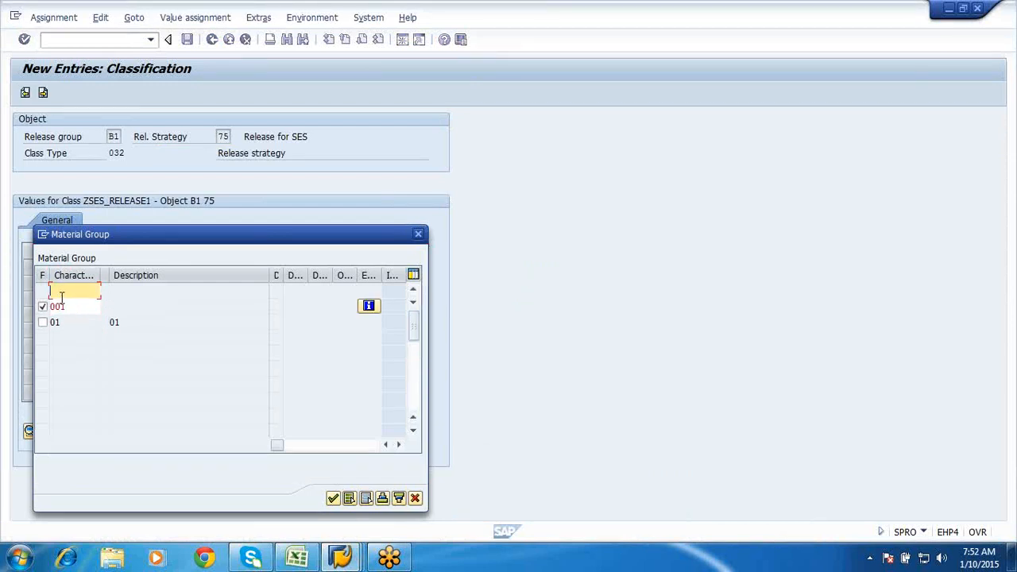
type("00101")
key("Return")
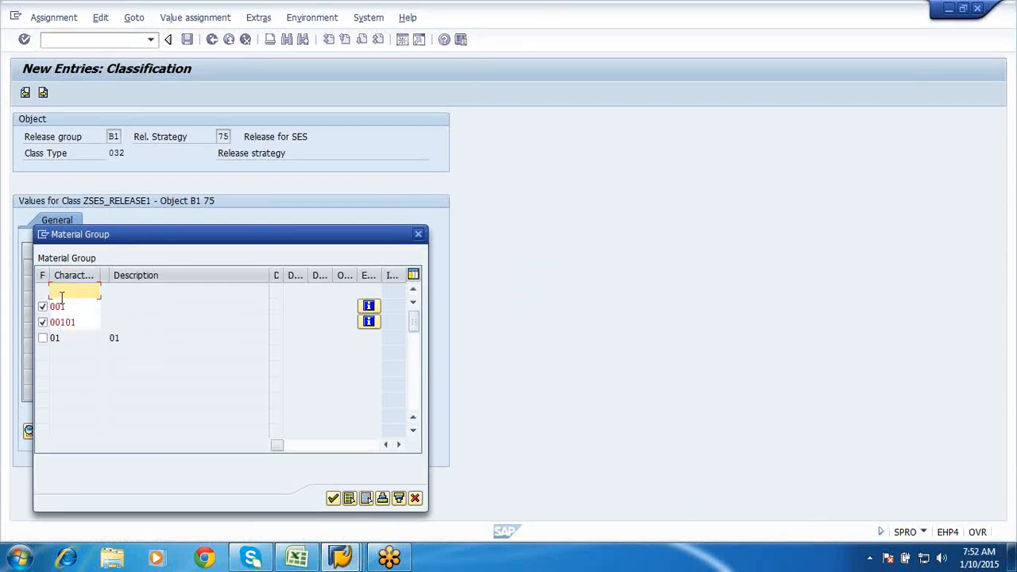
- Close the PO's material group list, then tick 01, add 001041 and confirm
left_click(342, 557)
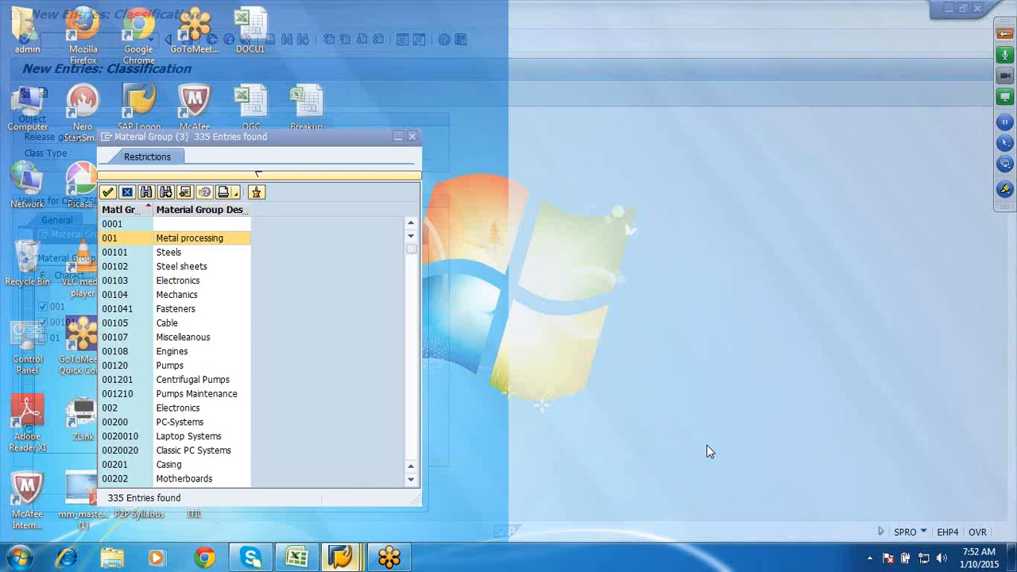
left_click(706, 448)
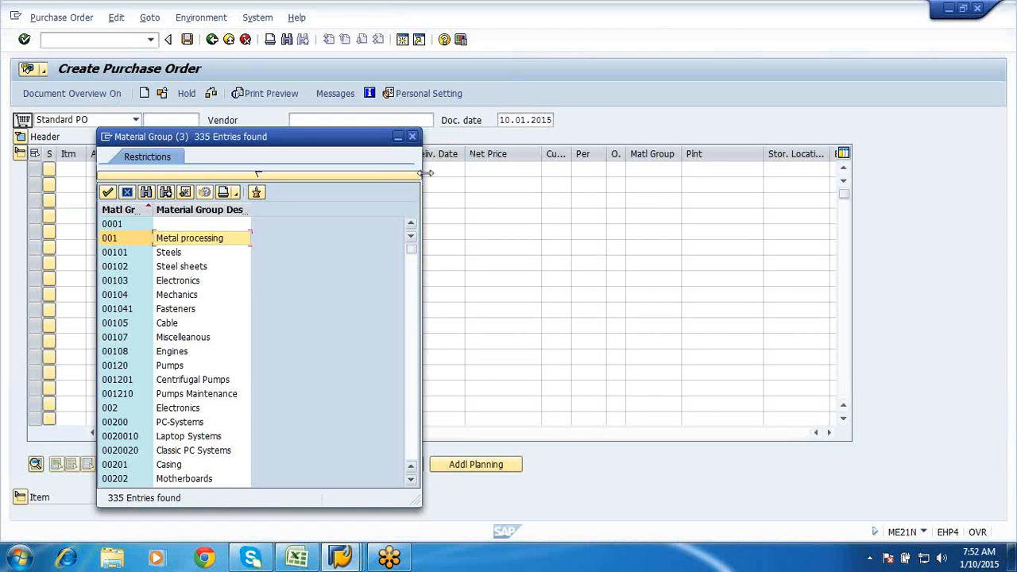
left_click(412, 137)
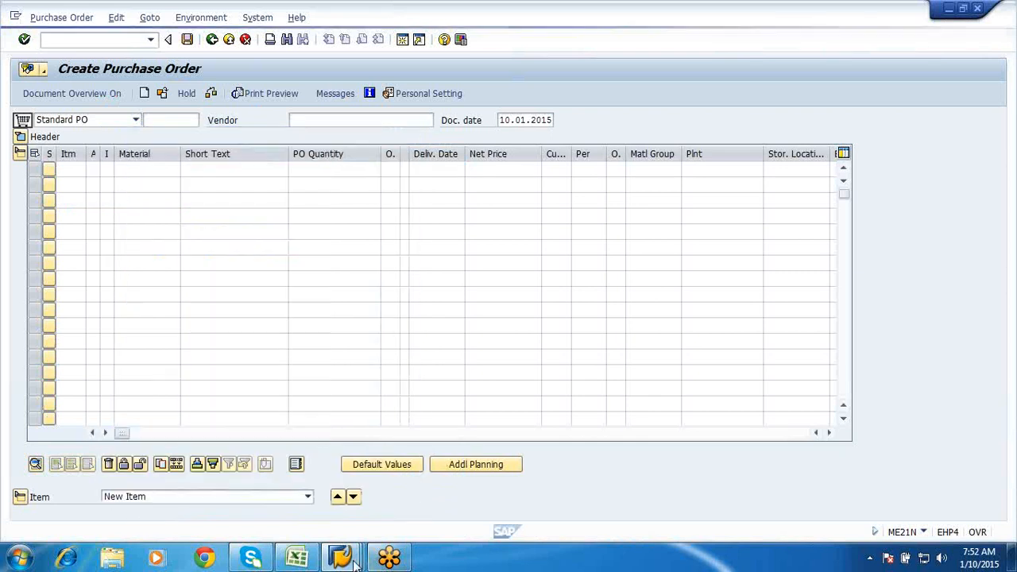
left_click(342, 558)
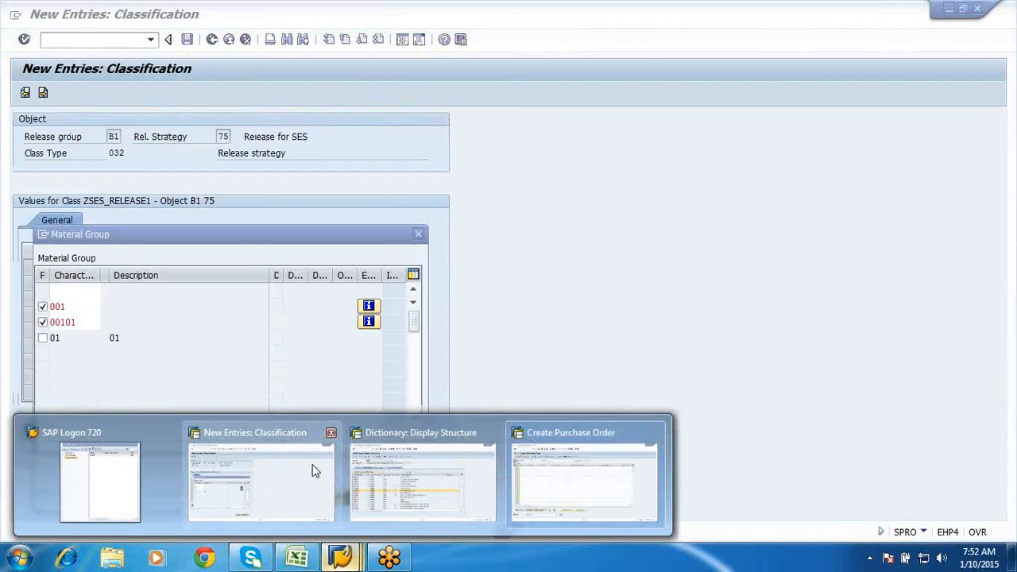
left_click(313, 471)
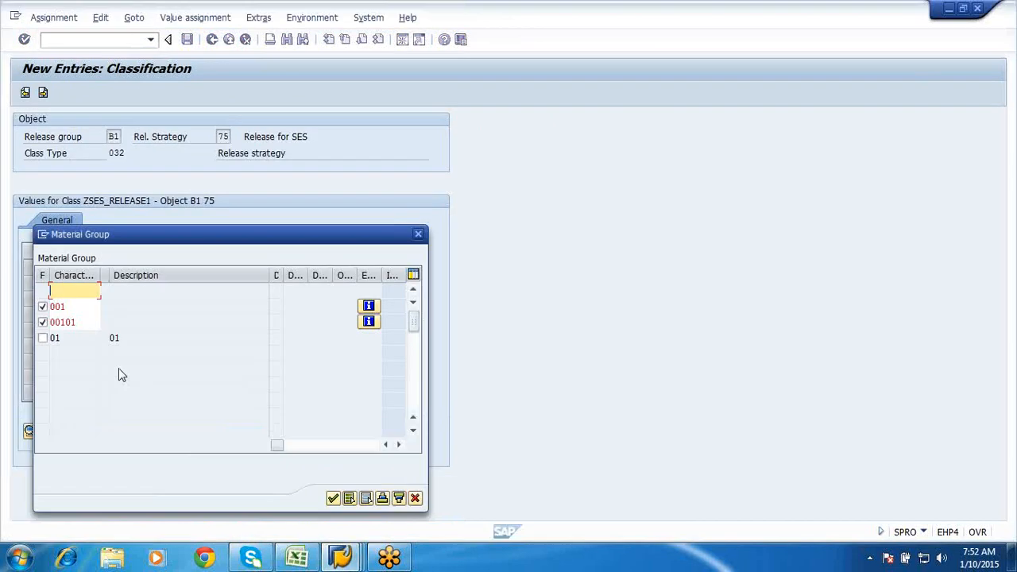
left_click(42, 340)
type("001041")
key("Return")
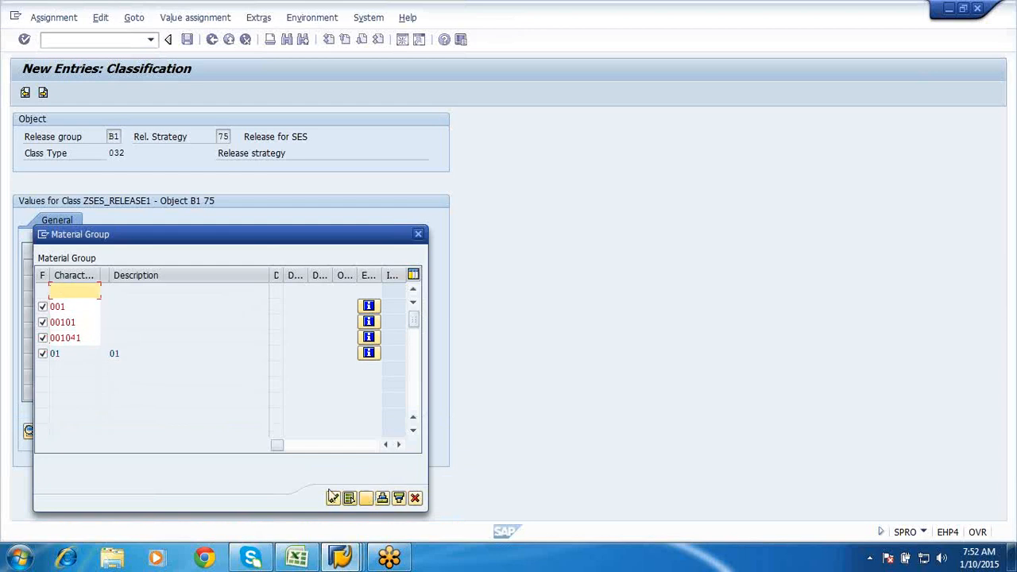
left_click(333, 498)
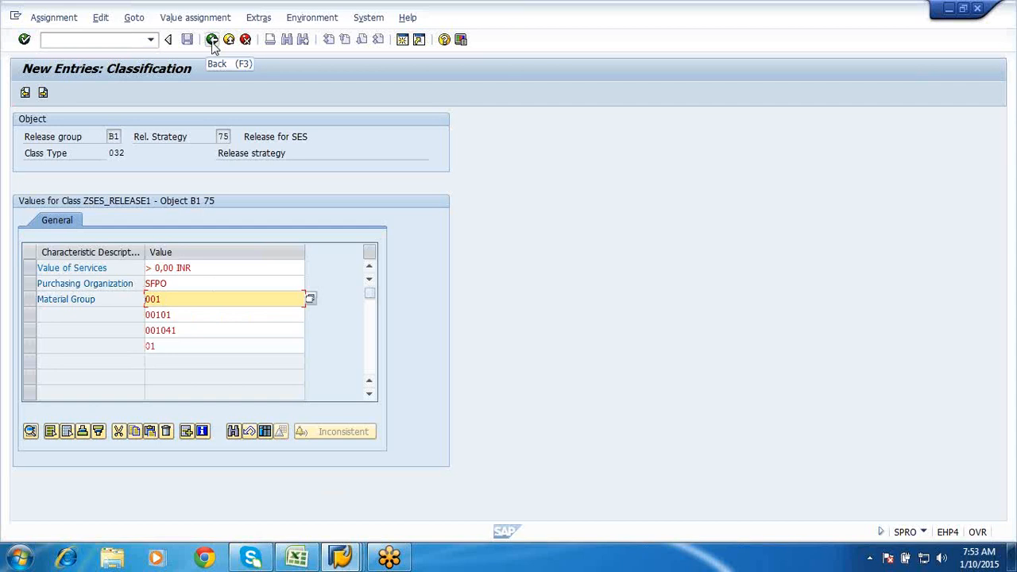
- Save strategy B1 75 'Release for SES', exit, and reopen Service Acceptance Release Strategies
left_click(213, 40)
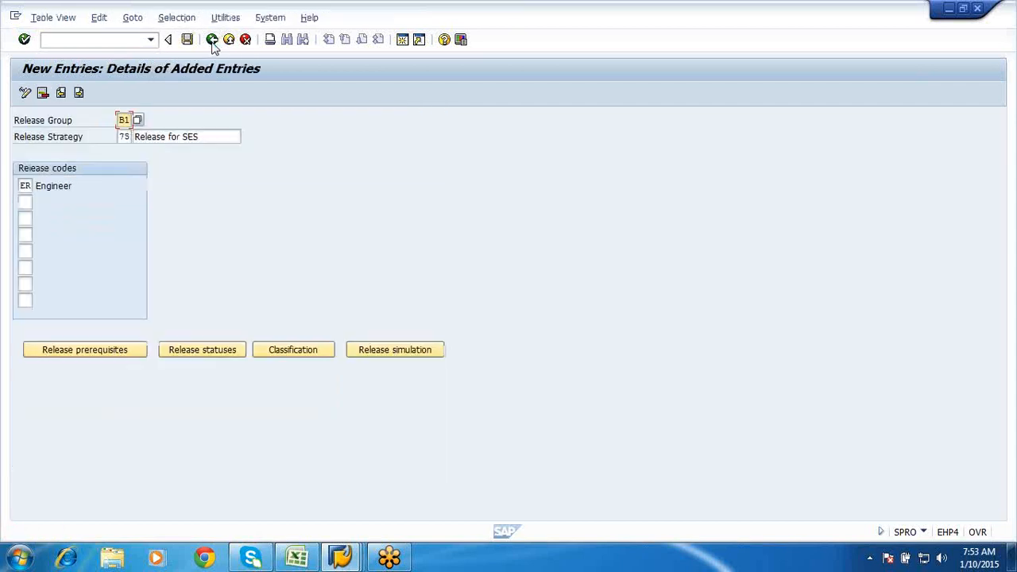
left_click(187, 40)
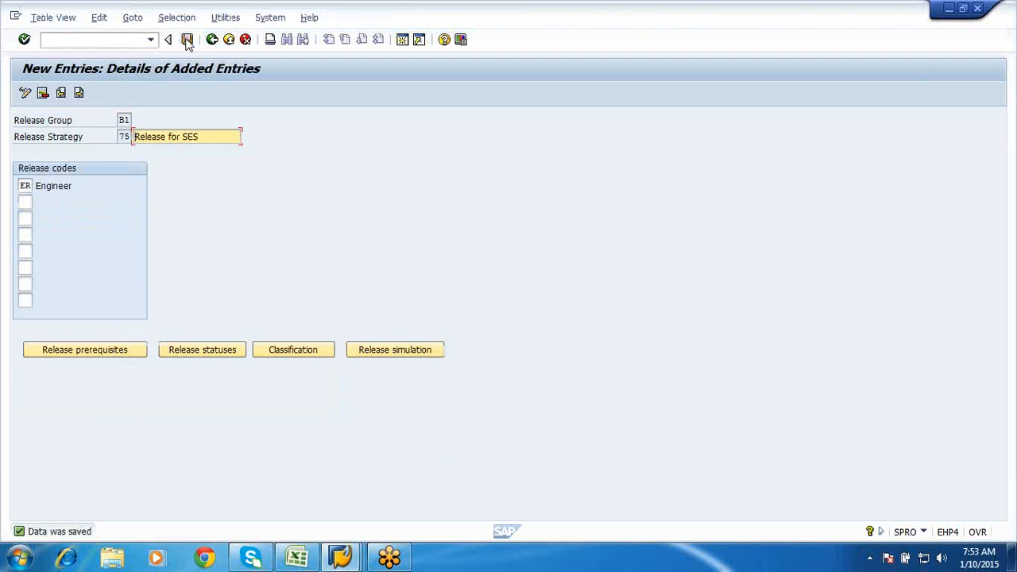
left_click(187, 40)
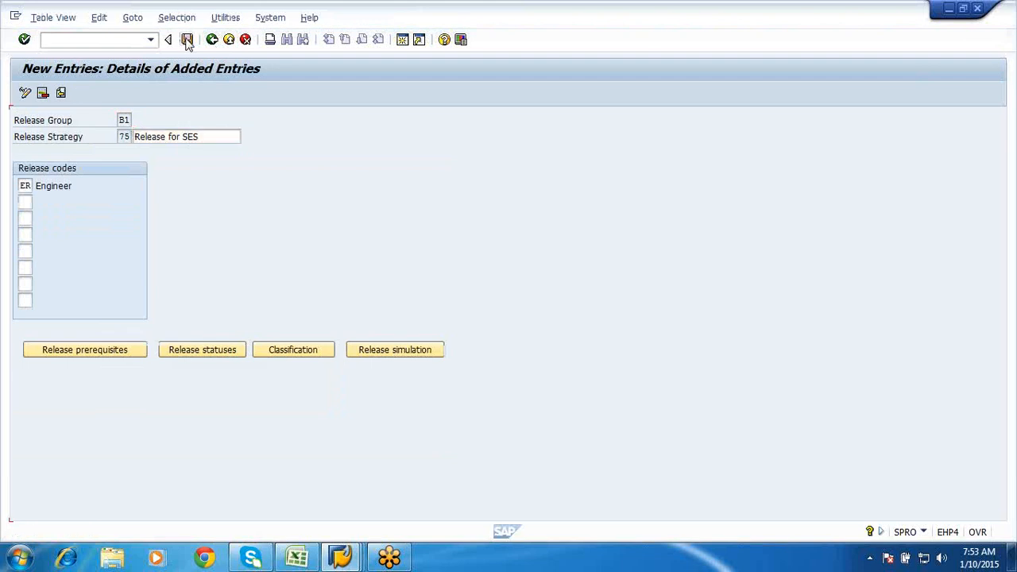
left_click(212, 41)
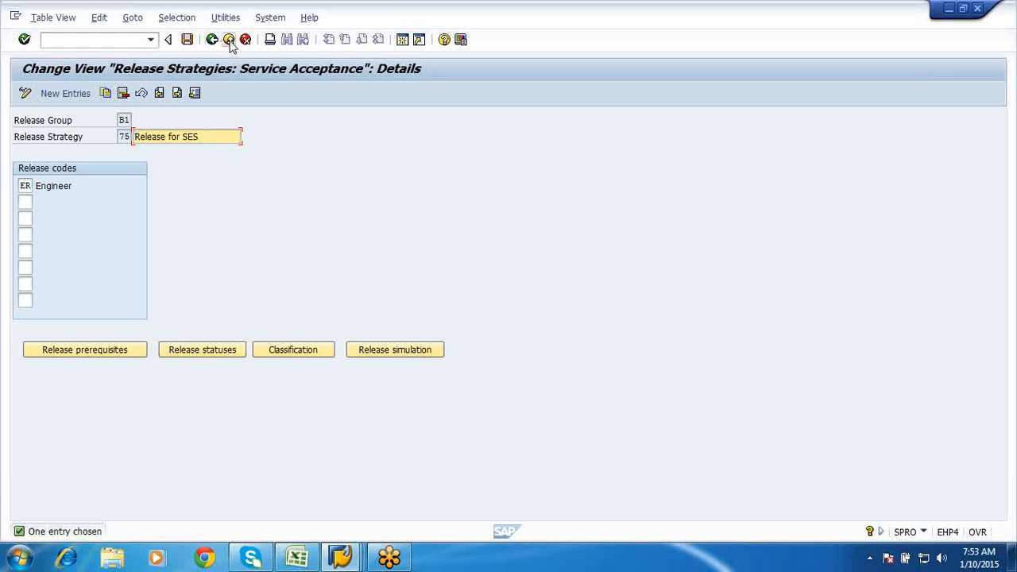
left_click(230, 41)
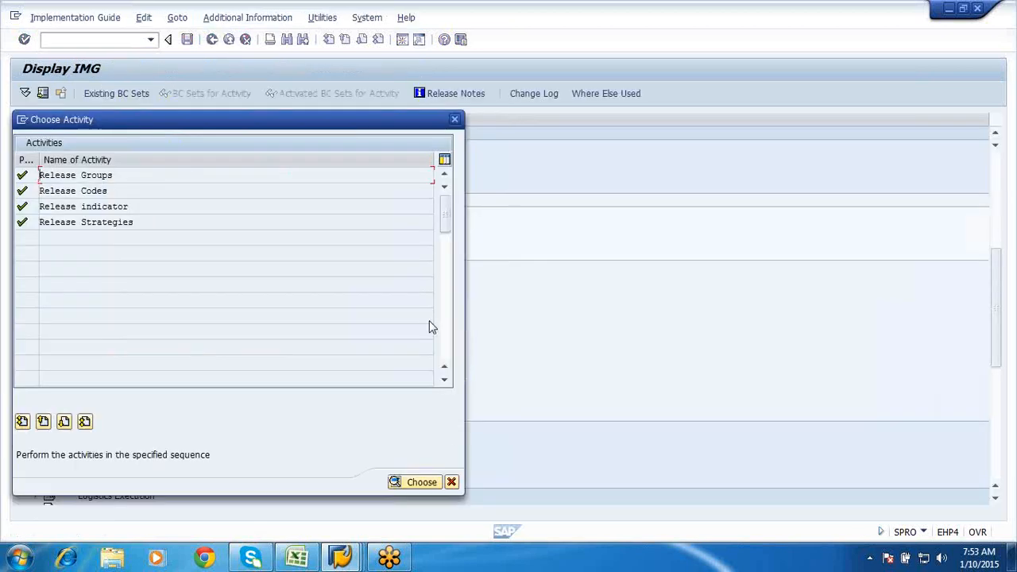
left_click(452, 483)
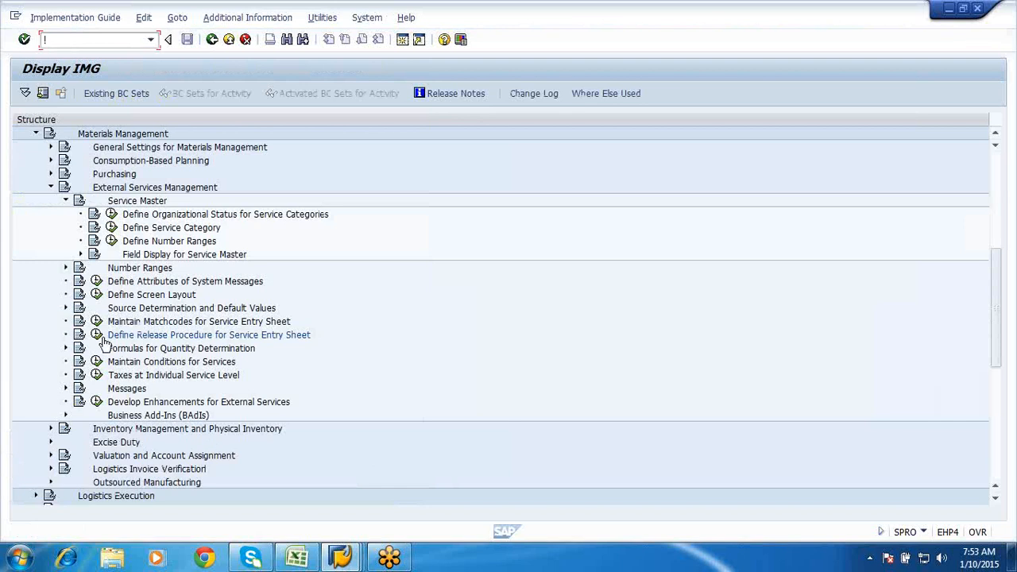
left_click(96, 334)
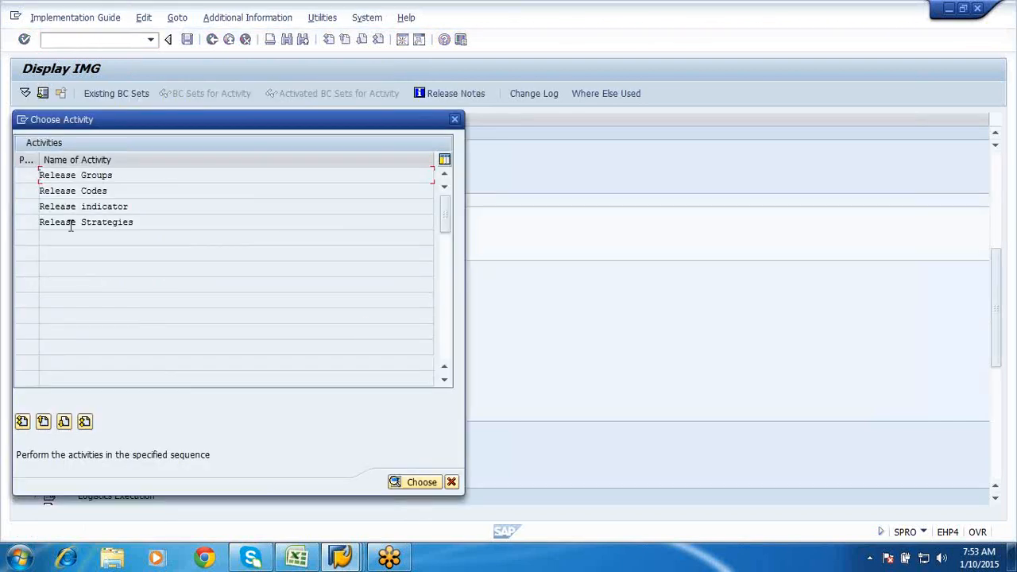
double_click(73, 224)
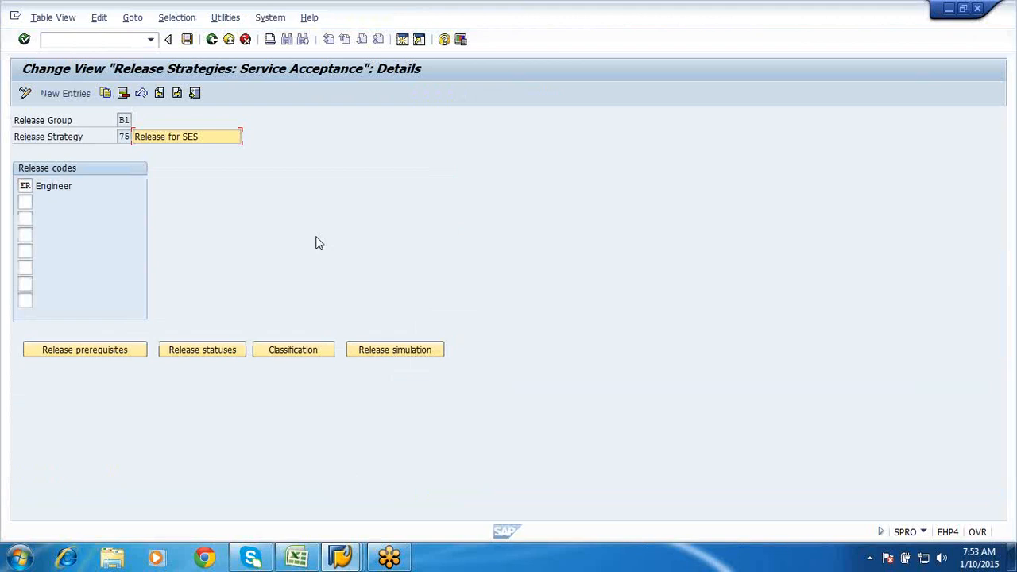
- Simulate release of strategy B1 75, setting and then resetting code ER's release
left_click(426, 350)
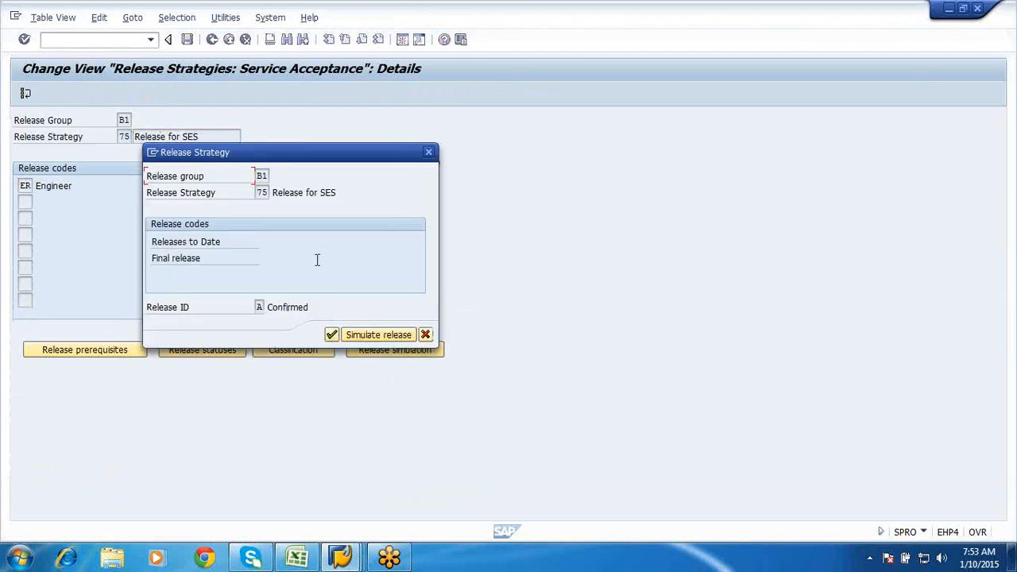
left_click(367, 336)
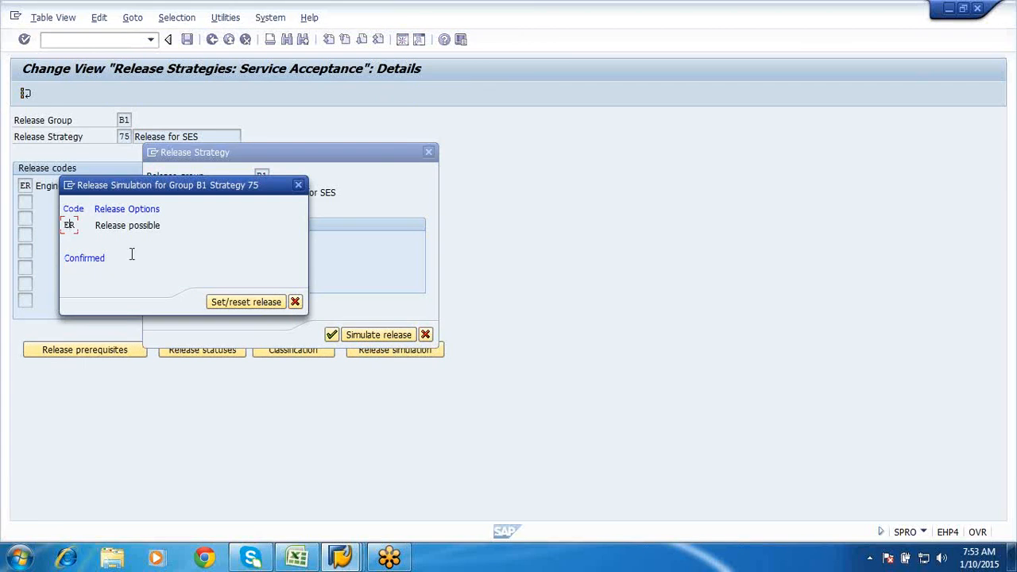
left_click(220, 305)
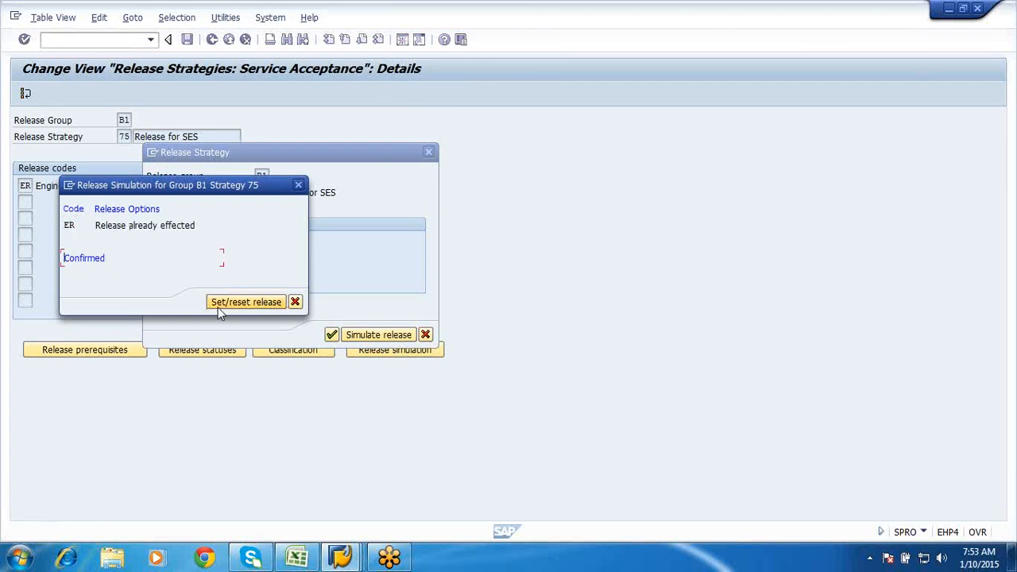
left_click(223, 305)
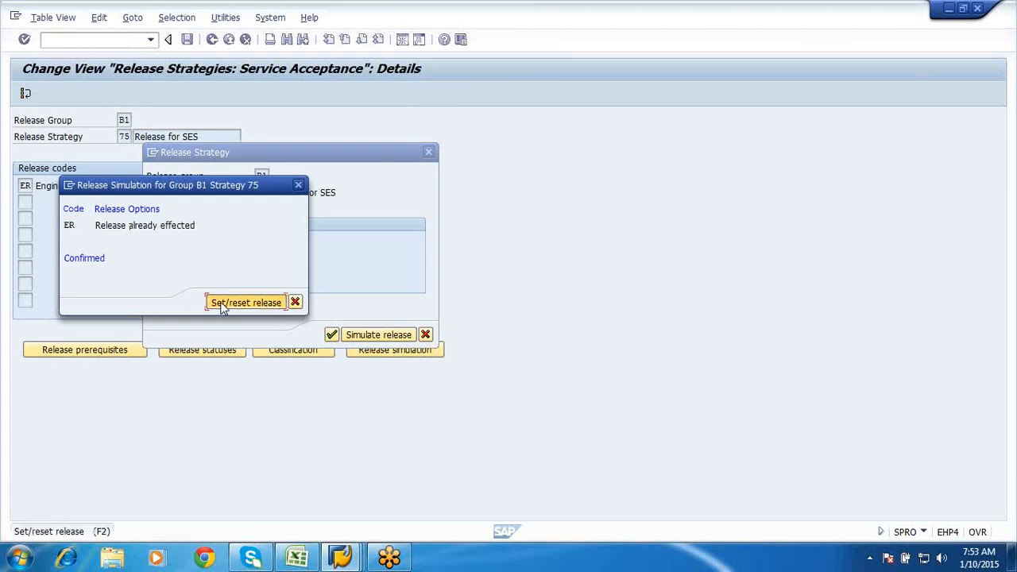
left_click(295, 302)
- Close the release strategy simulation, save the release strategies and leave the overview
left_click(427, 334)
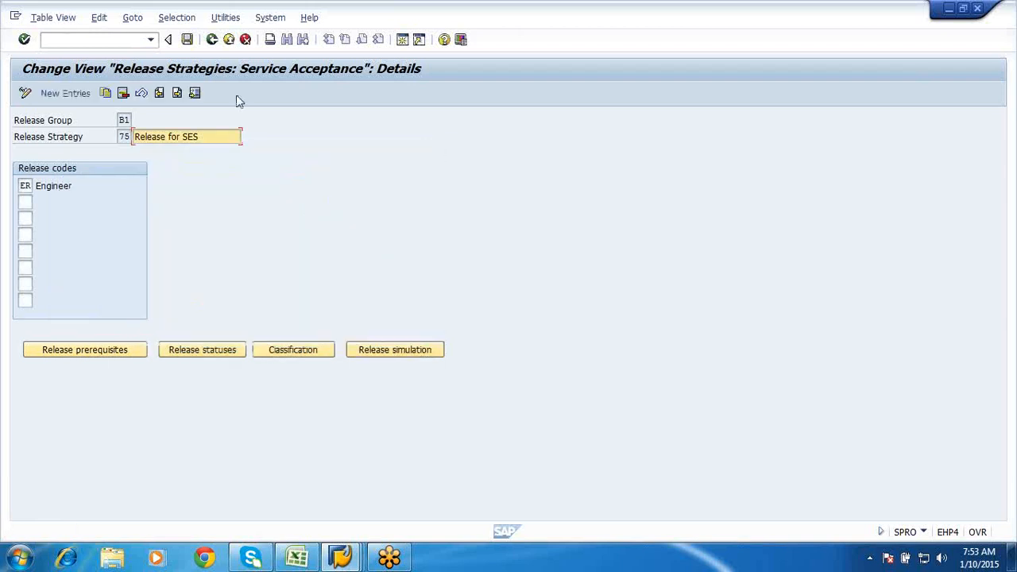
left_click(213, 40)
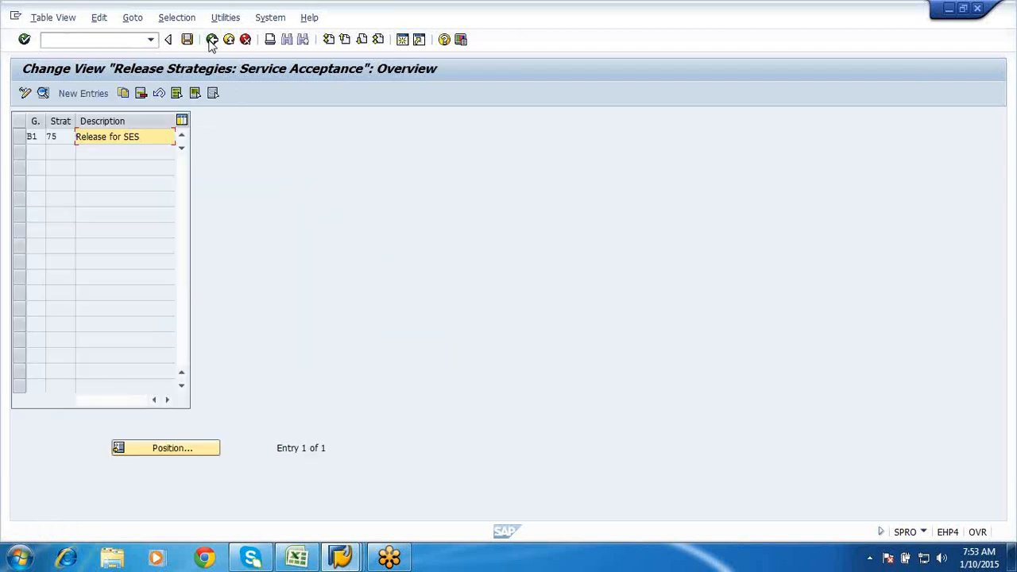
left_click(187, 39)
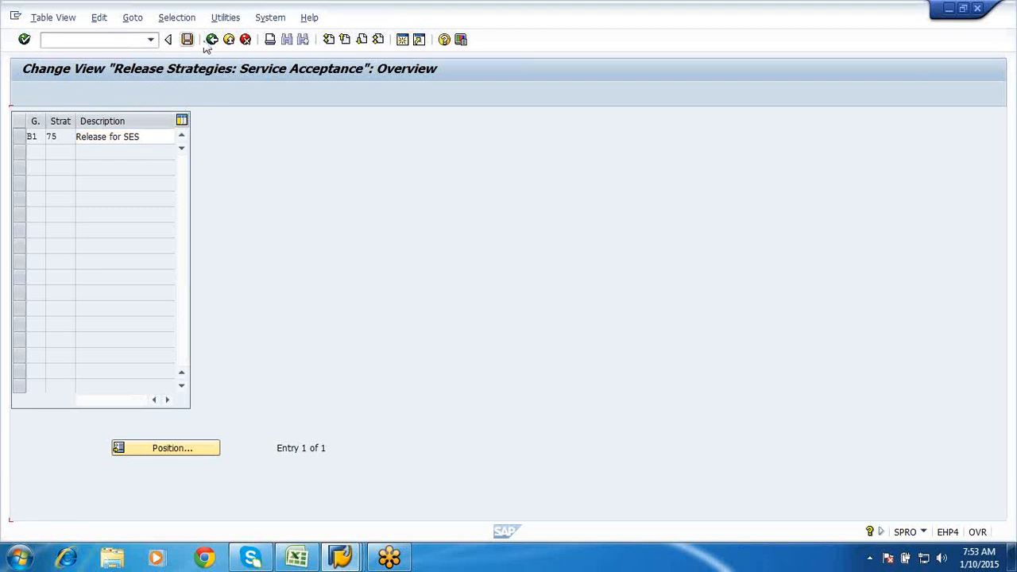
left_click(212, 40)
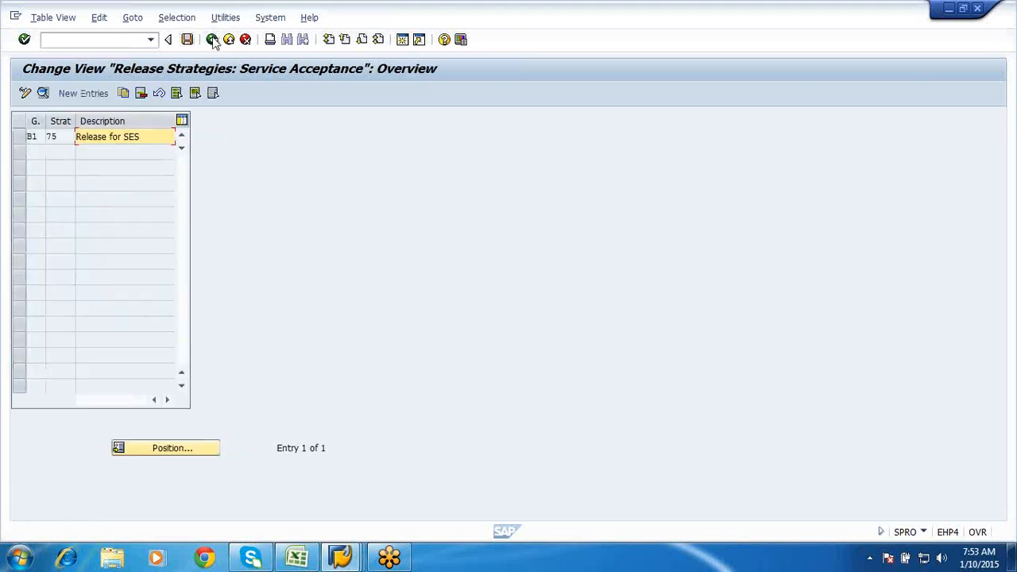
left_click(212, 40)
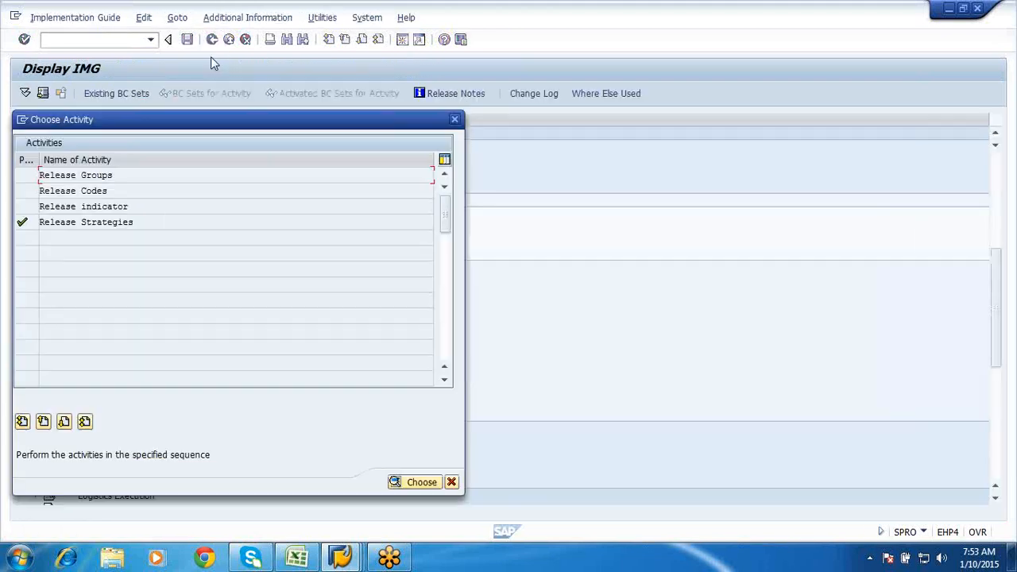
- Dismiss the activity chooser without running any Maintain Conditions for Services activity
left_click(451, 482)
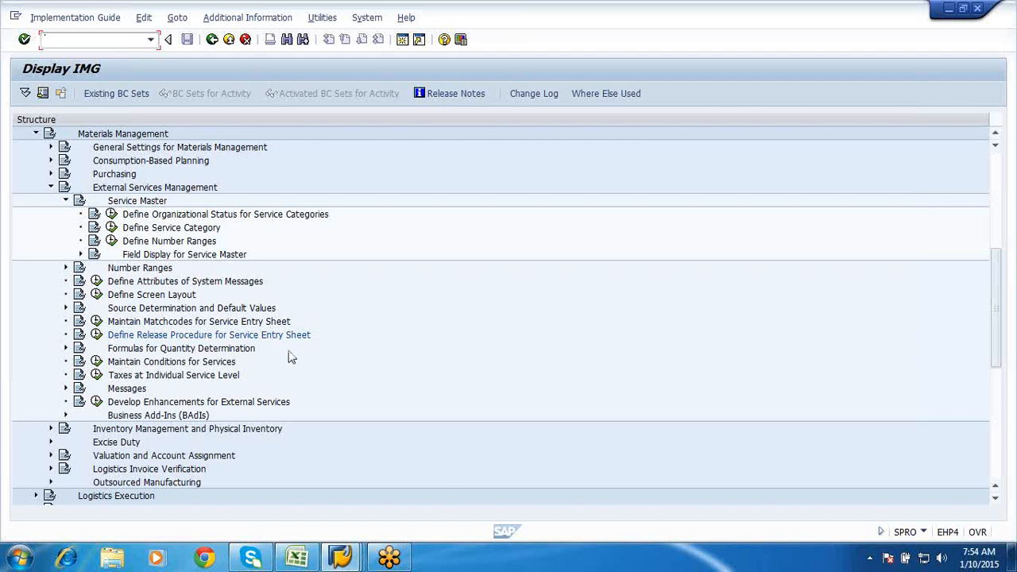
left_click(96, 361)
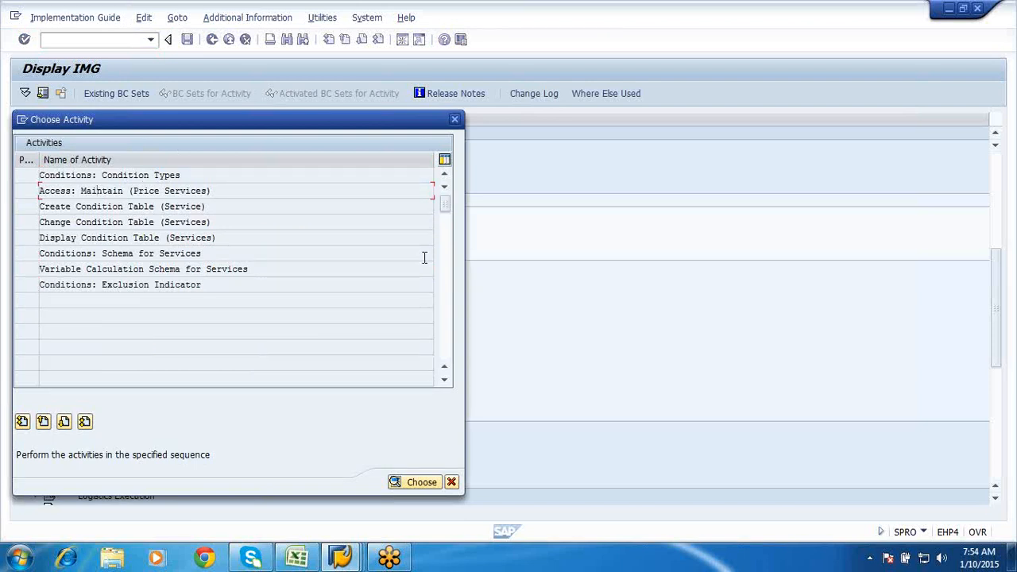
left_click(451, 481)
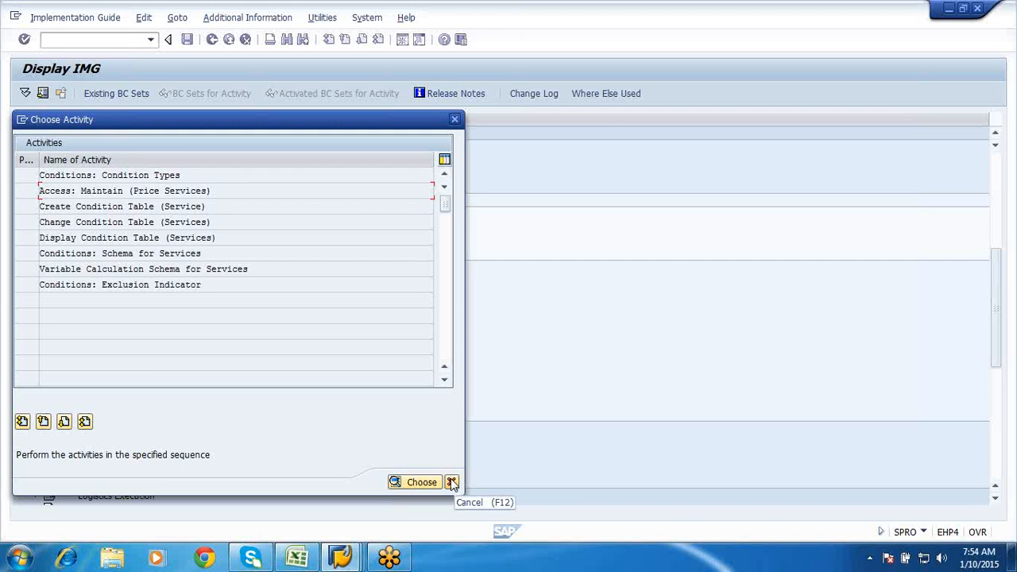
left_click(451, 482)
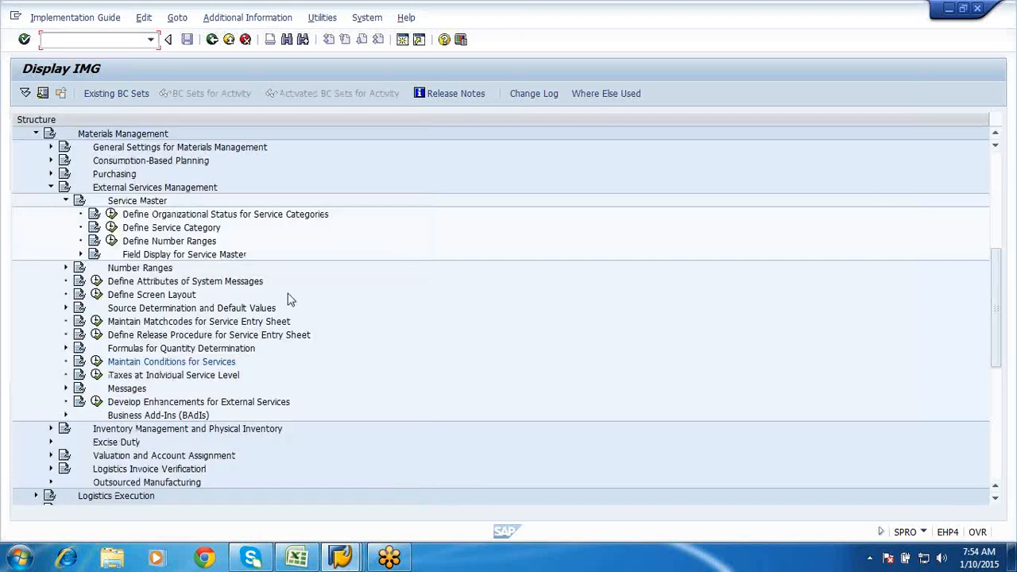
left_click(340, 558)
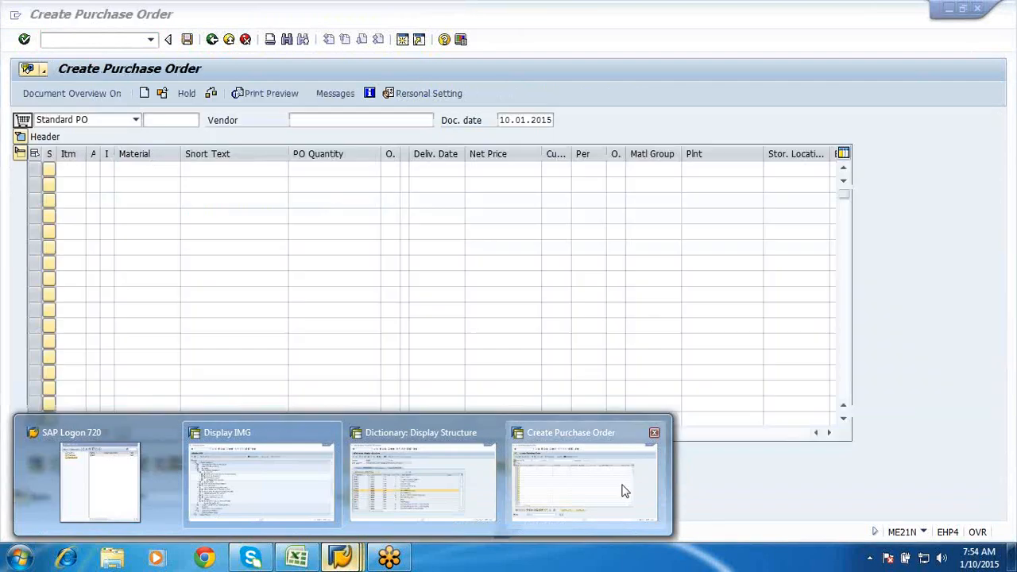
- Exit Create Purchase Order and expand Logistics > Materials Management > Service Master > Service
left_click(625, 485)
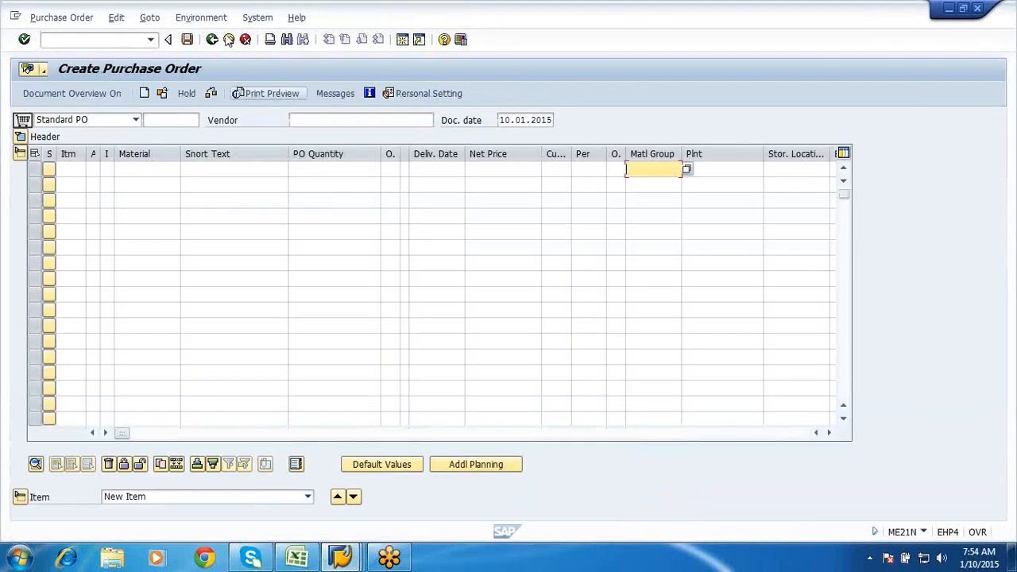
left_click(228, 40)
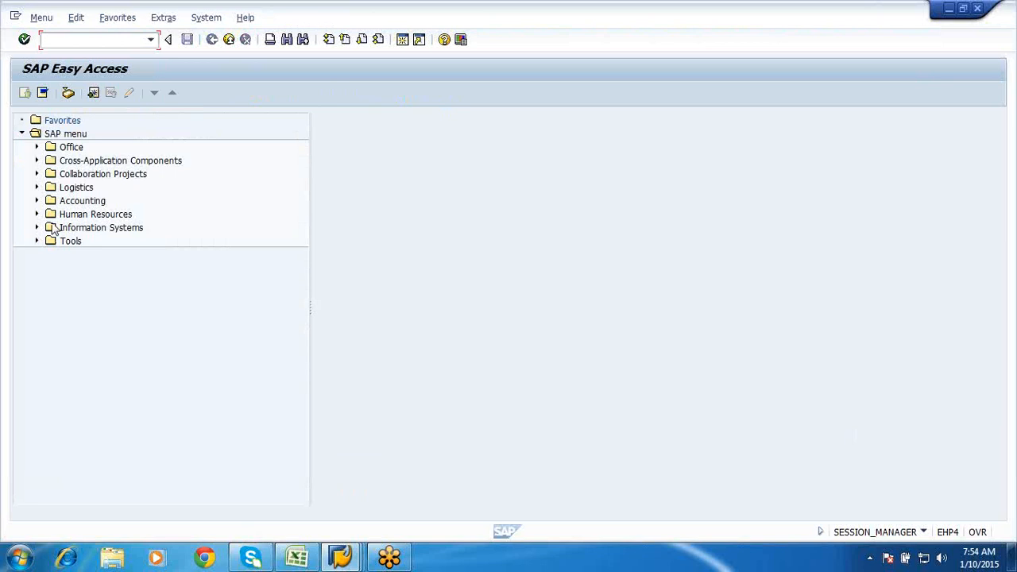
left_click(37, 188)
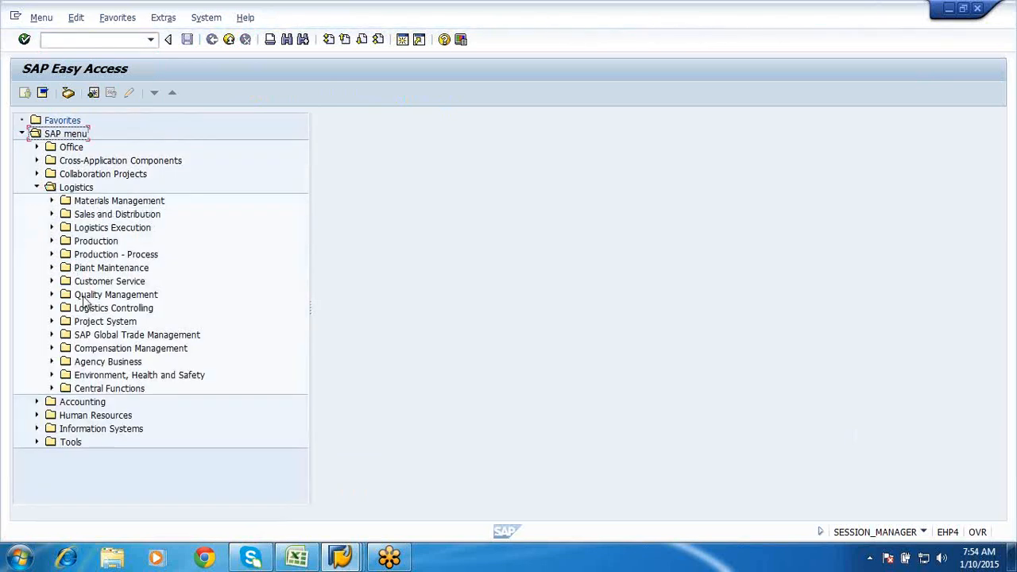
left_click(51, 201)
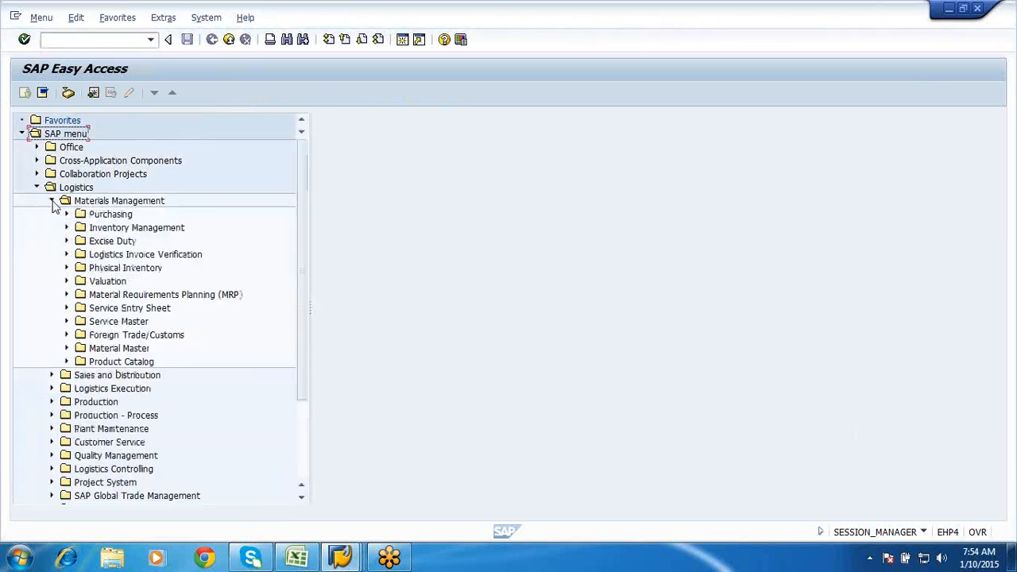
left_click(66, 322)
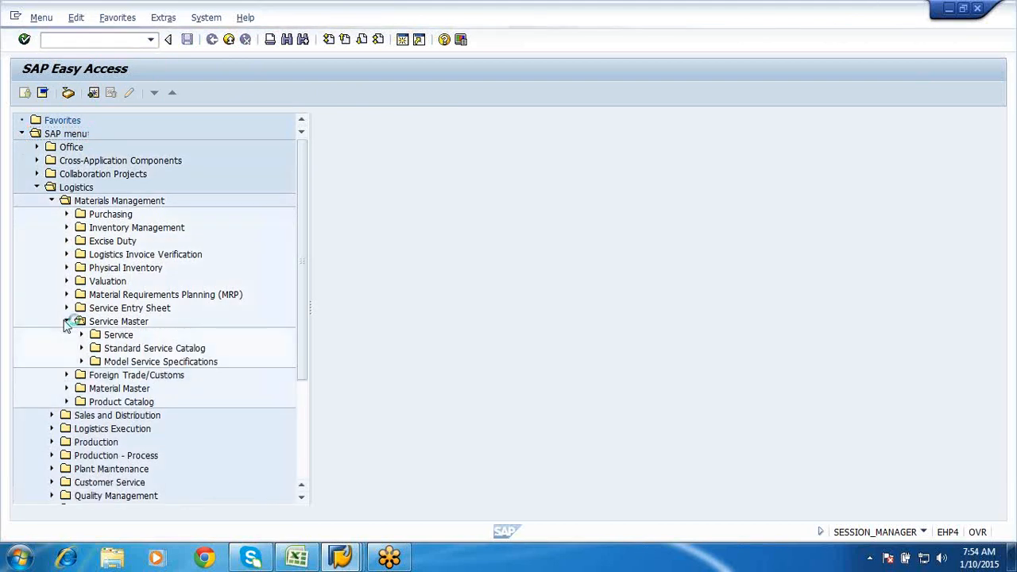
left_click(82, 336)
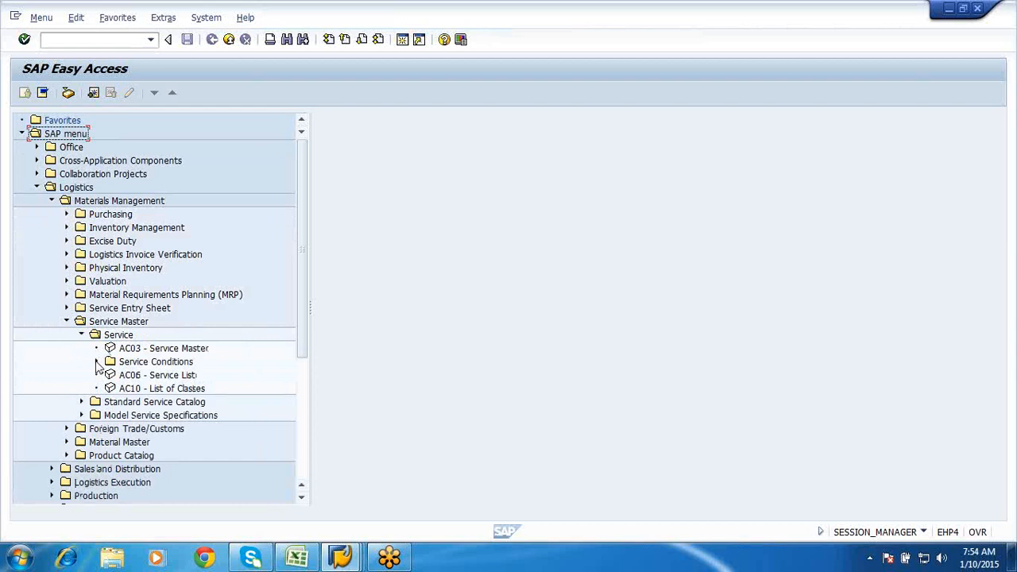
- Select the AC03 - Service Master transaction and switch to the Excel syllabus
left_click(96, 362)
left_click(96, 363)
left_click(165, 350)
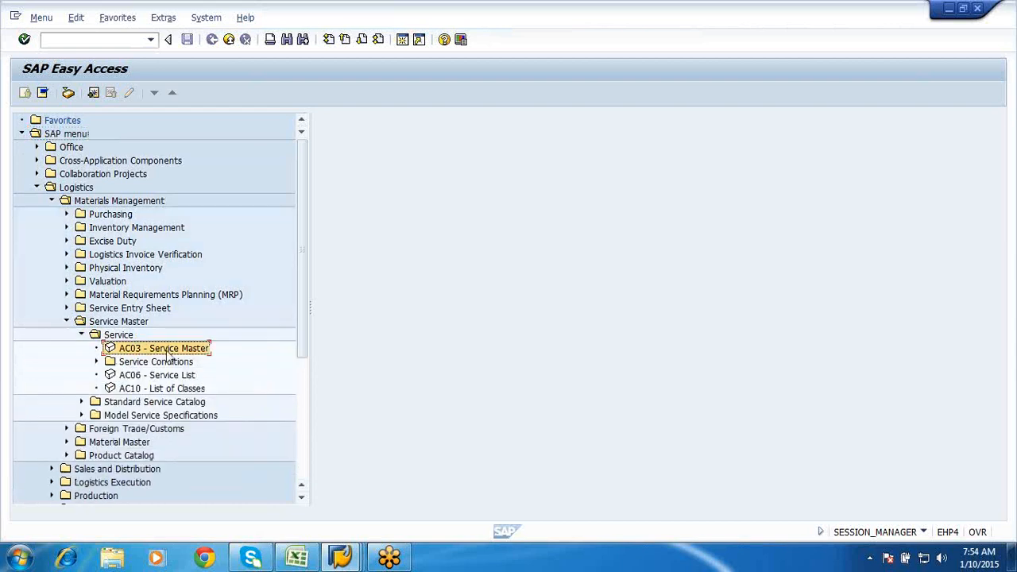
left_click(297, 558)
- Correct cell F20 on Sheet13 from AC01 to AC03, then return to SAP Easy Access
scroll(454, 365, "up", 4)
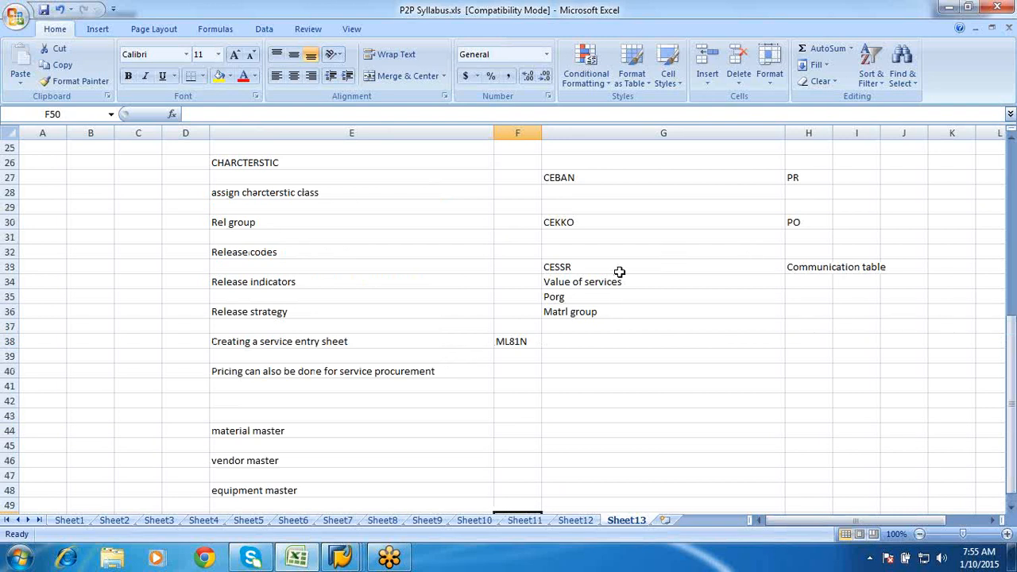
scroll(618, 272, "up", 3)
double_click(521, 210)
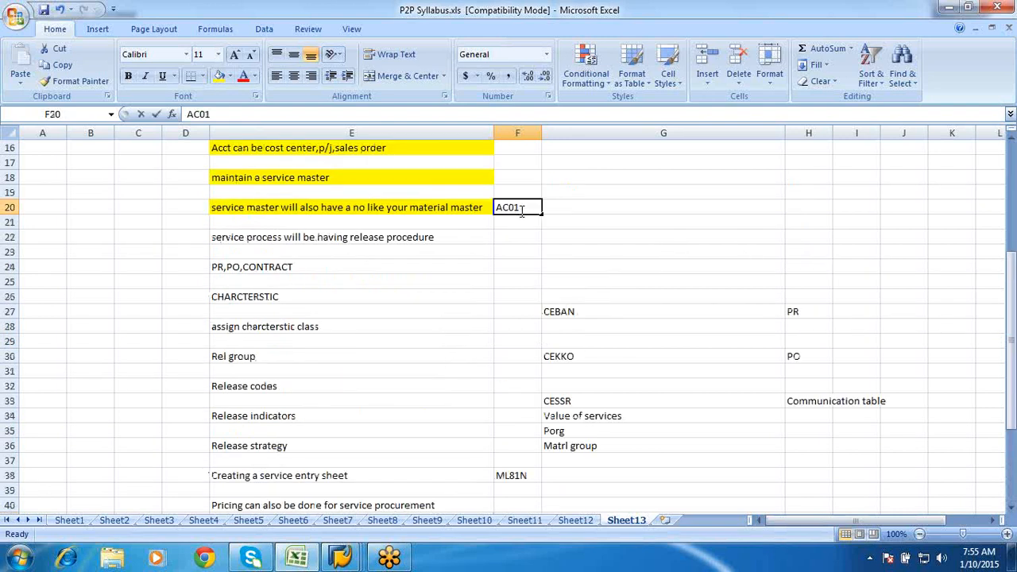
key("BackSpace")
type("2")
key("Return")
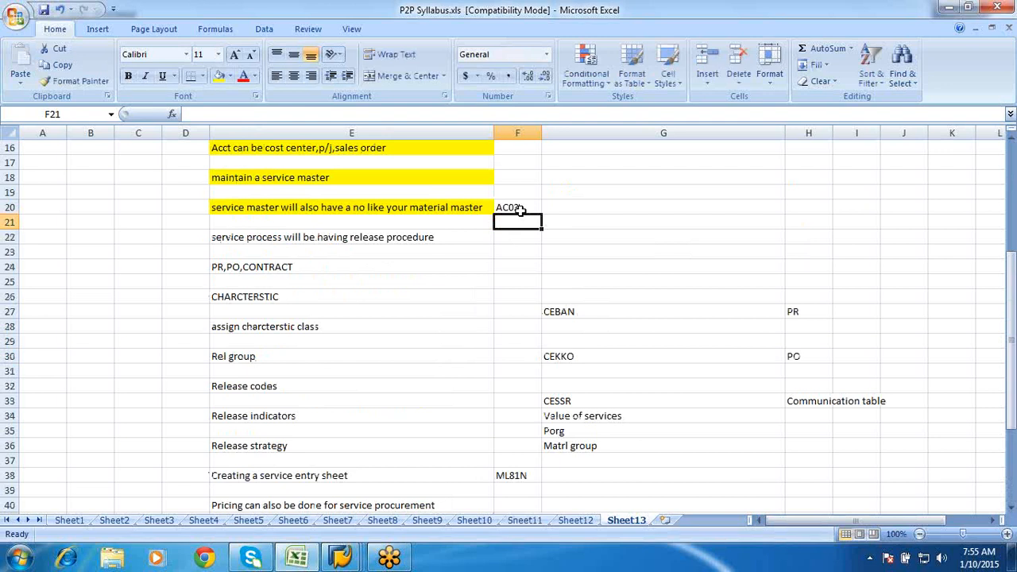
mouse_move(342, 556)
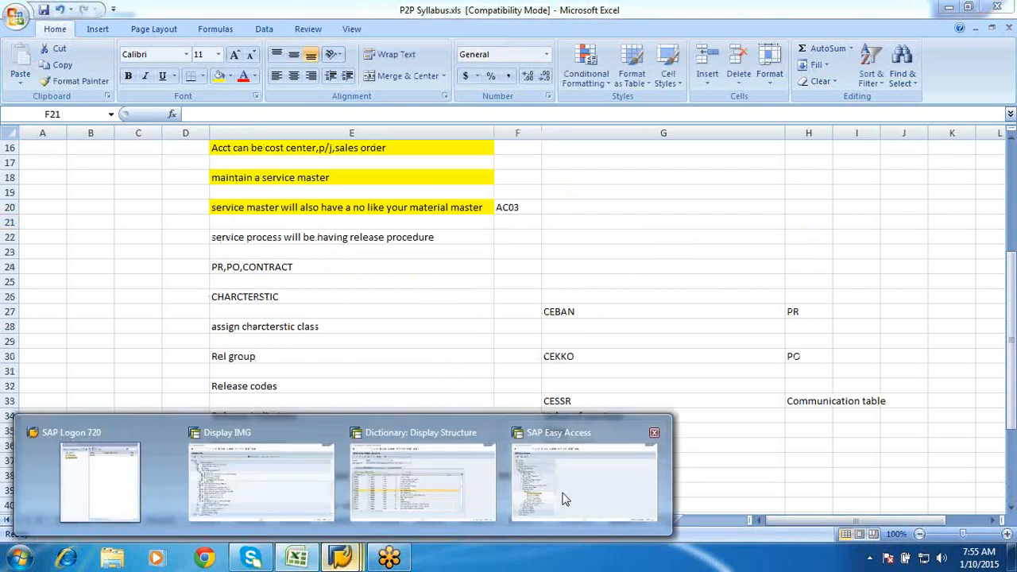
left_click(564, 499)
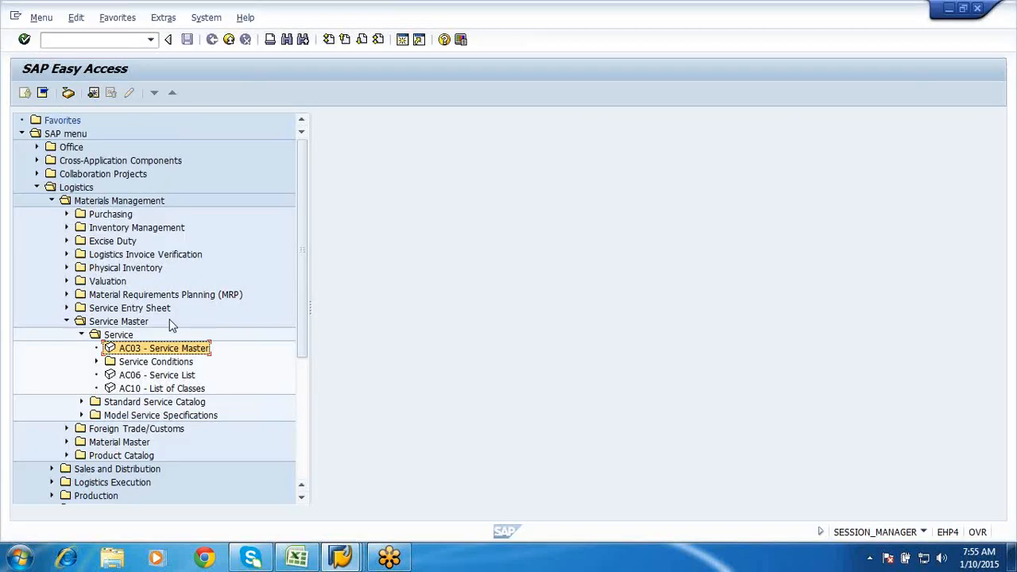
- Launch AC03 and start a new service master record with Create New Service
double_click(136, 349)
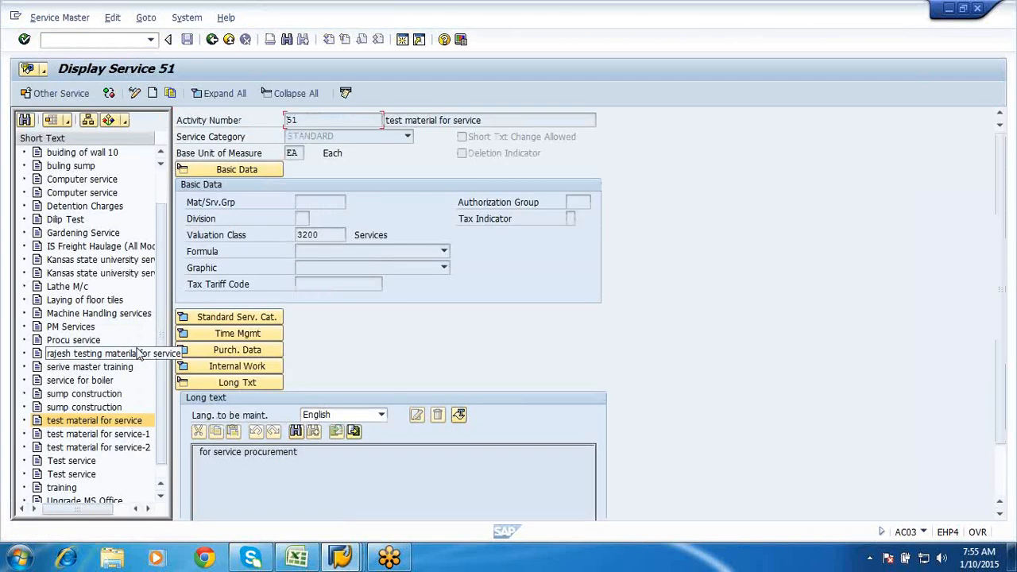
left_click(153, 93)
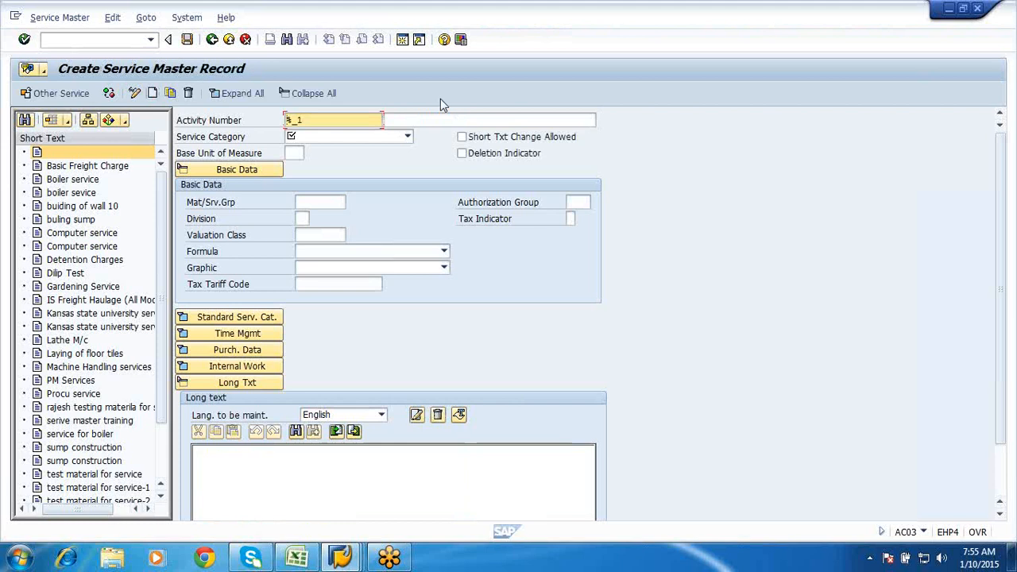
- Set service category General Services, base unit EA and short text 'Annual electrical maintenance'
left_click(407, 137)
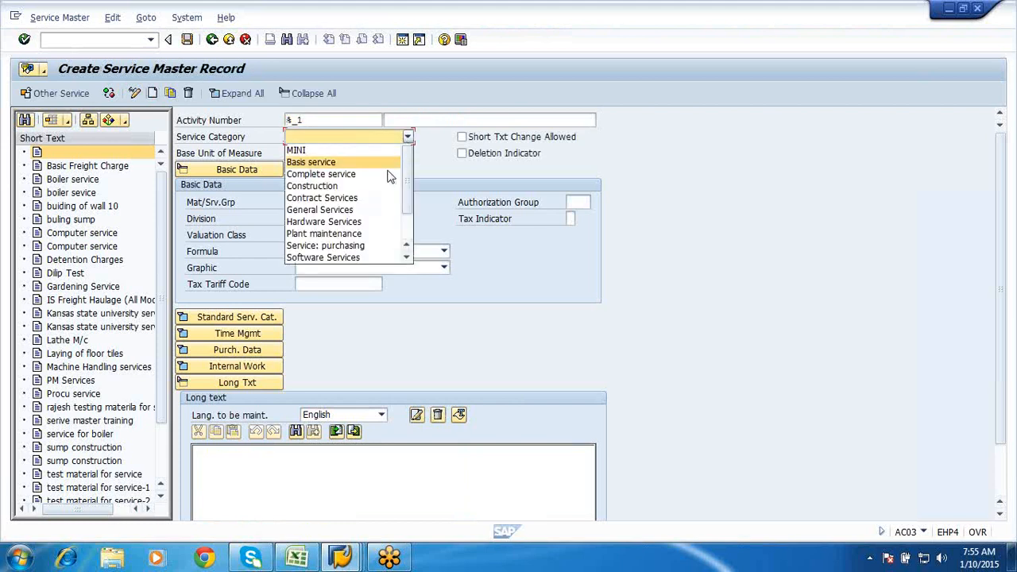
left_click(362, 213)
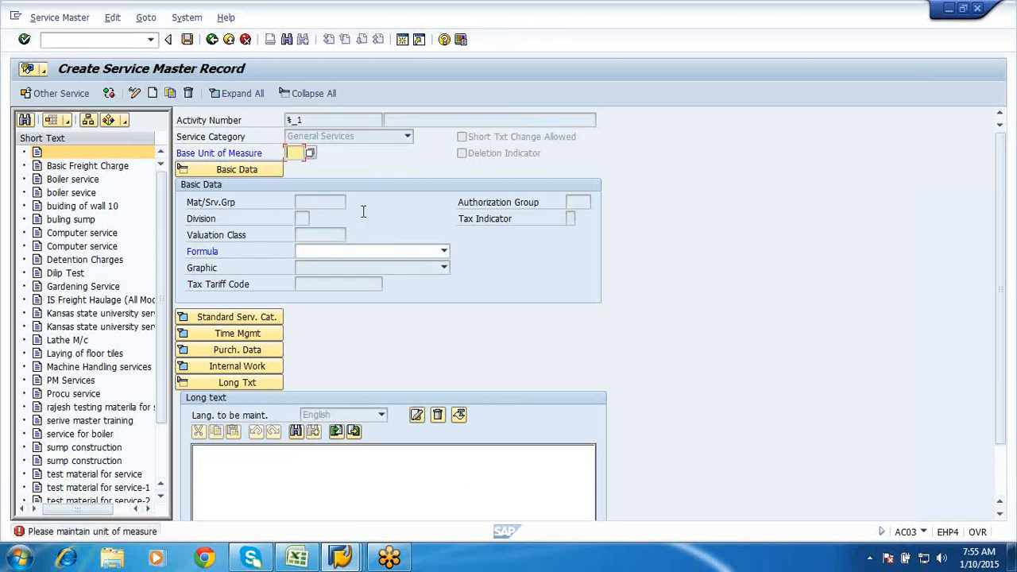
left_click(289, 153)
key("Return")
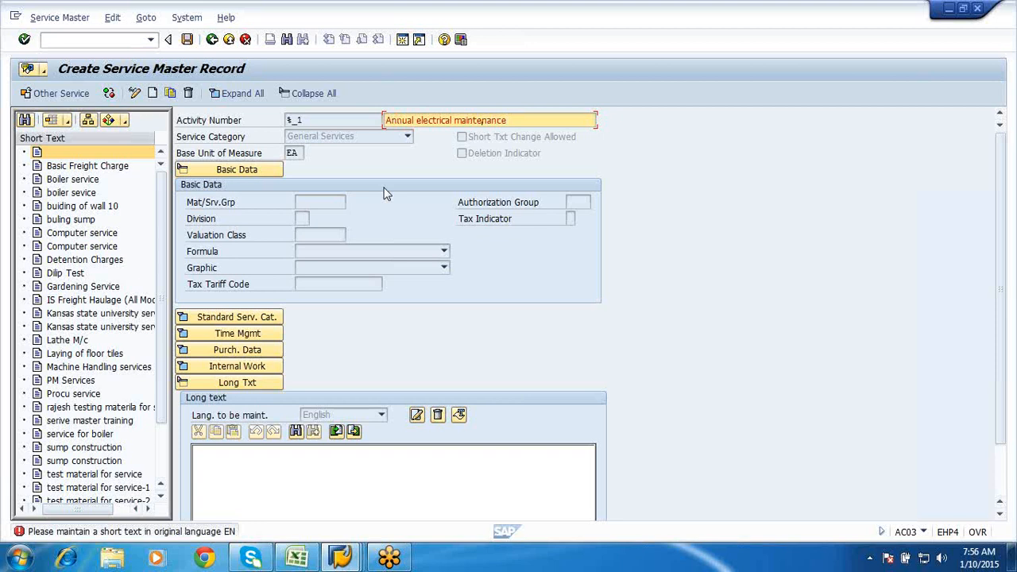
key("Return")
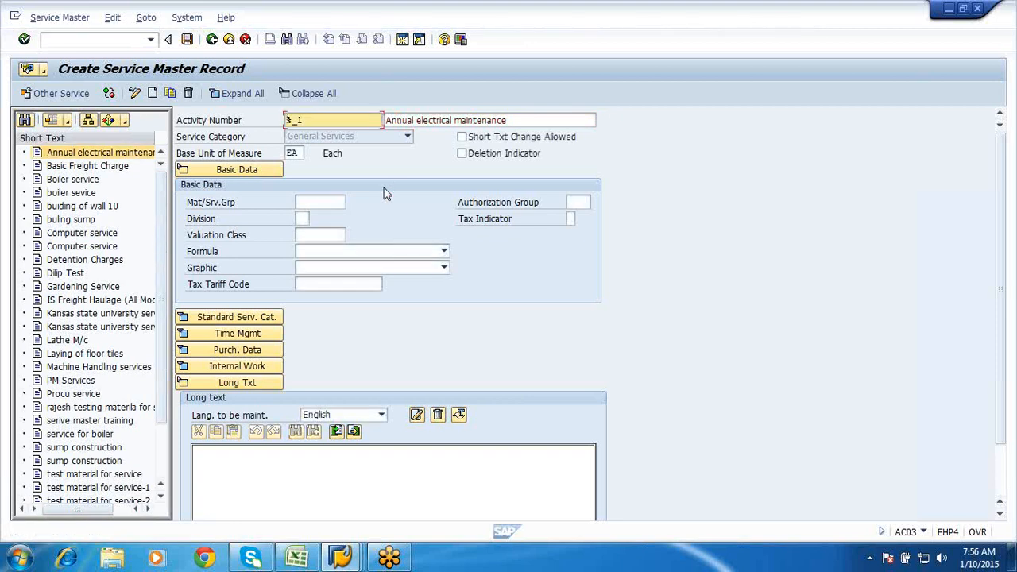
left_click(311, 200)
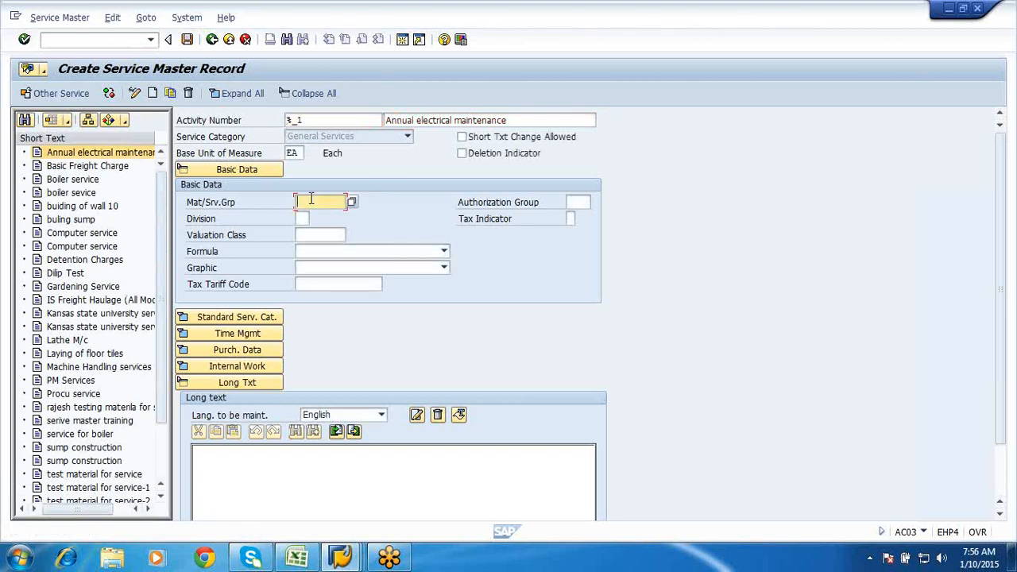
- Choose material group 001, division 04 and valuation class 3200 from the search helps
left_click(352, 202)
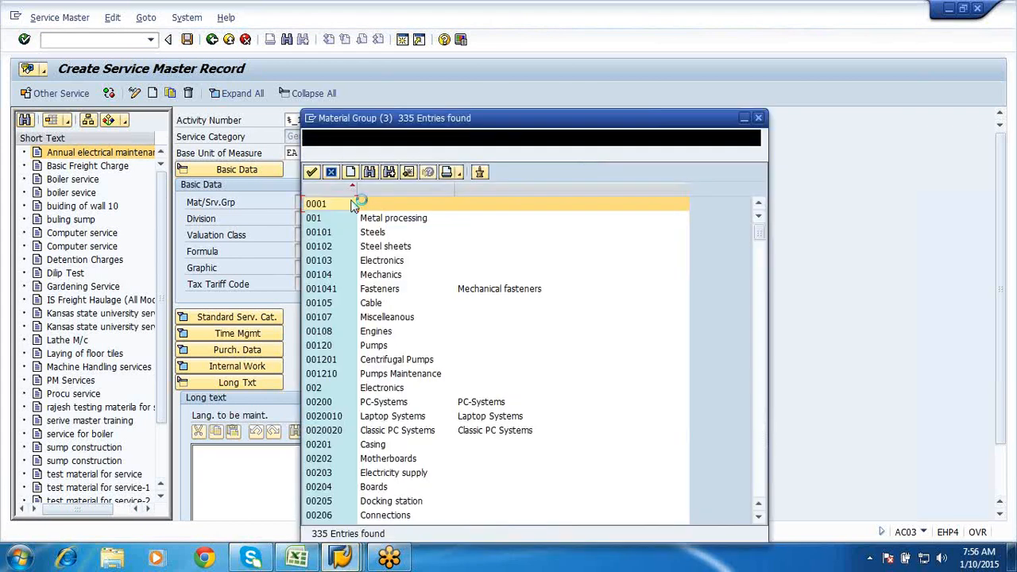
double_click(382, 222)
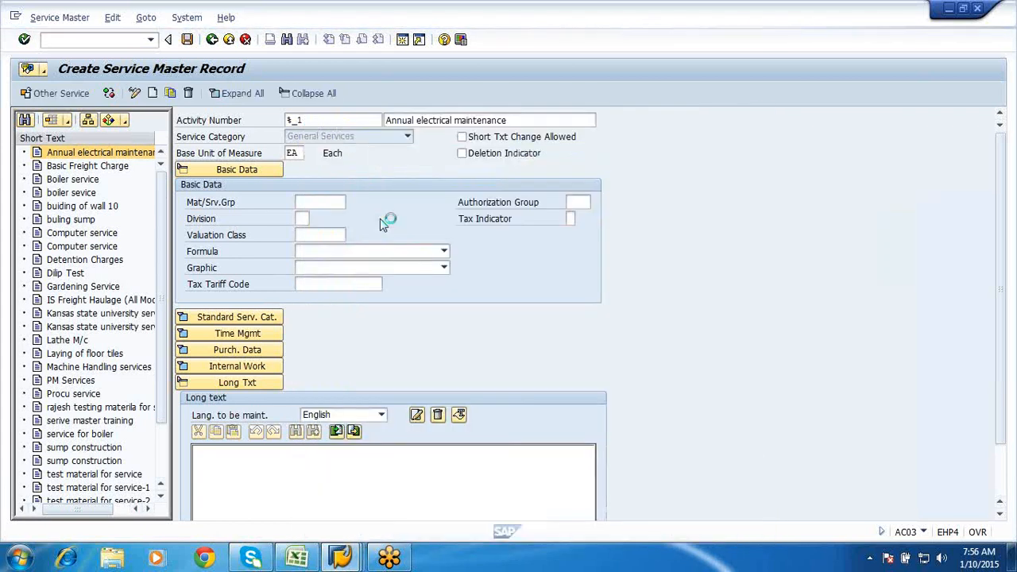
left_click(304, 218)
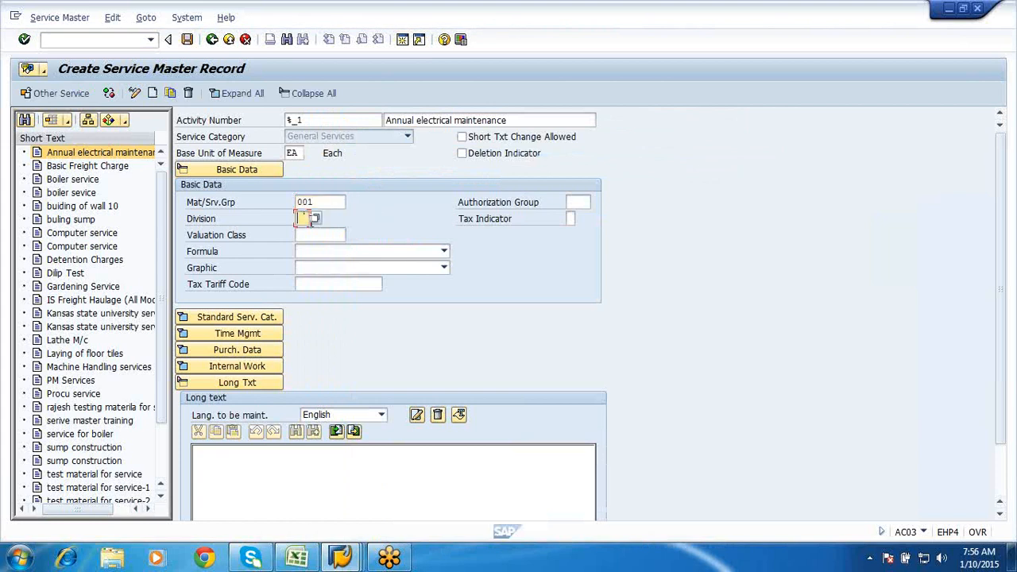
left_click(314, 218)
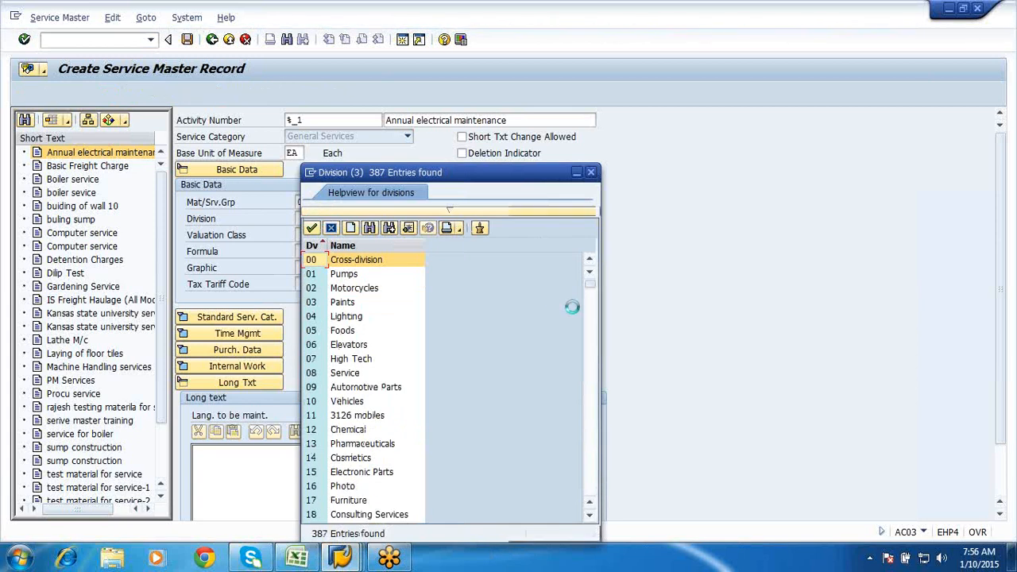
double_click(336, 321)
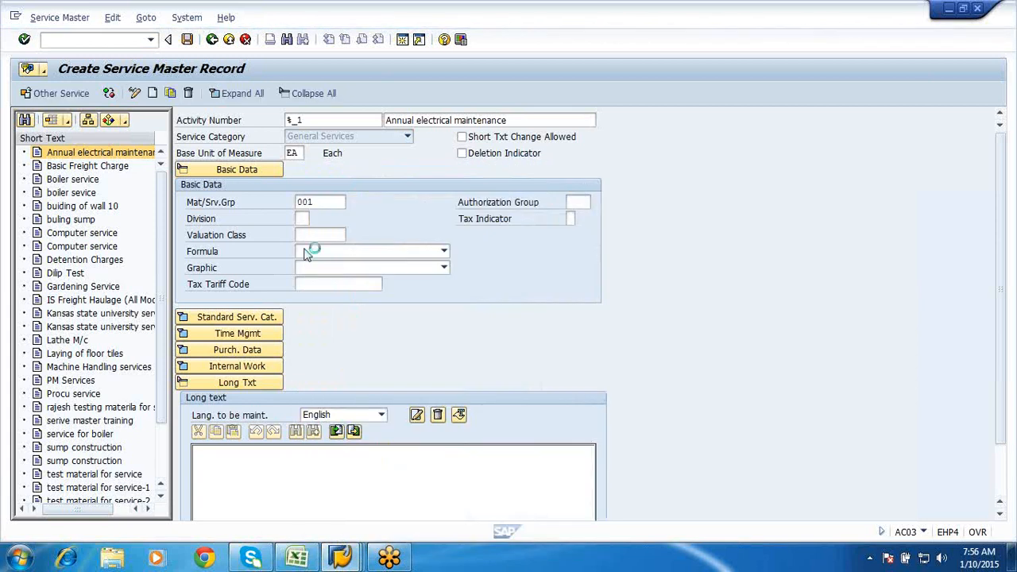
left_click(305, 236)
left_click(352, 236)
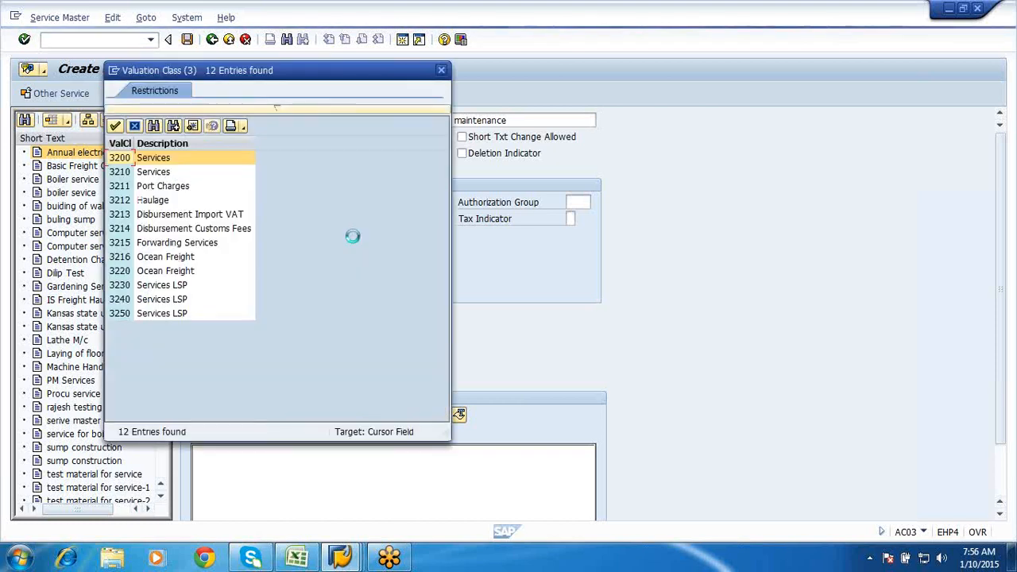
double_click(146, 162)
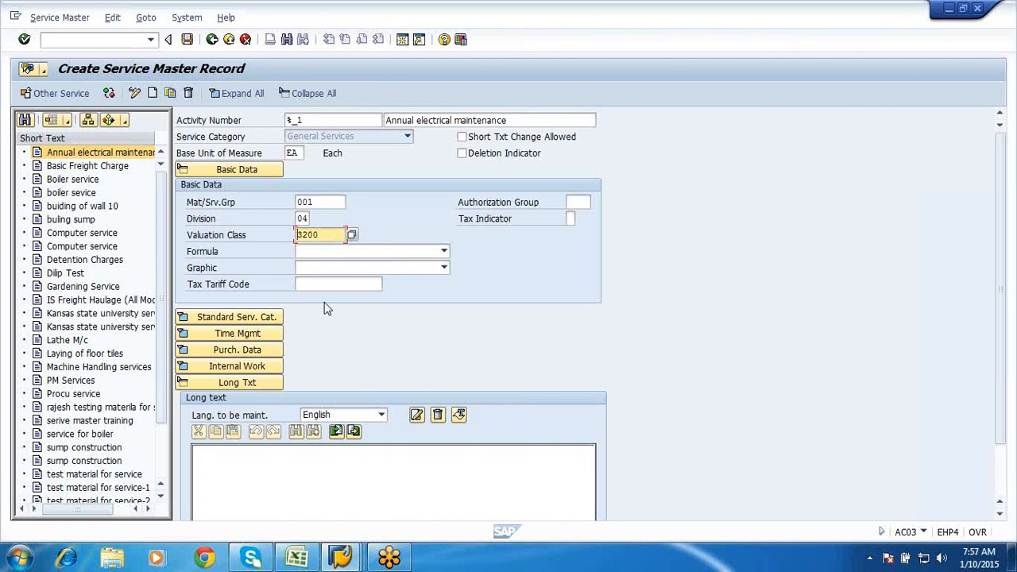
left_click(1007, 34)
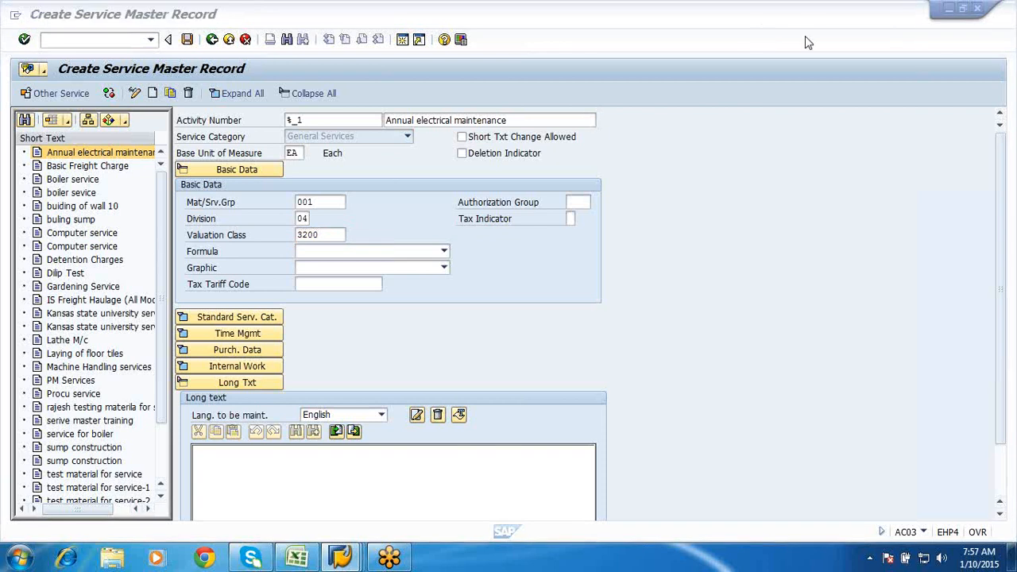
left_click(442, 253)
left_click(490, 255)
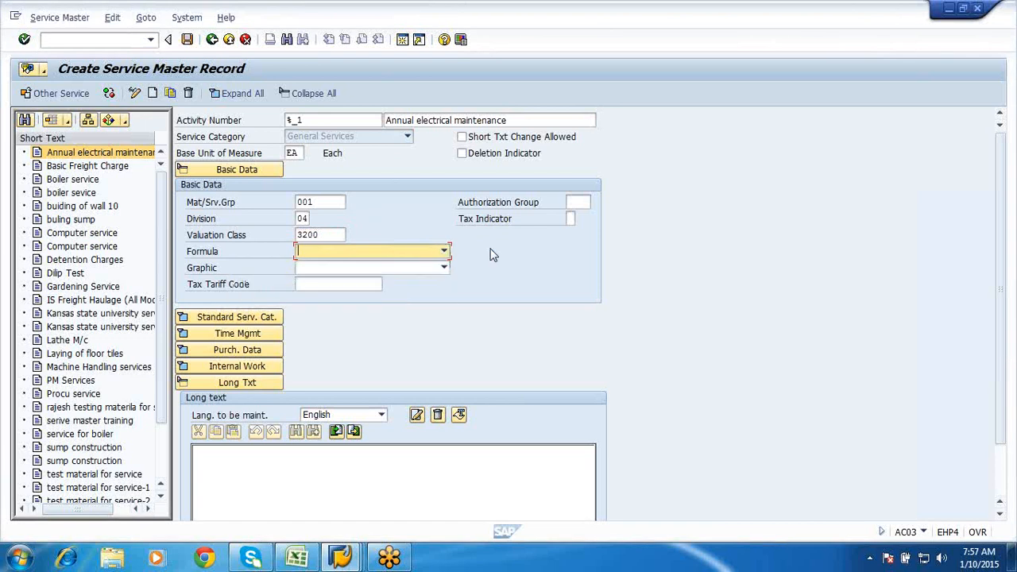
- Review the Standard Serv. Cat., Time Mgmt and Purch. Data sections, then save the record
left_click(251, 319)
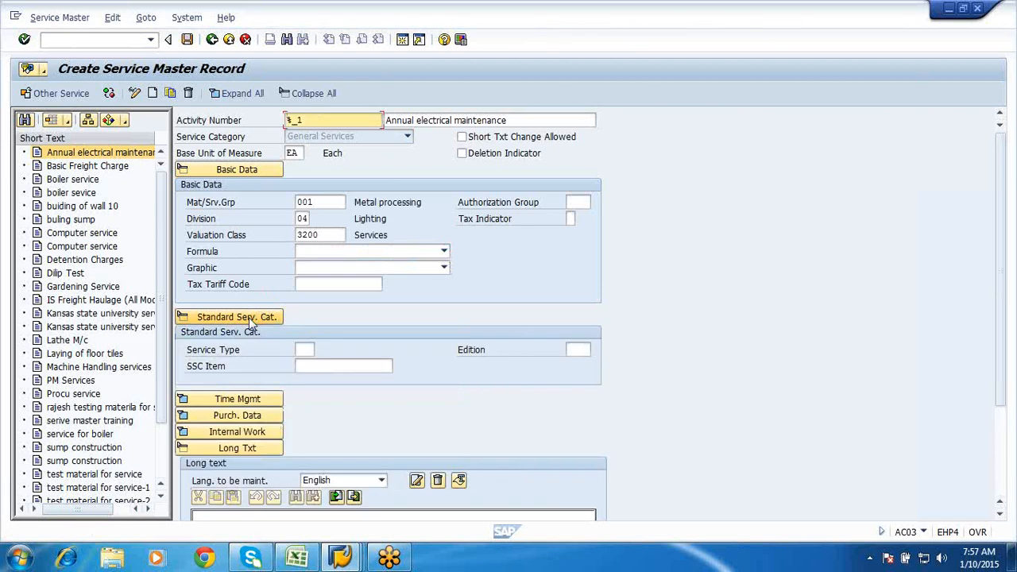
left_click(310, 349)
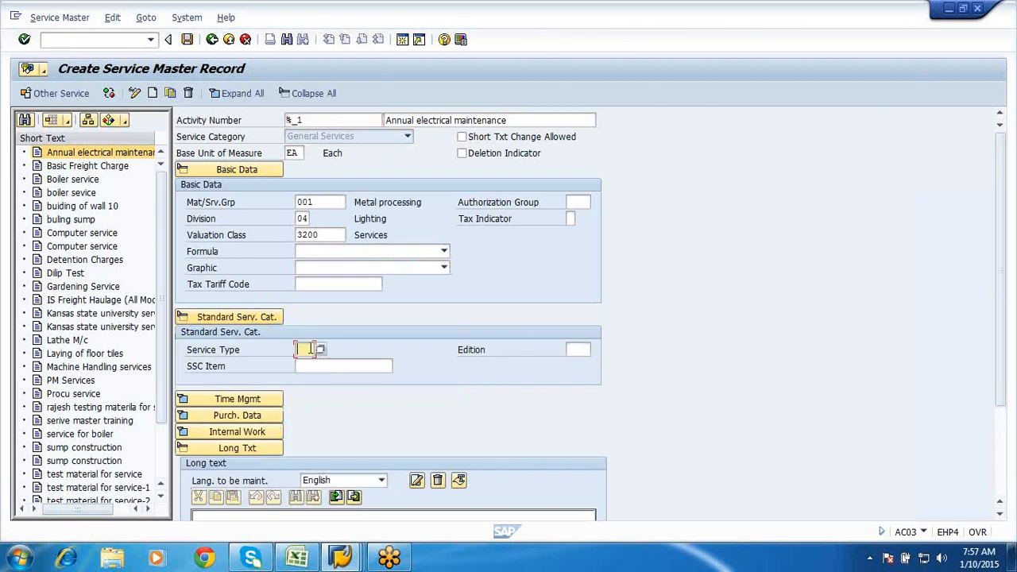
left_click(267, 317)
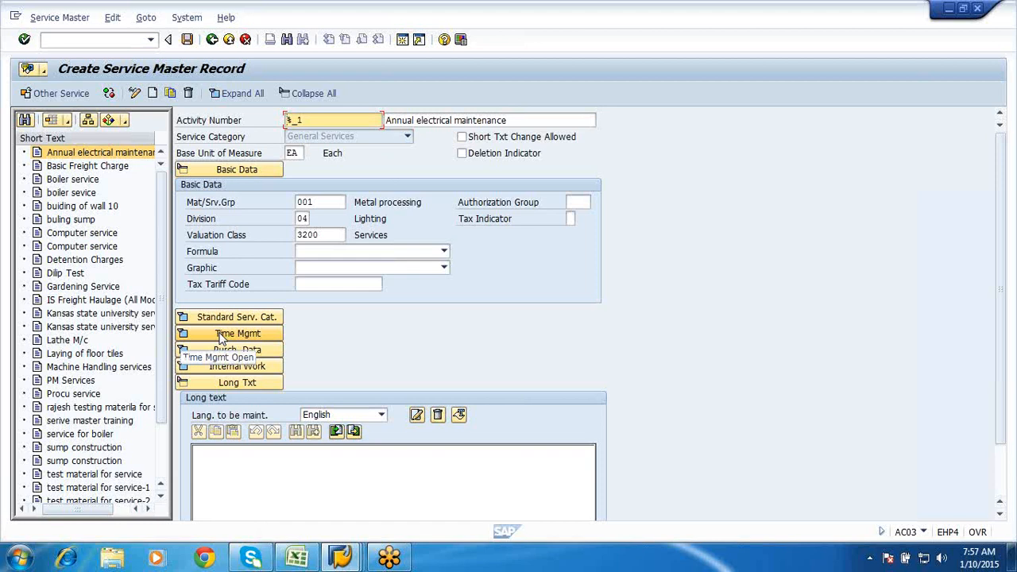
left_click(221, 336)
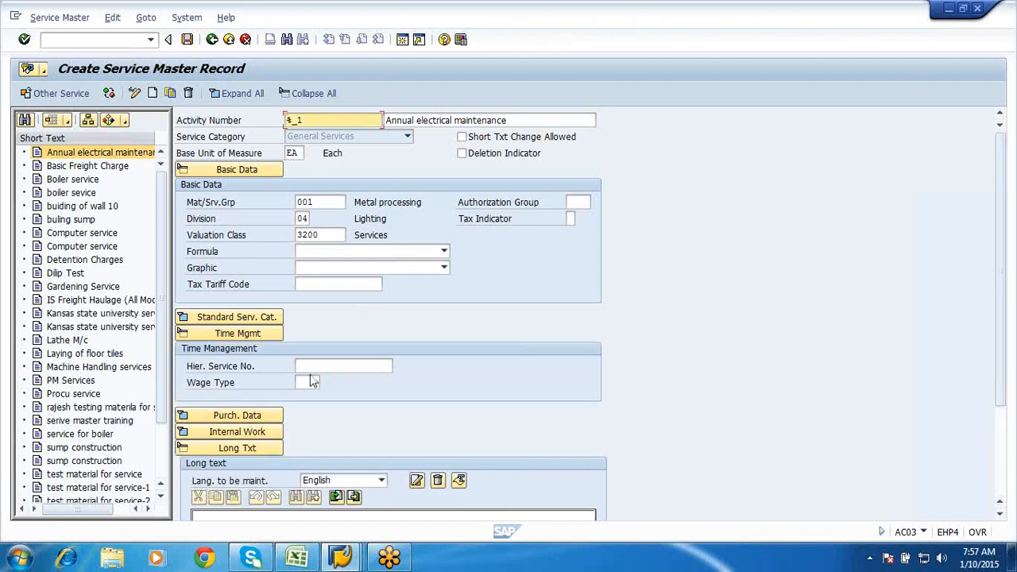
left_click(263, 337)
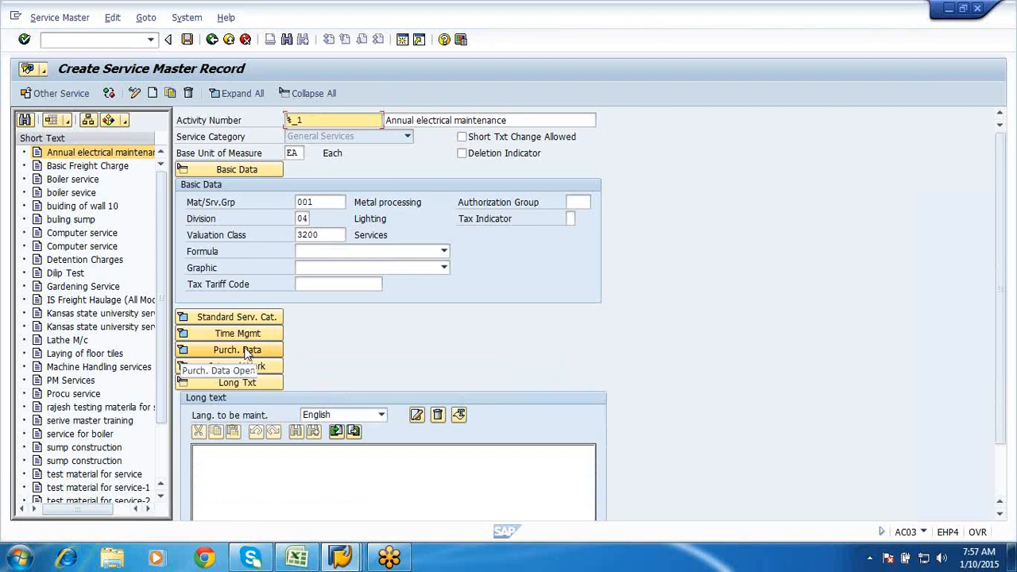
left_click(245, 350)
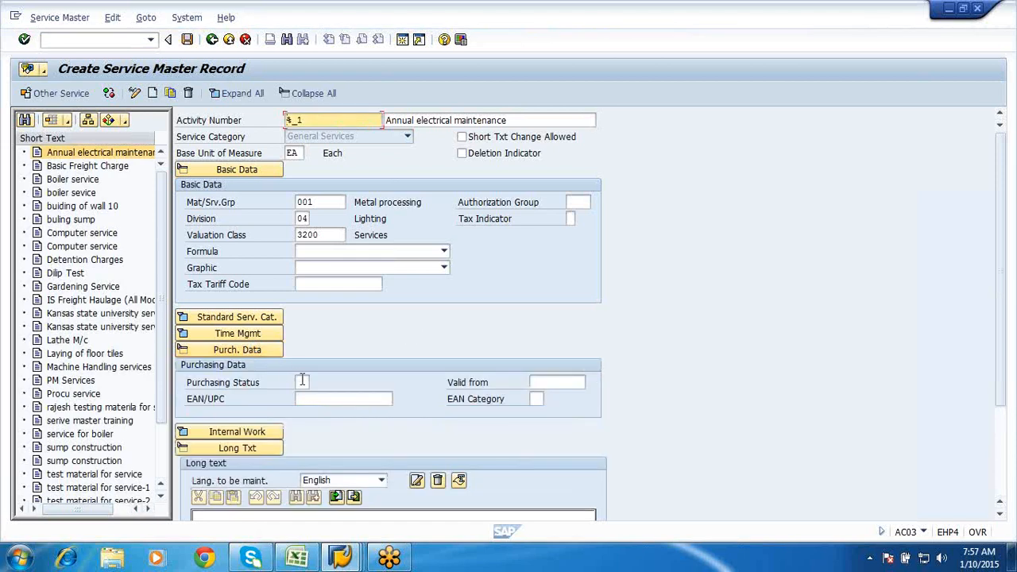
scroll(302, 381, "down", 3)
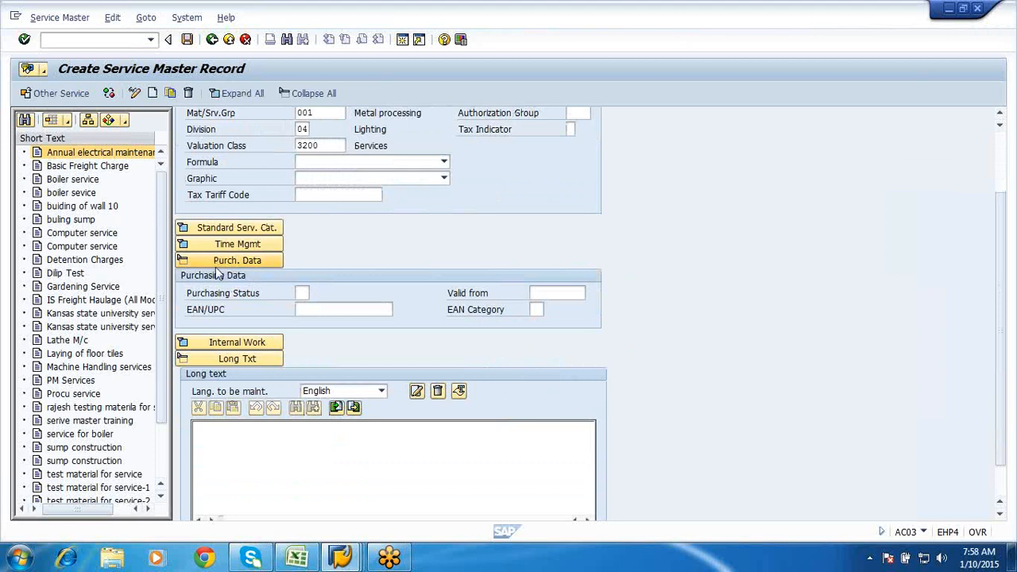
left_click(218, 262)
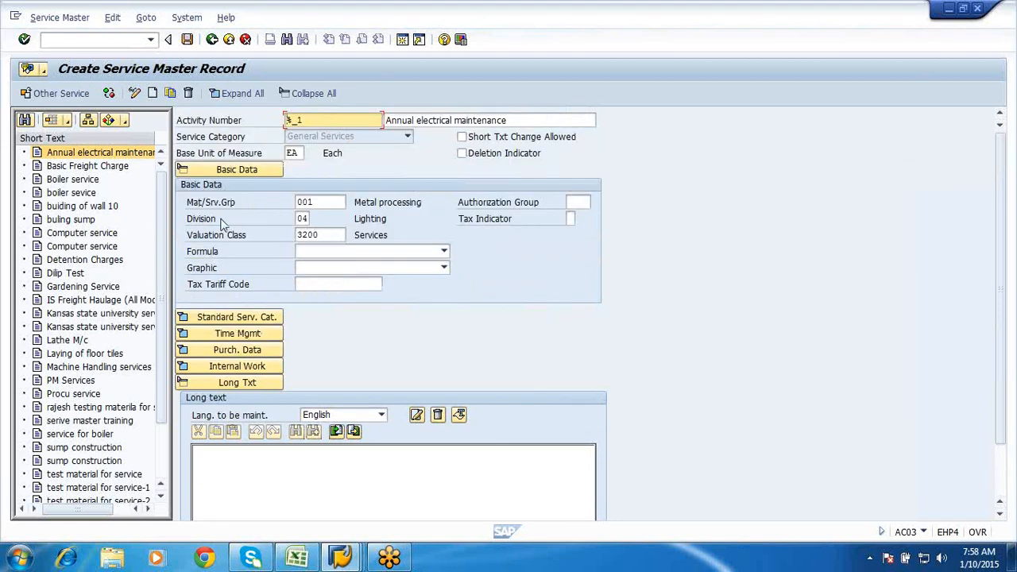
left_click(187, 40)
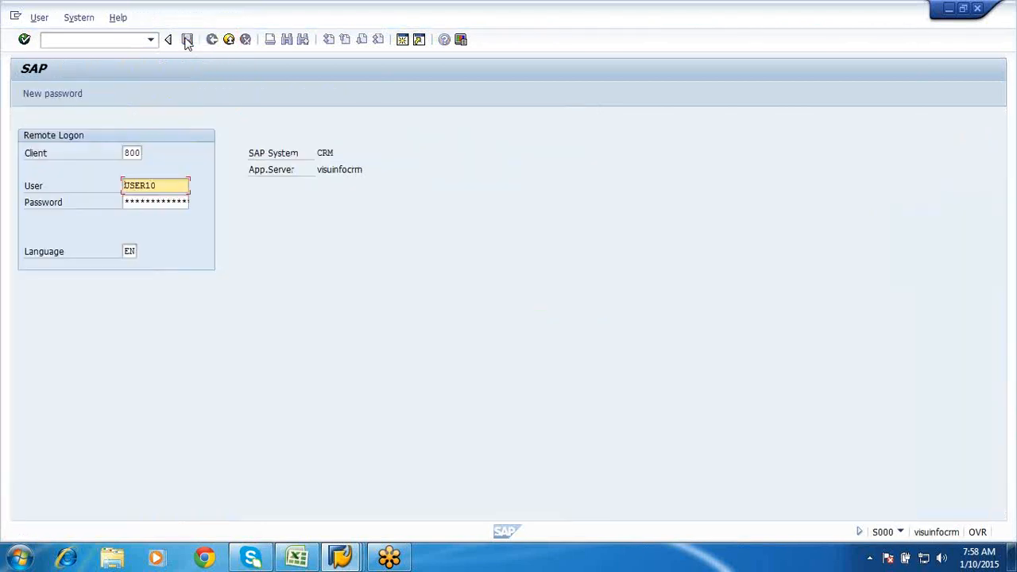
- Attempt the CRM remote logon password twice, then log off via the System menu
left_click(178, 202)
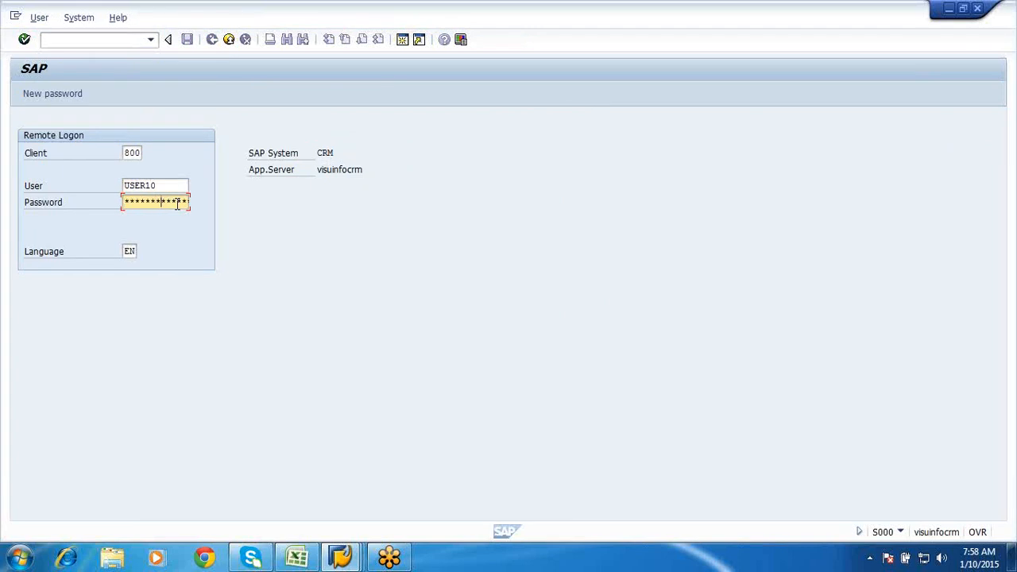
key("Return")
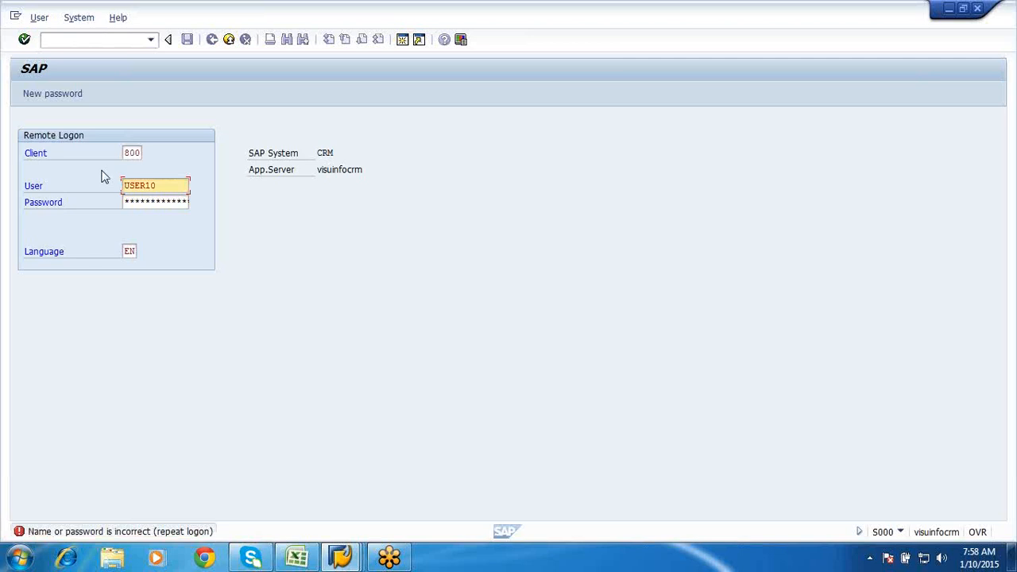
left_click(137, 202)
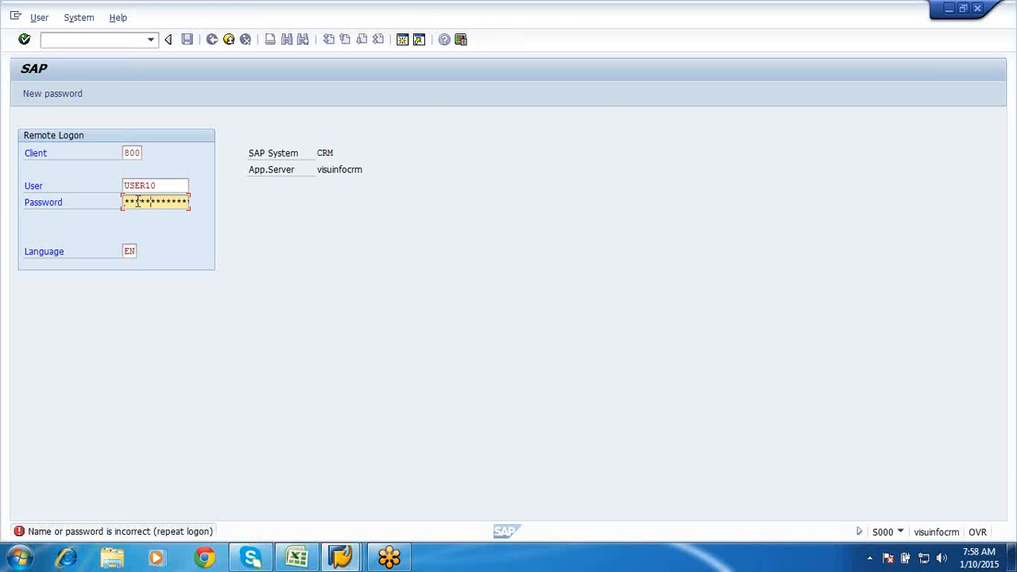
key("Return")
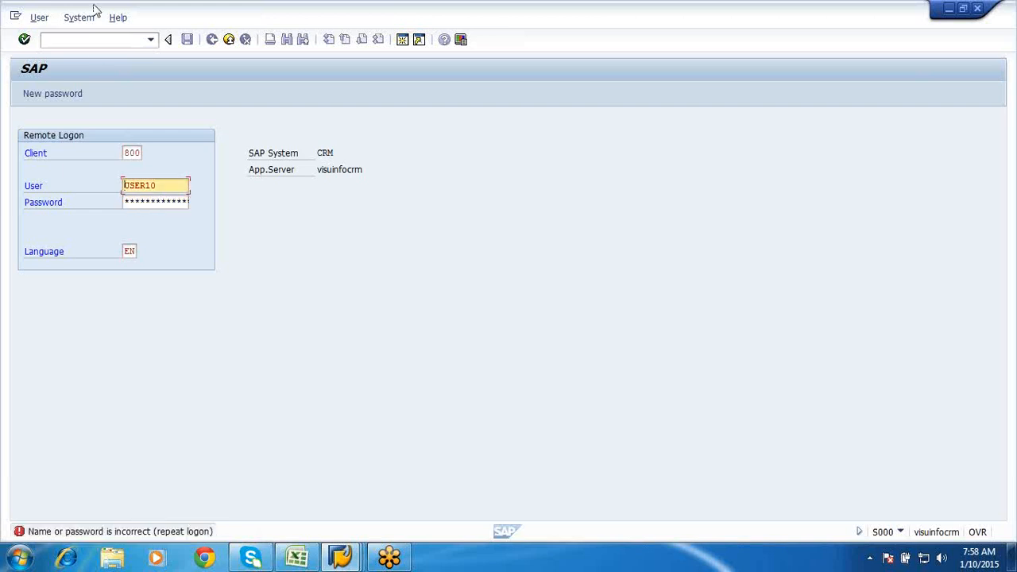
left_click(79, 18)
left_click(95, 229)
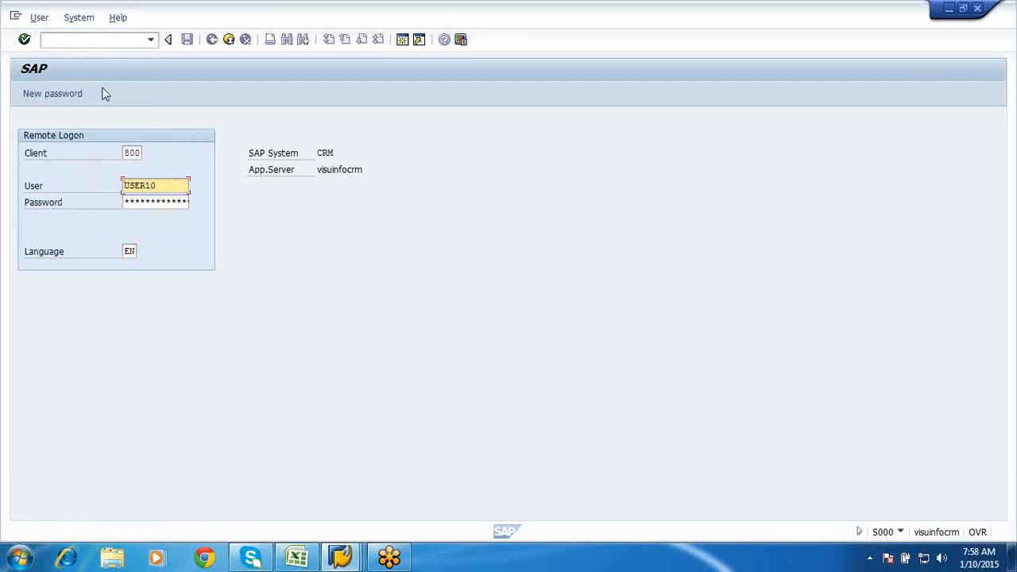
left_click(229, 39)
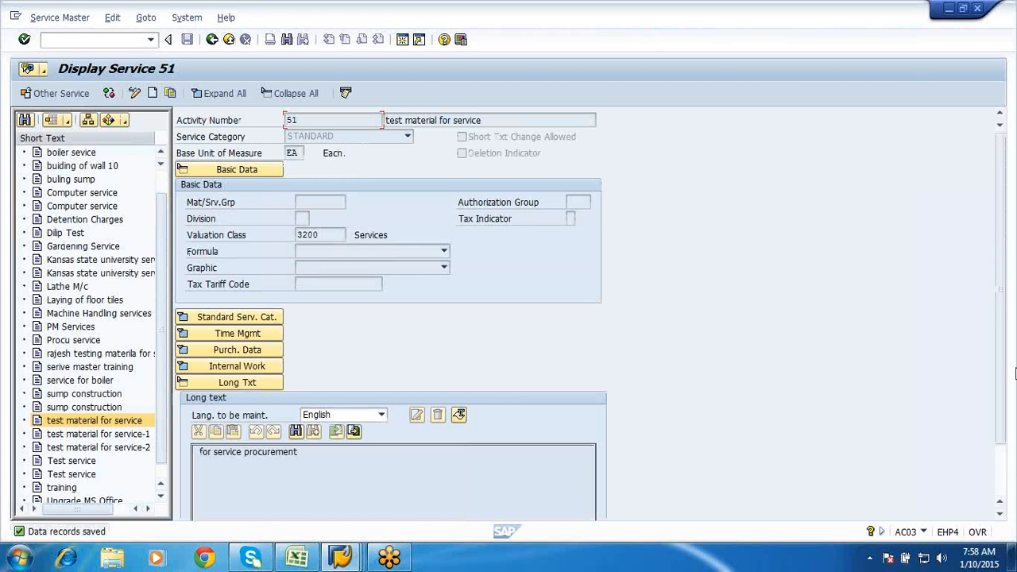
- Dismiss the service find box and back out of the service display to the main menu
left_click(1001, 488)
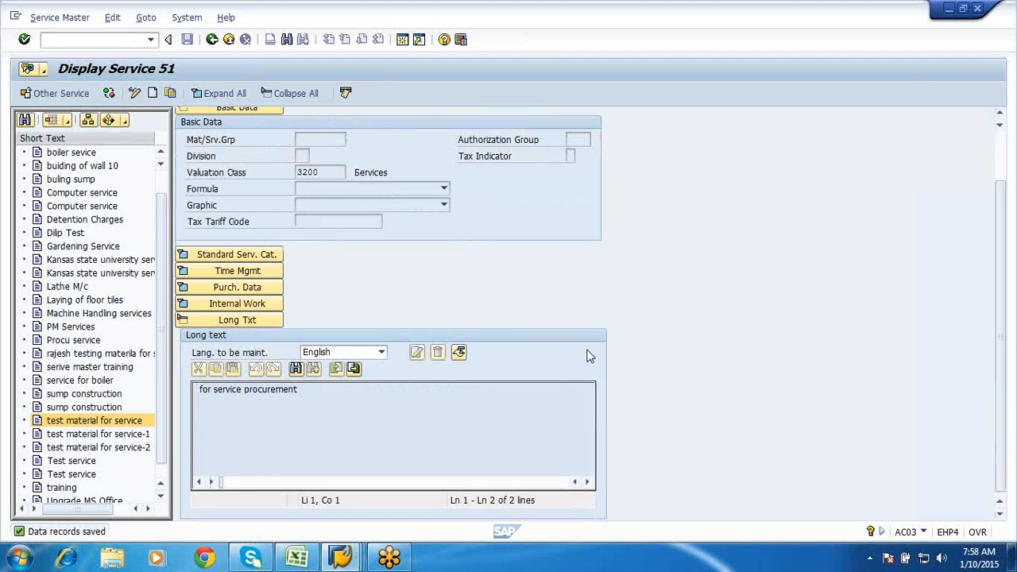
left_click(161, 173)
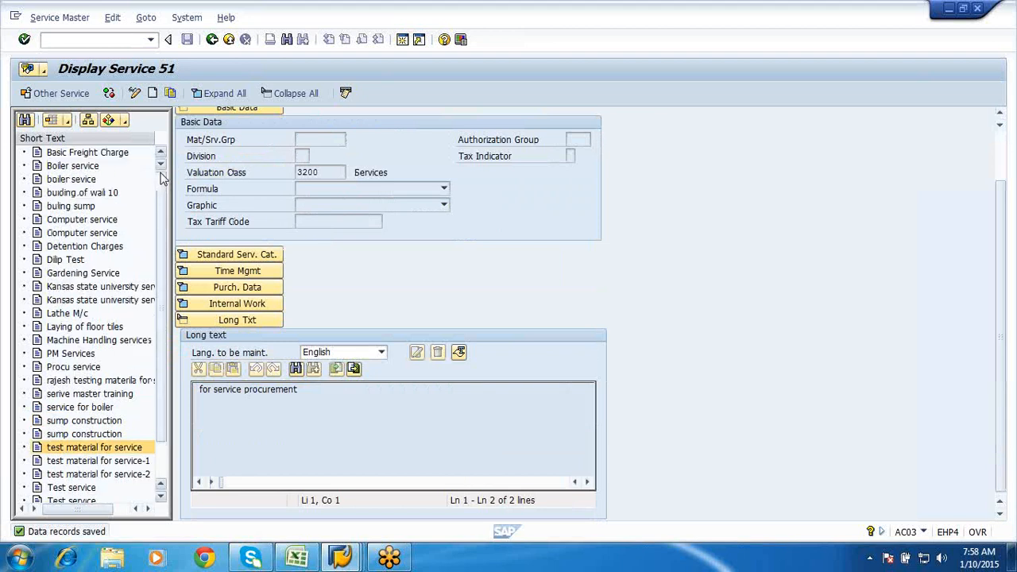
left_click(28, 119)
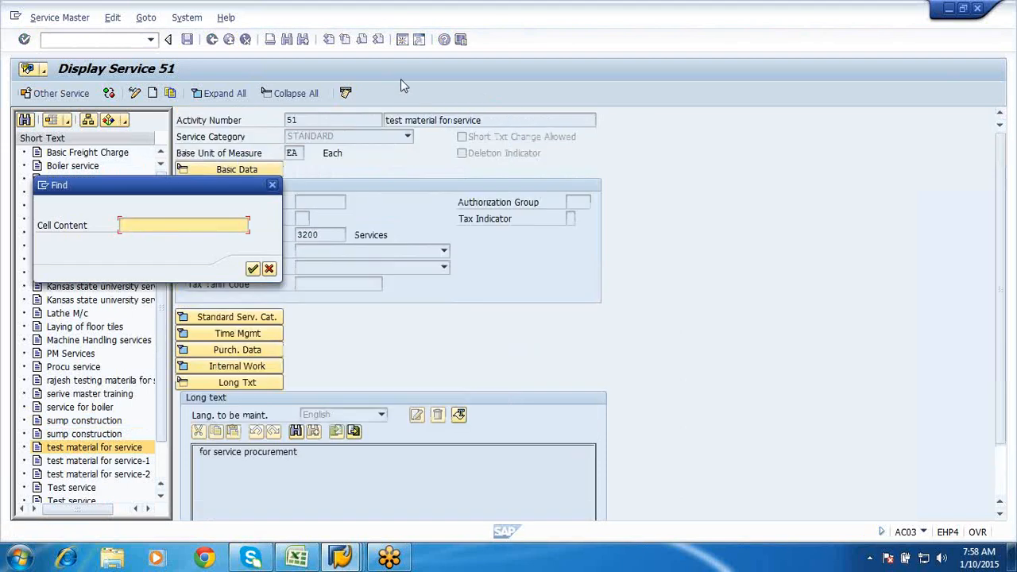
left_click(269, 270)
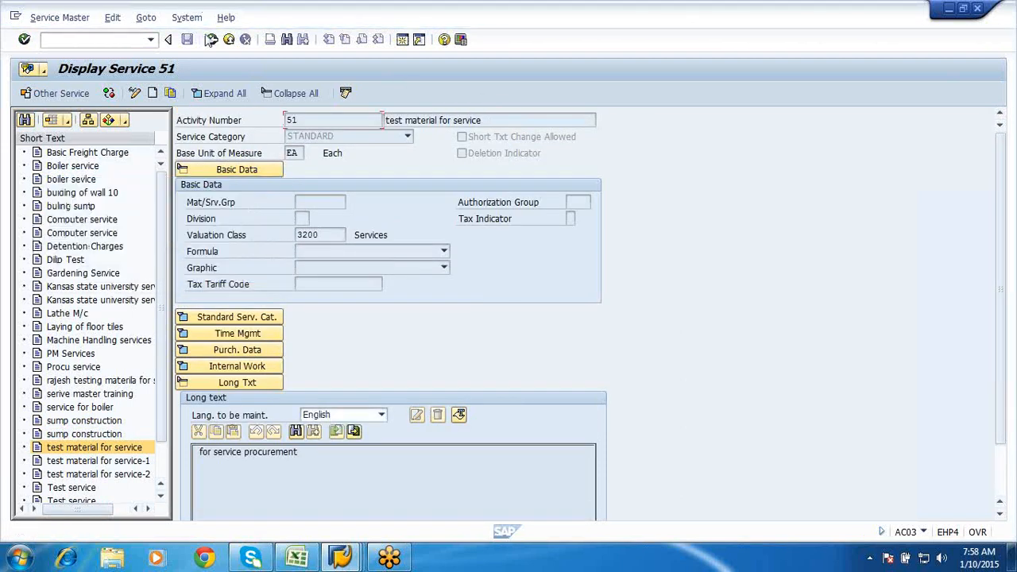
left_click(212, 39)
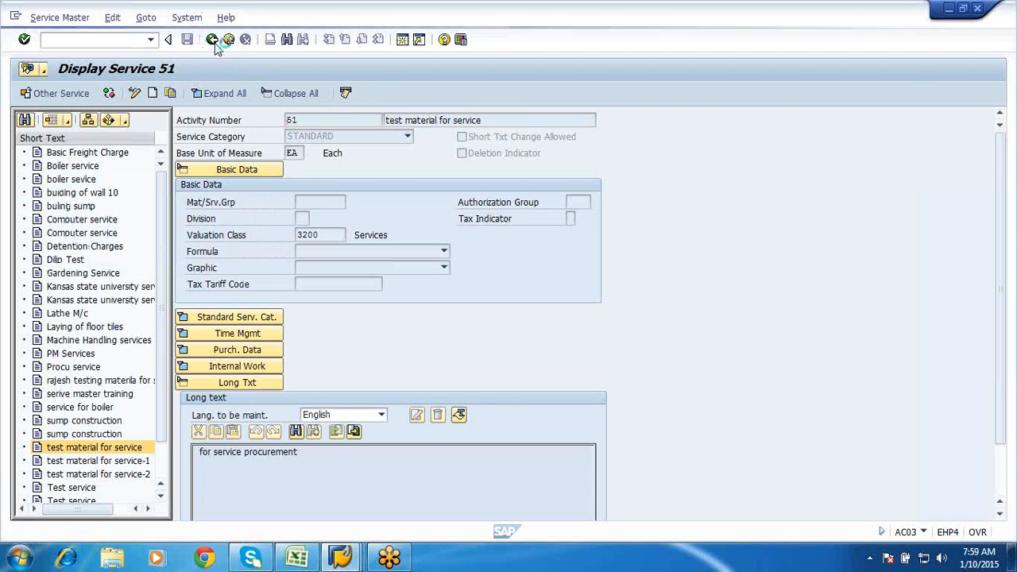
left_click(211, 40)
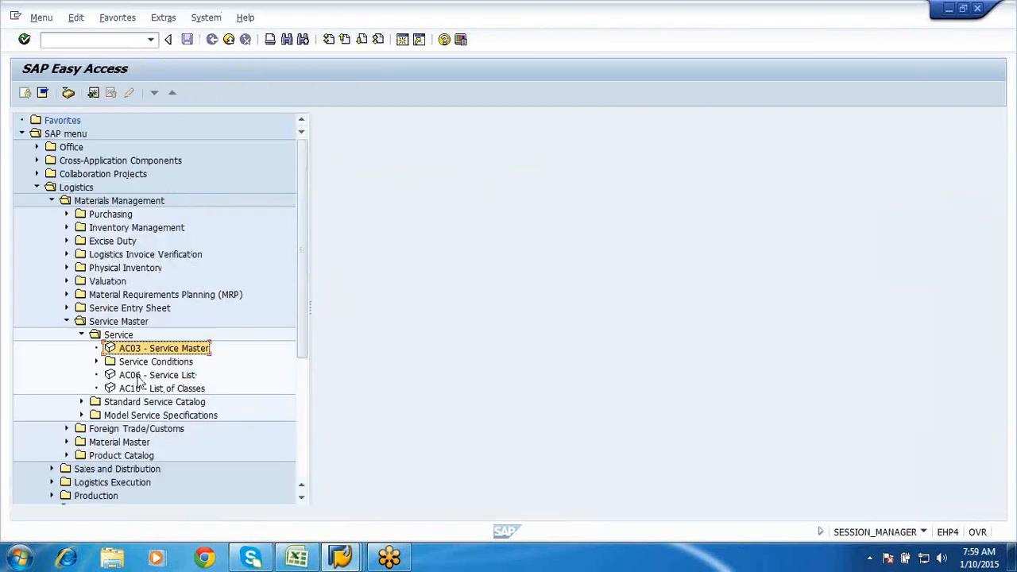
- Reopen AC03, display Annual electrical maintenance as service 61, then exit
double_click(127, 355)
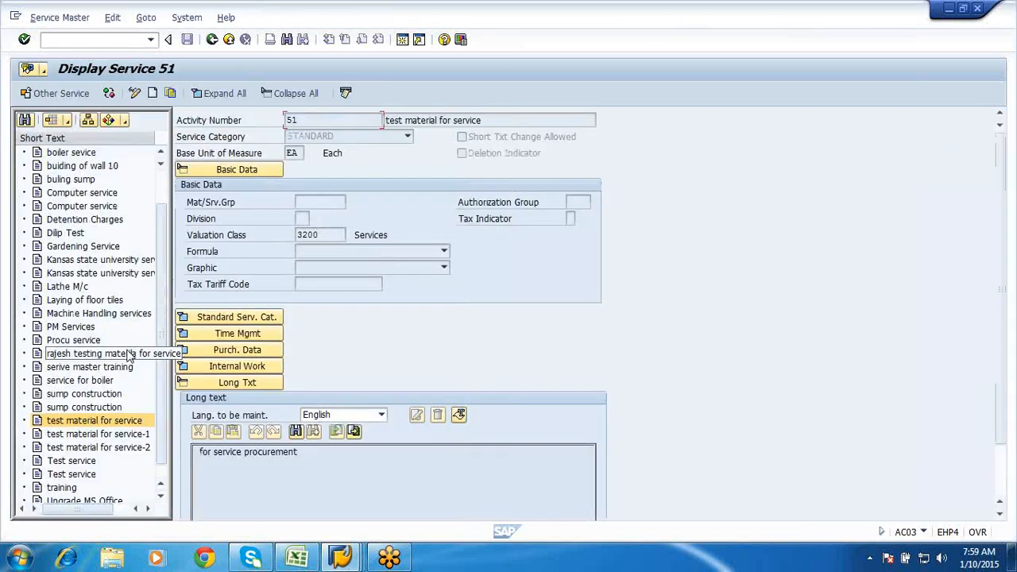
left_click(163, 167)
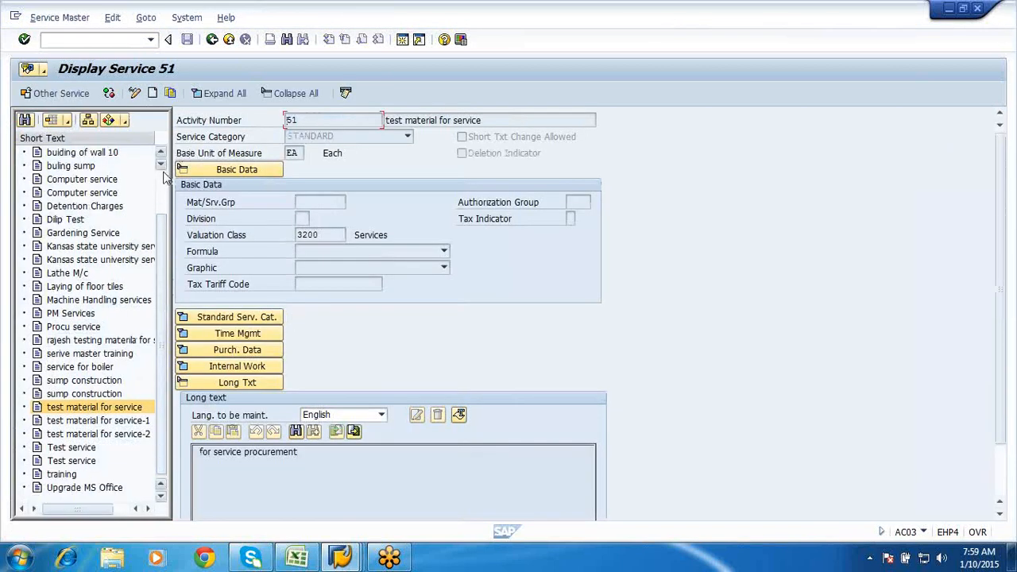
left_click(162, 180)
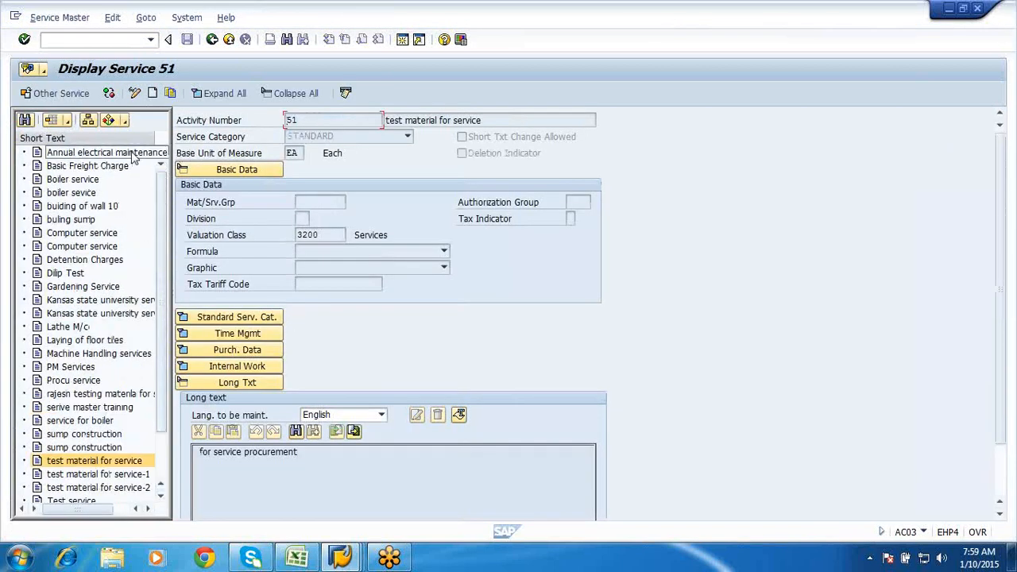
double_click(133, 155)
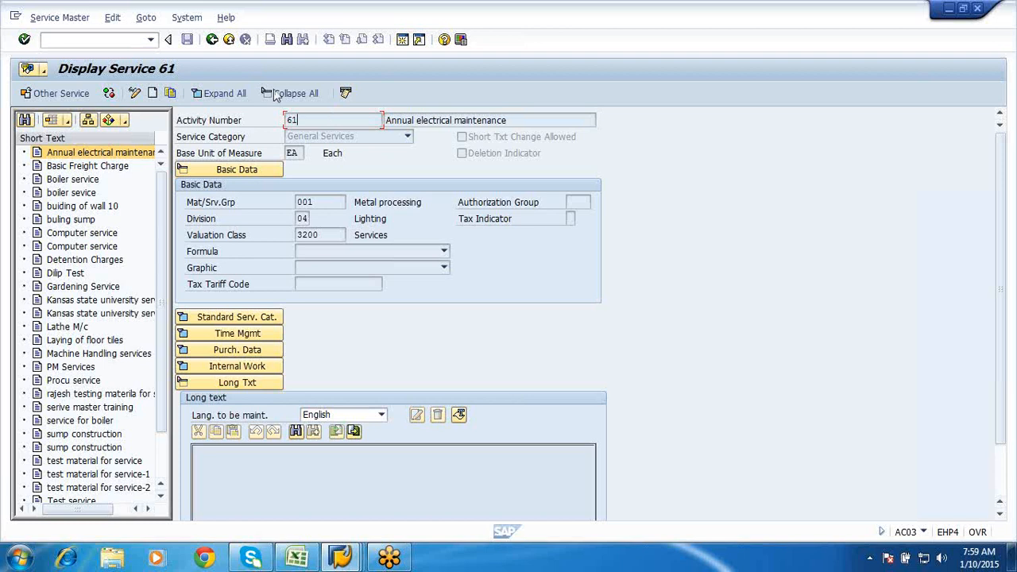
left_click(230, 40)
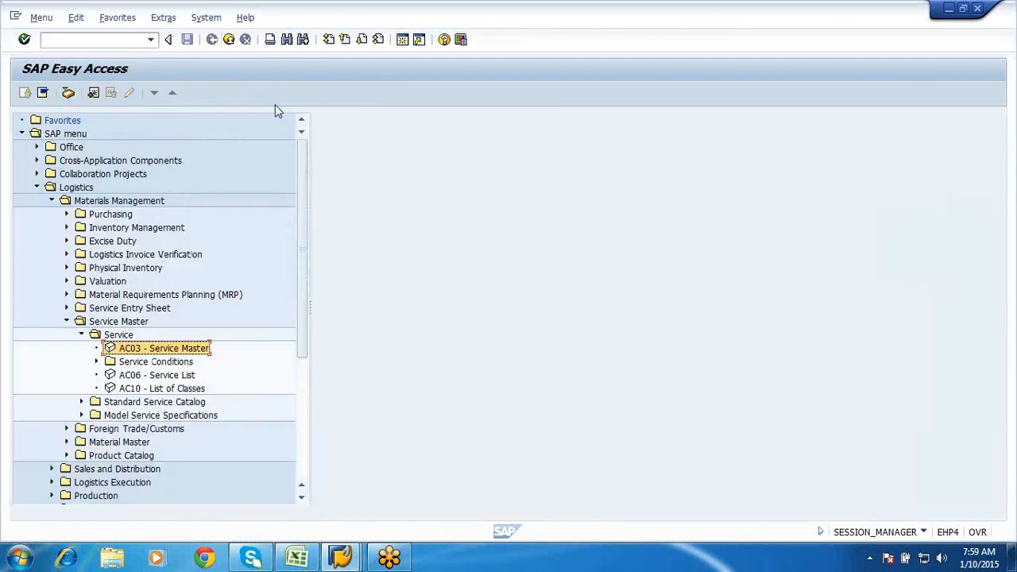
- Start ME51N and expand the requisition's Header and Item Overview sections
left_click(55, 43)
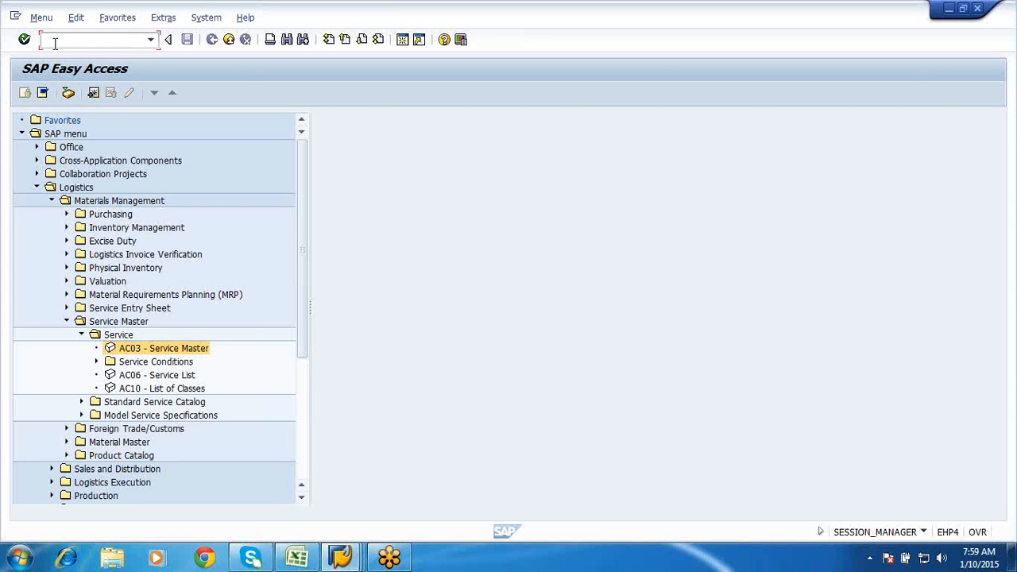
type("me51n")
key("Return")
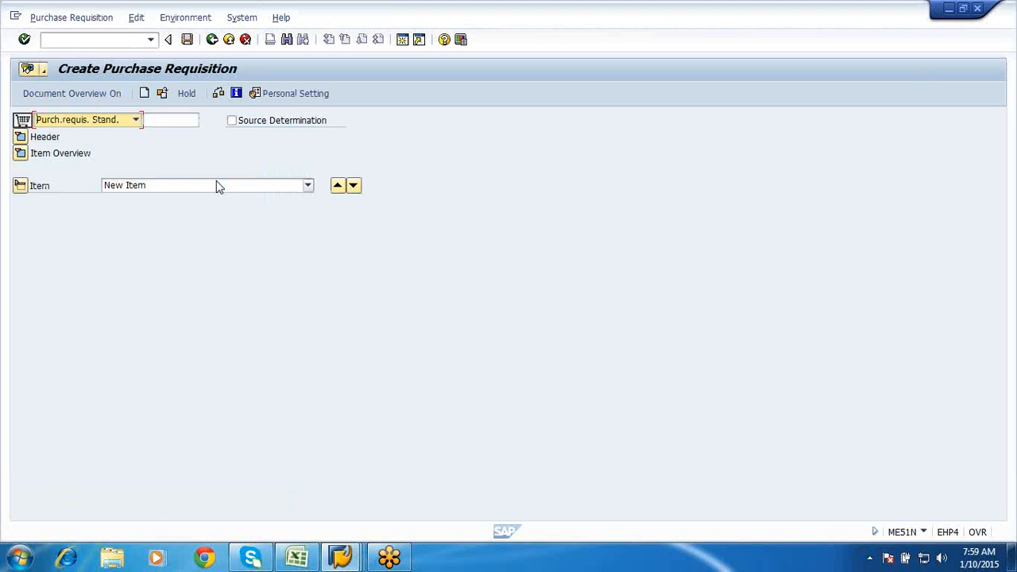
left_click(21, 137)
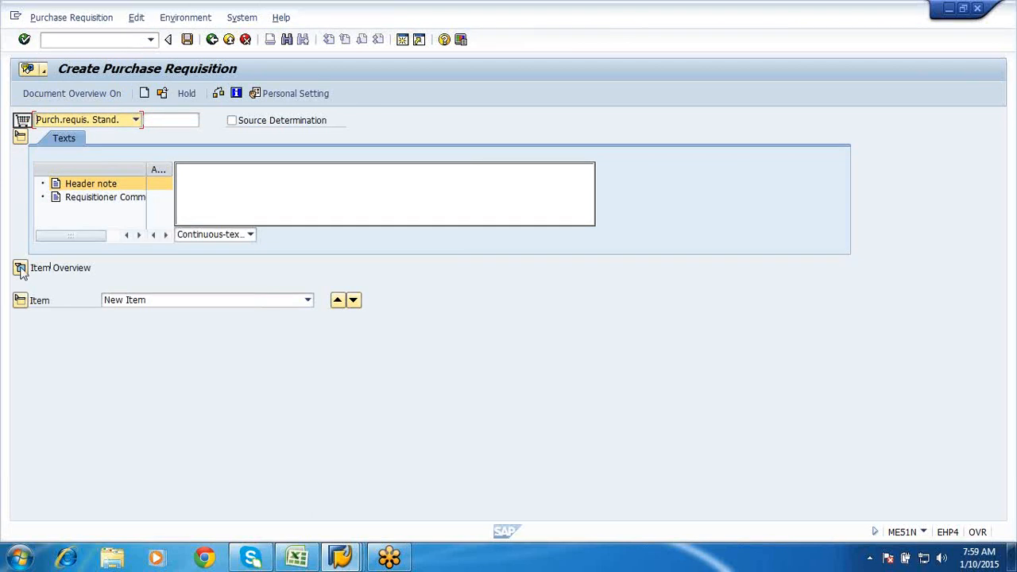
left_click(21, 270)
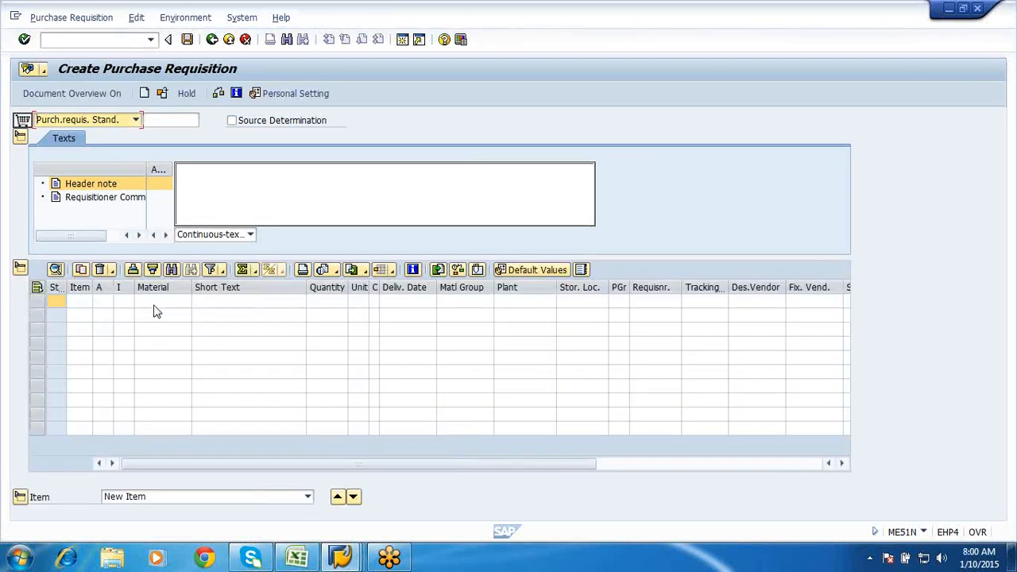
- Set the first item's account assignment category to K (Cost center)
left_click(104, 302)
left_click(107, 301)
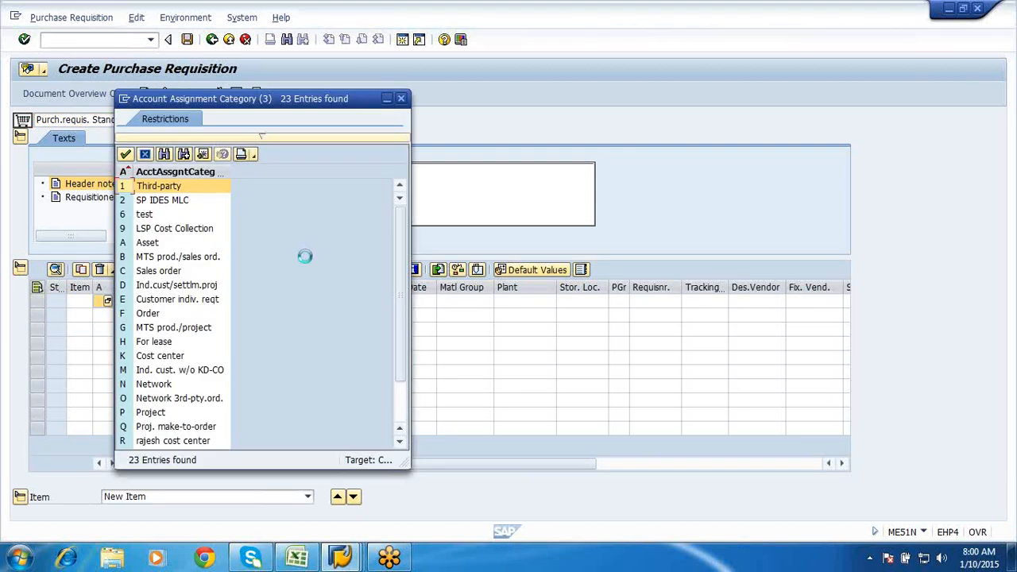
scroll(306, 258, "down", 2)
double_click(151, 299)
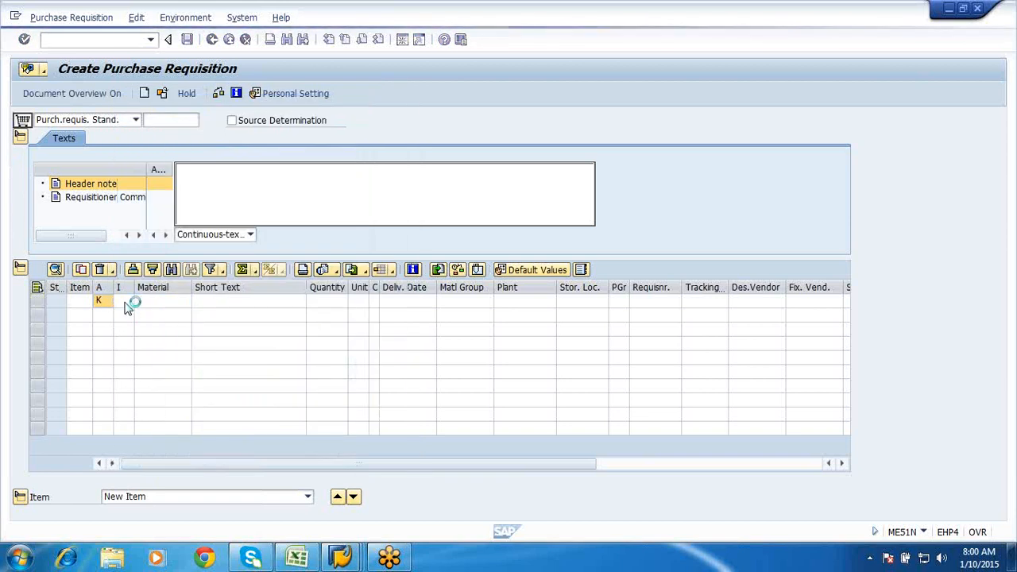
- Look through the item category value list, widening its code column, then cancel without choosing
left_click(129, 308)
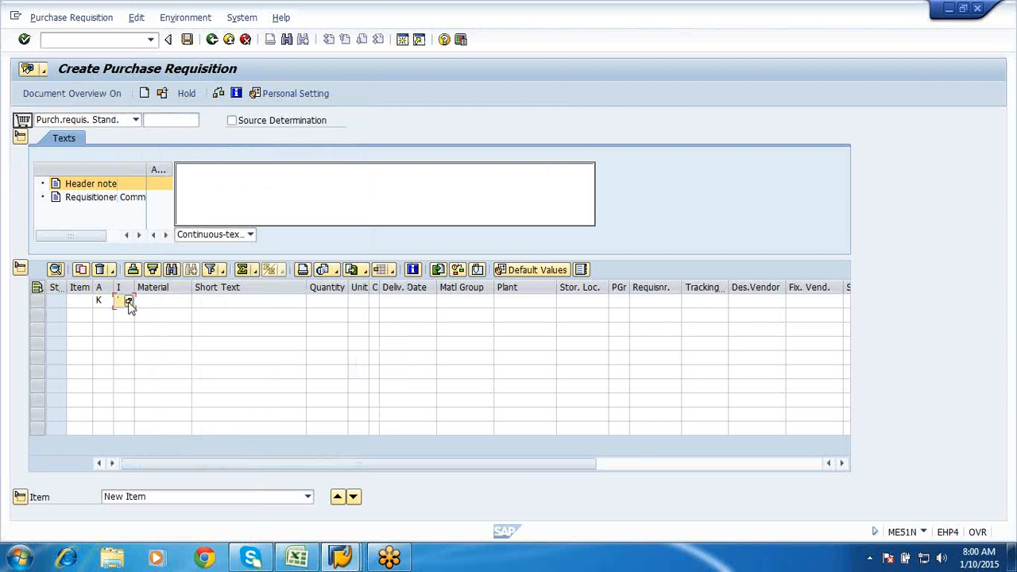
left_click(129, 302)
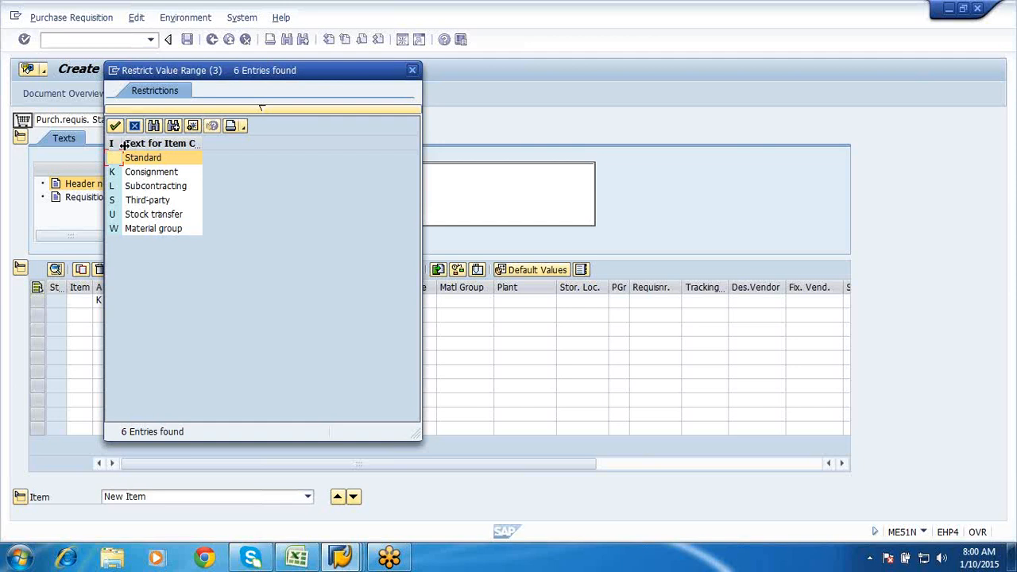
left_click_drag(124, 147, 193, 159)
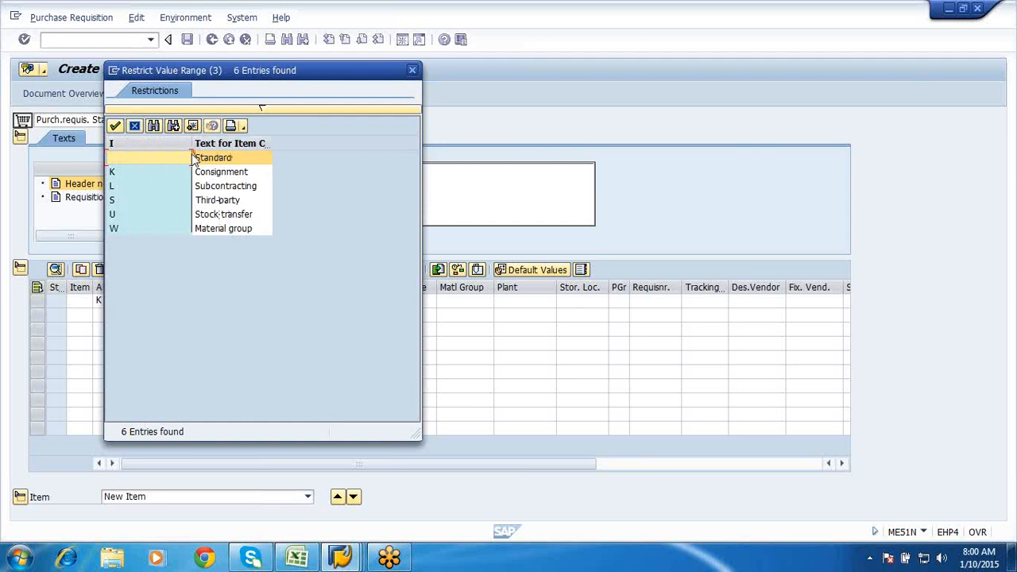
left_click(135, 126)
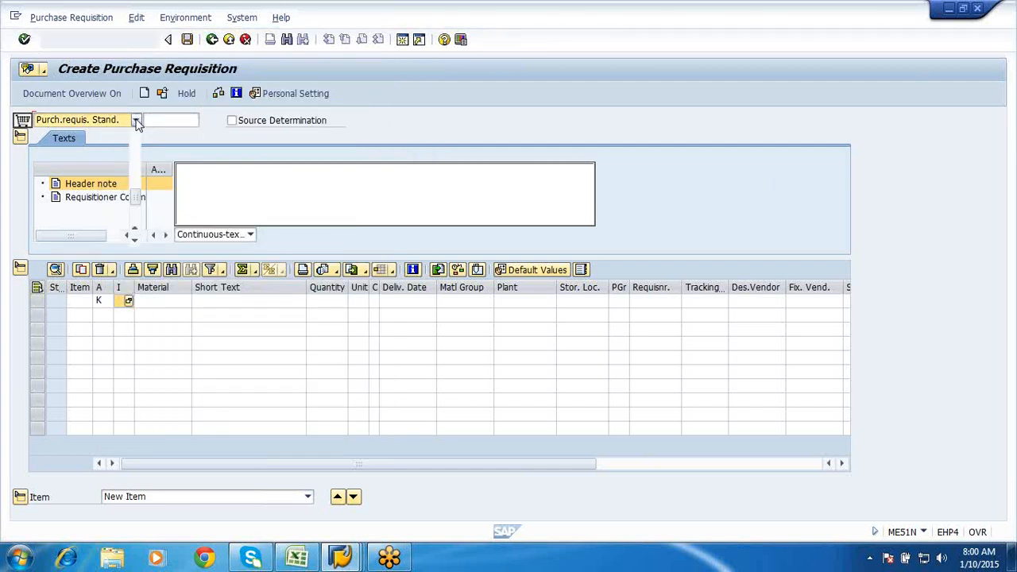
- Change the requisition document type to Purch.requis.60
left_click(136, 120)
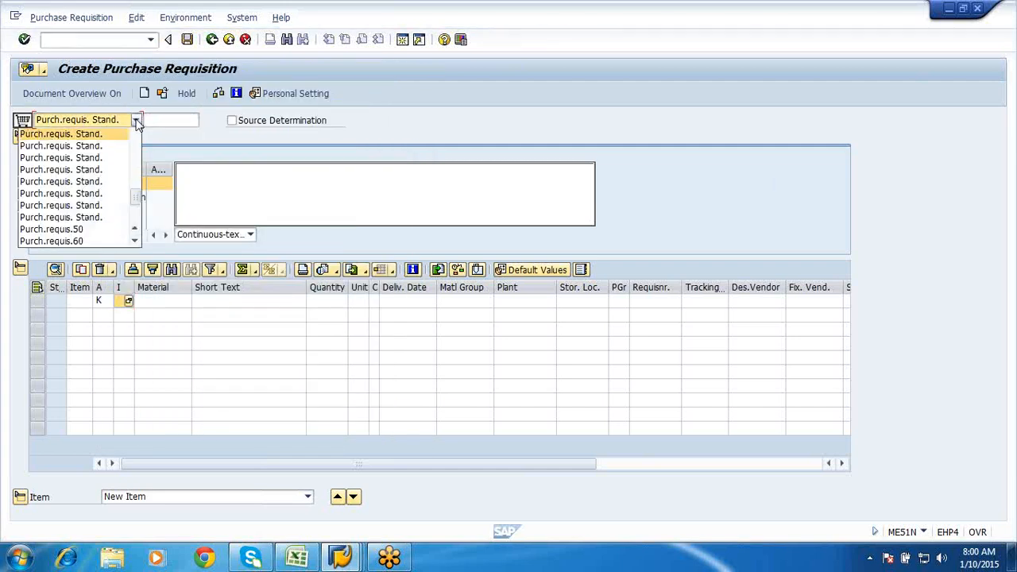
left_click(135, 242)
left_click(135, 242)
left_click(135, 242)
left_click(135, 243)
left_click(135, 242)
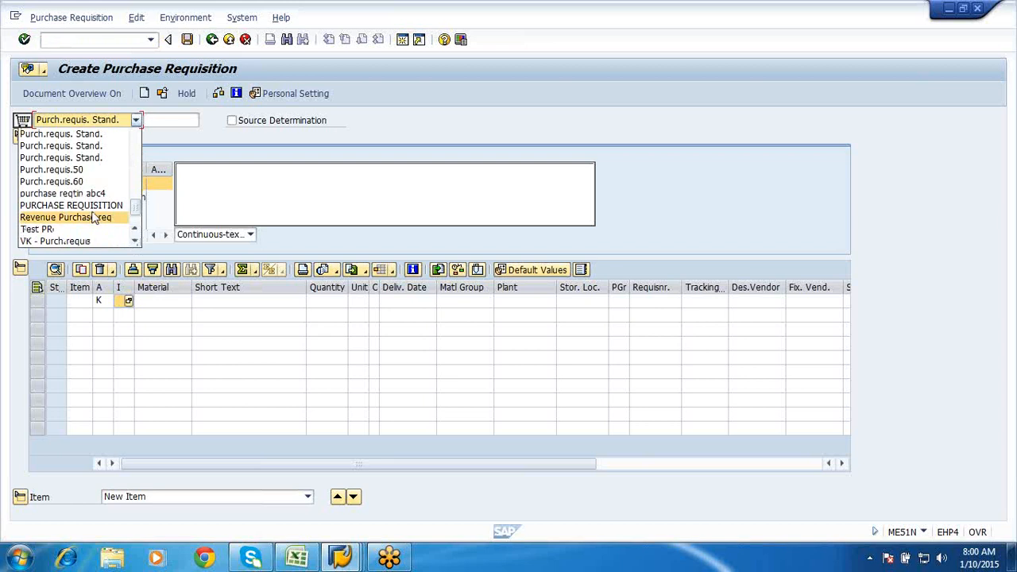
left_click(79, 181)
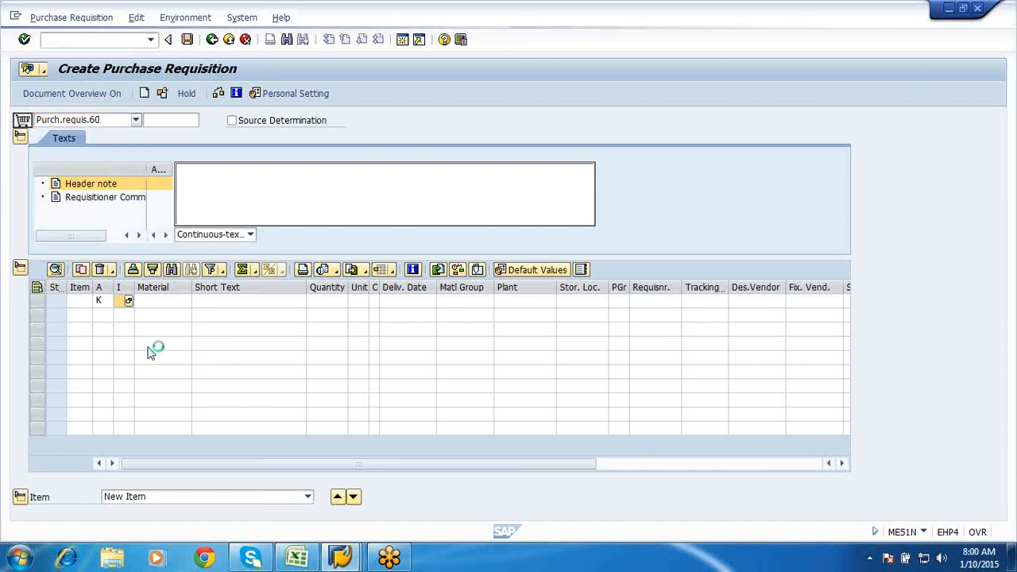
- Check item 10's item category choices, close the list unchanged, and show the other open SAP windows
left_click(128, 303)
left_click(128, 302)
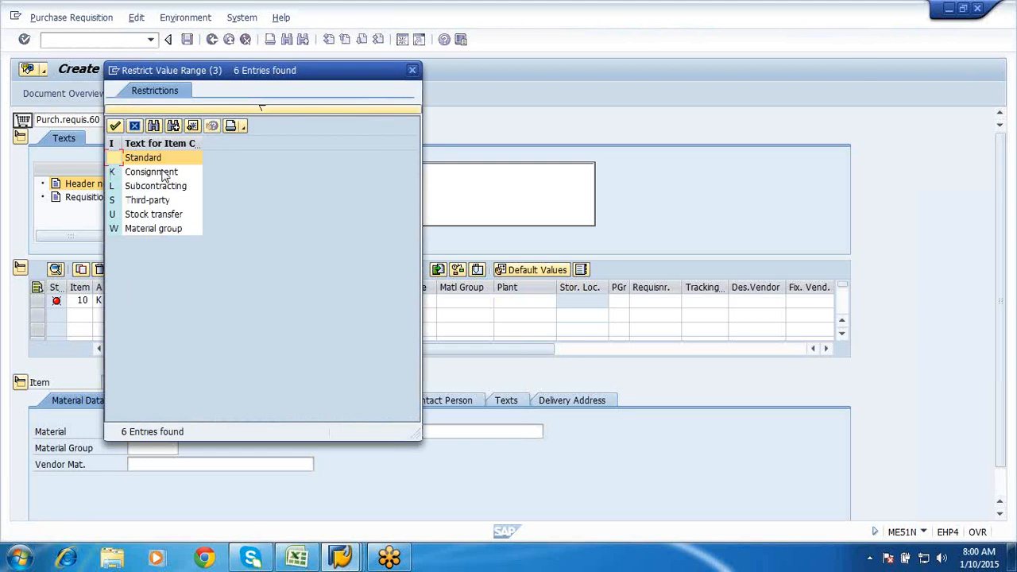
left_click(135, 129)
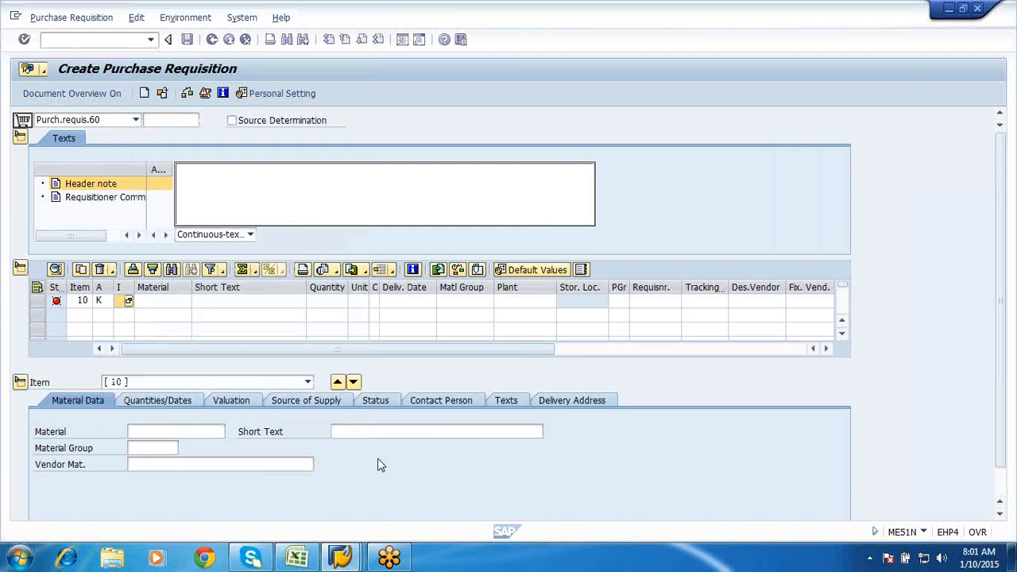
left_click(342, 558)
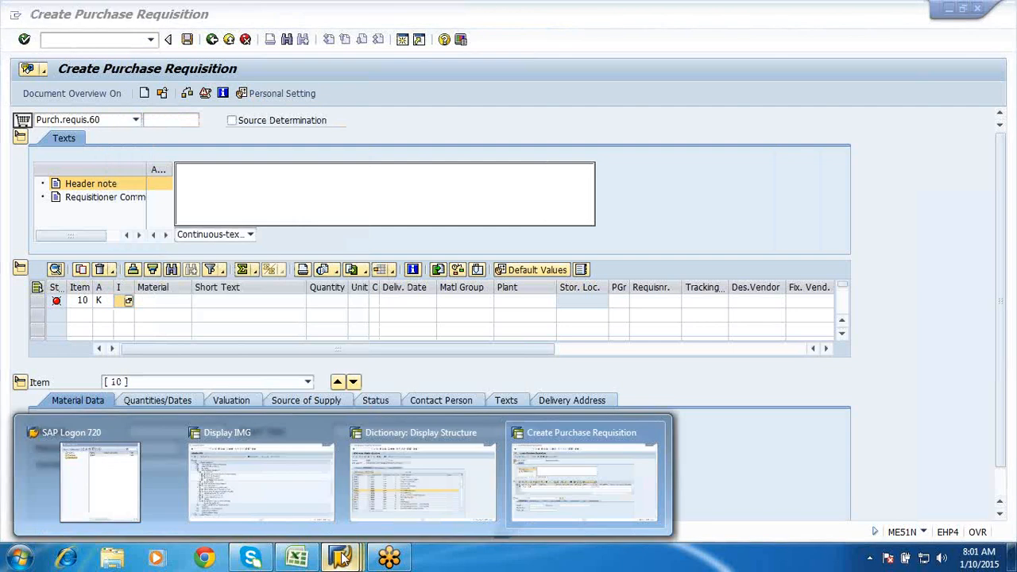
- In the Display IMG window, open Define Combination of Item Categories/Account Assignment Categories under Purchasing > Account Assignment
left_click(287, 480)
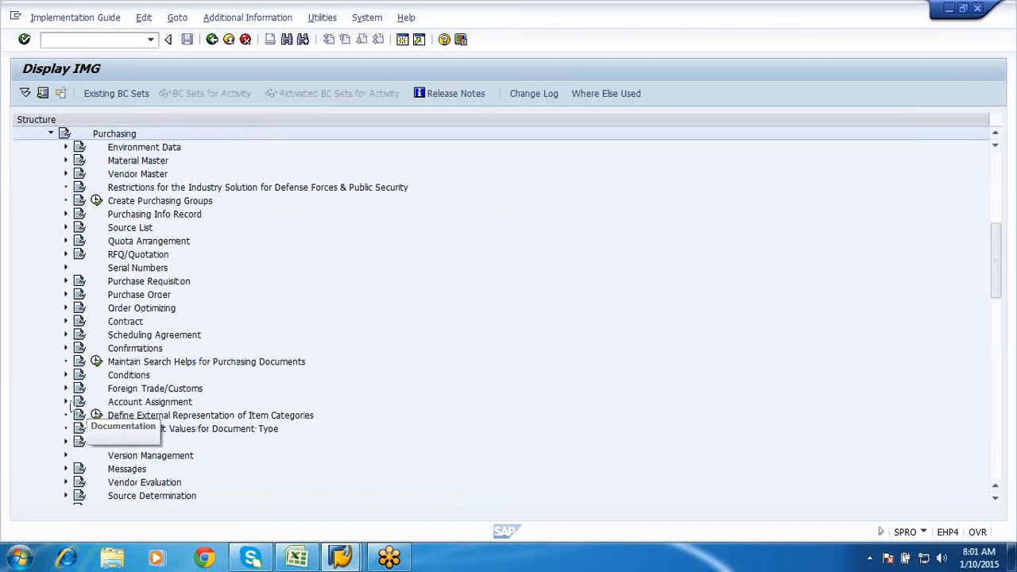
left_click(65, 402)
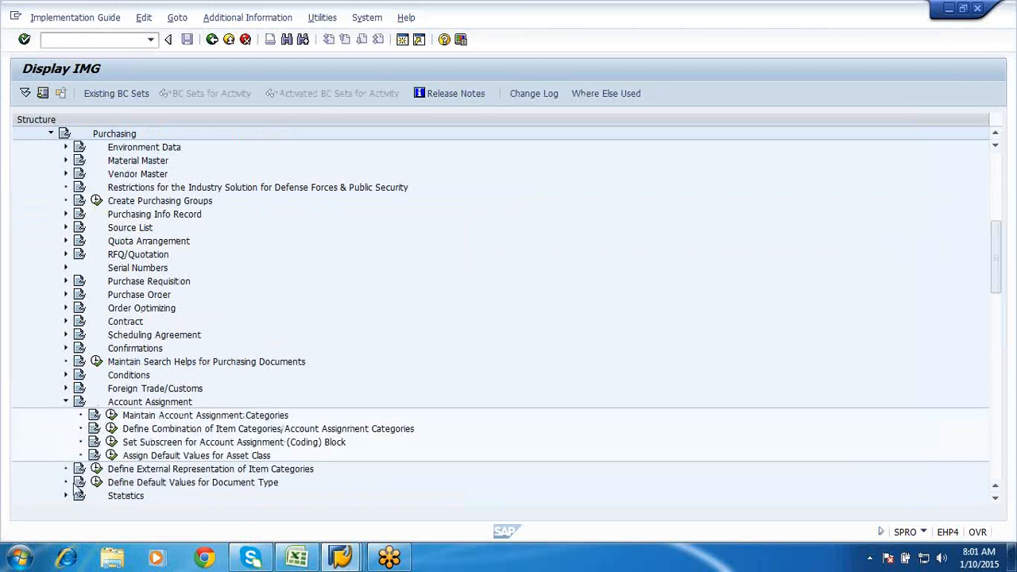
scroll(64, 370, "down", 2)
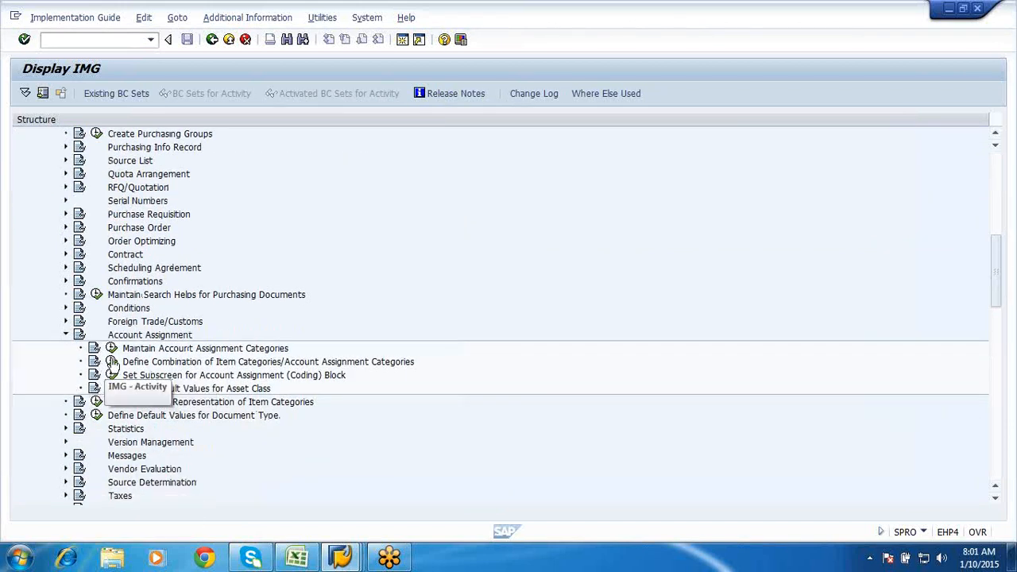
left_click(112, 362)
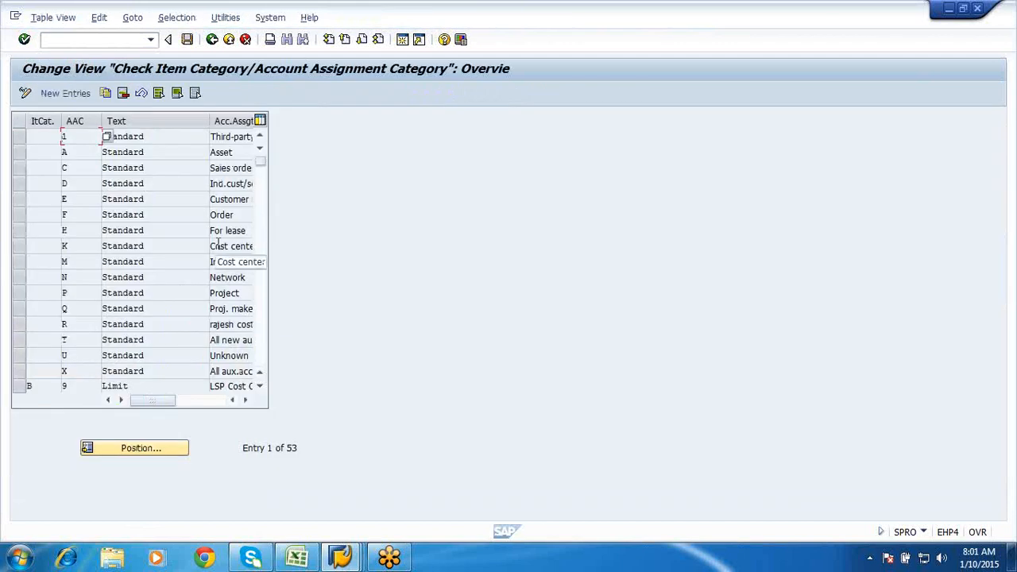
left_click(259, 387)
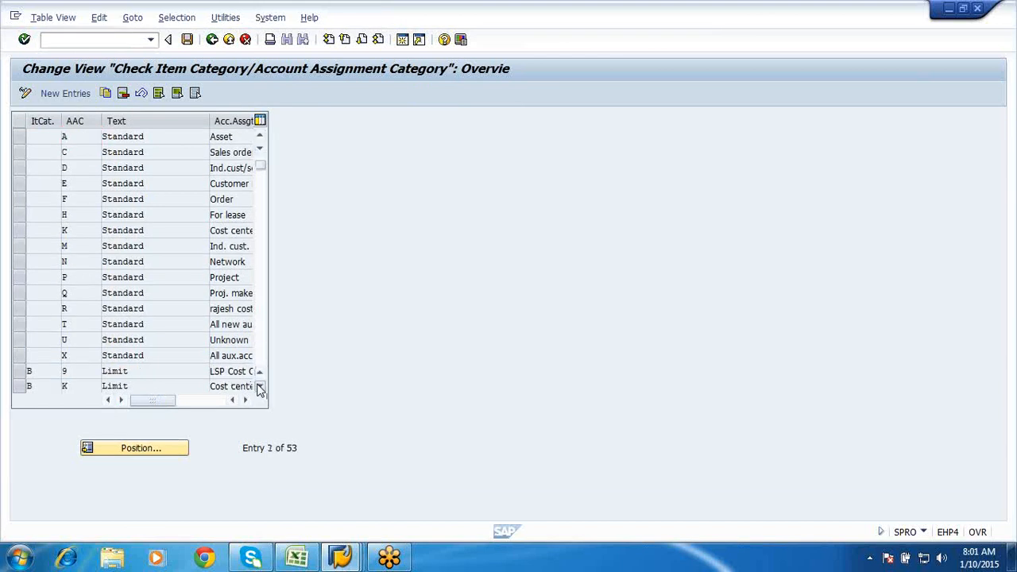
left_click(259, 387)
left_click(260, 387)
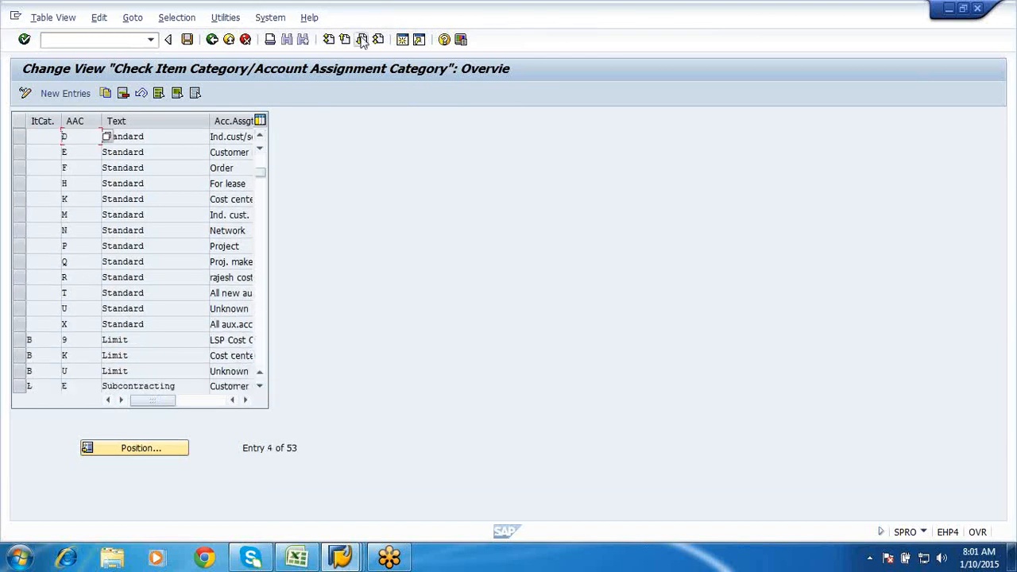
left_click(361, 40)
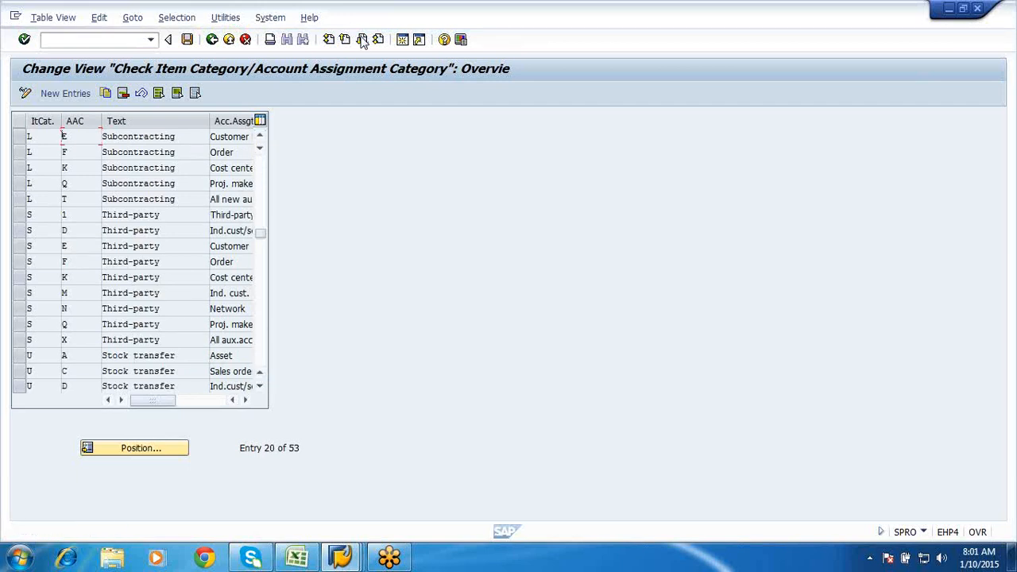
left_click(362, 40)
left_click(361, 40)
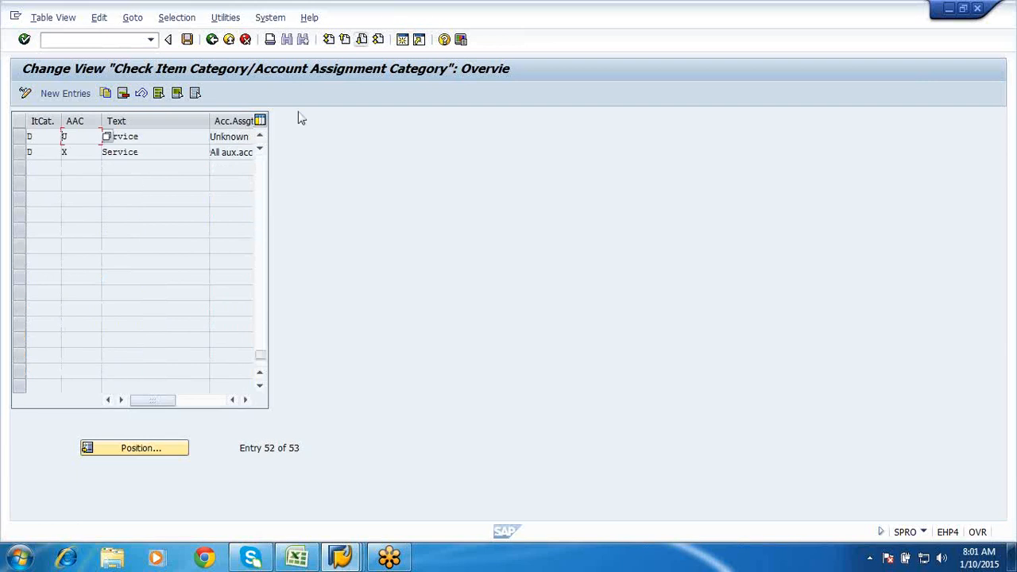
left_click(260, 138)
left_click(260, 138)
left_click(260, 138)
left_click(260, 138)
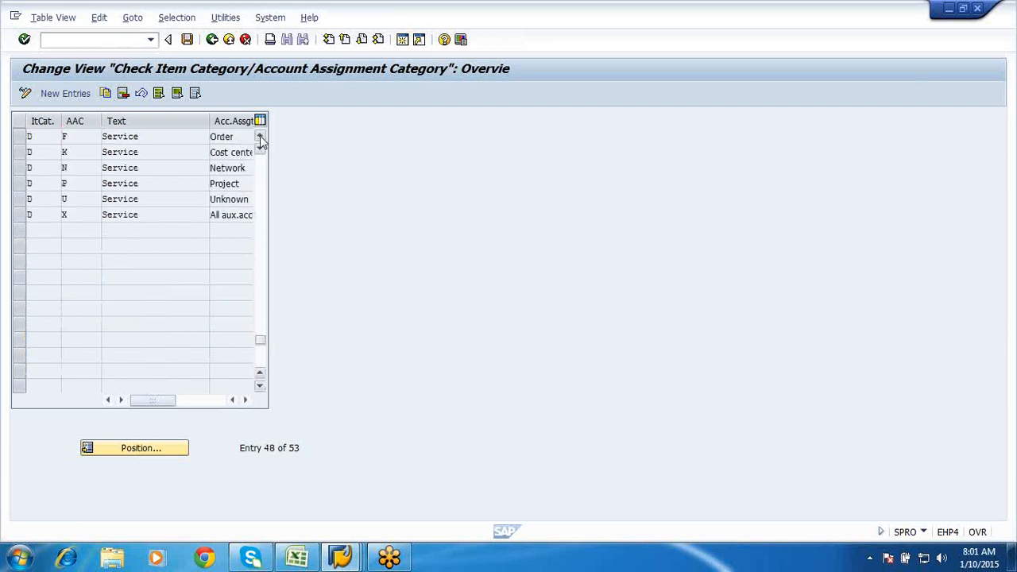
left_click(259, 138)
left_click(260, 138)
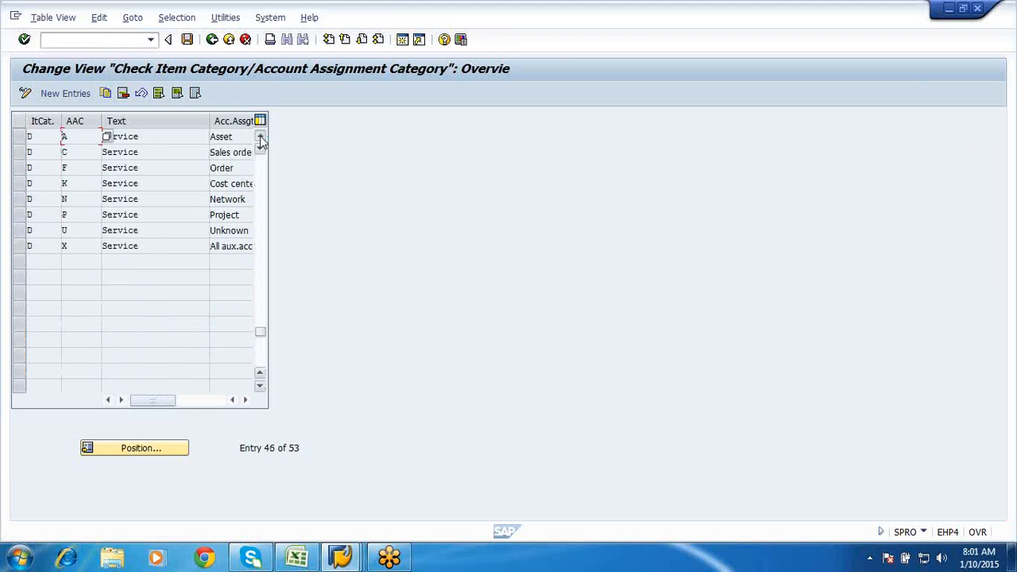
left_click(260, 138)
left_click(259, 138)
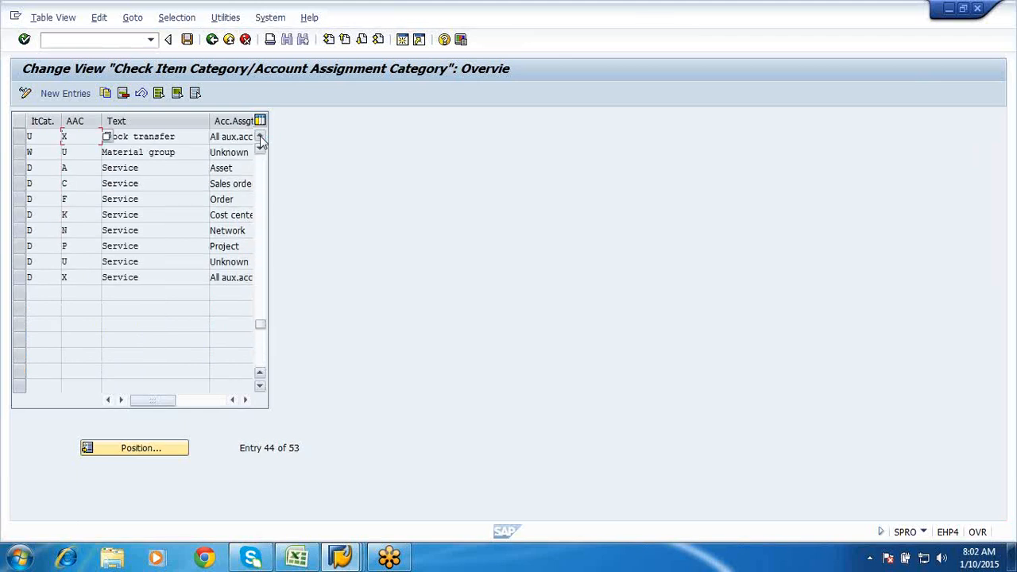
left_click(46, 197)
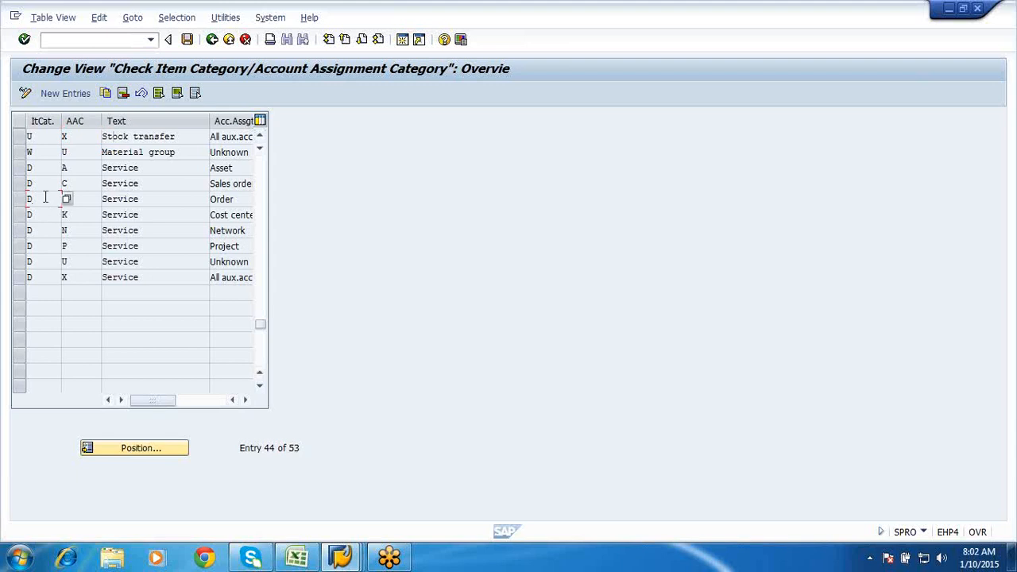
left_click(260, 136)
left_click(260, 137)
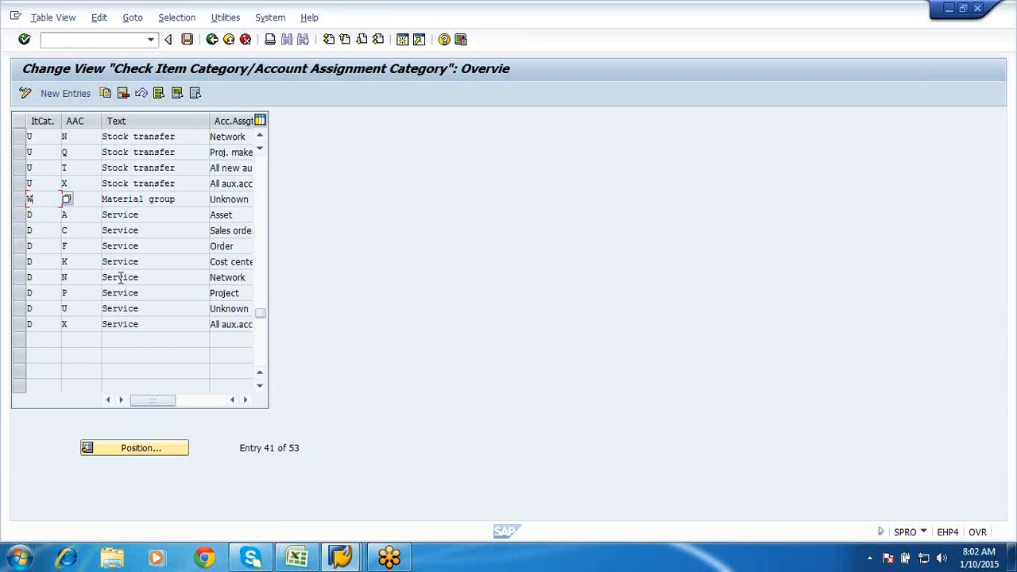
type("U")
left_click(259, 139)
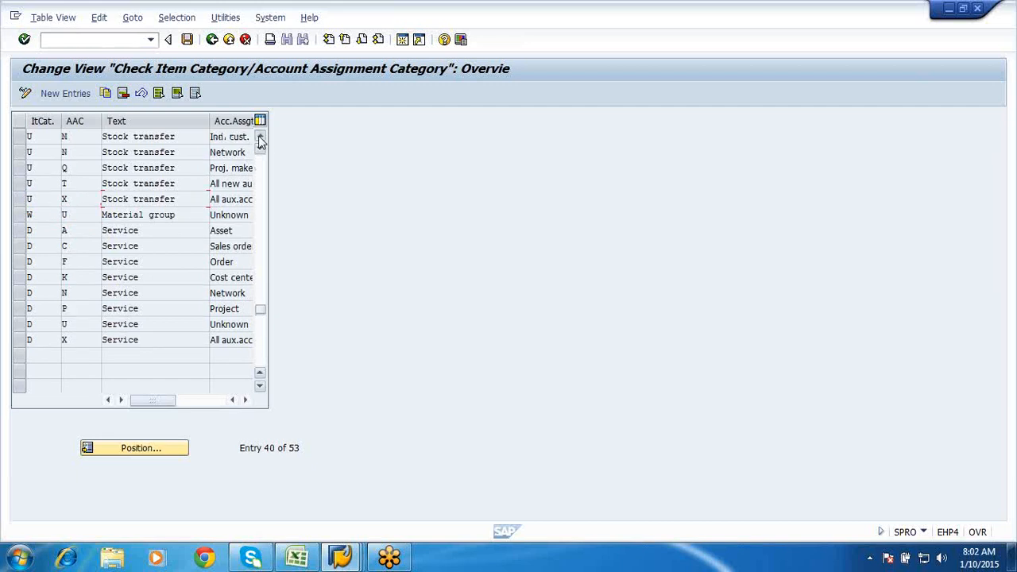
left_click(260, 138)
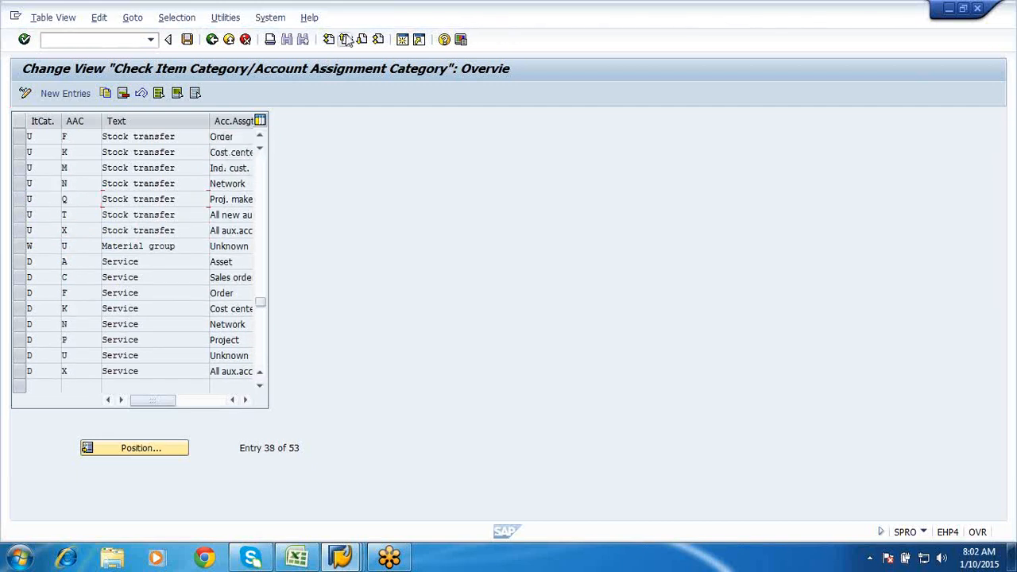
left_click(346, 39)
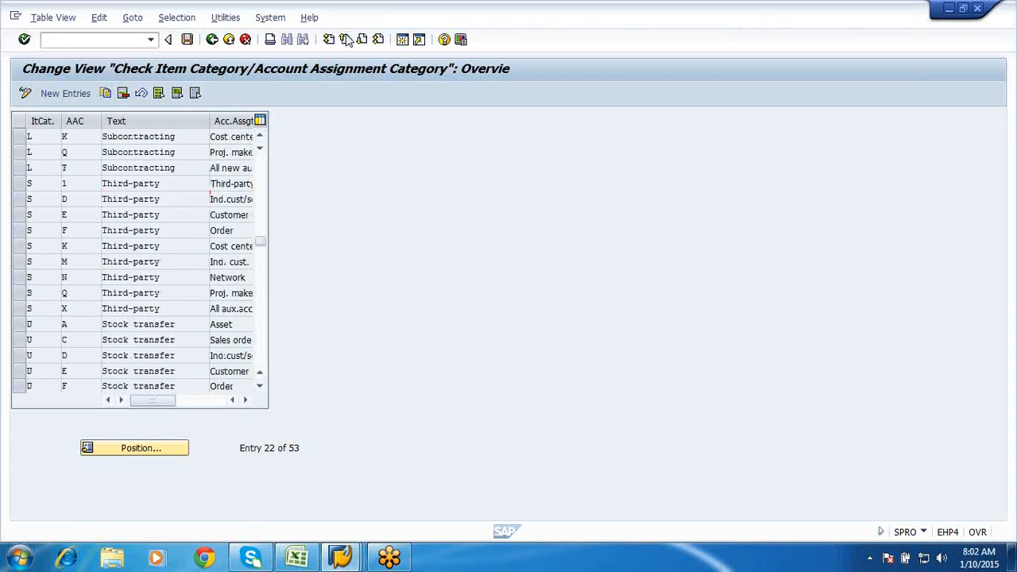
left_click(346, 40)
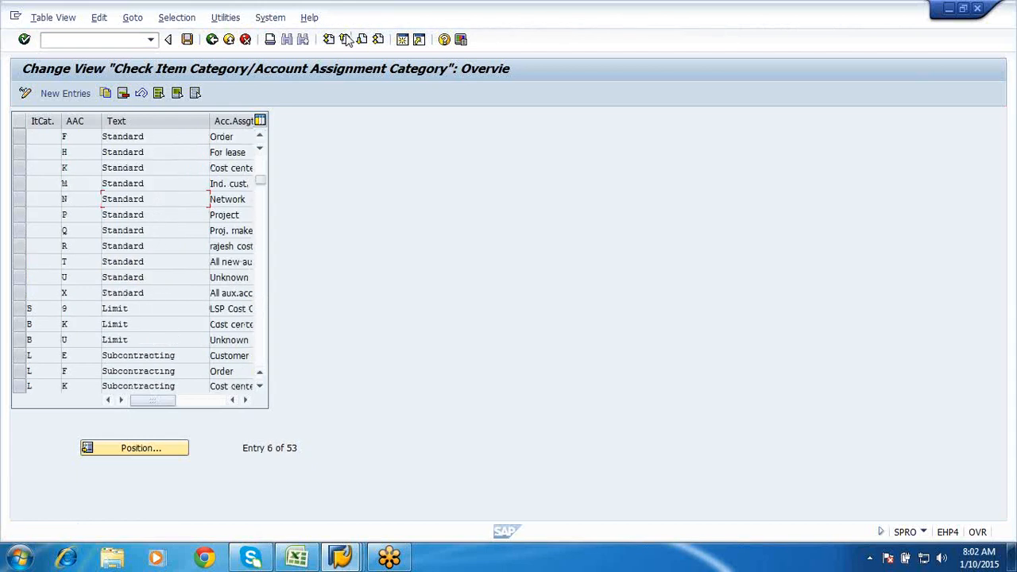
left_click(349, 554)
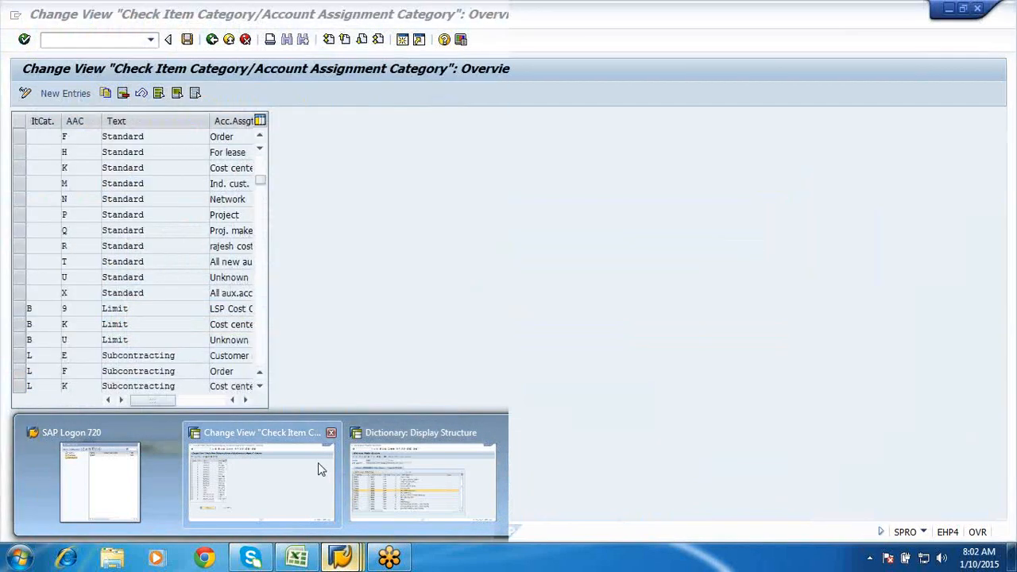
- Switch back from the combination table to the Create Purchase Requisition window
left_click(318, 463)
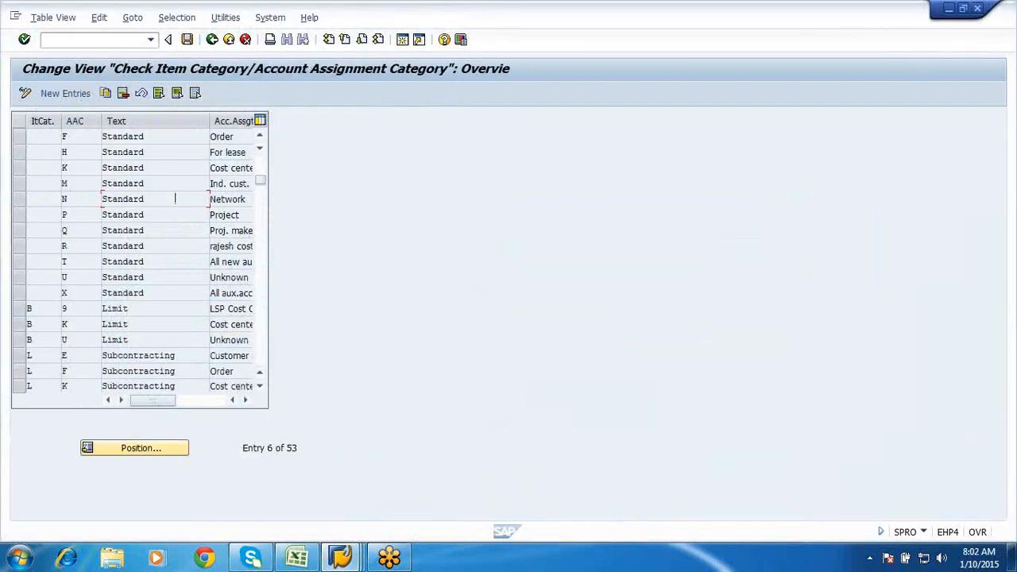
left_click(341, 556)
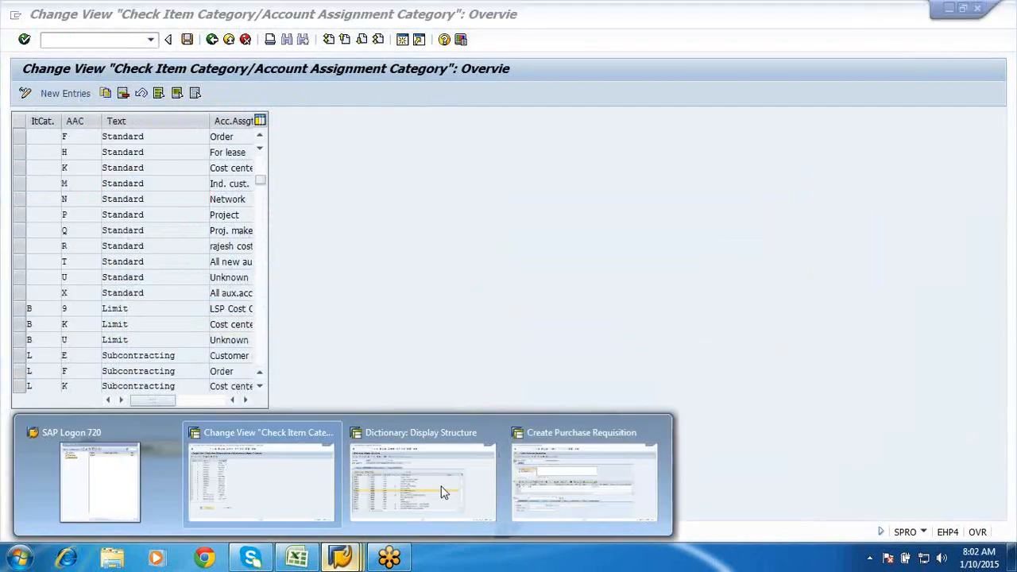
left_click(521, 489)
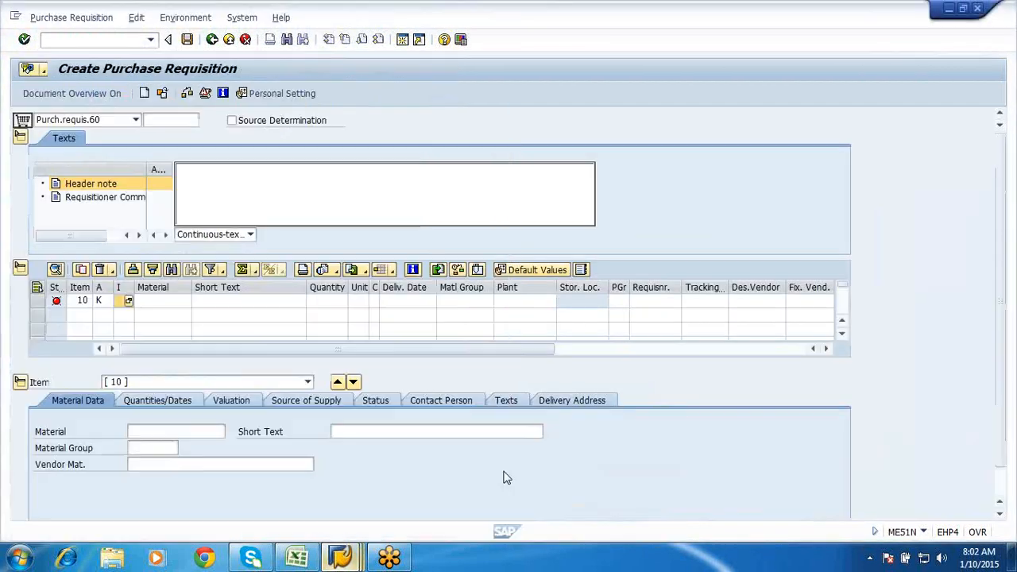
- Browse item 10's item category list down to Consignment, then cancel without choosing
left_click(129, 302)
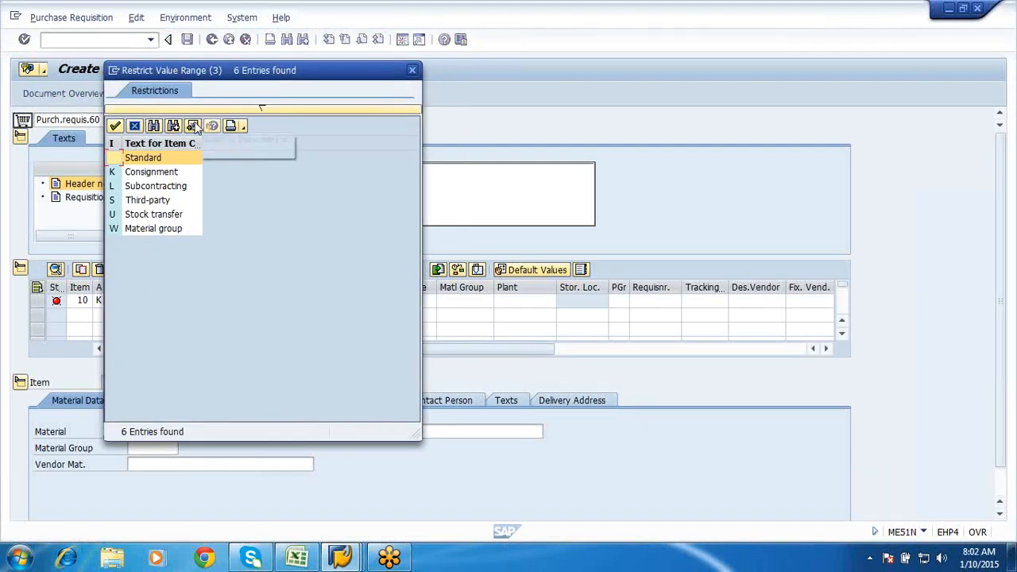
key("Down")
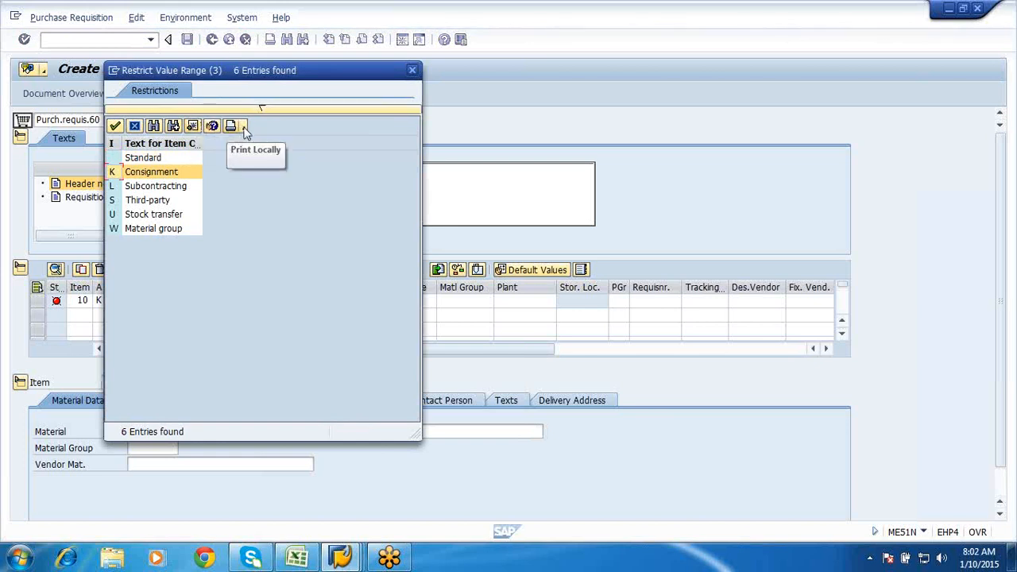
right_click(193, 131)
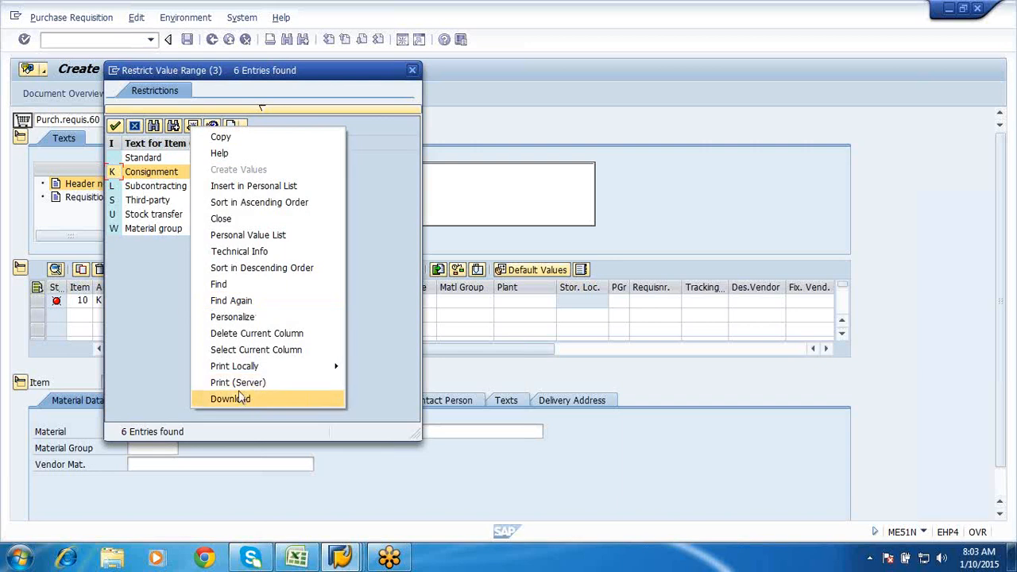
mouse_move(234, 366)
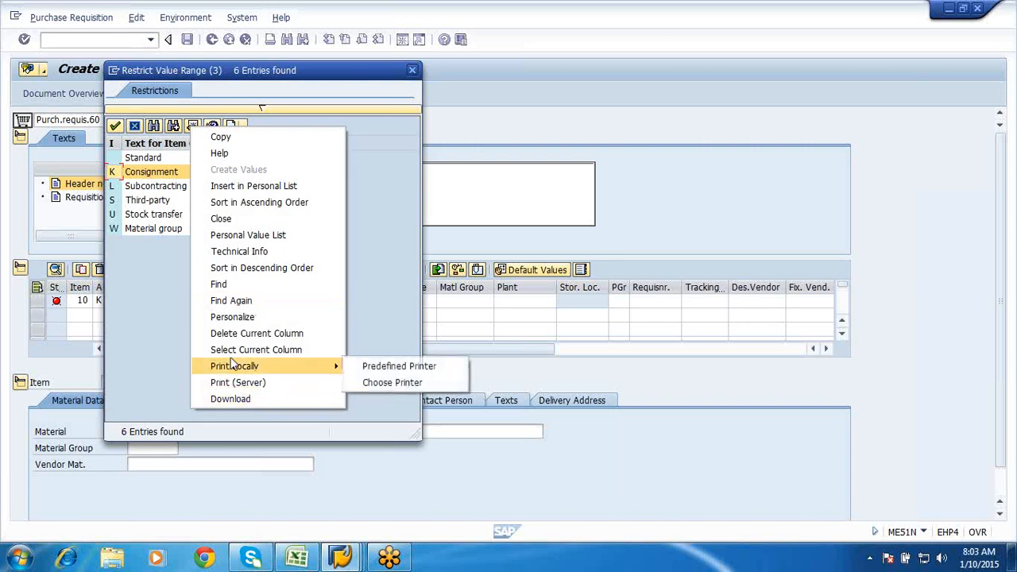
left_click(155, 325)
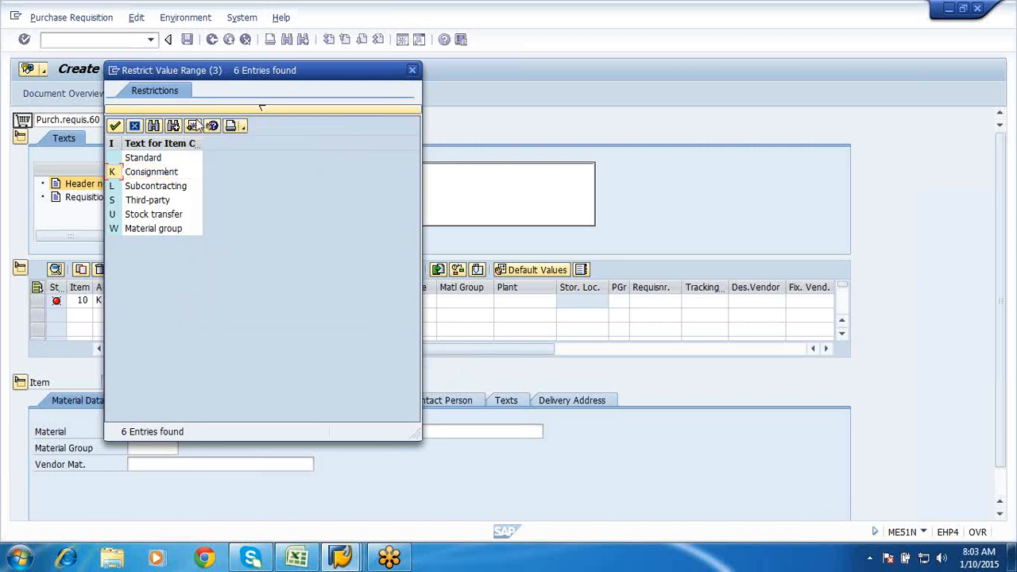
left_click(135, 127)
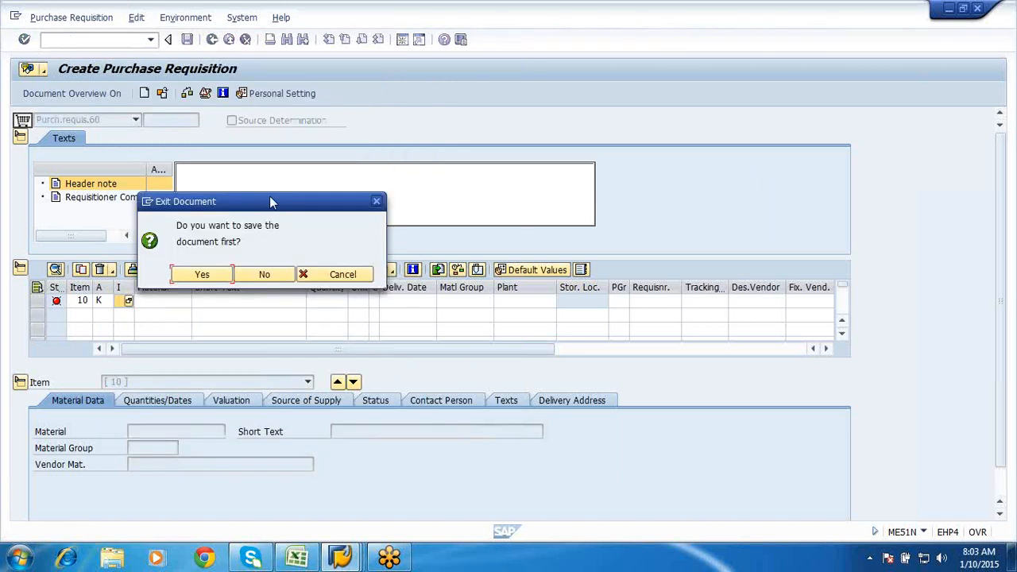
- Discard the unsaved requisition and start ME21N to create a purchase order
left_click(271, 275)
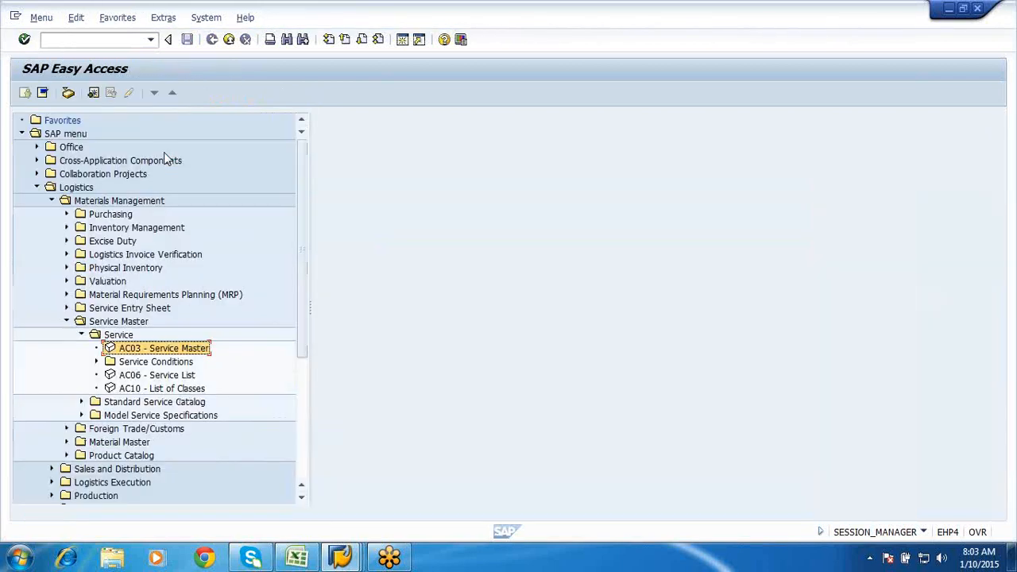
left_click(92, 39)
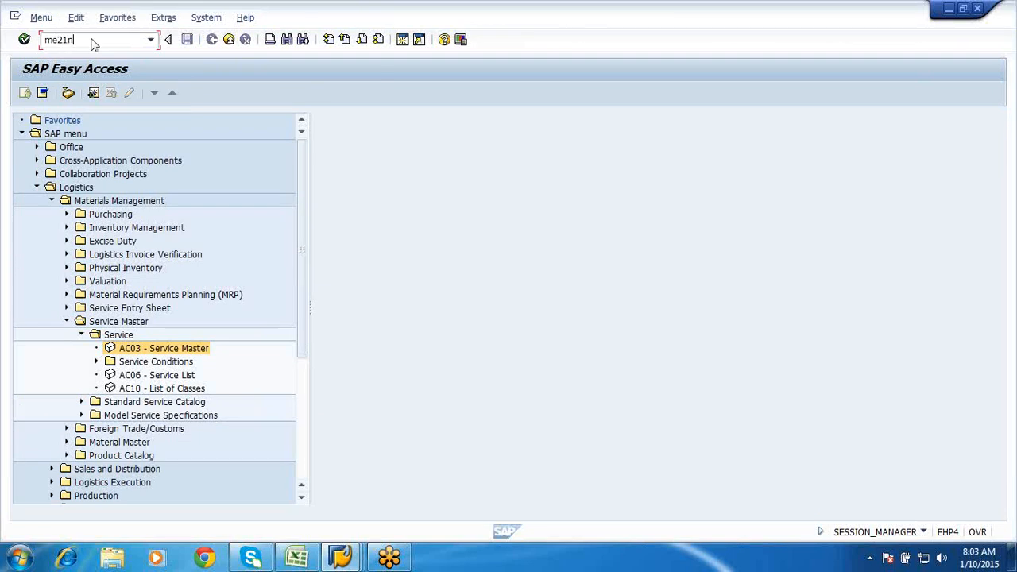
key("Return")
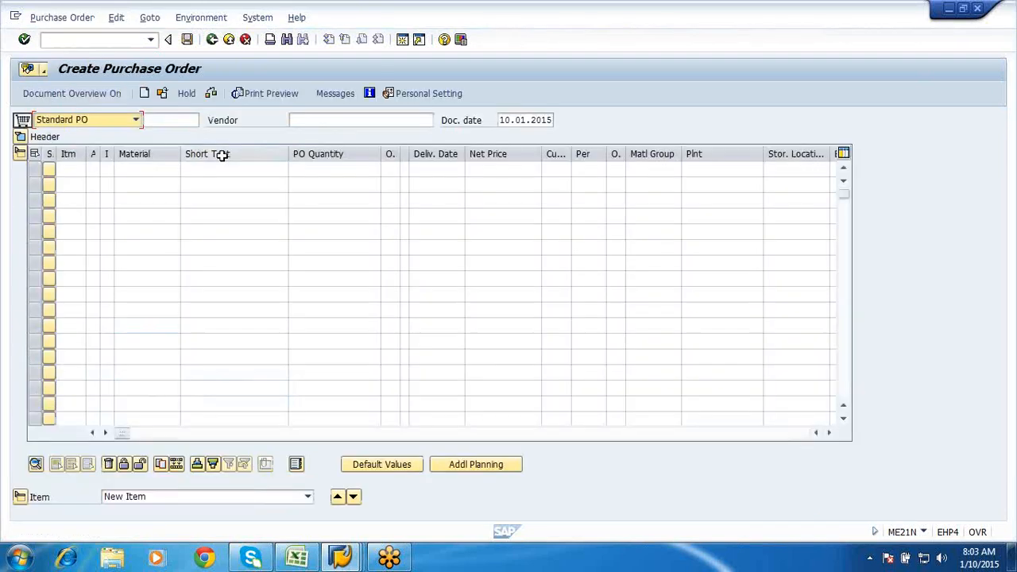
- Set the purchase order type to SAI PO
left_click(133, 121)
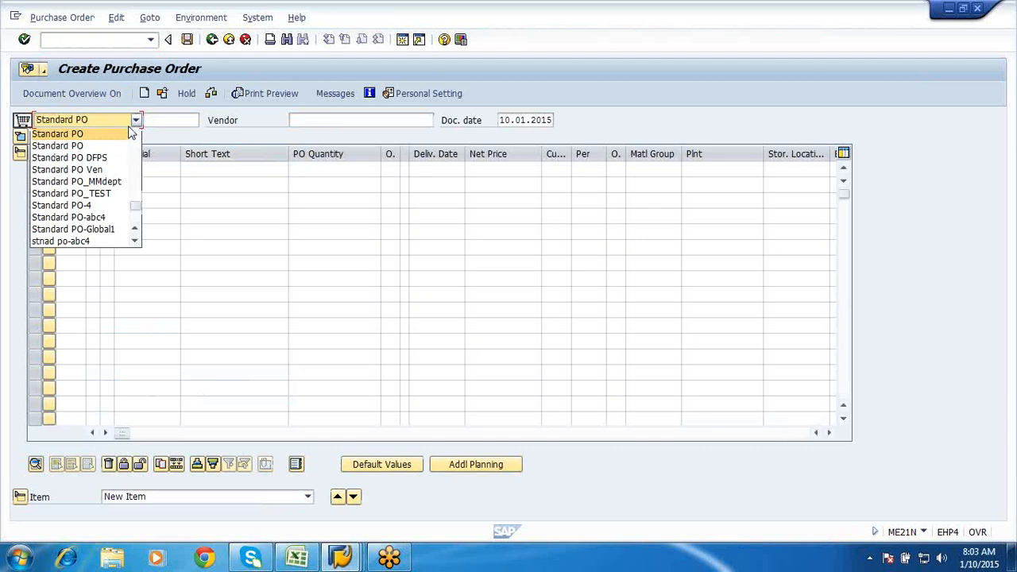
left_click(79, 146)
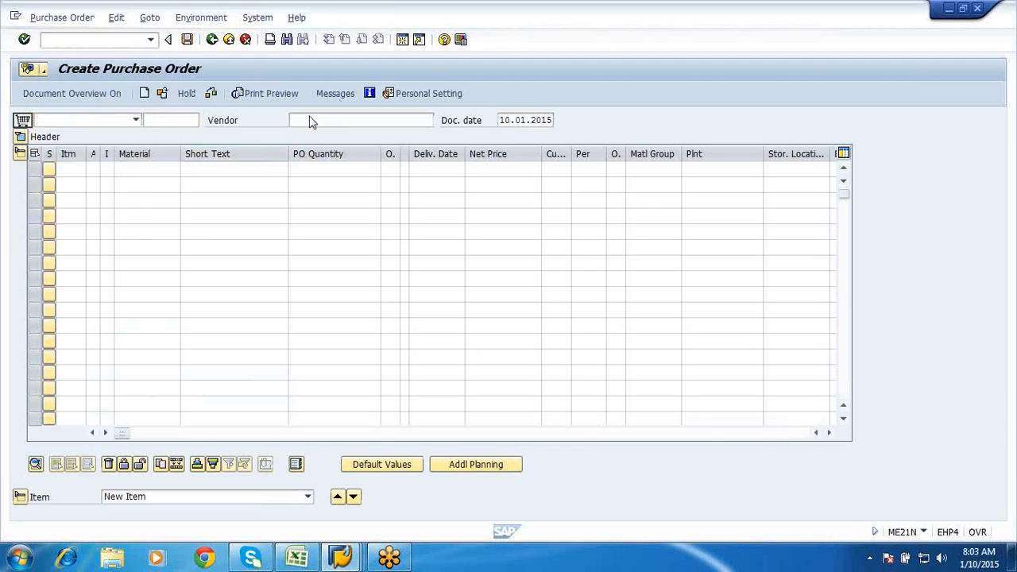
left_click(137, 120)
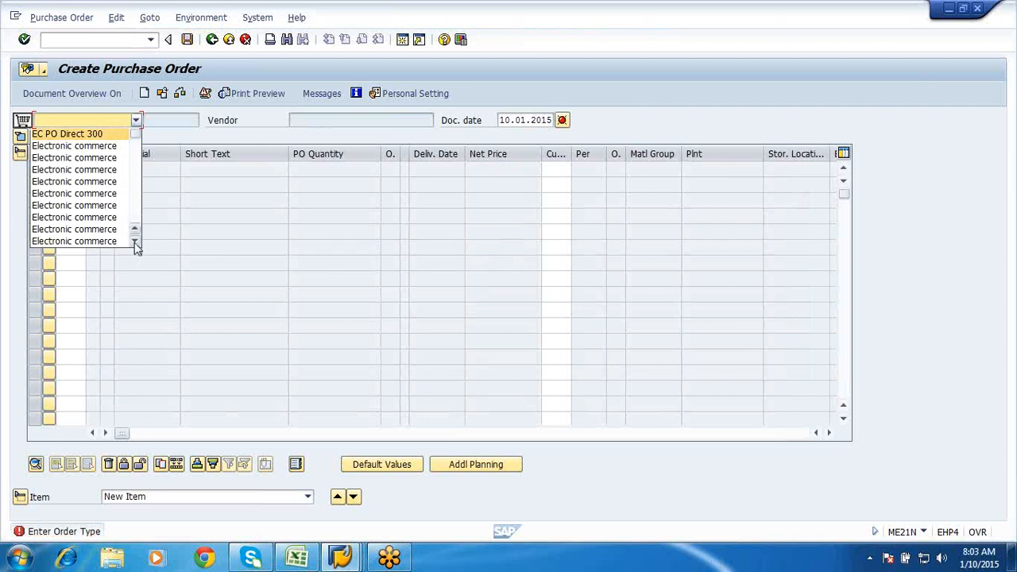
left_click(136, 243)
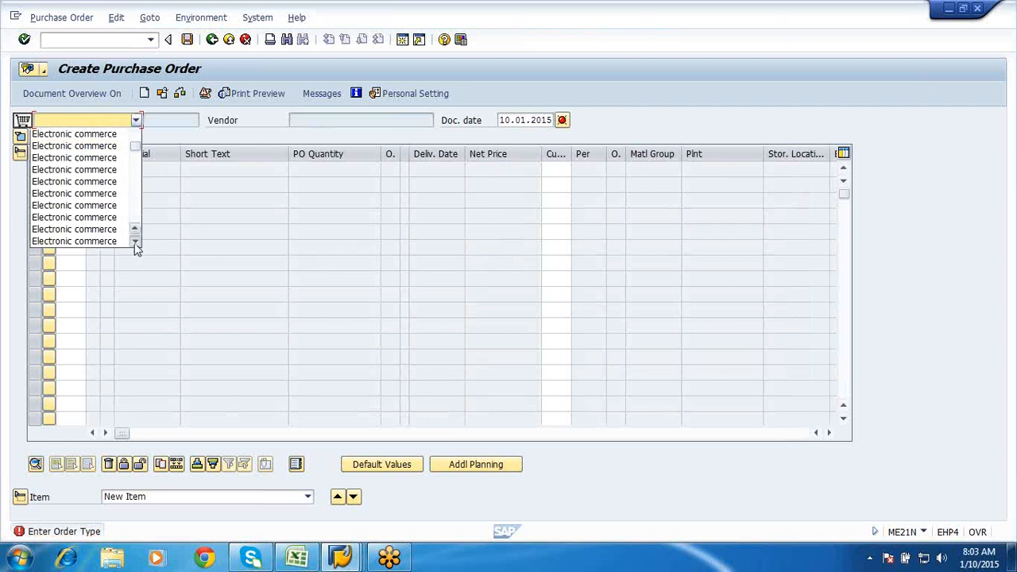
left_click(135, 242)
left_click(135, 242)
left_click(135, 242)
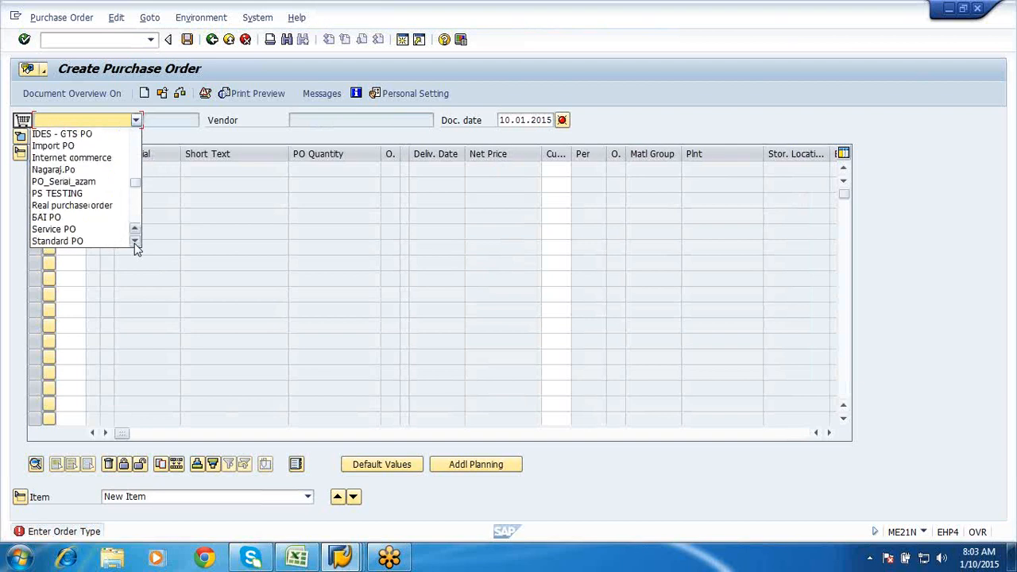
left_click(39, 218)
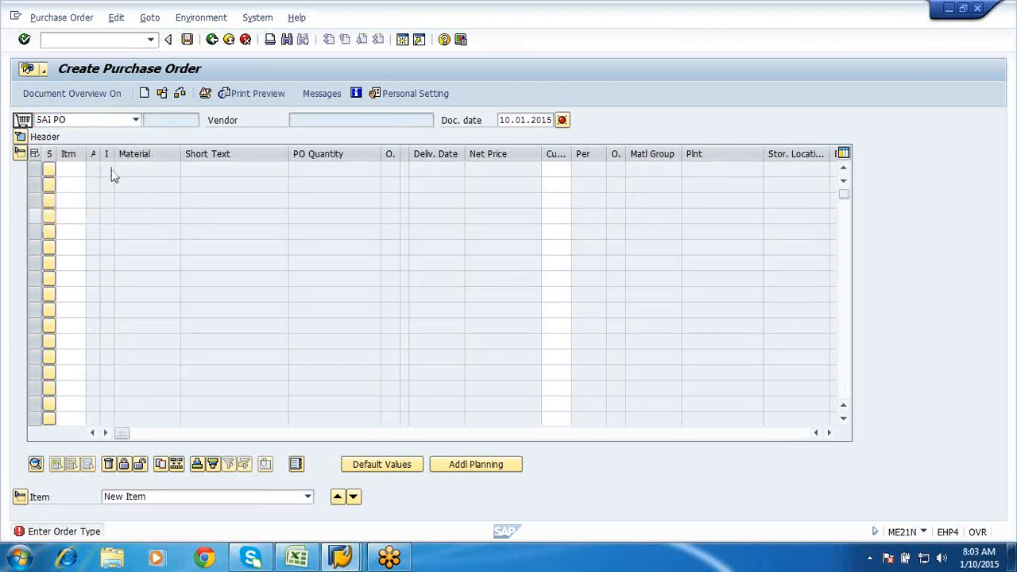
- Fill the header: vendor from recent entries, Purch. Org. SFPO, Purch. Group 000, Company Code sf00
left_click(333, 120)
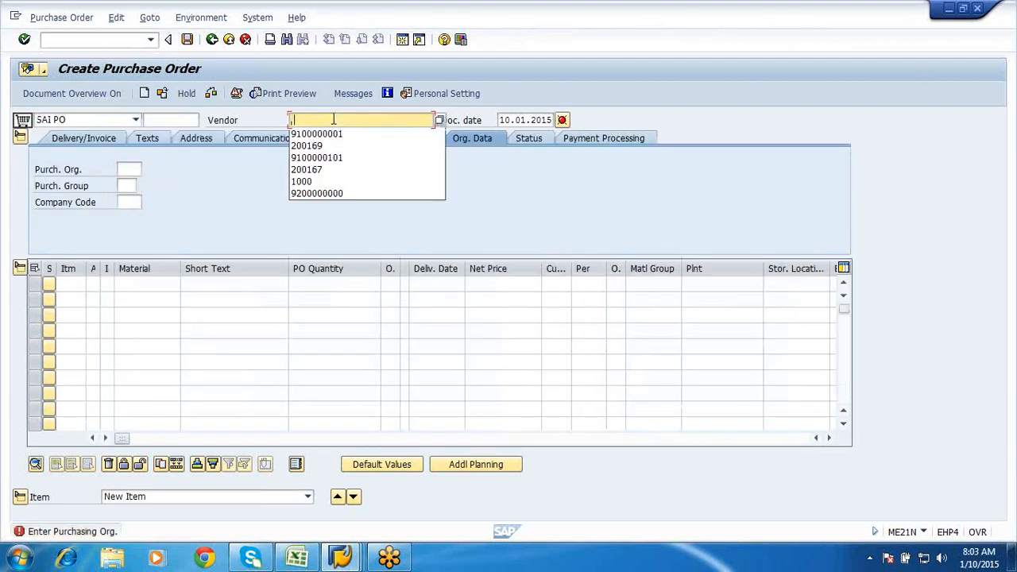
left_click(316, 133)
left_click(125, 170)
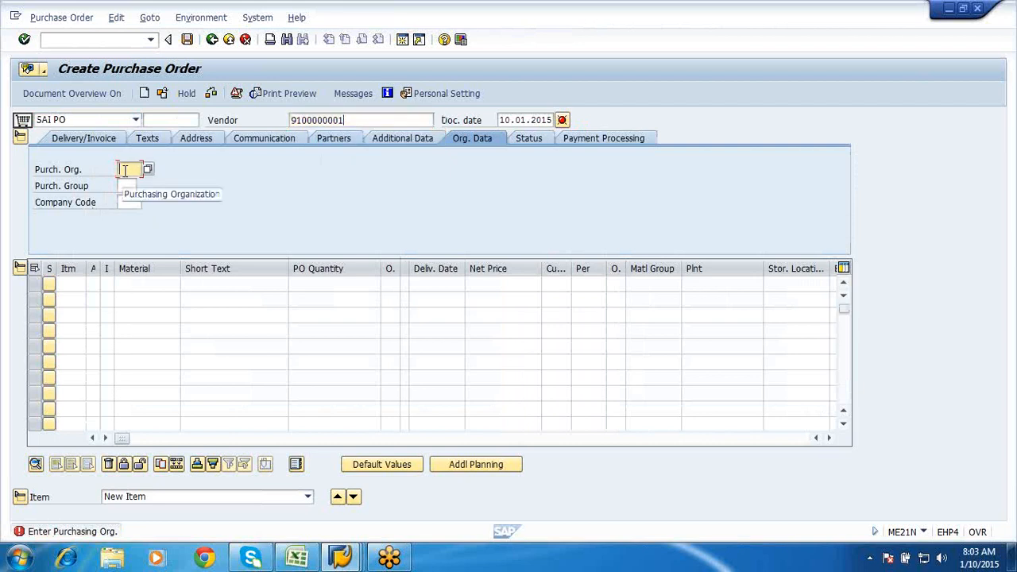
left_click(127, 181)
left_click(126, 186)
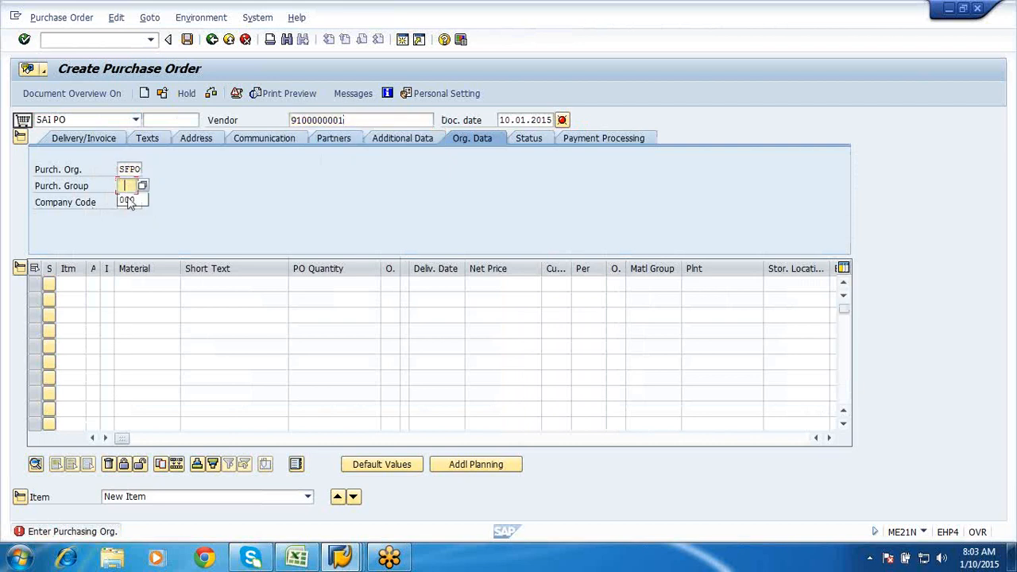
left_click(127, 201)
left_click(128, 203)
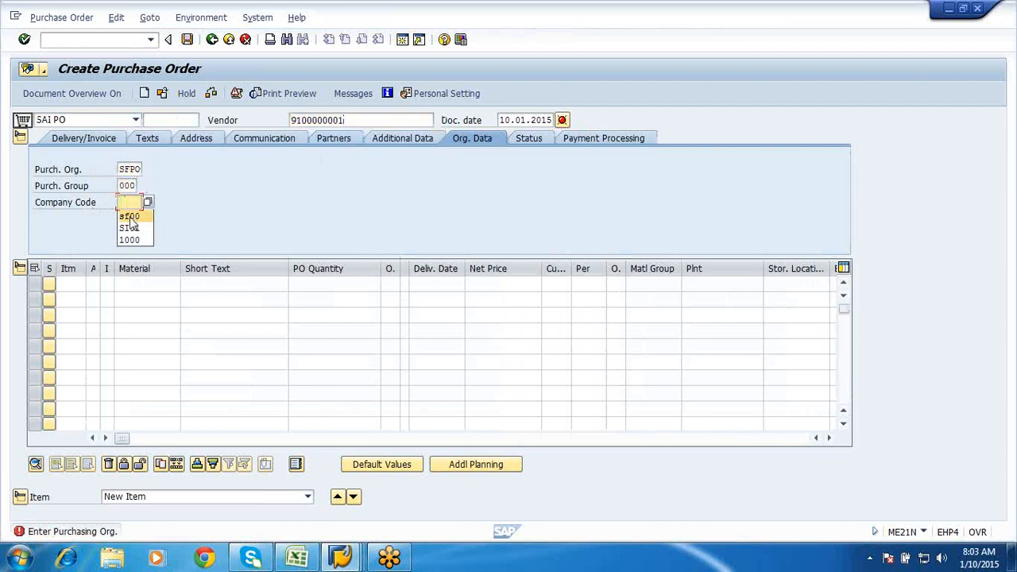
left_click(129, 220)
- Enter account assignment category K for the first item
left_click(93, 284)
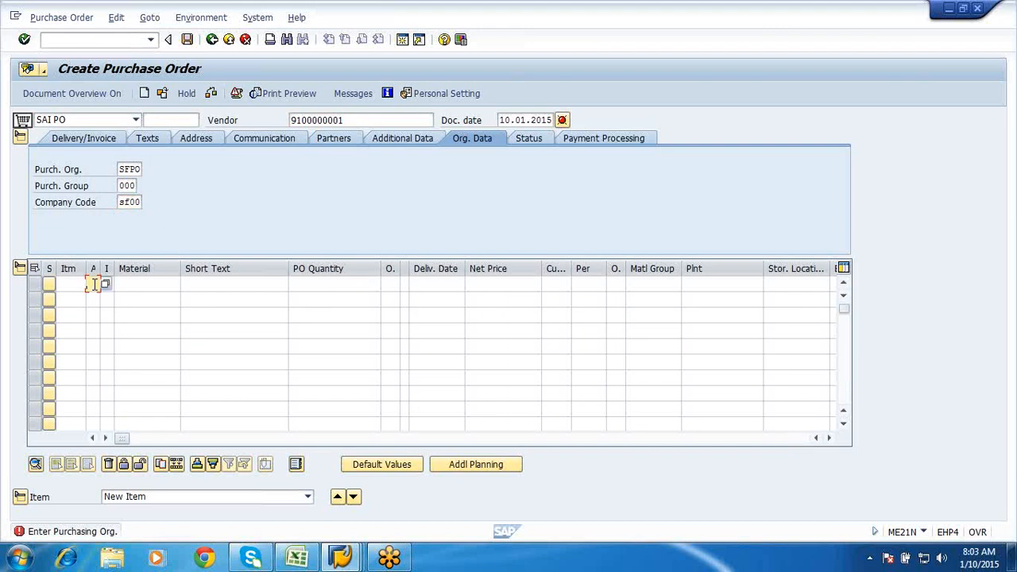
type("k")
left_click(125, 285)
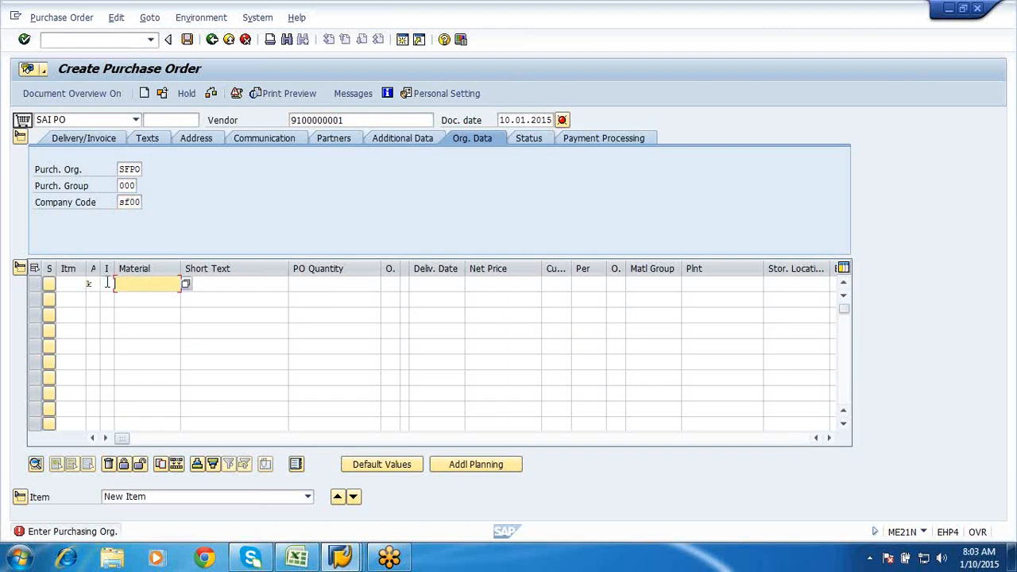
left_click(111, 284)
- Remove Standard from the personal value list, display all item categories, and choose D Service
left_click(119, 284)
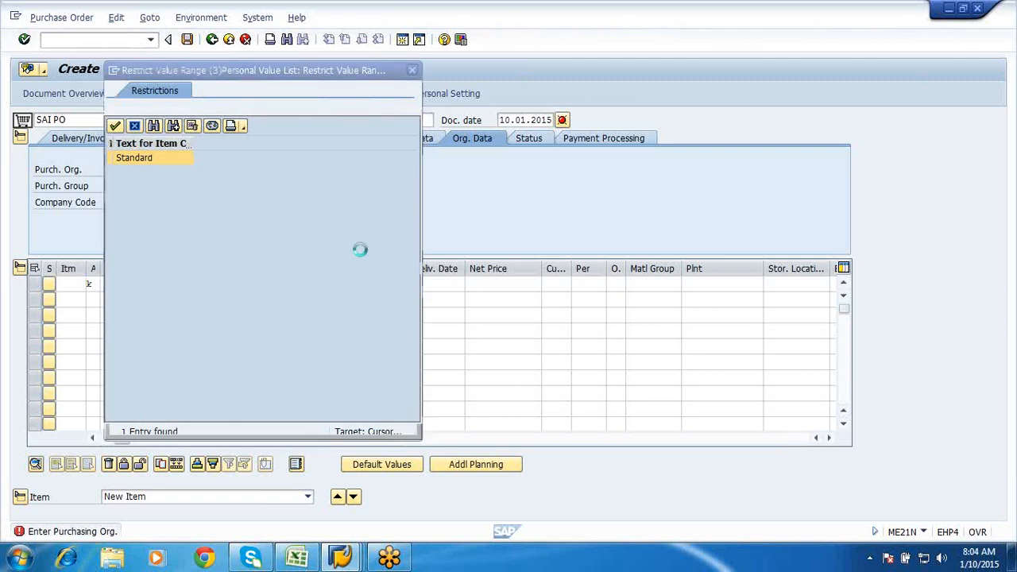
left_click(192, 126)
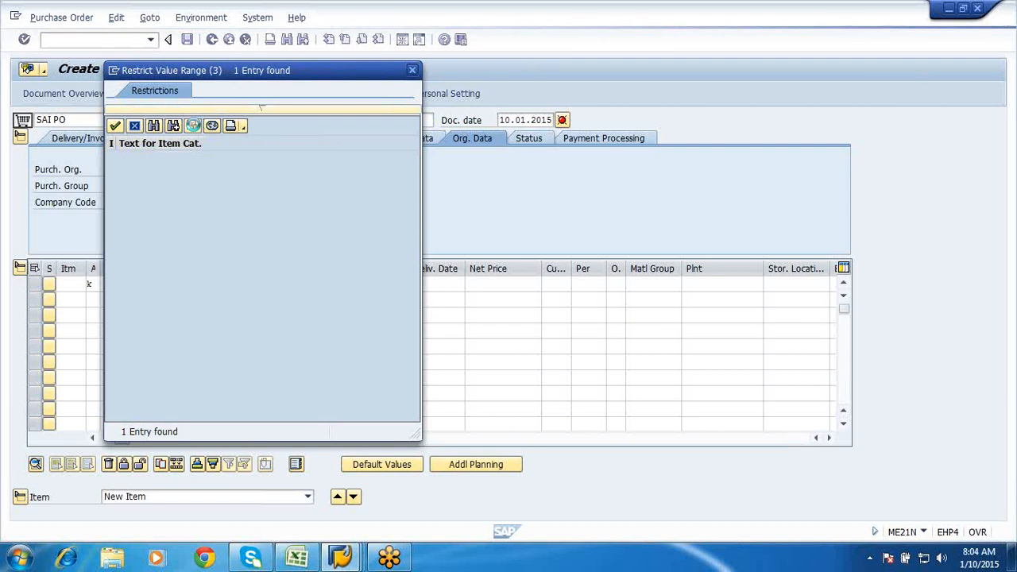
left_click(212, 127)
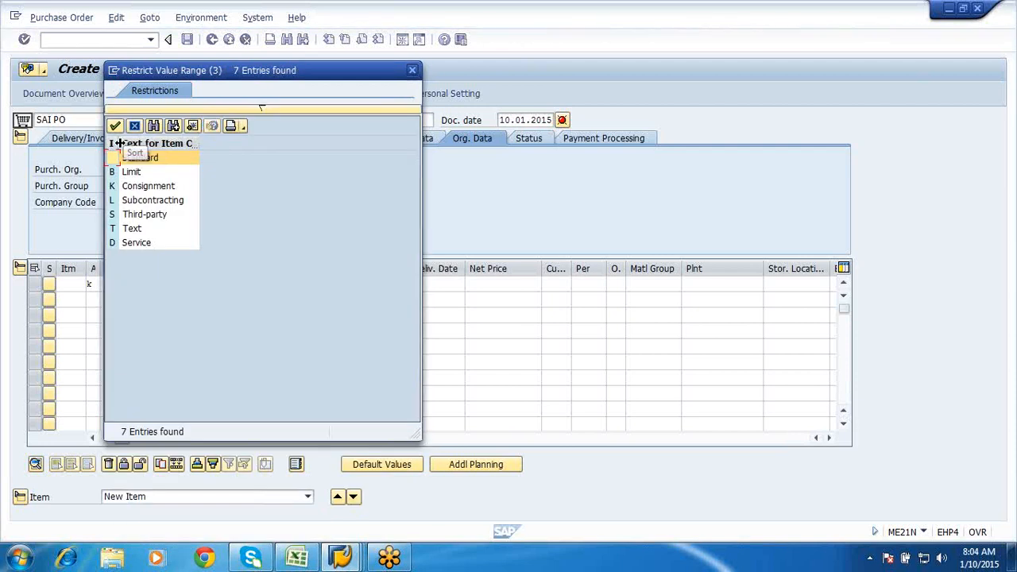
left_click_drag(120, 143, 183, 157)
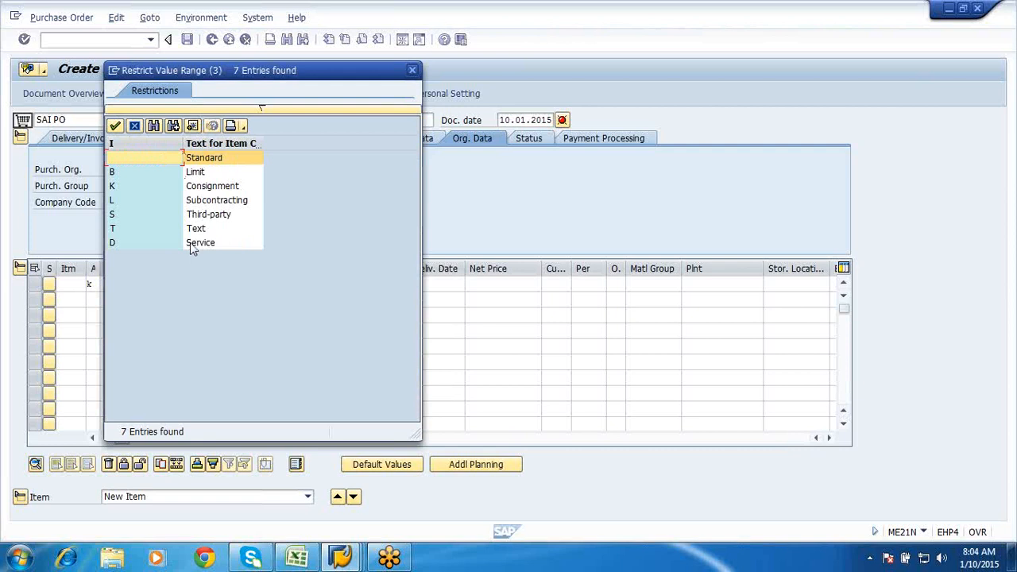
double_click(194, 244)
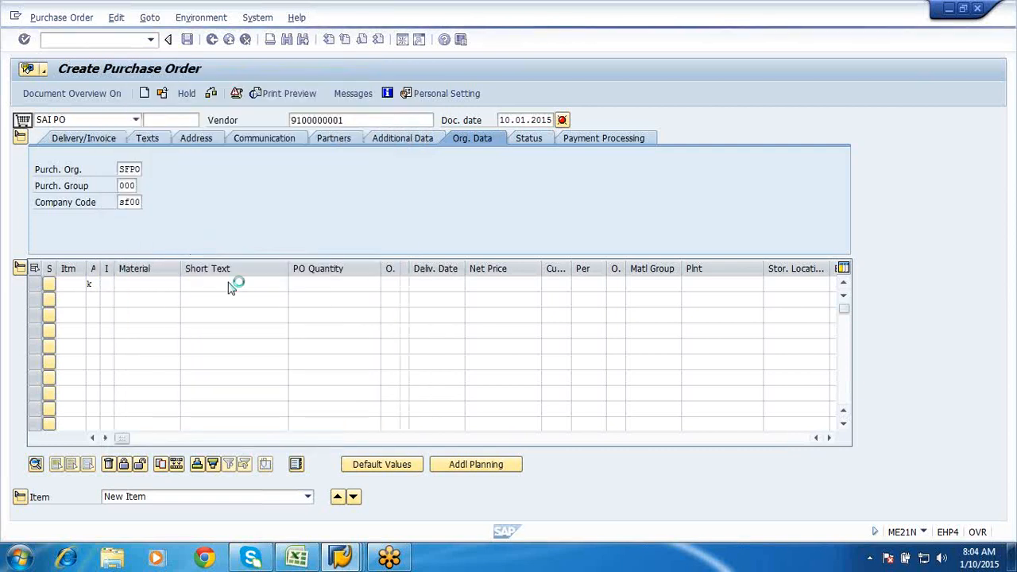
- Give the item short text 'electrical services' and PO quantity 1 ea
left_click(229, 284)
type("e")
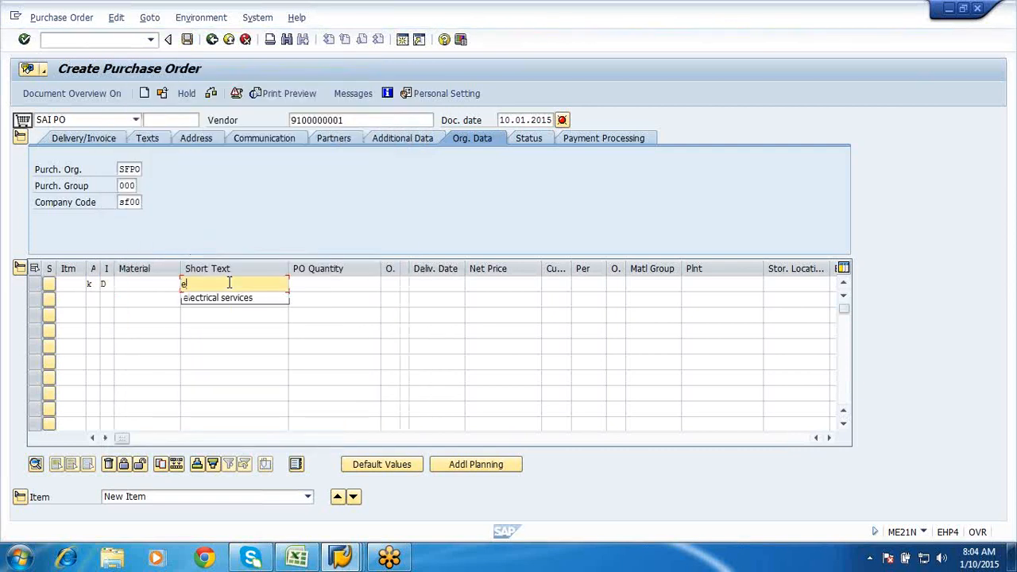
type("l")
key("Down")
key("Return")
left_click(359, 289)
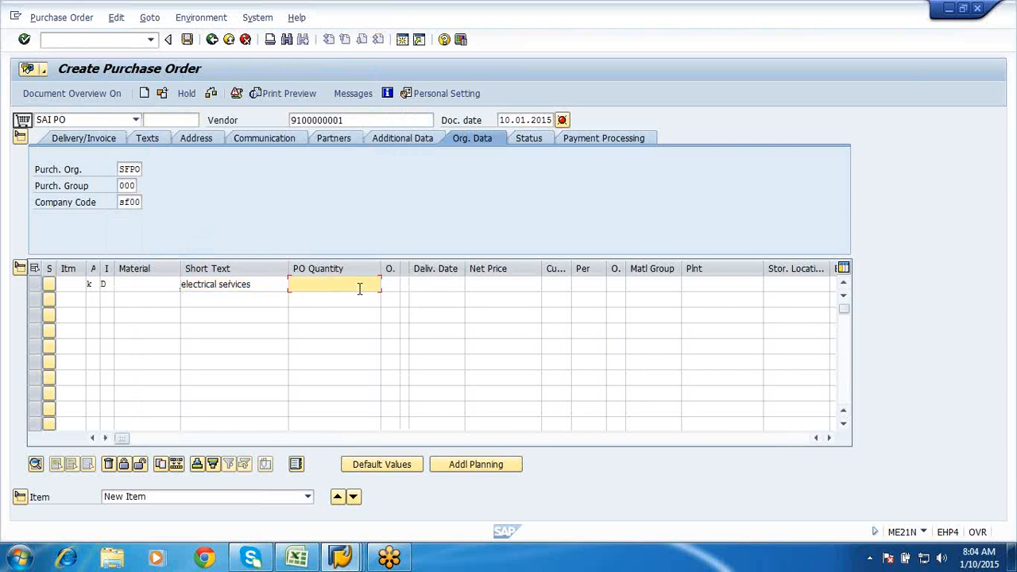
type("1")
left_click(392, 286)
type("ea")
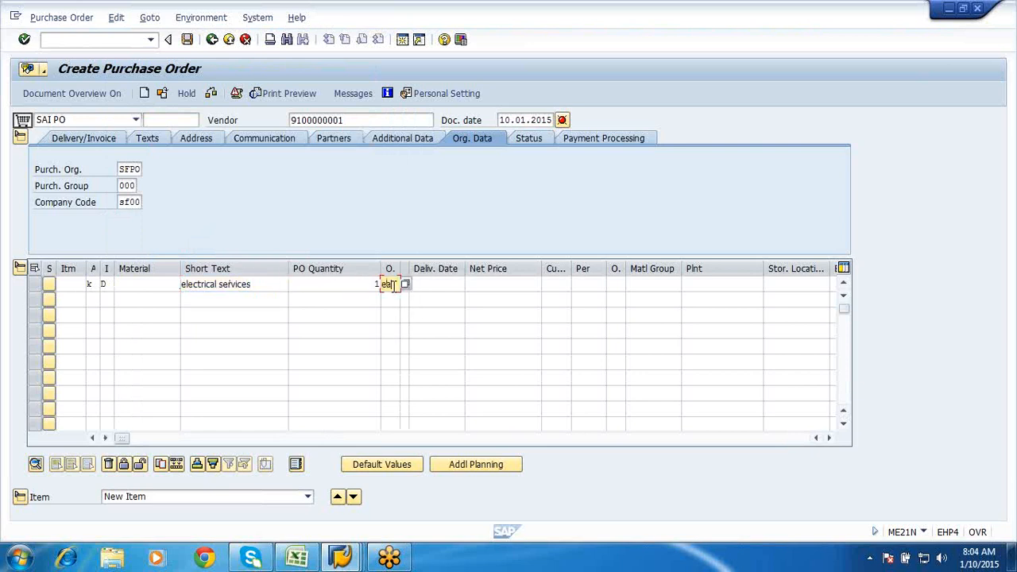
- Set currency inr, material group 001 and plant SFP1, and confirm the item
left_click(527, 286)
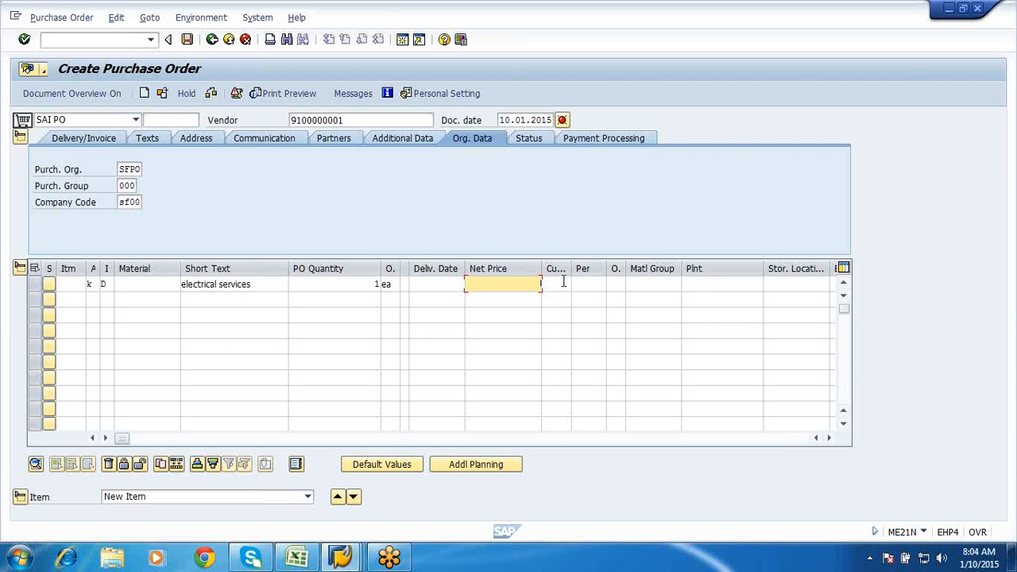
left_click(562, 283)
type("inr")
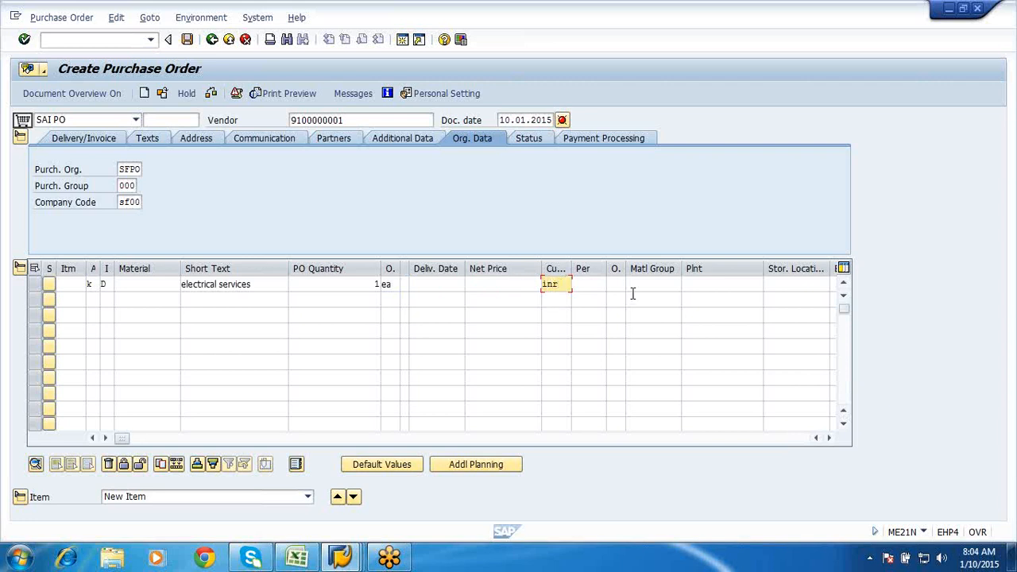
left_click(633, 287)
type("001")
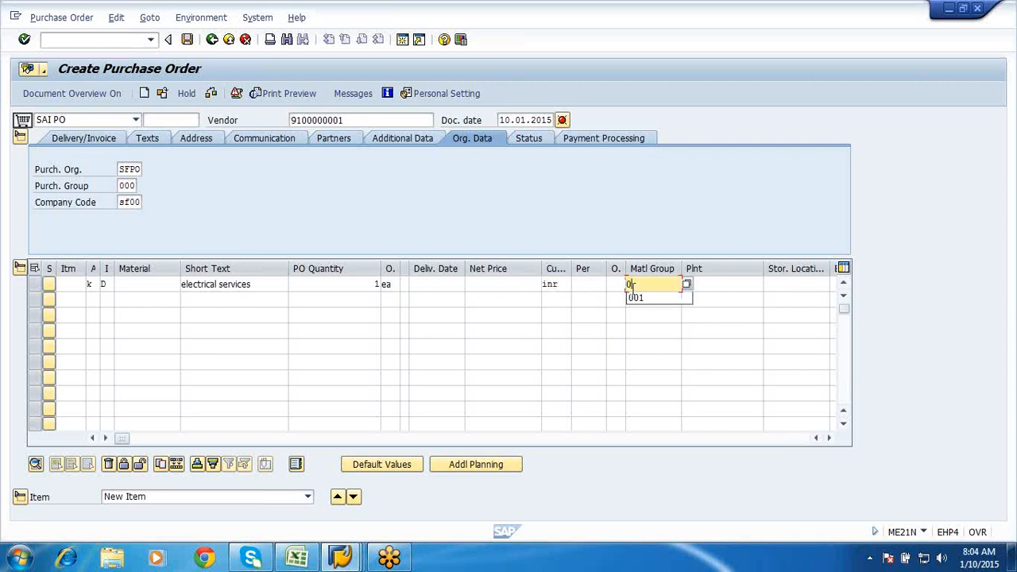
left_click(713, 285)
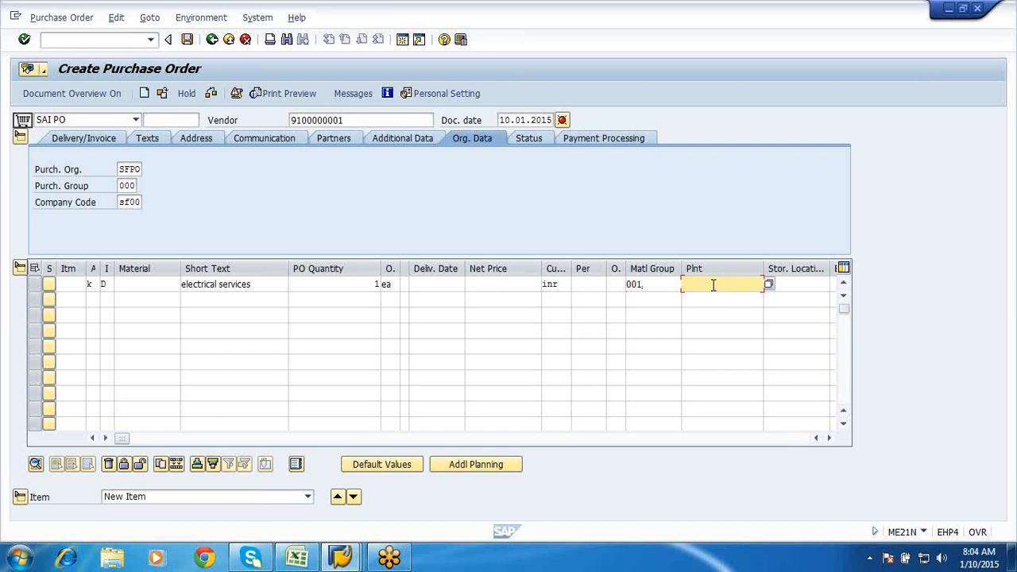
type("sfp")
key("Down")
key("Return")
key("Return")
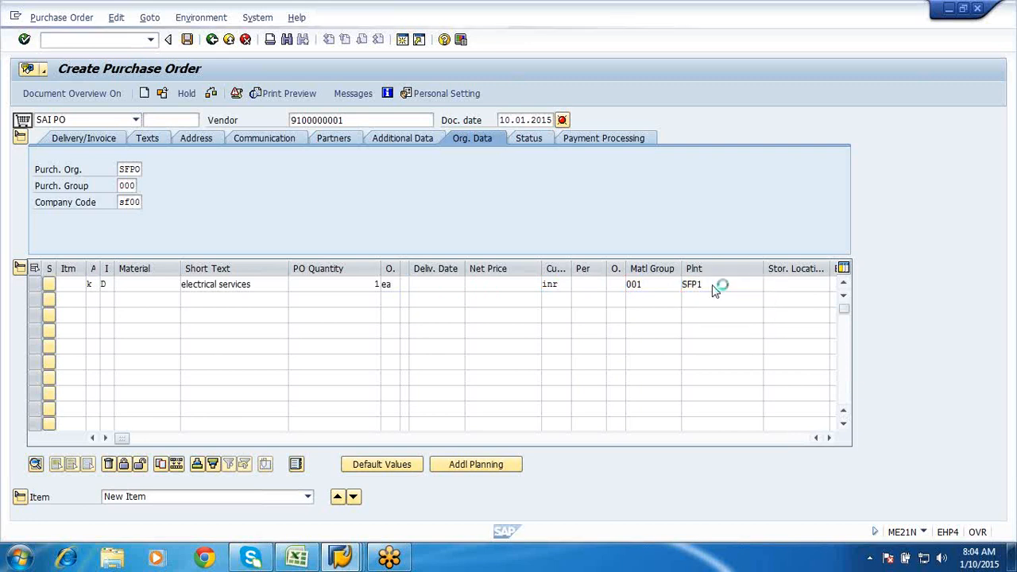
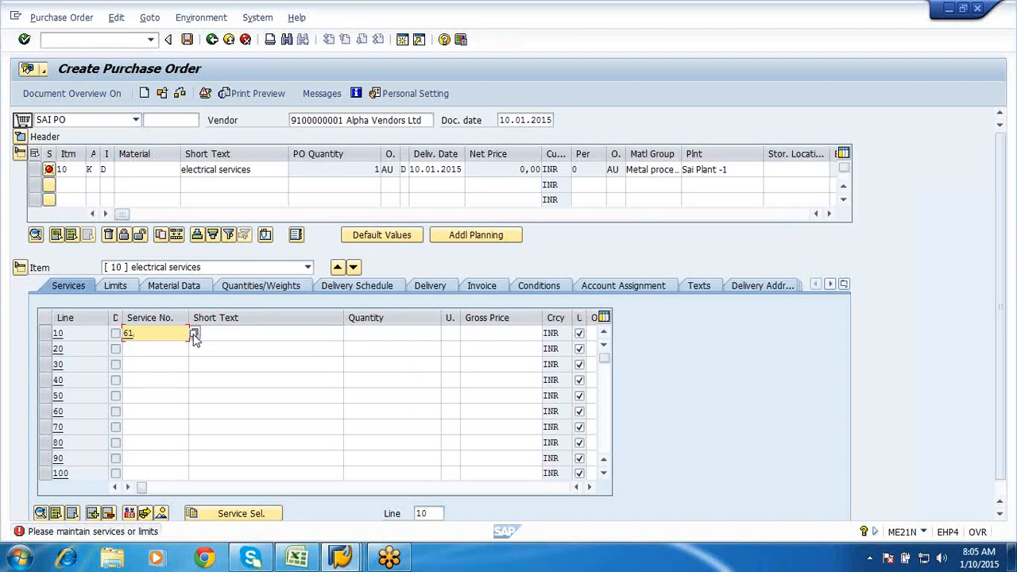
- Search service numbers without a hit limit and put service 61, Annual electrical maintenance, on line 10
left_click(195, 335)
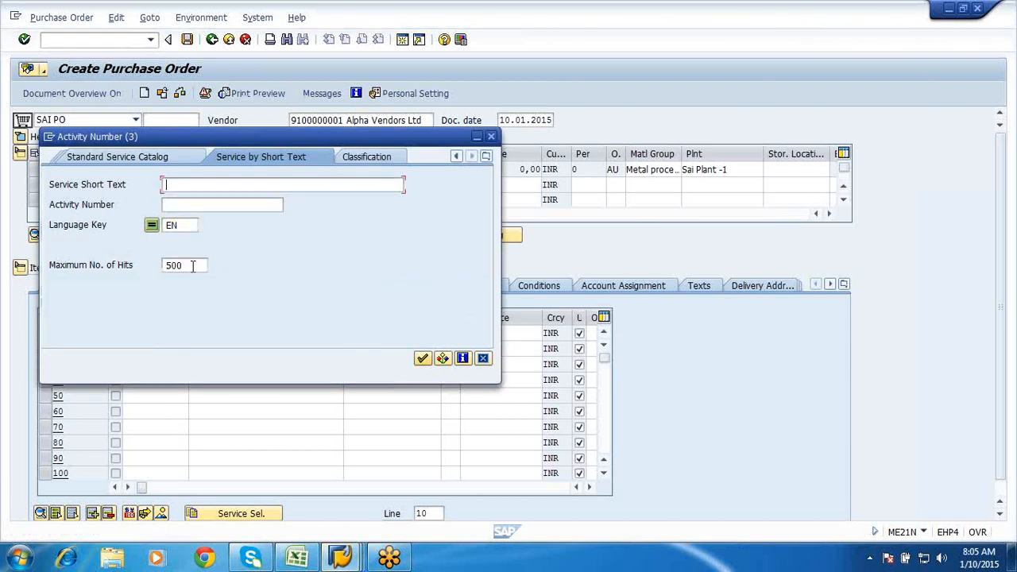
left_click(192, 266)
left_click(172, 184)
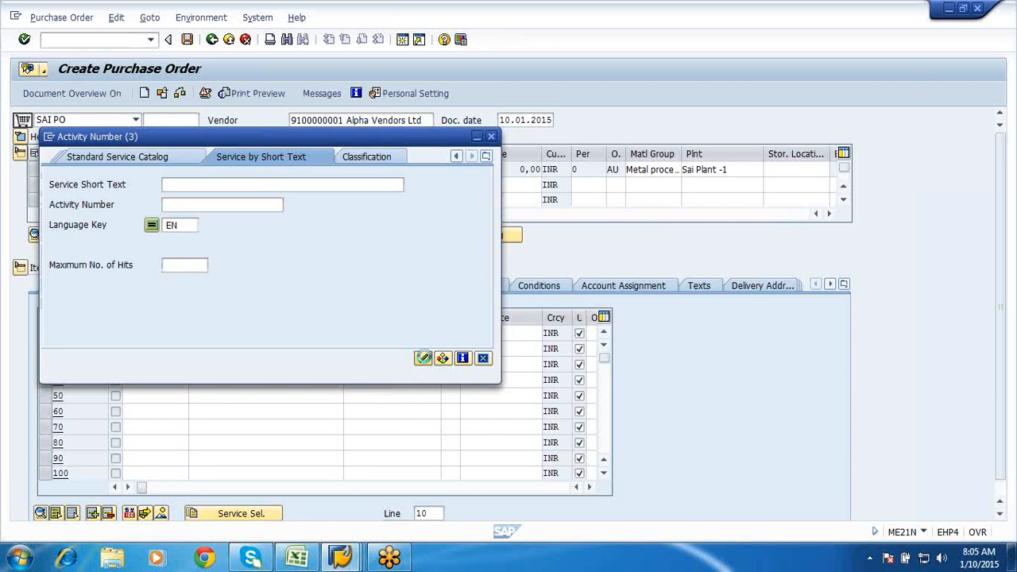
left_click(422, 358)
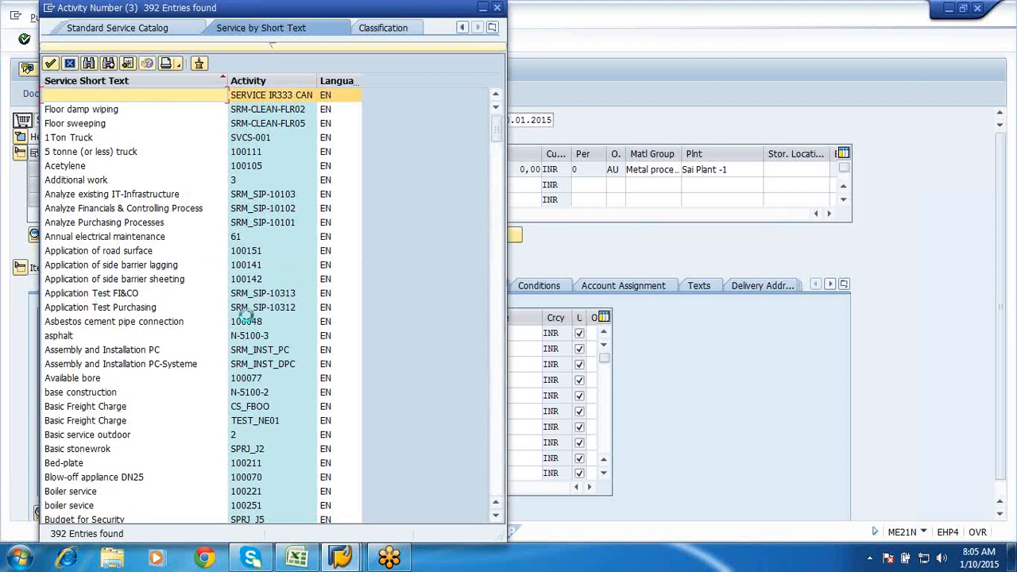
left_click(110, 236)
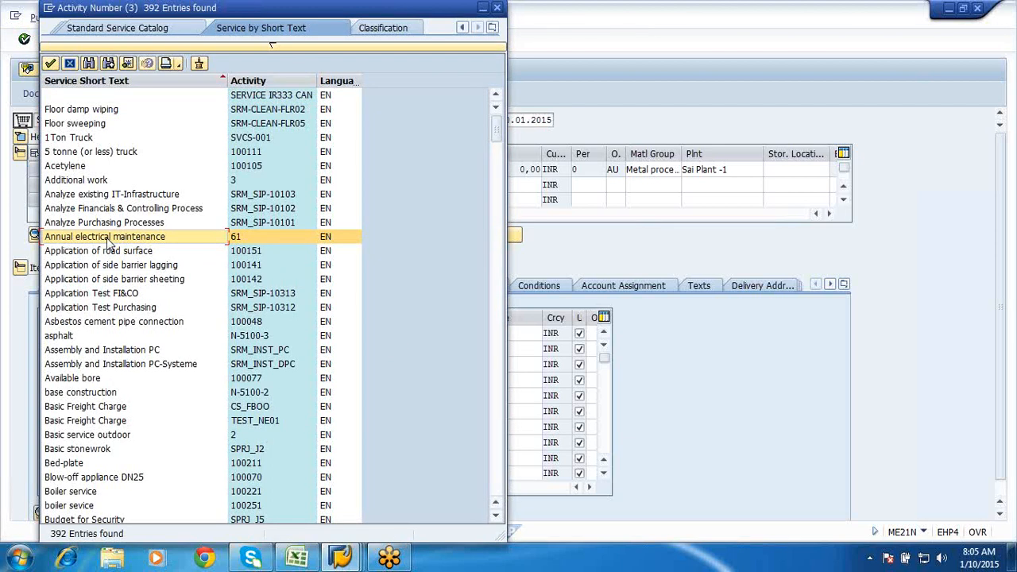
double_click(107, 238)
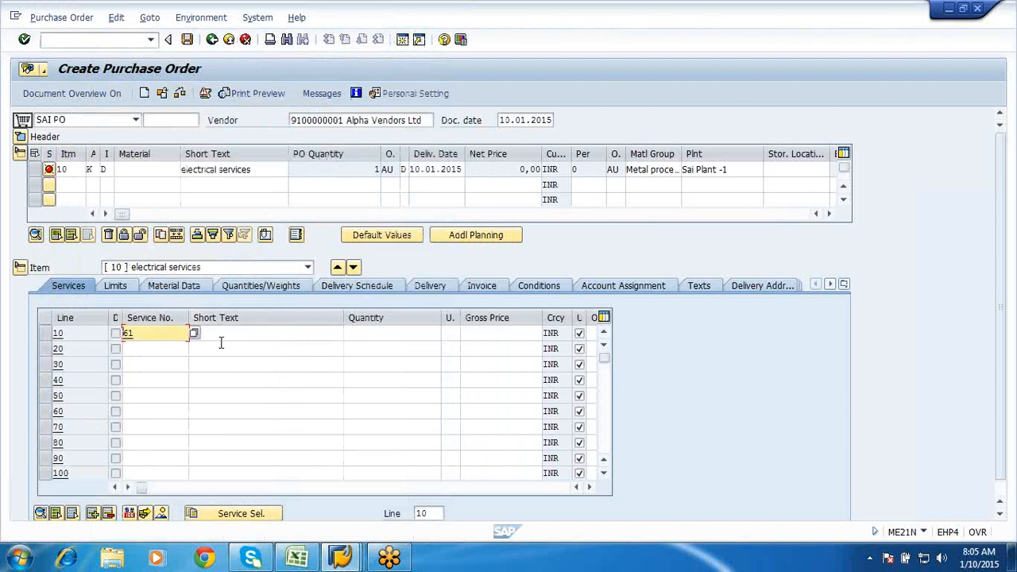
- Give service line 10 quantity 1 ea at gross price 100
left_click(383, 334)
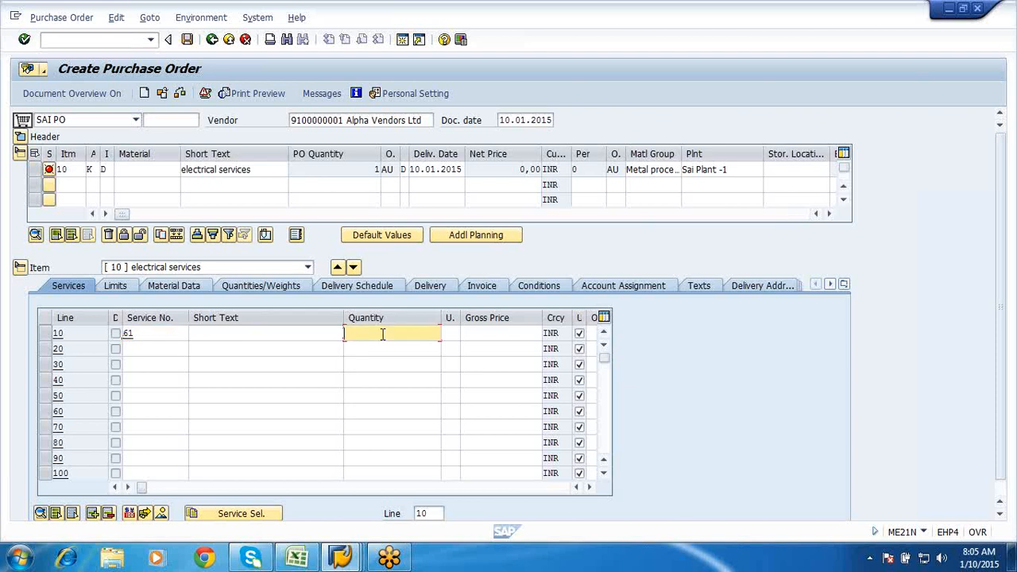
type("1")
left_click(448, 337)
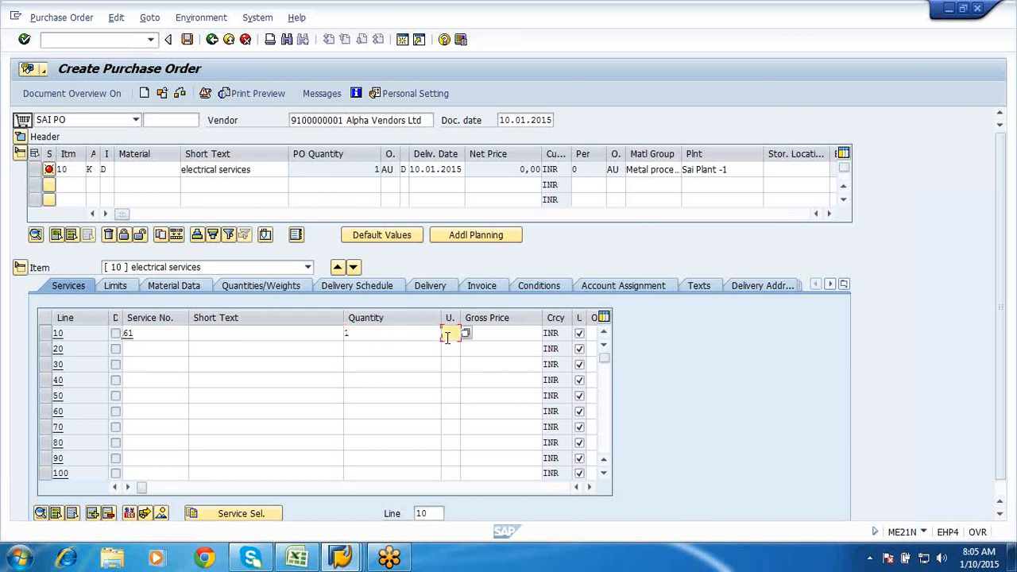
type("ea")
left_click(496, 334)
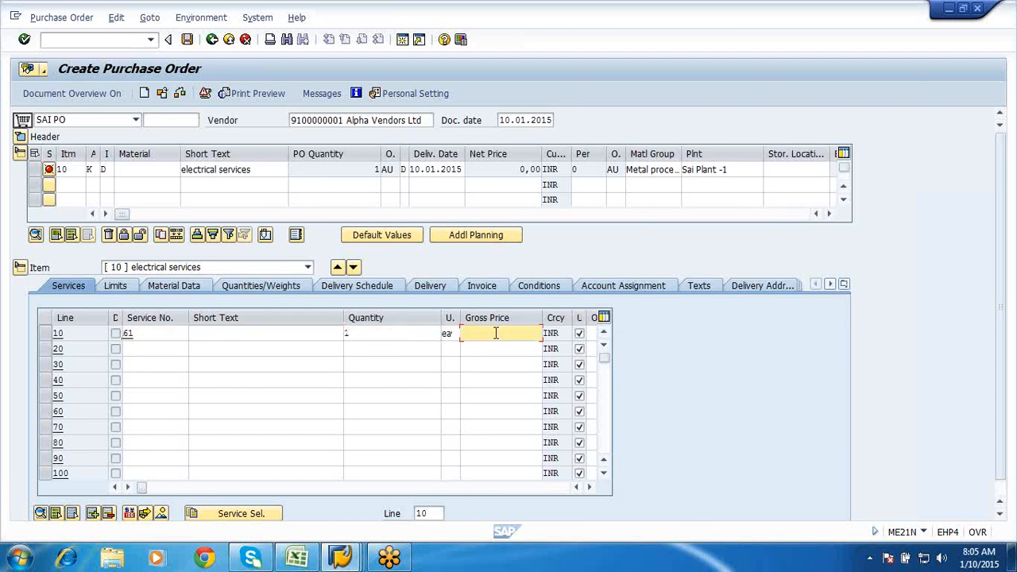
type("100")
- Add line 20 'laying of cable' with 1 ea at gross price 100 and confirm the service lines
left_click(153, 348)
left_click(224, 344)
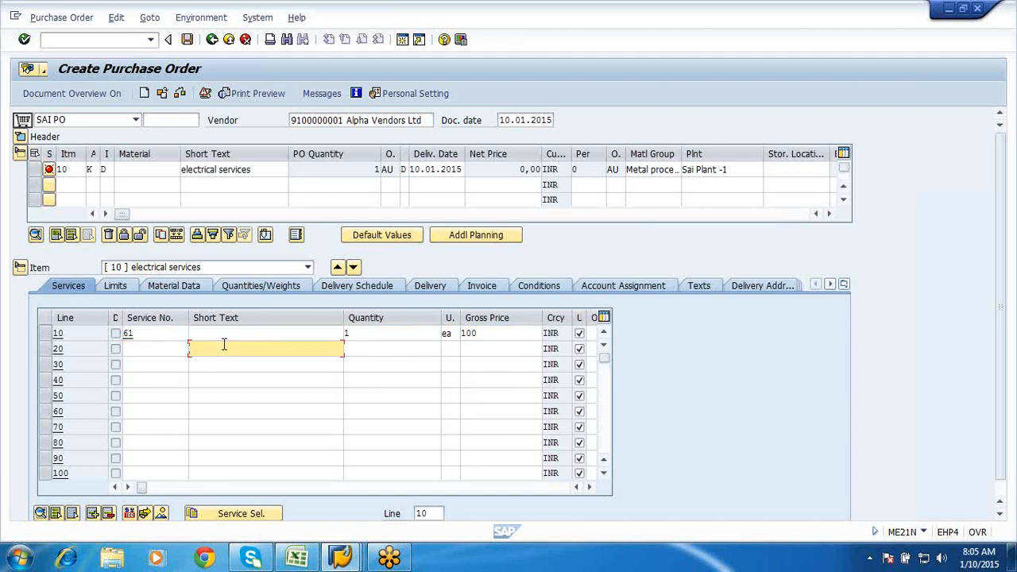
type("layin")
key("Down")
key("Return")
left_click(390, 348)
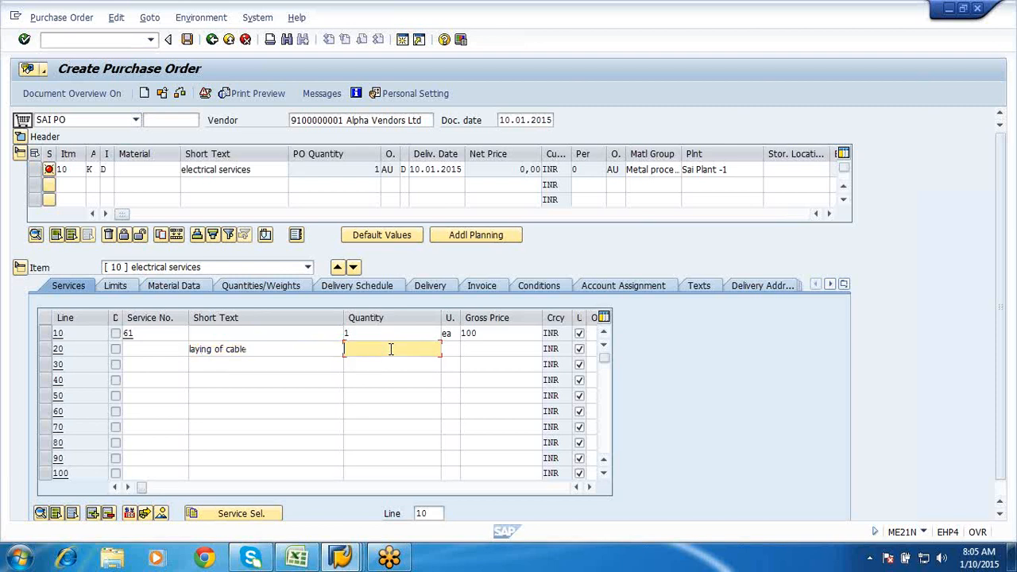
left_click(450, 351)
type("ea")
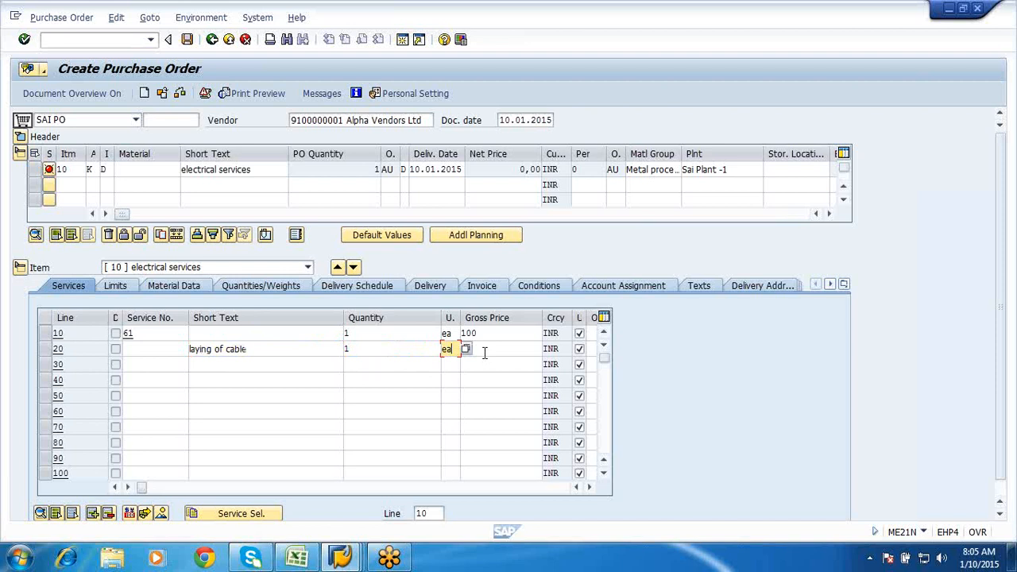
left_click(483, 352)
type("100")
key("Return")
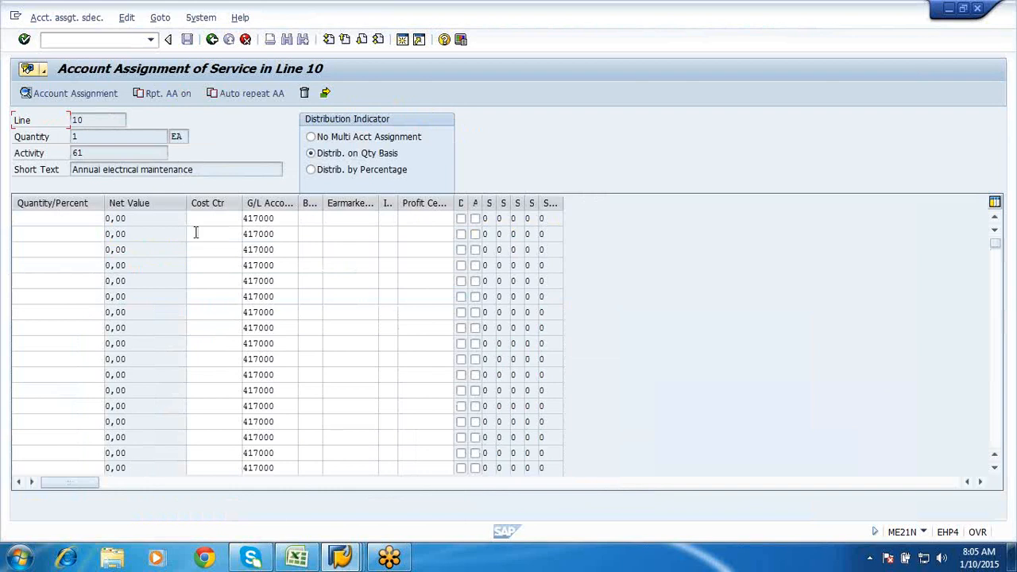
- Find cost center SFC1 in the unlimited cost center list and assign it to the first row
left_click(203, 220)
left_click(248, 219)
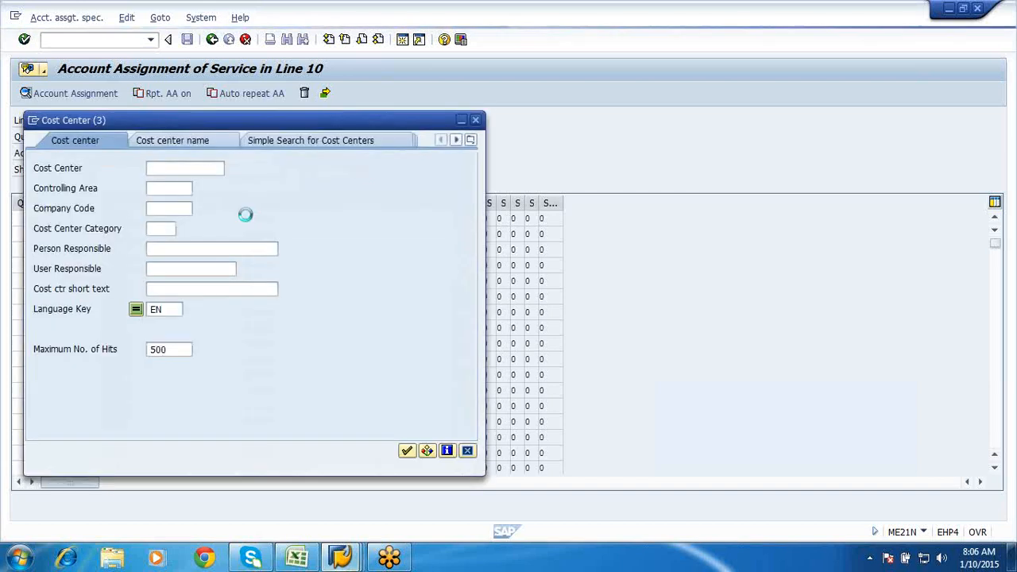
left_click(174, 349)
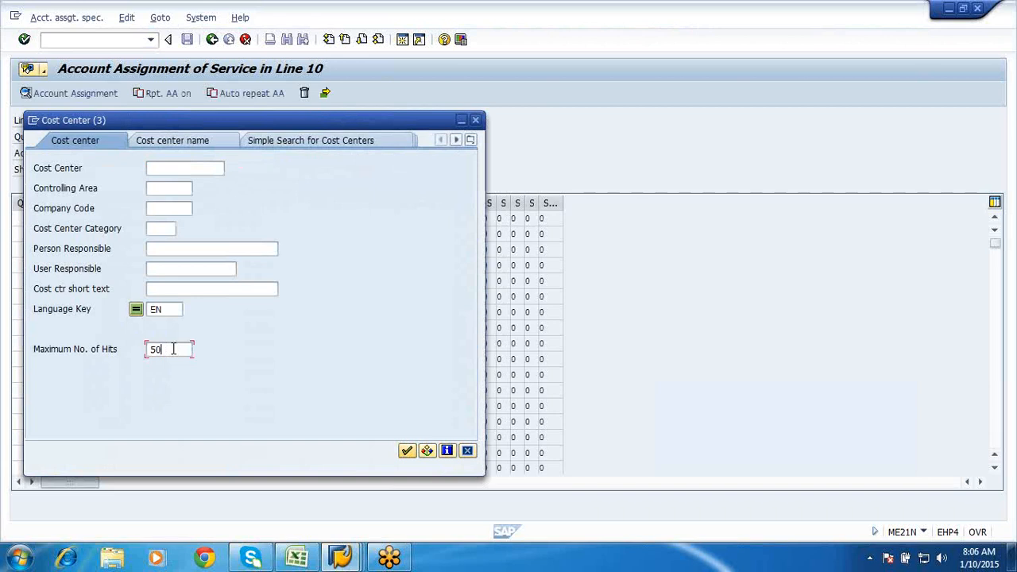
left_click(406, 450)
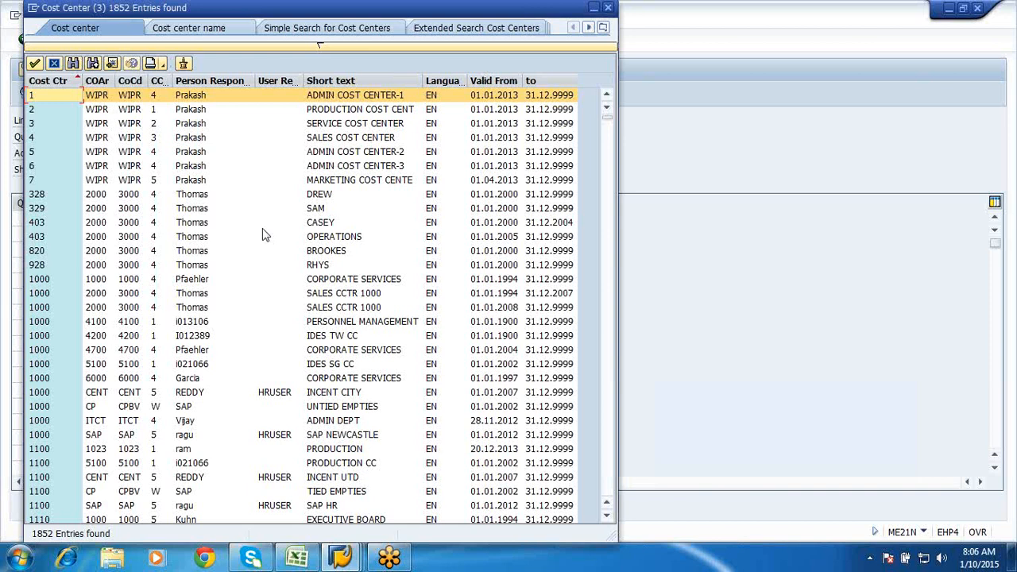
left_click(75, 67)
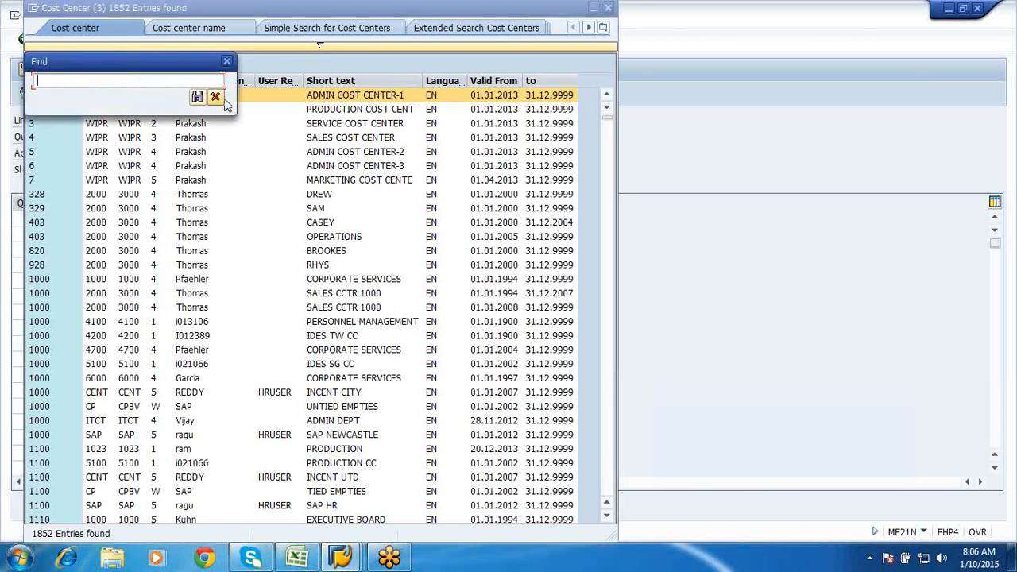
left_click(215, 97)
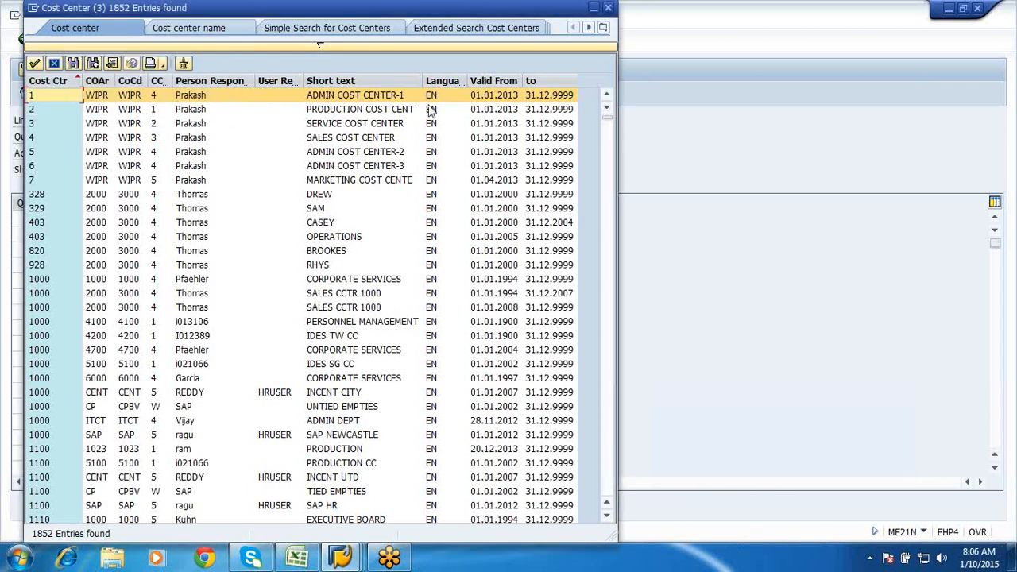
left_click(76, 67)
type("sf")
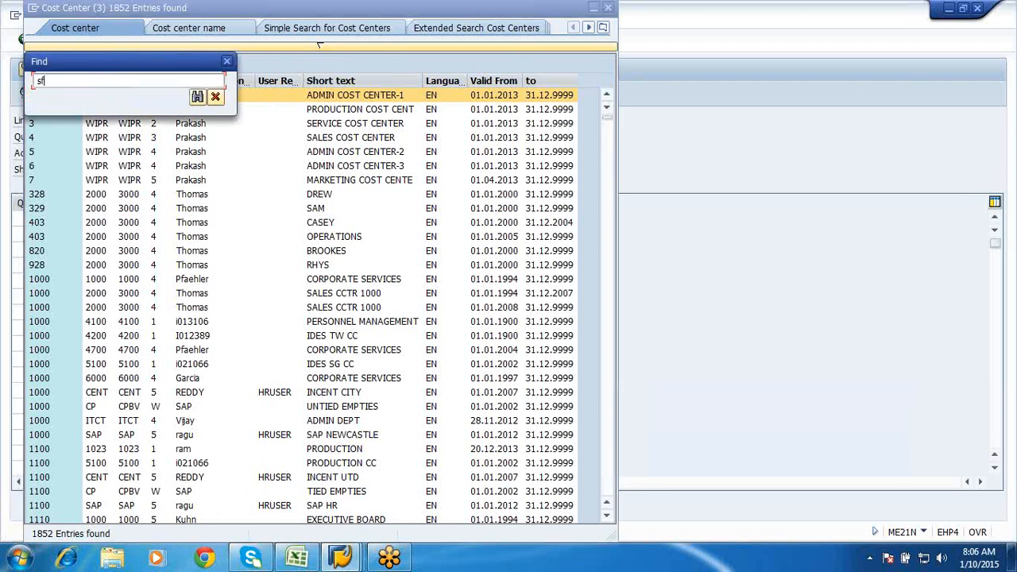
type("c1")
key("Return")
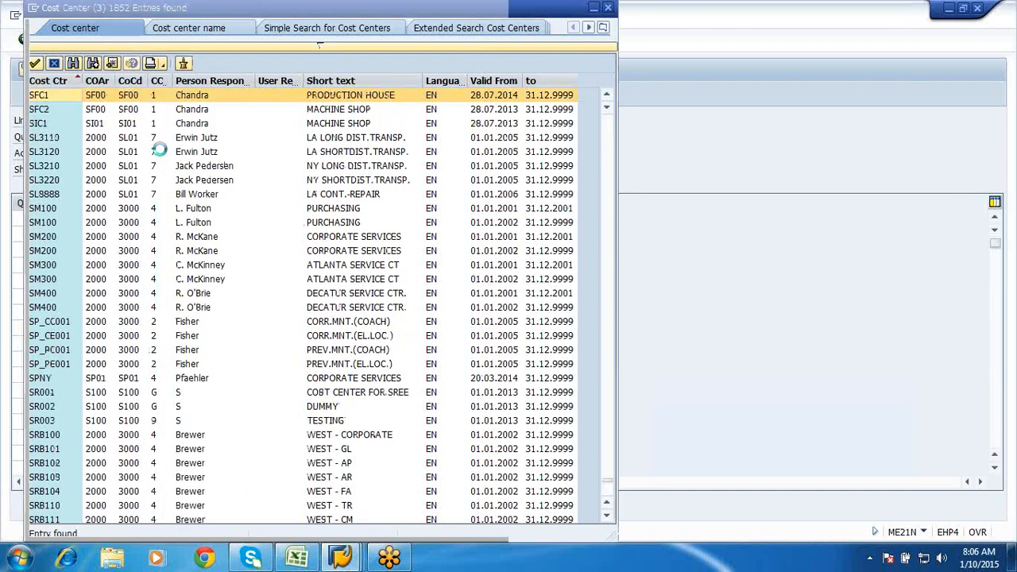
double_click(45, 97)
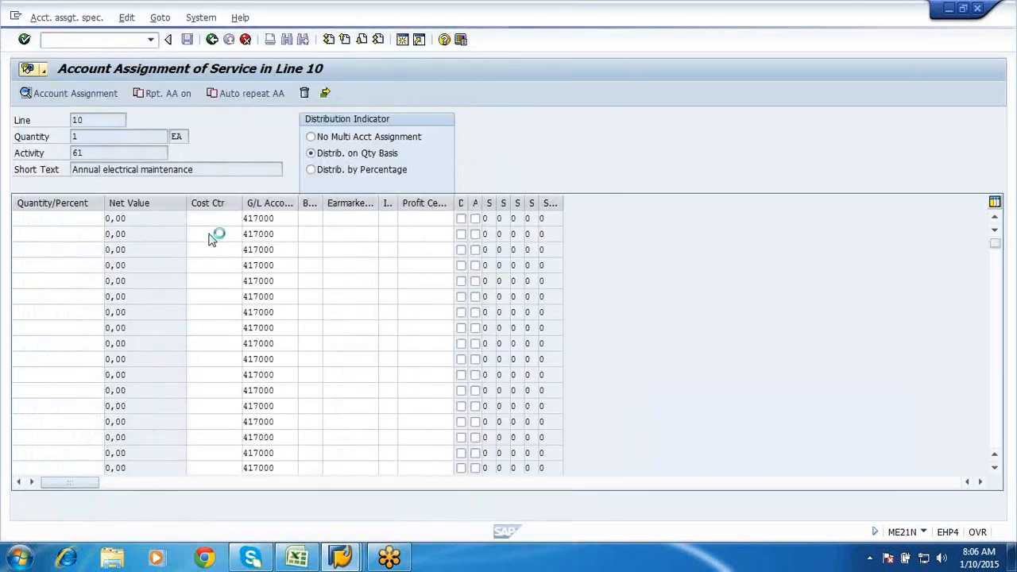
- Enter sfc1 as the second row's cost center and confirm
left_click(207, 235)
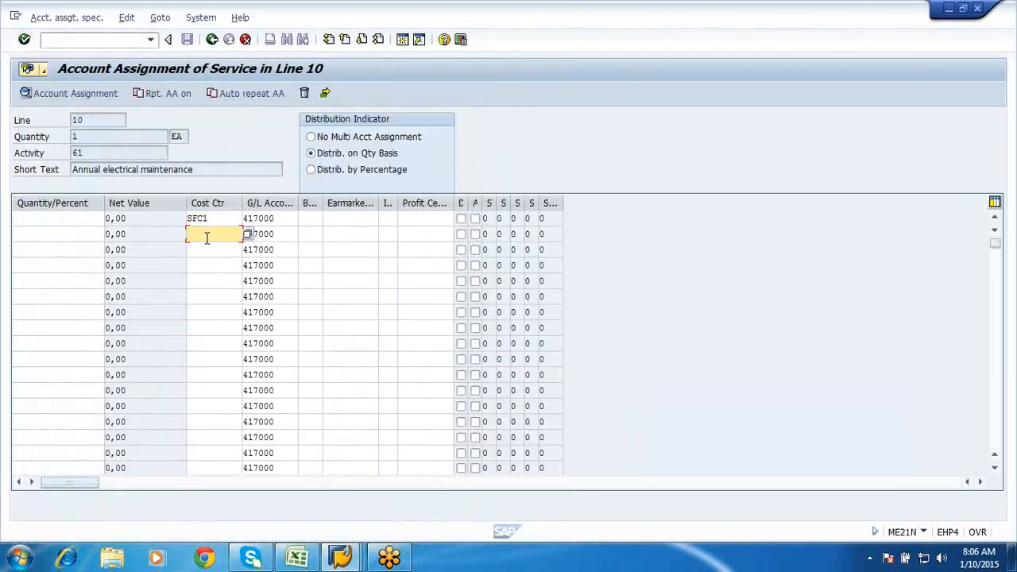
type("sfc1")
key("Return")
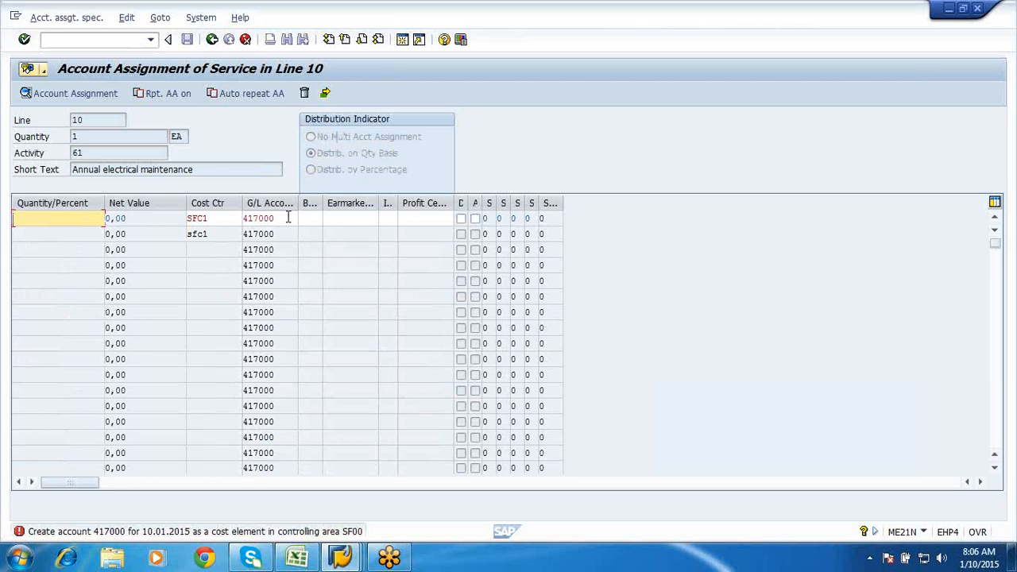
- Start transaction KA01 in a new session alongside the account assignment window
left_click(401, 42)
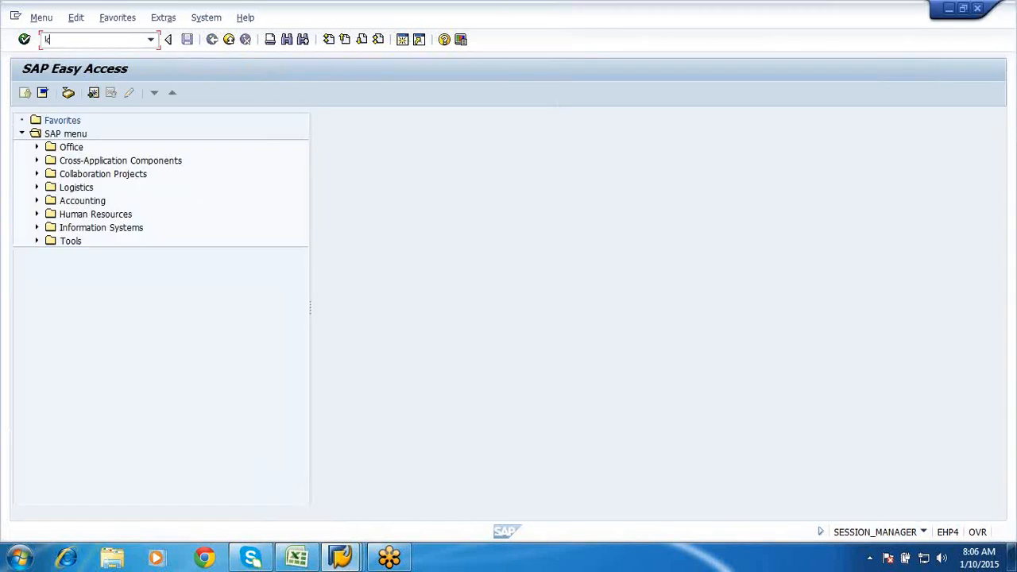
type("ka01")
key("Return")
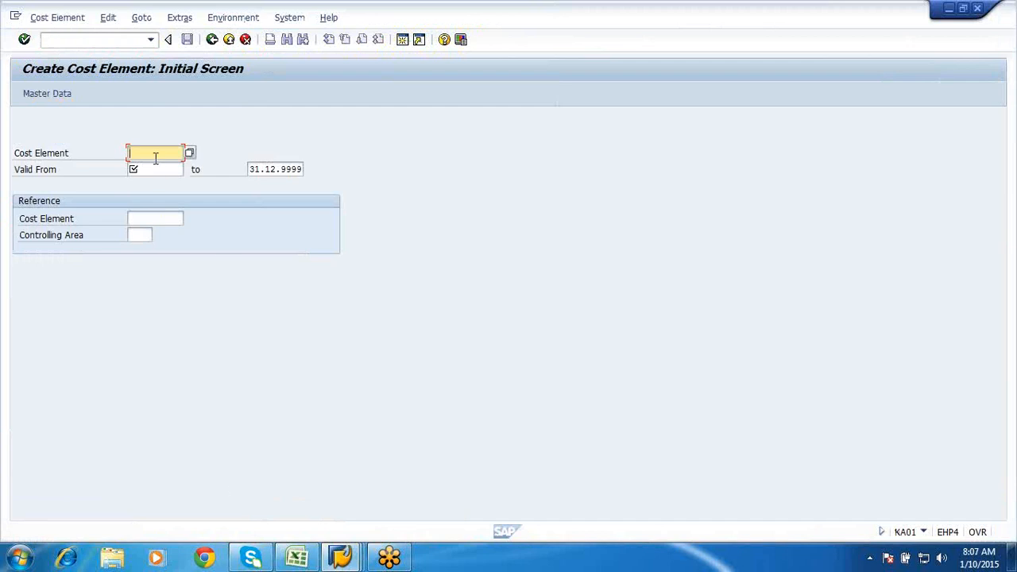
left_click(344, 560)
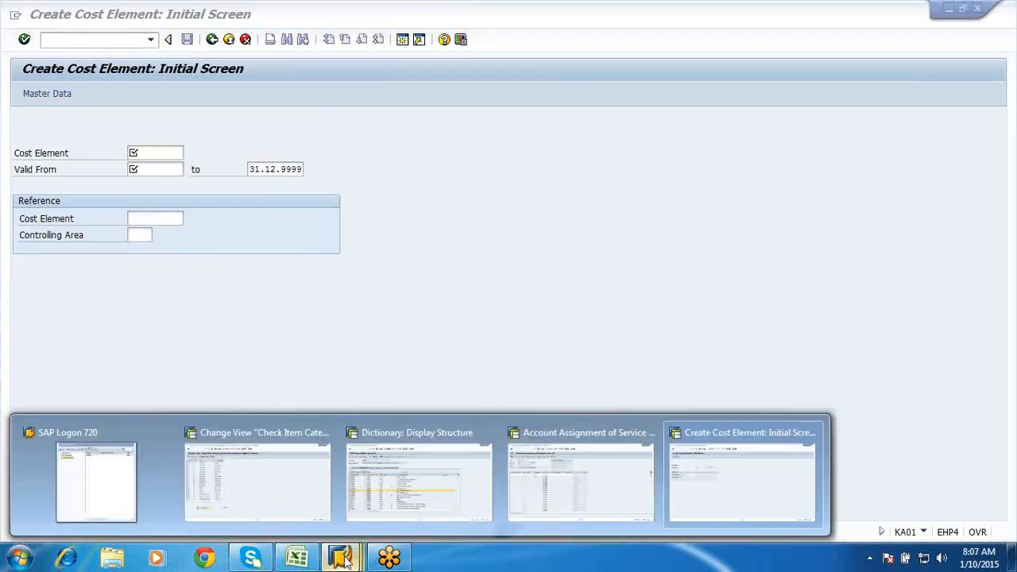
left_click(570, 469)
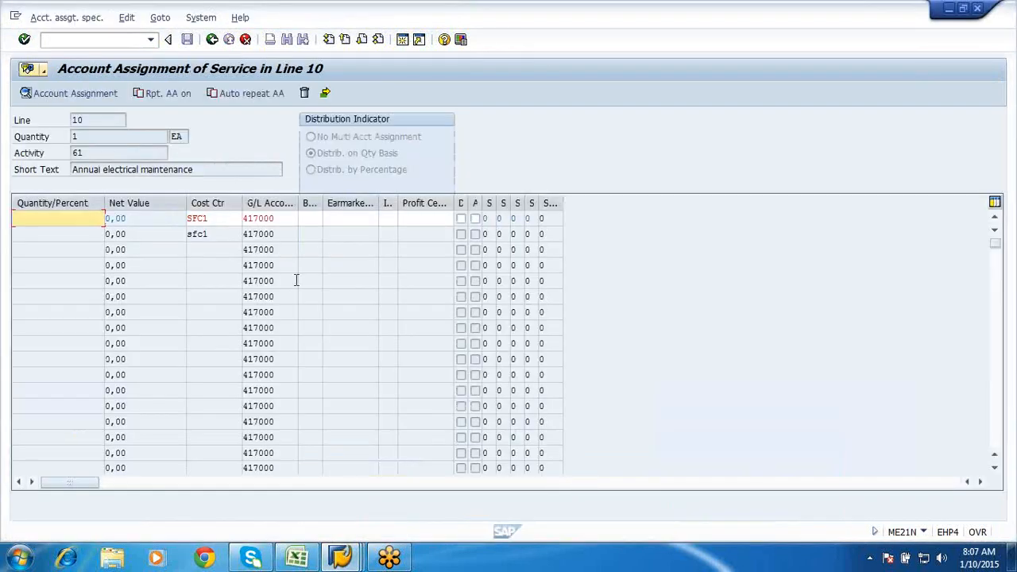
key("alt+Tab")
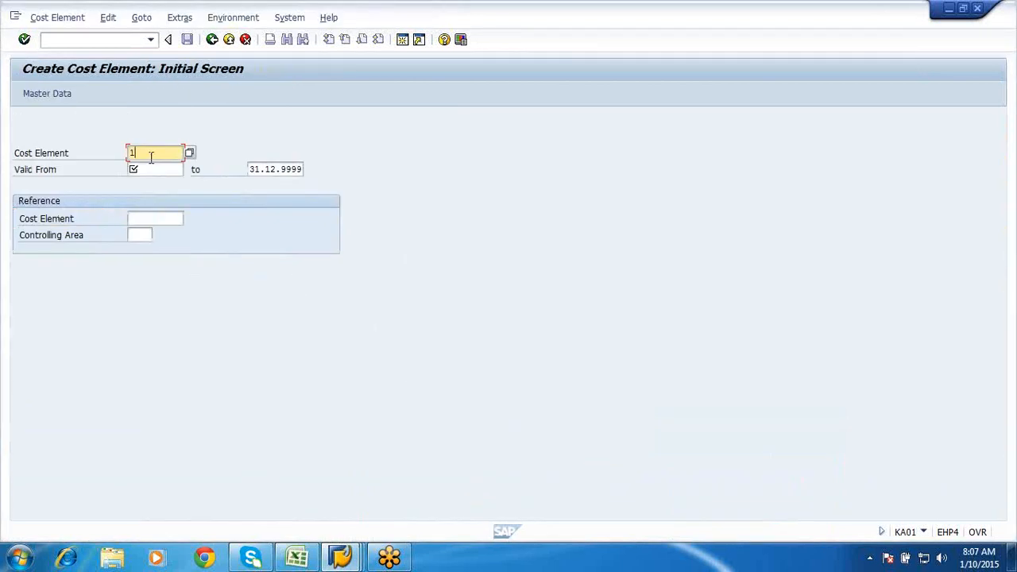
- Enter cost element 417000 valid from 10.01.2015 and confirm
type("417000")
left_click(147, 169)
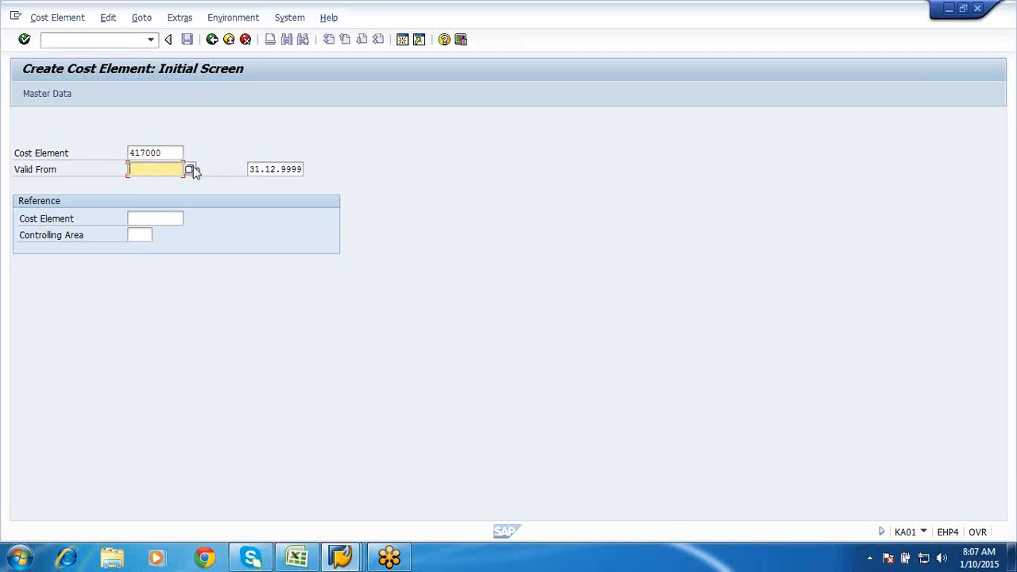
left_click(190, 170)
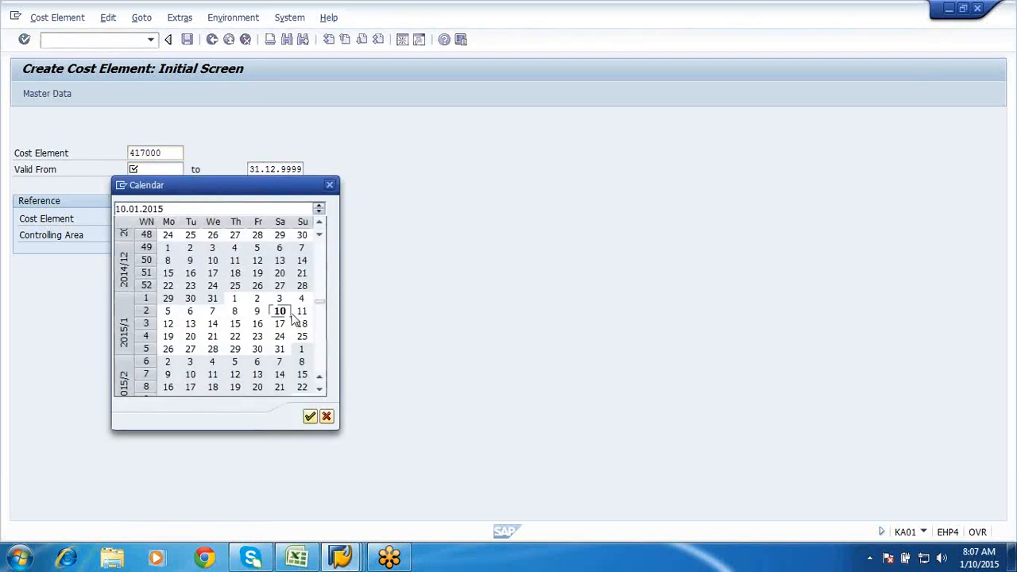
double_click(280, 311)
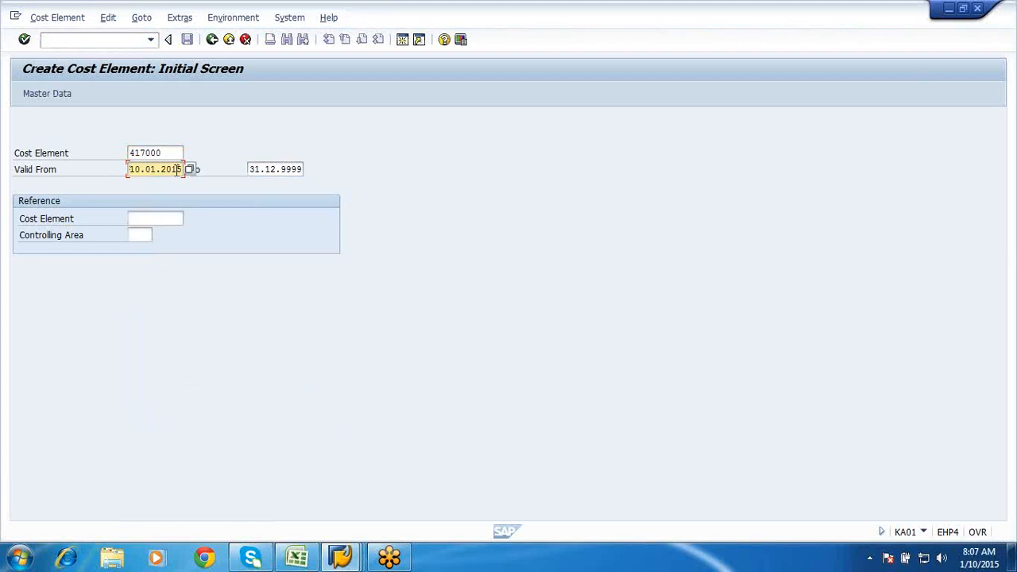
key("Return")
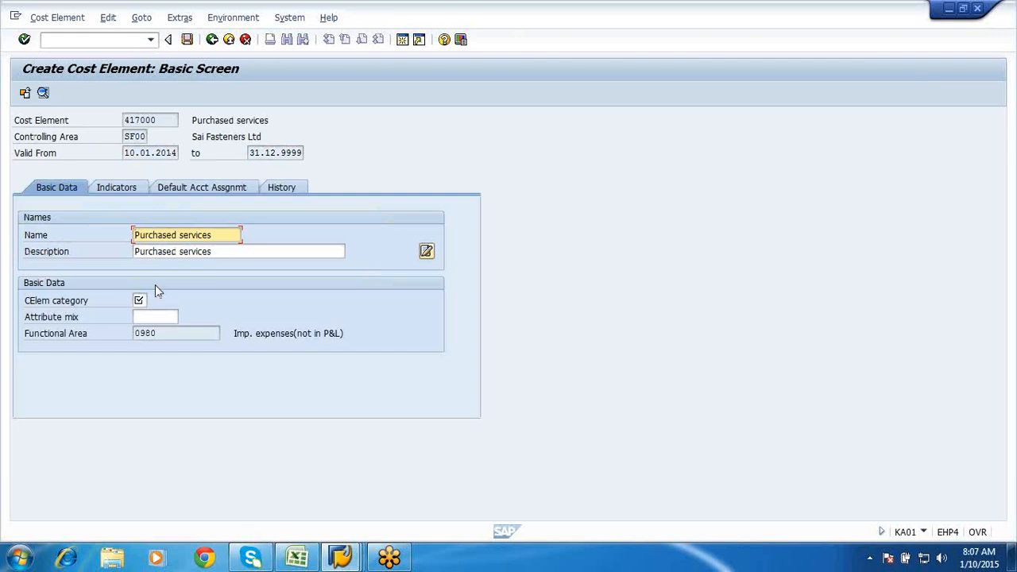
- Set category 1, consumption unit EA and default cost center SFC1, then save the cost element
left_click(140, 300)
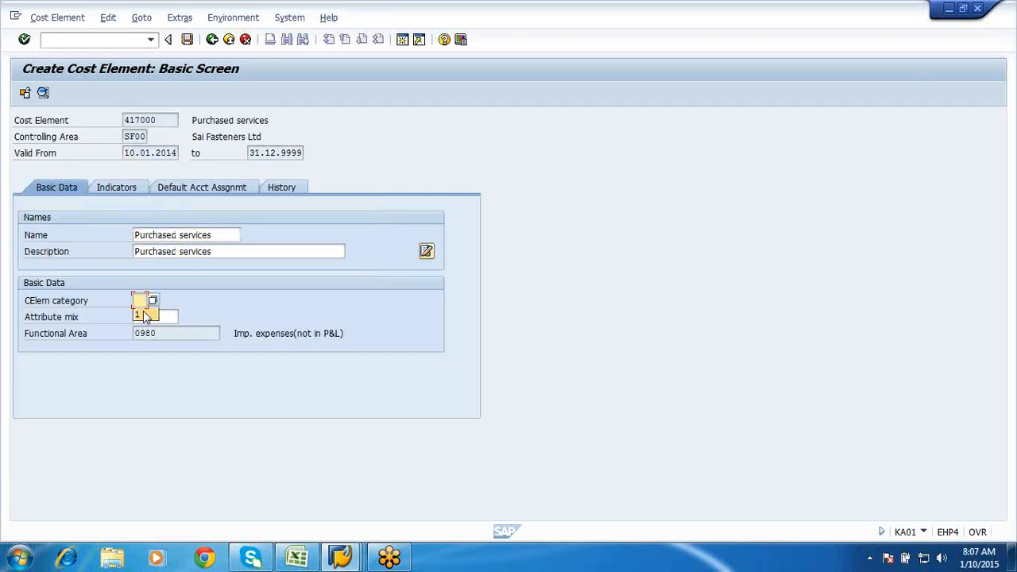
left_click(144, 315)
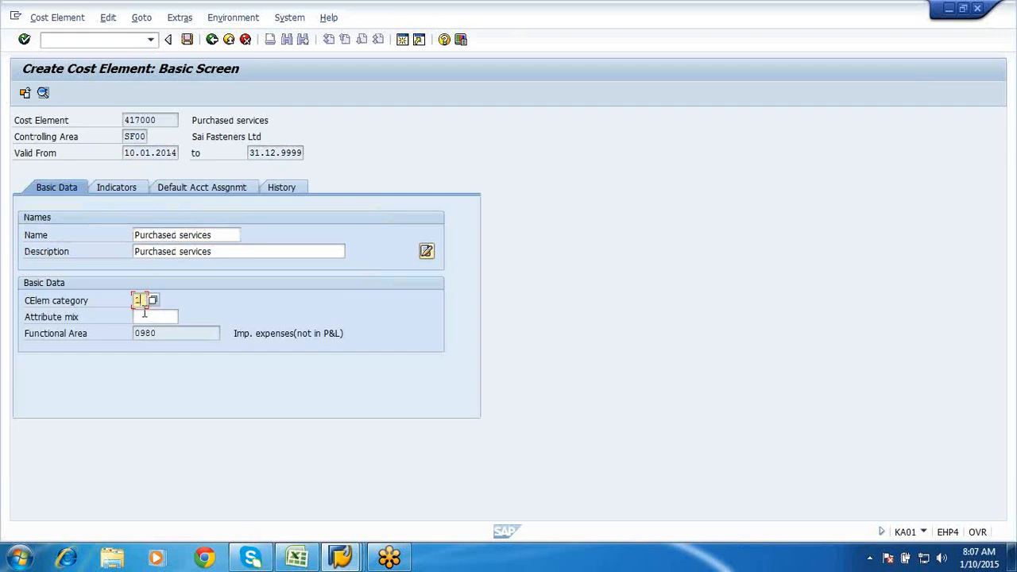
left_click(116, 190)
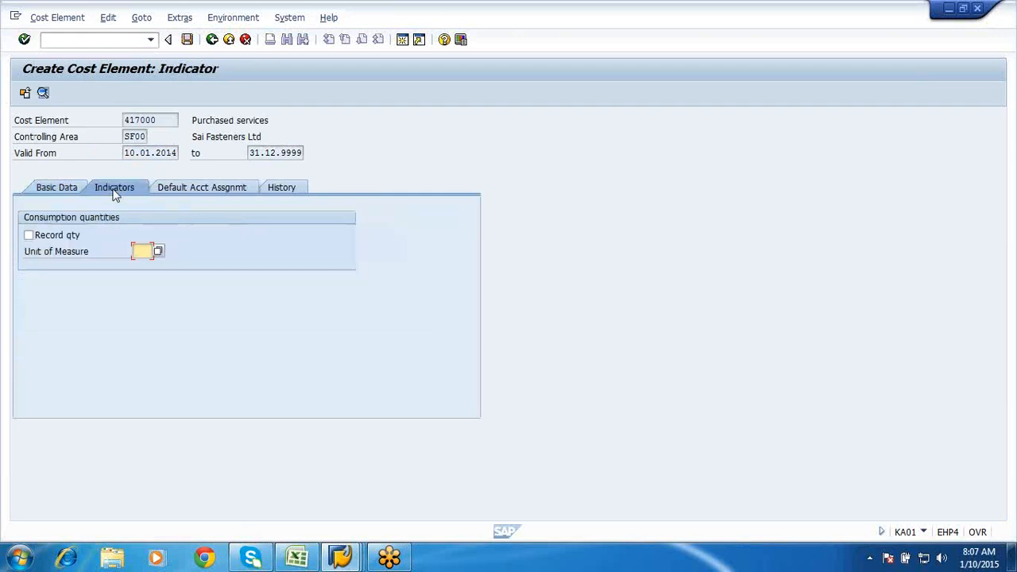
type("ea")
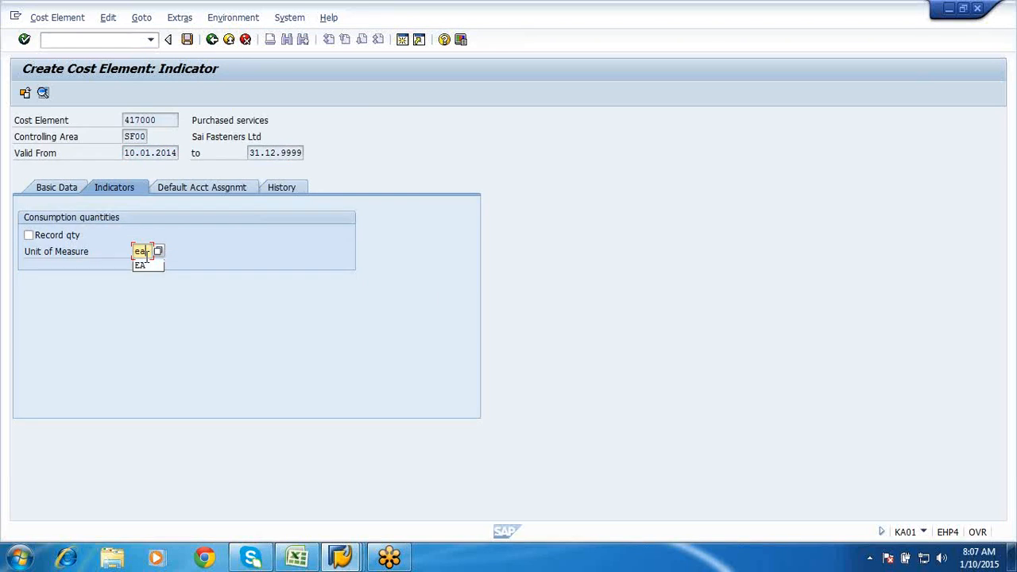
left_click(186, 193)
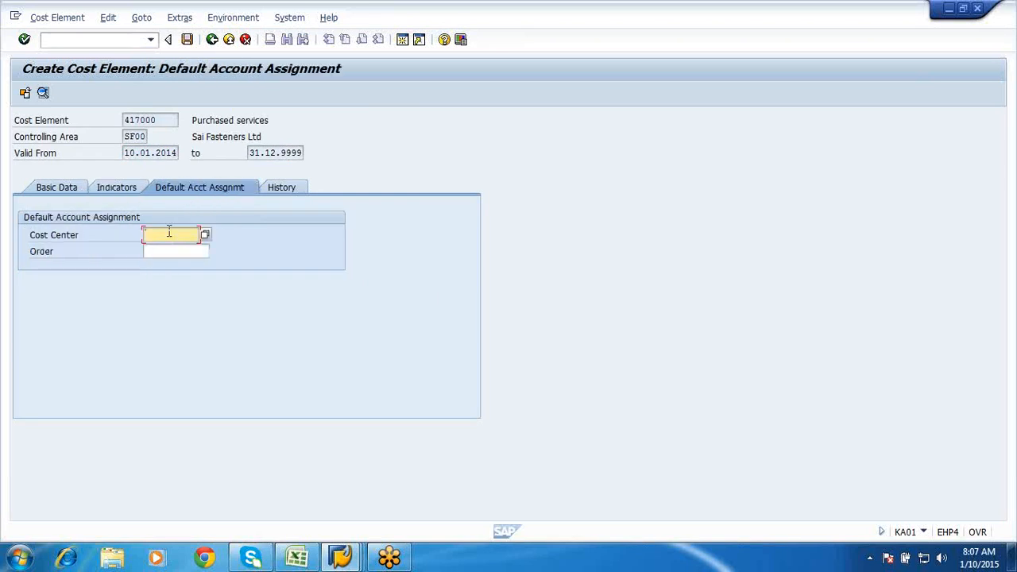
type("sfc1")
key("Return")
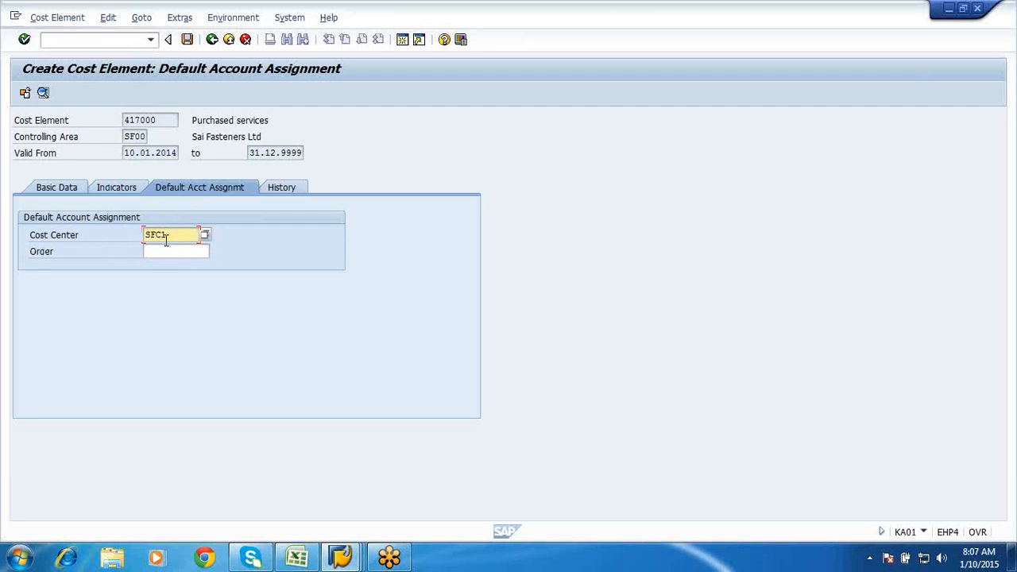
left_click(187, 45)
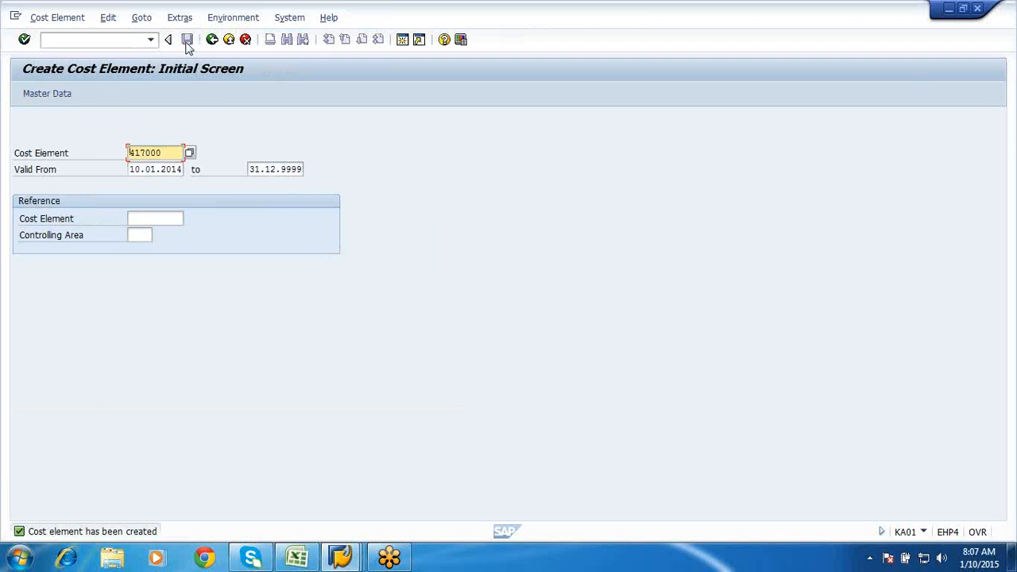
- Leave KA01, go back to the account assignment window and terminate its entry
left_click(212, 41)
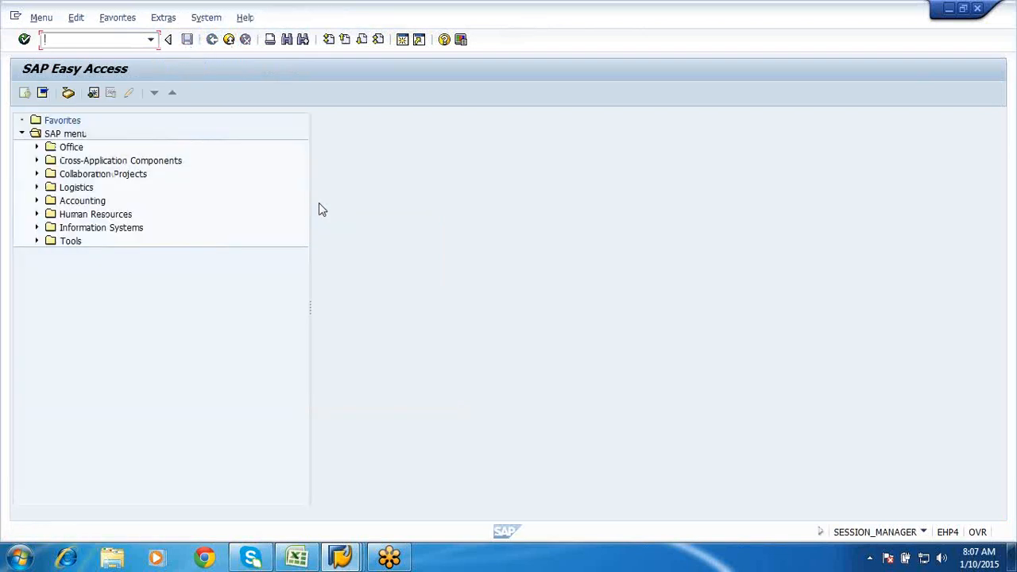
left_click(342, 558)
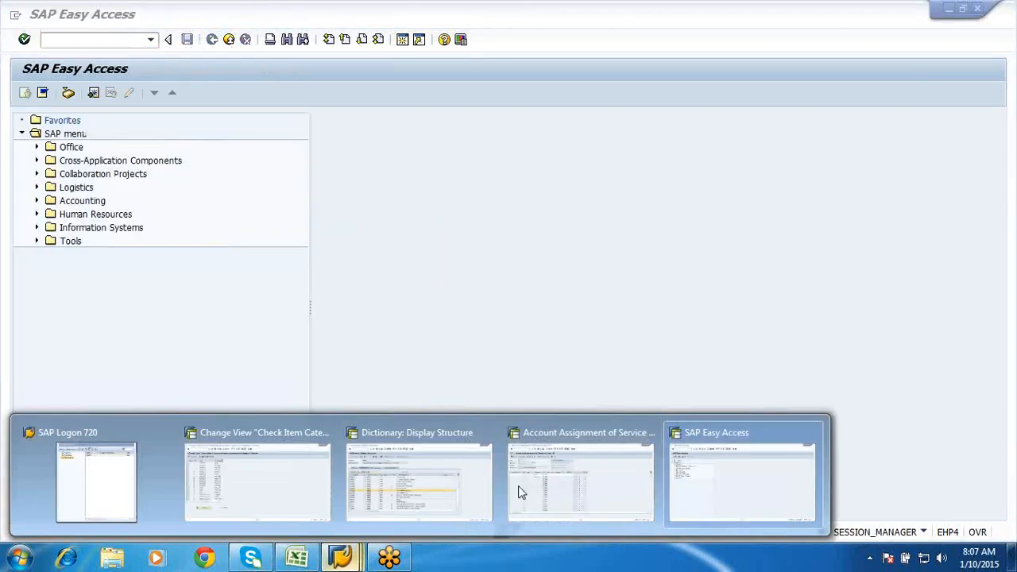
left_click(545, 493)
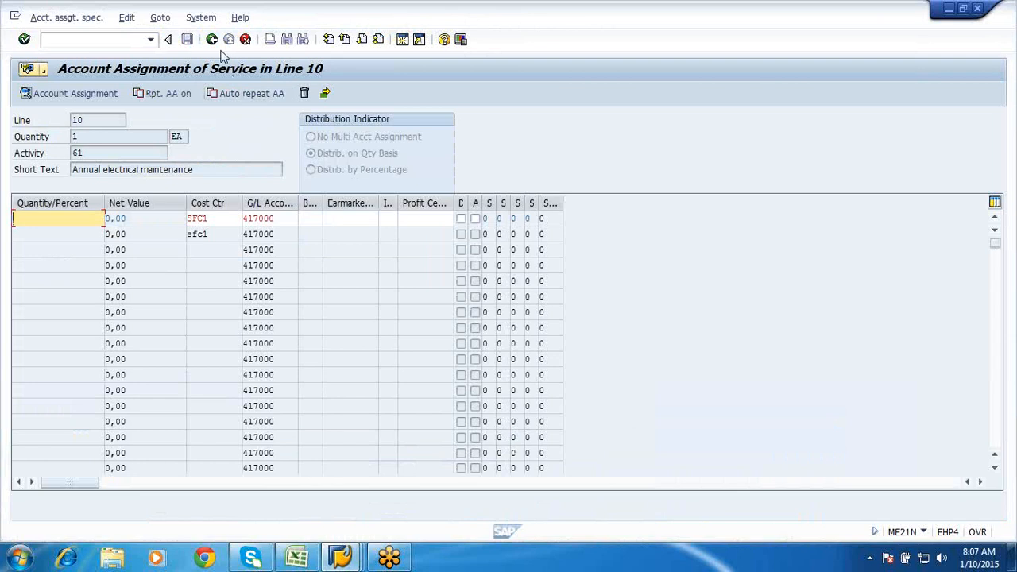
left_click(246, 40)
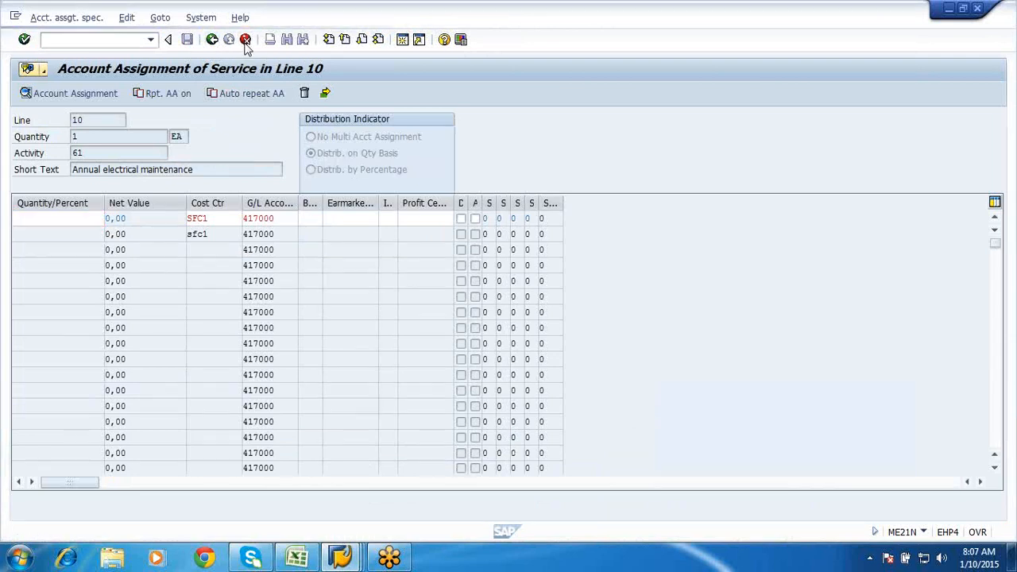
left_click(220, 308)
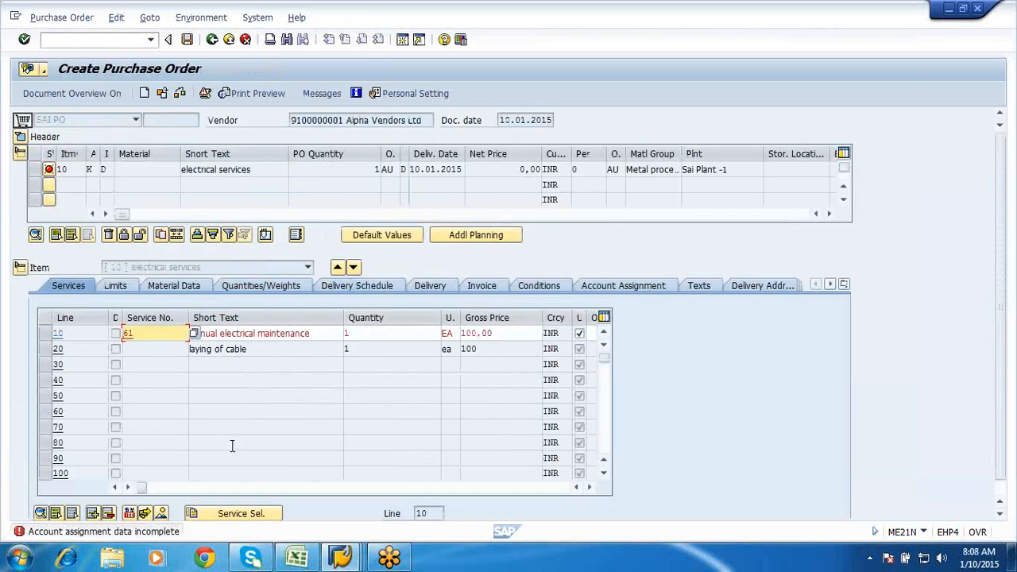
- Reopen line 10's account assignment and fill SFC1 into both cost center rows
left_click(589, 287)
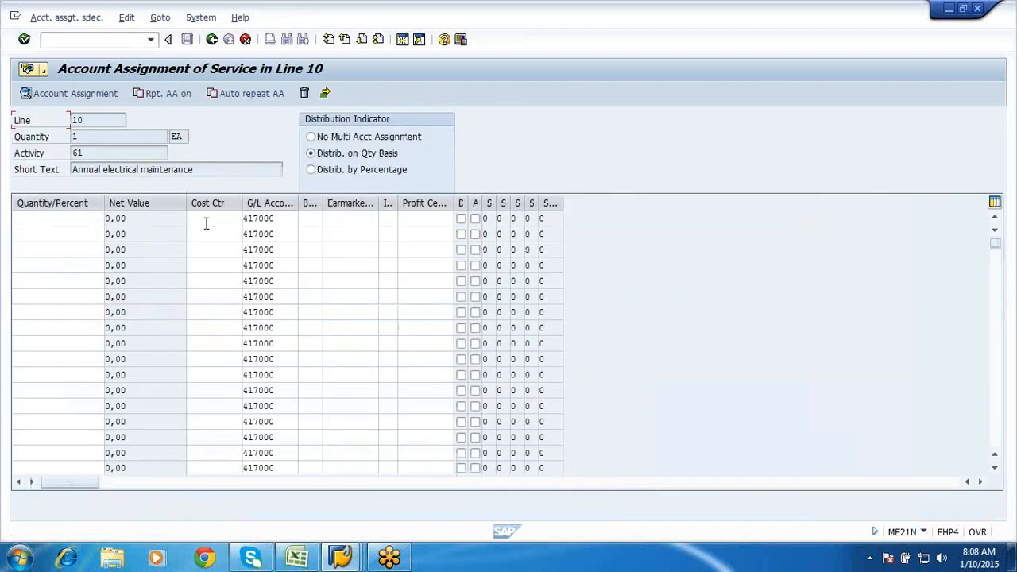
left_click(204, 219)
left_click(203, 236)
left_click(204, 235)
left_click(203, 248)
left_click(212, 40)
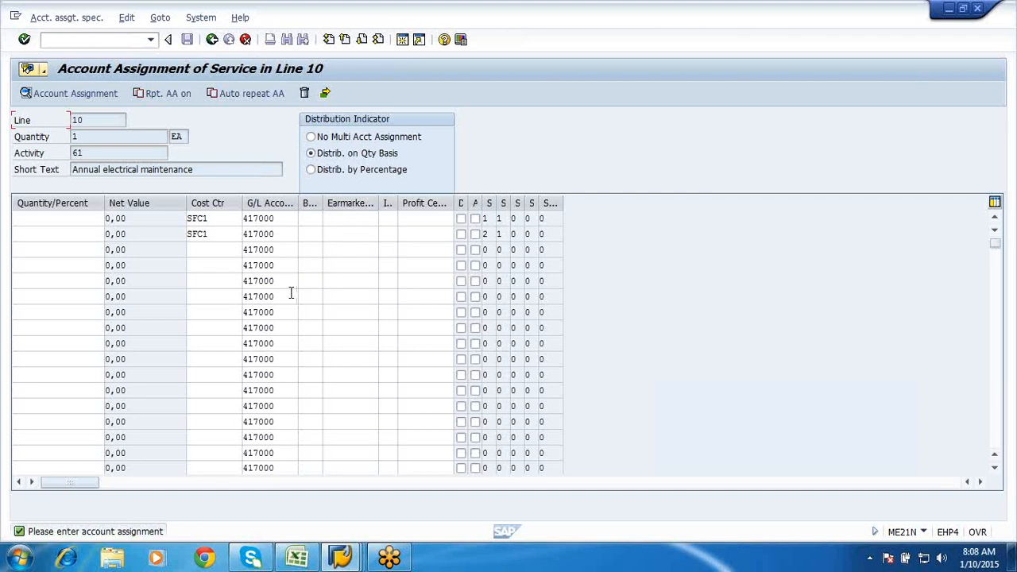
- Enter quantity 1 on both SFC1 rows, confirm, and try returning to the order
left_click(68, 222)
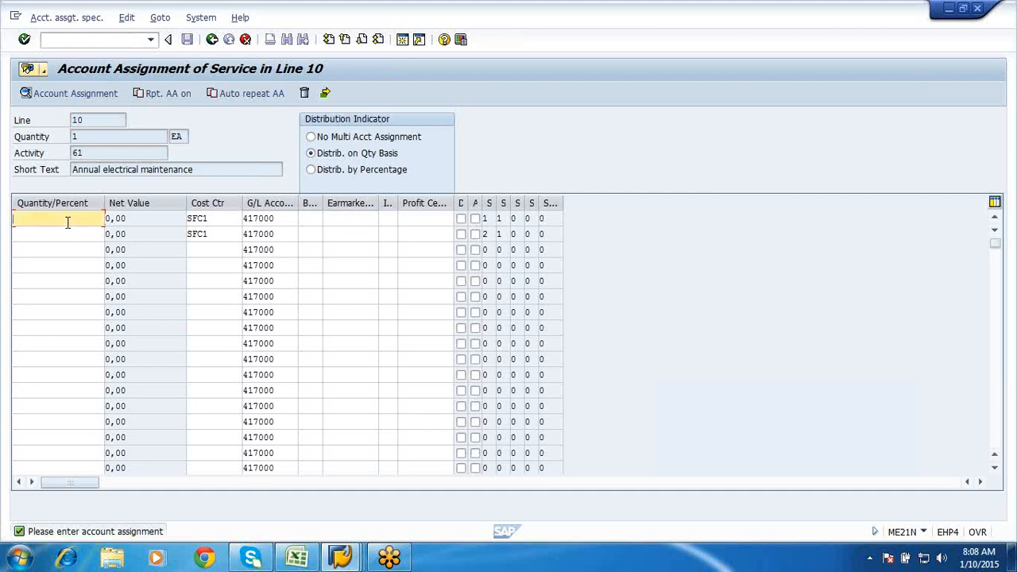
type("1")
left_click(64, 237)
type("1")
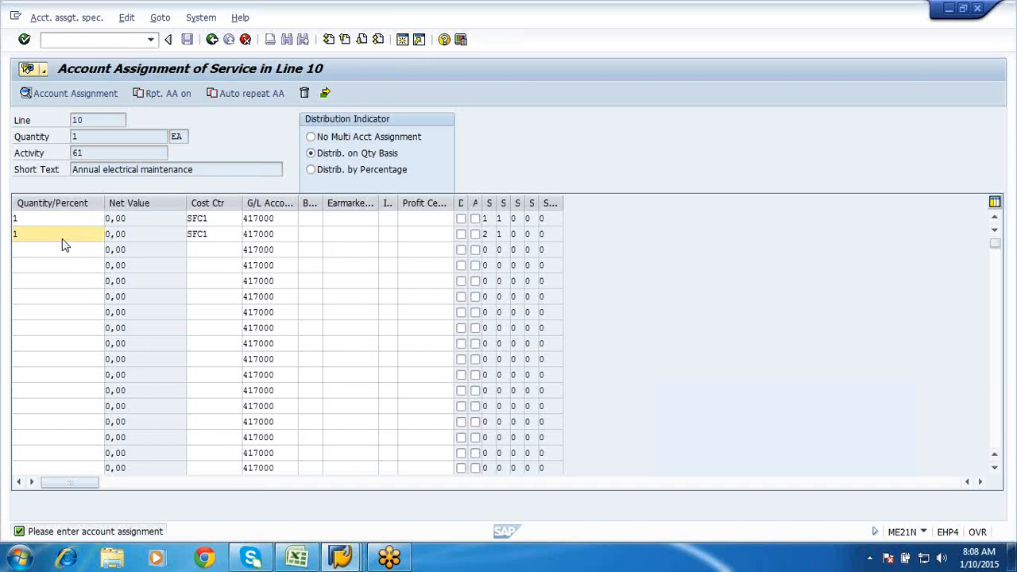
key("Return")
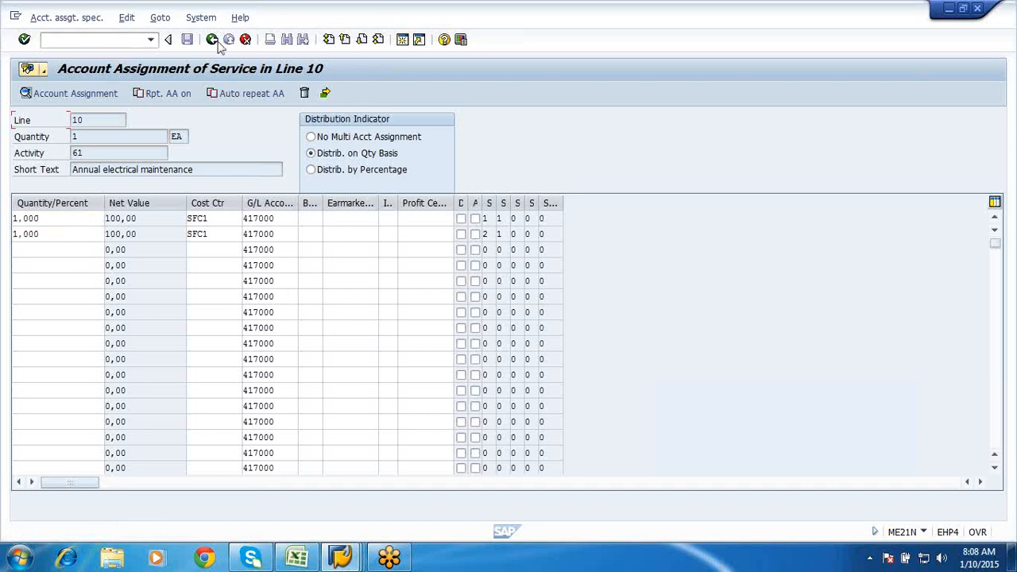
left_click(211, 40)
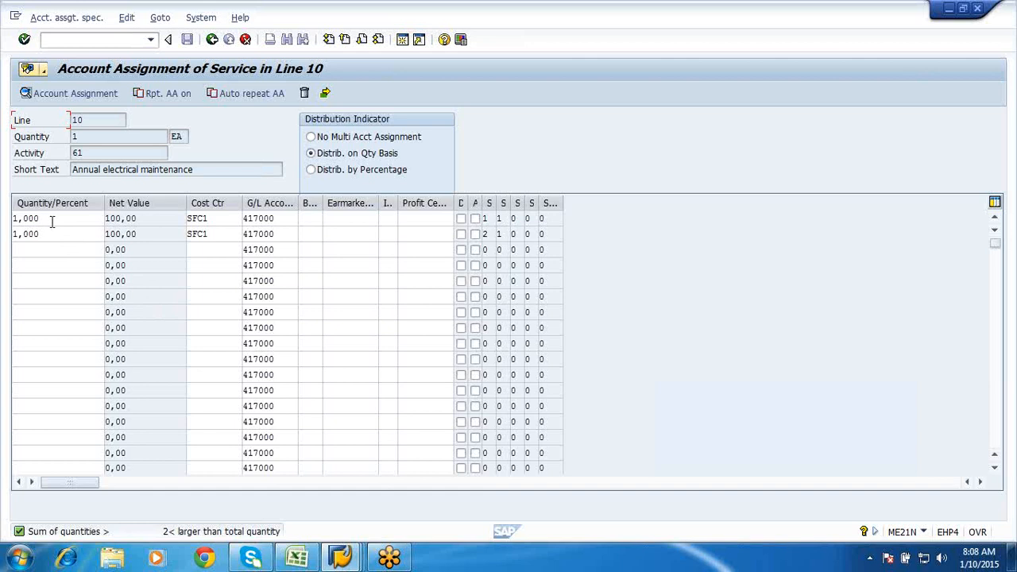
- Clear the second row's quantity and cost center
left_click(51, 221)
left_click(52, 232)
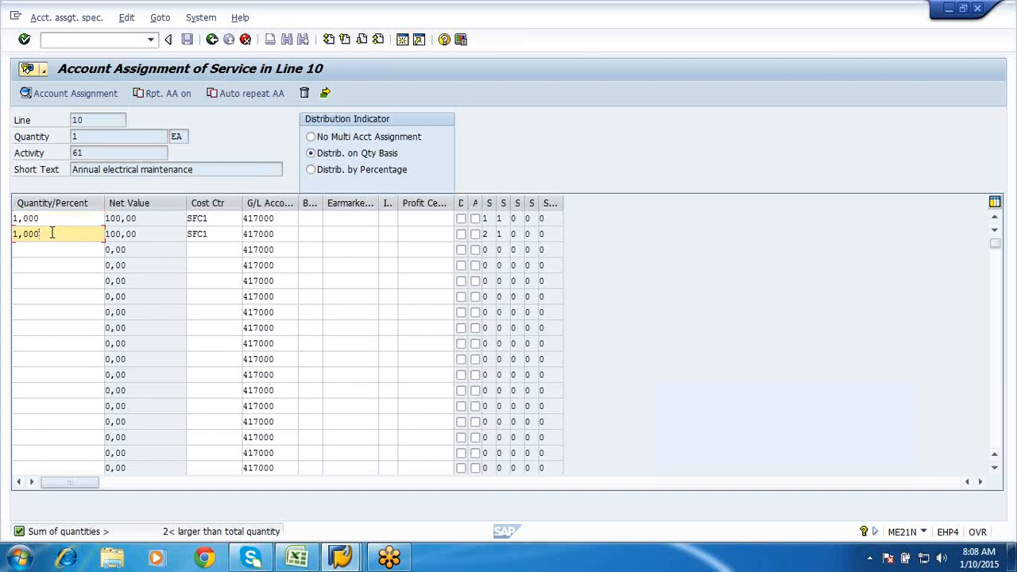
key("BackSpace")
key("BackSpace")
key("BackSpace")
key("BackSpace")
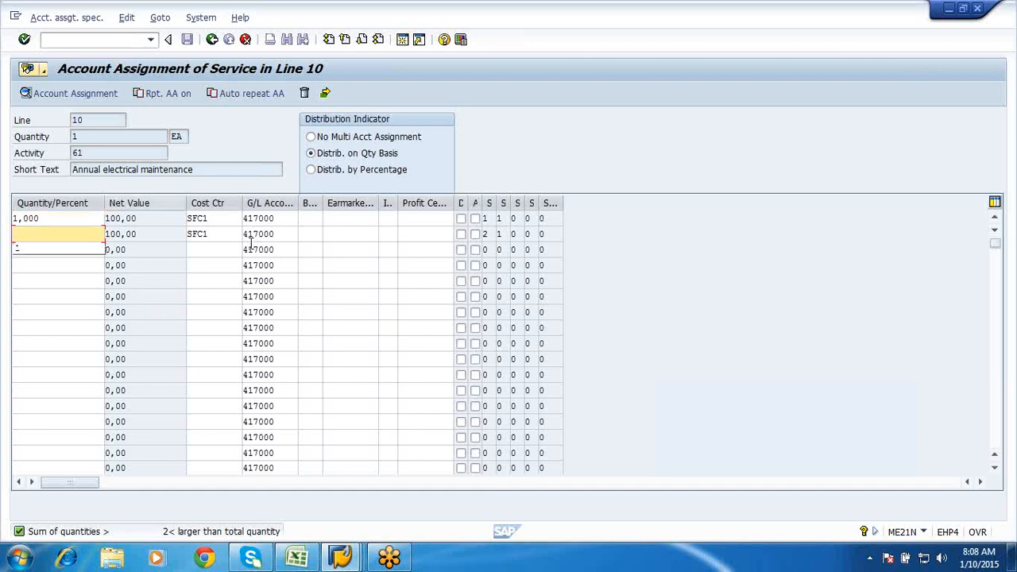
left_click(224, 234)
key("BackSpace")
key("BackSpace")
key("BackSpace")
key("BackSpace")
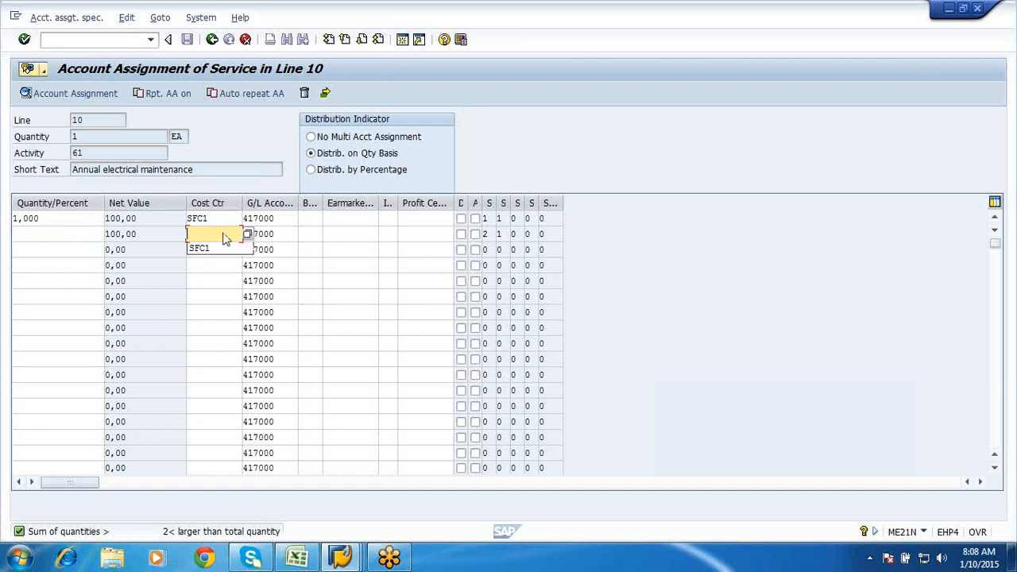
key("Return")
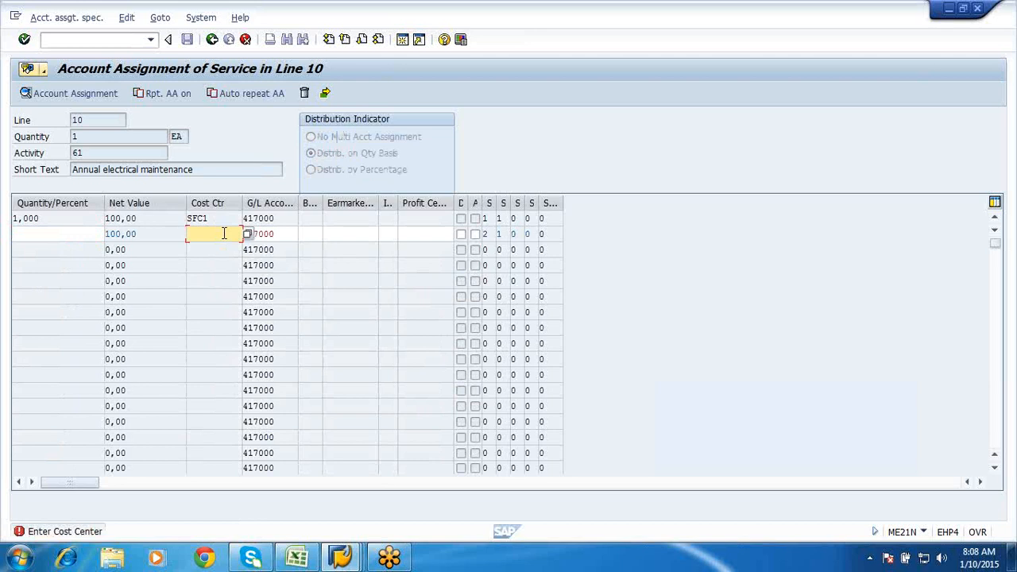
- Restore SFC1 in row 2 and set distribution to no multiple account assignment
left_click(224, 234)
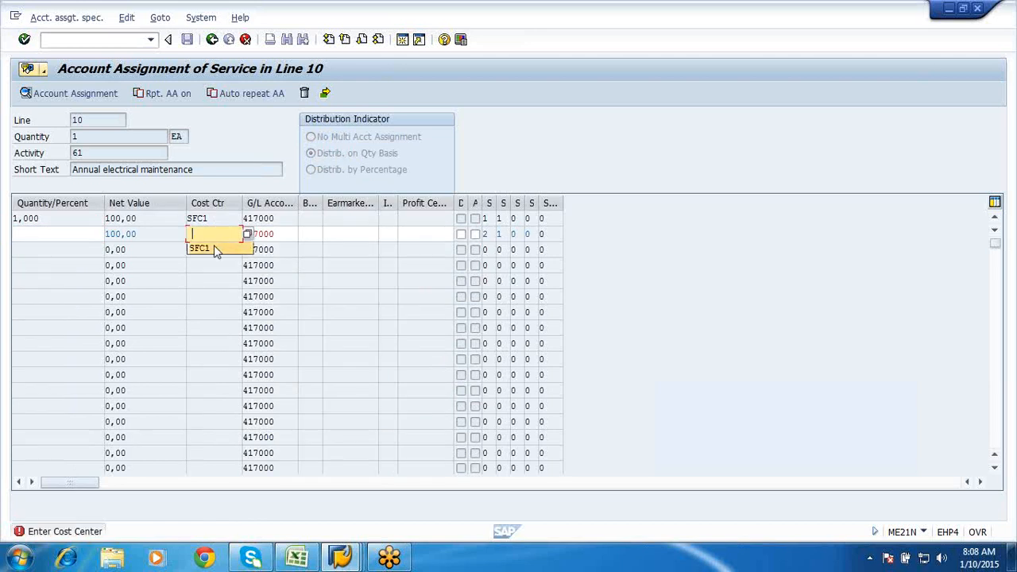
left_click(200, 249)
key("Return")
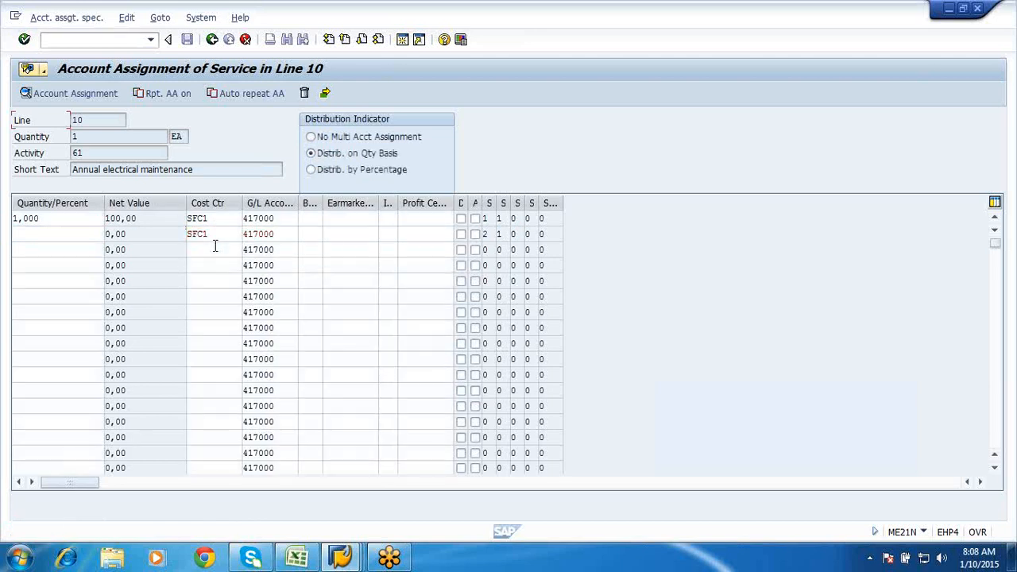
left_click(332, 140)
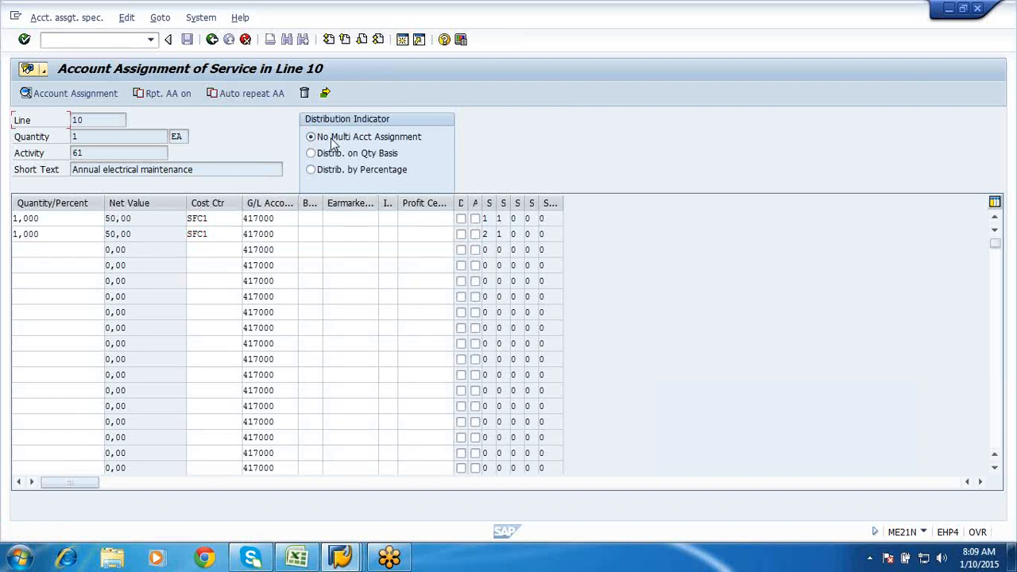
left_click(213, 39)
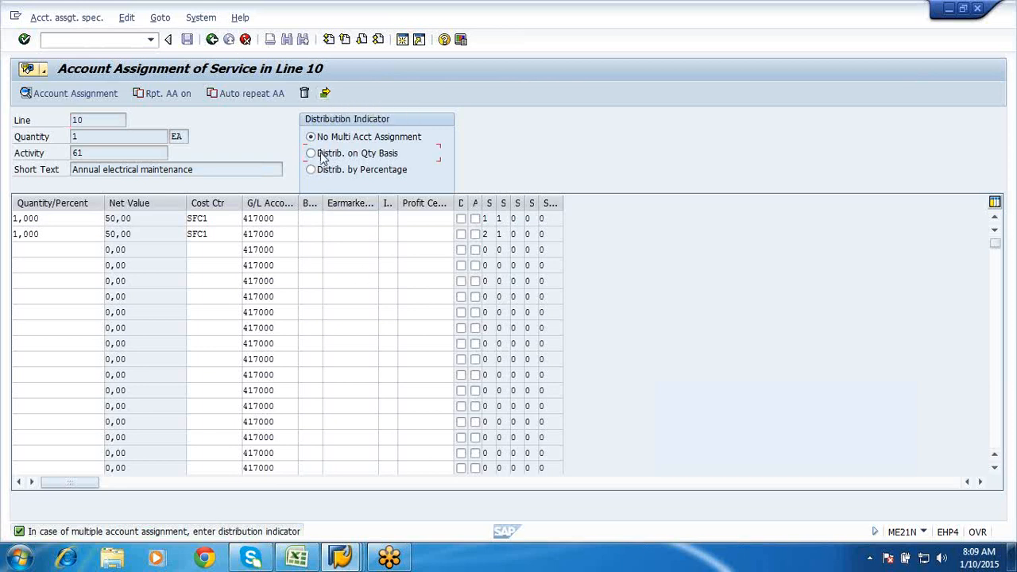
- Switch distribution to quantity basis, toggle display/change mode, and decline the connection error details
left_click(323, 158)
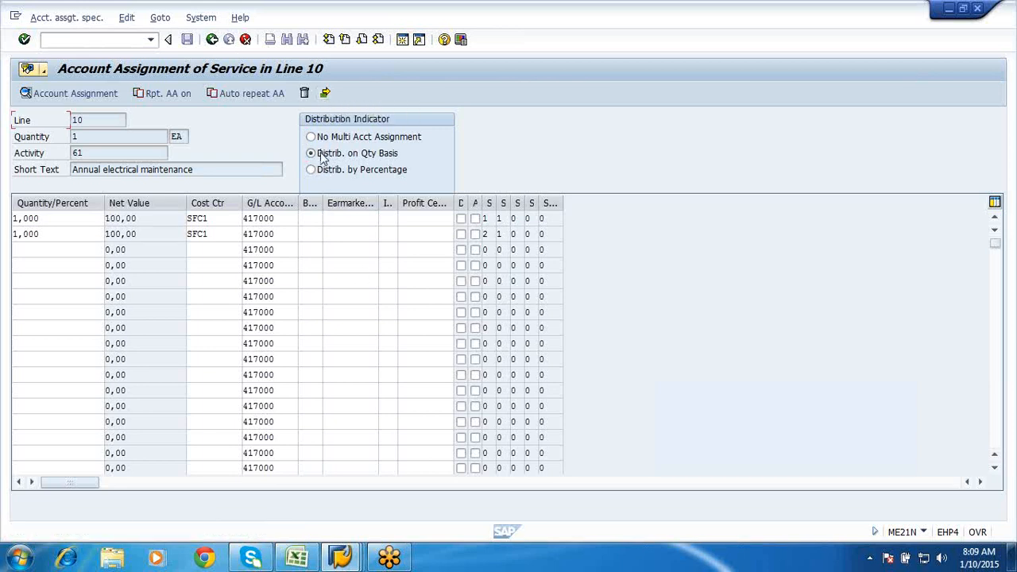
left_click(325, 93)
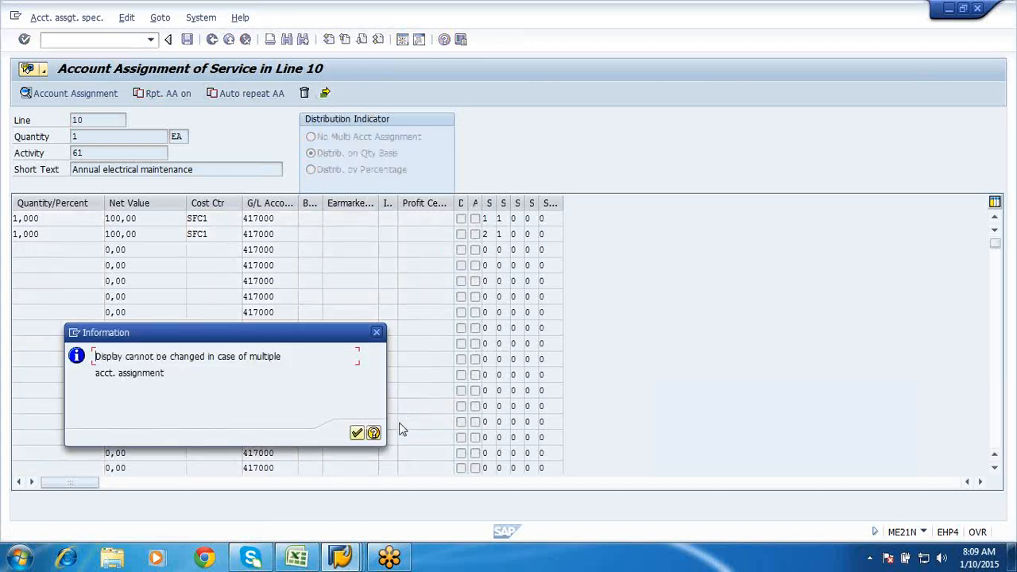
left_click(357, 434)
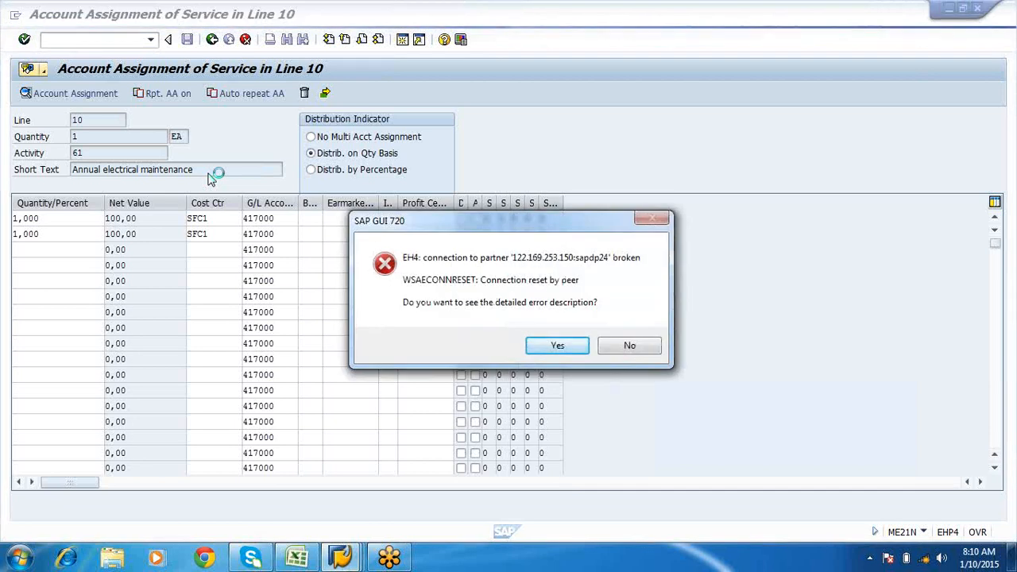
left_click(627, 344)
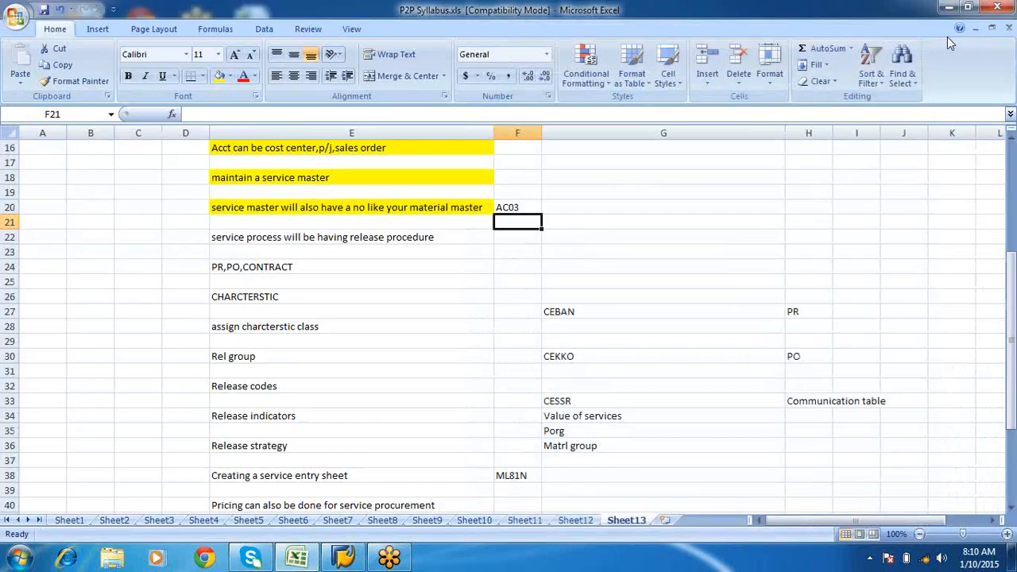